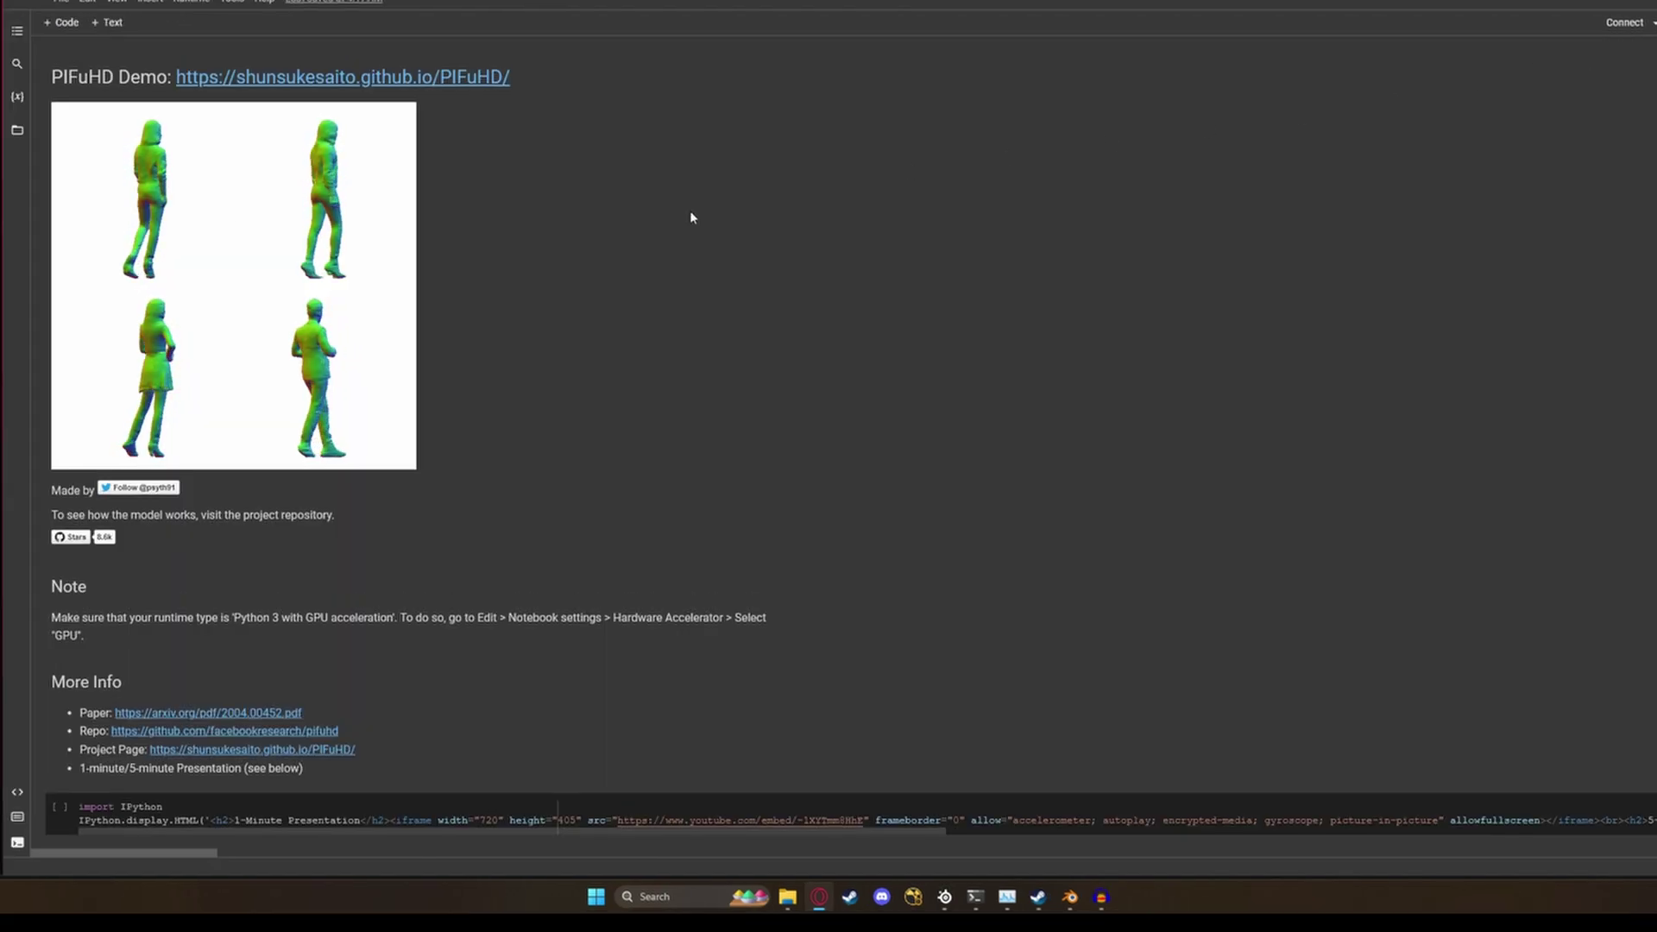
Check which hardware accelerator the notebook is set to use, leaving its settings as they are.
click(98, 3)
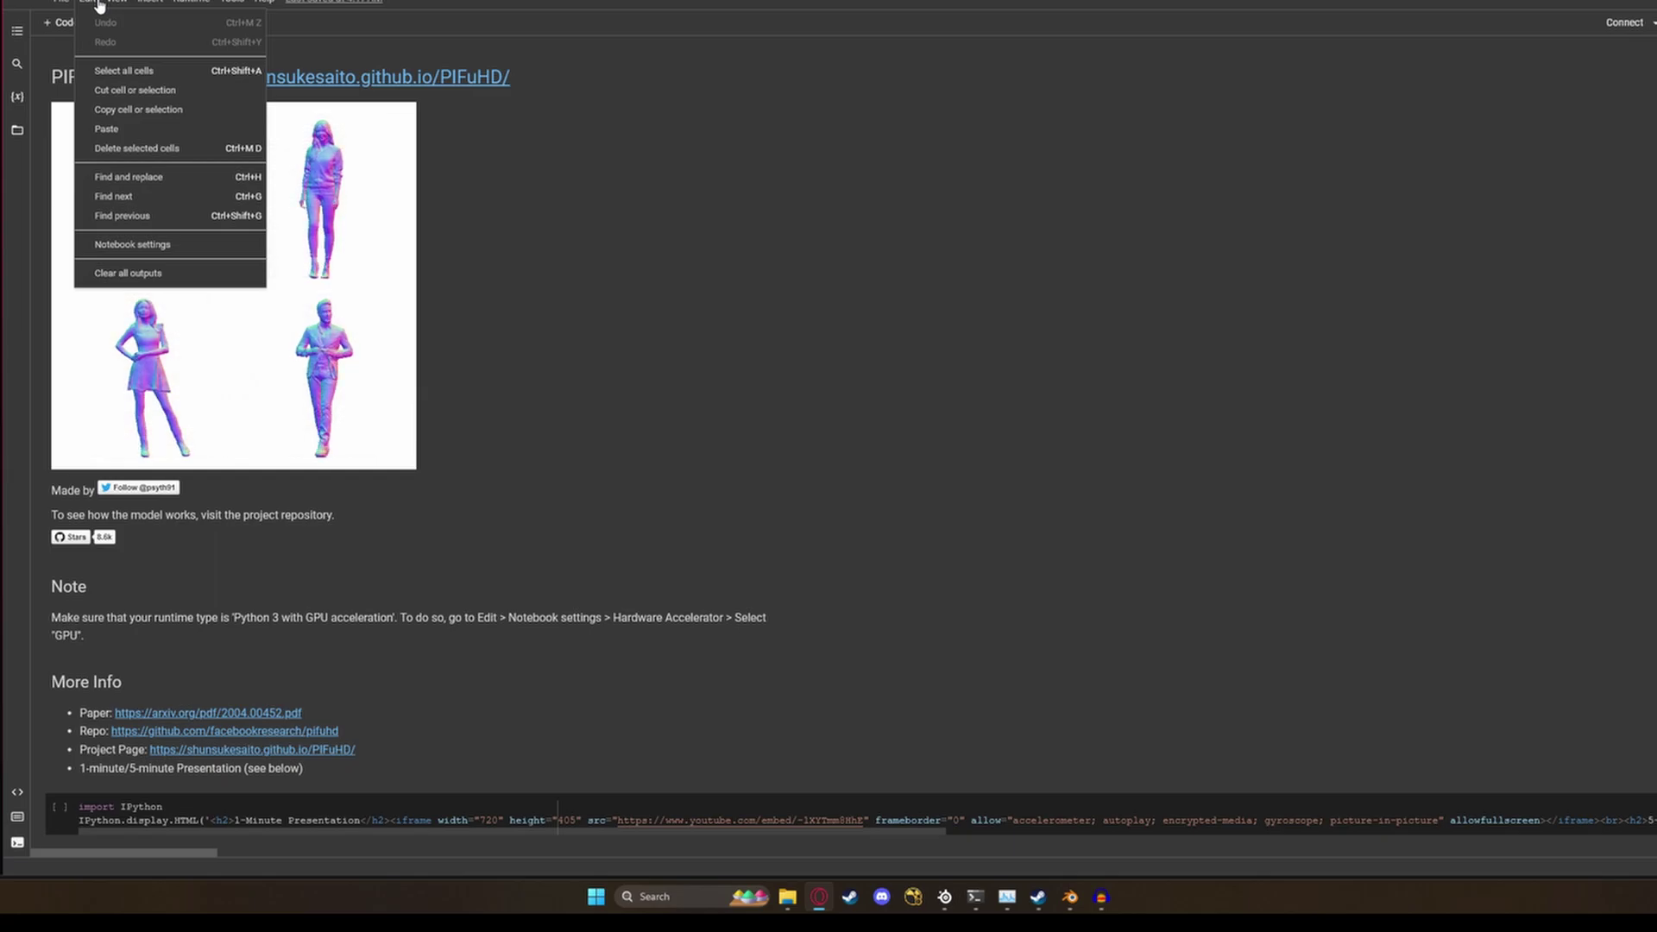
click(151, 244)
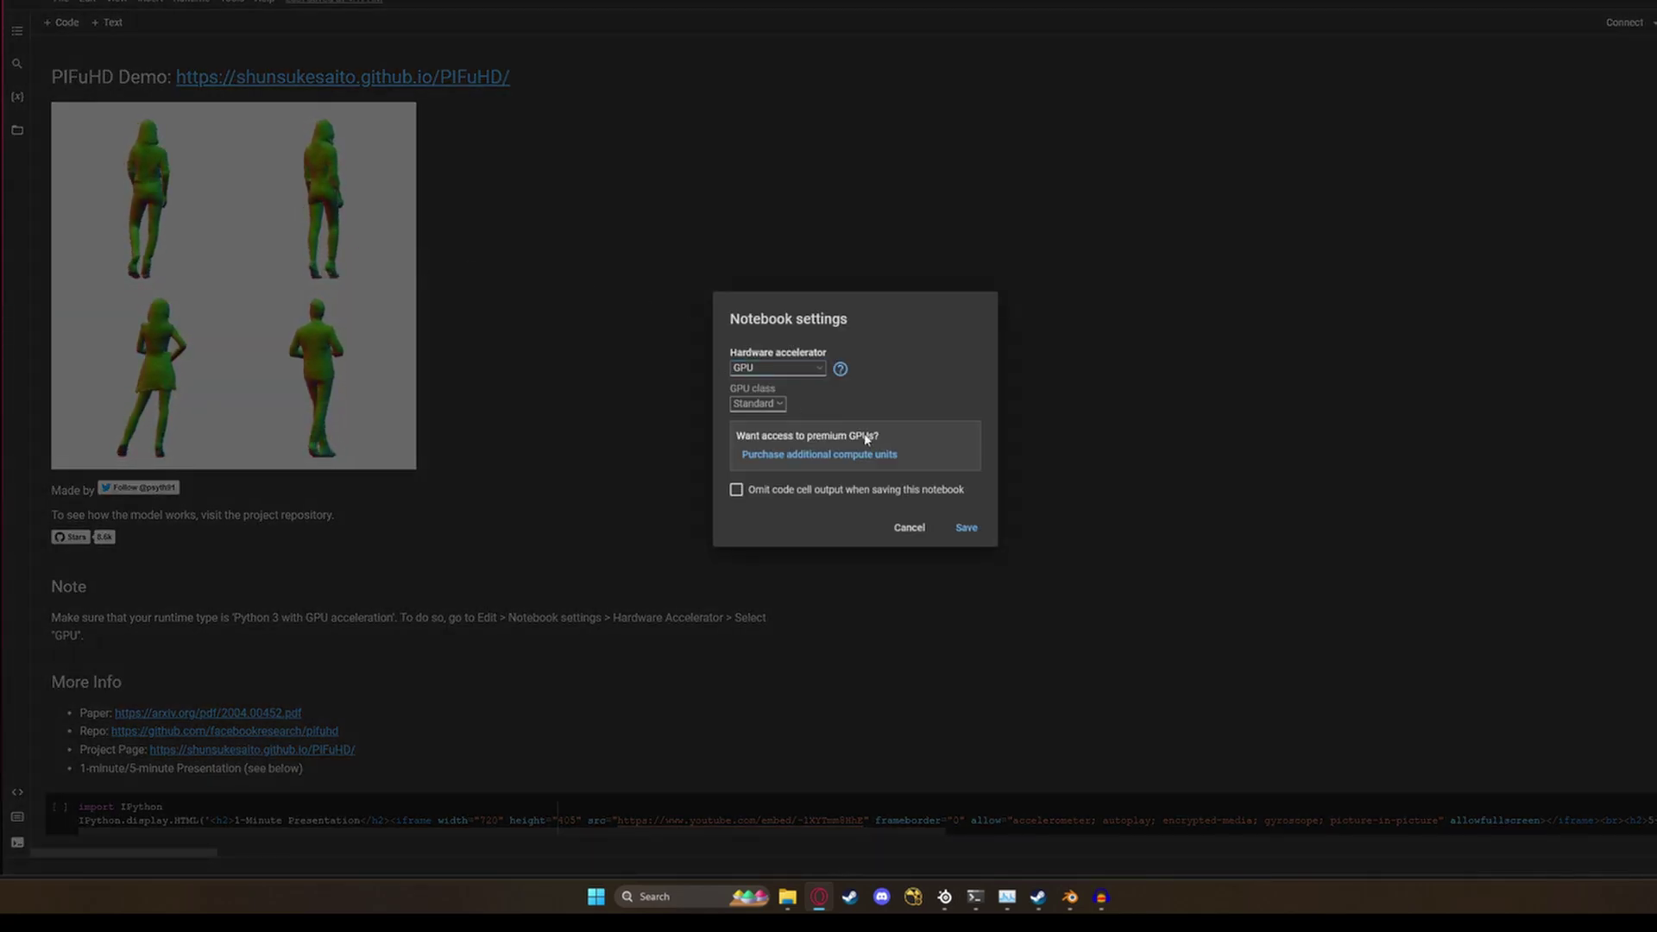
click(909, 528)
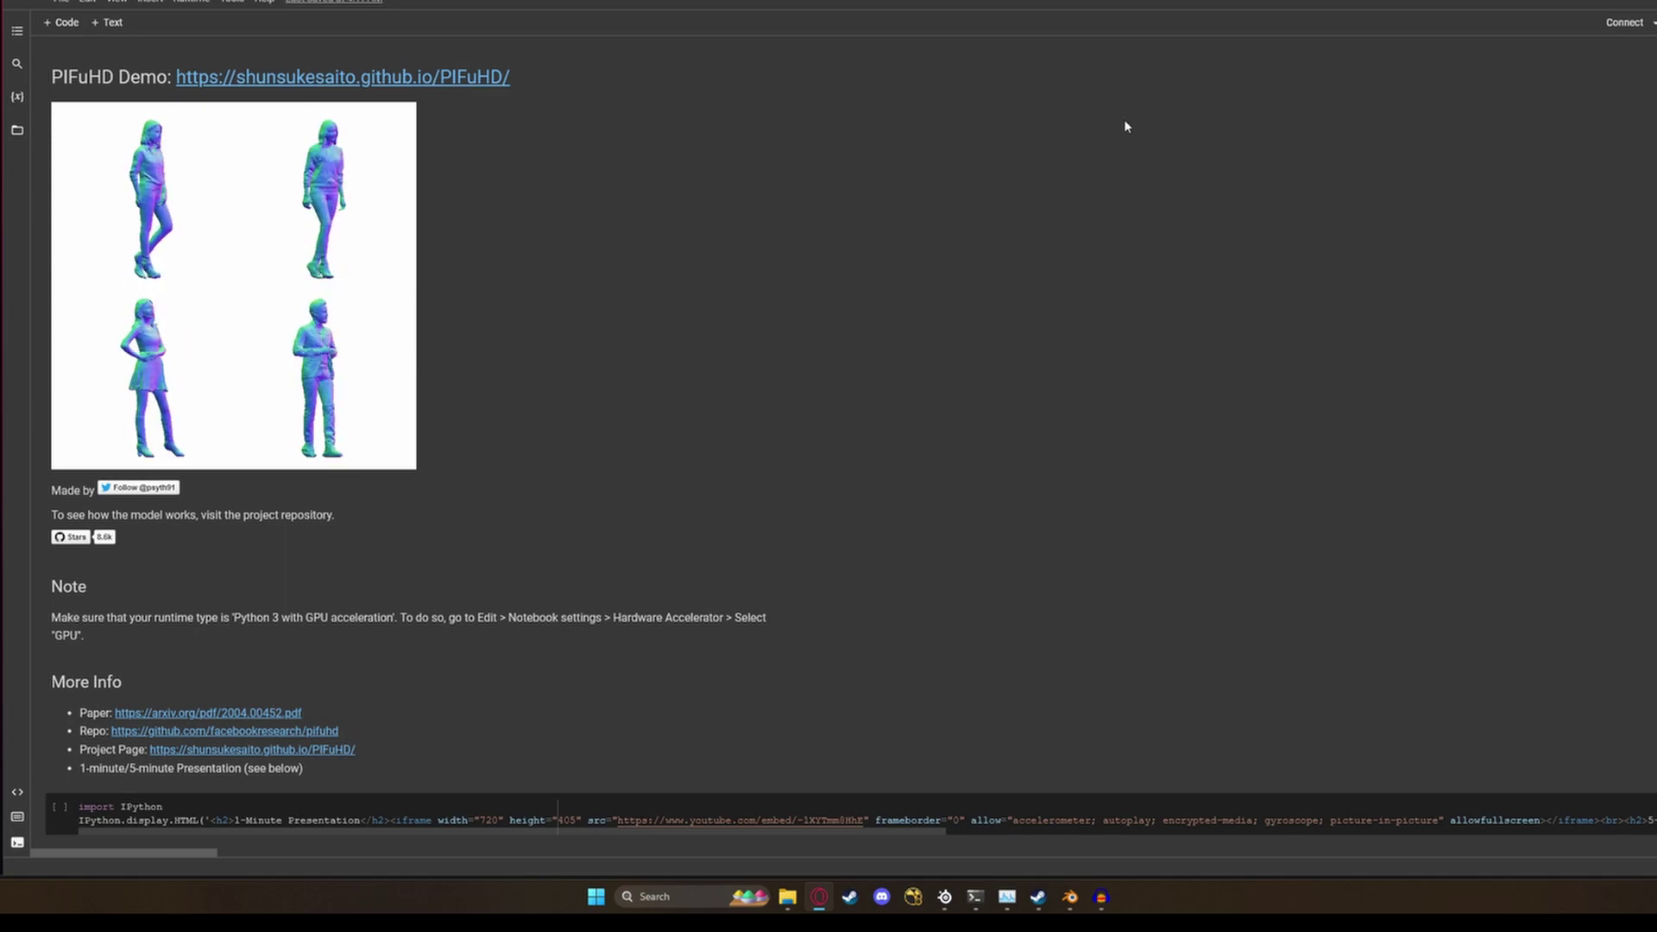
Connect the notebook to a runtime and show its file browser.
click(1653, 26)
click(1552, 51)
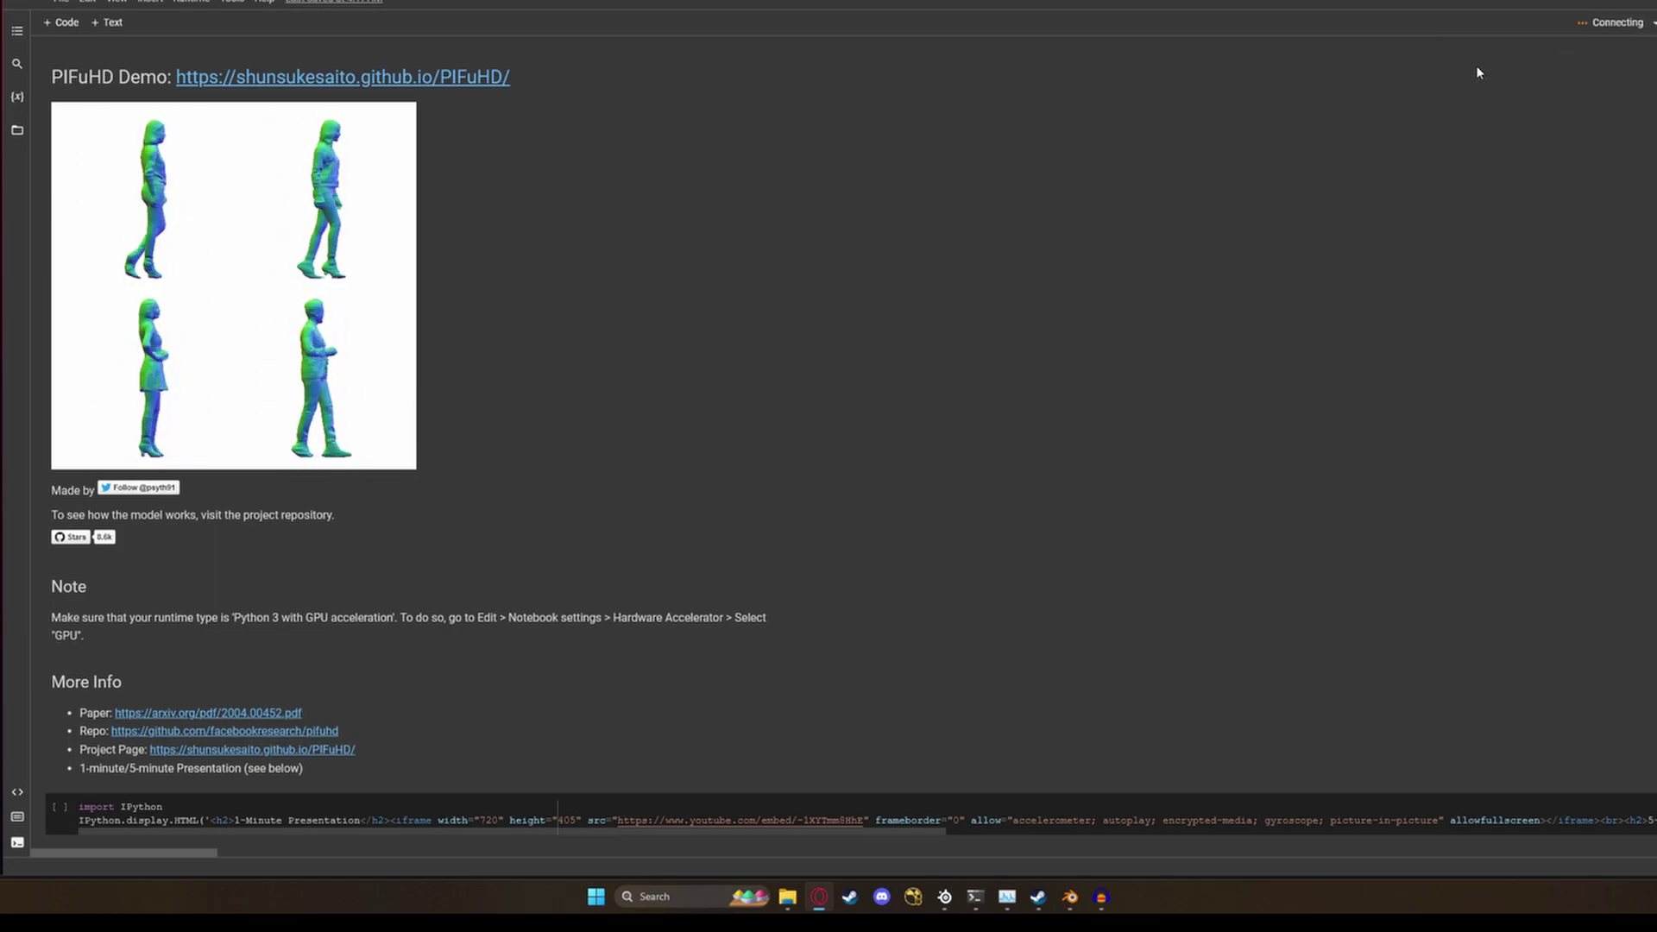
click(18, 130)
Run the IPython cell that displays the 1-minute and 5-minute presentation videos.
scroll(467, 392, down, 4)
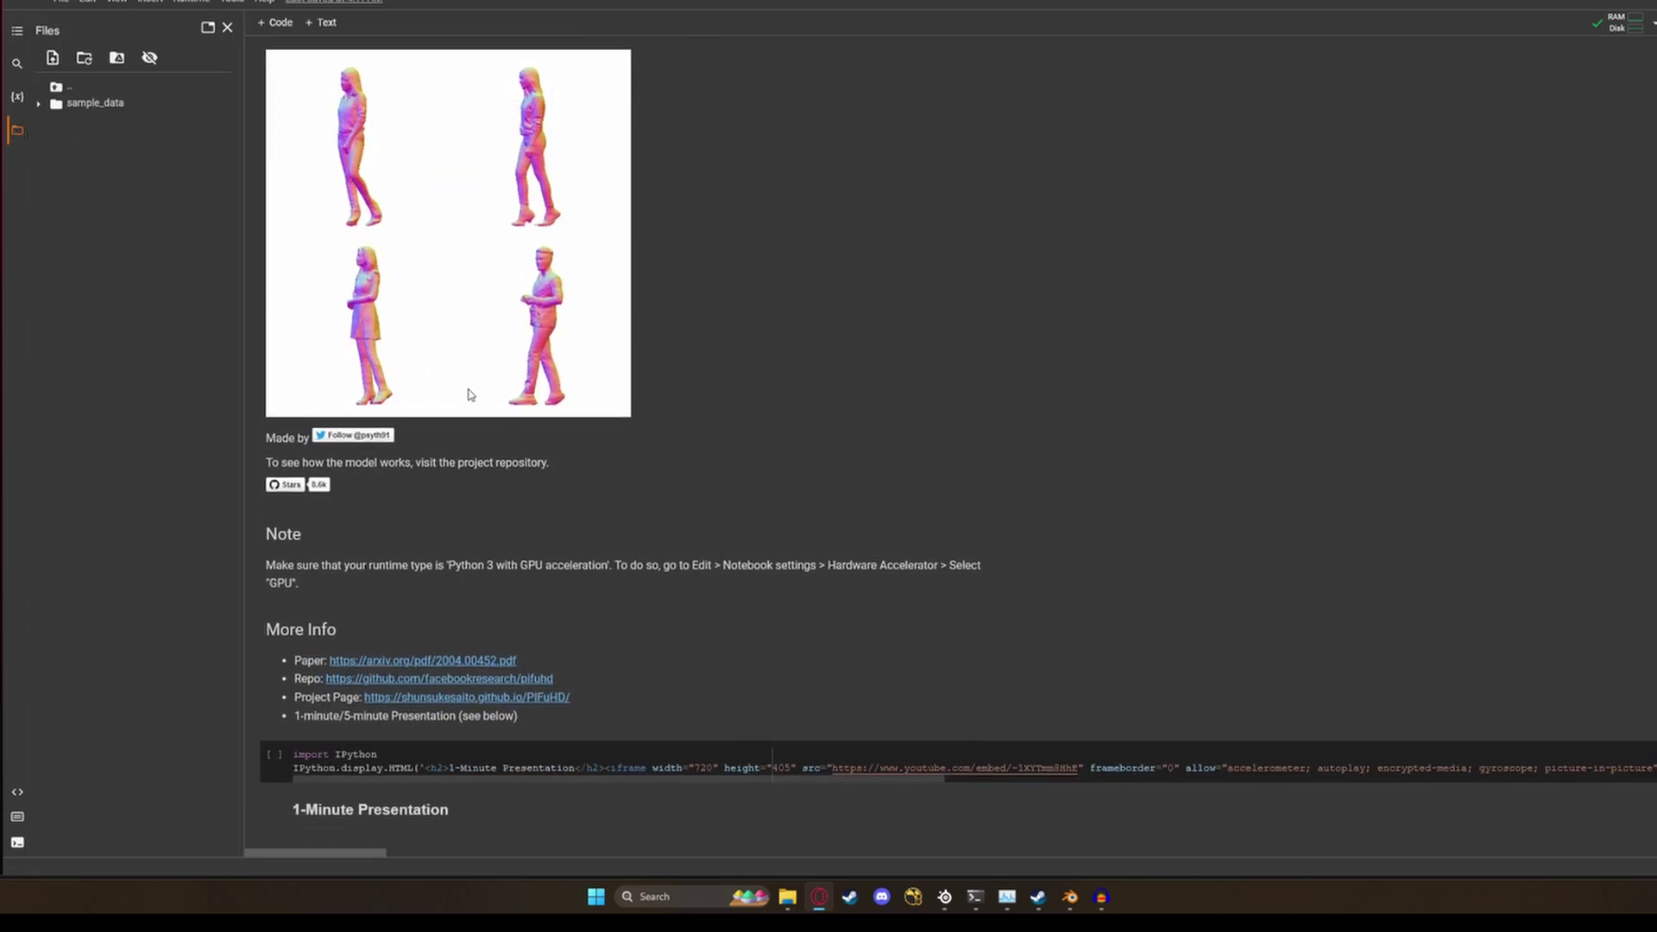
scroll(448, 285, up, 4)
scroll(511, 499, down, 4)
scroll(423, 473, up, 4)
scroll(436, 477, down, 2)
scroll(435, 490, down, 2)
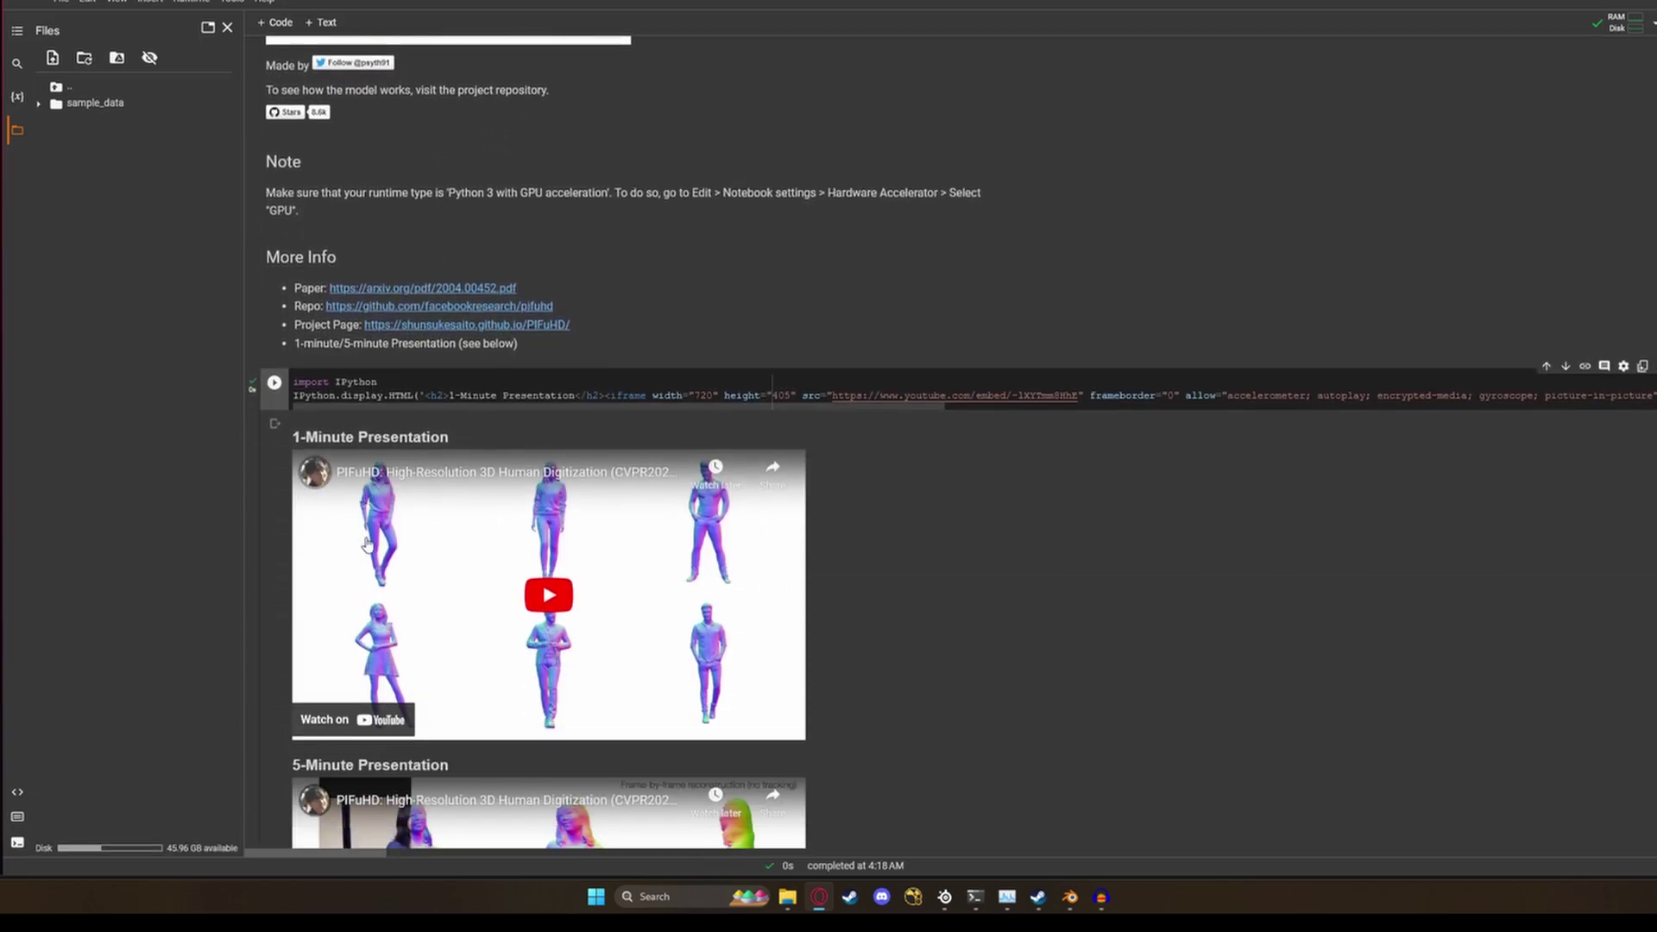
click(276, 379)
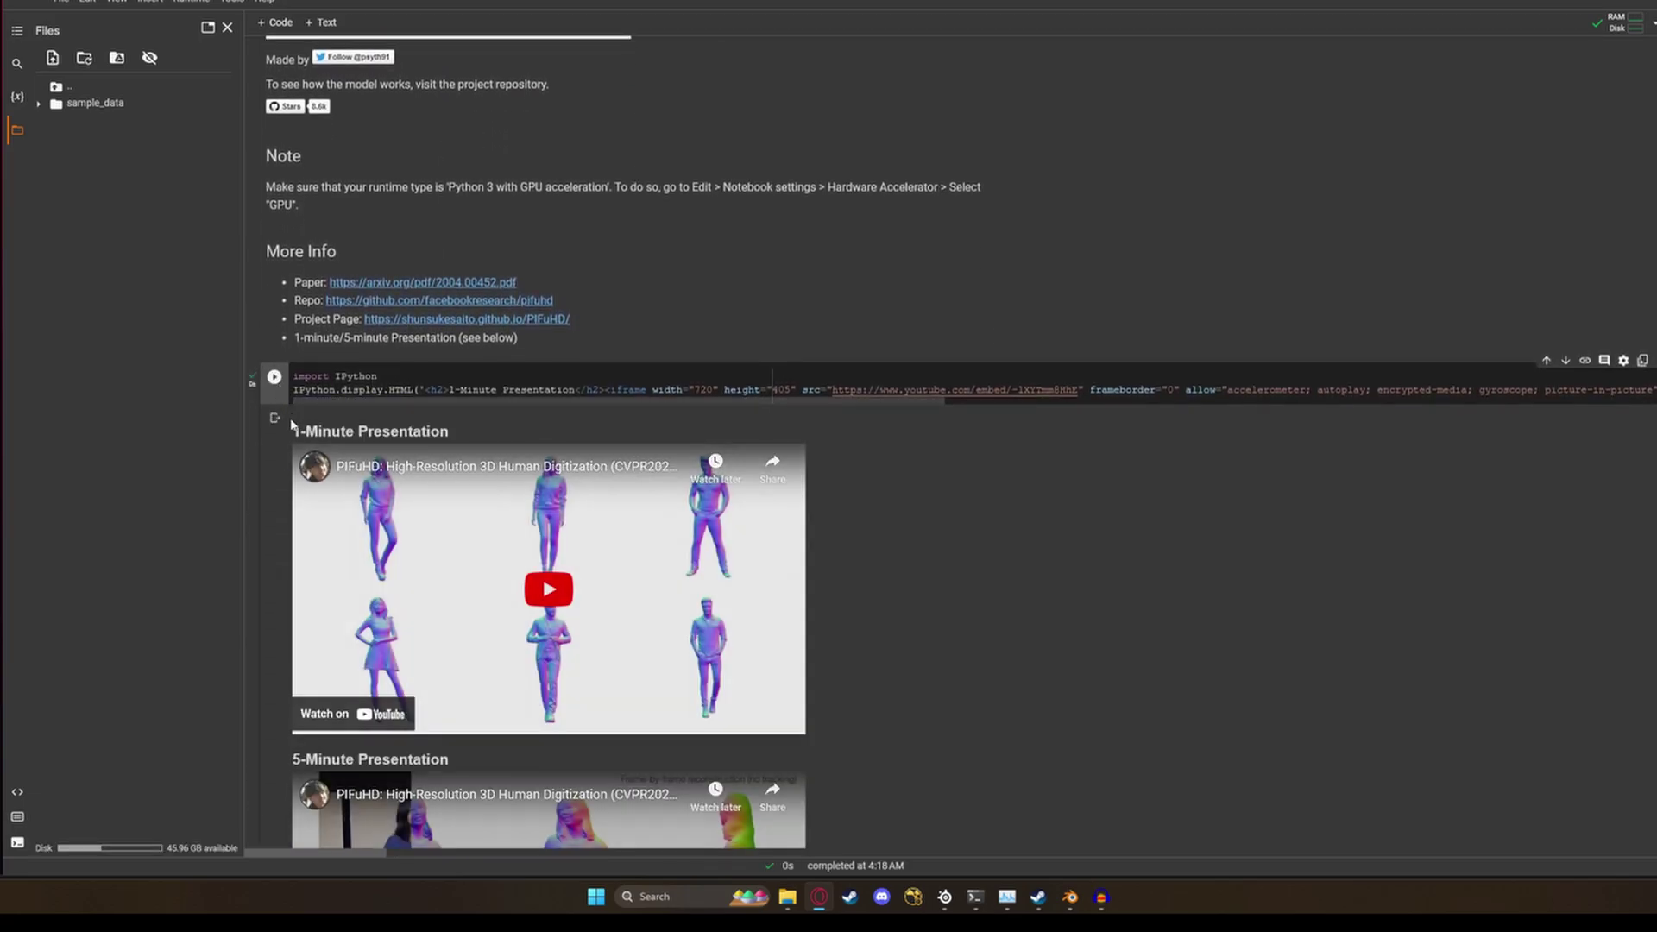
Run the cells that clone the PIFuHD repository and change the directory to /content/pifuhd/sample_images.
scroll(278, 388, down, 8)
scroll(274, 608, down, 7)
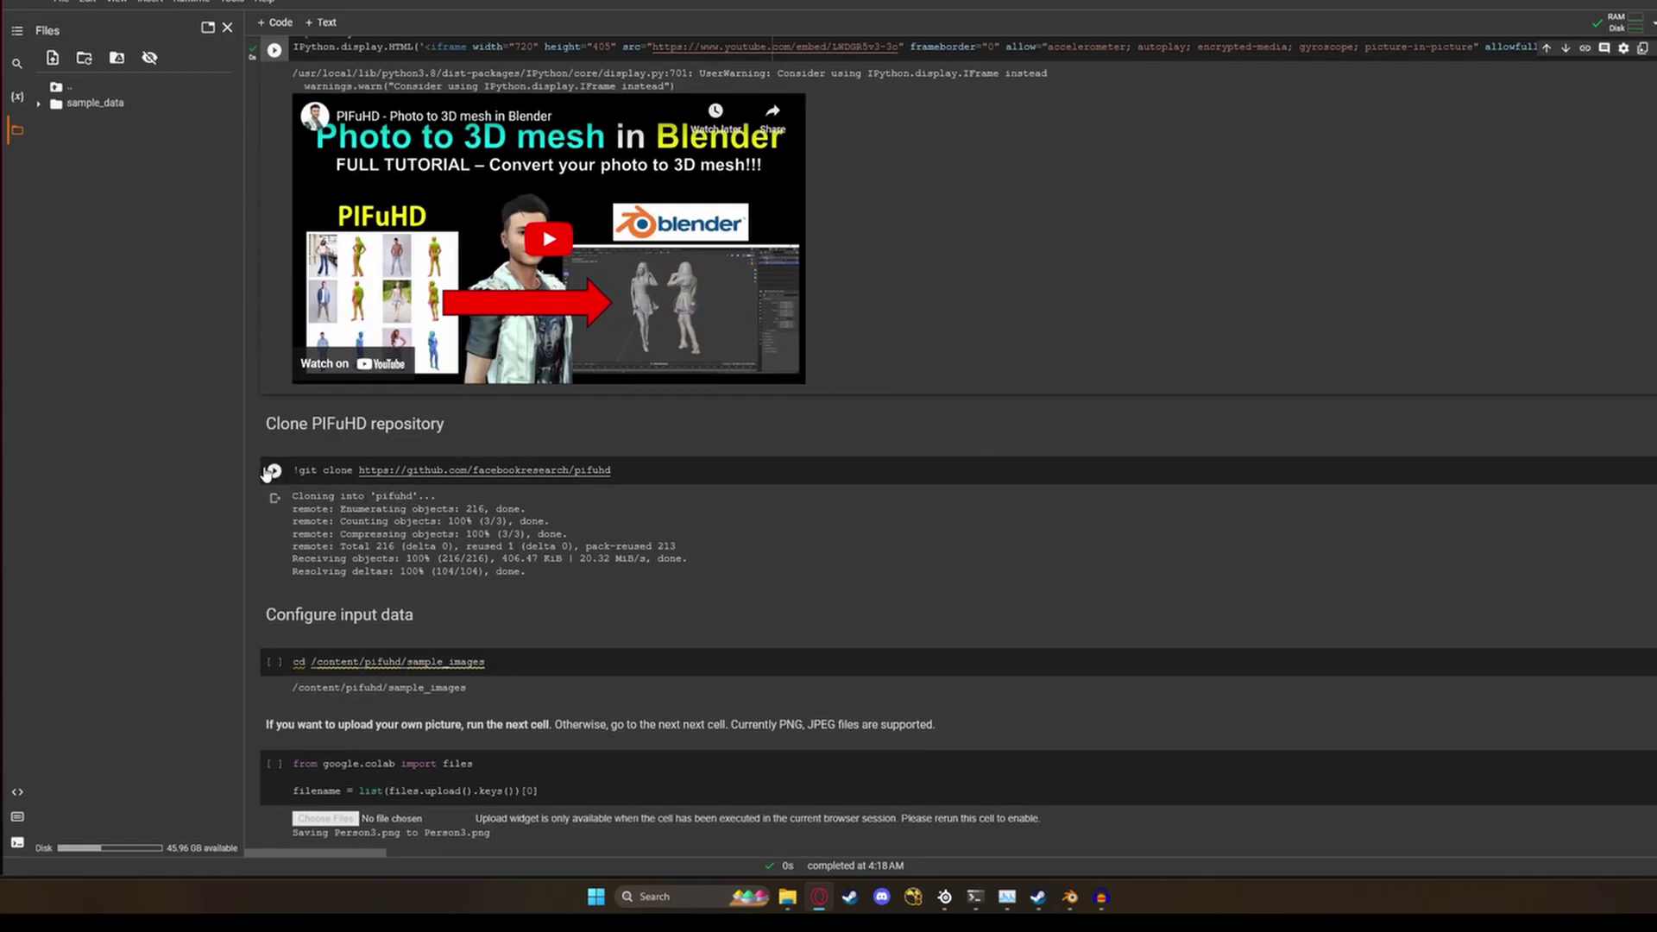
click(272, 472)
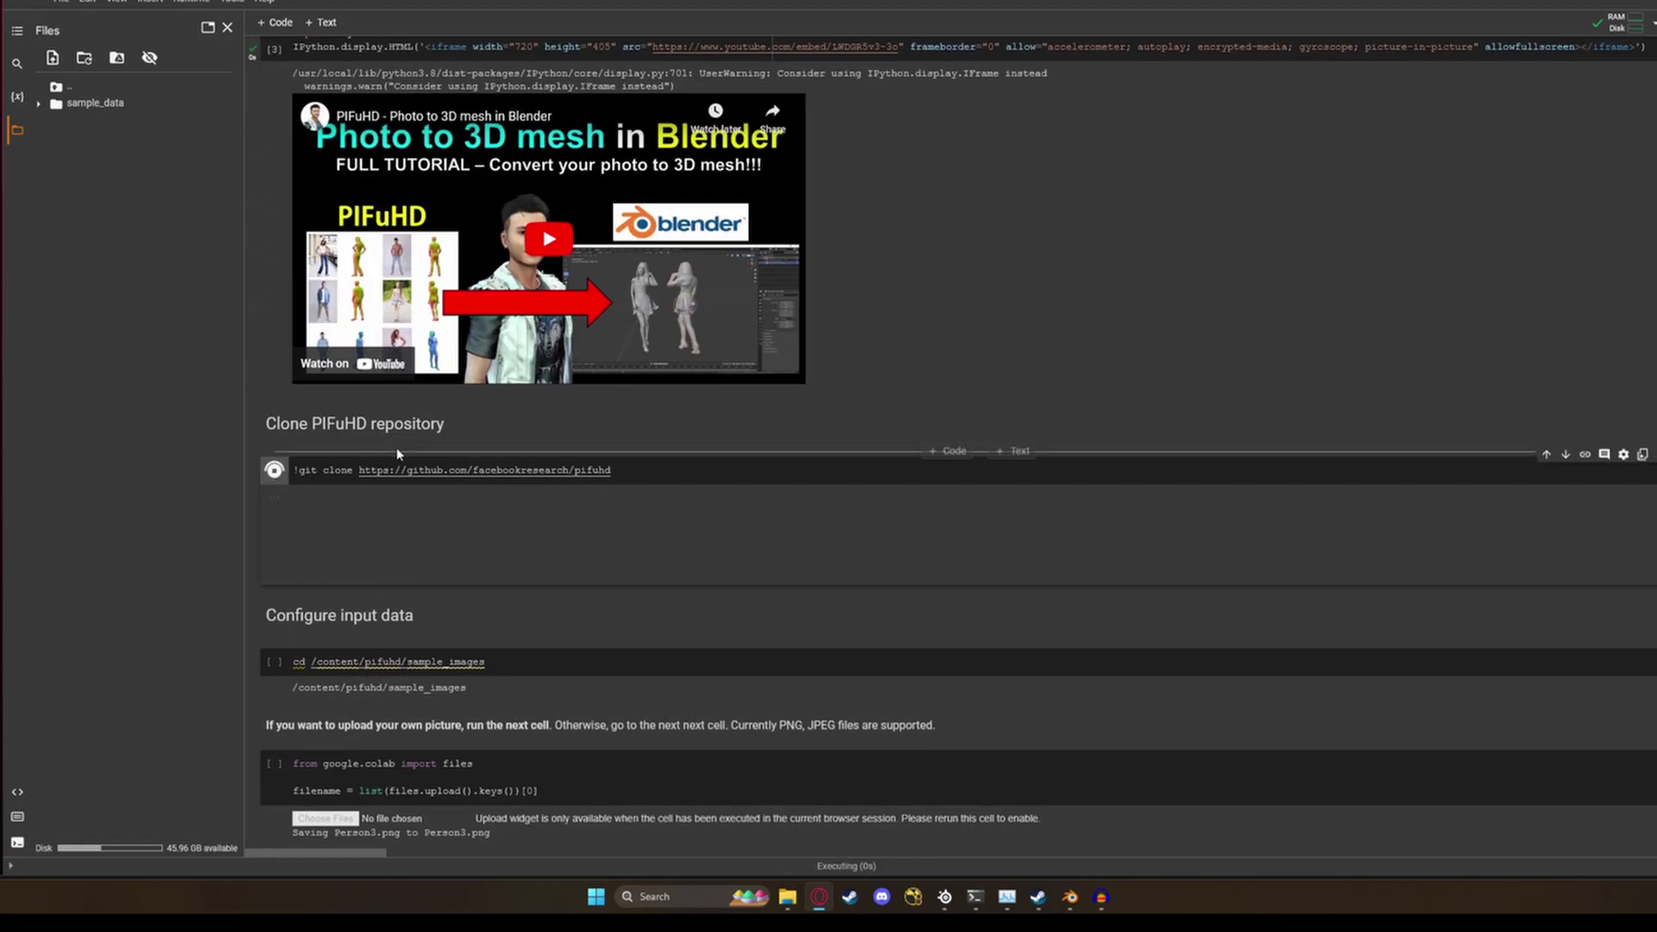
scroll(348, 420, down, 3)
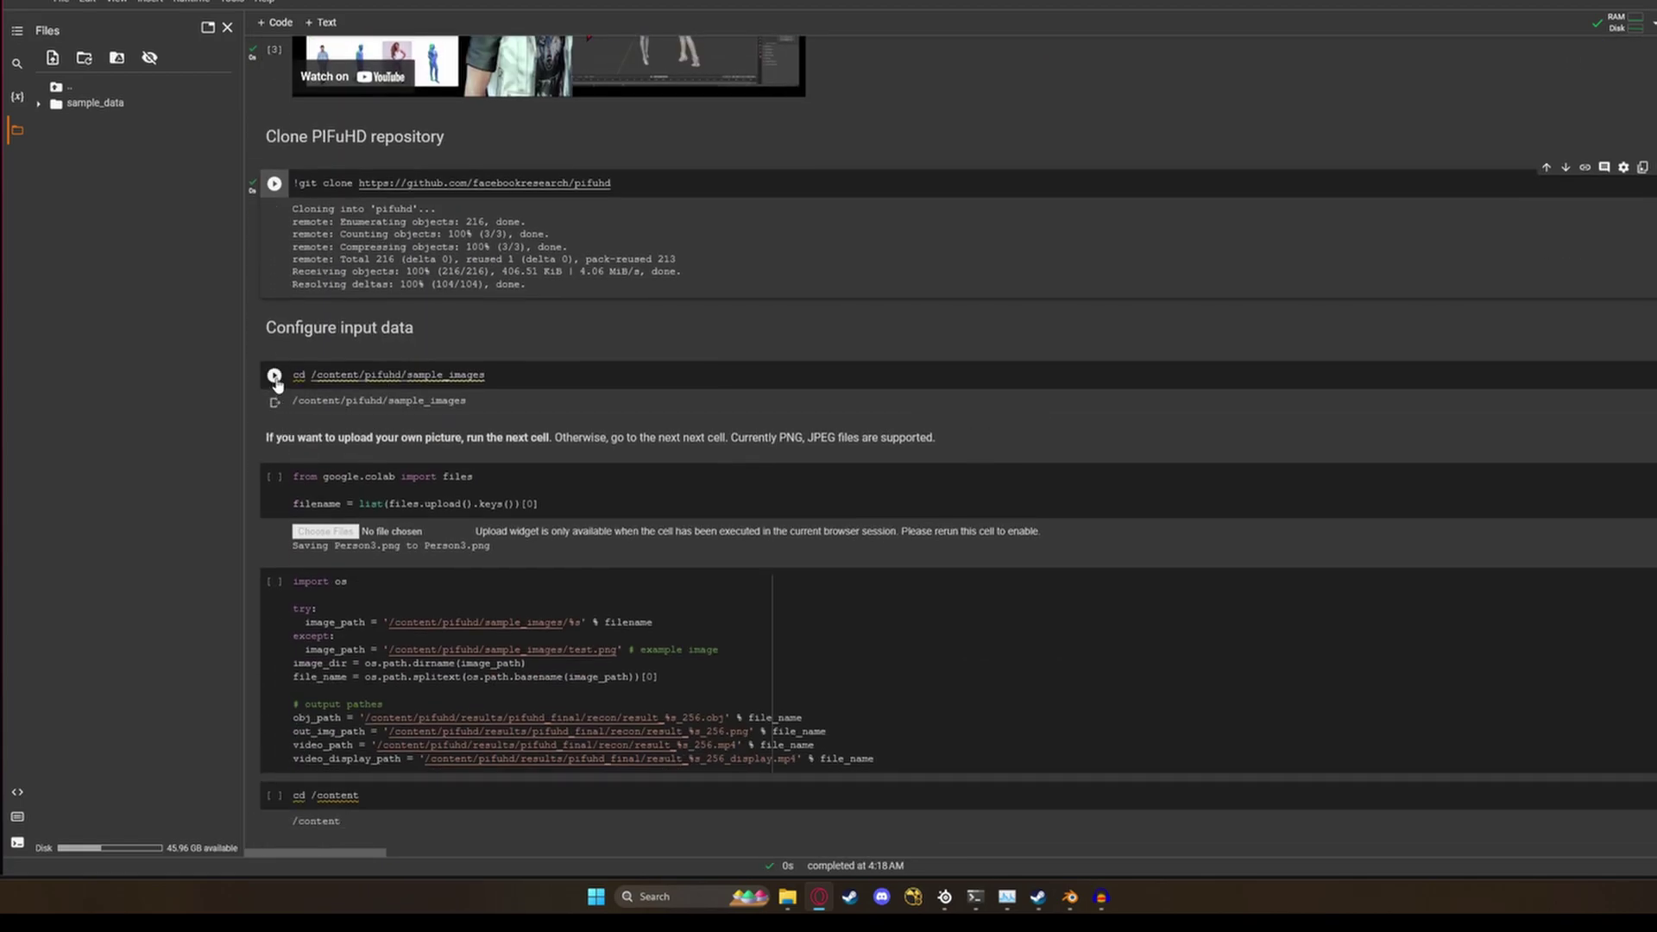
click(347, 412)
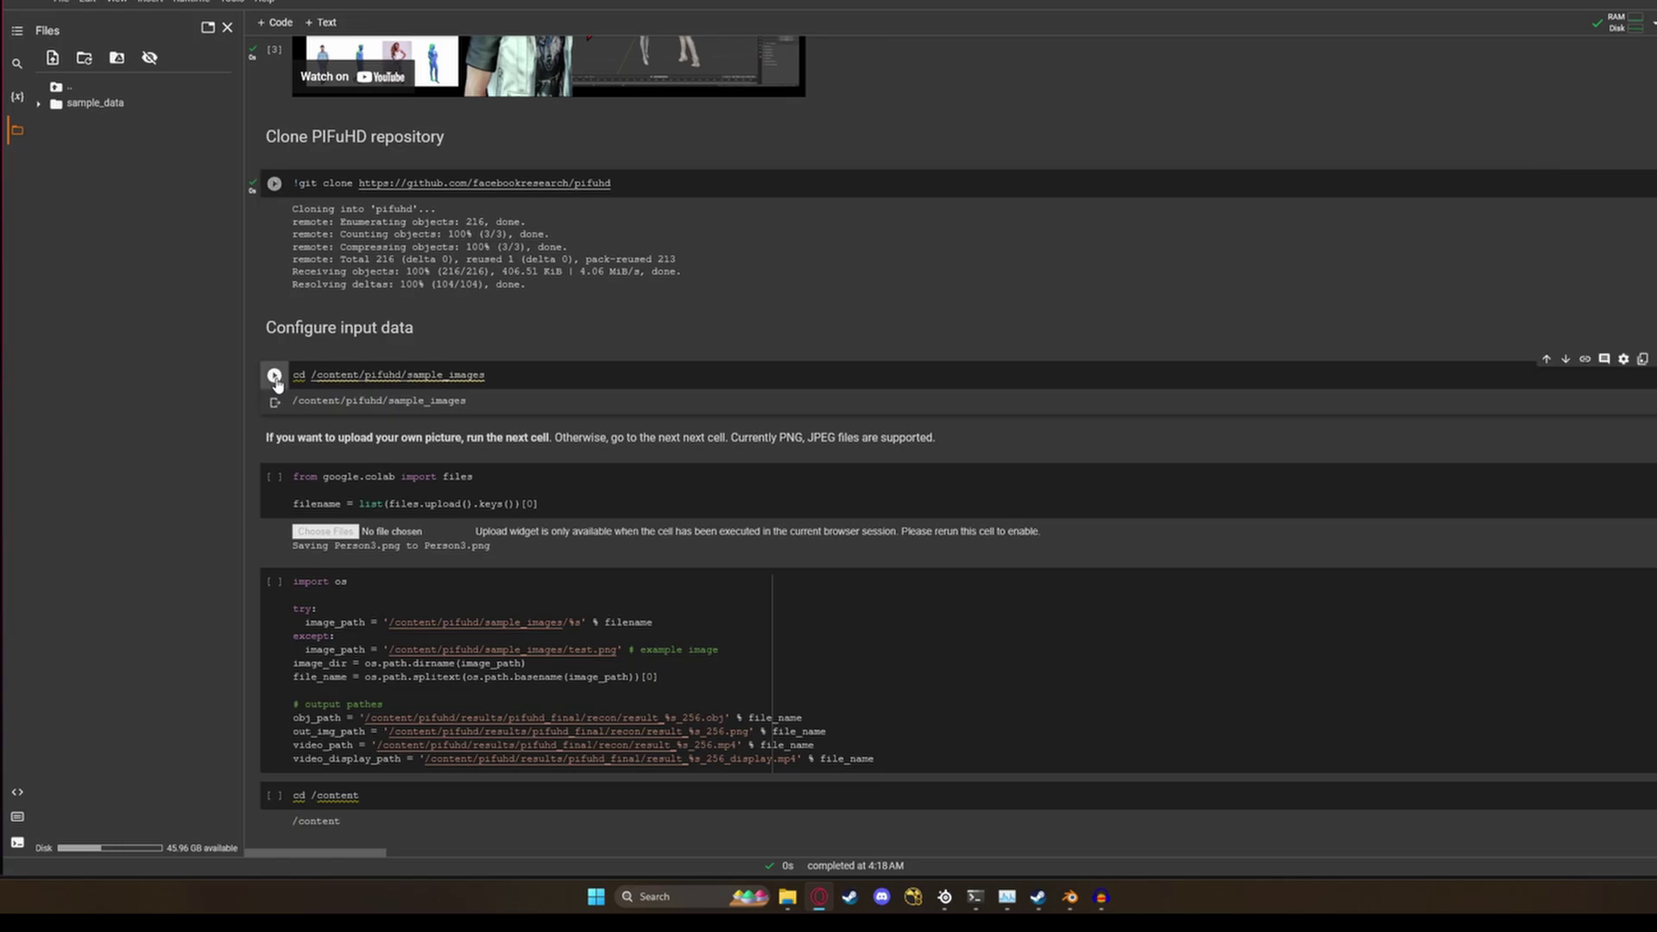
Run the picture upload cell and upload the image aiwhiteshirt1.png.
click(273, 476)
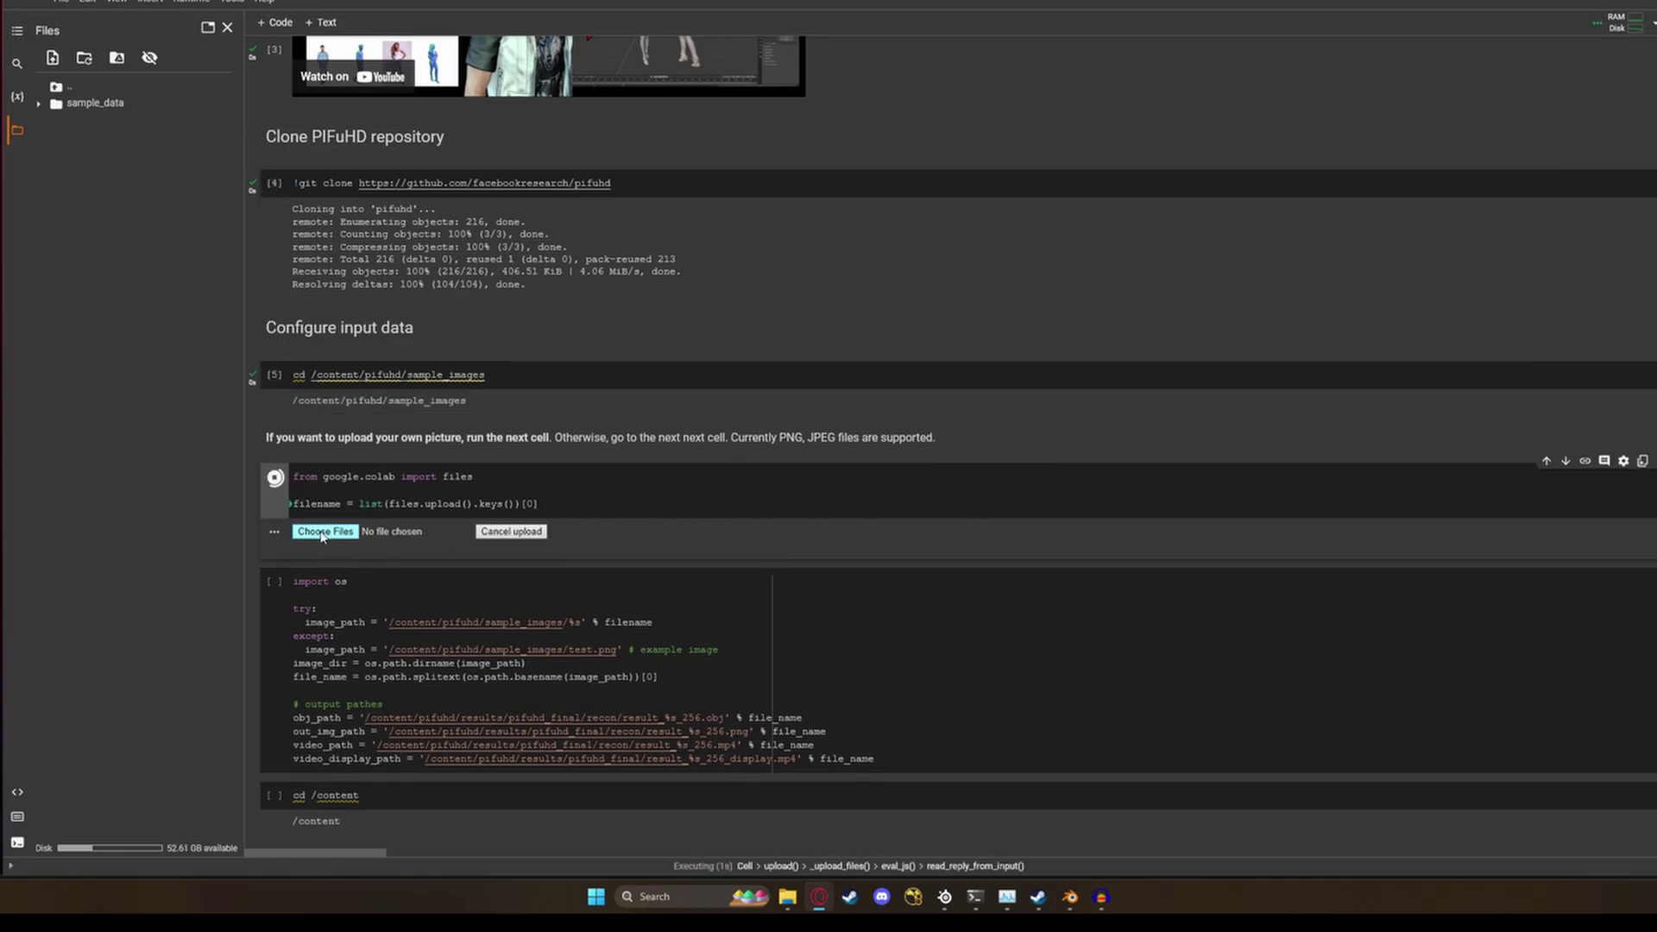
click(326, 532)
click(434, 718)
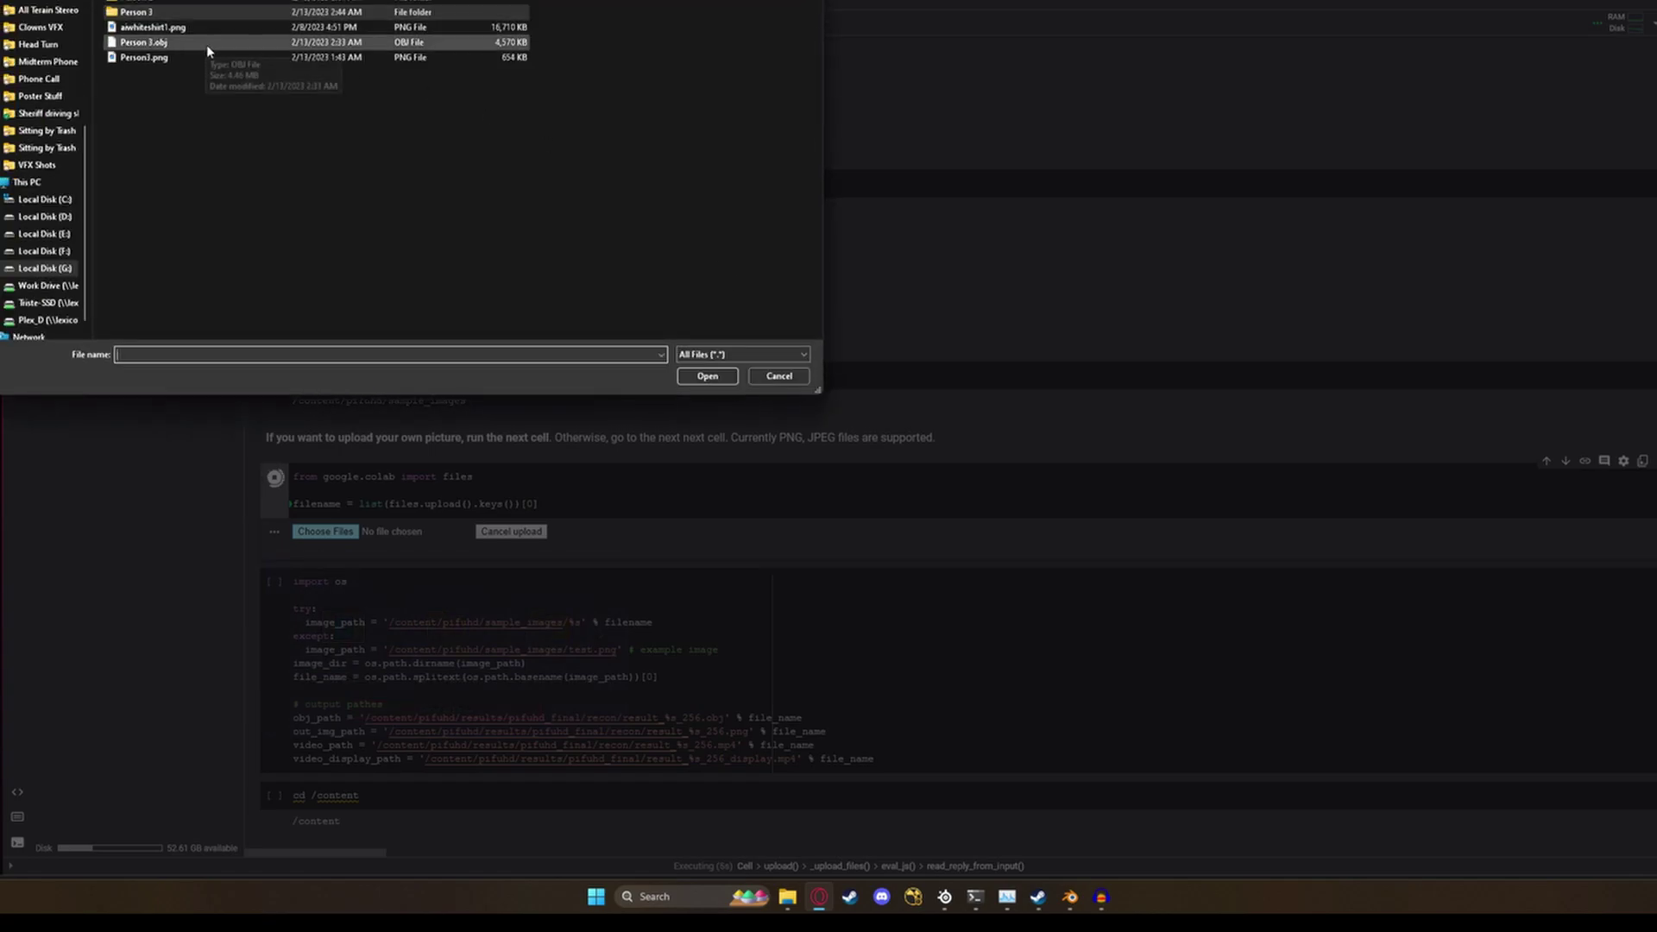
double_click(220, 27)
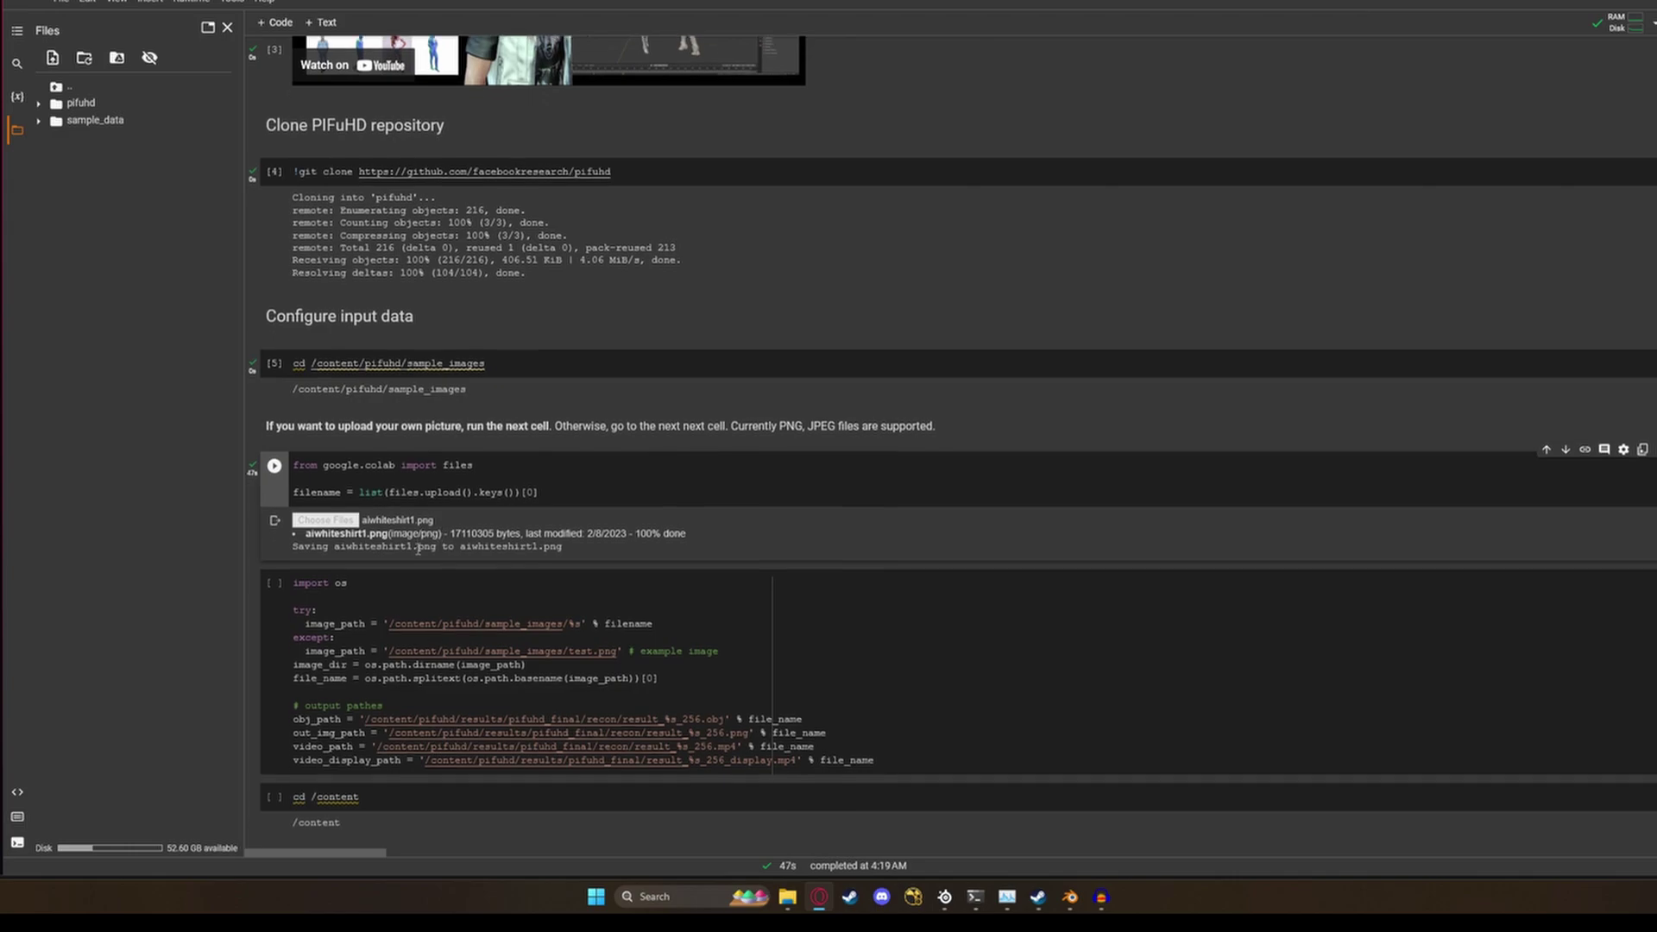
Run the cell that defines the image and output paths, and the cell that changes the directory to /content.
scroll(439, 546, down, 1)
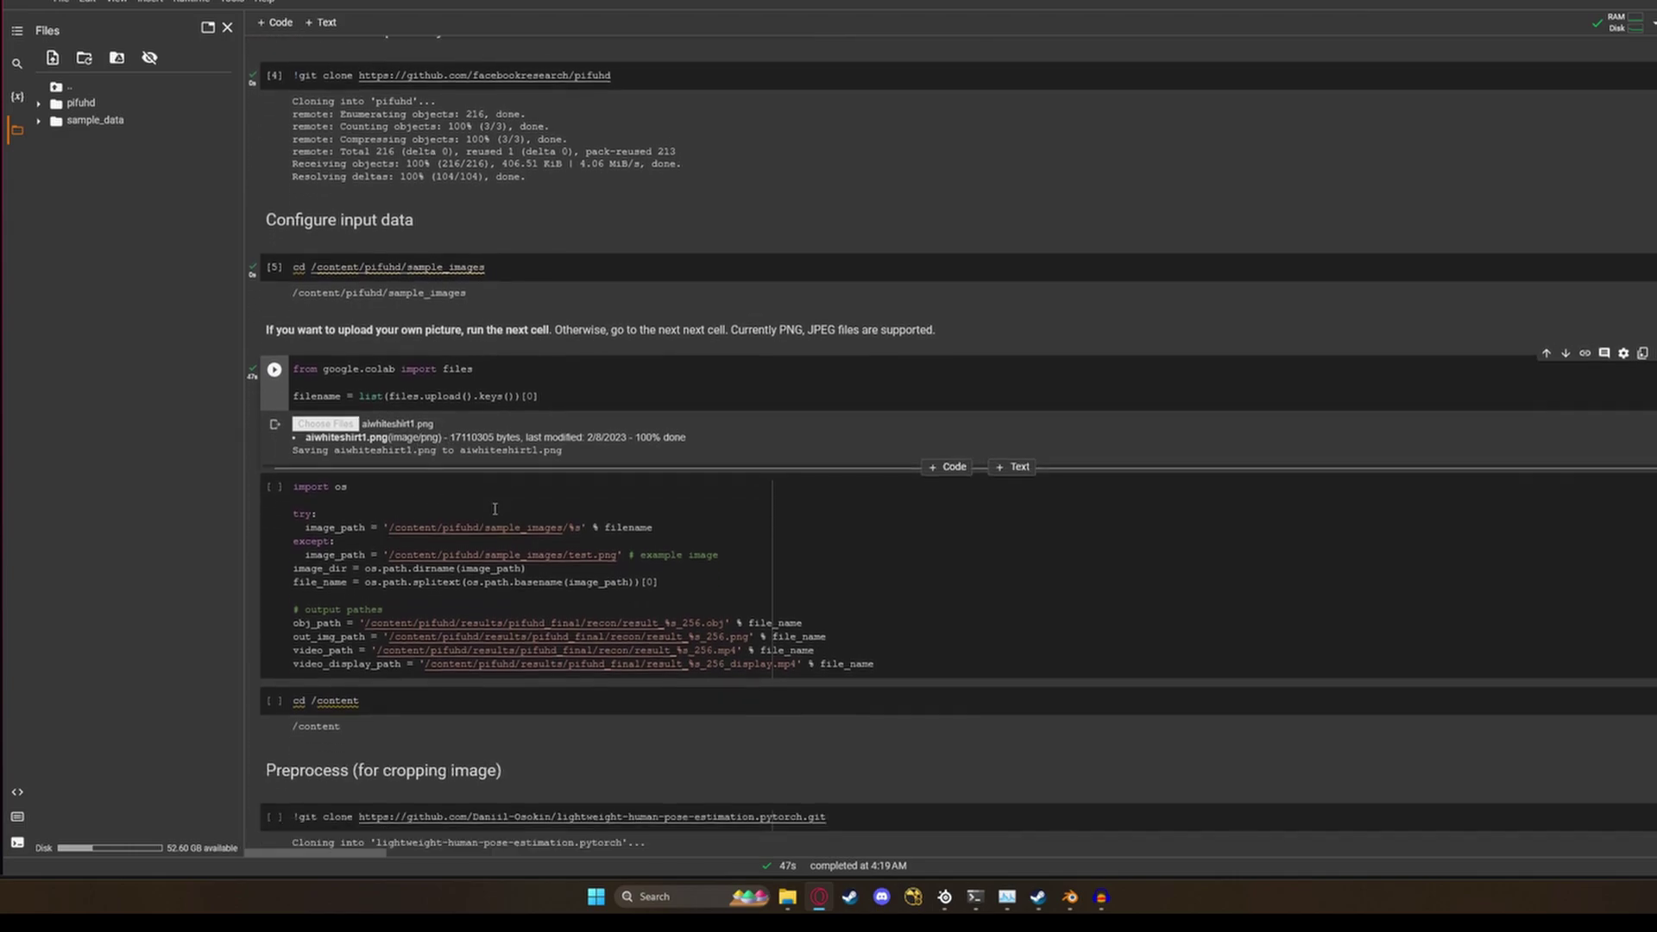
scroll(484, 500, down, 1)
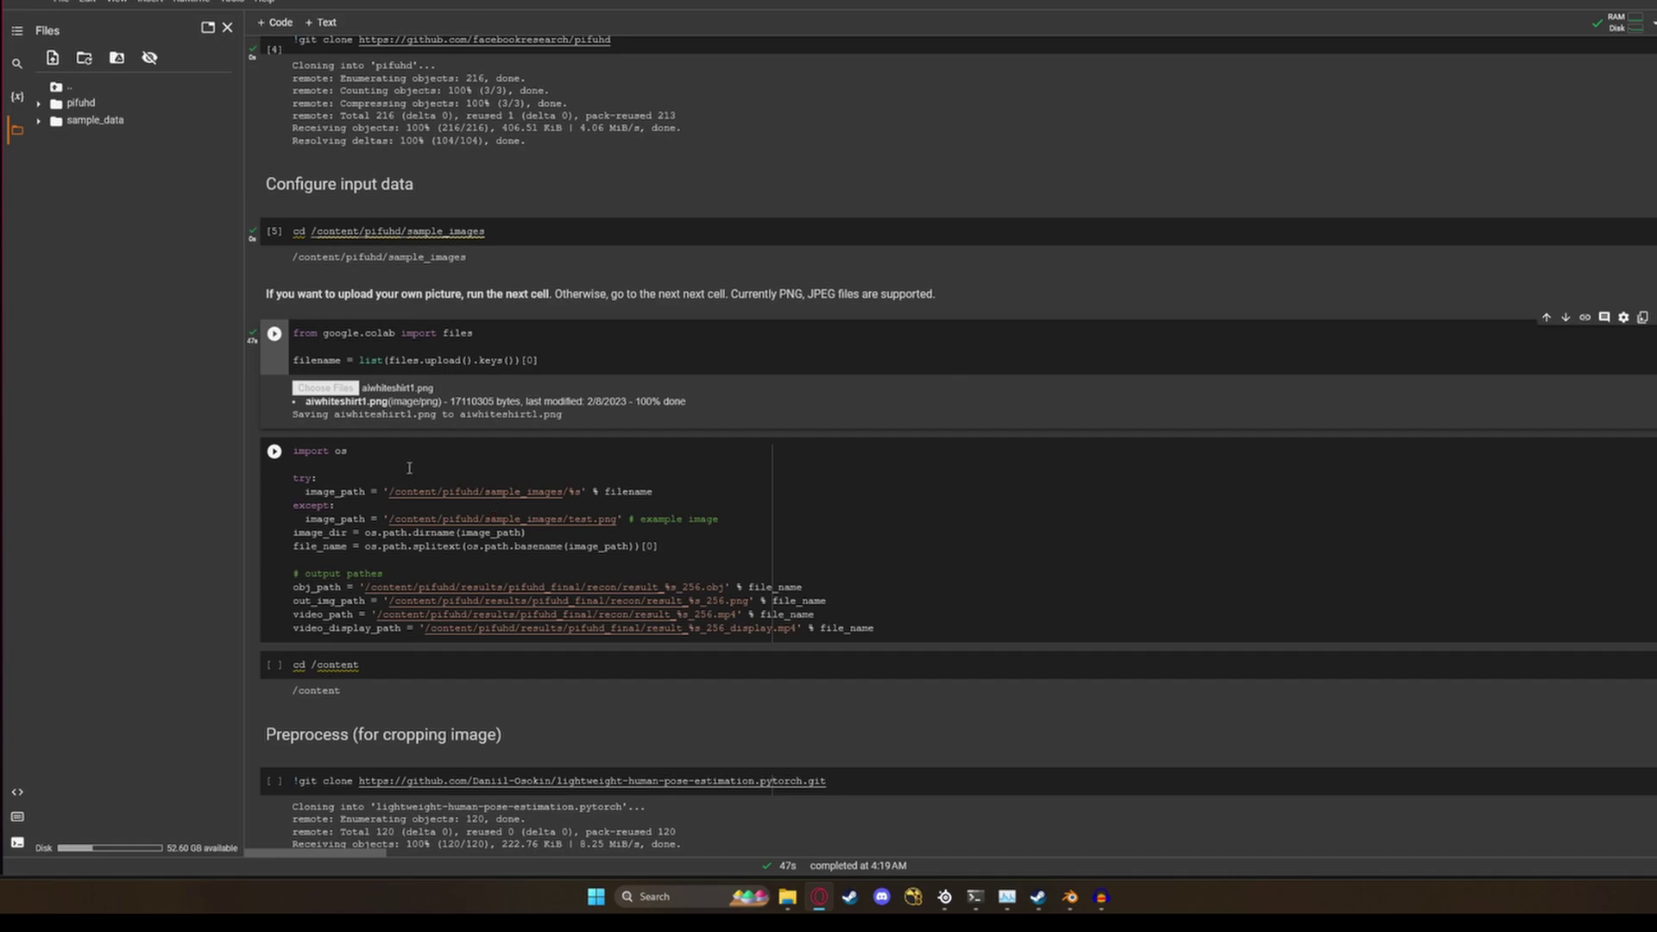
scroll(408, 468, up, 1)
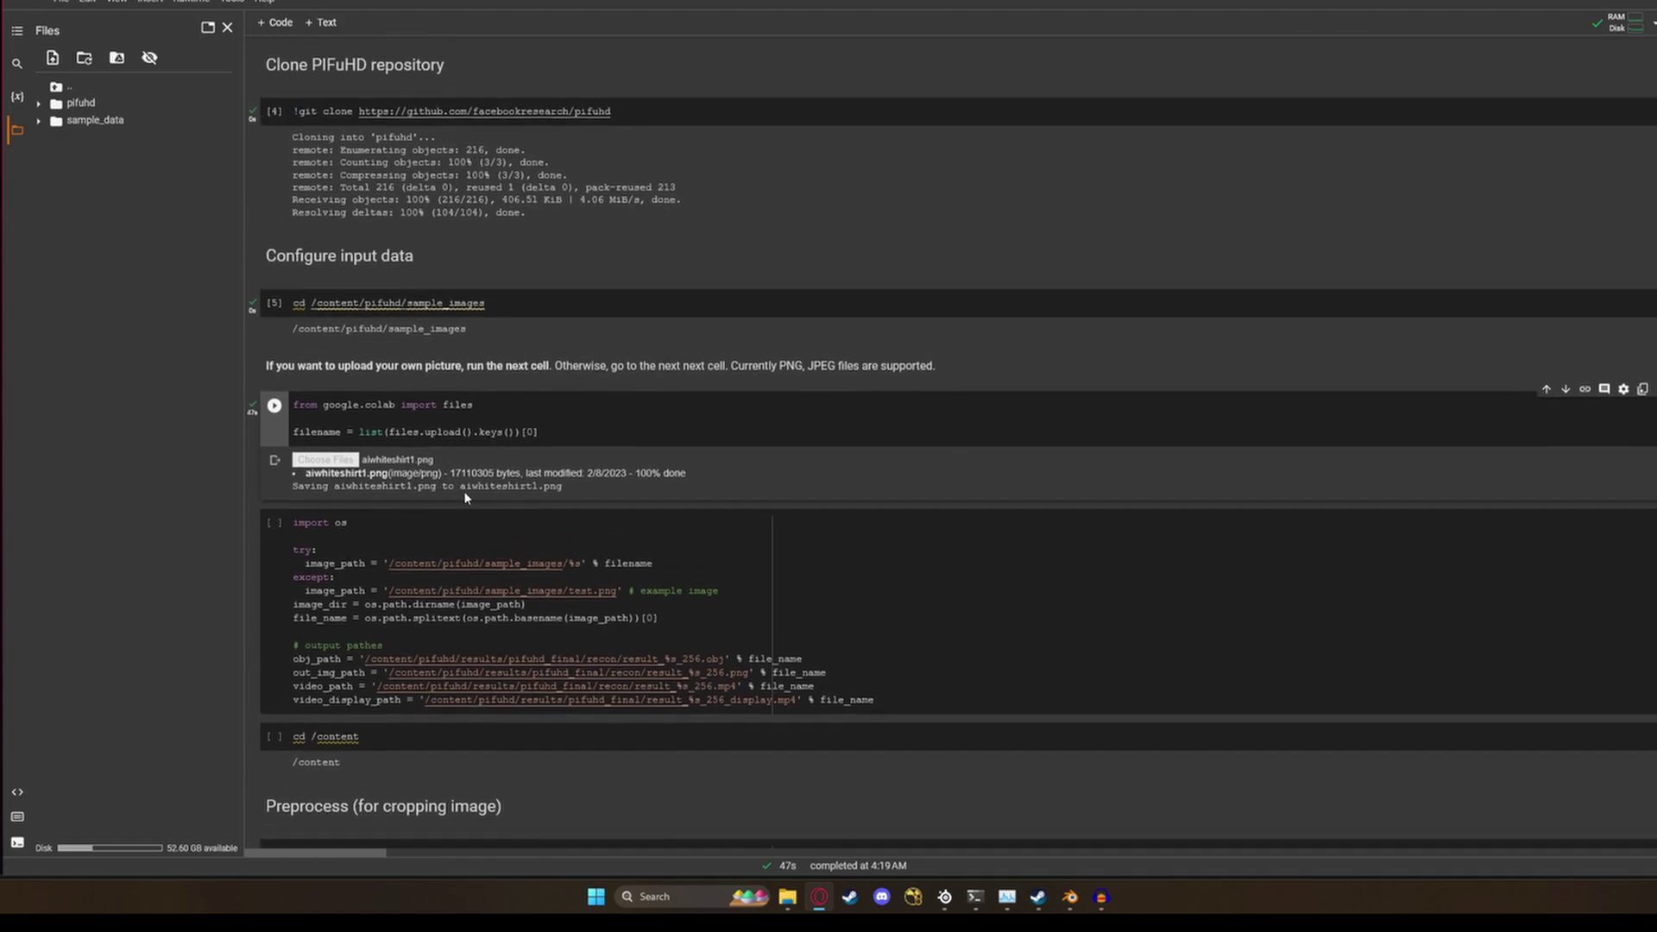
scroll(470, 495, down, 2)
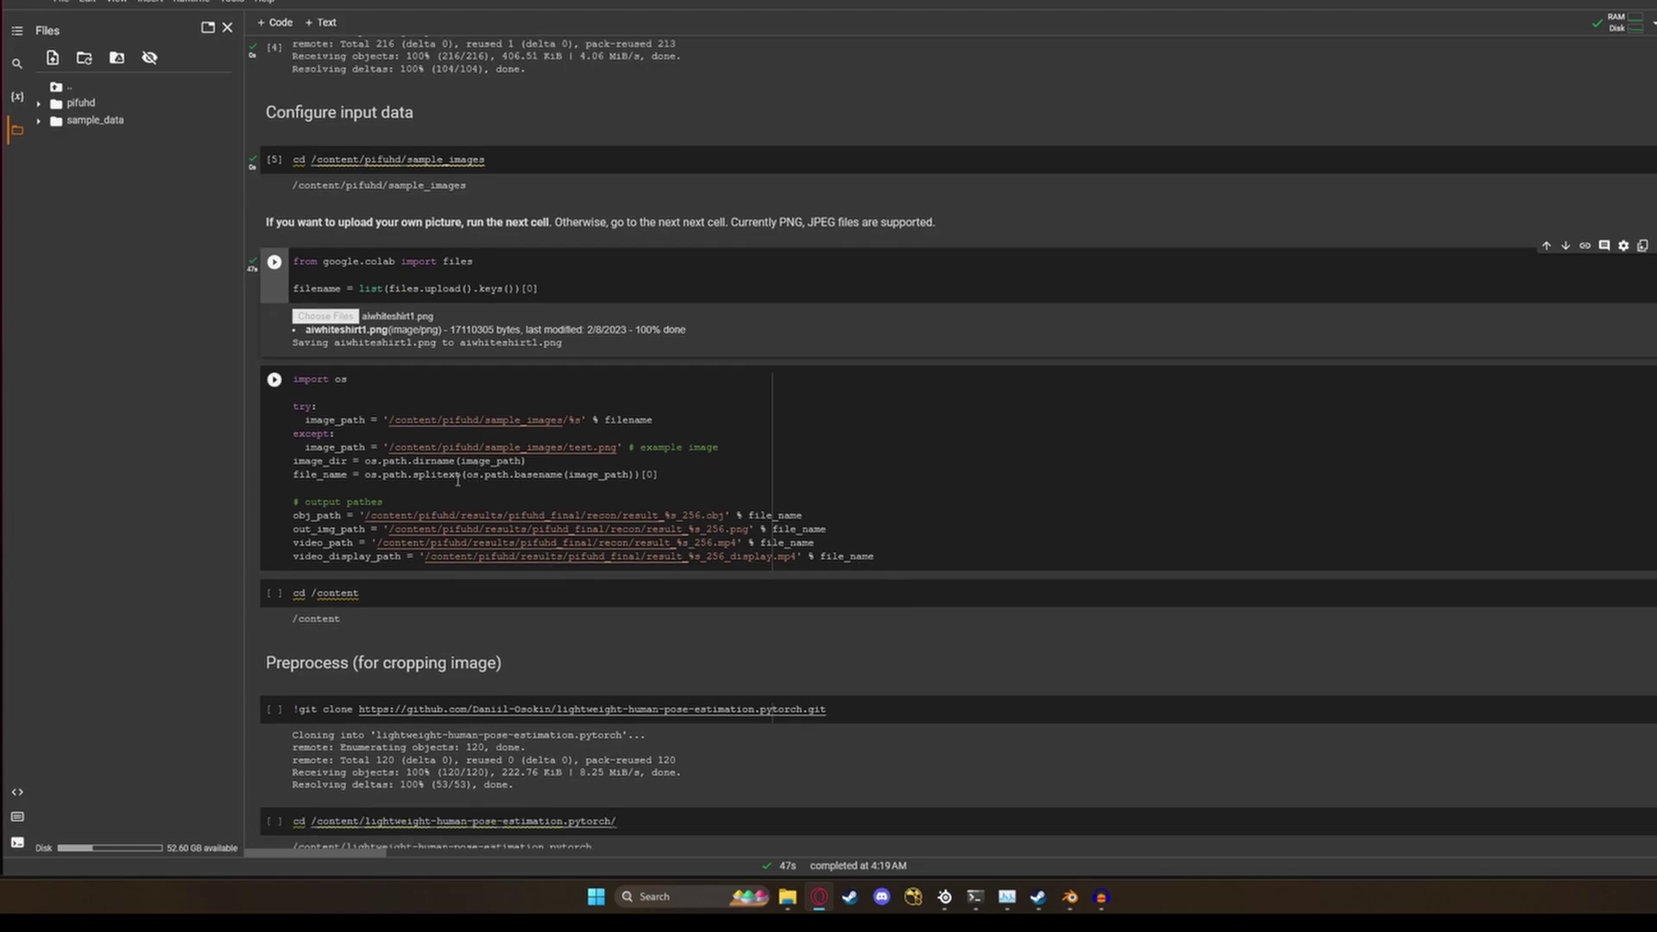
scroll(427, 406, up, 1)
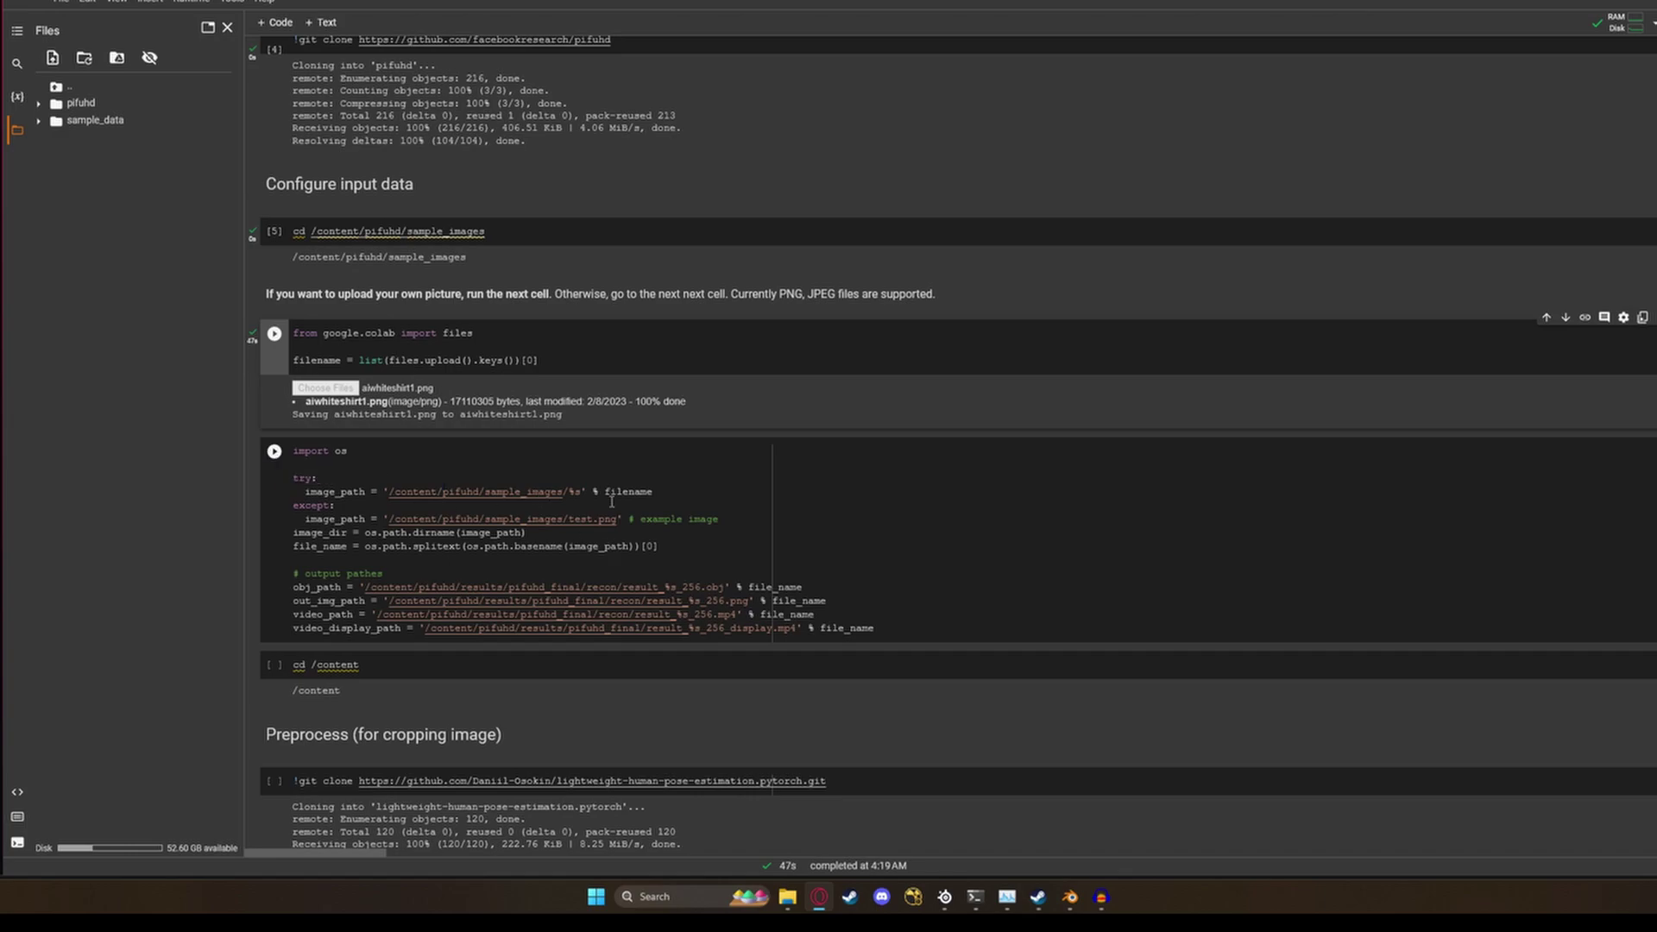
click(272, 451)
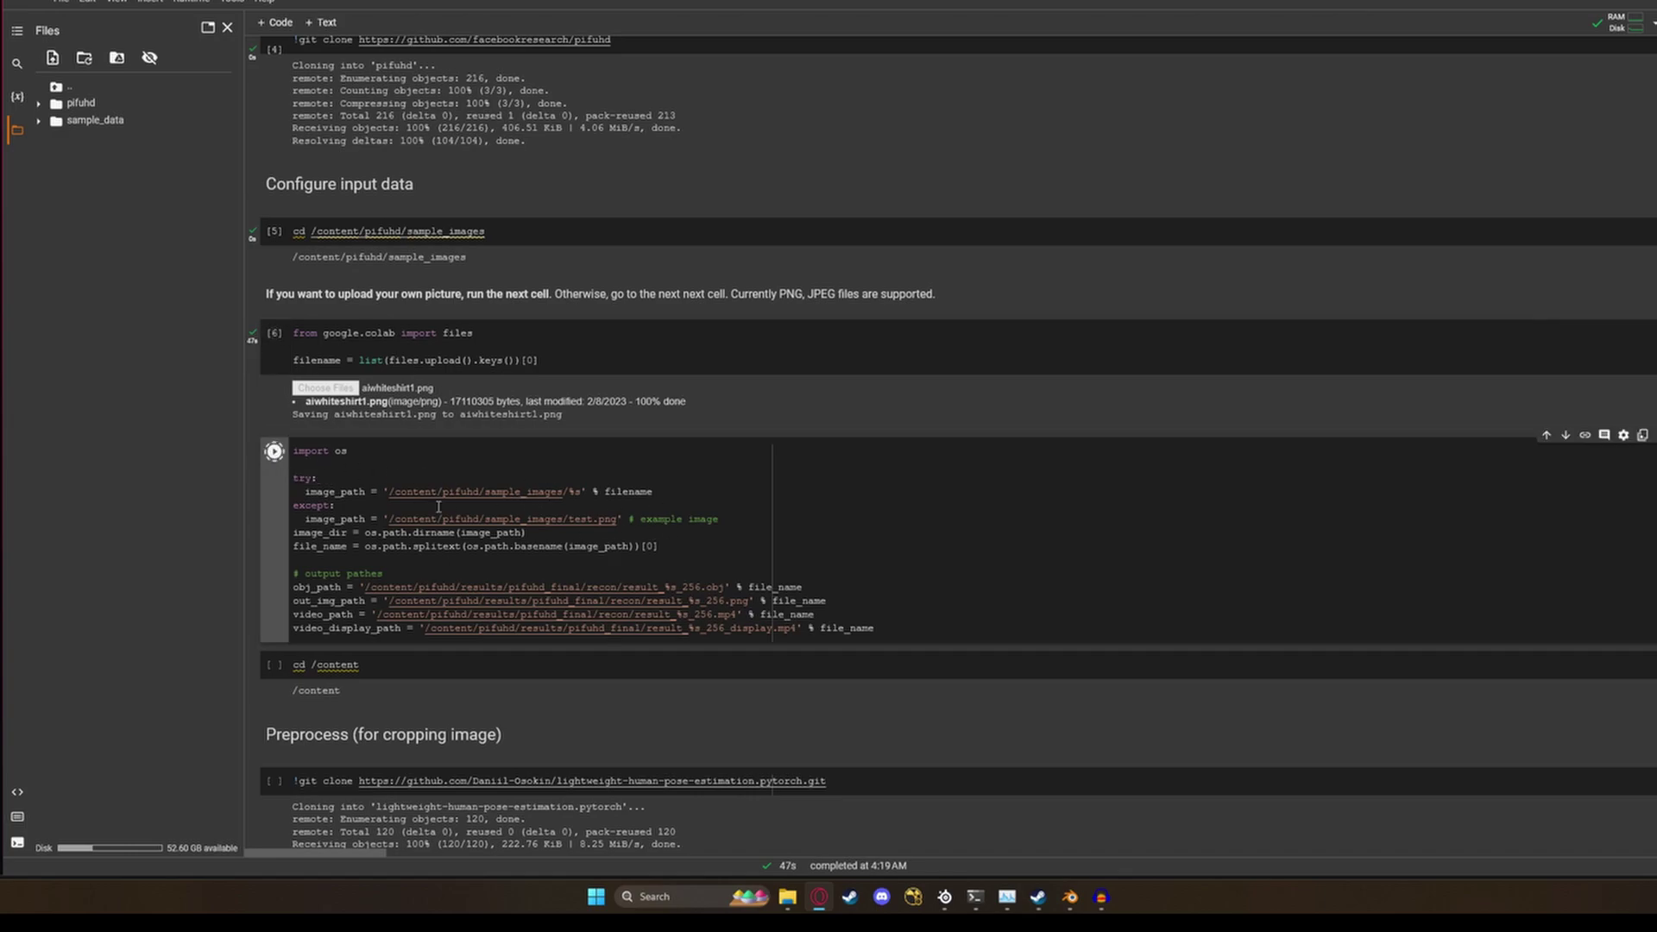
click(273, 665)
Run the first three preprocess cells to clone lightweight-human-pose-estimation.pytorch, enter its folder and download checkpoint_iter_370000.pth.
scroll(290, 637, down, 2)
click(273, 637)
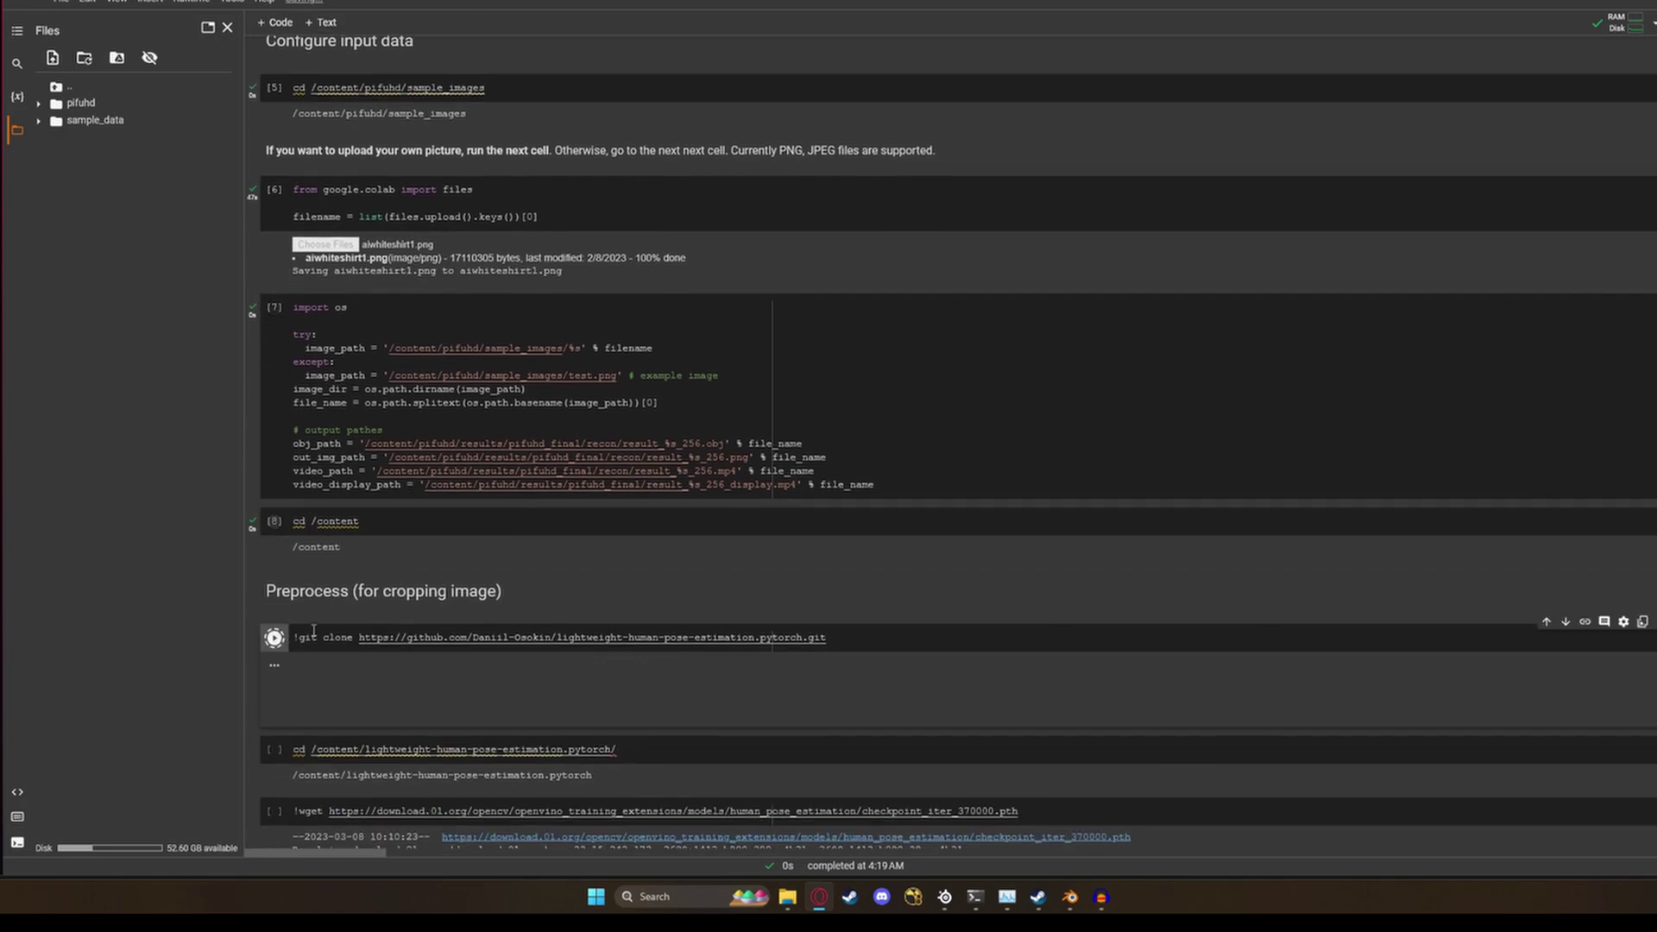
scroll(273, 604, down, 4)
click(273, 464)
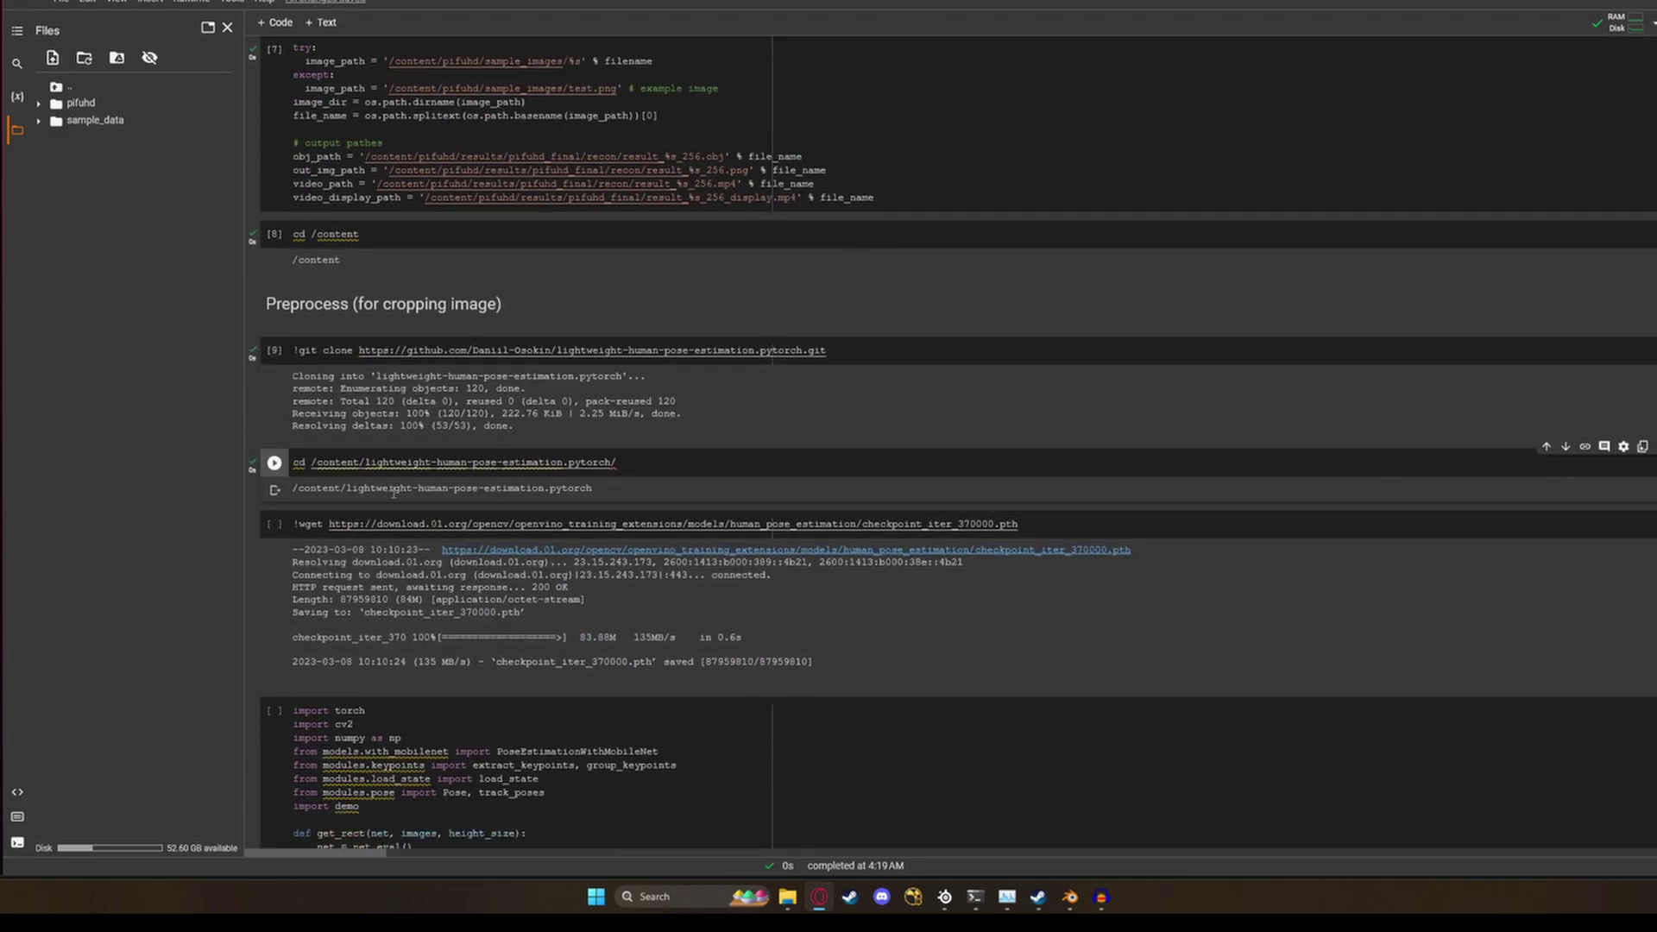
click(274, 524)
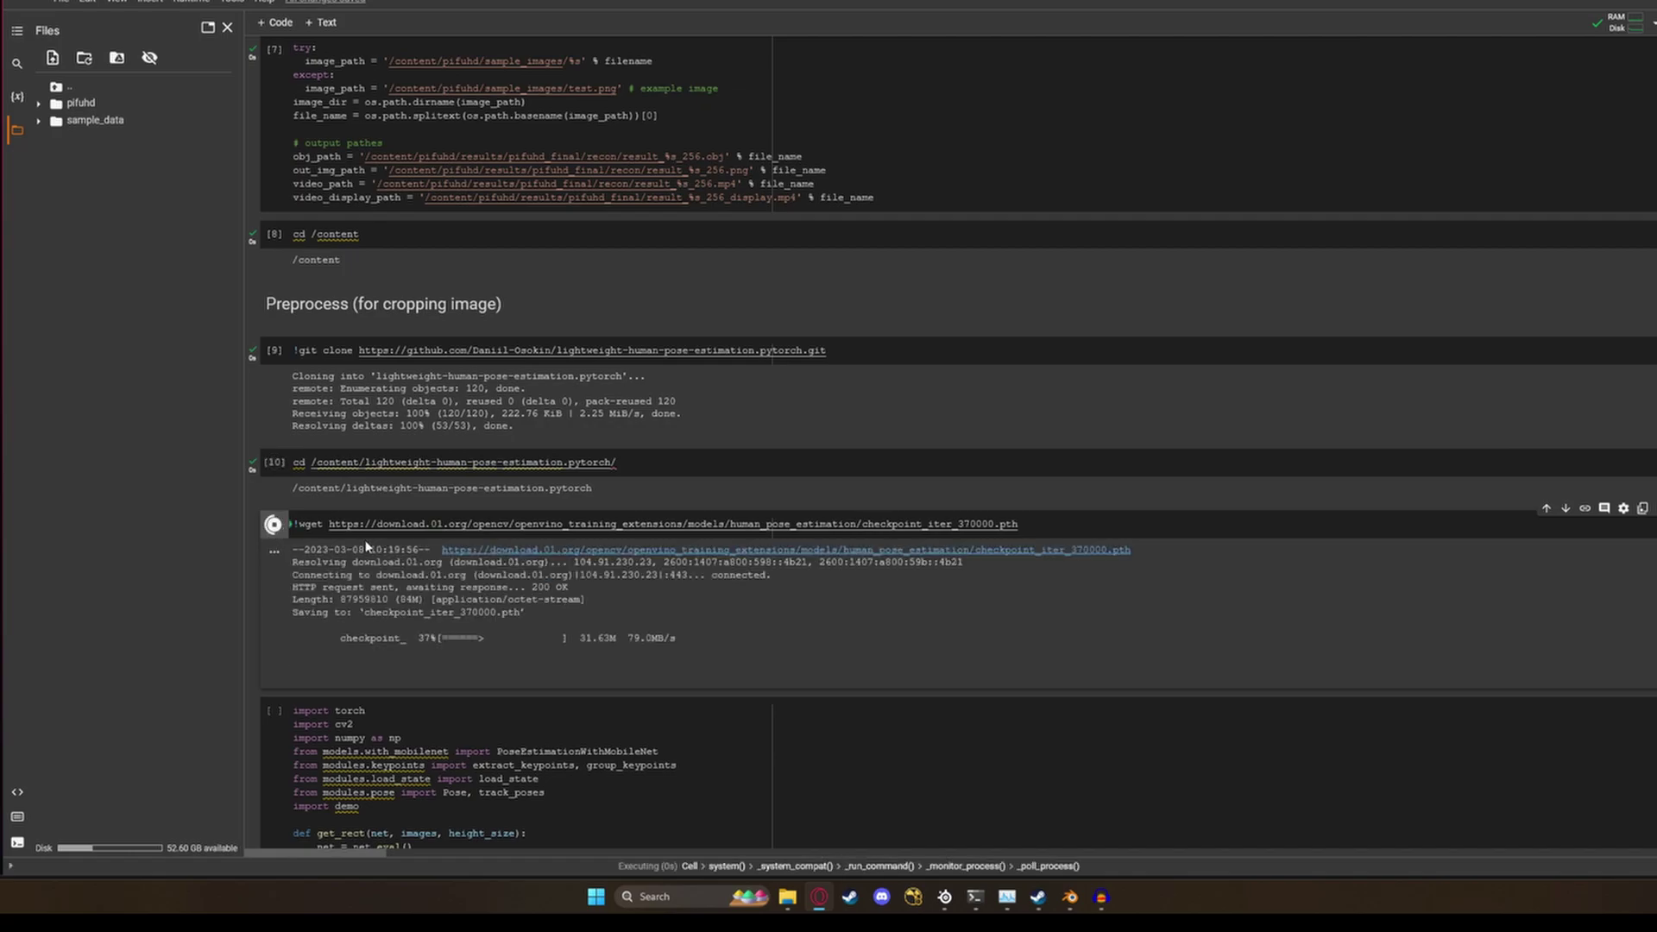
Run the cell that defines get_rect and the cell that applies it to the uploaded image with PoseEstimationWithMobileNet.
scroll(365, 542, down, 3)
click(274, 496)
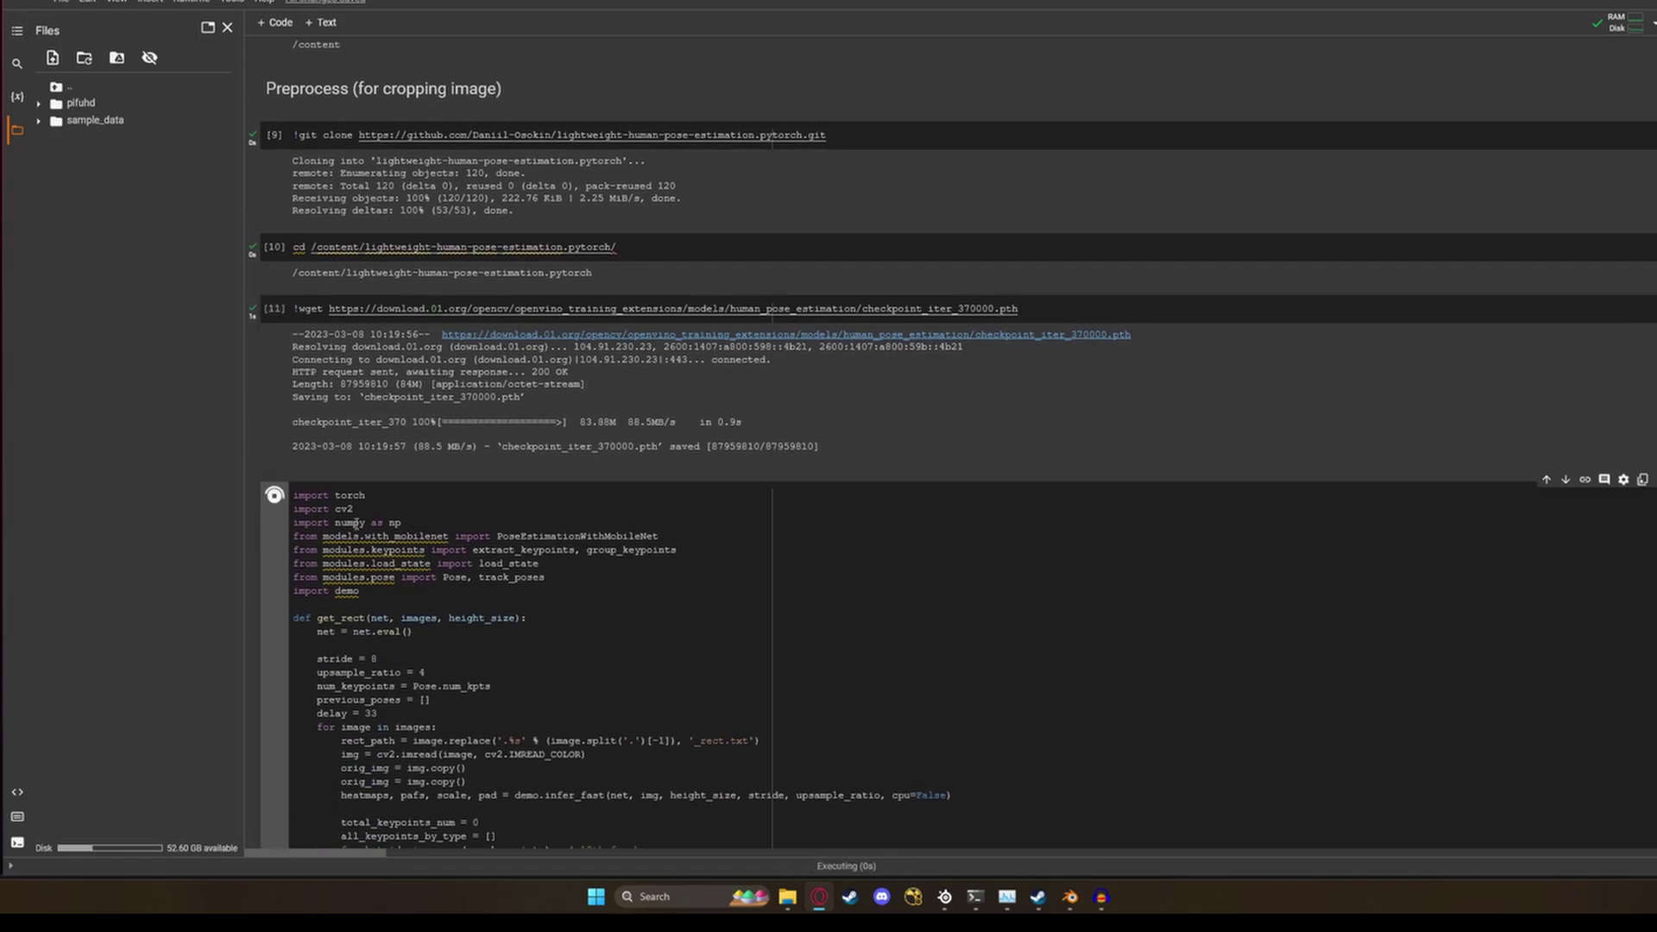
scroll(362, 527, down, 10)
scroll(364, 529, up, 5)
scroll(363, 529, up, 1)
scroll(363, 529, down, 5)
scroll(361, 532, up, 4)
click(361, 535)
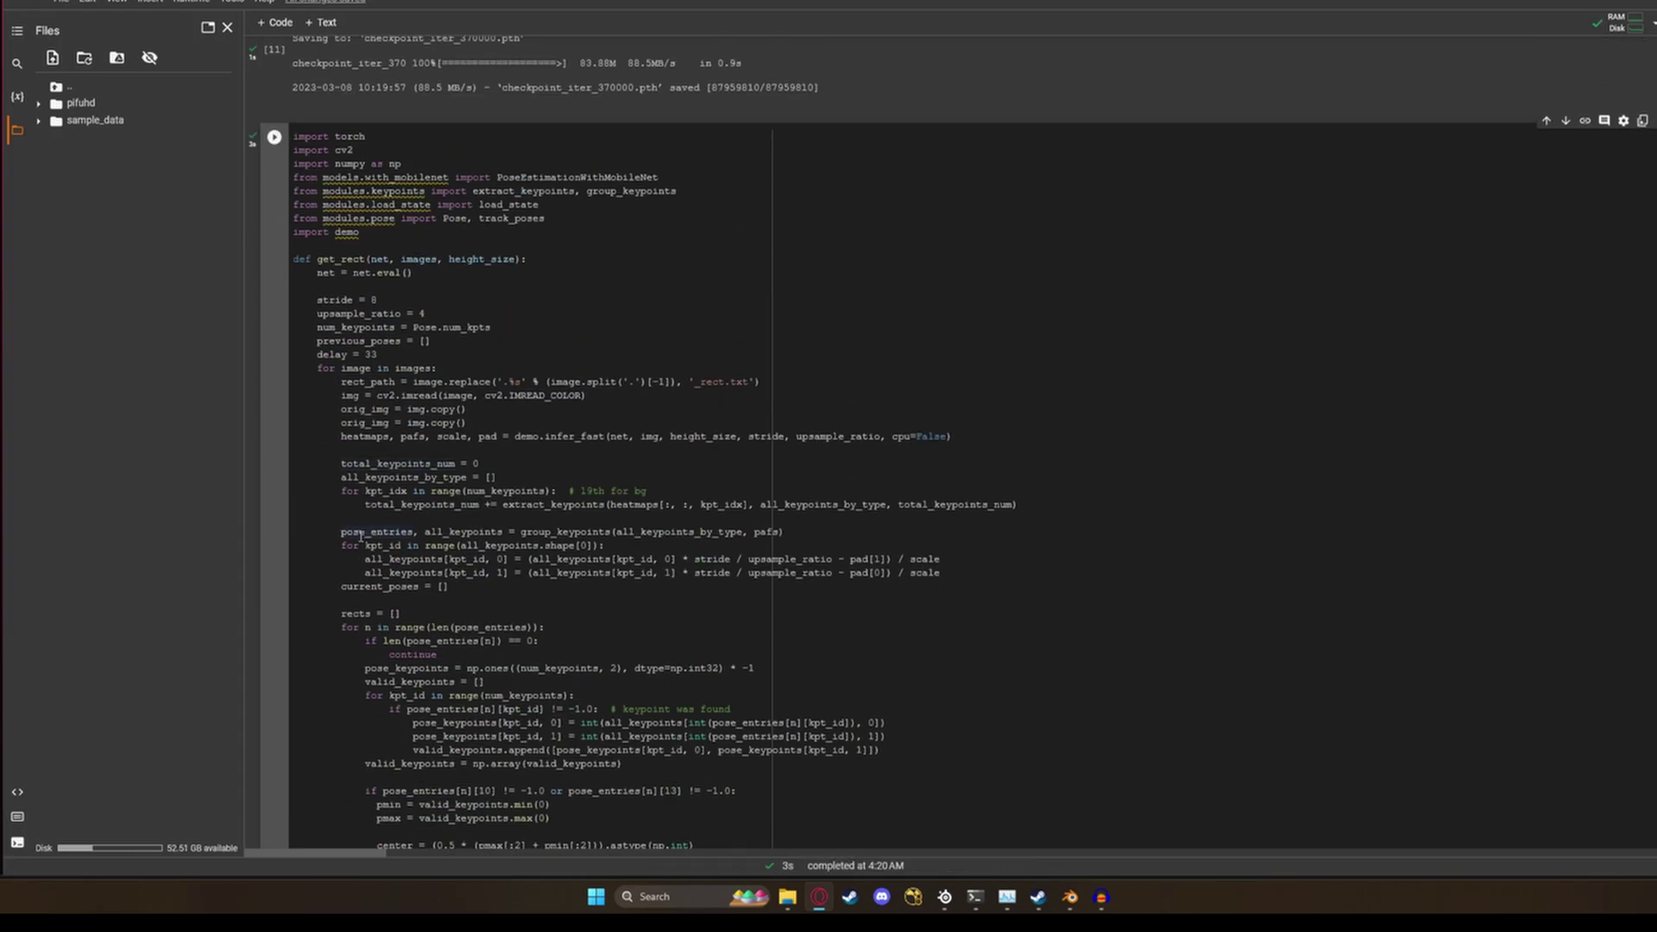
scroll(360, 552, down, 5)
click(276, 726)
scroll(353, 681, down, 1)
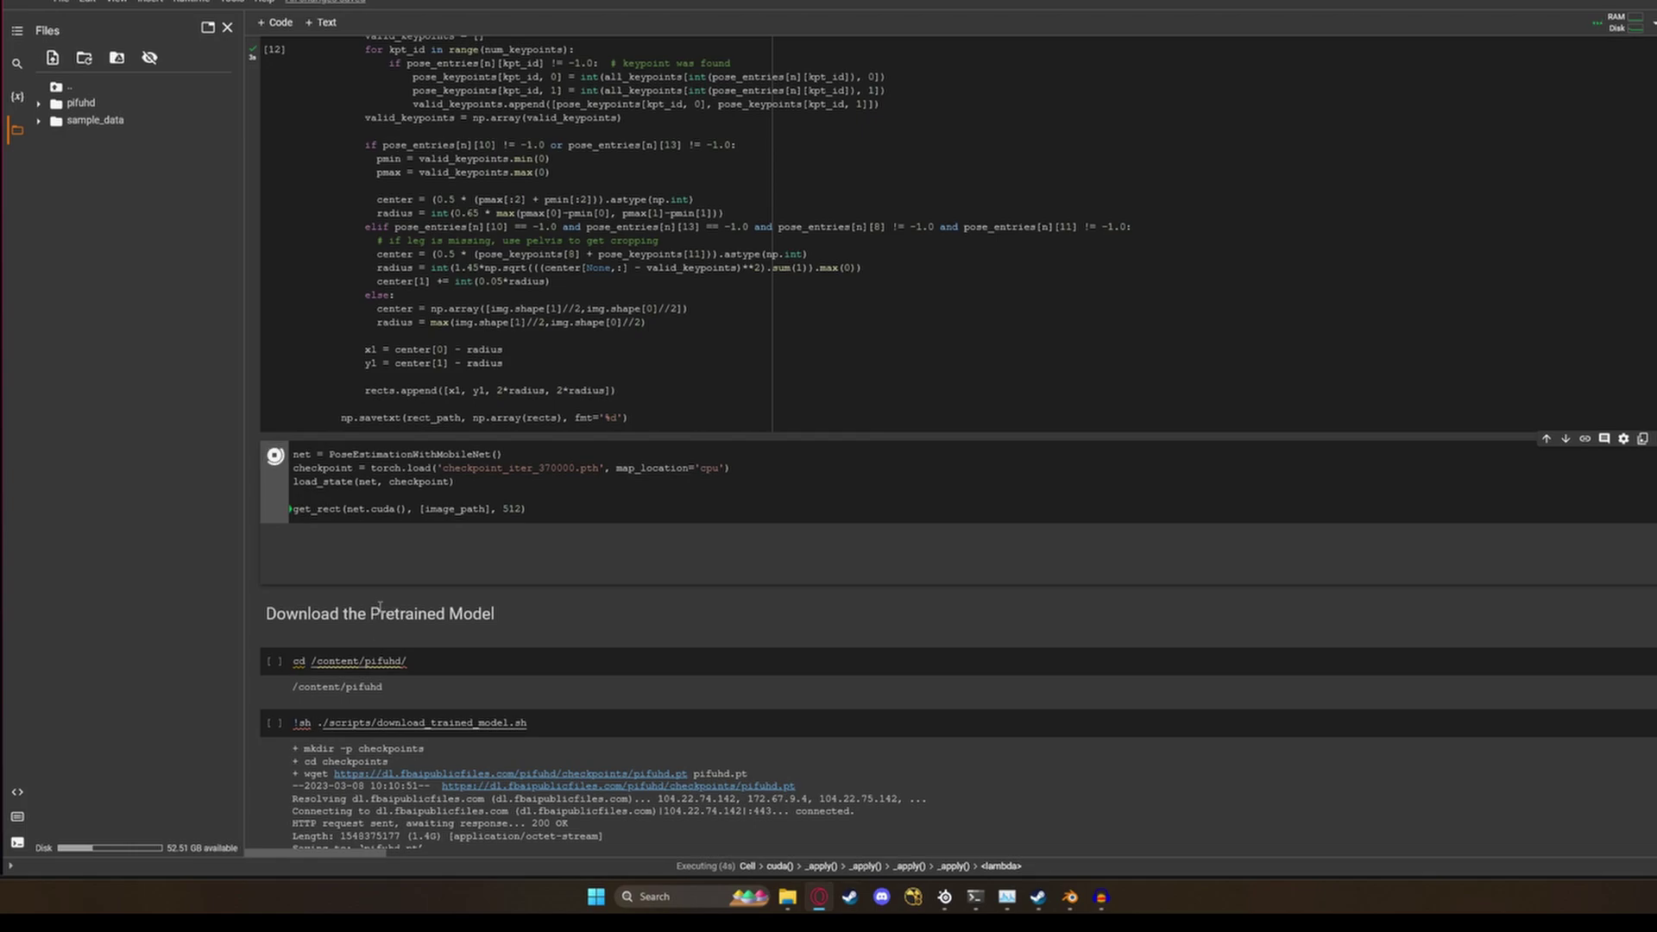
Run the pretrained model cells that change to /content/pifuhd and execute download_trained_model.sh.
scroll(372, 604, down, 5)
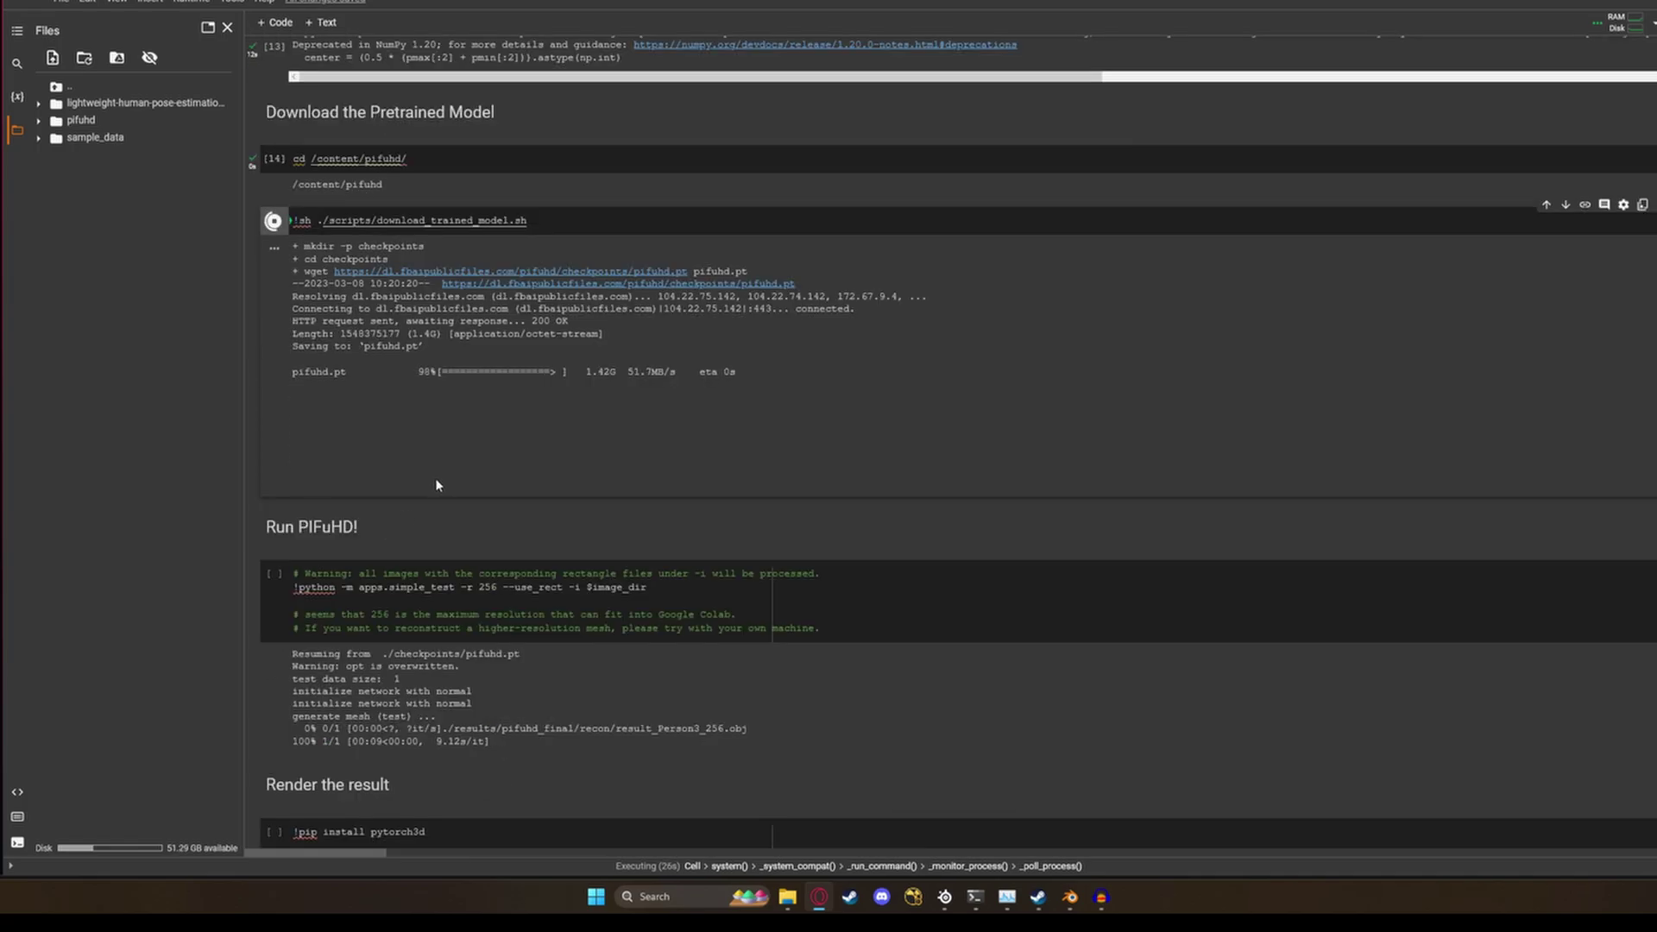
scroll(386, 597, down, 5)
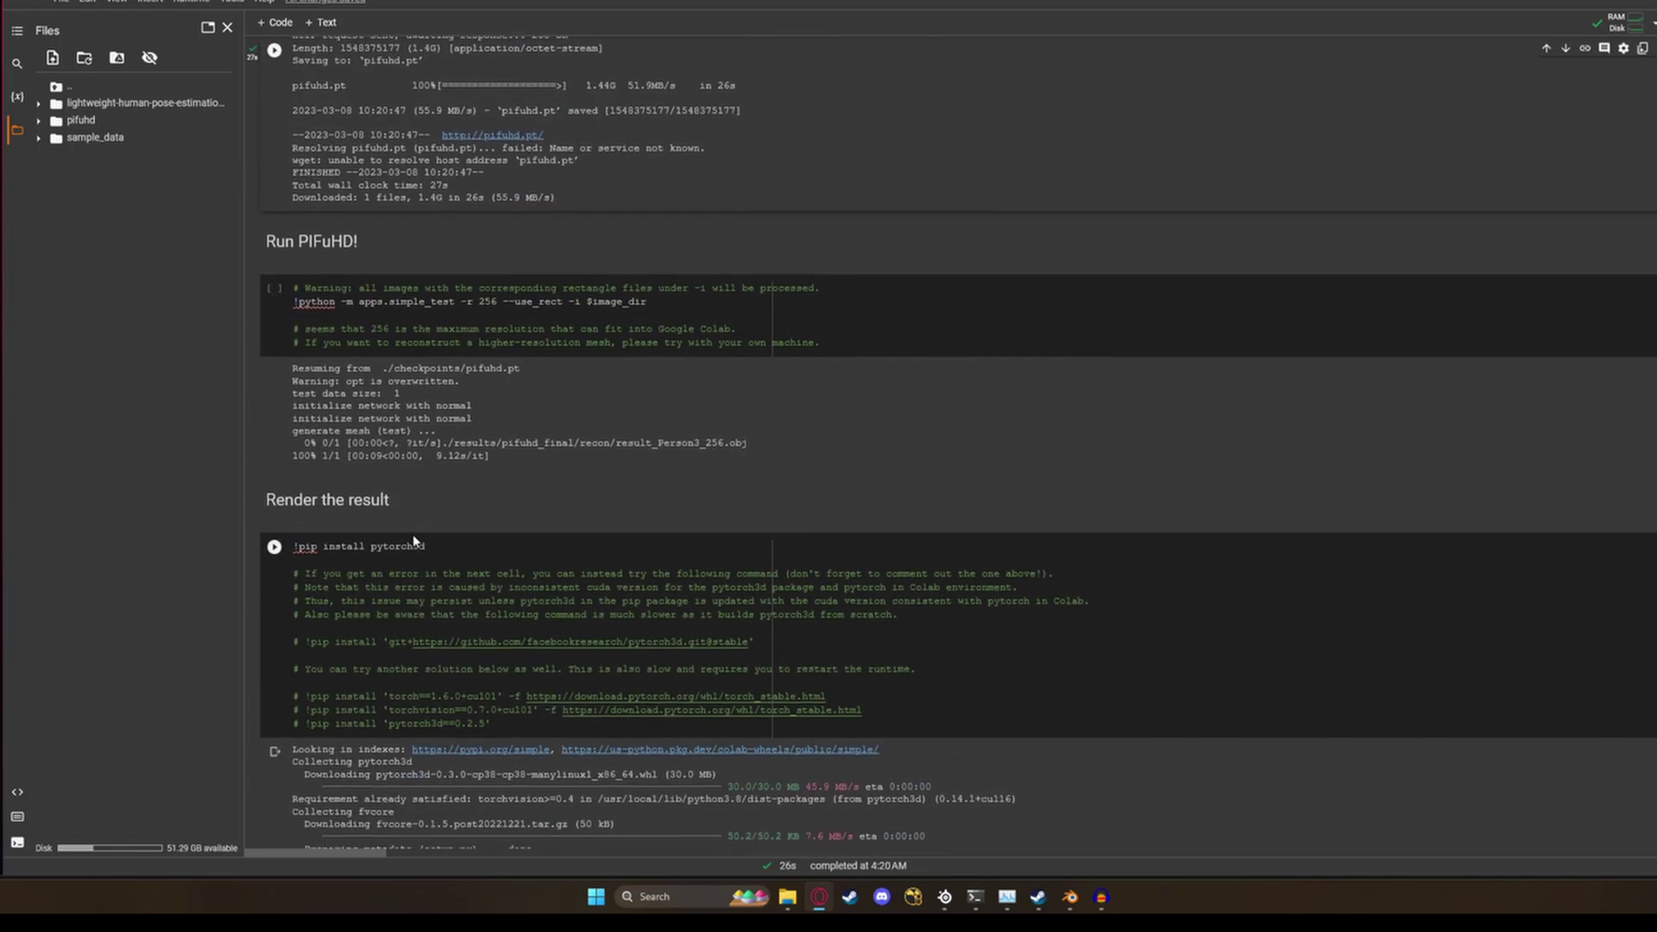
scroll(415, 541, up, 2)
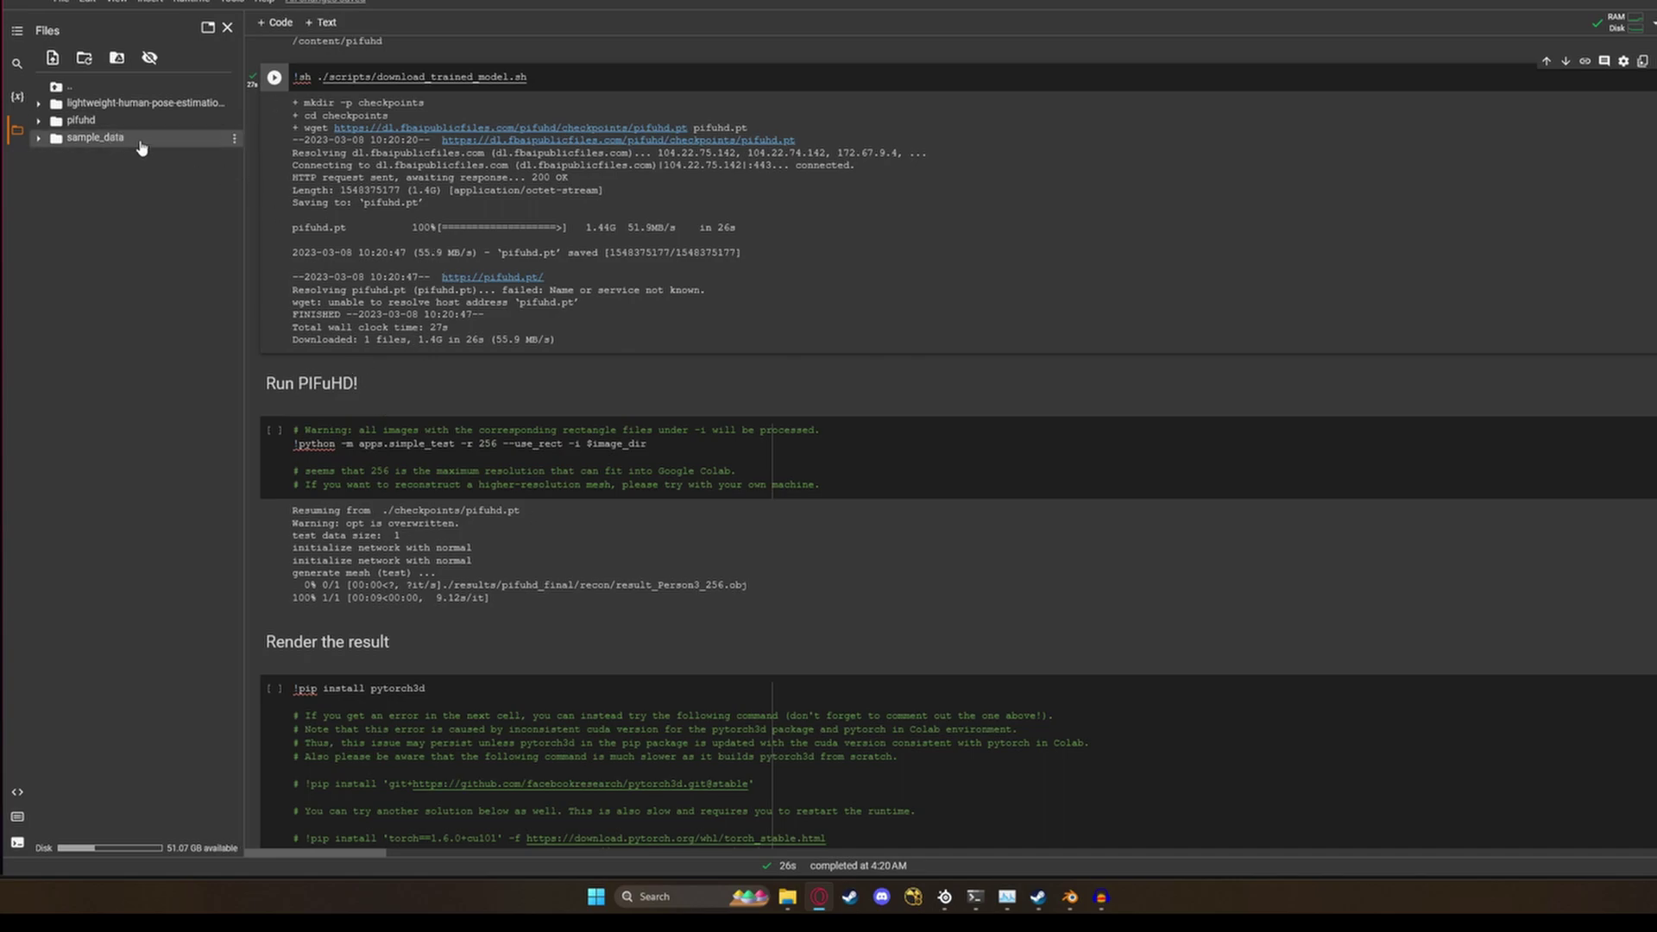
Open mesh_util.py from the lib folder of pifuhd for editing.
click(39, 123)
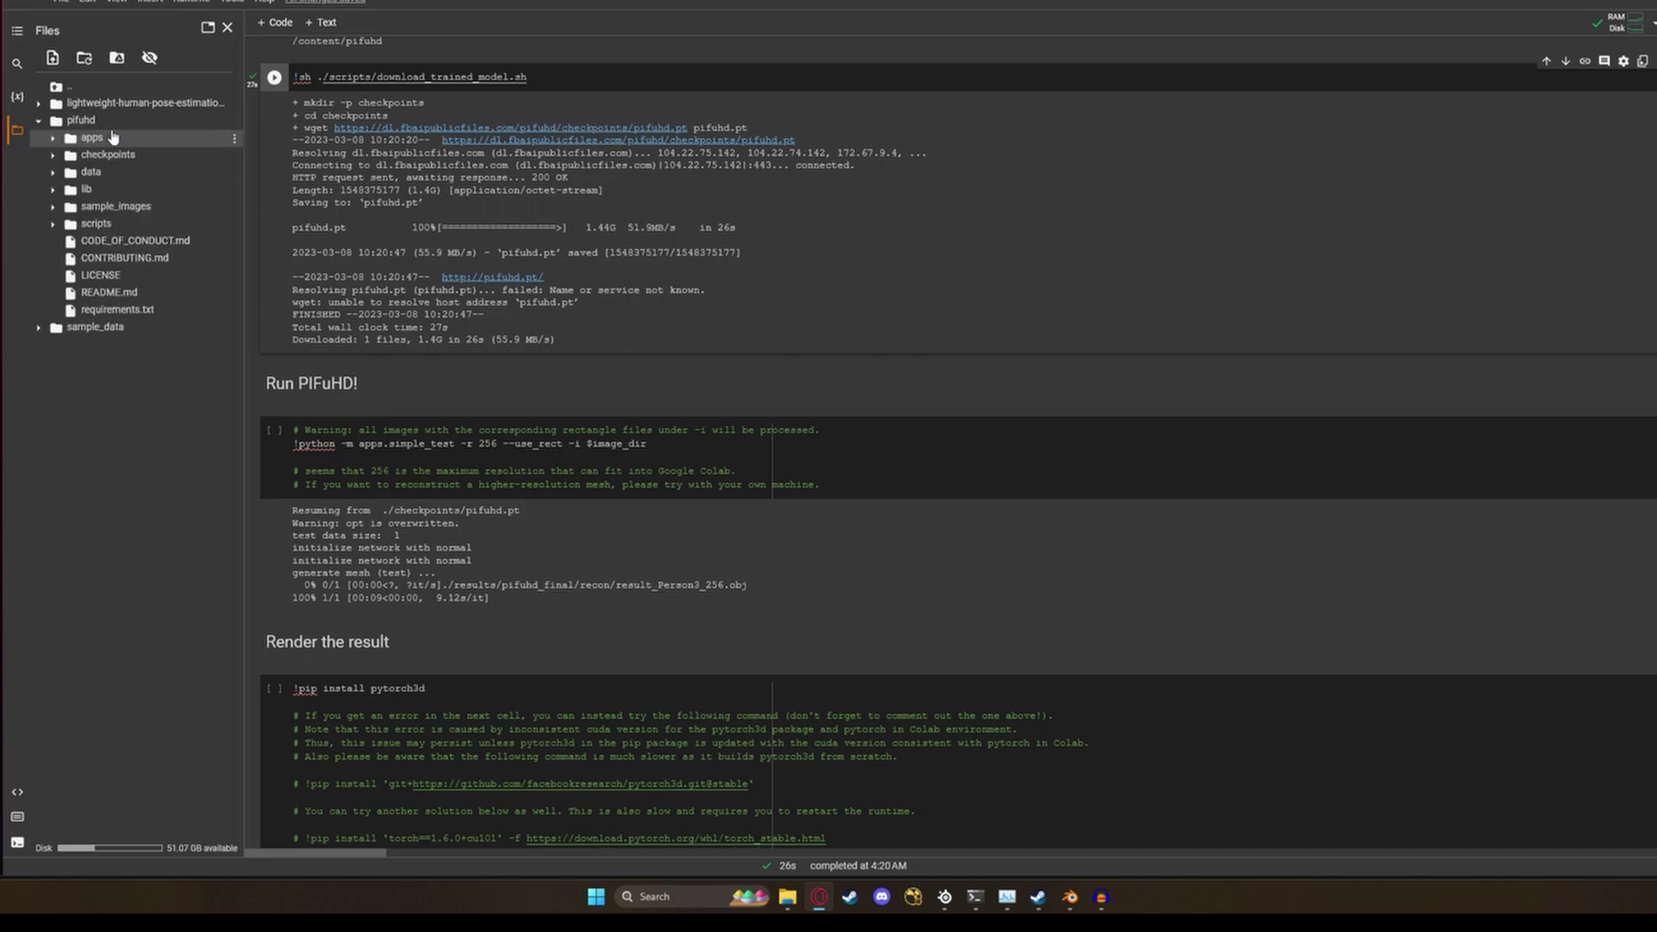
click(54, 191)
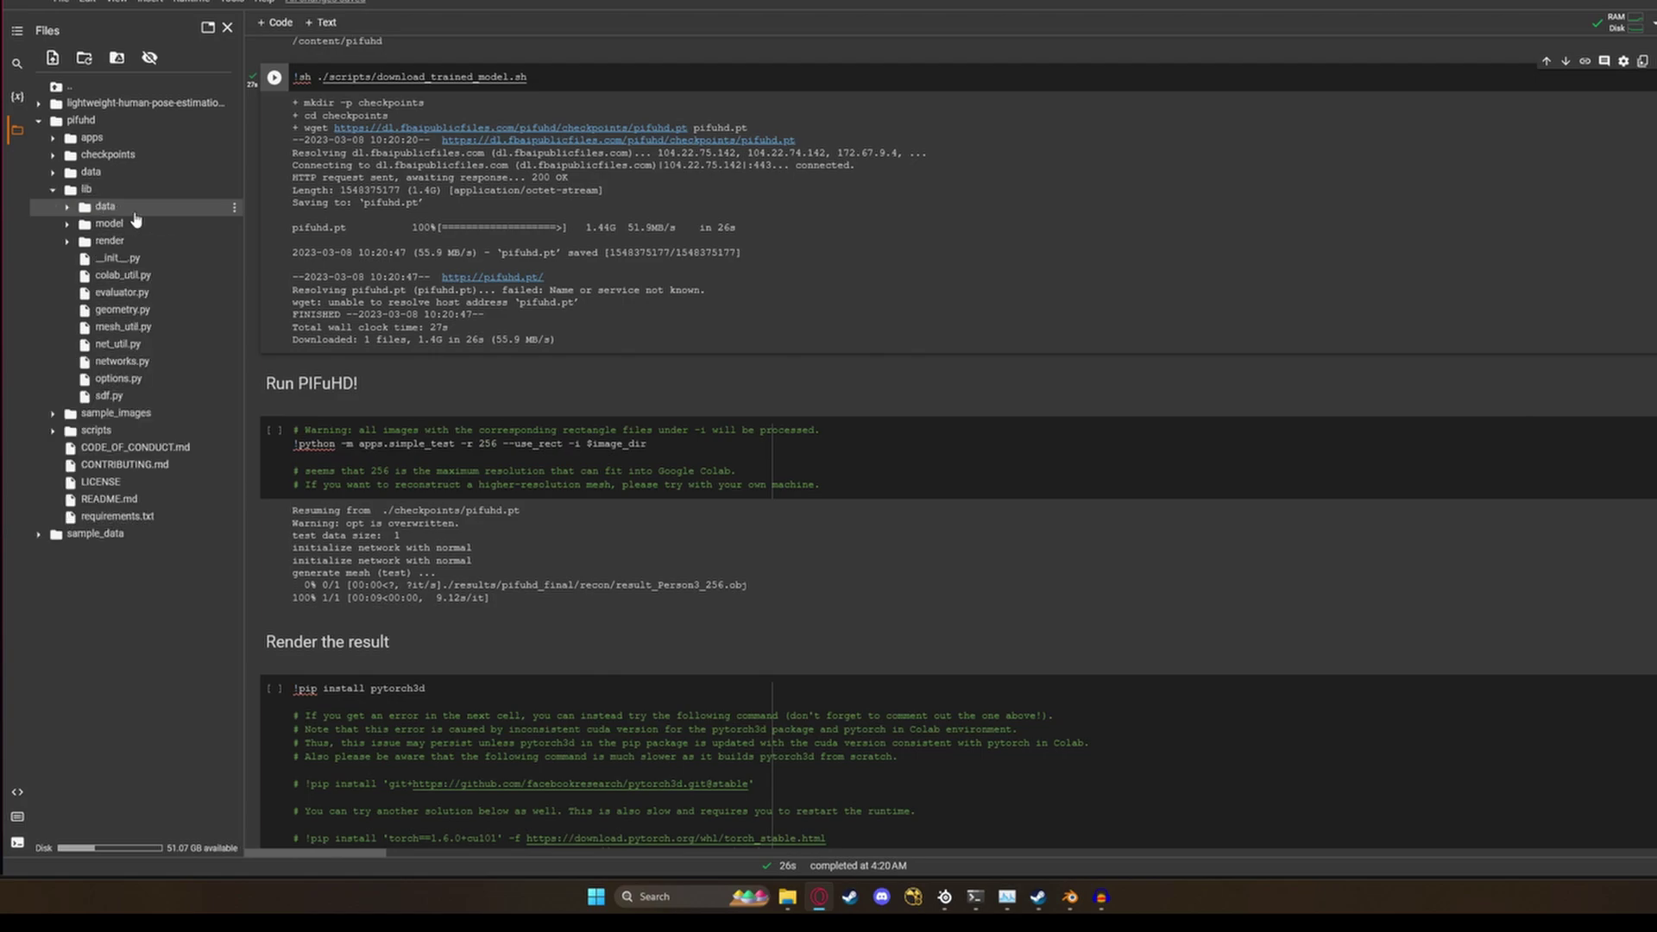
double_click(132, 332)
In mesh_util.py, replace the marching_cubes_lewiner line with "verts, faces, normals, values = measure.marching_cubes(sdf, thresh)" and save the file.
scroll(1231, 471, down, 15)
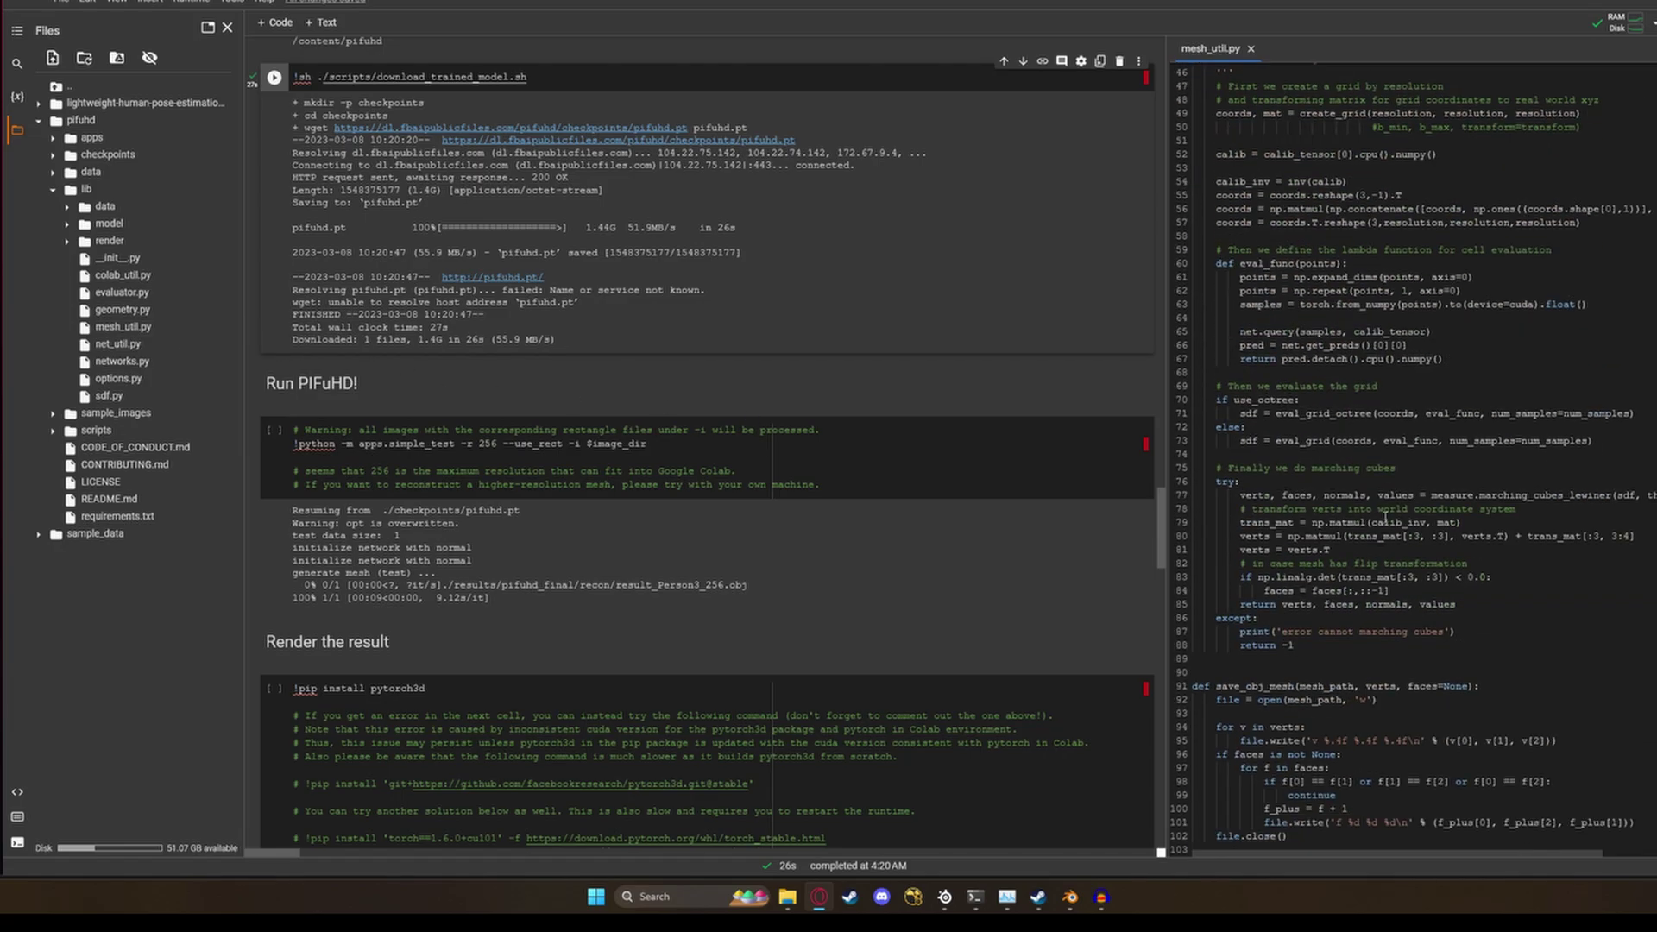
scroll(1378, 528, up, 5)
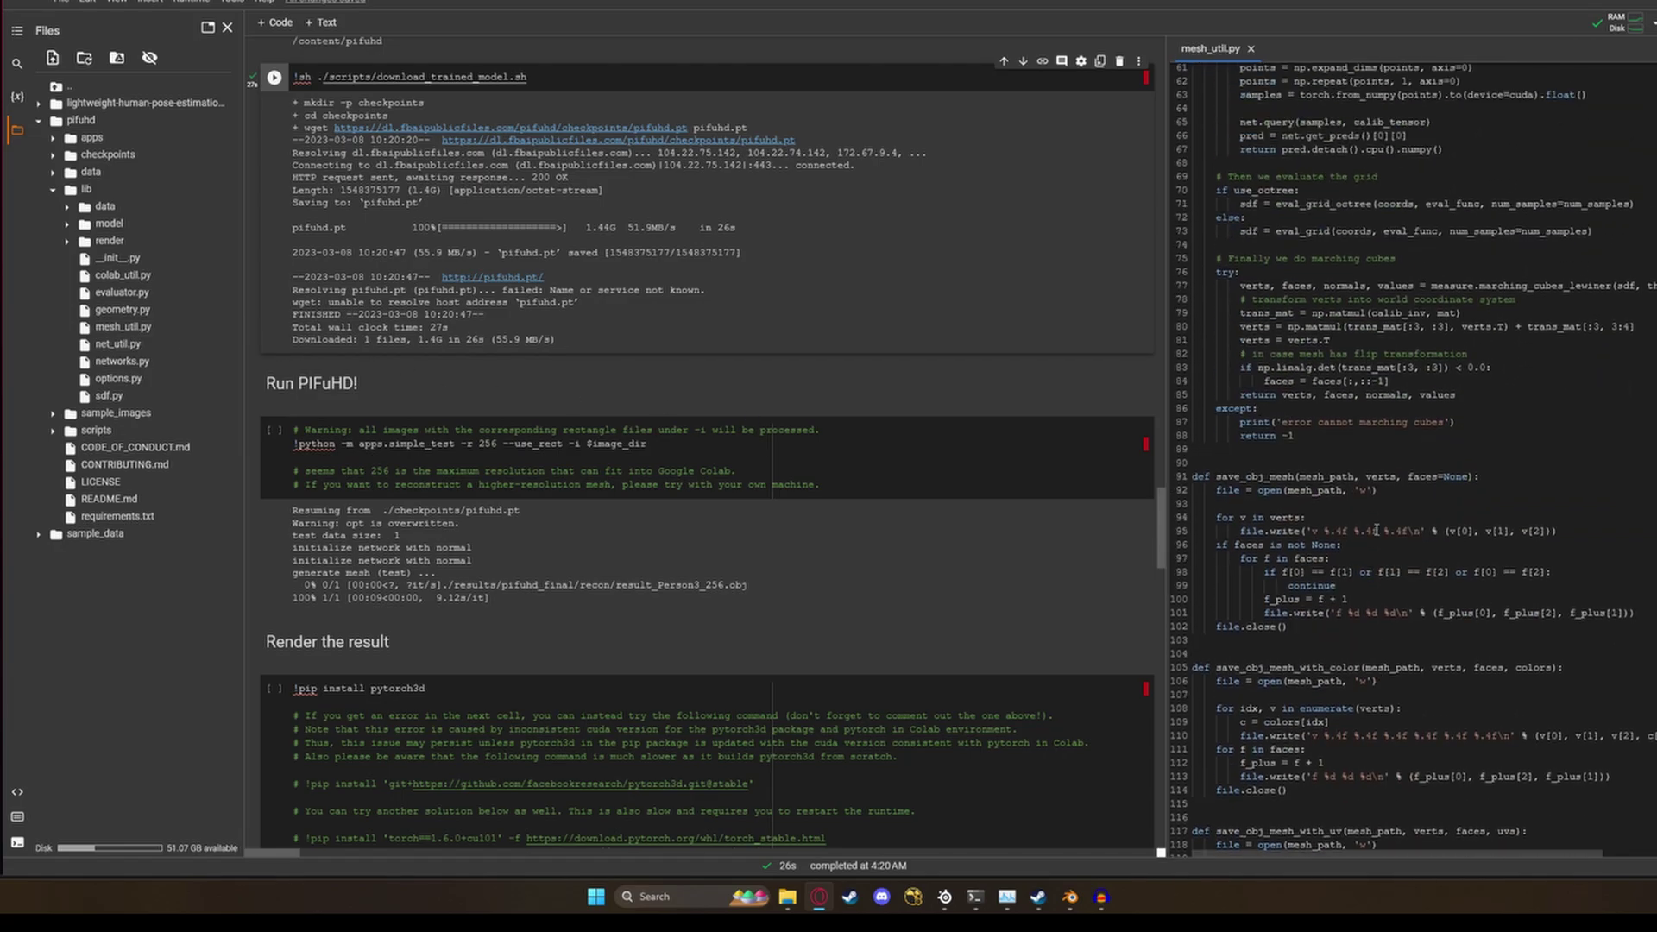
drag(1240, 429, 1653, 432)
click(1352, 443)
mouse_move(1242, 429)
mouse_down()
mouse_move(1650, 430)
mouse_move(1254, 430)
mouse_up()
click(1613, 429)
text(verts, faces, normals, values = measure.marching_cubes(sdf, thresh))
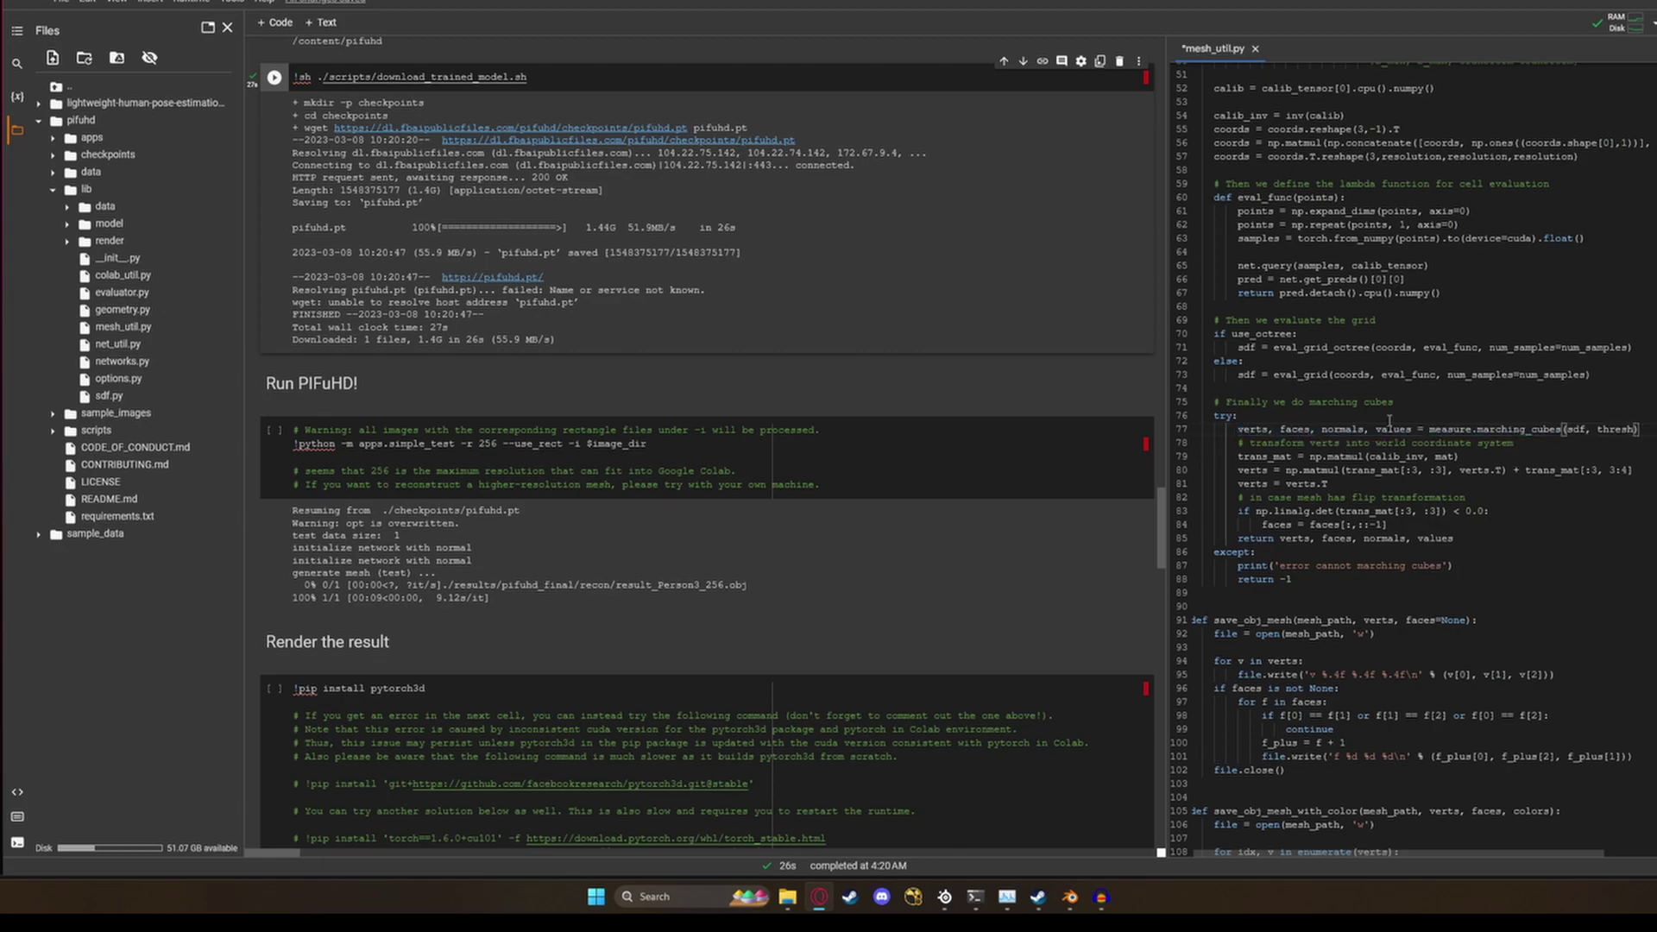
key(ctrl+s)
Run the PIFuHD reconstruction cell that processes the images in $image_dir at resolution 256.
click(272, 433)
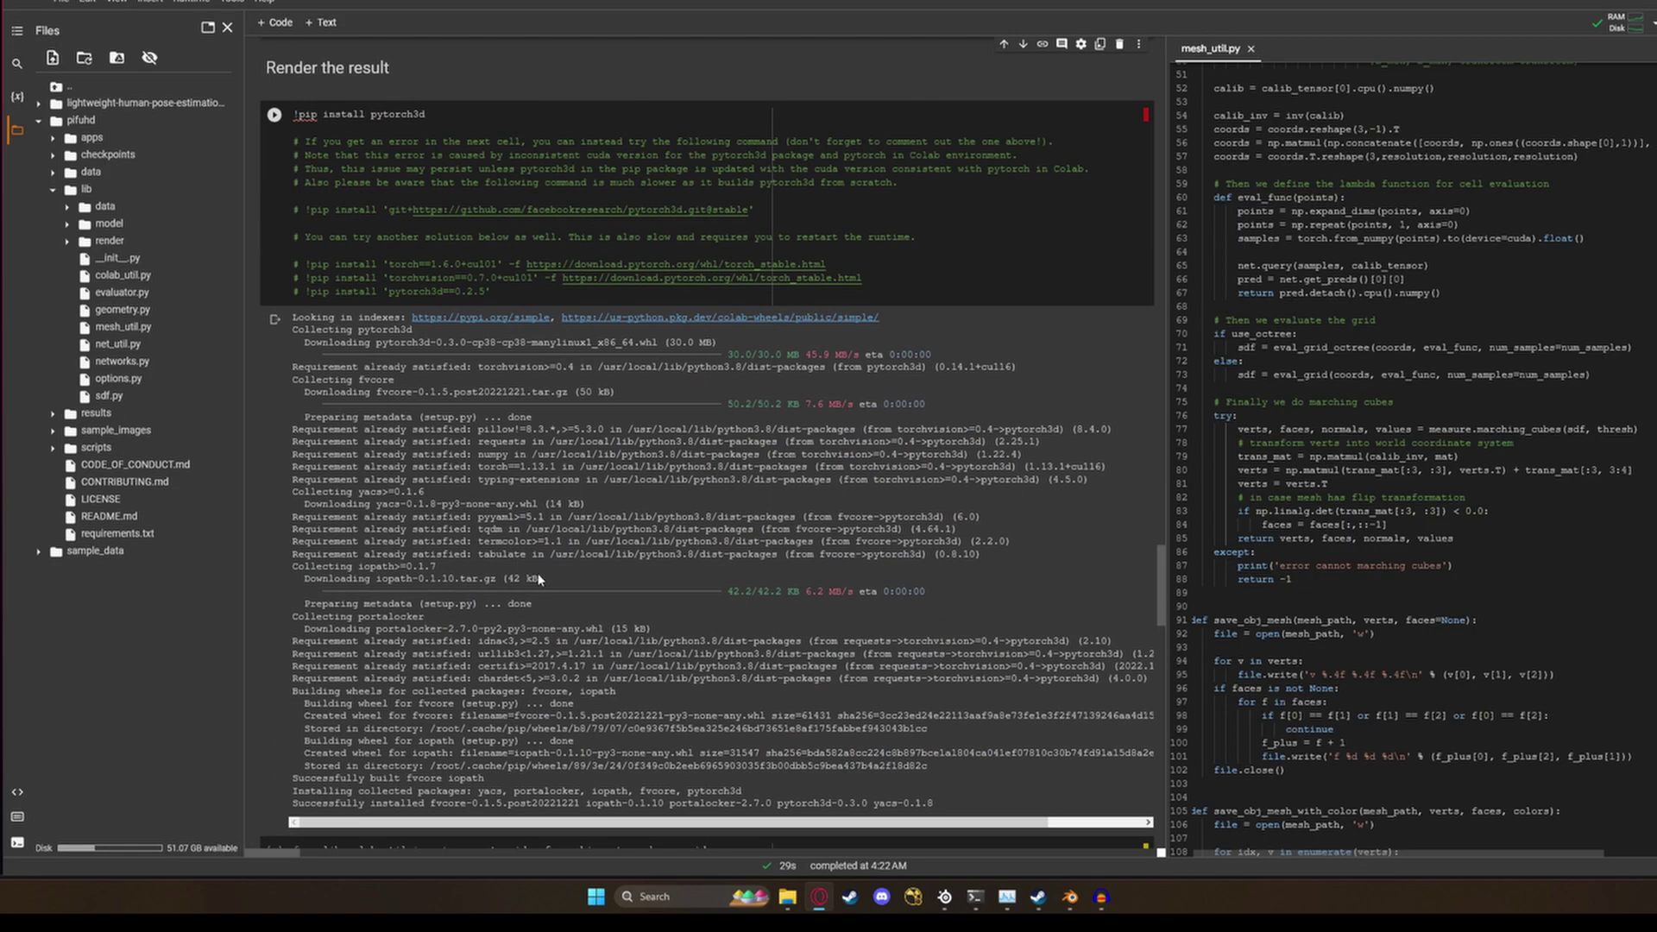
Download result_aiwhiteshirt1_256.obj from the results/pifuhd_final/recon folder of pifuhd.
scroll(556, 660, up, 13)
scroll(566, 518, down, 3)
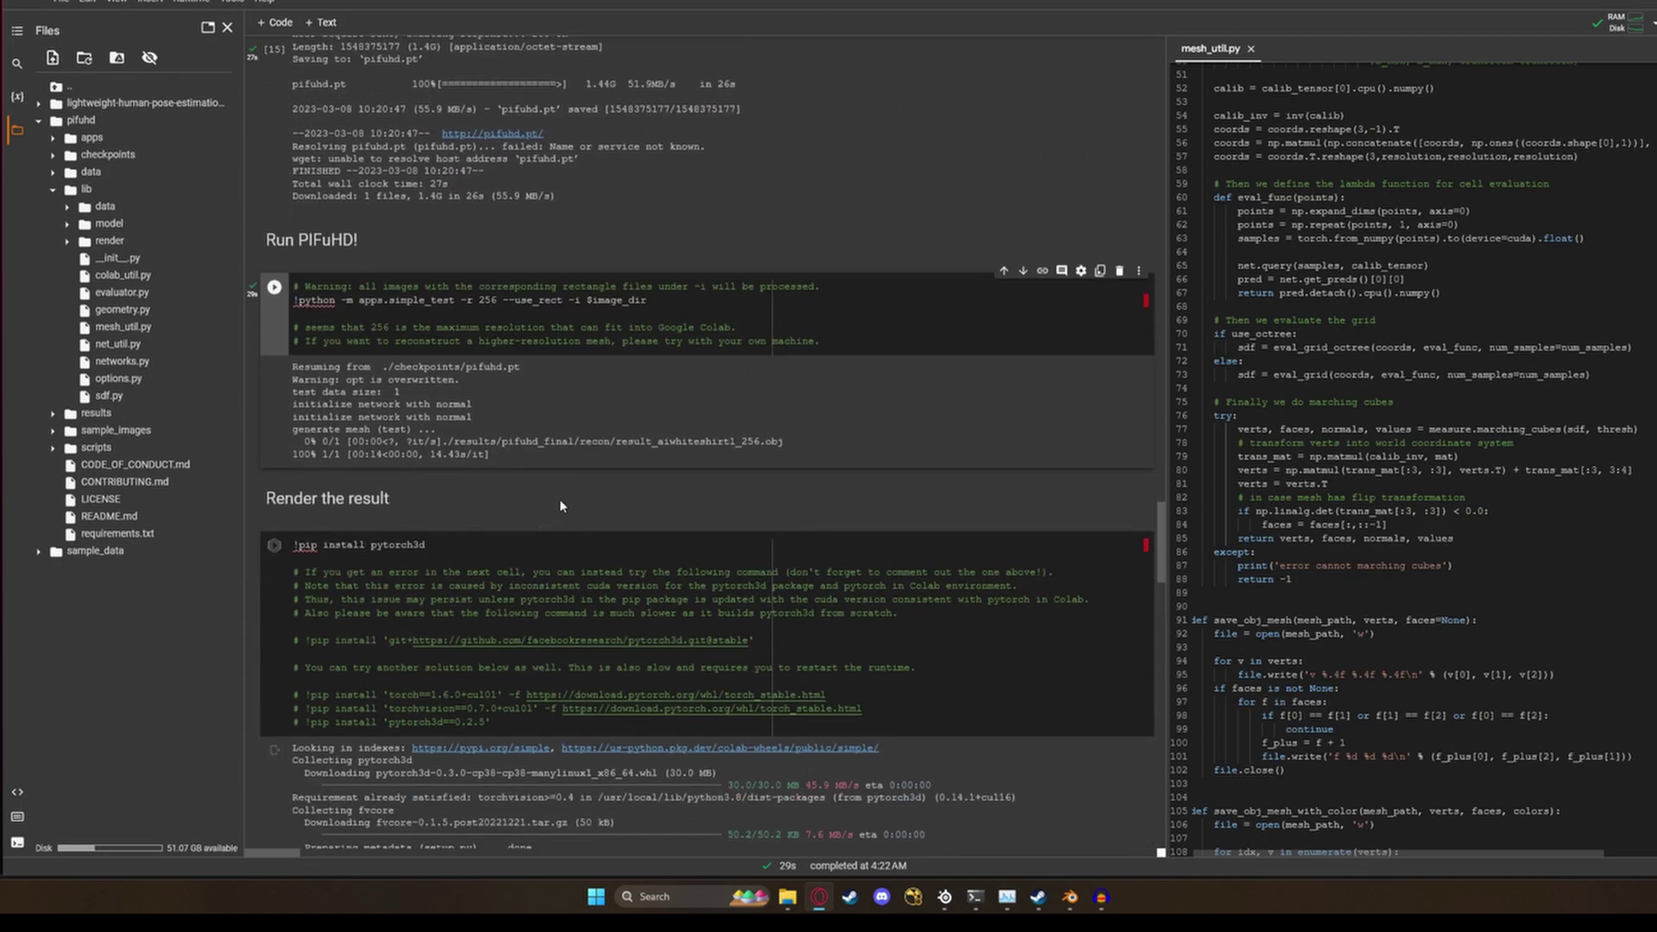
click(53, 189)
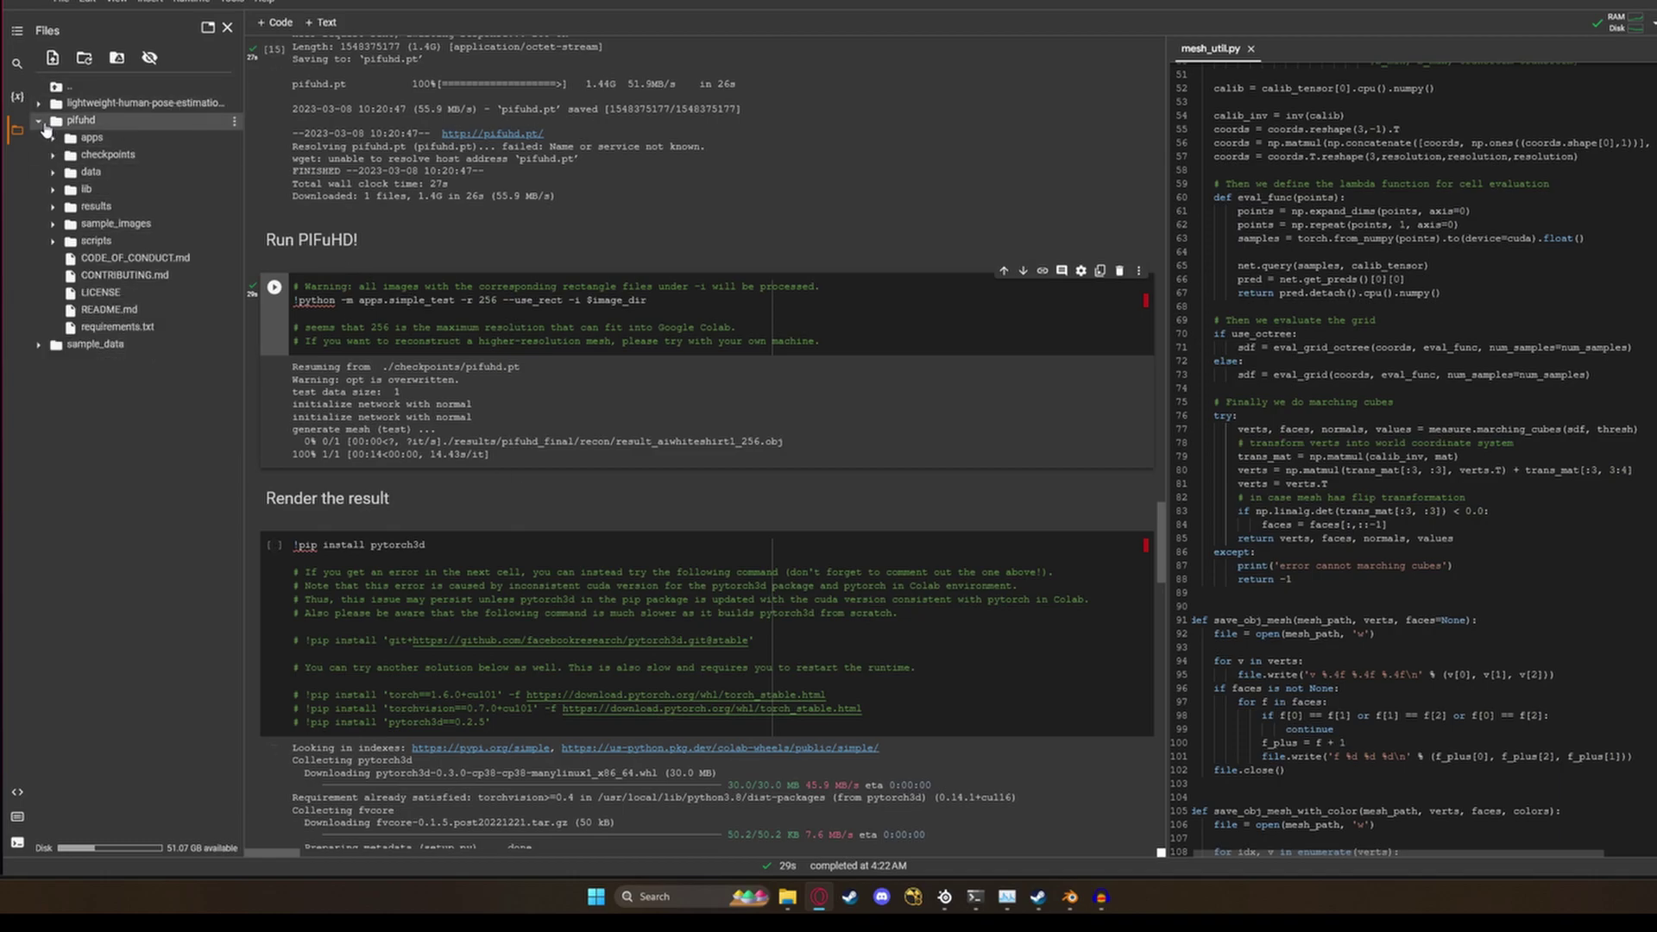
click(39, 121)
click(39, 121)
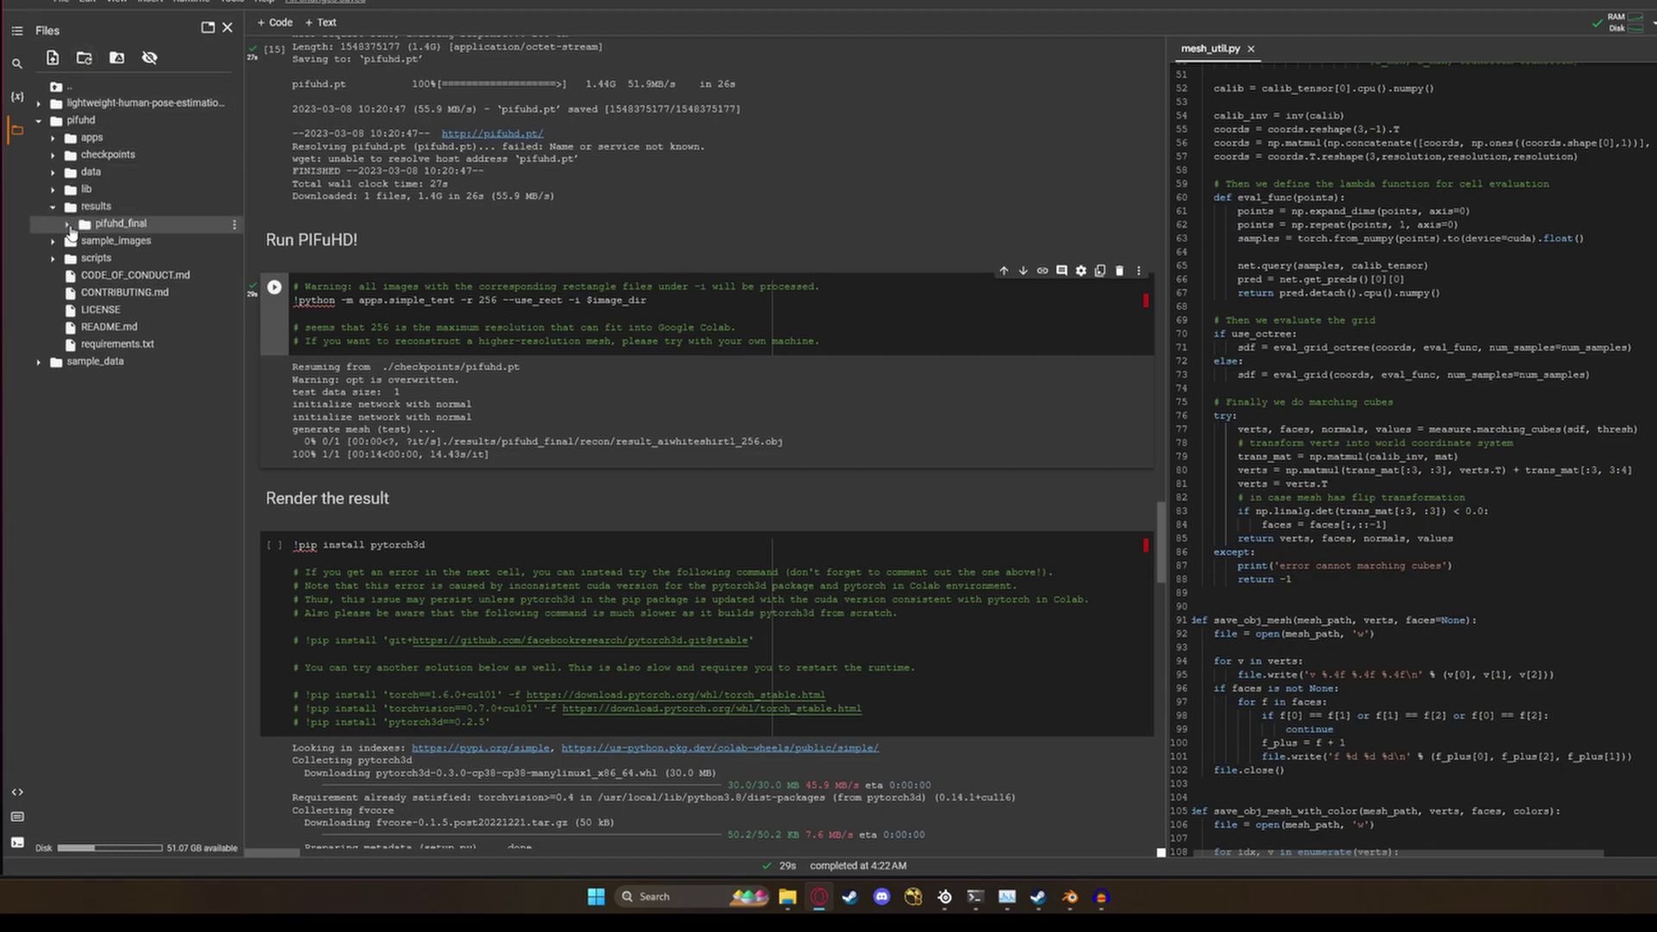
click(69, 223)
click(82, 243)
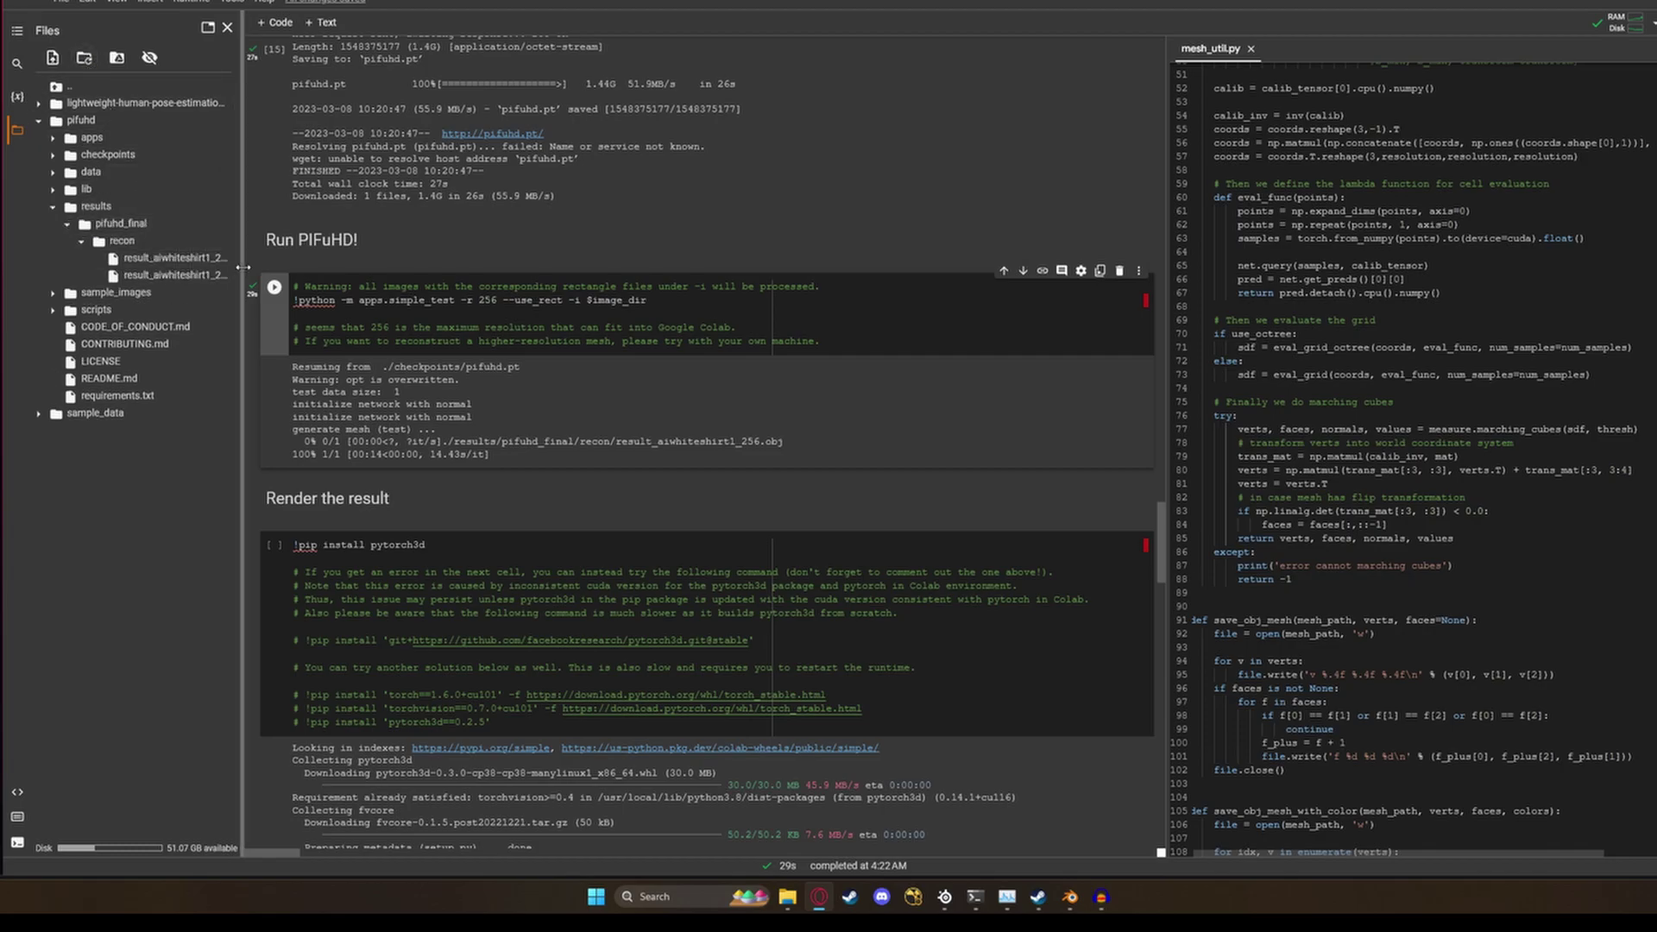
drag(245, 273, 350, 275)
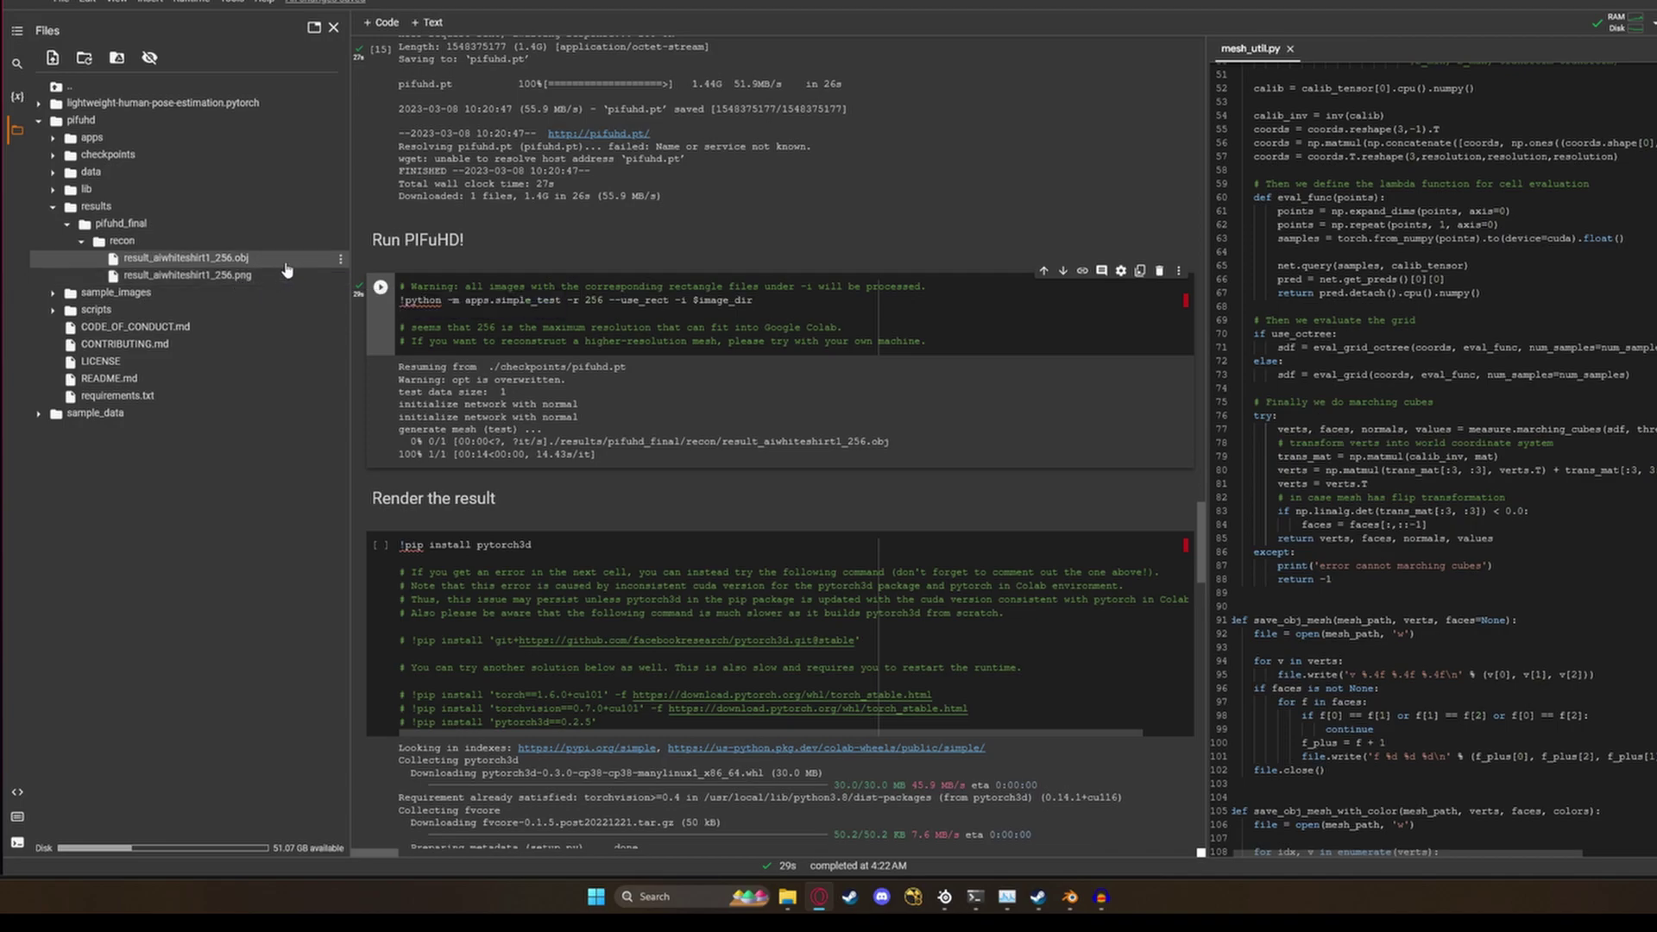
click(340, 259)
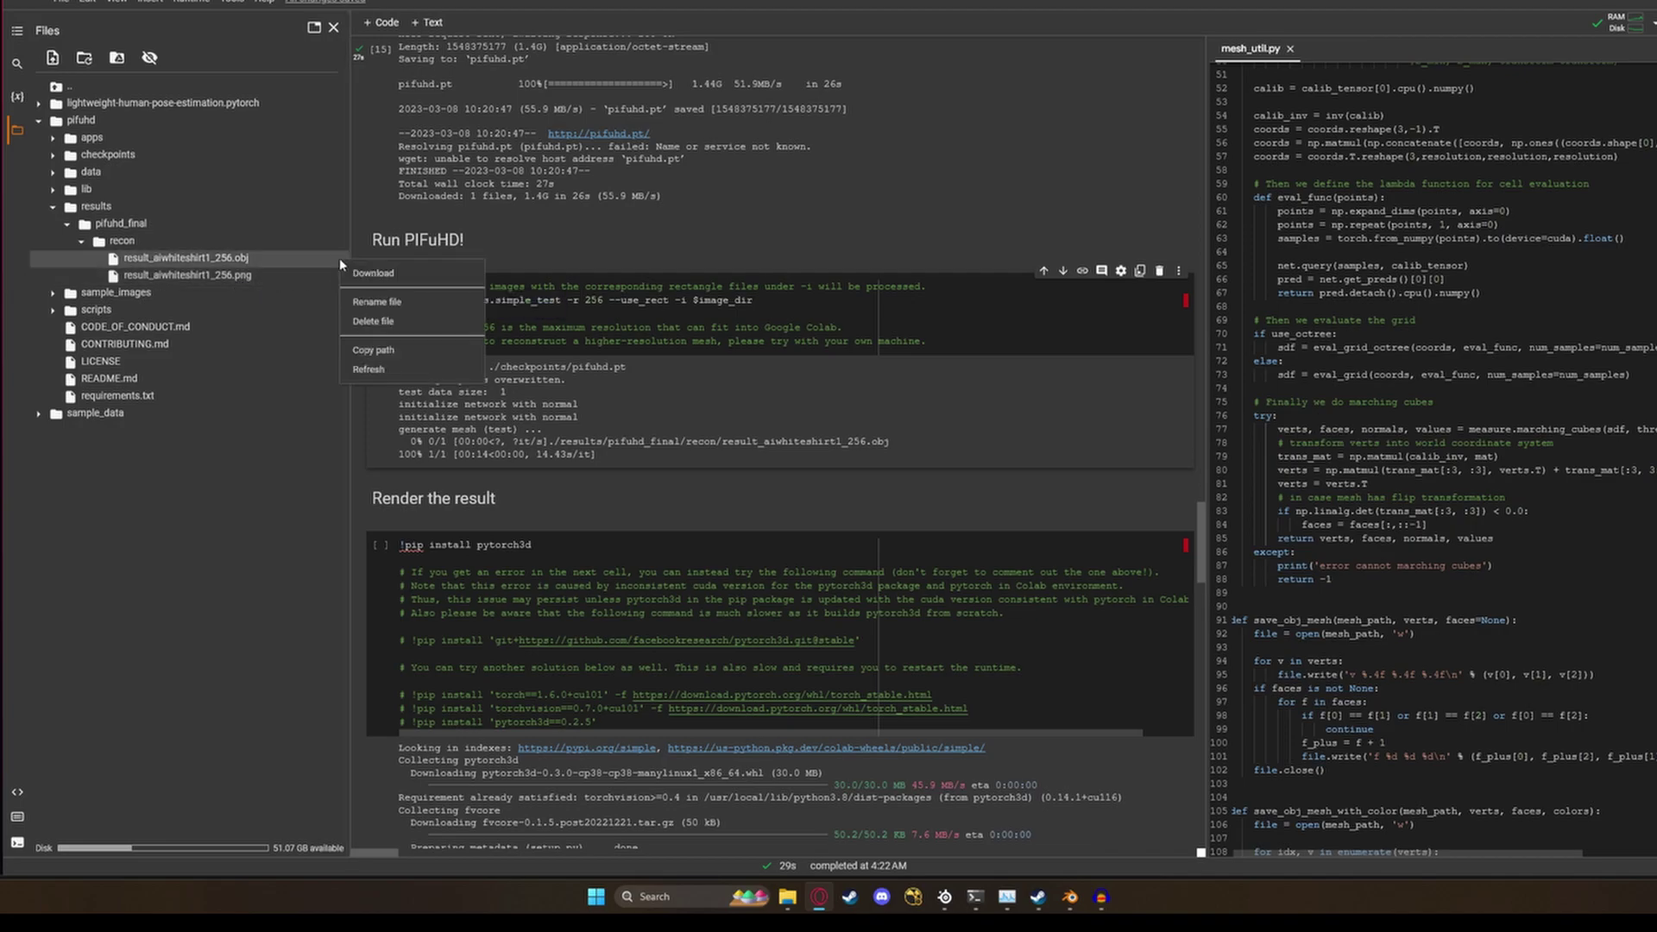
click(400, 274)
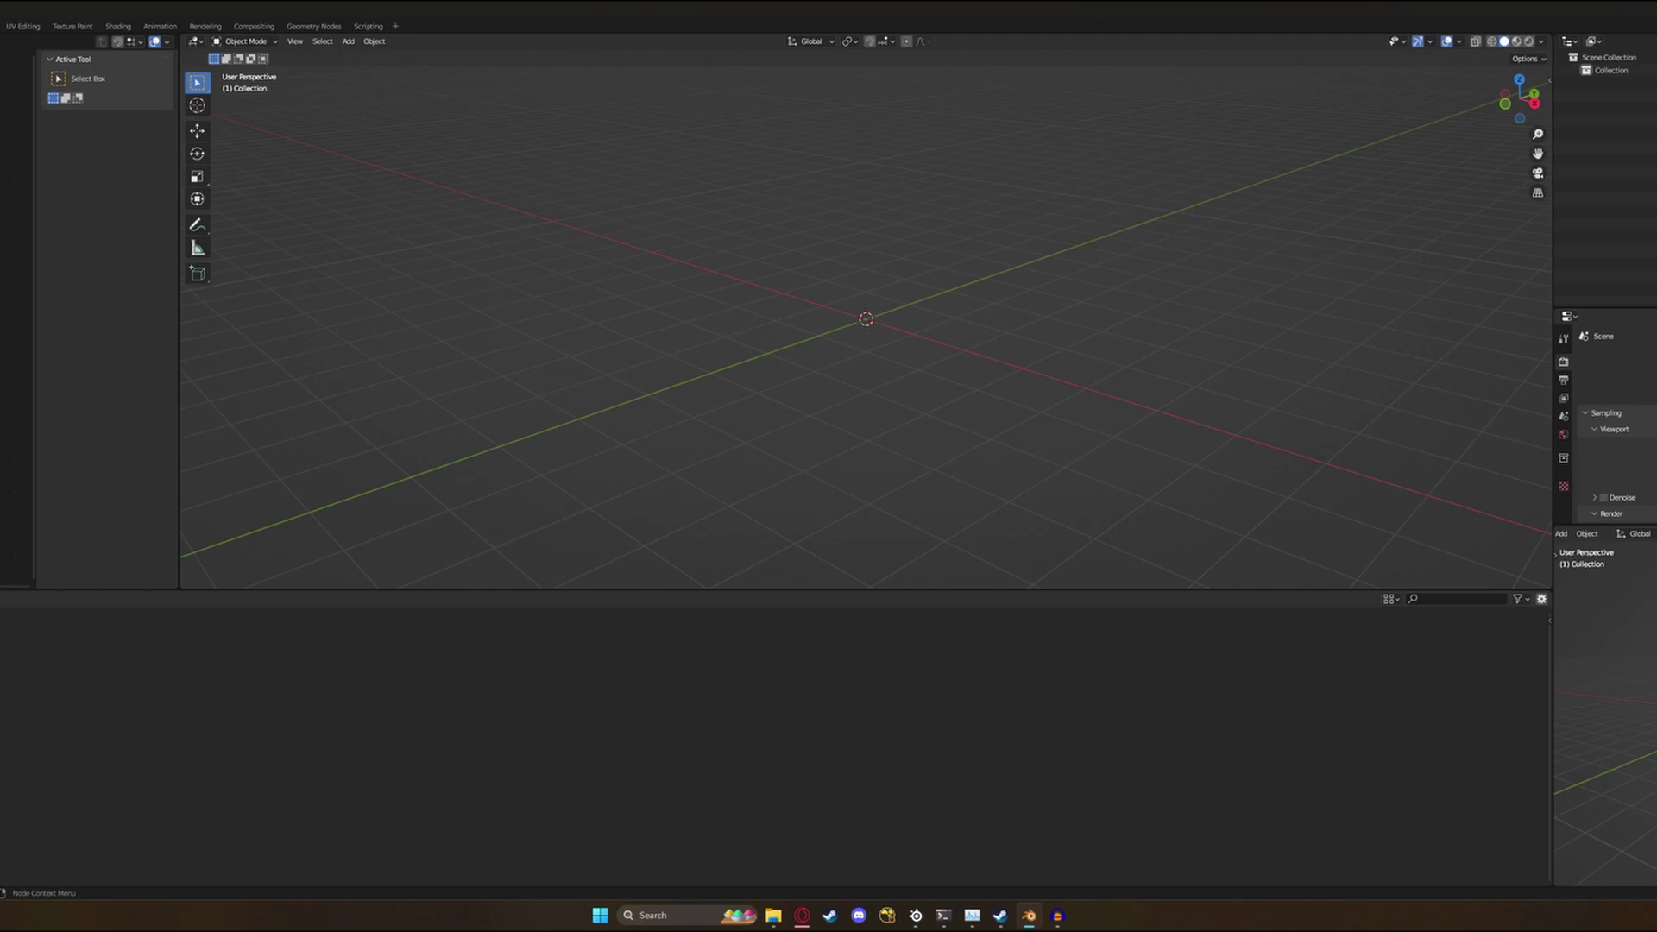
Switch to Blender and import result_aiwhiteshirt1_256 (1).obj from the Downloads folder as a Wavefront OBJ.
click(21, 249)
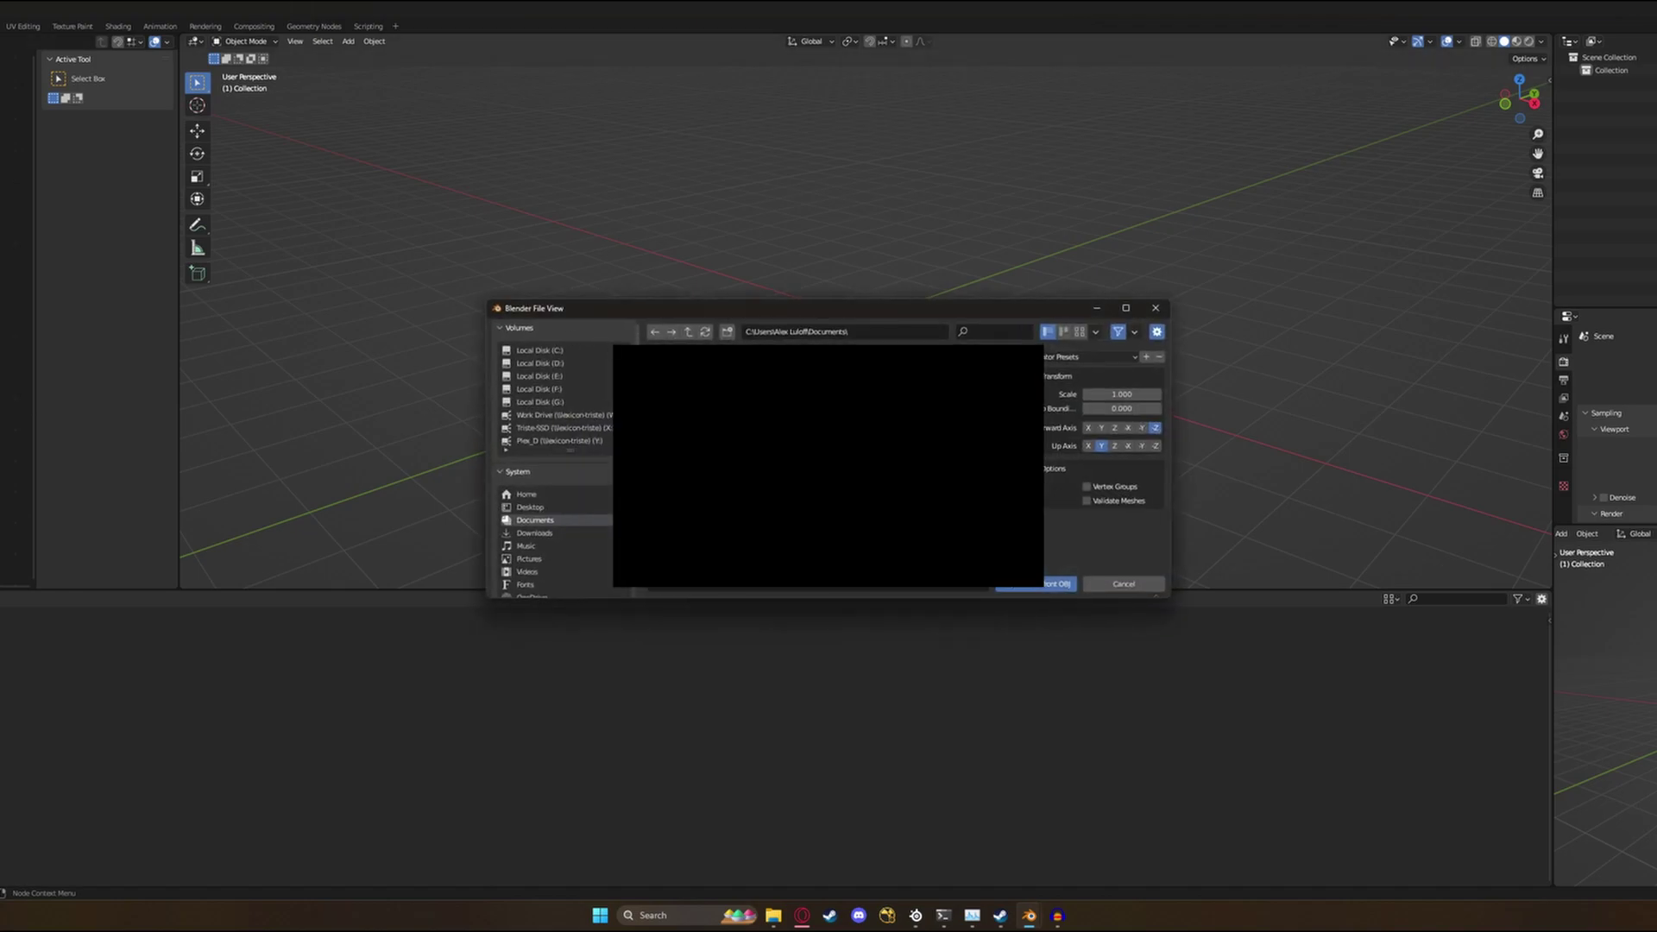
click(534, 532)
click(999, 331)
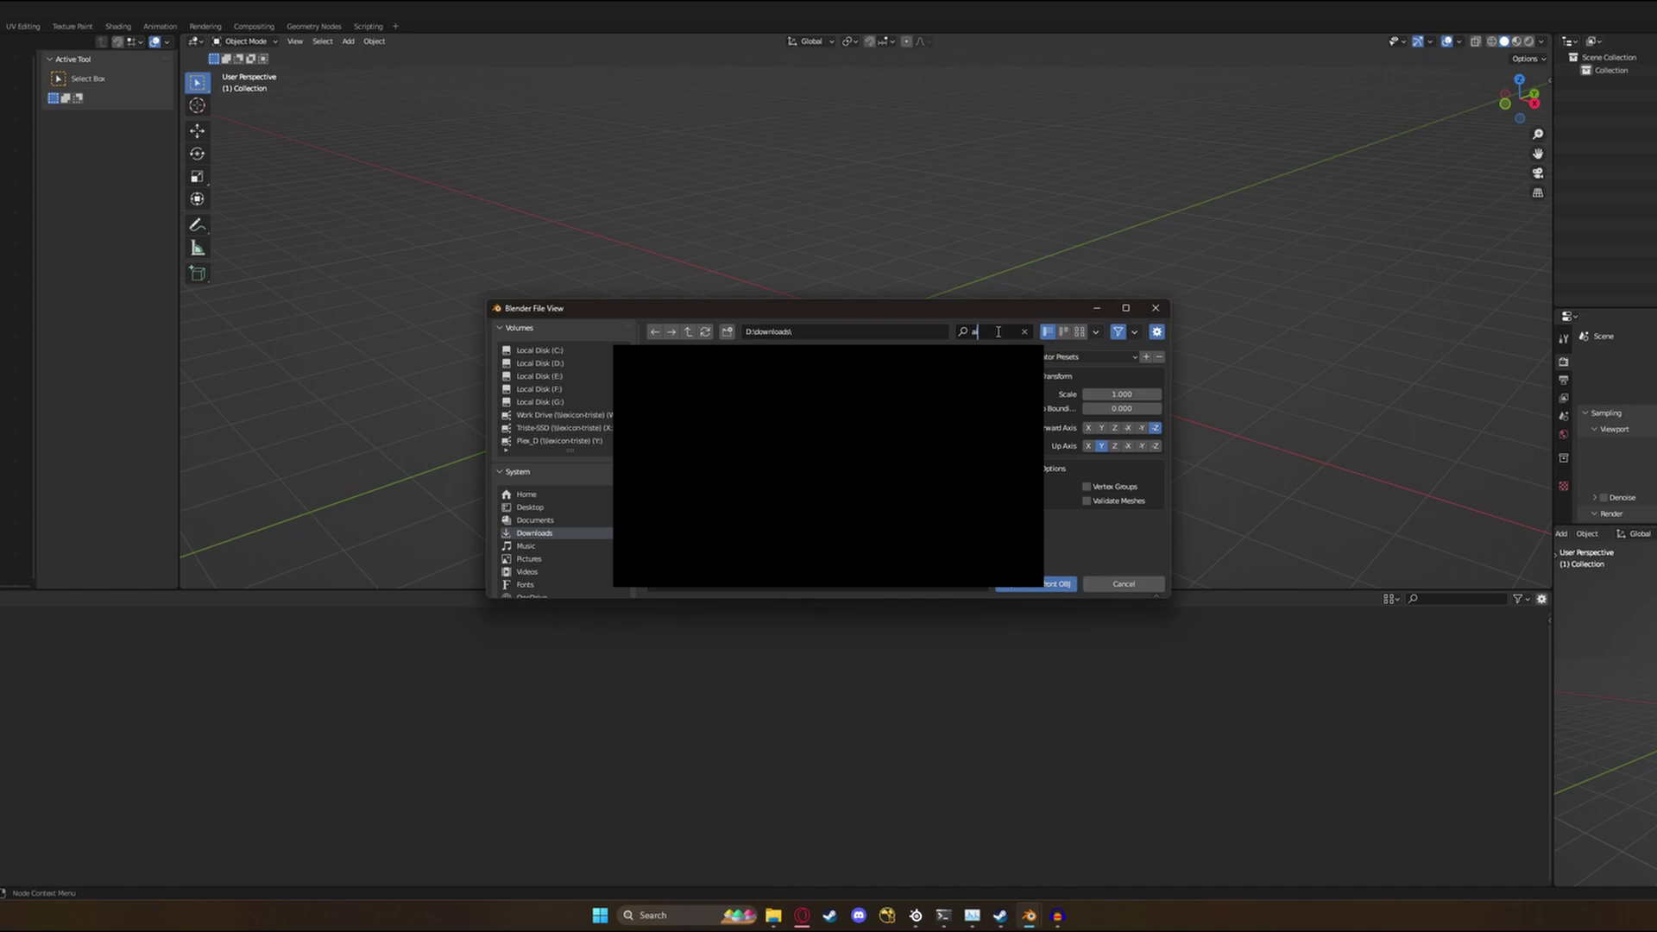
click(719, 408)
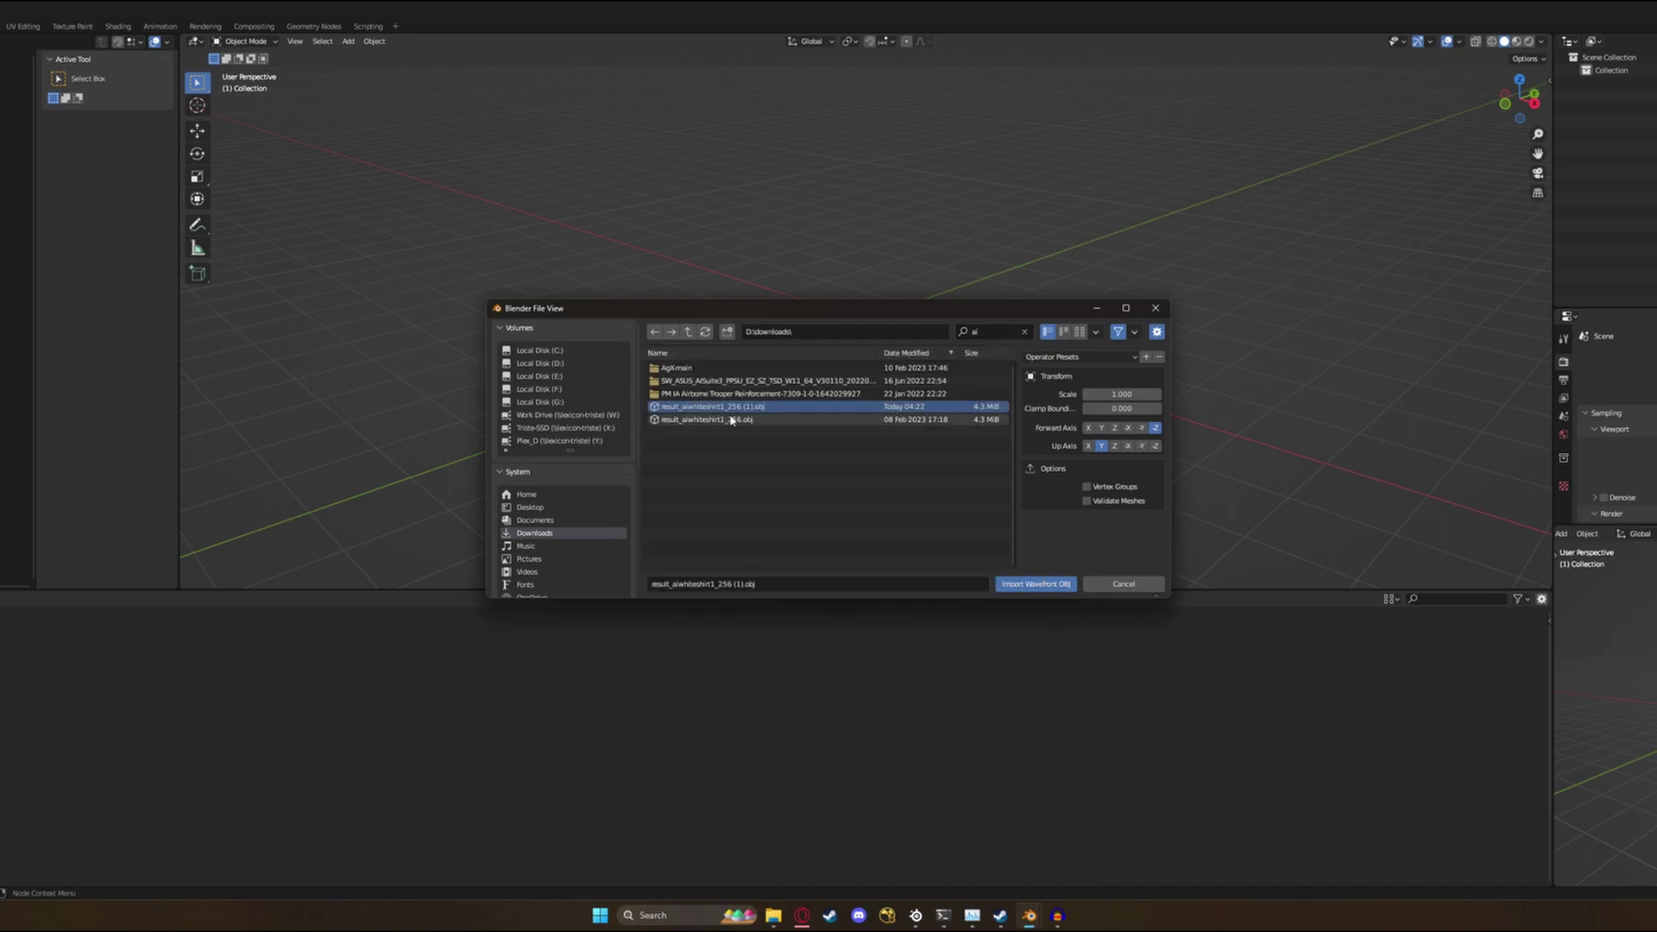
click(1036, 584)
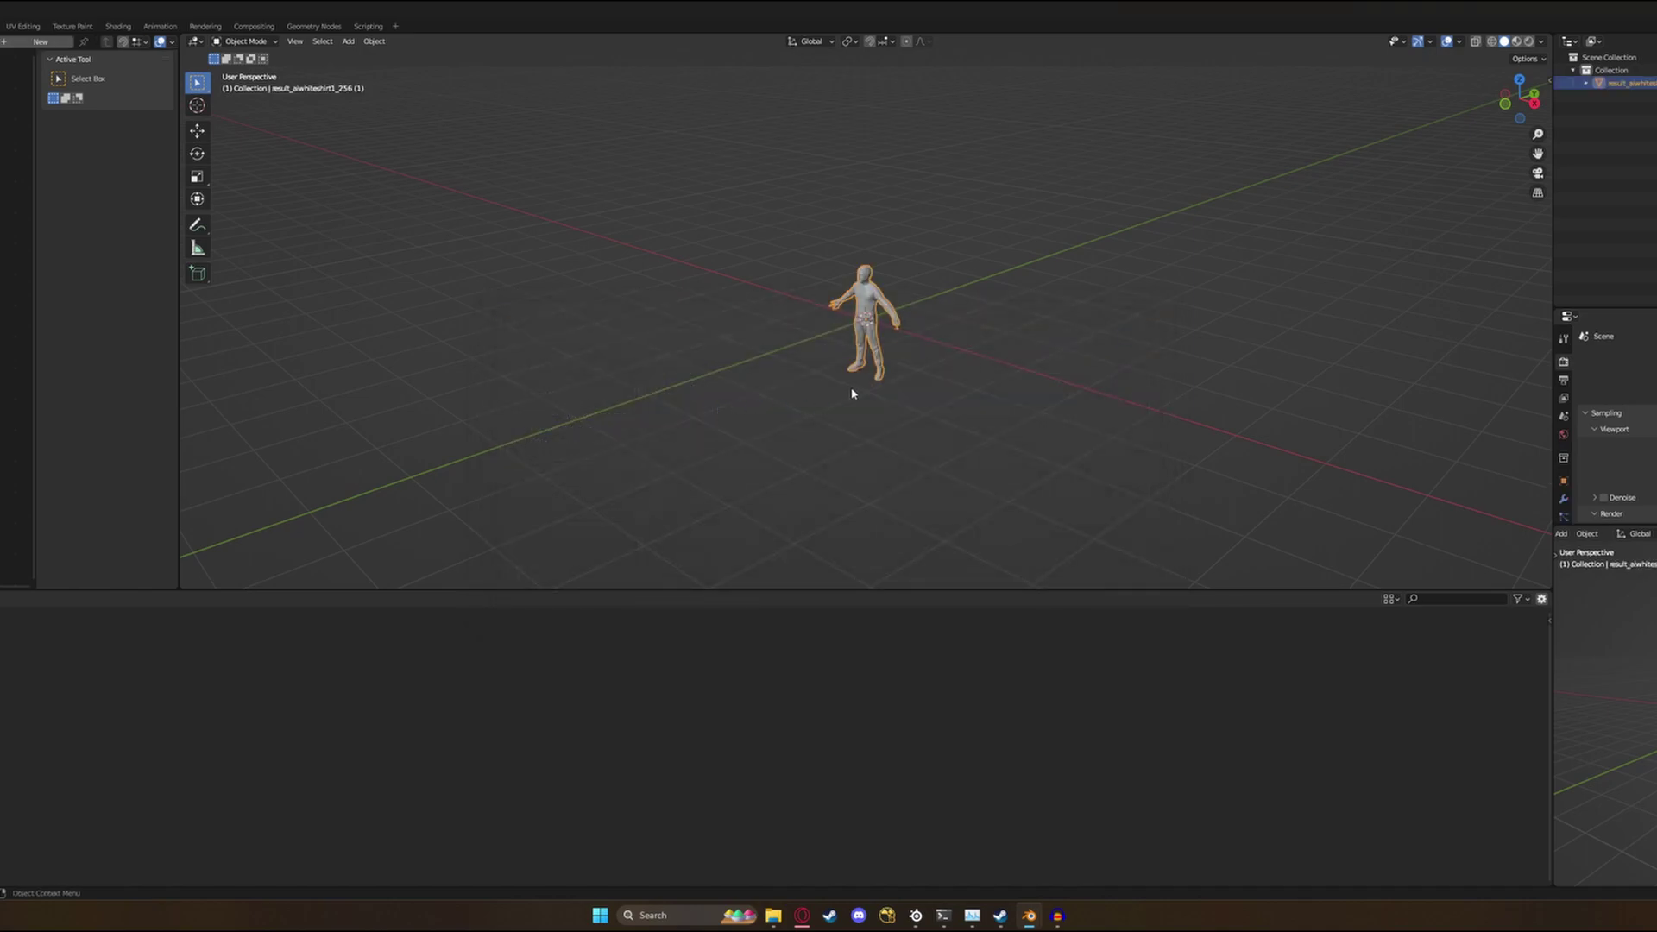
Inspect the imported human mesh from the front and switch the viewport to rendered shading.
scroll(1006, 351, up, 5)
scroll(896, 354, down, 2)
scroll(992, 370, up, 4)
scroll(949, 358, down, 4)
middle_drag(908, 350, 909, 361)
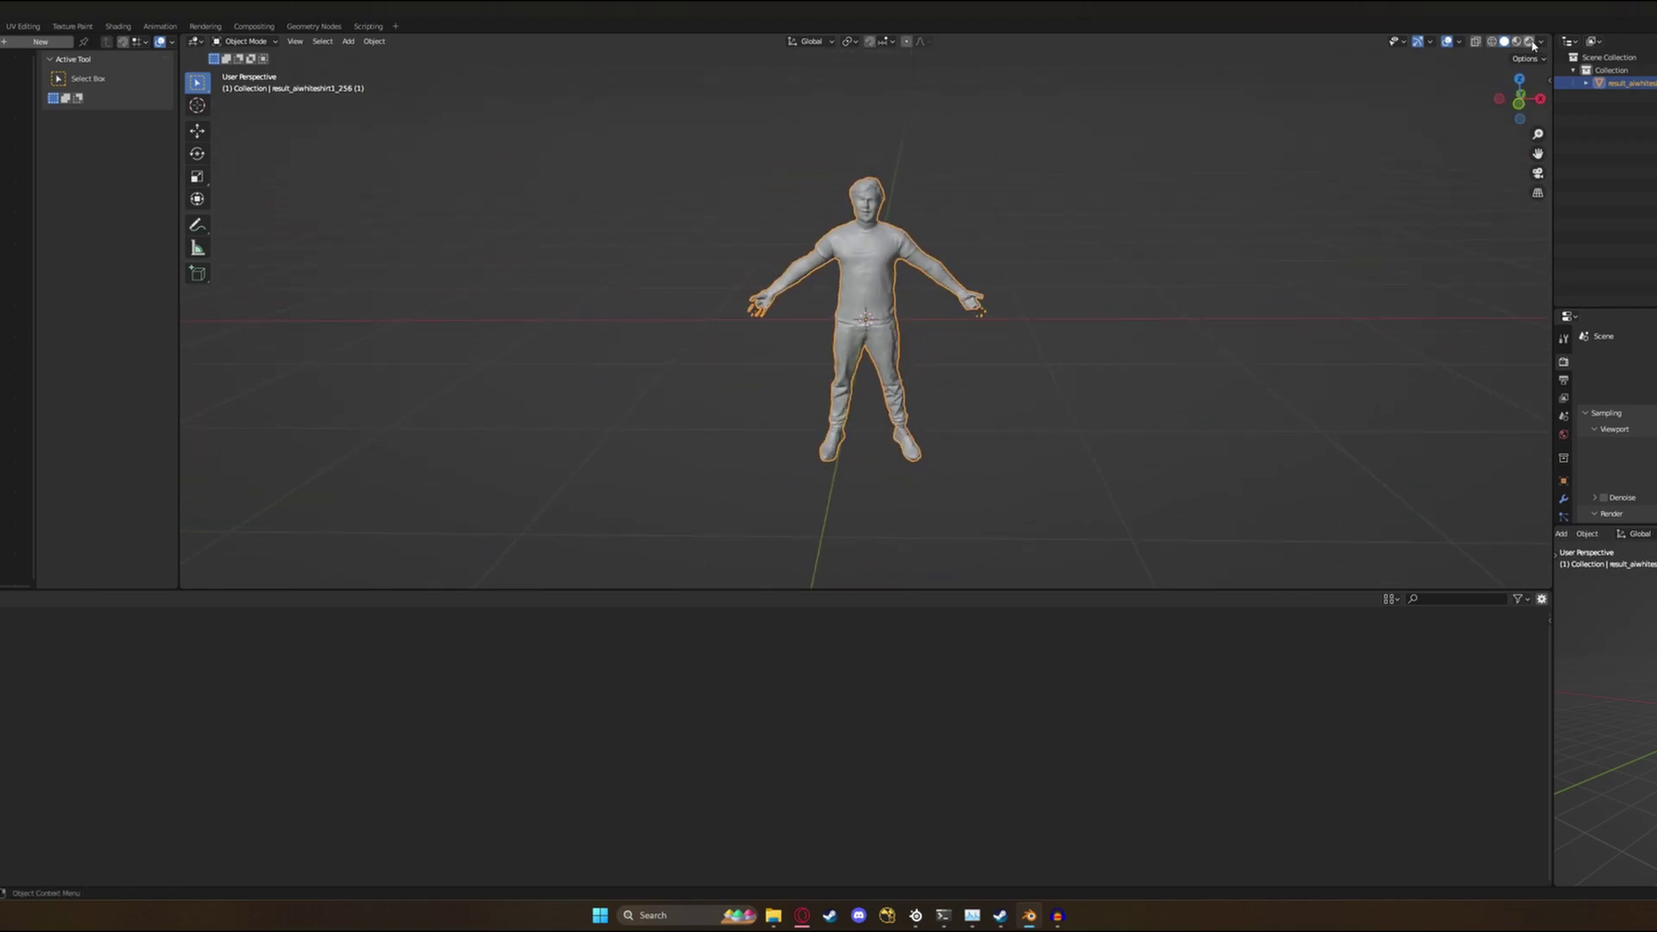
key(z)
key(8)
scroll(1094, 204, up, 5)
scroll(1054, 204, down, 3)
scroll(892, 270, up, 4)
middle_drag(892, 270, 897, 362)
scroll(1010, 370, down, 3)
Create a new material for the human mesh and add an Image Texture node to it.
click(1563, 487)
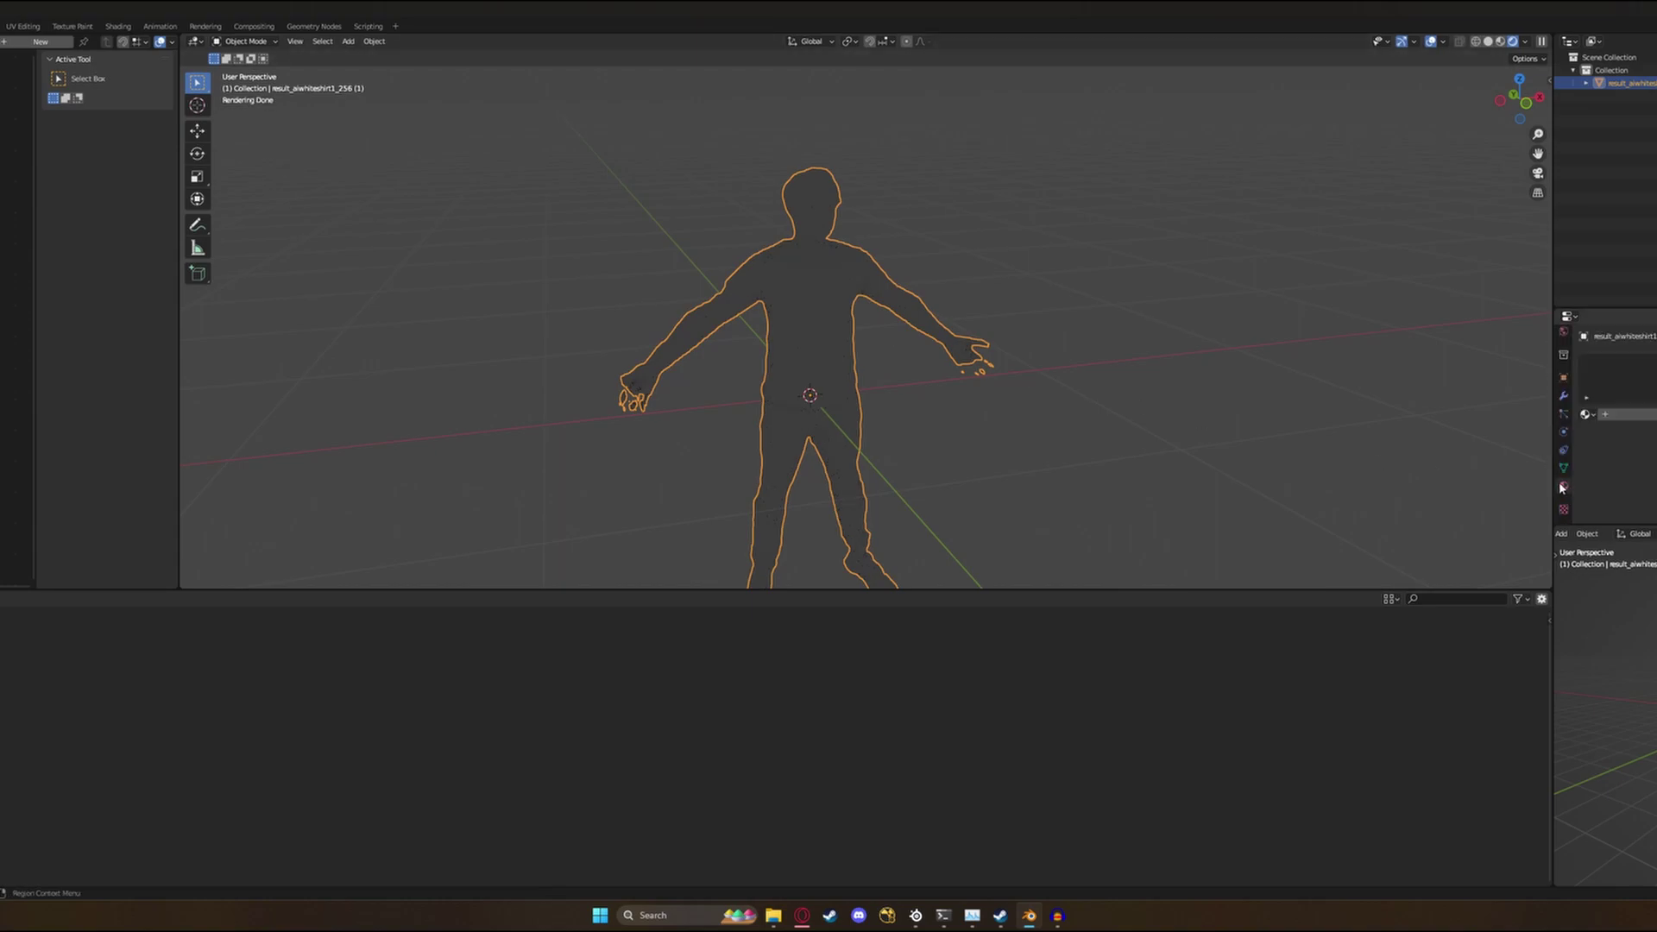
click(1647, 415)
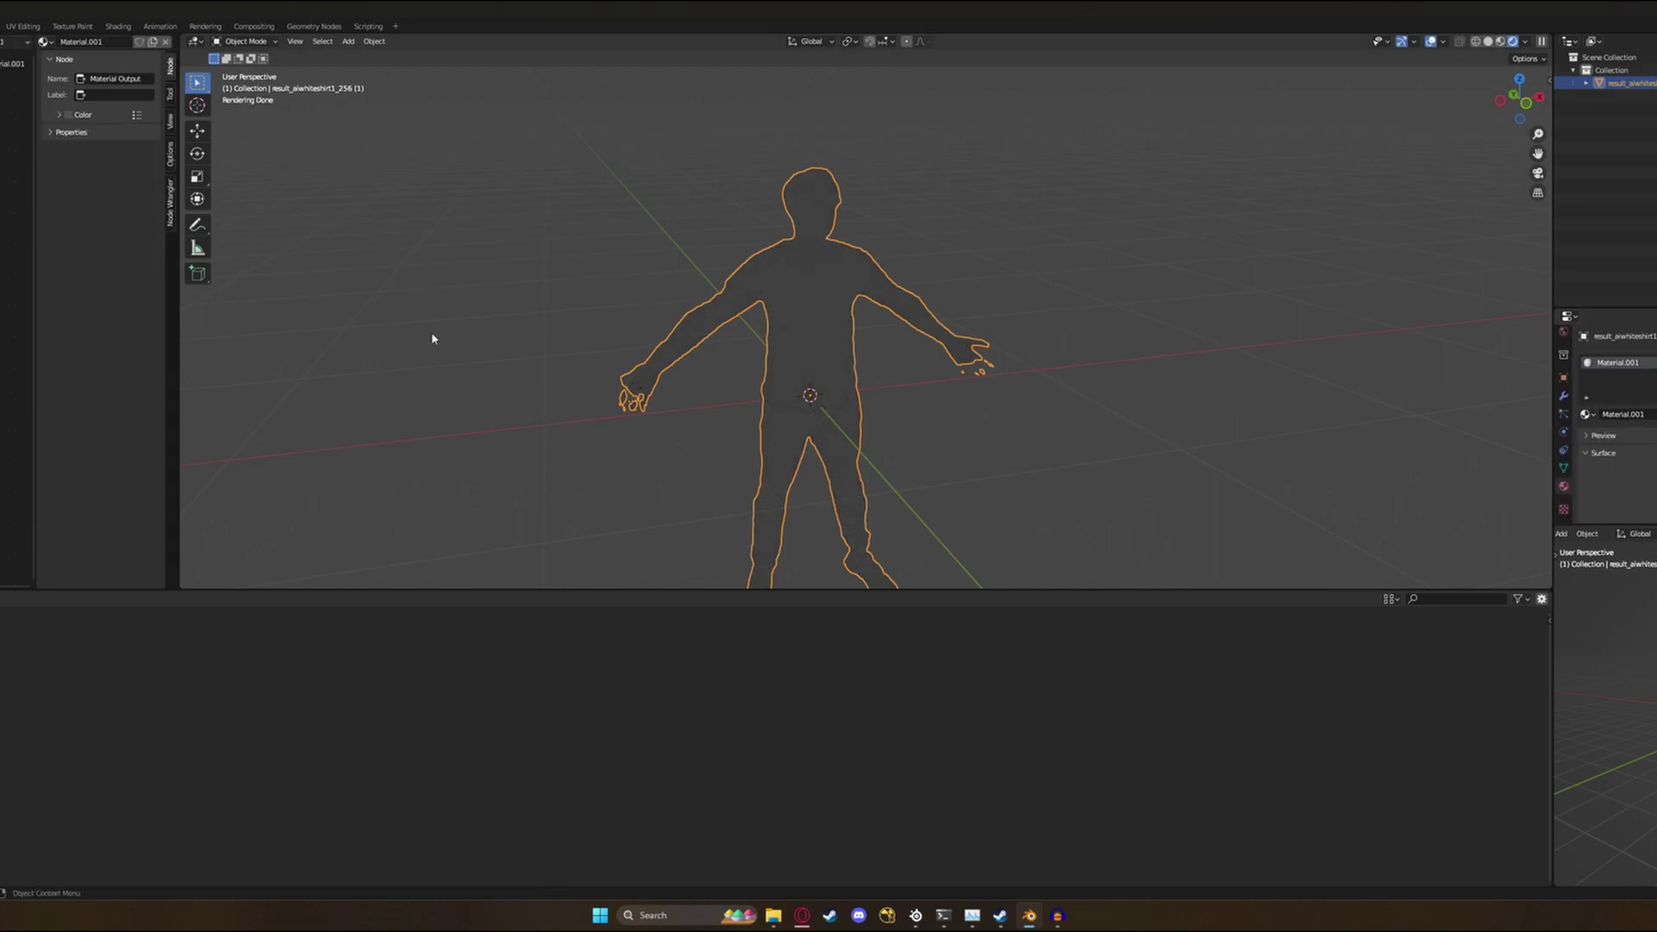
scroll(18, 346, up, 7)
key(F3)
text(image)
key(Down)
key(Down)
key(Return)
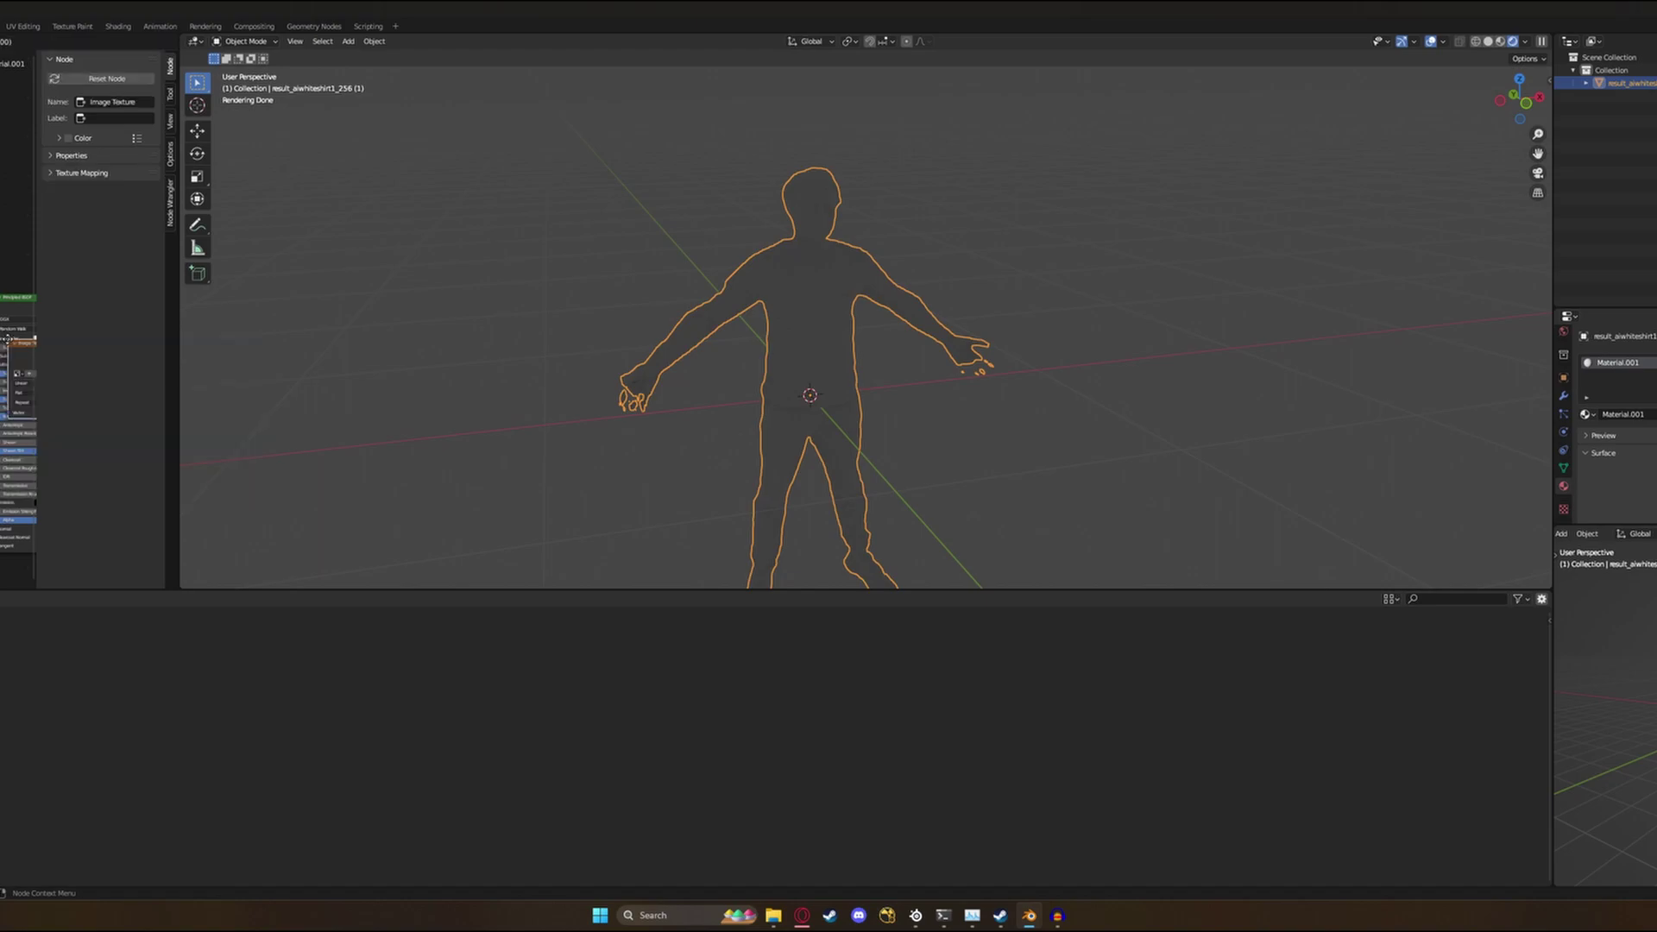
Load aiwhiteshirt1.png into the Image Texture node of the new material.
scroll(598, 555, down, 6)
click(556, 551)
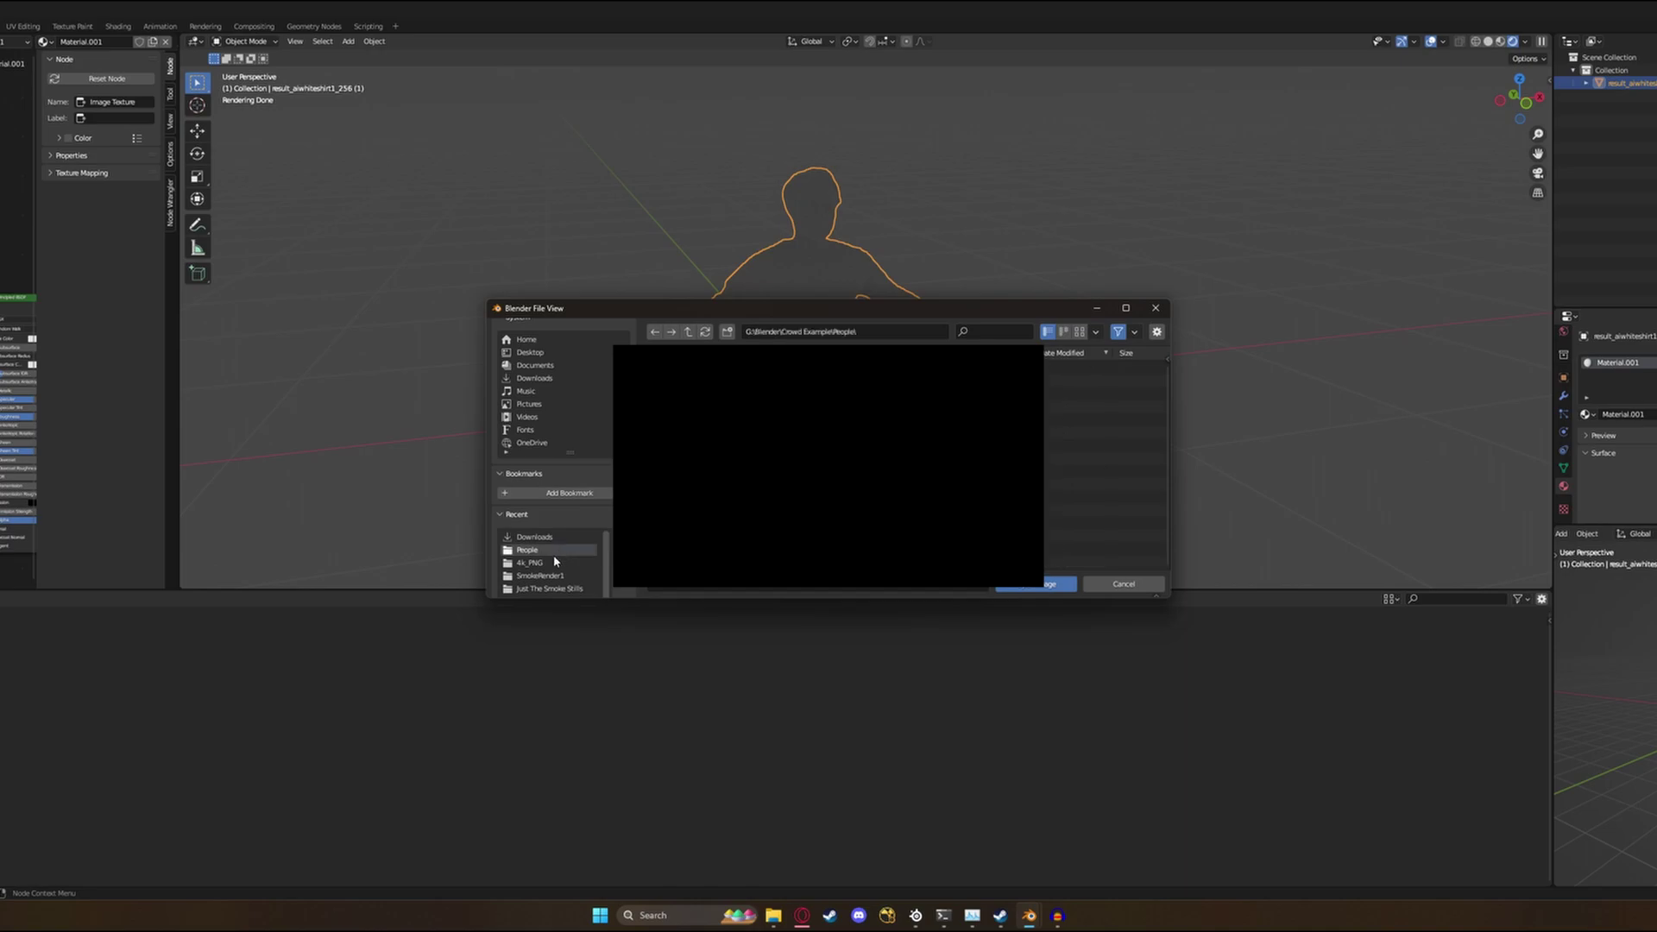
click(561, 563)
scroll(551, 499, up, 5)
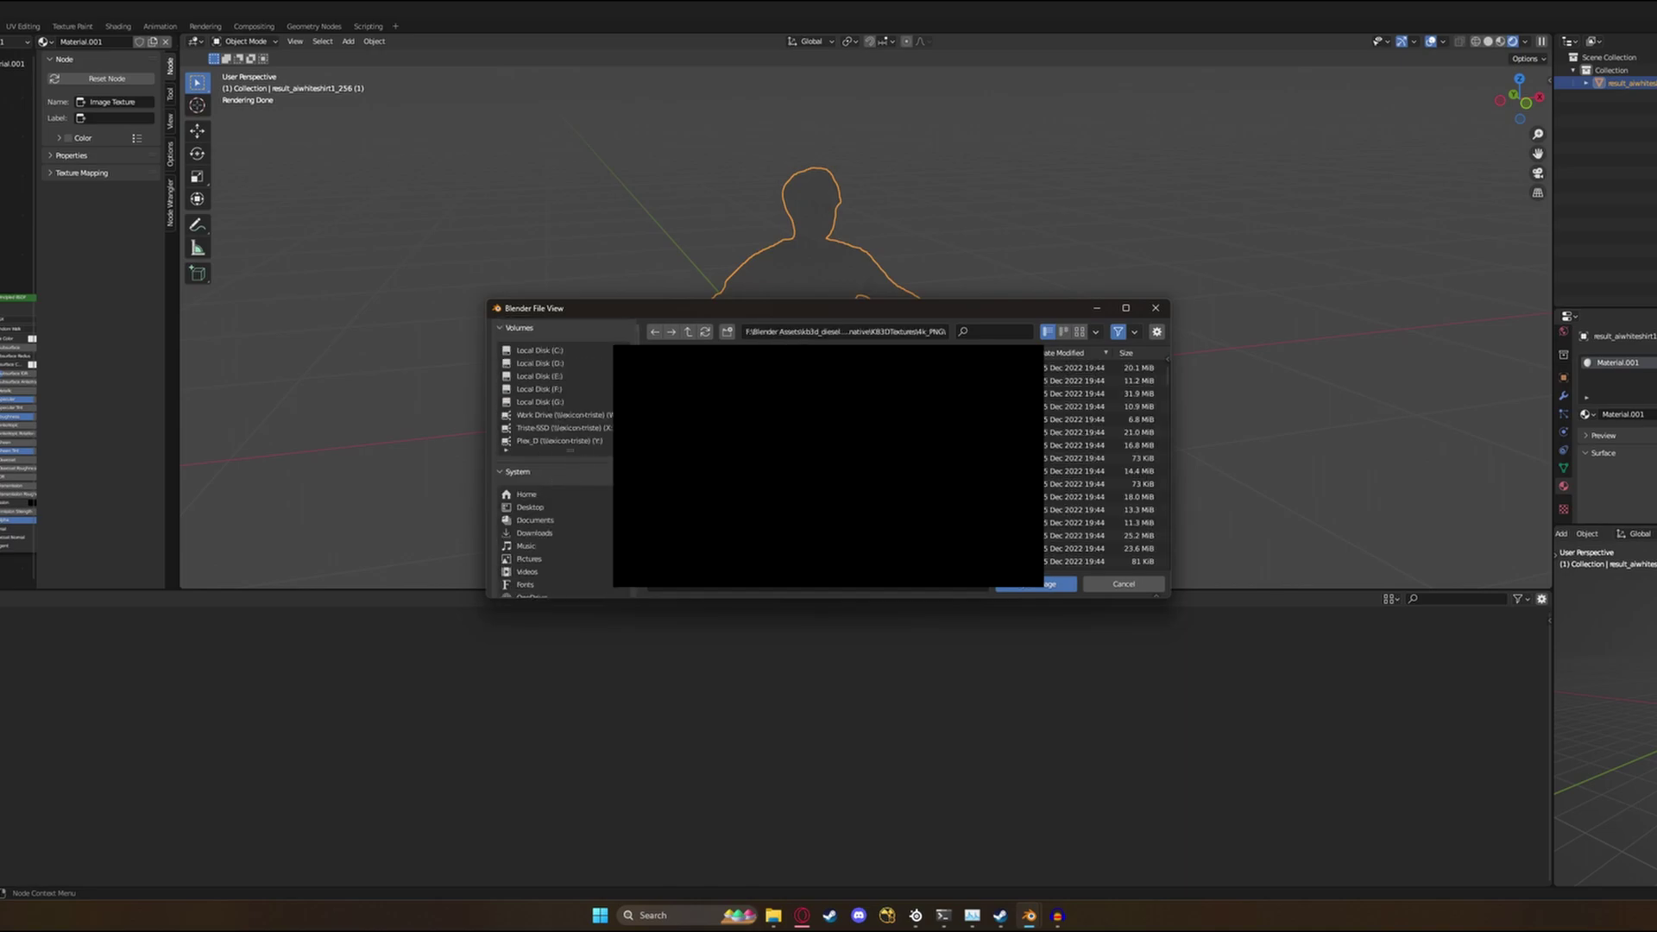
click(550, 532)
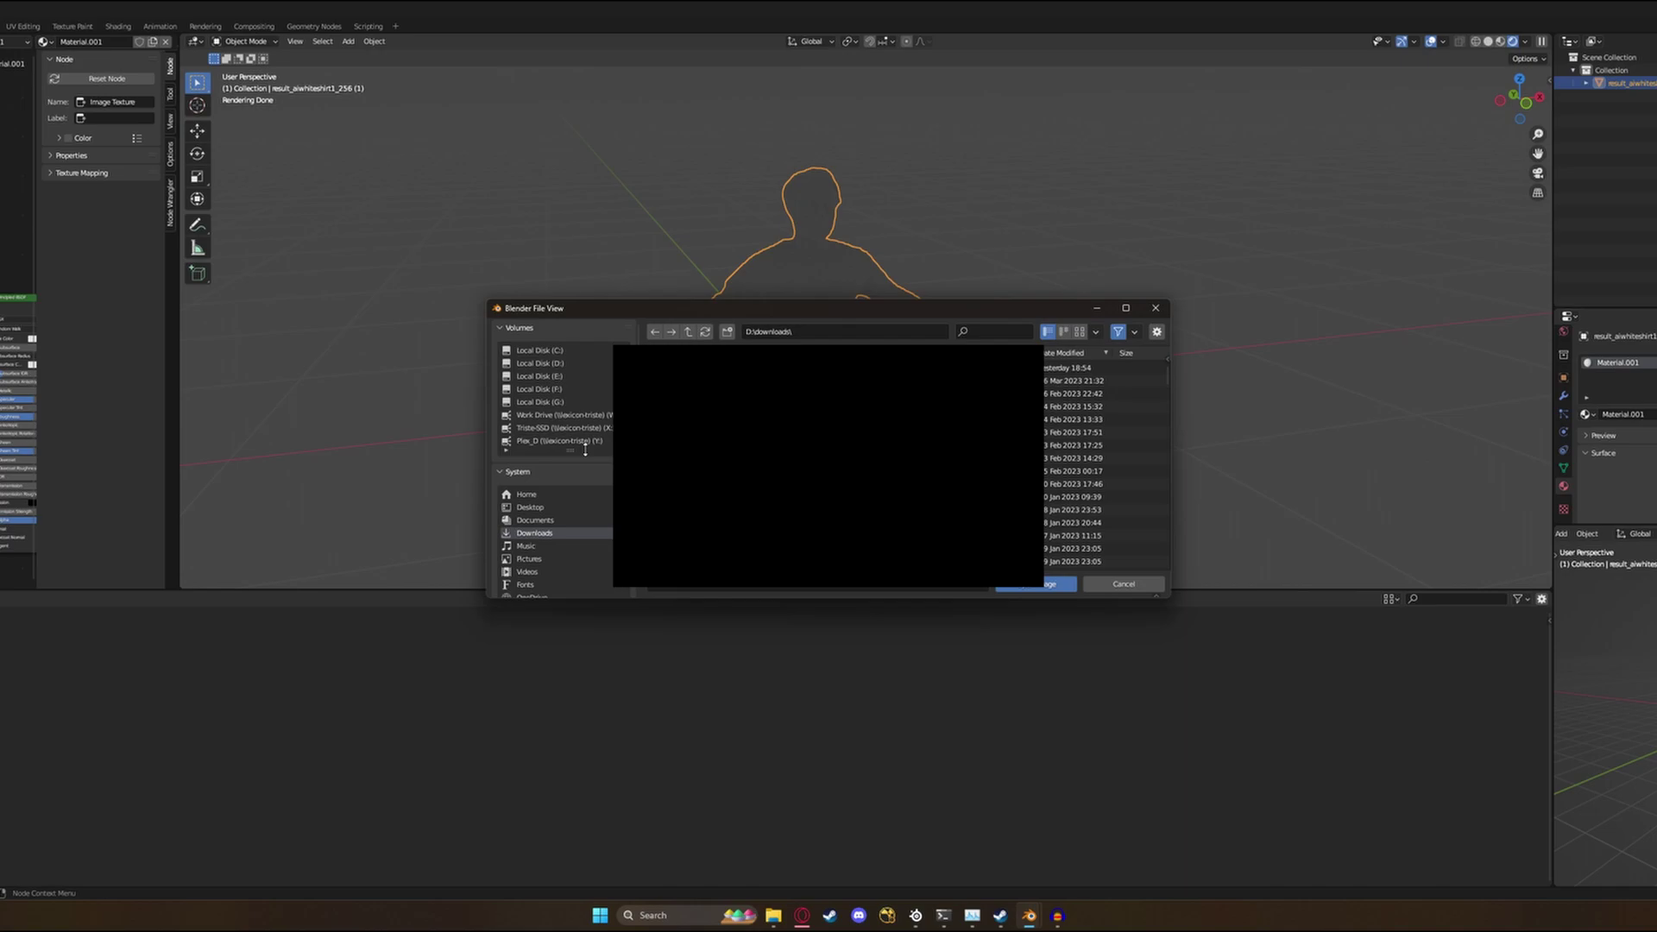
double_click(776, 407)
scroll(9, 406, up, 2)
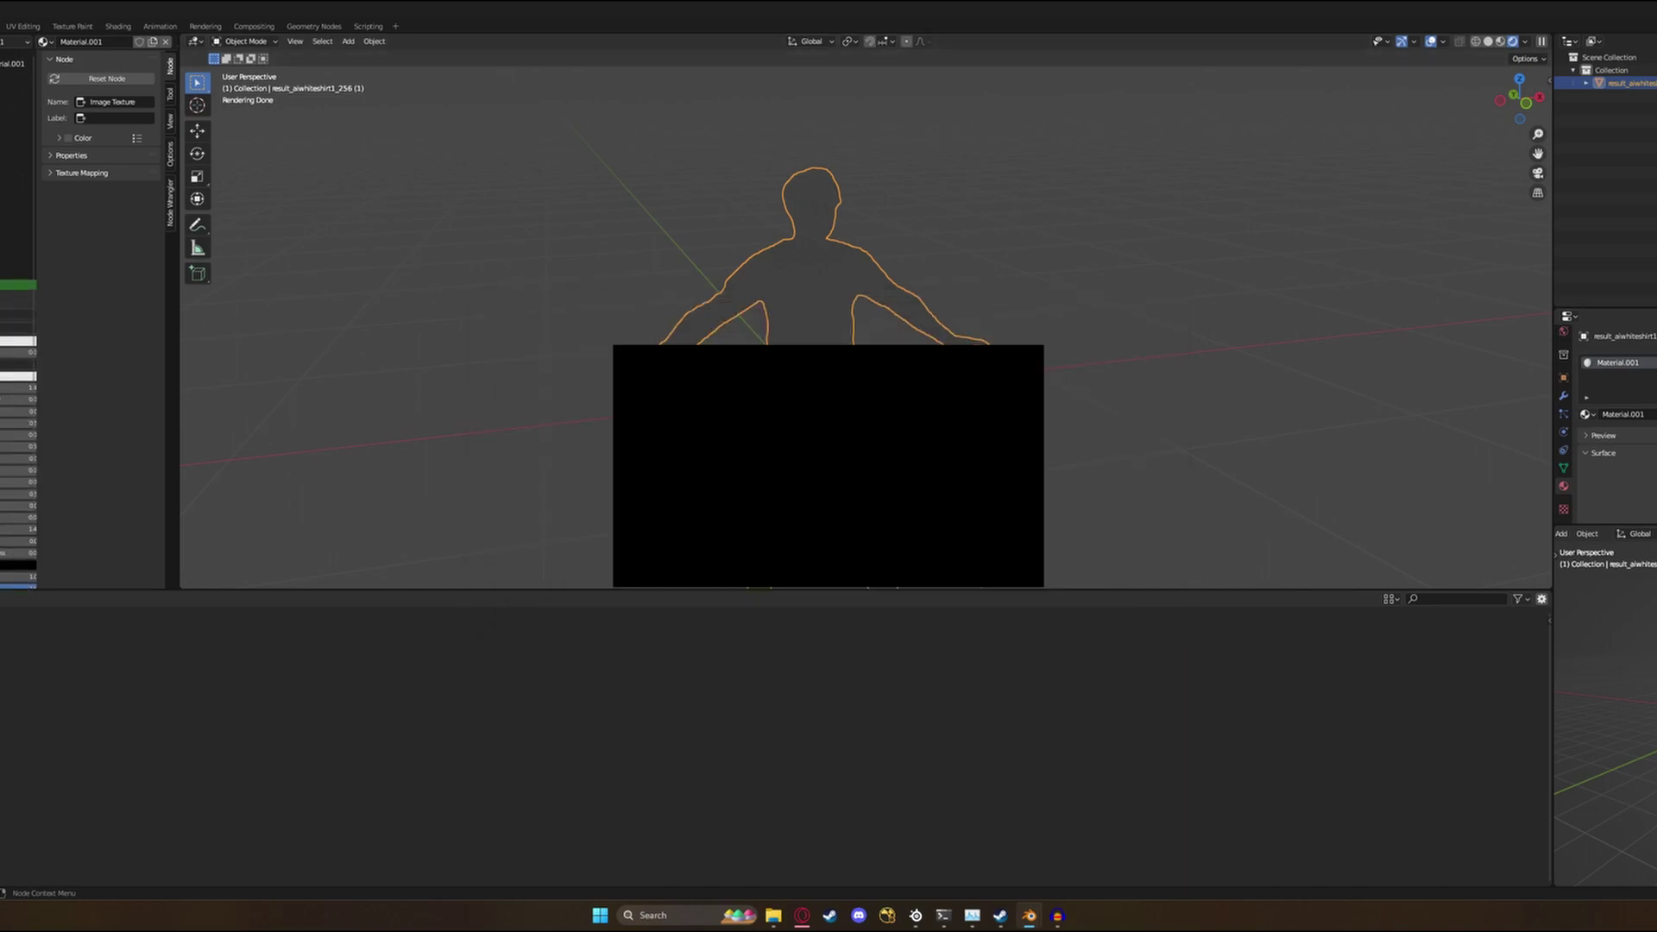
scroll(9, 405, down, 1)
scroll(8, 405, up, 2)
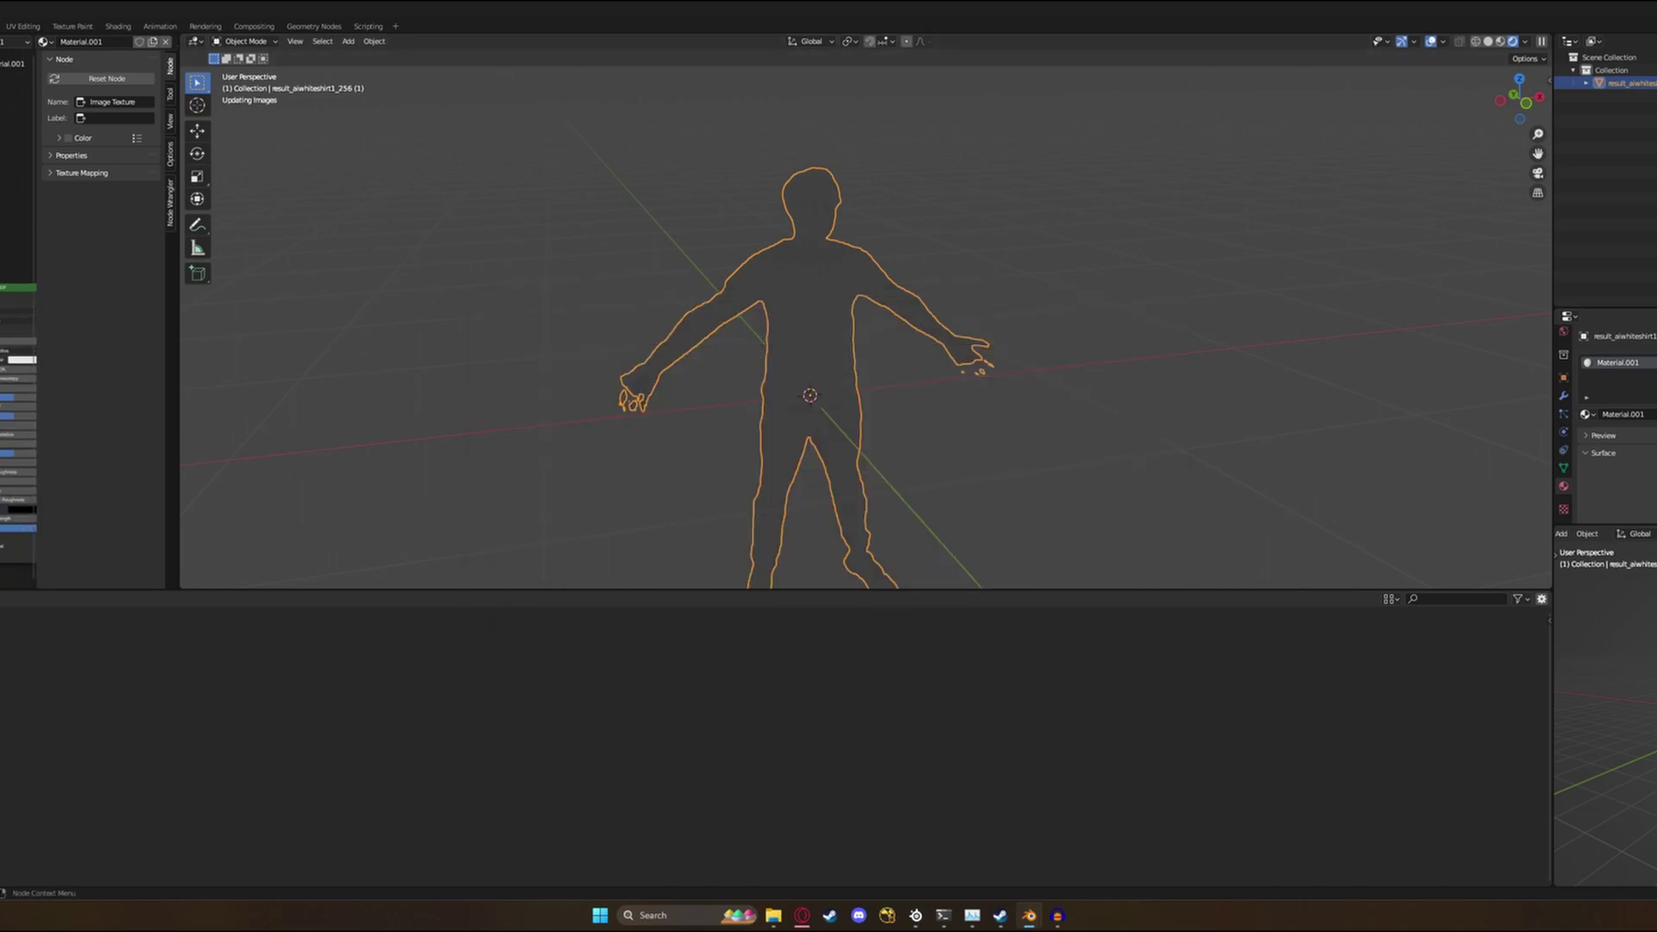
Add a sun light to the scene and examine the lit figure from several angles.
scroll(794, 338, up, 8)
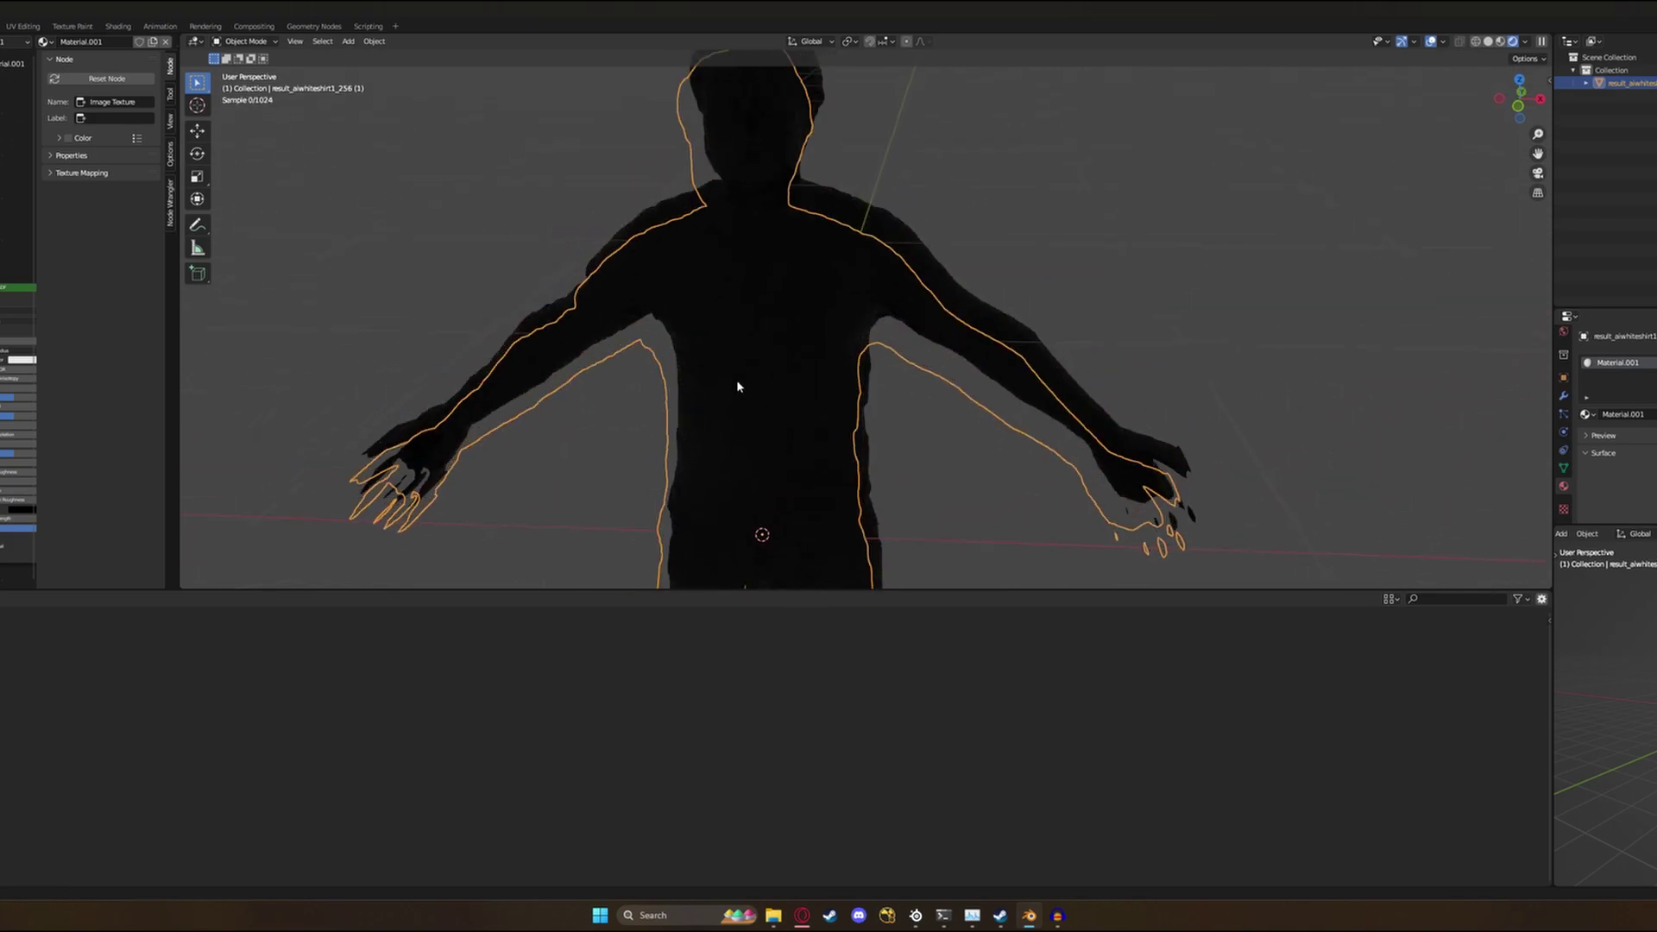
scroll(701, 424, down, 3)
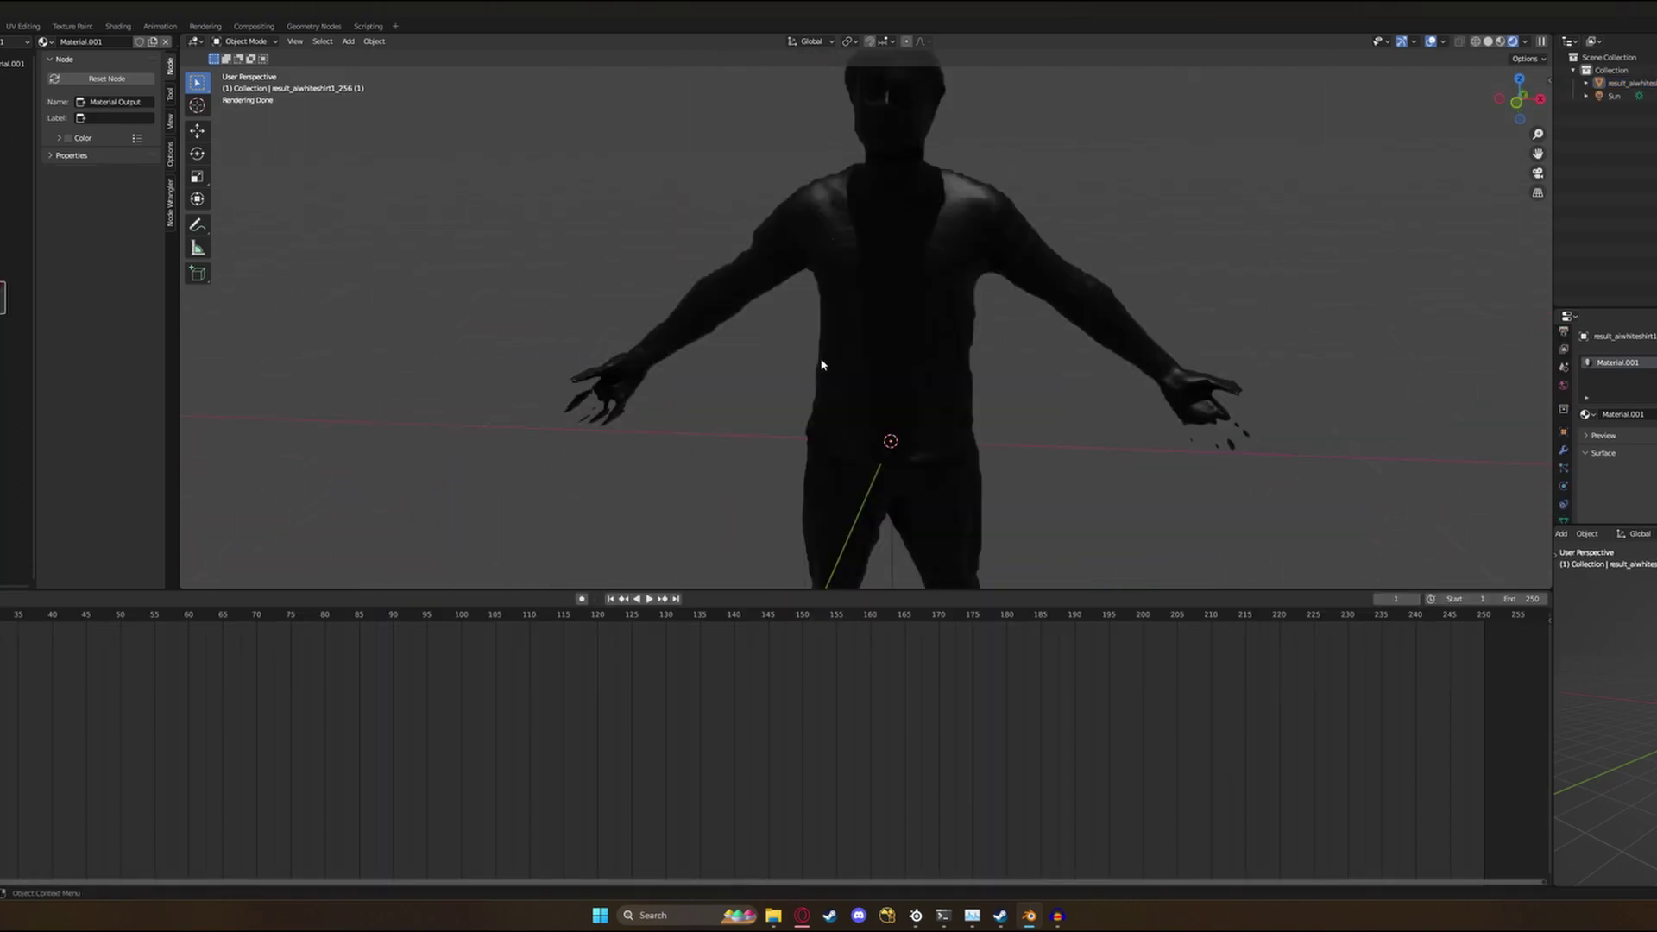
scroll(817, 359, down, 5)
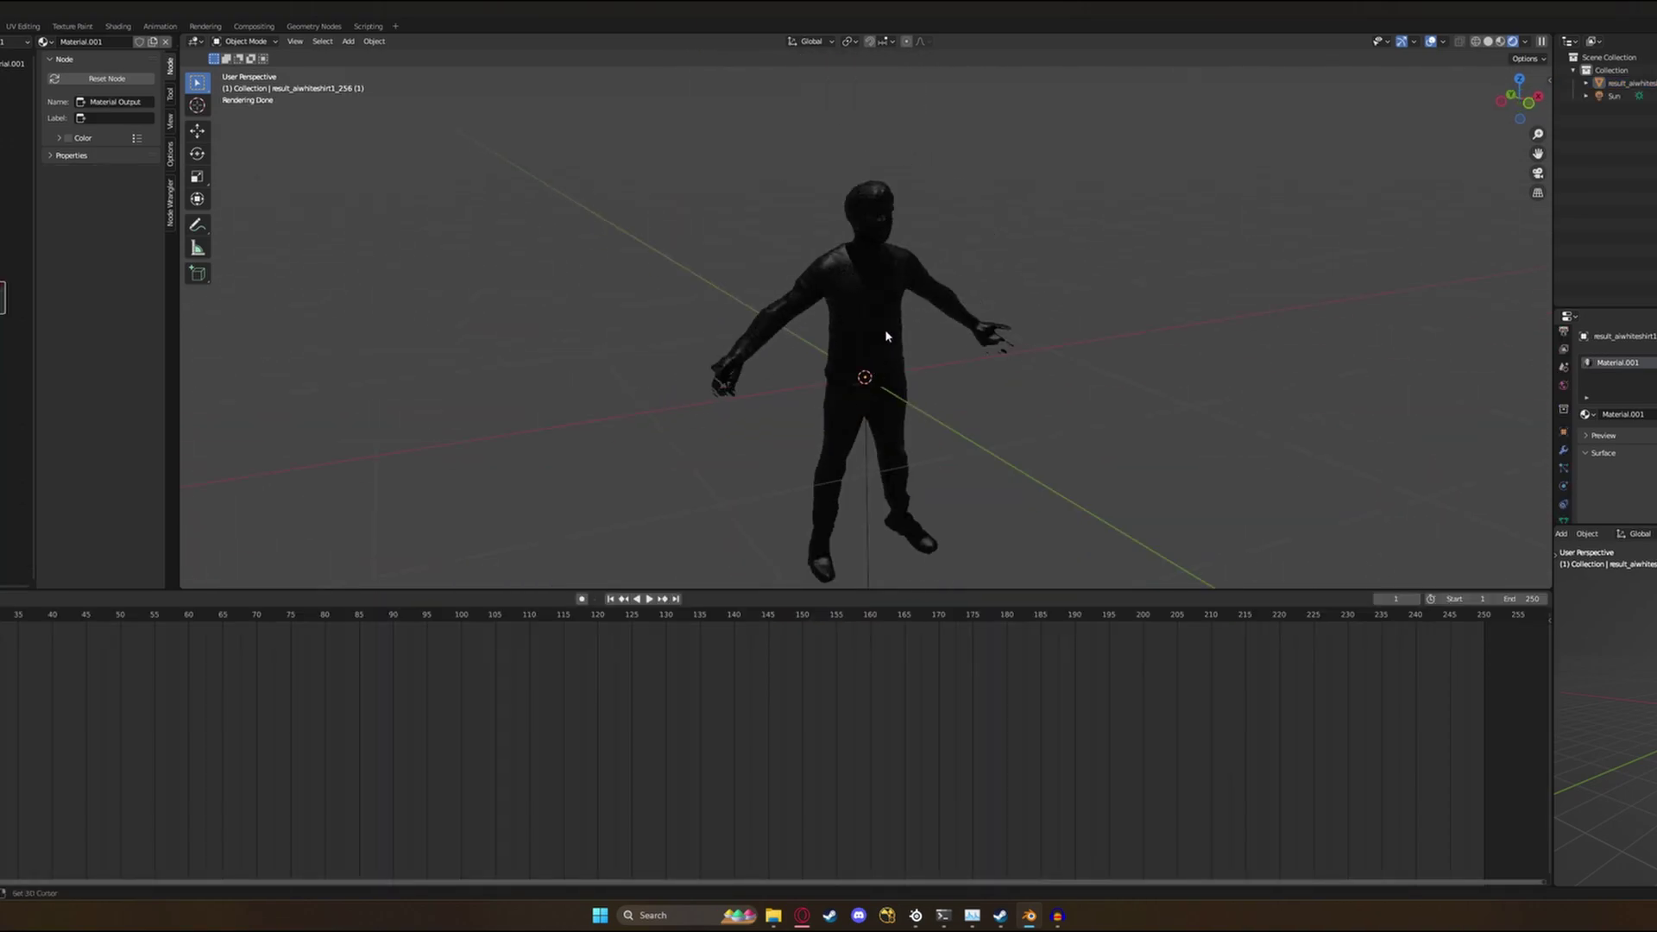
scroll(821, 367, up, 3)
scroll(712, 355, up, 2)
mouse_move(849, 309)
middle_down()
mouse_move(809, 304)
mouse_move(884, 322)
mouse_move(770, 296)
mouse_move(934, 340)
mouse_move(849, 339)
middle_up()
scroll(884, 322, down, 4)
scroll(851, 328, up, 2)
scroll(843, 335, down, 3)
scroll(854, 341, up, 3)
scroll(863, 345, down, 2)
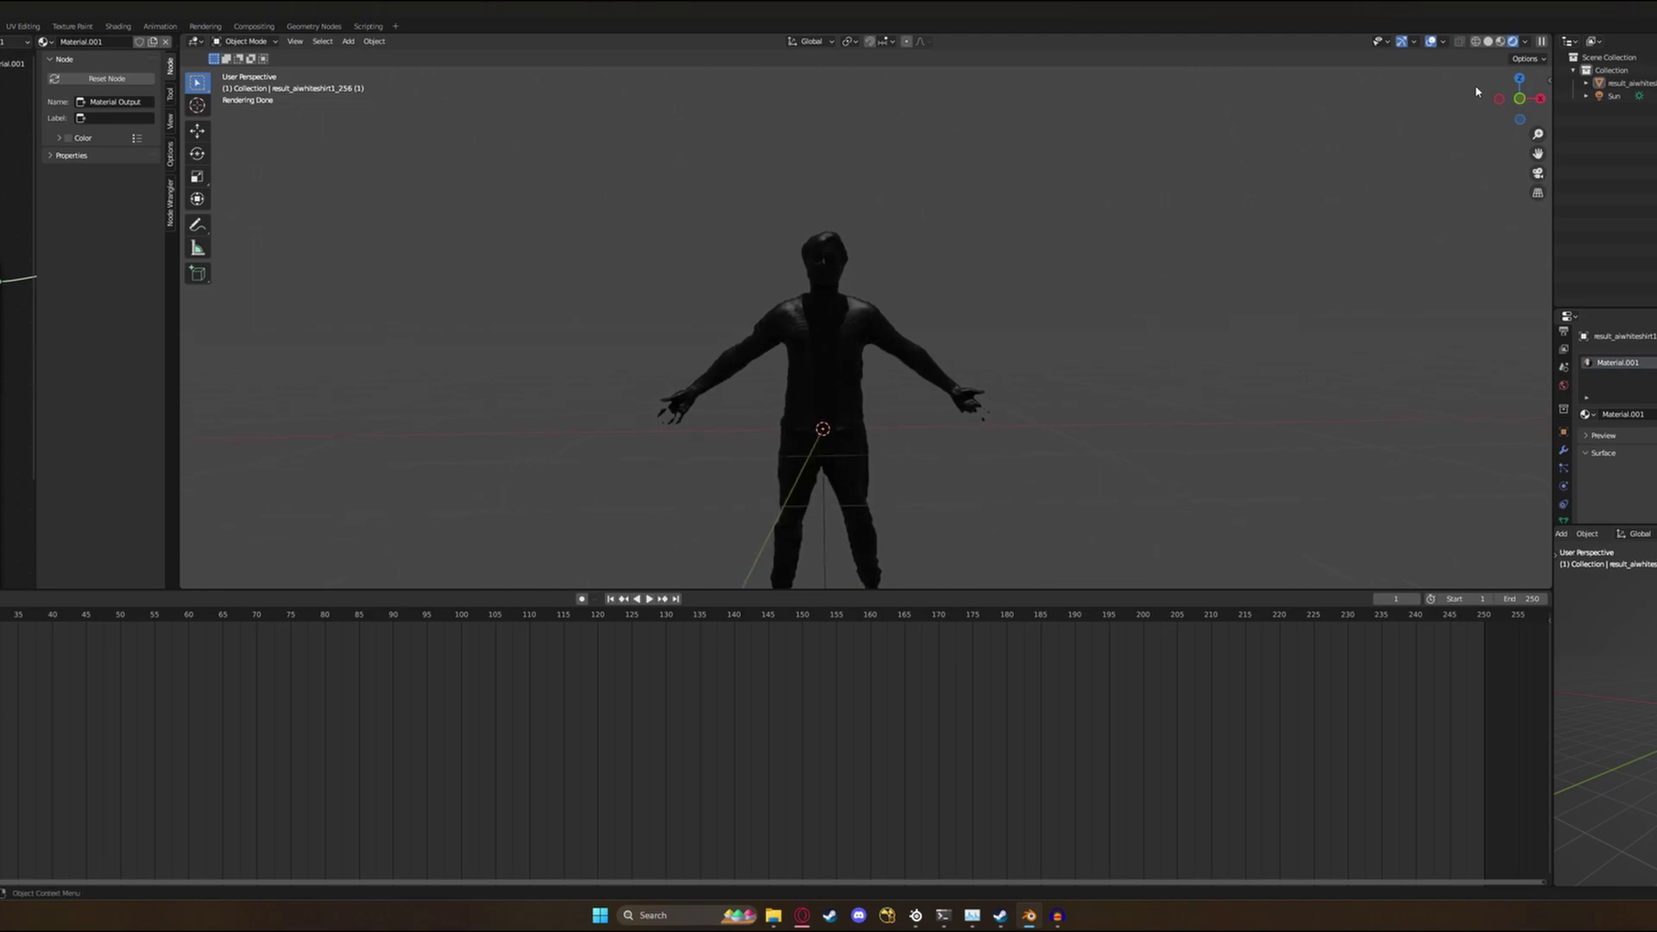
In front orthographic view, enter Edit Mode and unwrap the whole mesh with Project from View.
click(1519, 98)
scroll(1006, 294, down, 4)
scroll(1050, 304, up, 4)
scroll(932, 357, up, 3)
scroll(950, 356, down, 3)
scroll(936, 357, up, 1)
key(Tab)
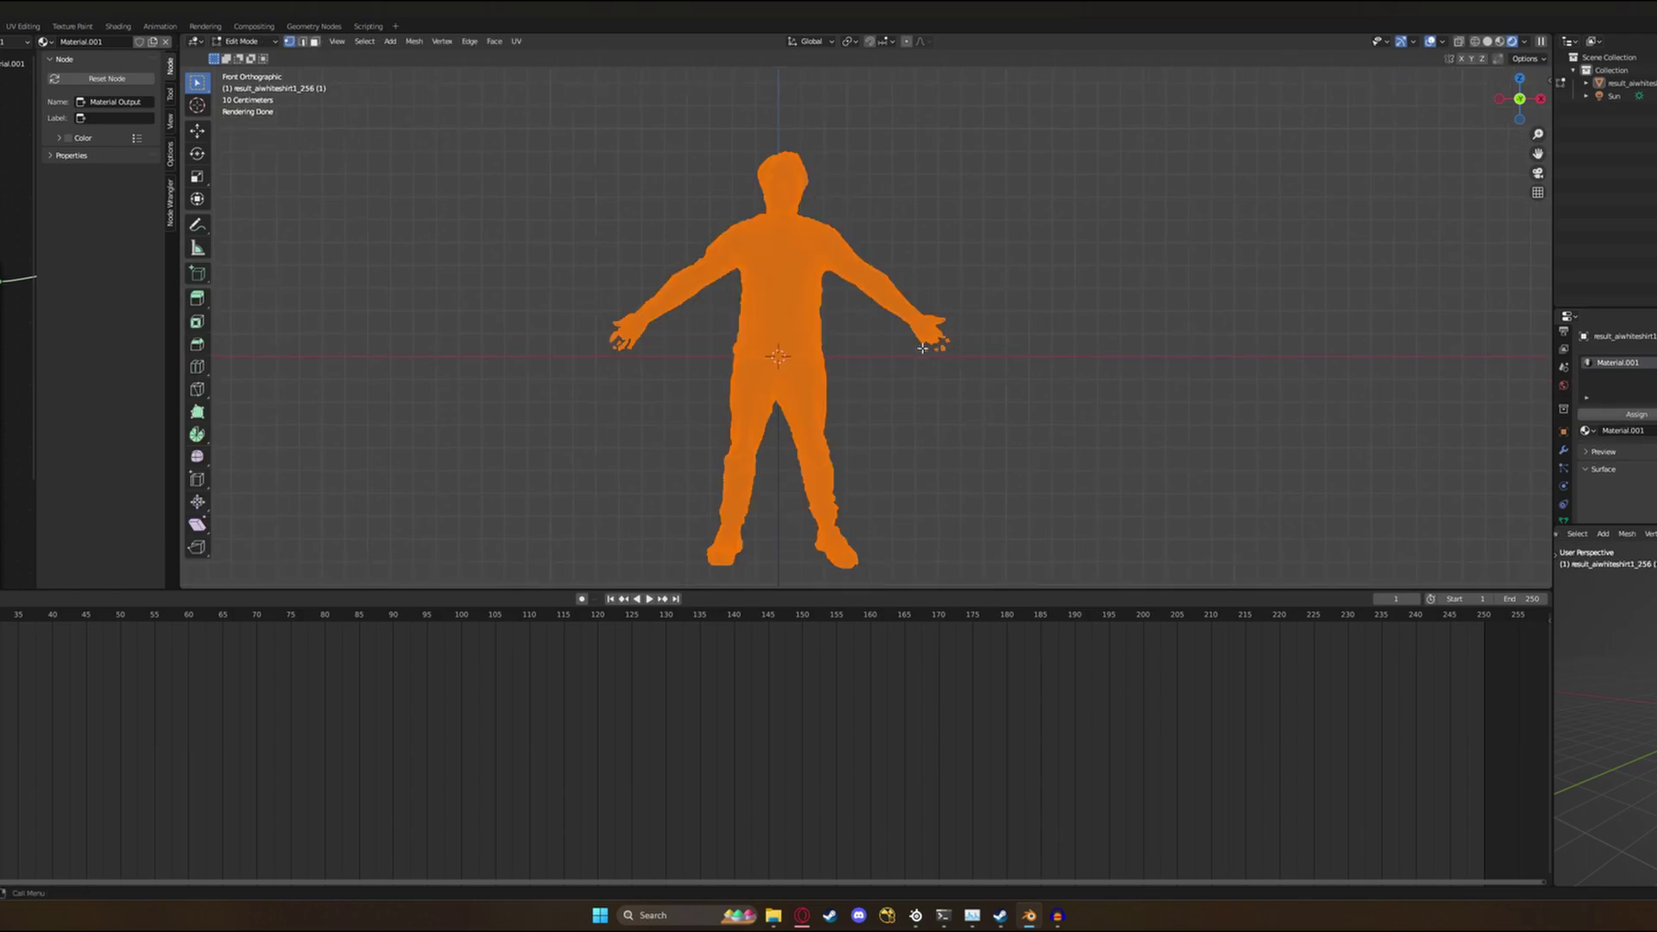
key(u)
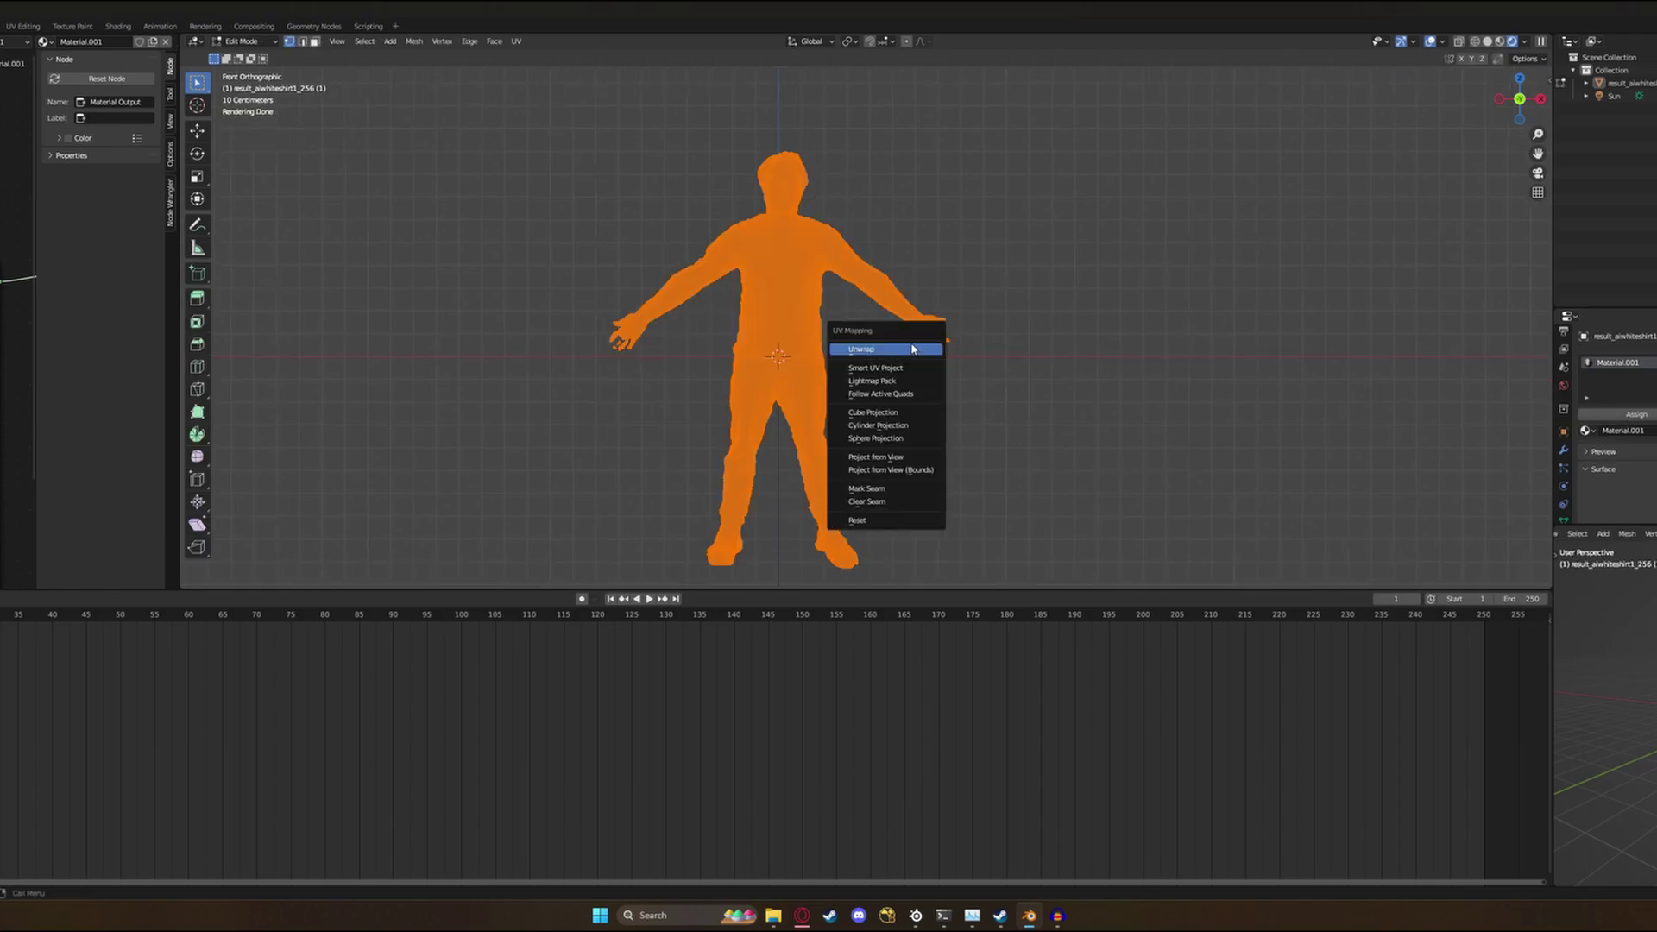
click(904, 460)
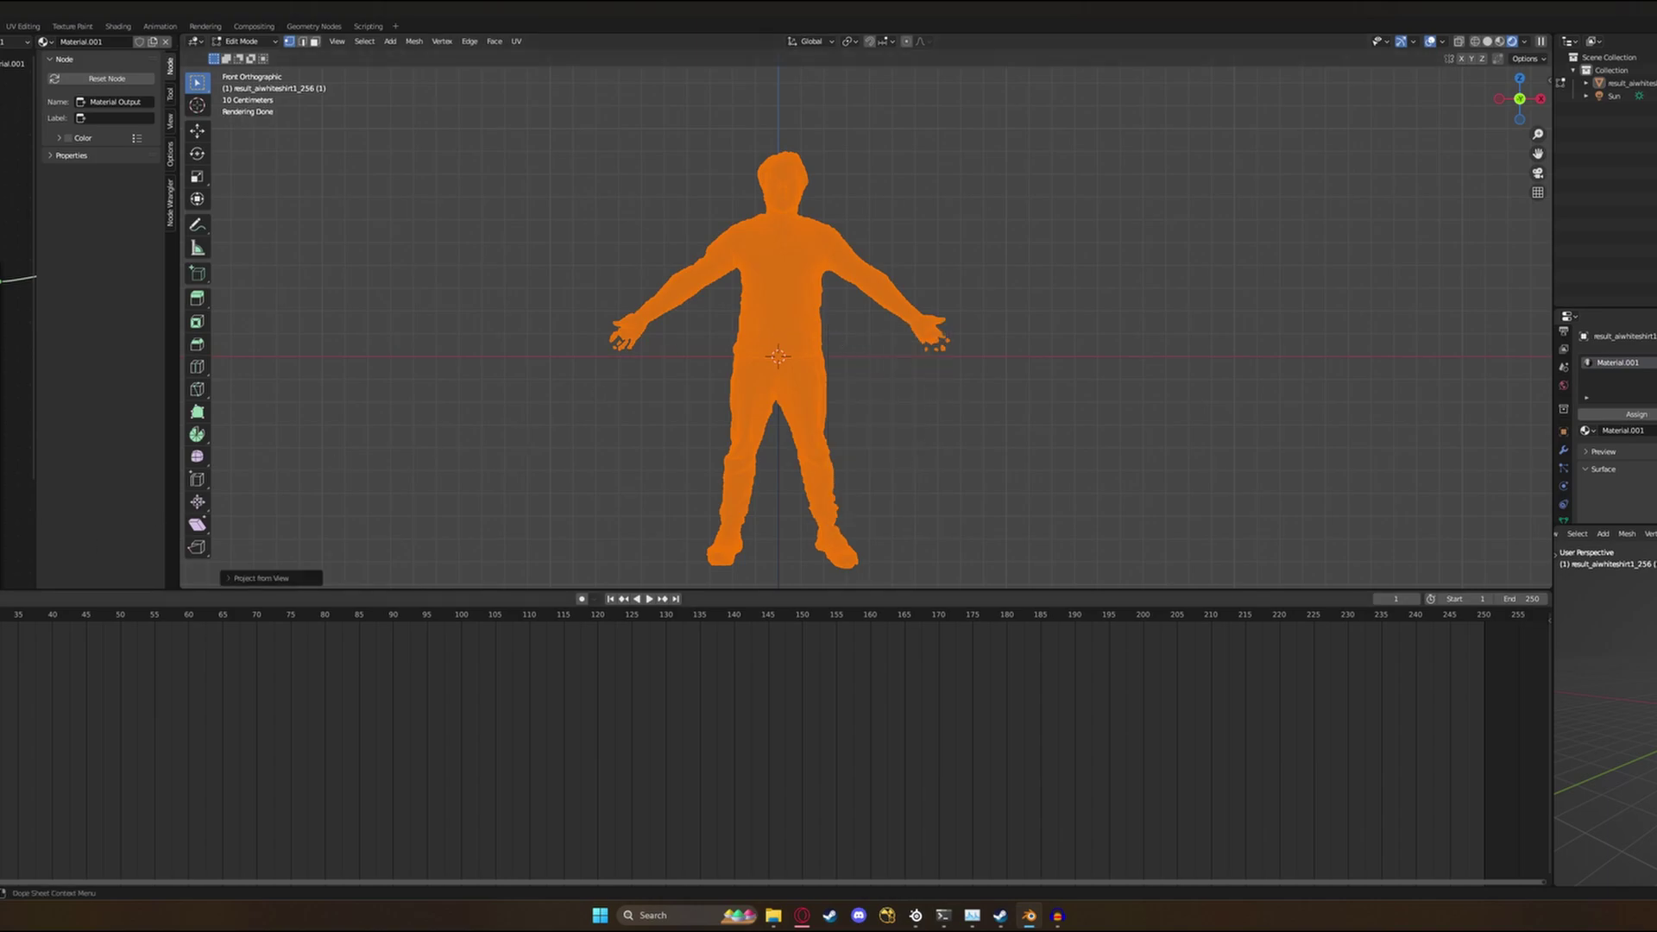
Change the timeline area to the UV Editor and examine the projected UVs over aiwhiteshirt1.png.
click(2, 599)
click(1, 663)
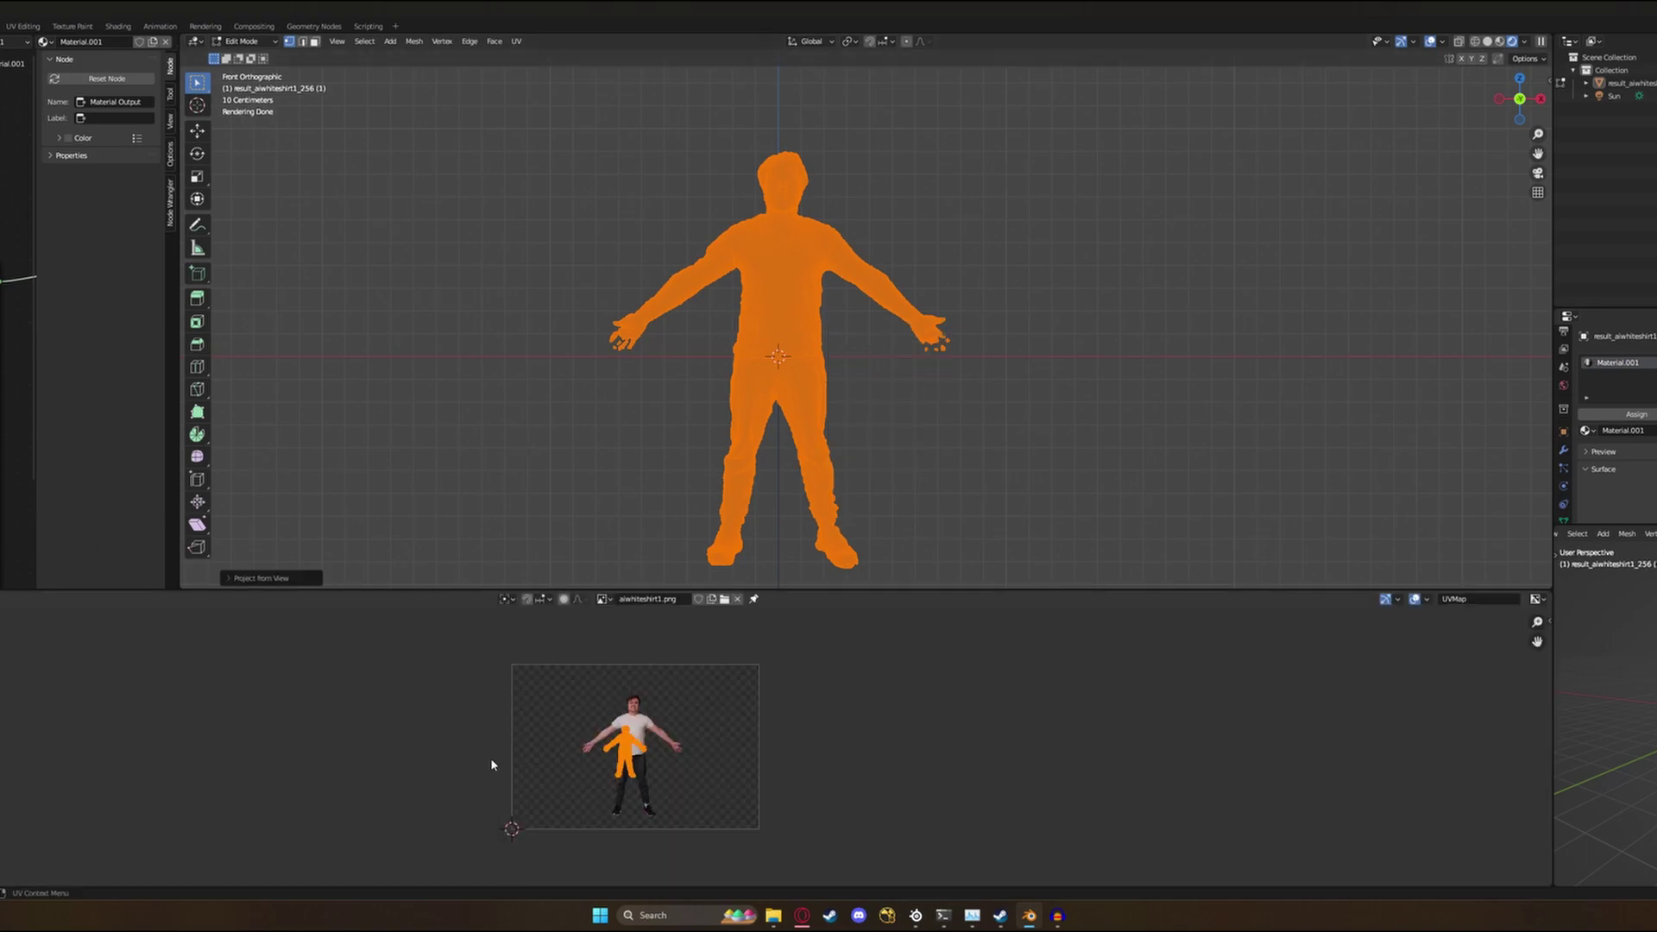
scroll(633, 763, up, 7)
scroll(630, 751, down, 8)
scroll(596, 704, up, 7)
scroll(609, 708, down, 1)
scroll(621, 750, up, 2)
scroll(630, 776, down, 5)
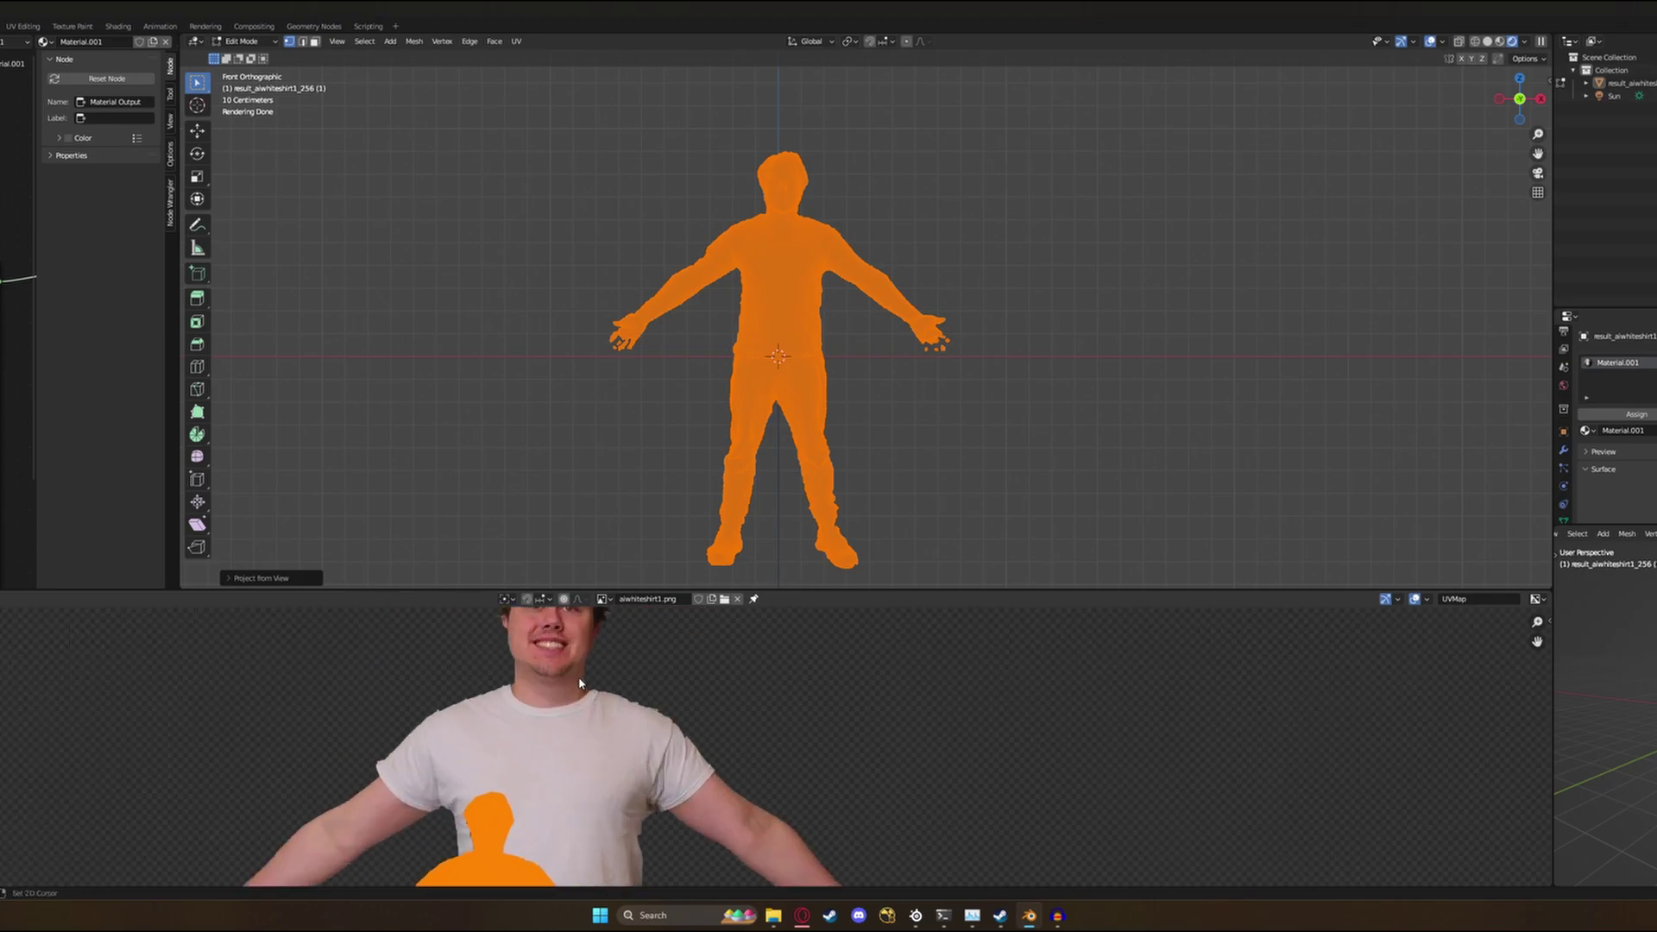
Scale up the projected UVs and move them onto the person in aiwhiteshirt1.png.
scroll(614, 736, down, 4)
scroll(643, 740, up, 8)
scroll(638, 739, down, 6)
key(s)
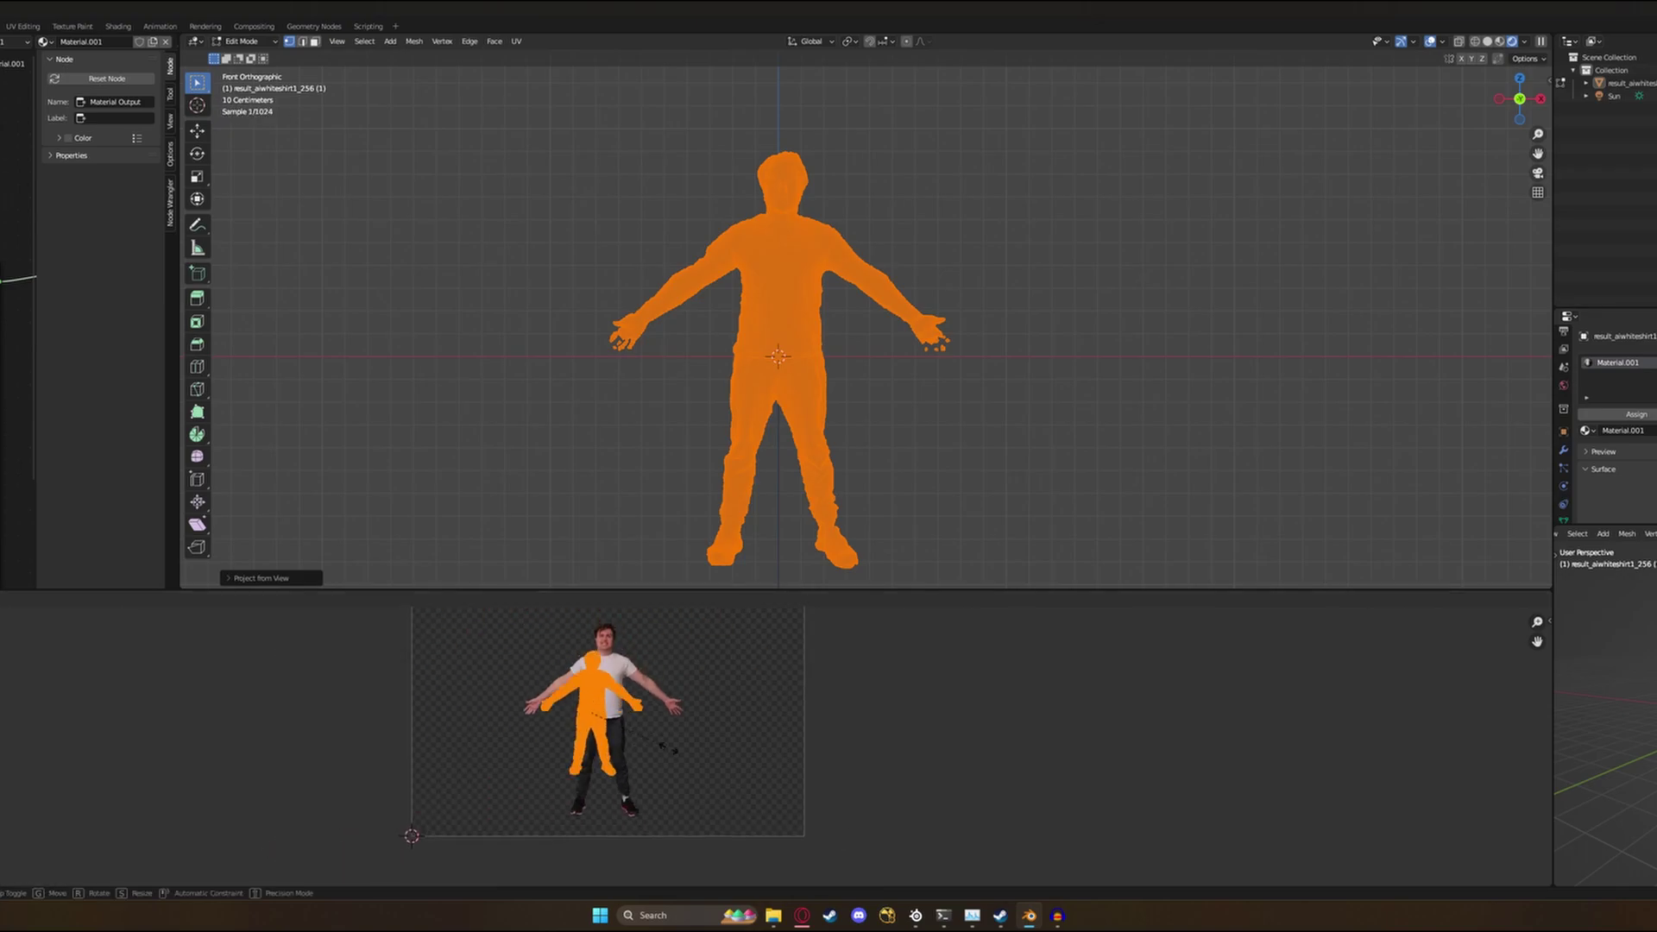
click(698, 761)
scroll(643, 732, up, 2)
key(g)
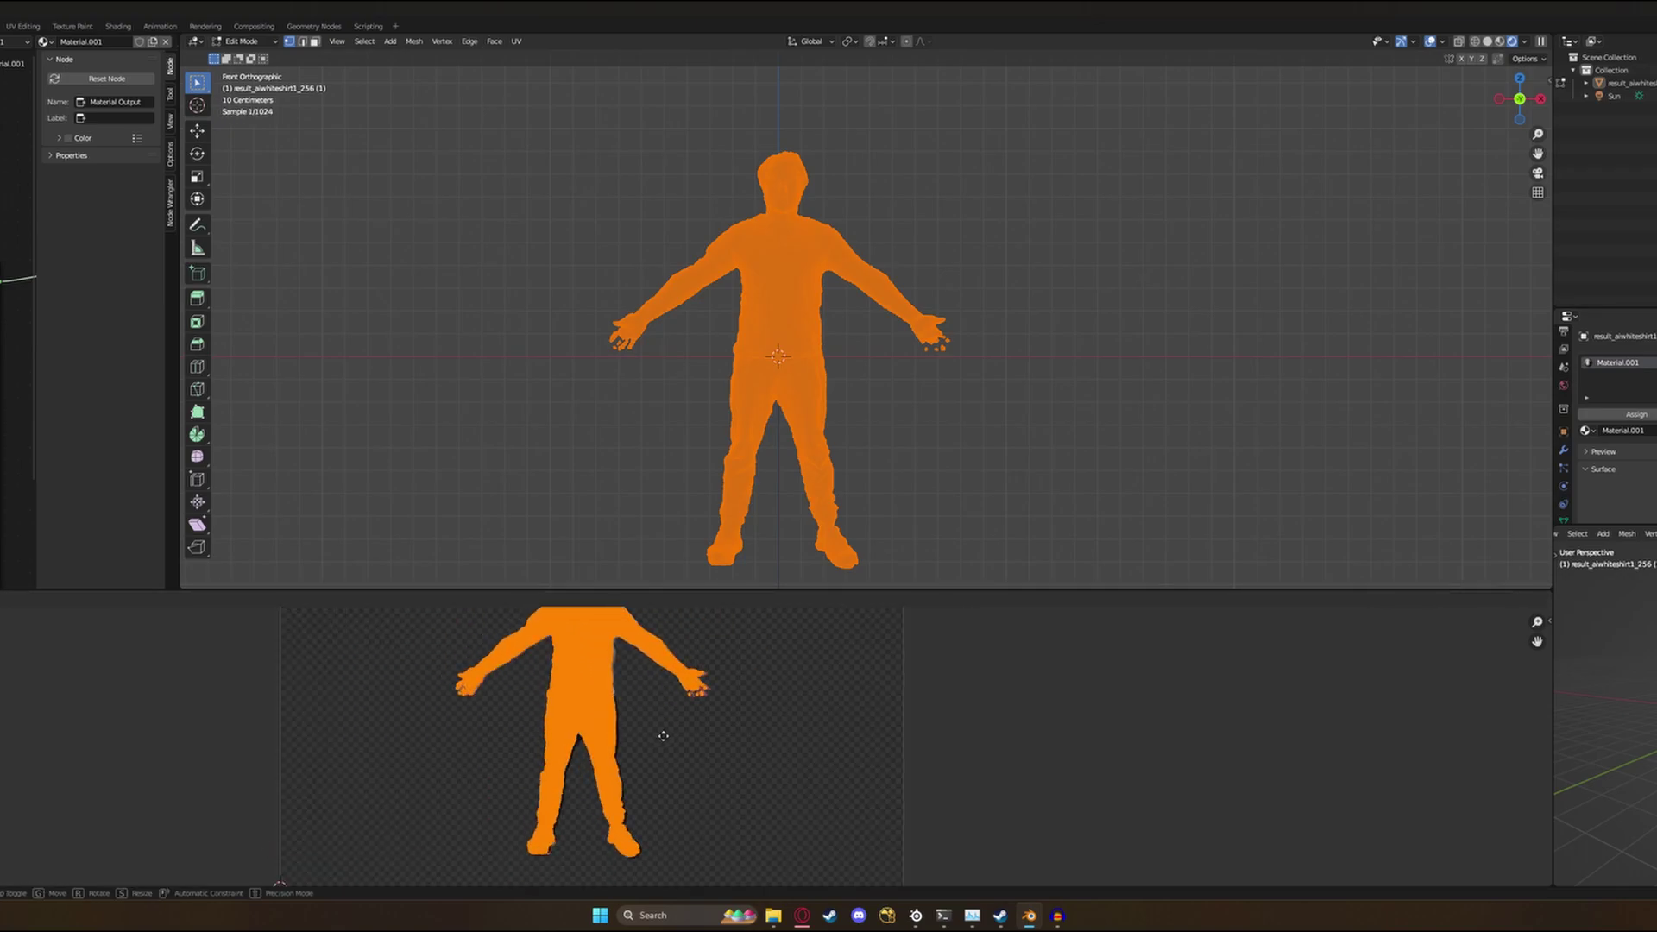
click(666, 740)
Examine how the projected UVs line up with the feet, arms and head in aiwhiteshirt1.png.
scroll(665, 740, up, 6)
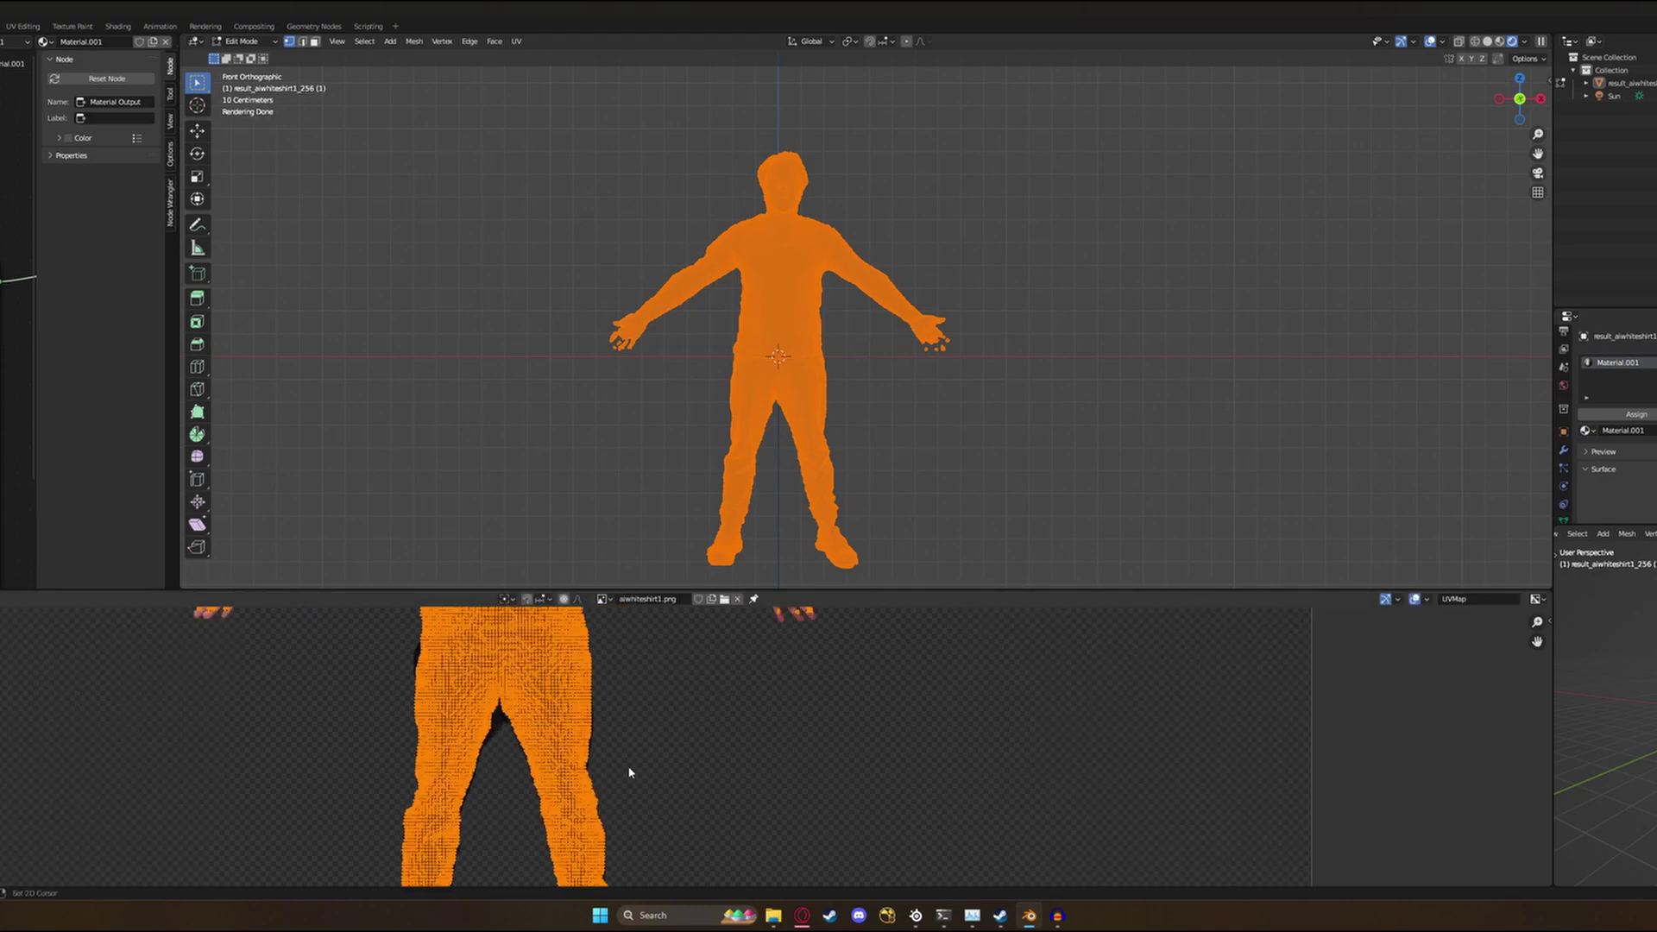
middle_drag(696, 765, 670, 577)
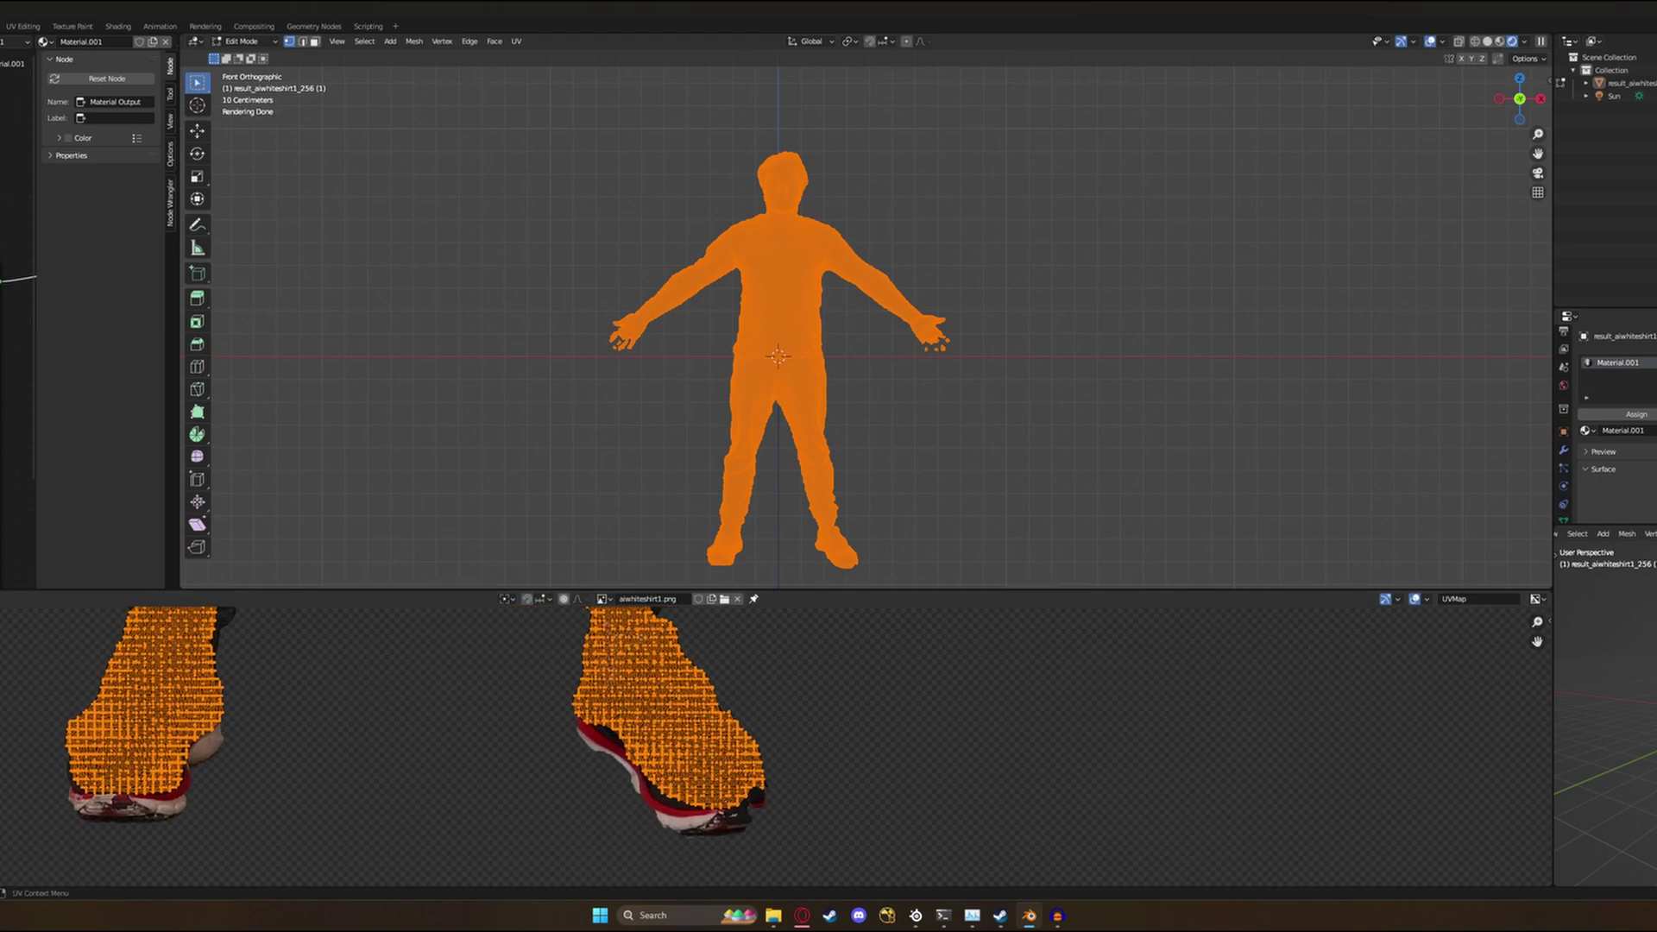
key(g)
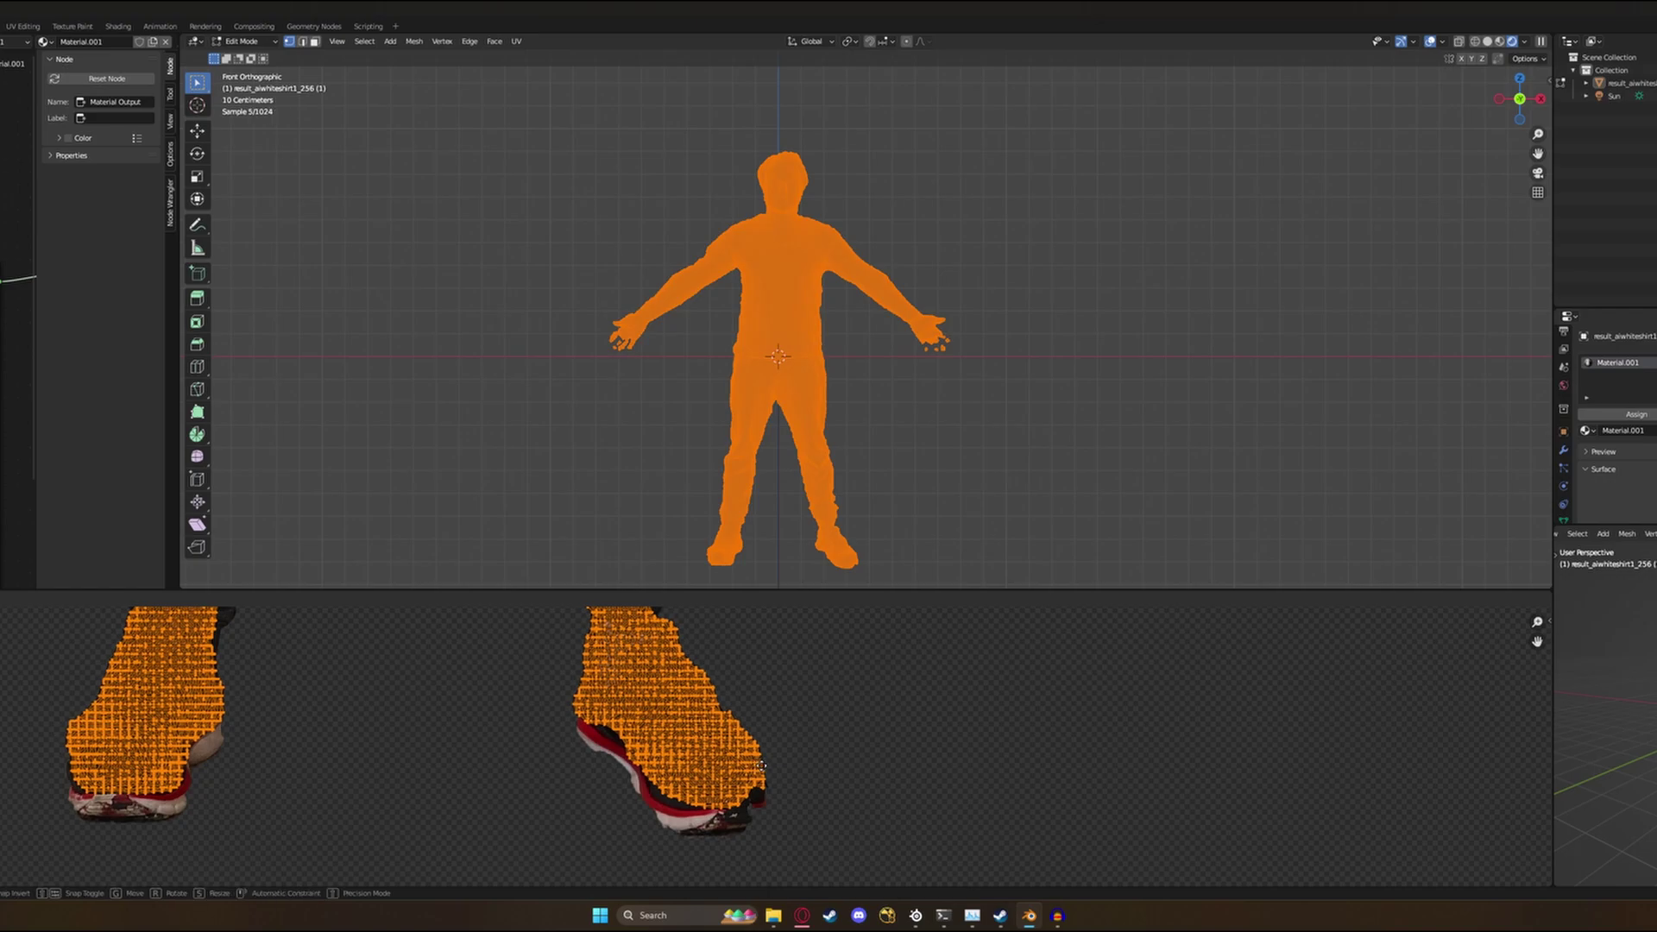
key(Escape)
scroll(687, 659, down, 4)
middle_drag(687, 660, 676, 703)
scroll(744, 799, up, 5)
middle_drag(745, 798, 673, 777)
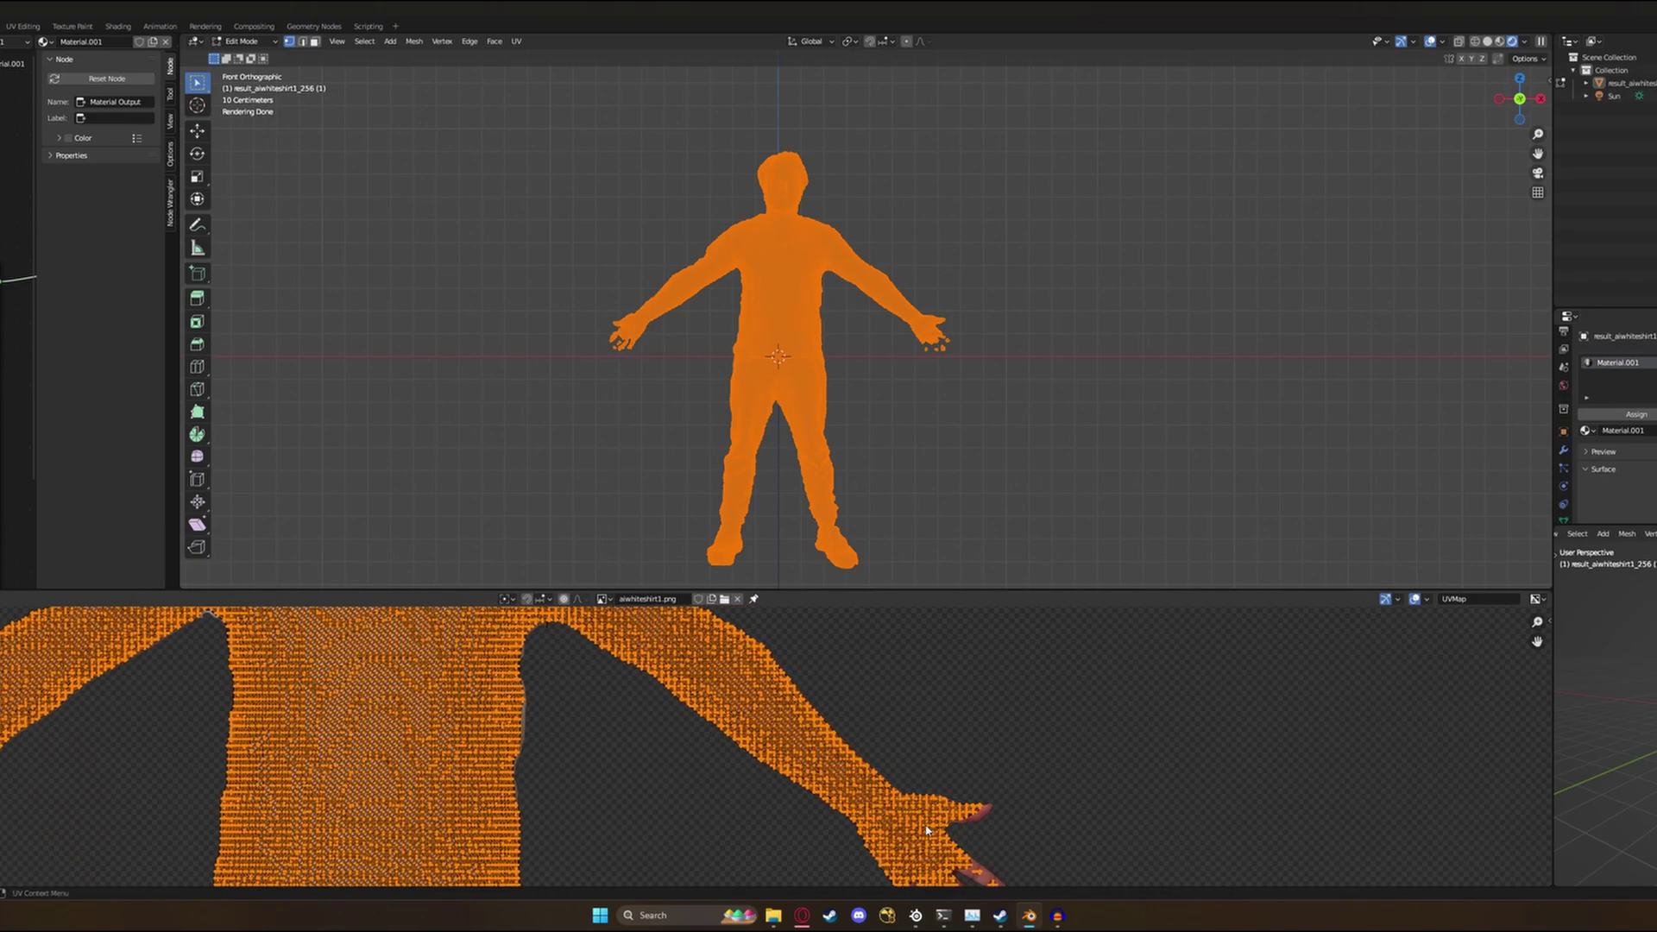
scroll(673, 776, down, 3)
scroll(634, 770, up, 2)
scroll(634, 771, up, 2)
scroll(634, 770, down, 2)
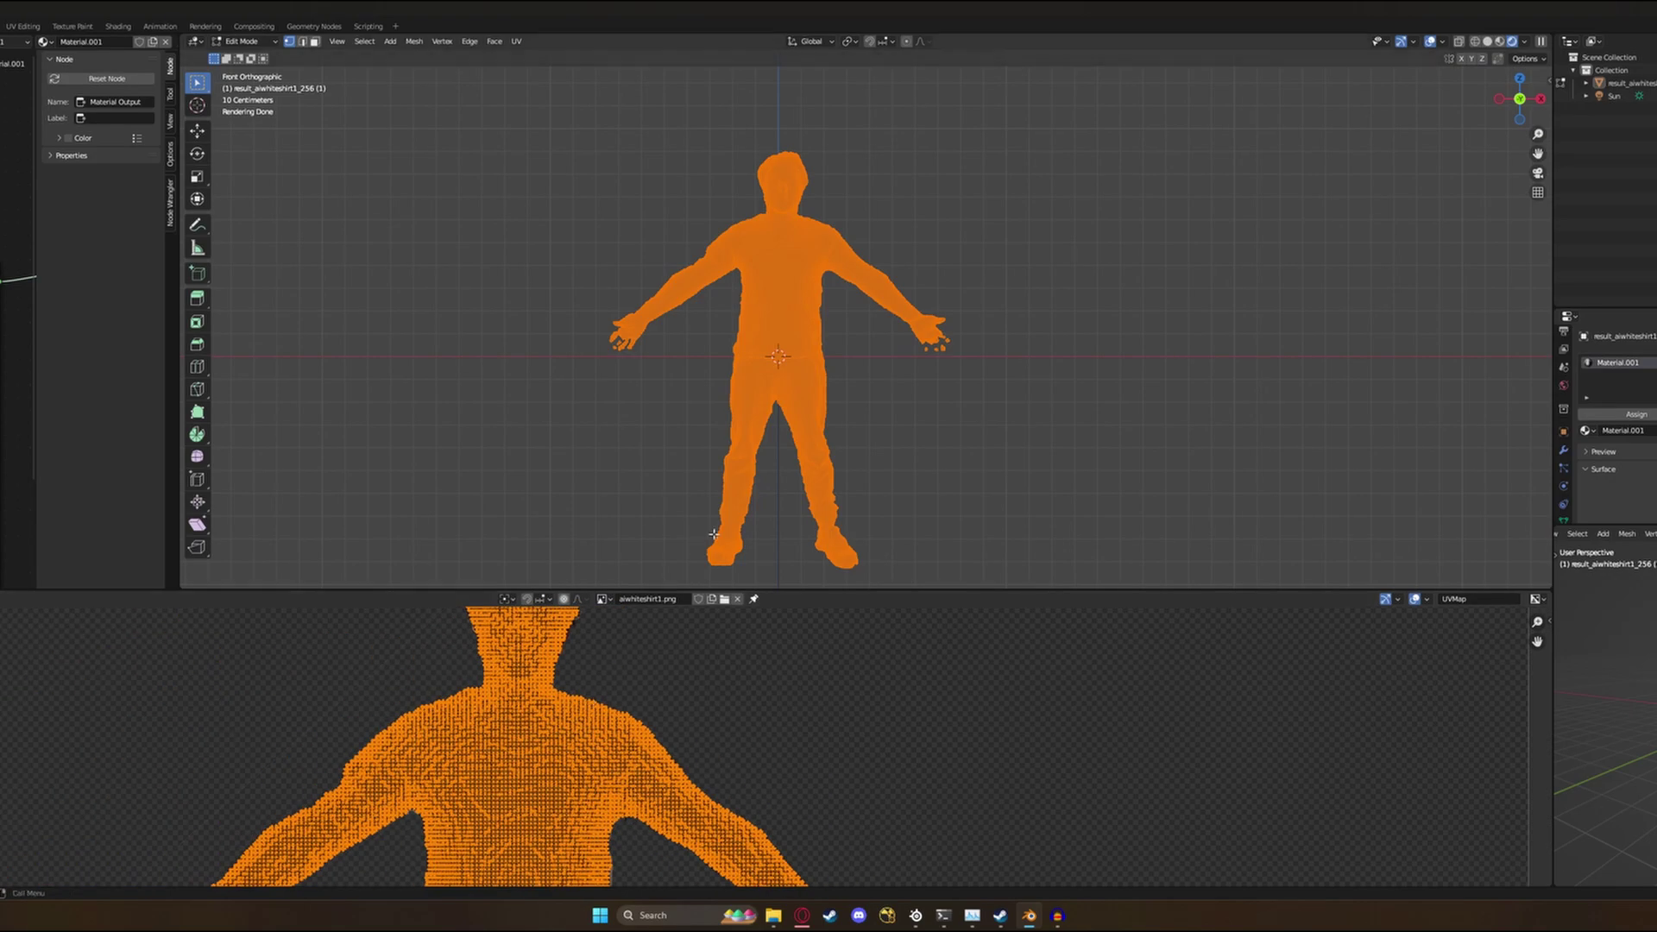
scroll(832, 414, up, 3)
Leave Edit Mode and examine the projected texture on the figure's head, shoulders and arms from several angles.
key(Tab)
middle_drag(833, 407, 870, 396)
scroll(869, 411, up, 3)
scroll(743, 371, down, 3)
scroll(807, 400, up, 2)
scroll(725, 344, up, 3)
scroll(929, 339, up, 4)
scroll(817, 369, down, 5)
scroll(817, 369, down, 5)
scroll(870, 400, up, 6)
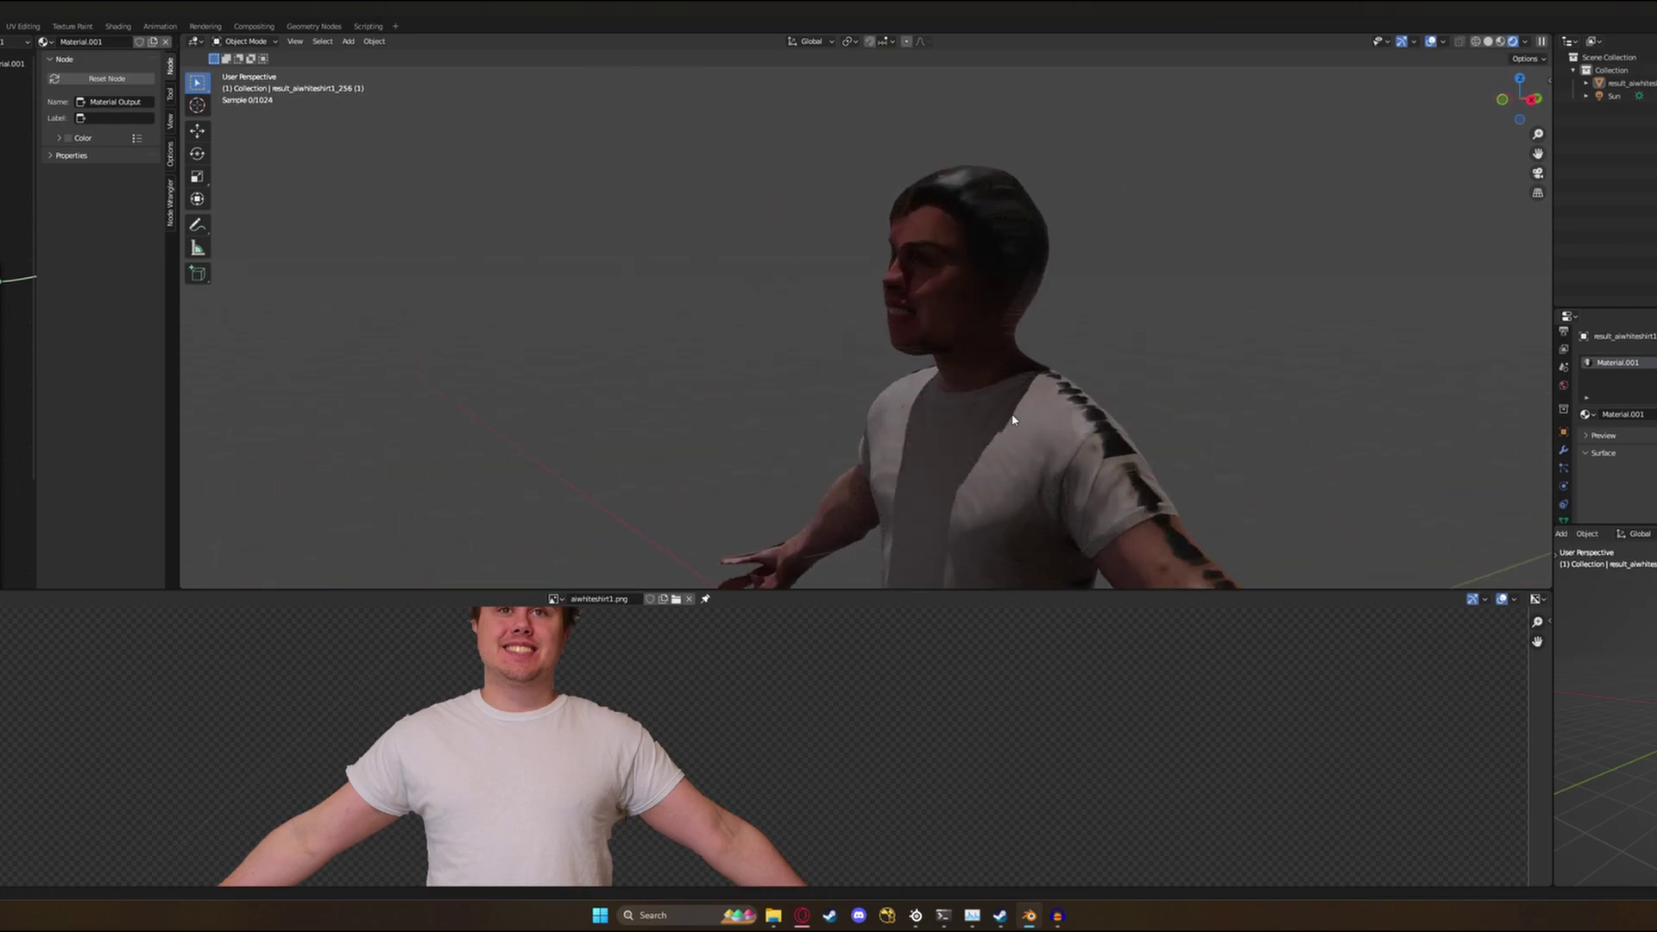
scroll(796, 365, down, 6)
middle_drag(757, 373, 860, 392)
scroll(874, 399, up, 6)
scroll(876, 406, down, 6)
scroll(716, 691, down, 5)
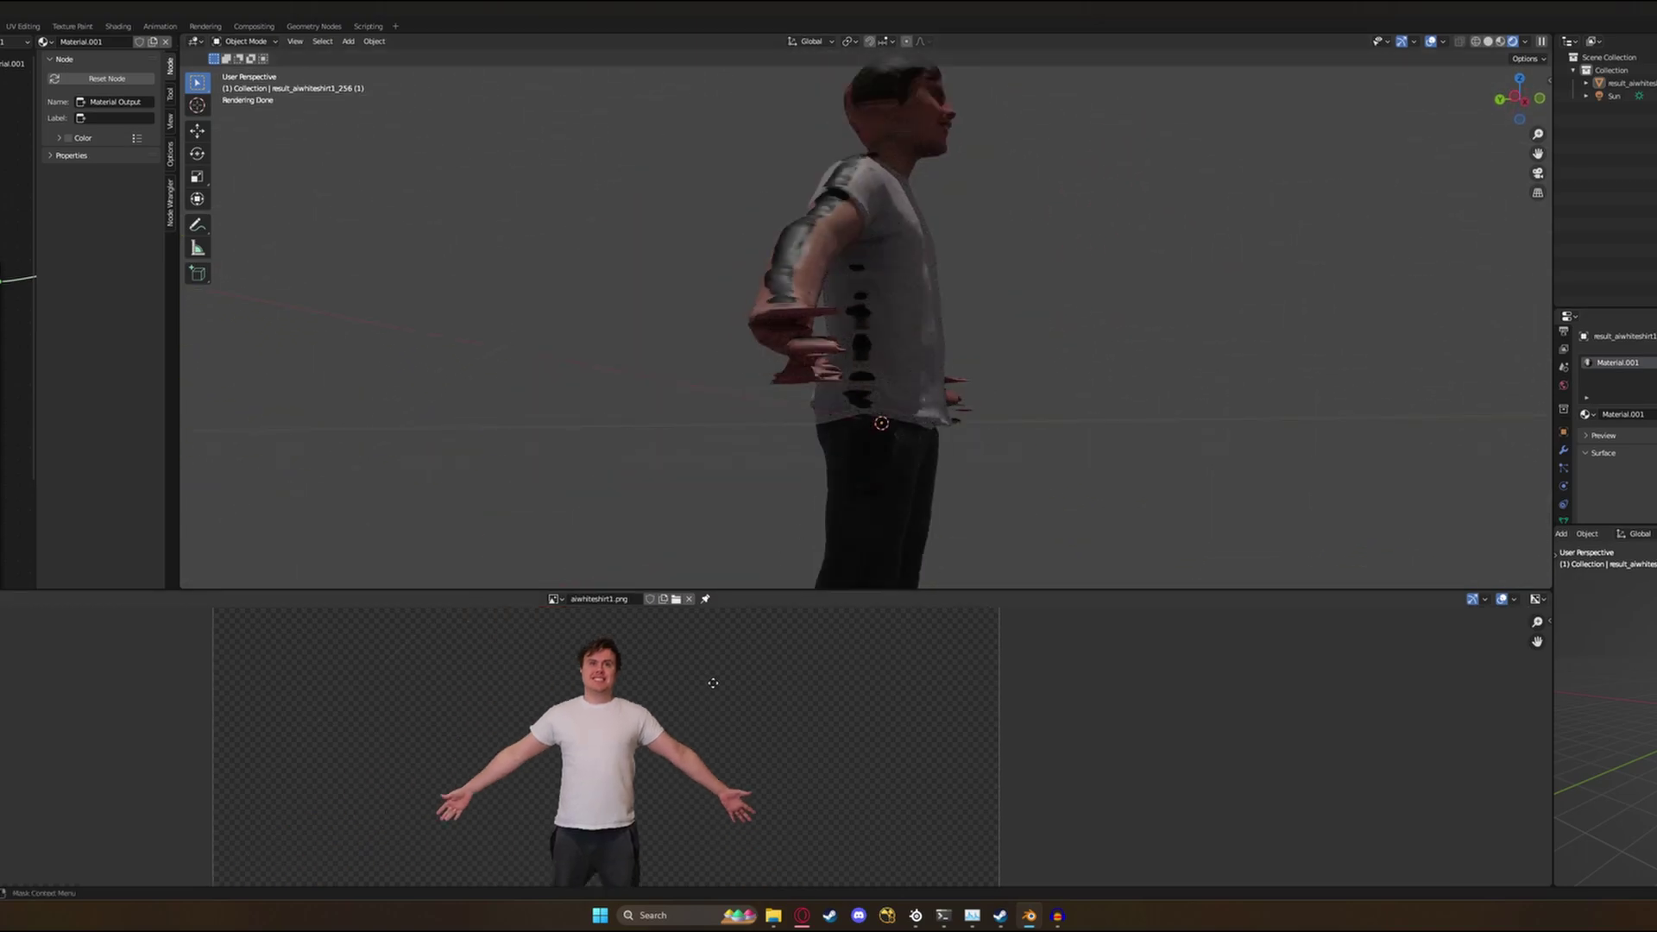
Re-enter Edit Mode and finely rescale the whole UV layout to fit the arms in aiwhiteshirt1.png.
scroll(784, 706, up, 8)
key(Tab)
scroll(898, 739, up, 8)
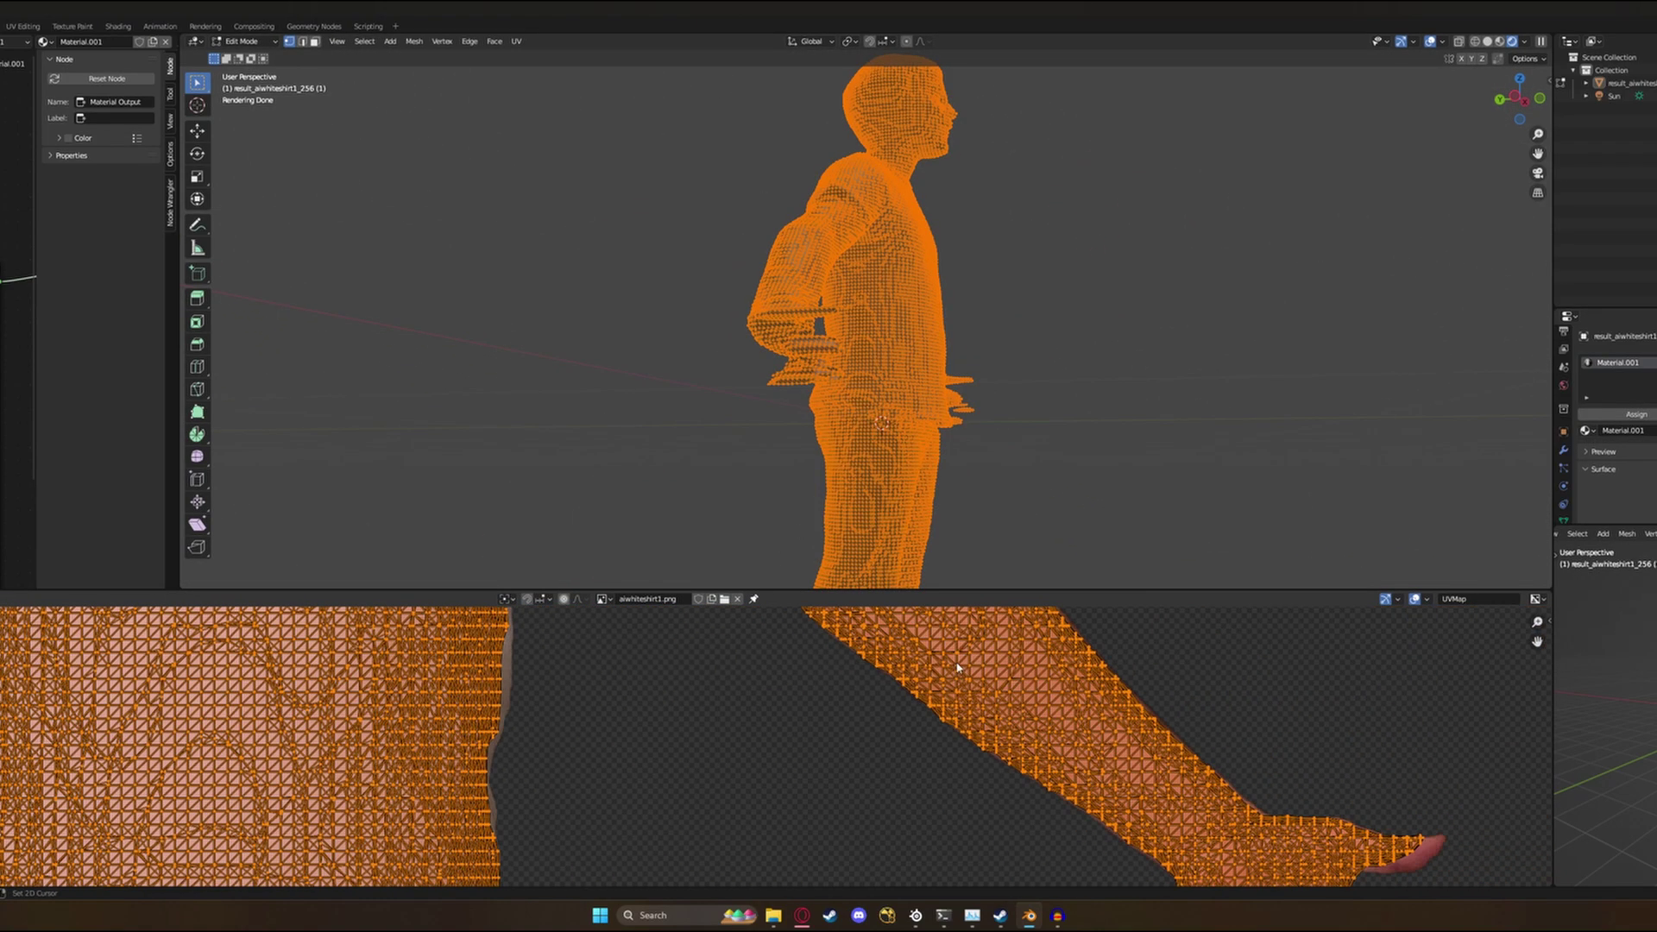
scroll(895, 740, down, 10)
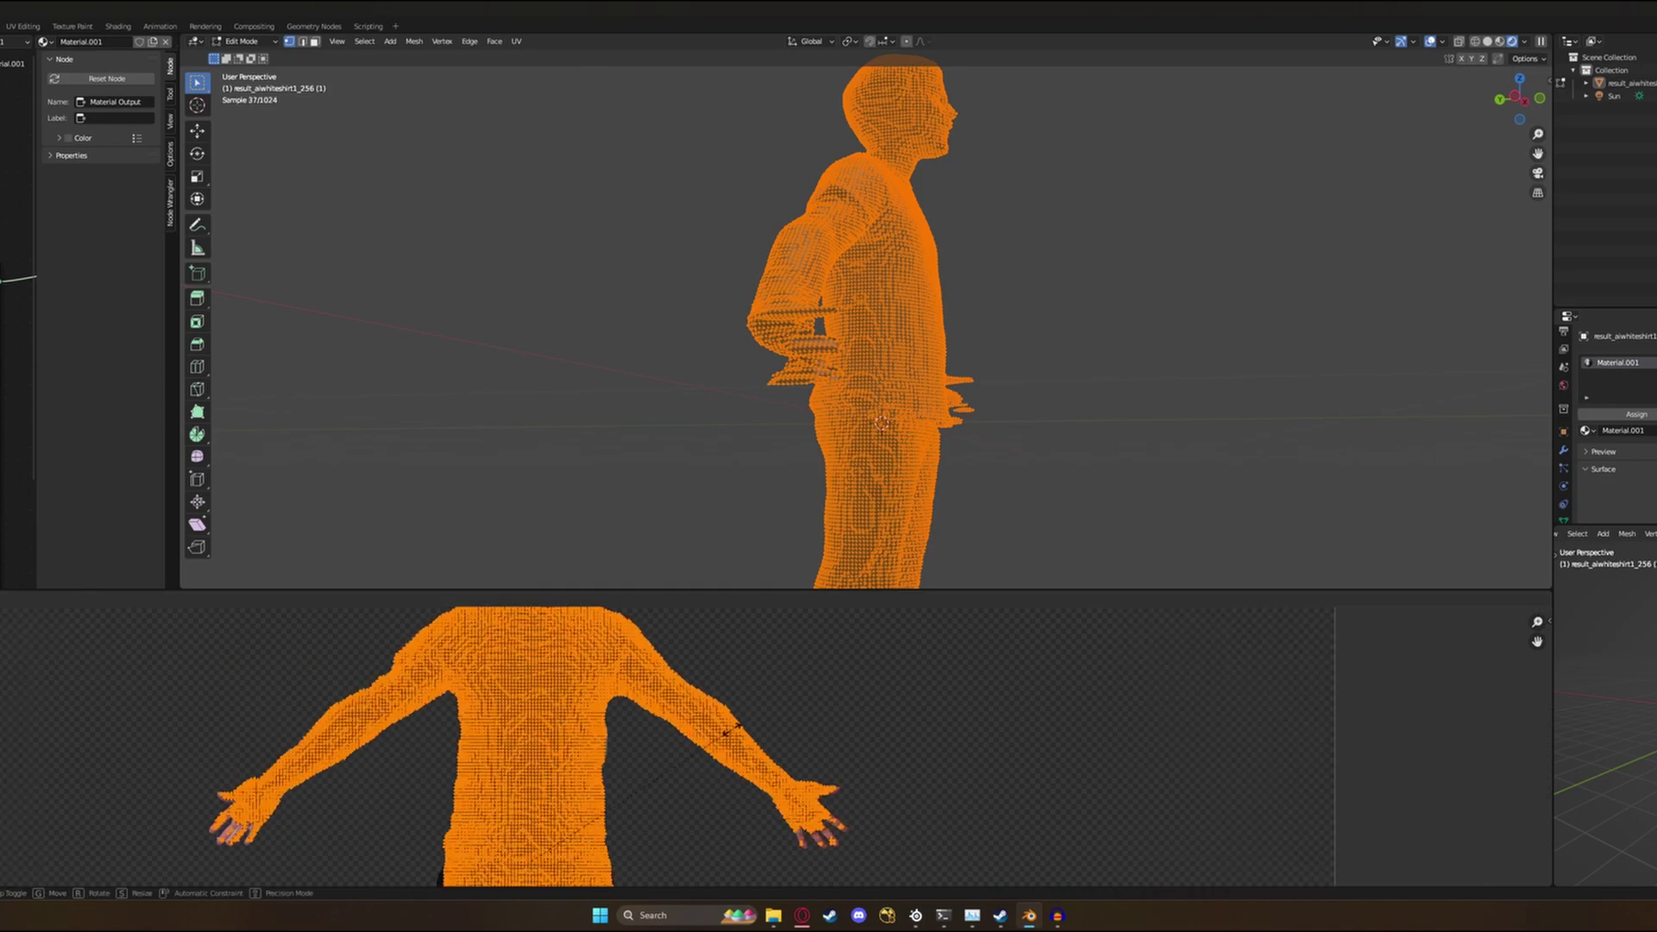
scroll(720, 739, up, 2)
scroll(716, 747, down, 2)
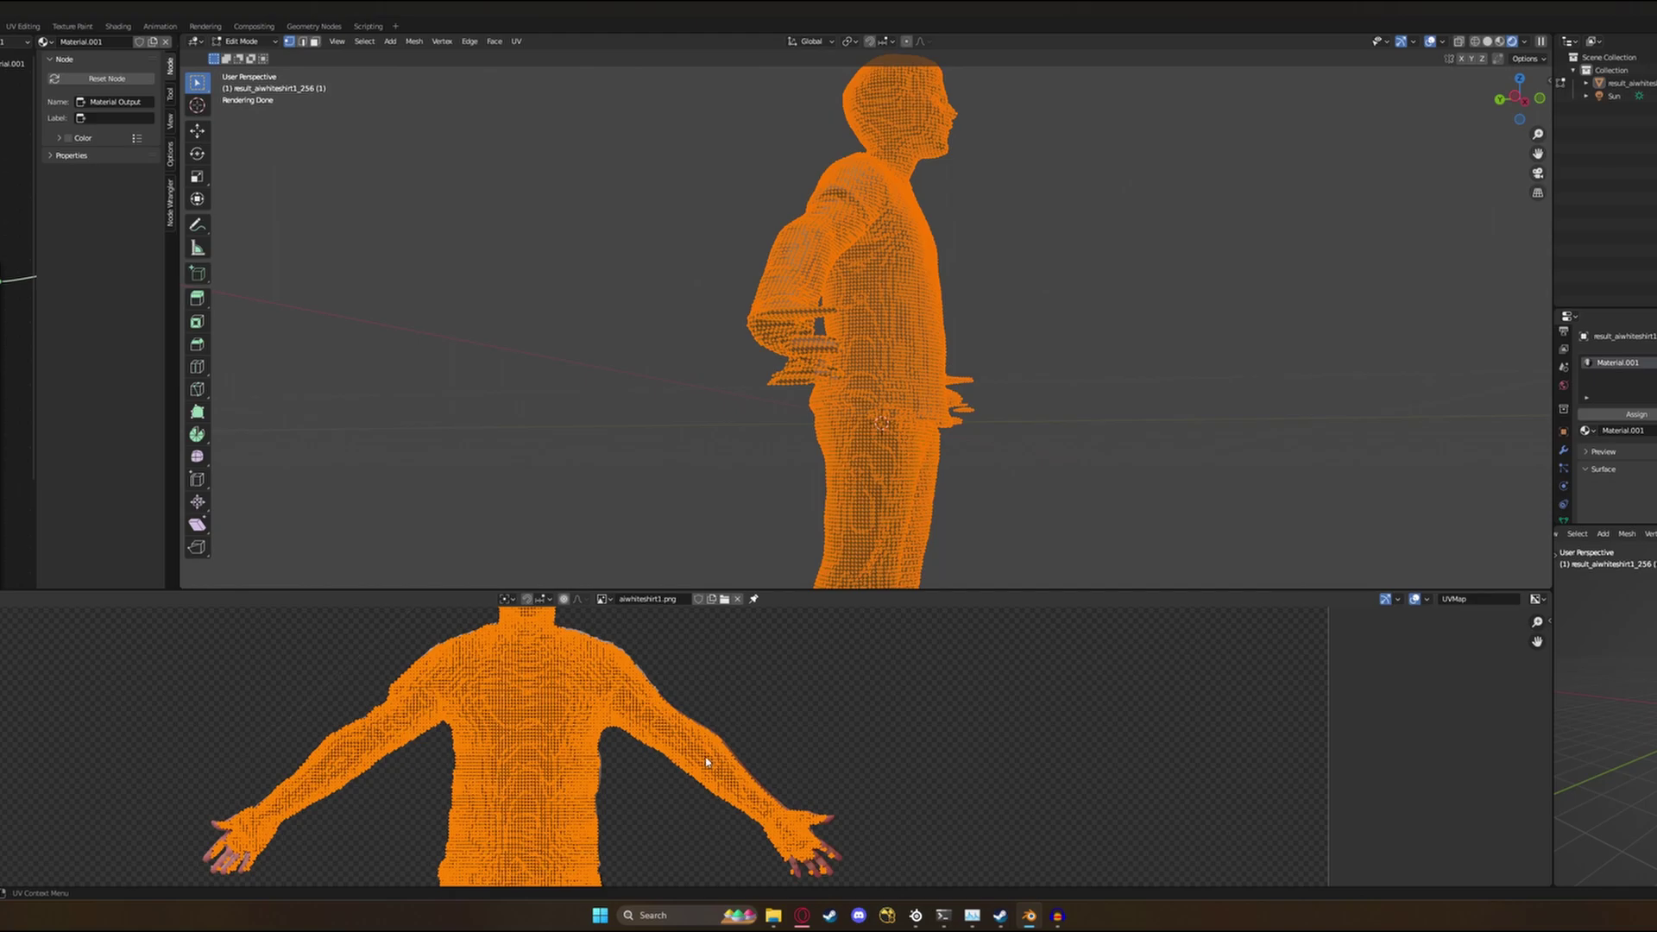
key(s)
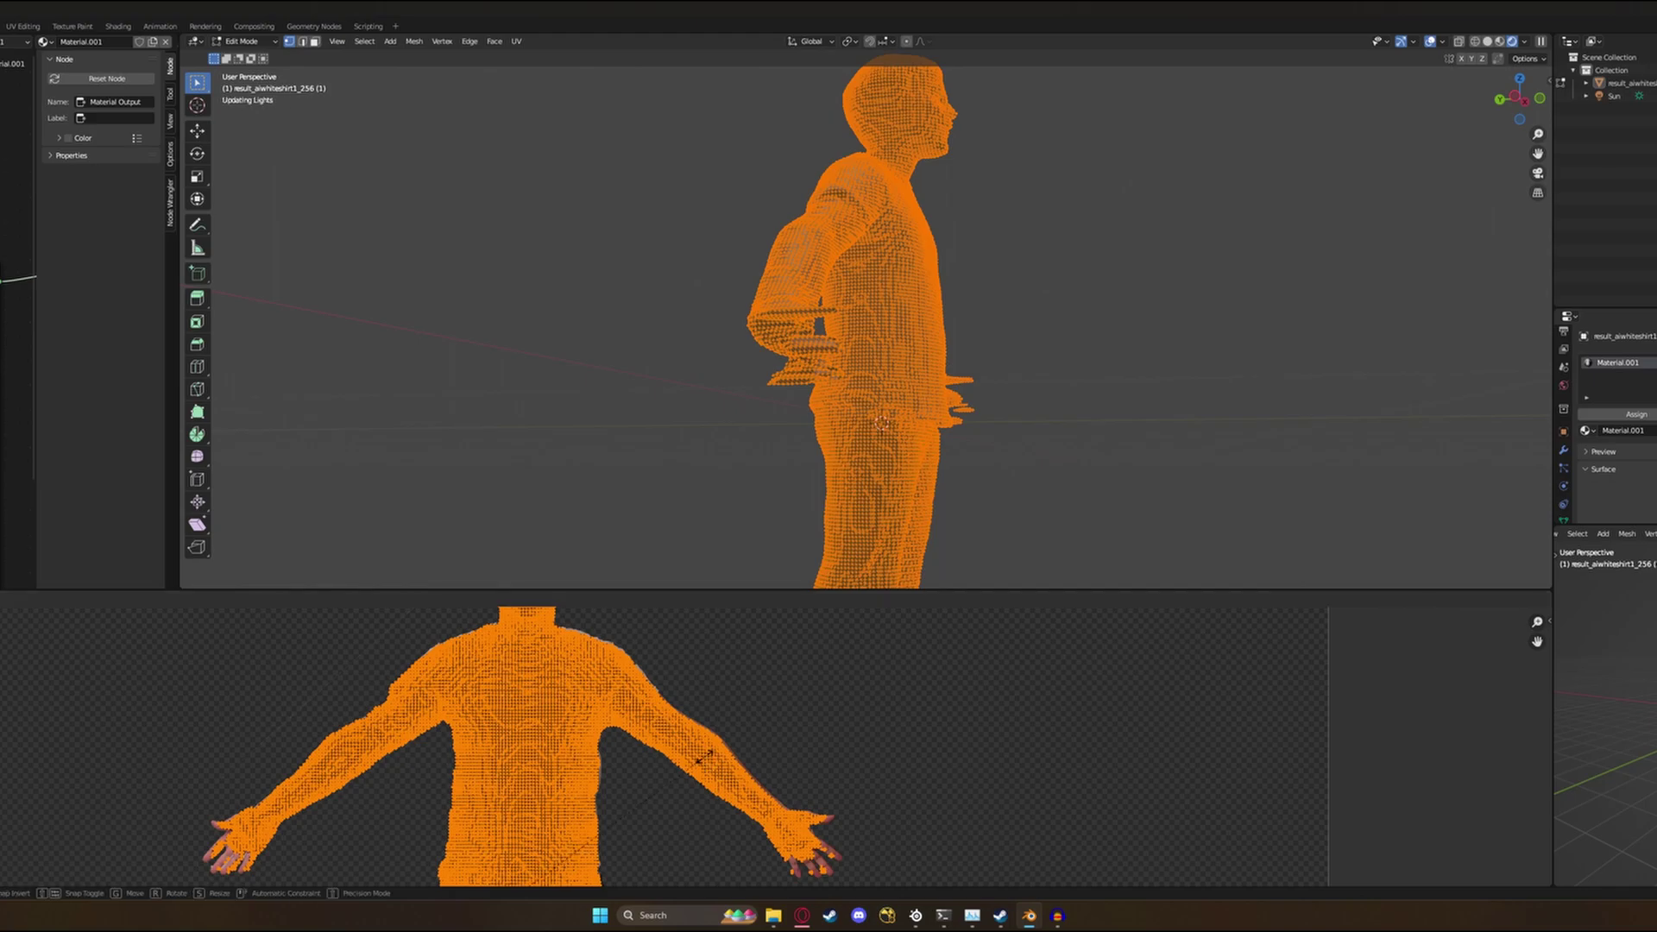
click(710, 757)
Hide the viewport overlays and readjust the UV scale while checking the texture on the figure's arm.
key(Tab)
middle_drag(762, 465, 854, 403)
scroll(855, 403, up, 4)
key(Tab)
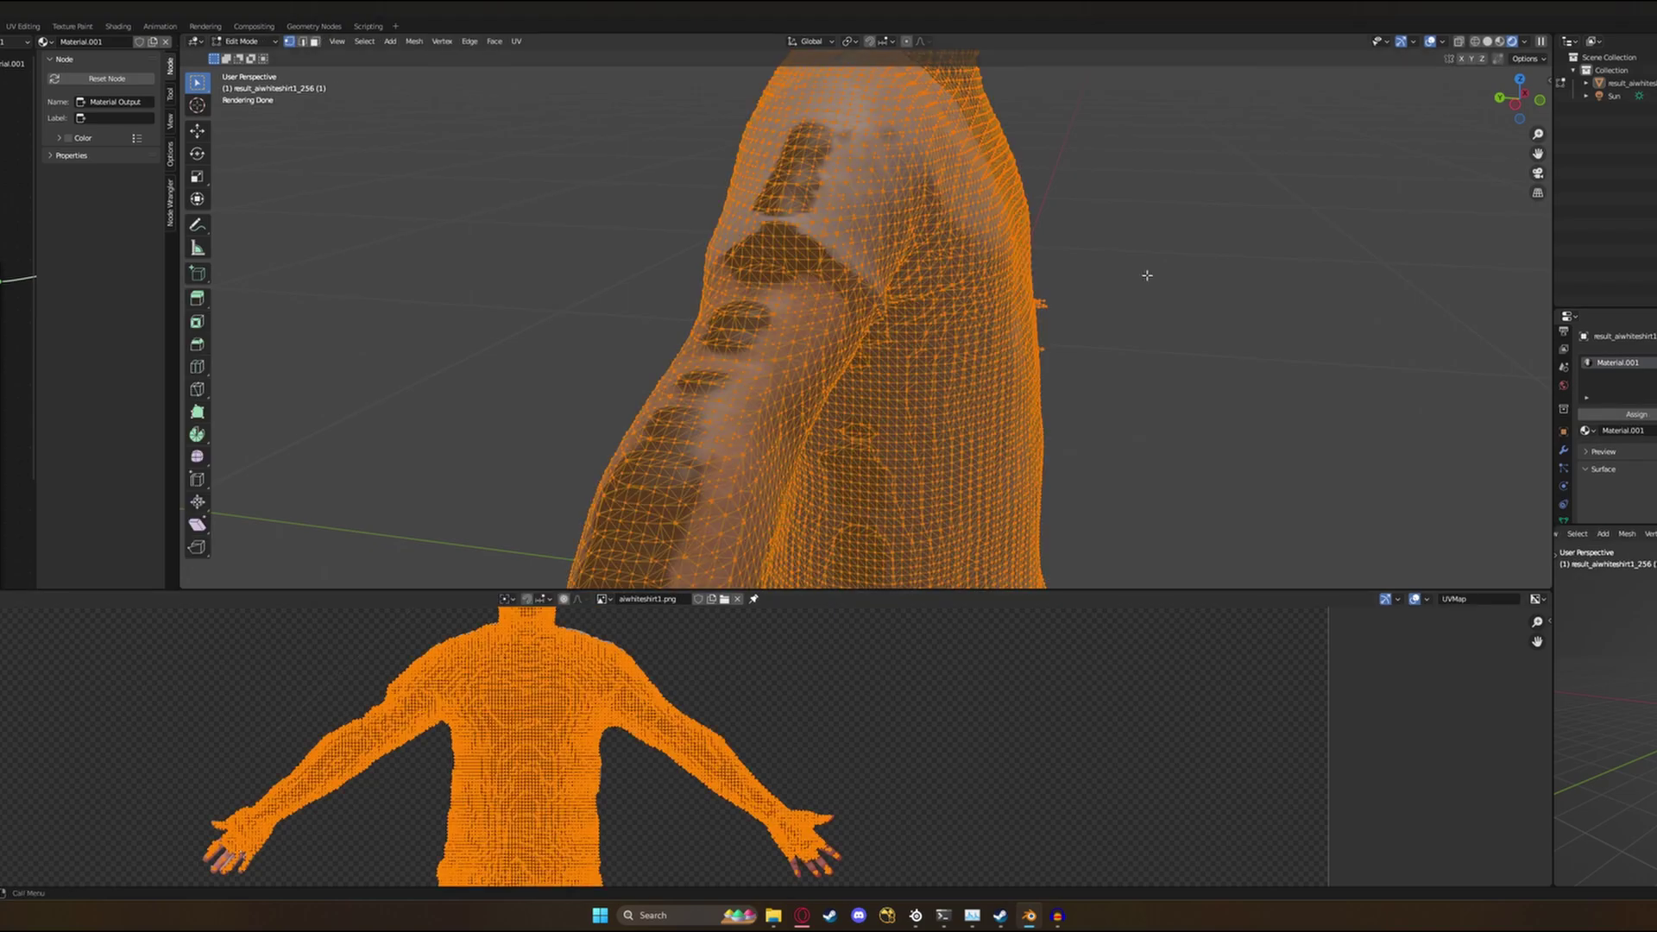
click(1430, 41)
scroll(798, 710, down, 2)
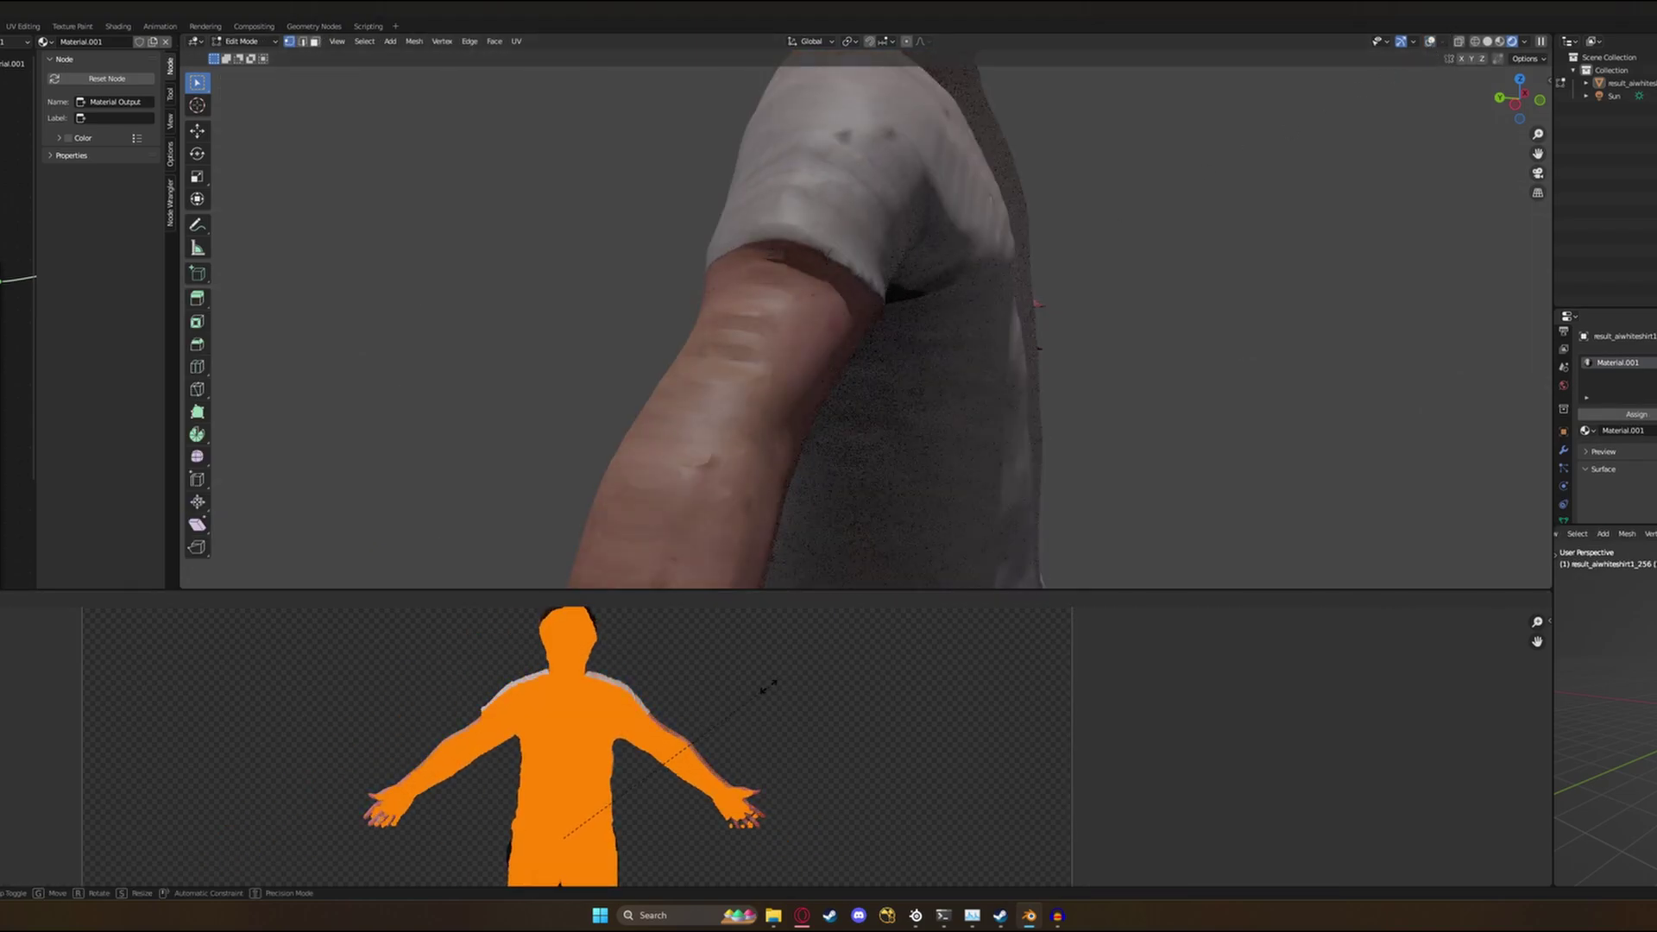
click(769, 687)
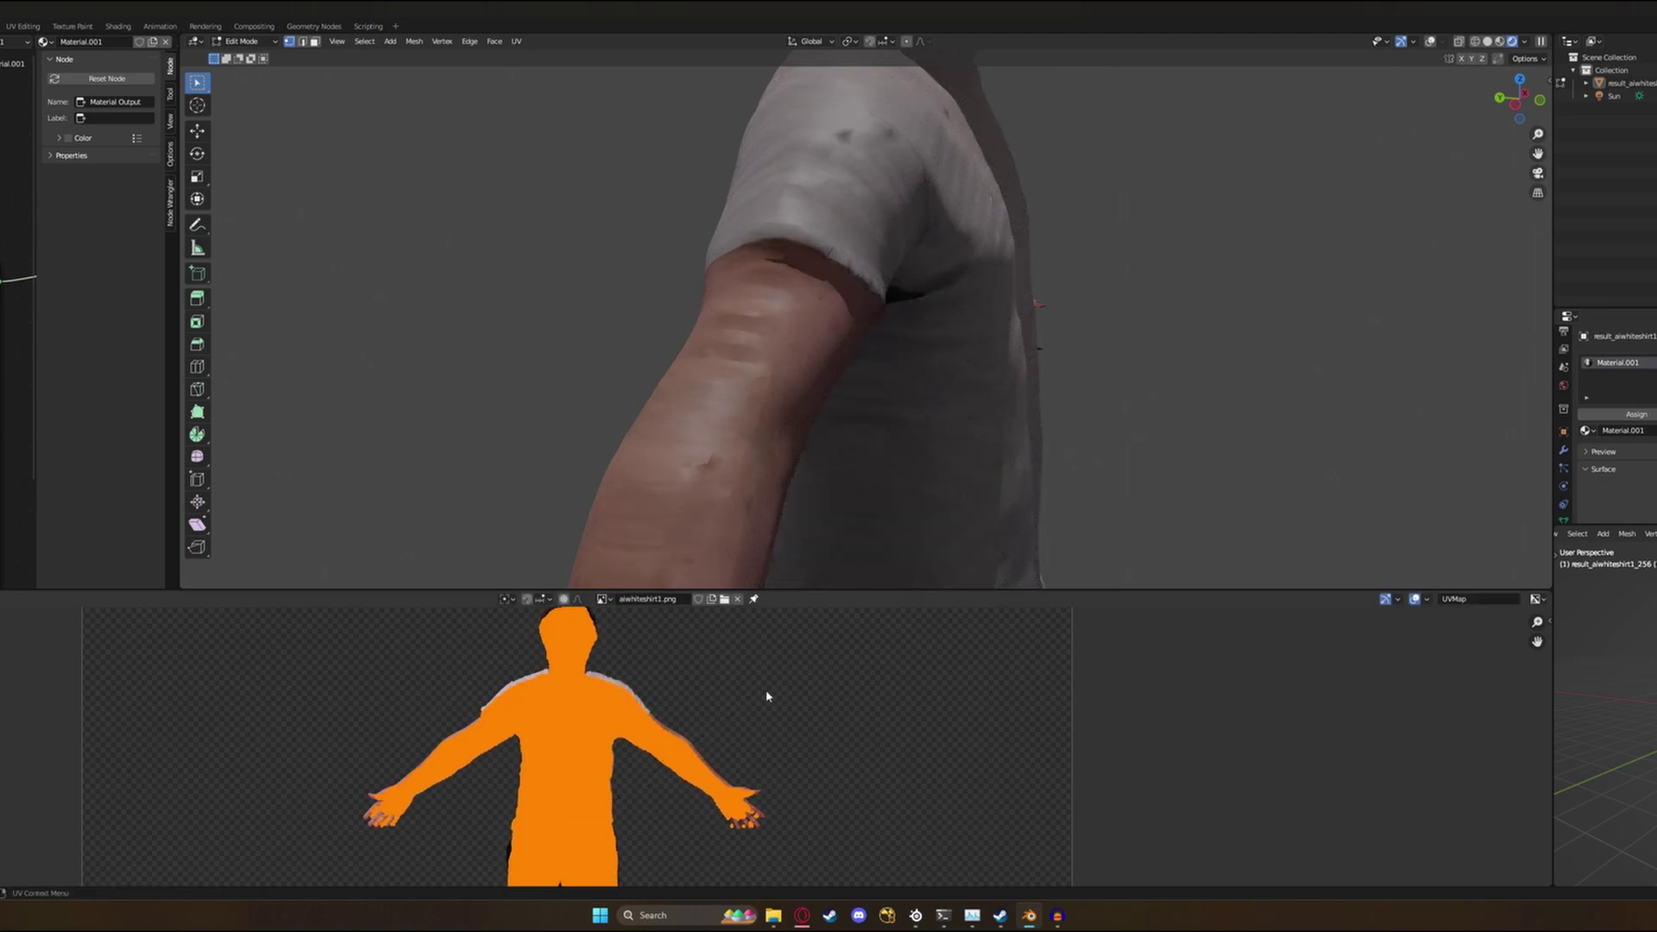
key(s)
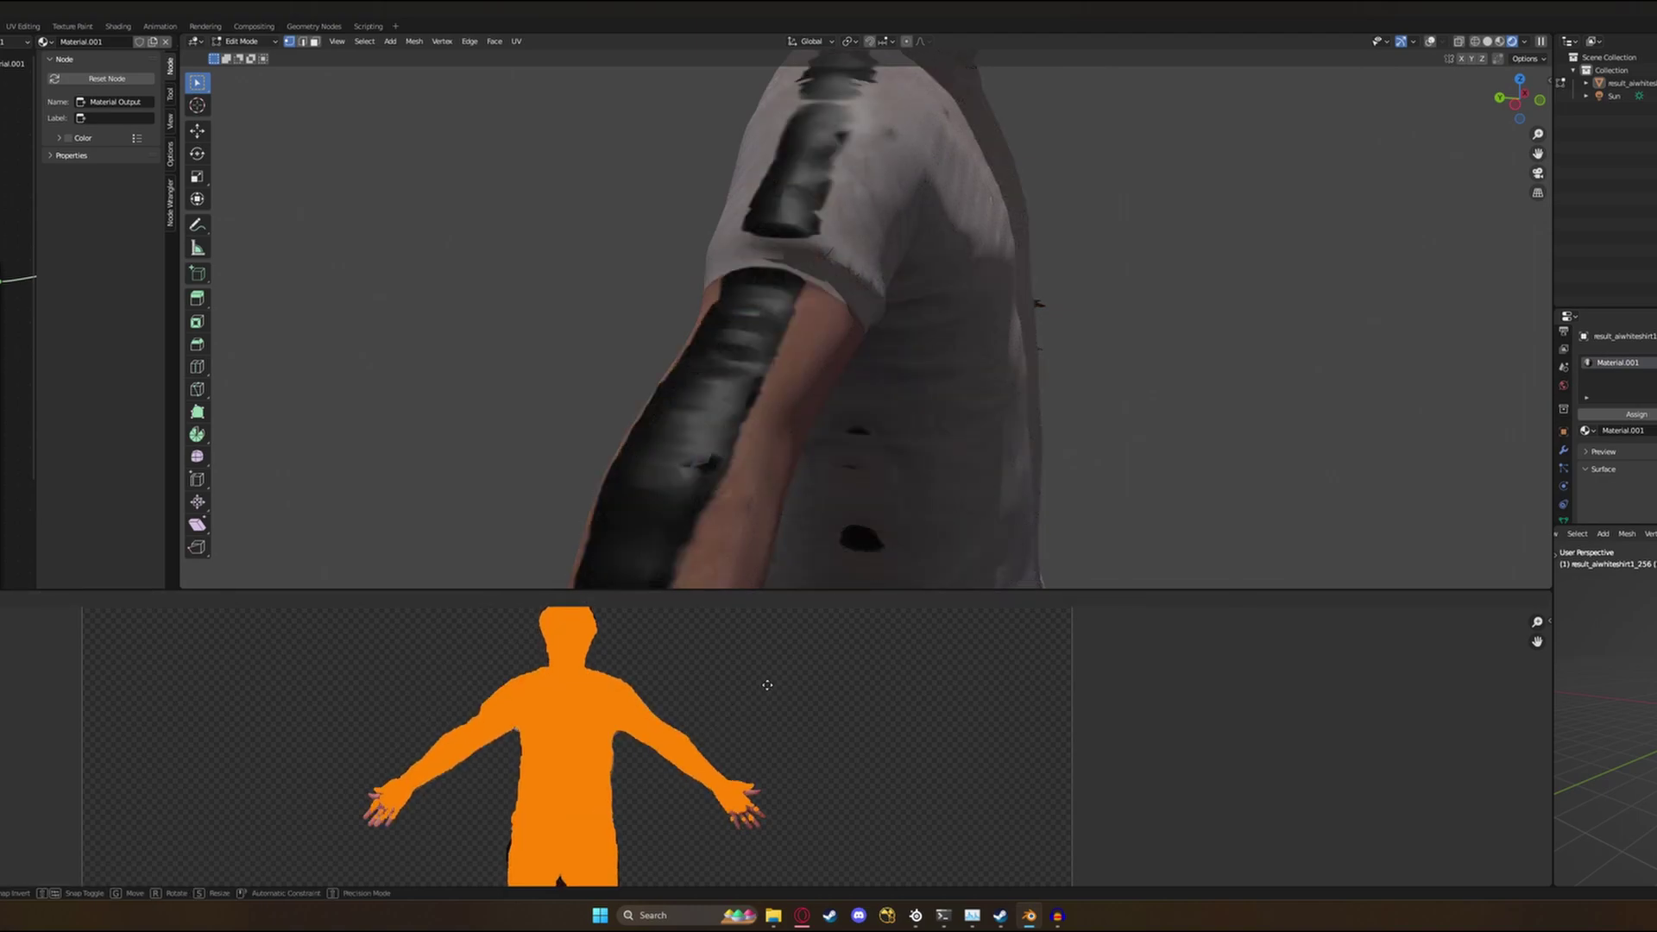
click(769, 688)
Examine the adjusted texture on the whole figure and close up on the face.
scroll(924, 431, down, 8)
middle_drag(936, 429, 815, 565)
scroll(866, 396, up, 3)
scroll(762, 428, up, 2)
scroll(762, 428, down, 8)
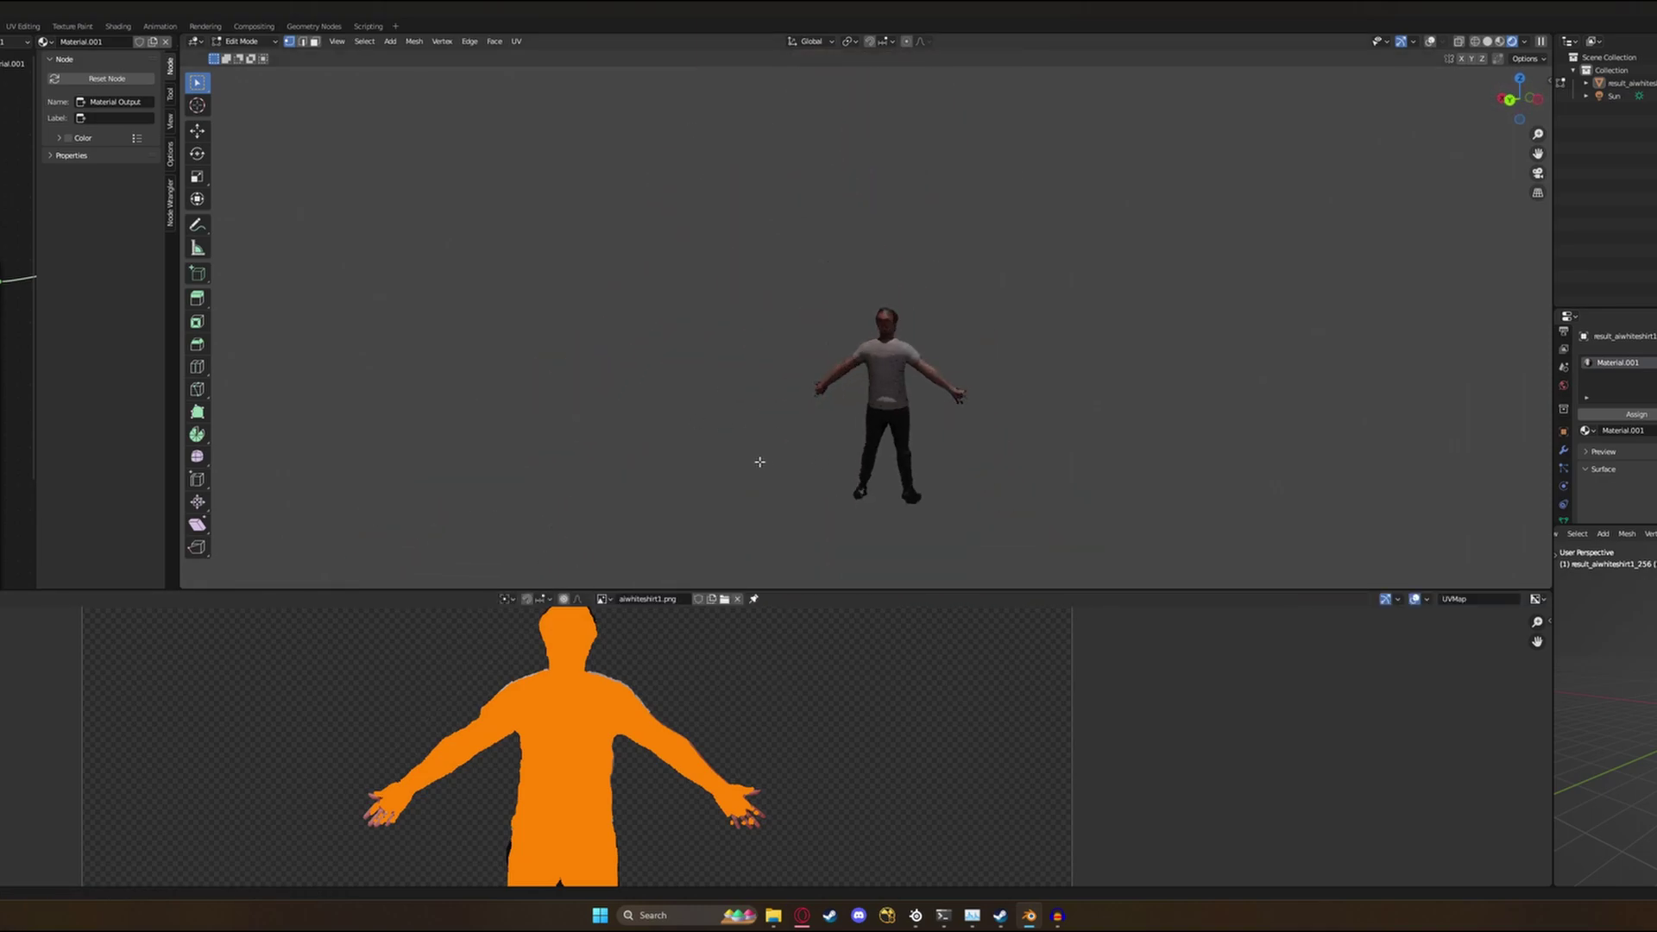
scroll(889, 452, up, 6)
middle_drag(872, 435, 831, 399)
scroll(895, 404, up, 5)
scroll(894, 423, down, 2)
scroll(893, 433, up, 3)
scroll(768, 428, down, 5)
scroll(830, 399, down, 2)
scroll(831, 398, up, 8)
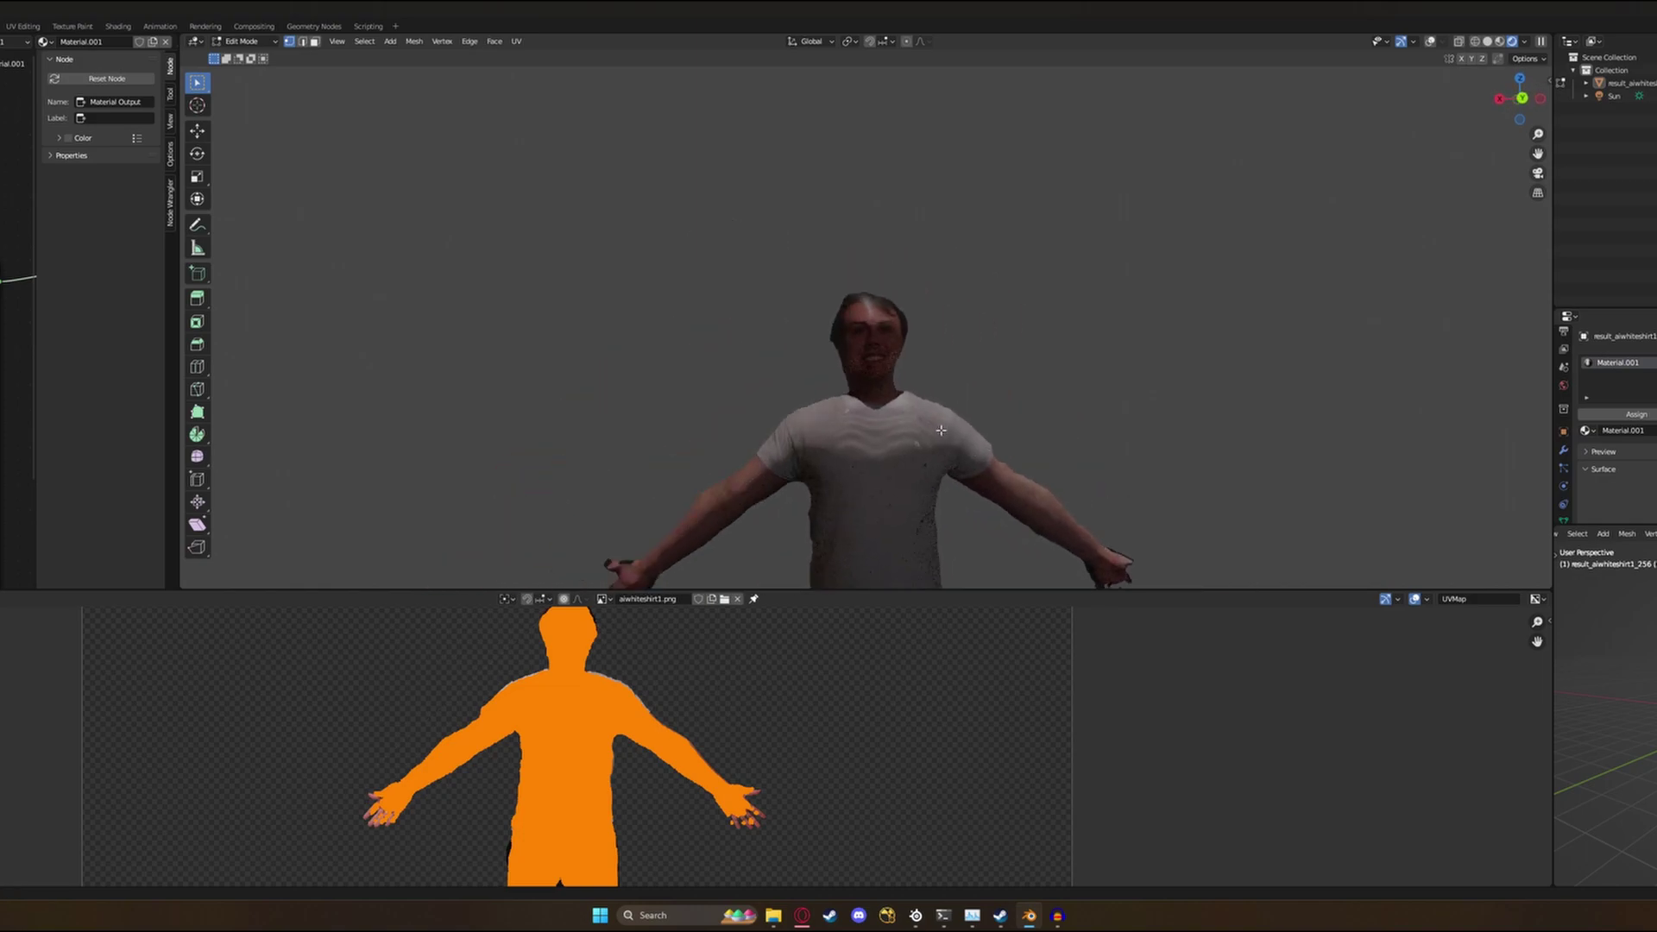
scroll(632, 661, up, 4)
scroll(950, 406, up, 3)
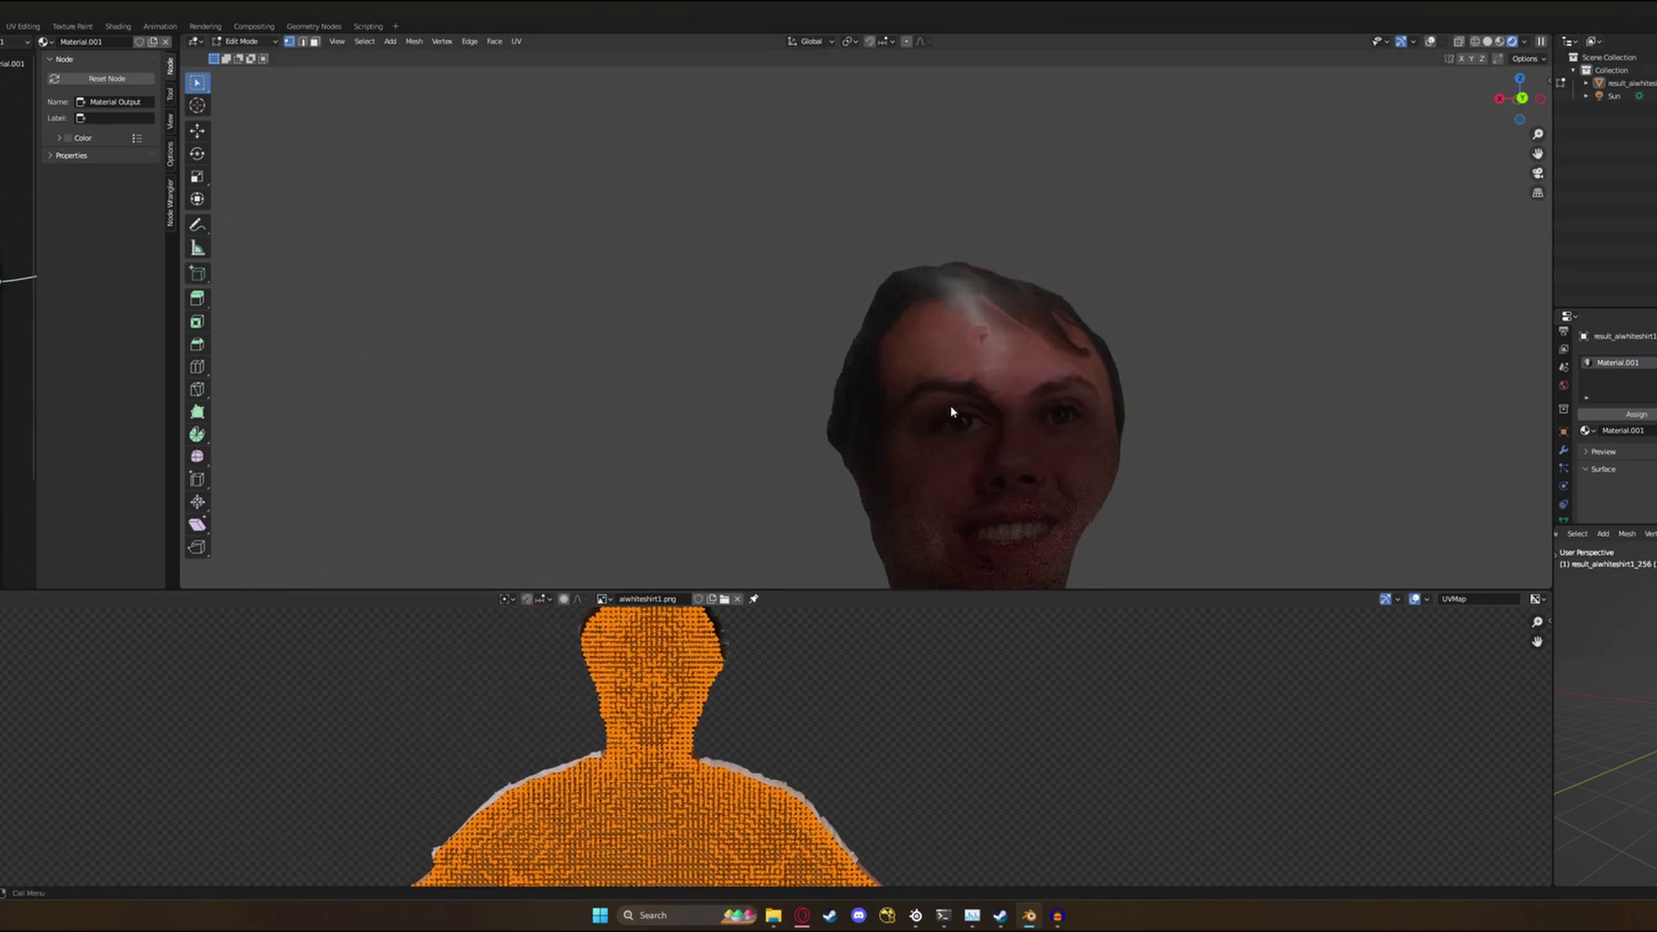
Return to Object Mode with the viewport overlays shown and examine the texture around the head.
key(Tab)
scroll(950, 422, down, 5)
key(Tab)
middle_drag(951, 422, 629, 380)
key(Tab)
scroll(778, 471, down, 4)
middle_drag(778, 471, 725, 461)
scroll(828, 443, down, 4)
scroll(831, 444, up, 7)
middle_drag(1065, 470, 1119, 463)
shift+middle_drag(784, 378, 1121, 364)
scroll(936, 346, up, 3)
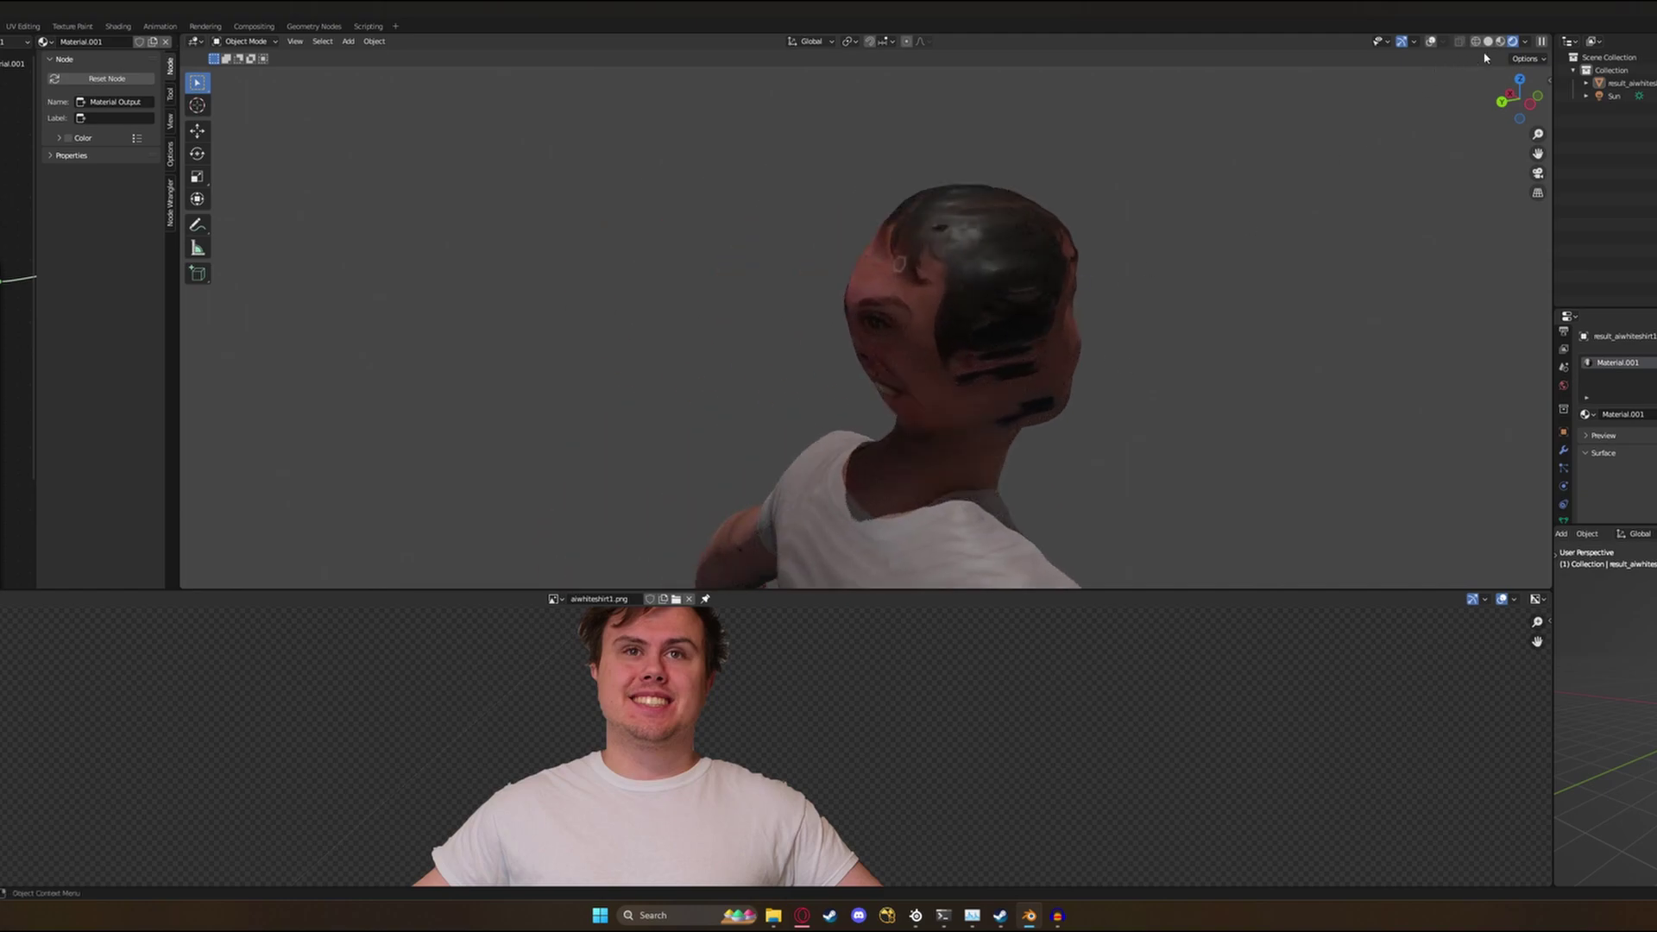
middle_drag(965, 317, 852, 281)
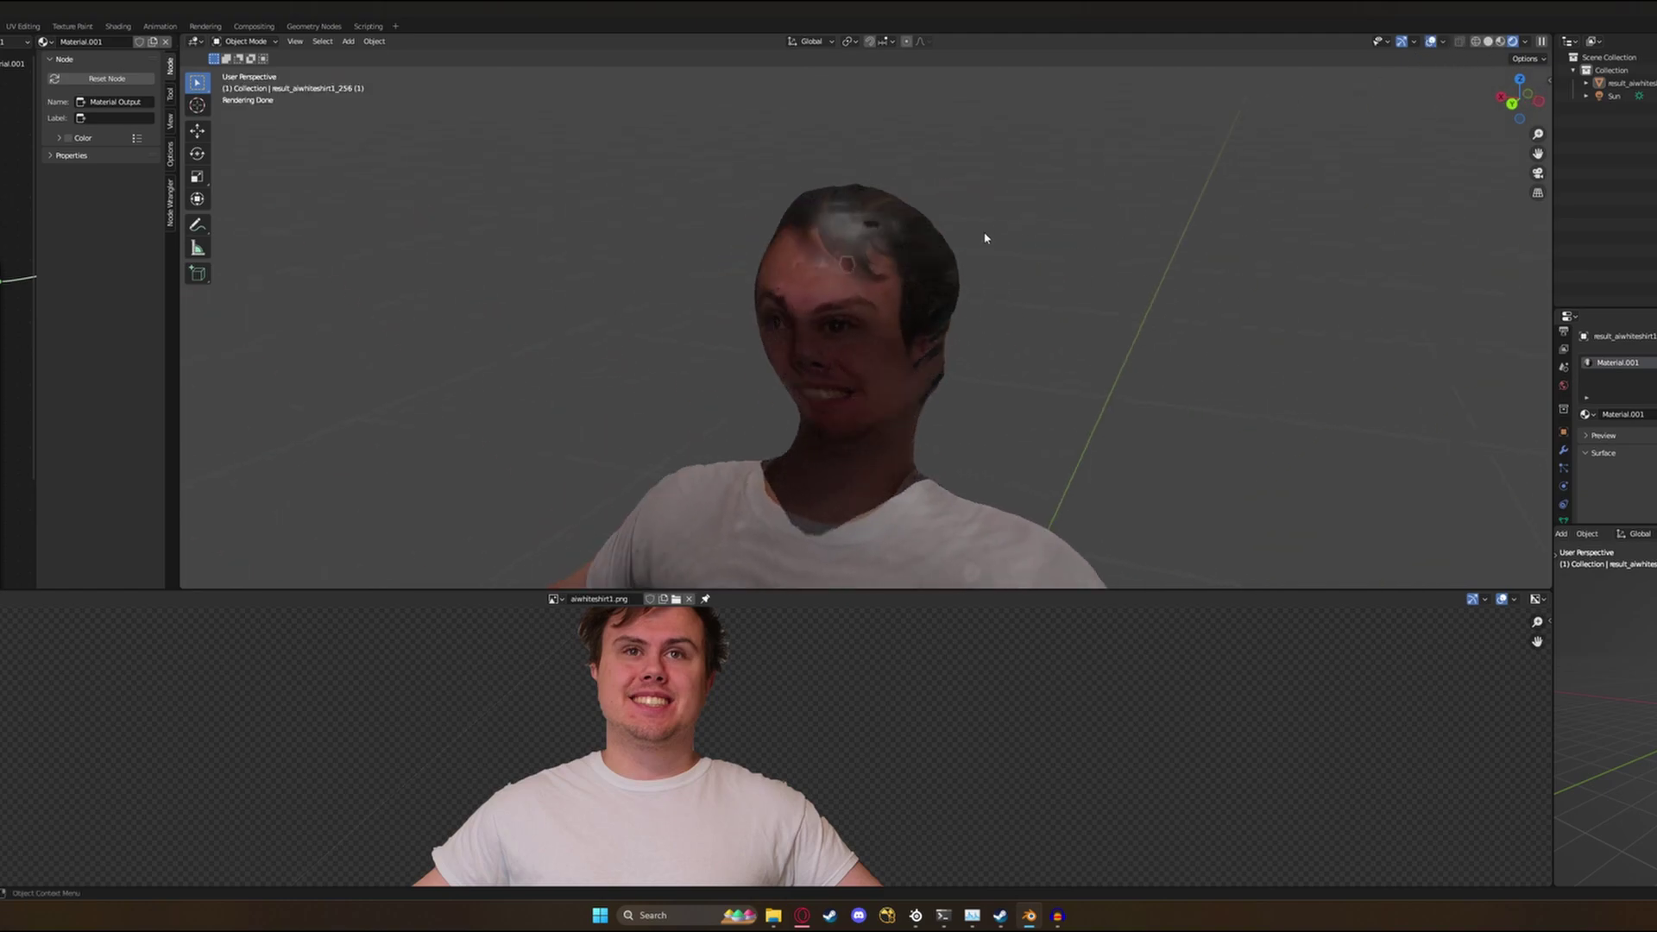
In Edit Mode with face selection, circle-select the faces showing the duplicated face on the back of the head.
scroll(998, 232, down, 3)
click(888, 292)
key(Tab)
scroll(876, 341, up, 3)
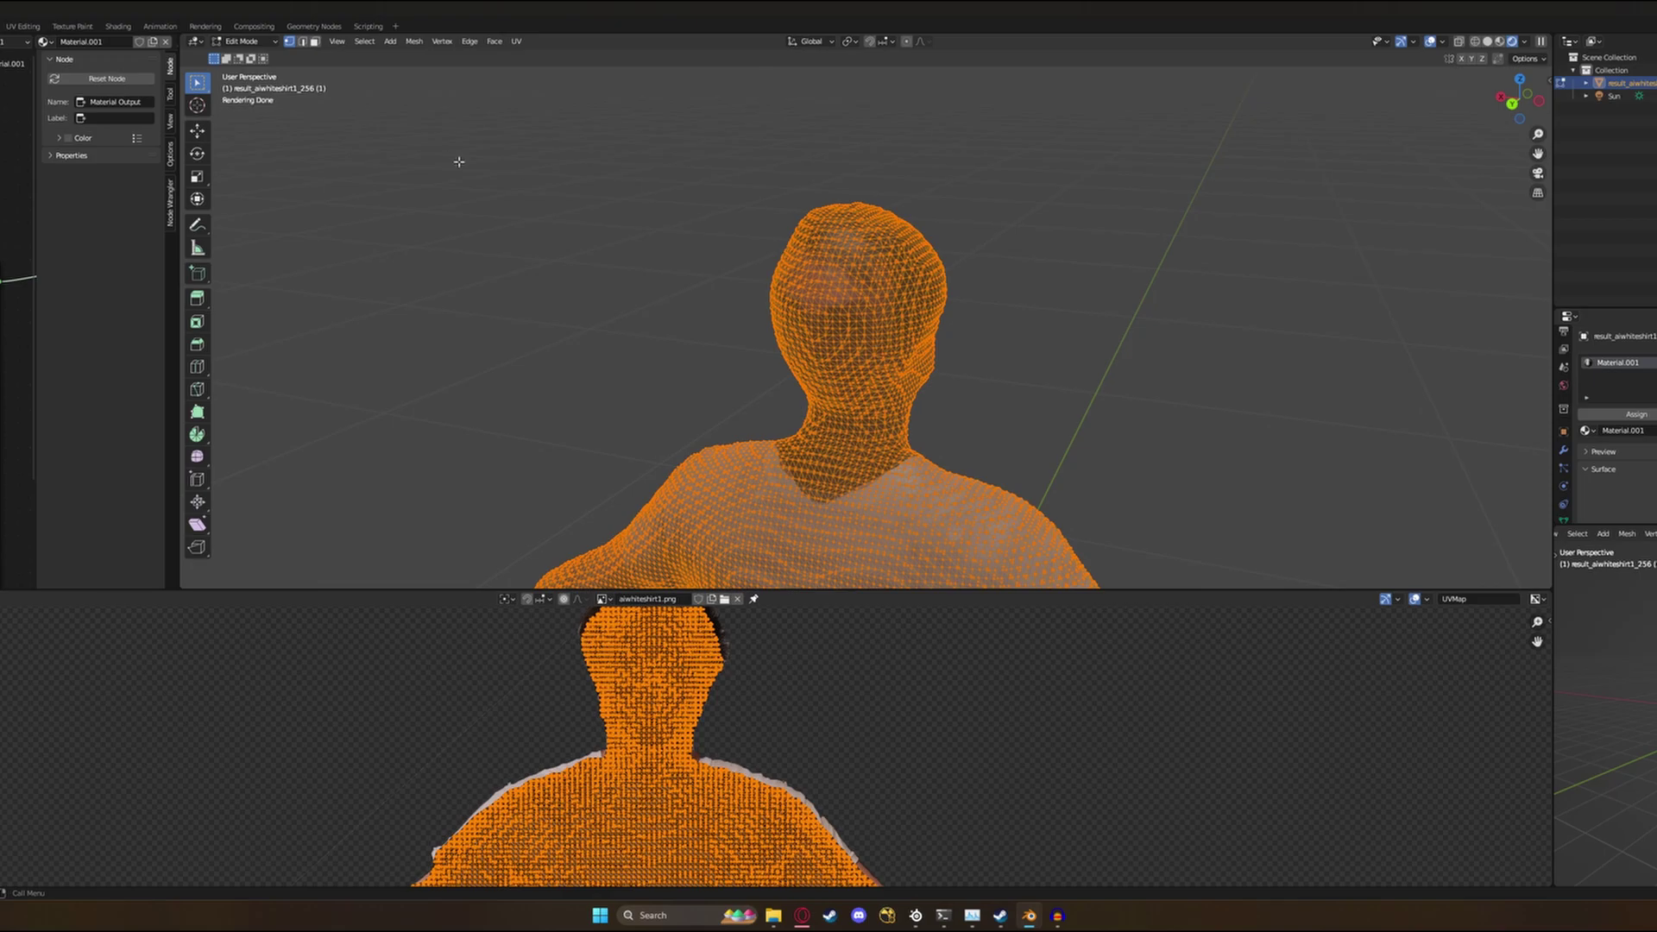
drag(200, 86, 285, 138)
scroll(865, 290, up, 3)
mouse_move(860, 261)
mouse_down()
mouse_move(878, 278)
mouse_move(897, 248)
mouse_move(786, 185)
mouse_up()
mouse_move(726, 292)
mouse_down()
mouse_move(794, 414)
mouse_move(936, 362)
mouse_move(901, 271)
mouse_move(858, 379)
mouse_up()
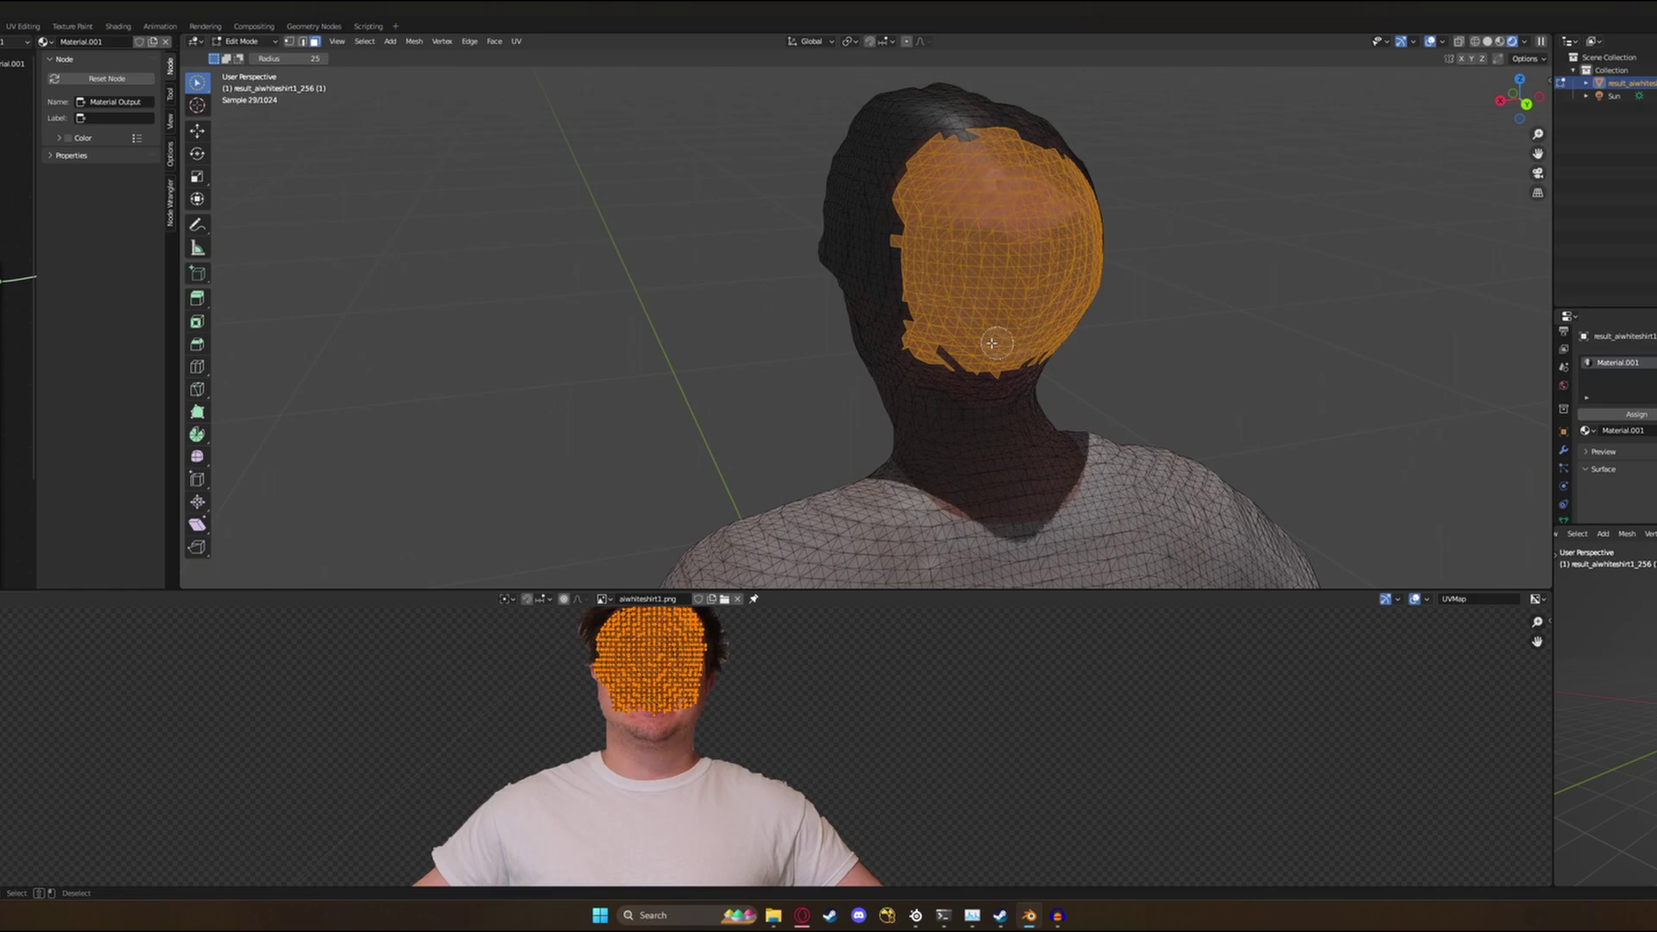
middle_drag(1038, 347, 934, 334)
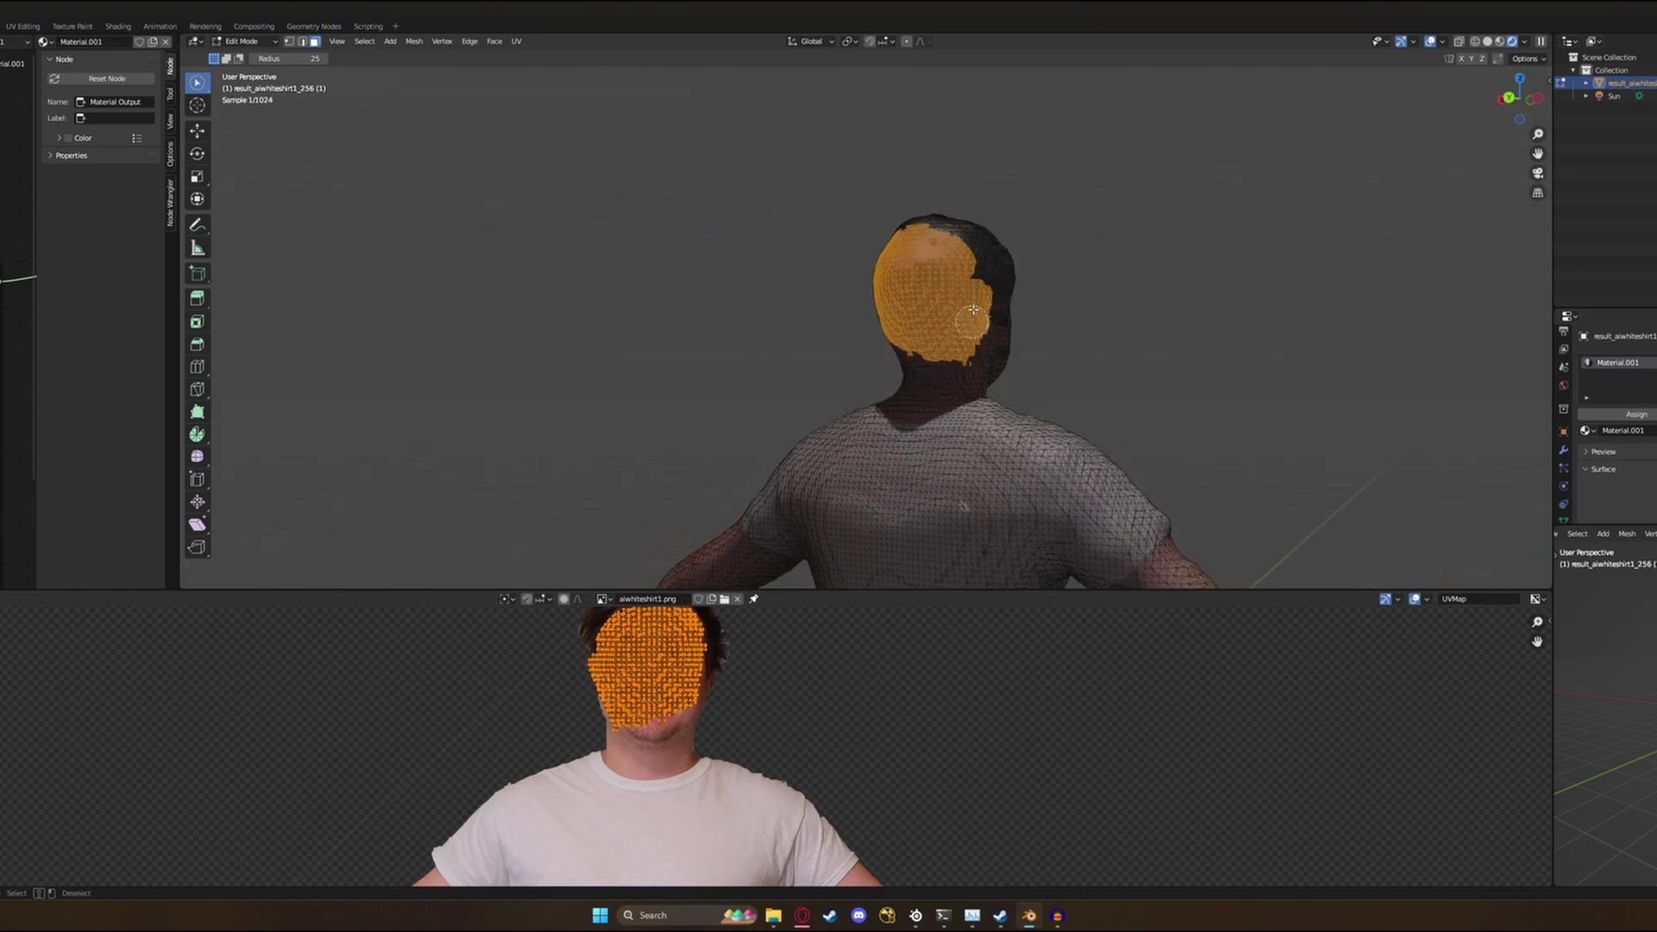
Shrink the UVs of the selected back-of-head faces and move them onto the hair in aiwhiteshirt1.png.
scroll(956, 311, up, 6)
middle_drag(987, 315, 880, 400)
scroll(727, 721, down, 4)
scroll(724, 621, up, 6)
scroll(724, 620, down, 3)
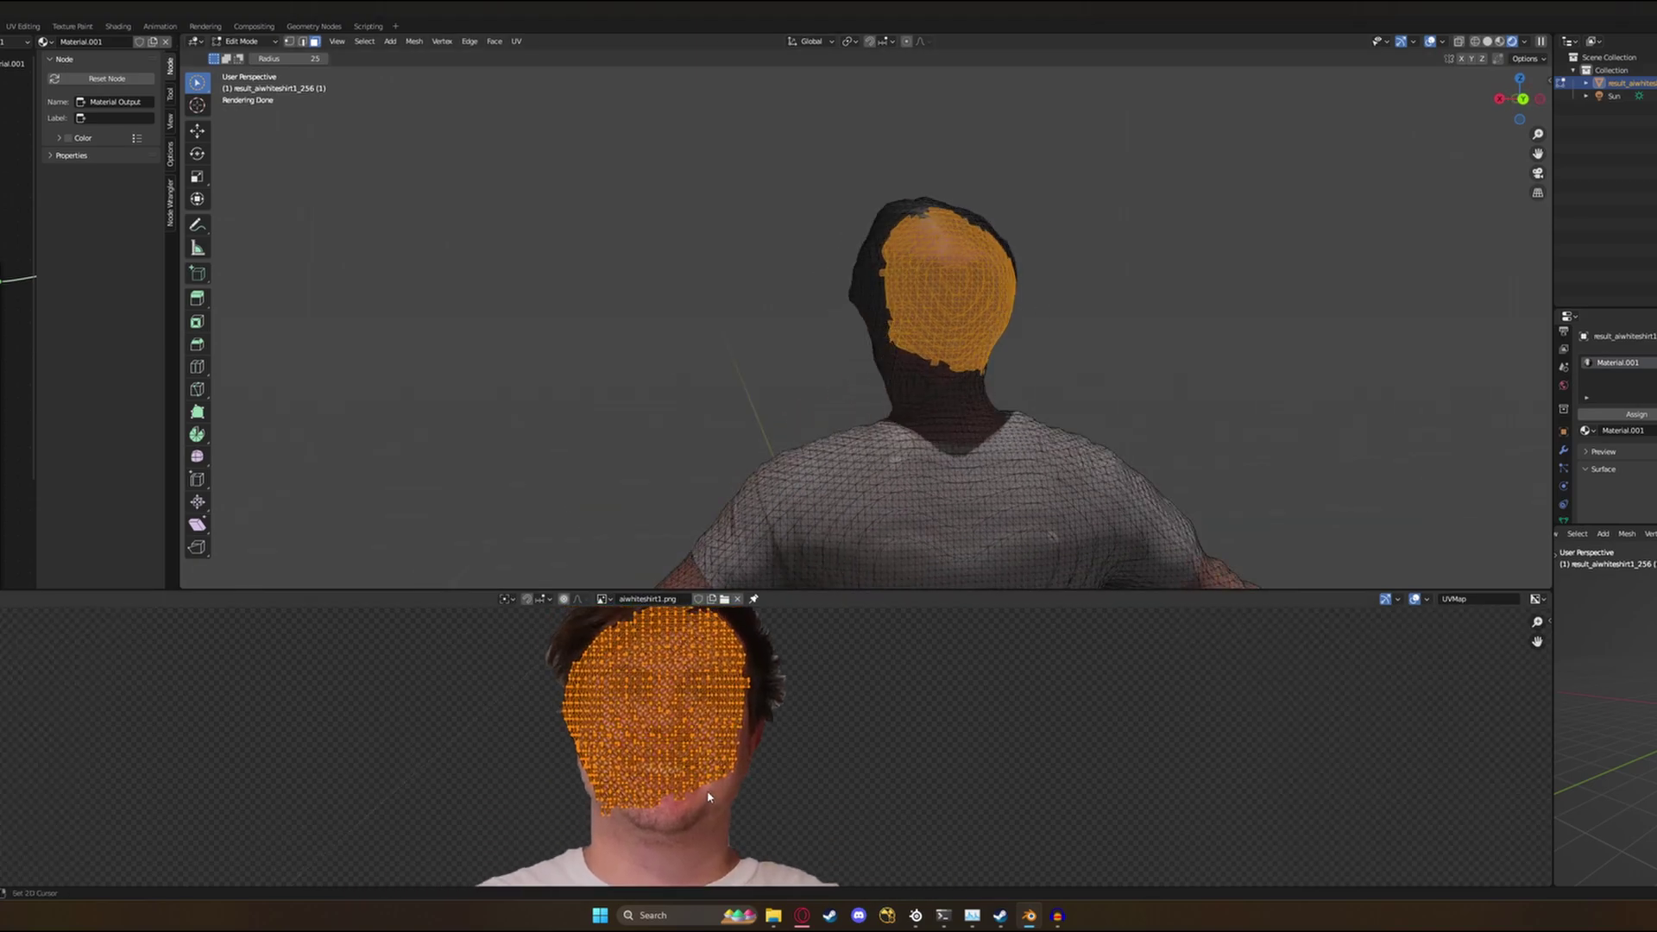
scroll(763, 730, up, 3)
key(s)
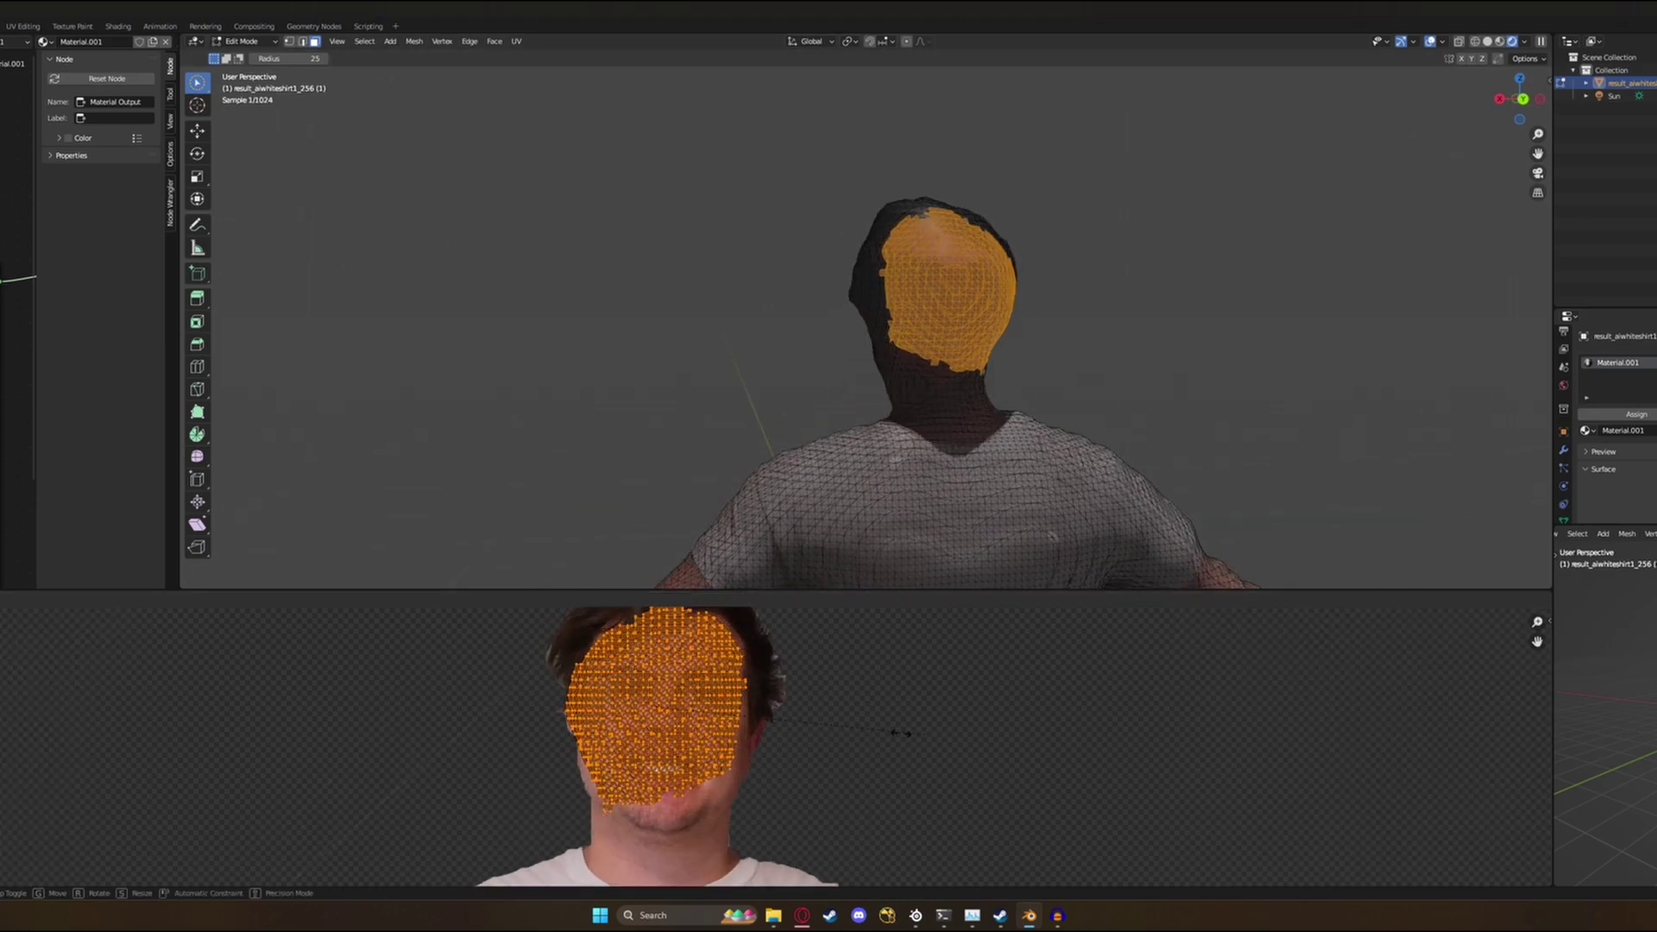
click(665, 716)
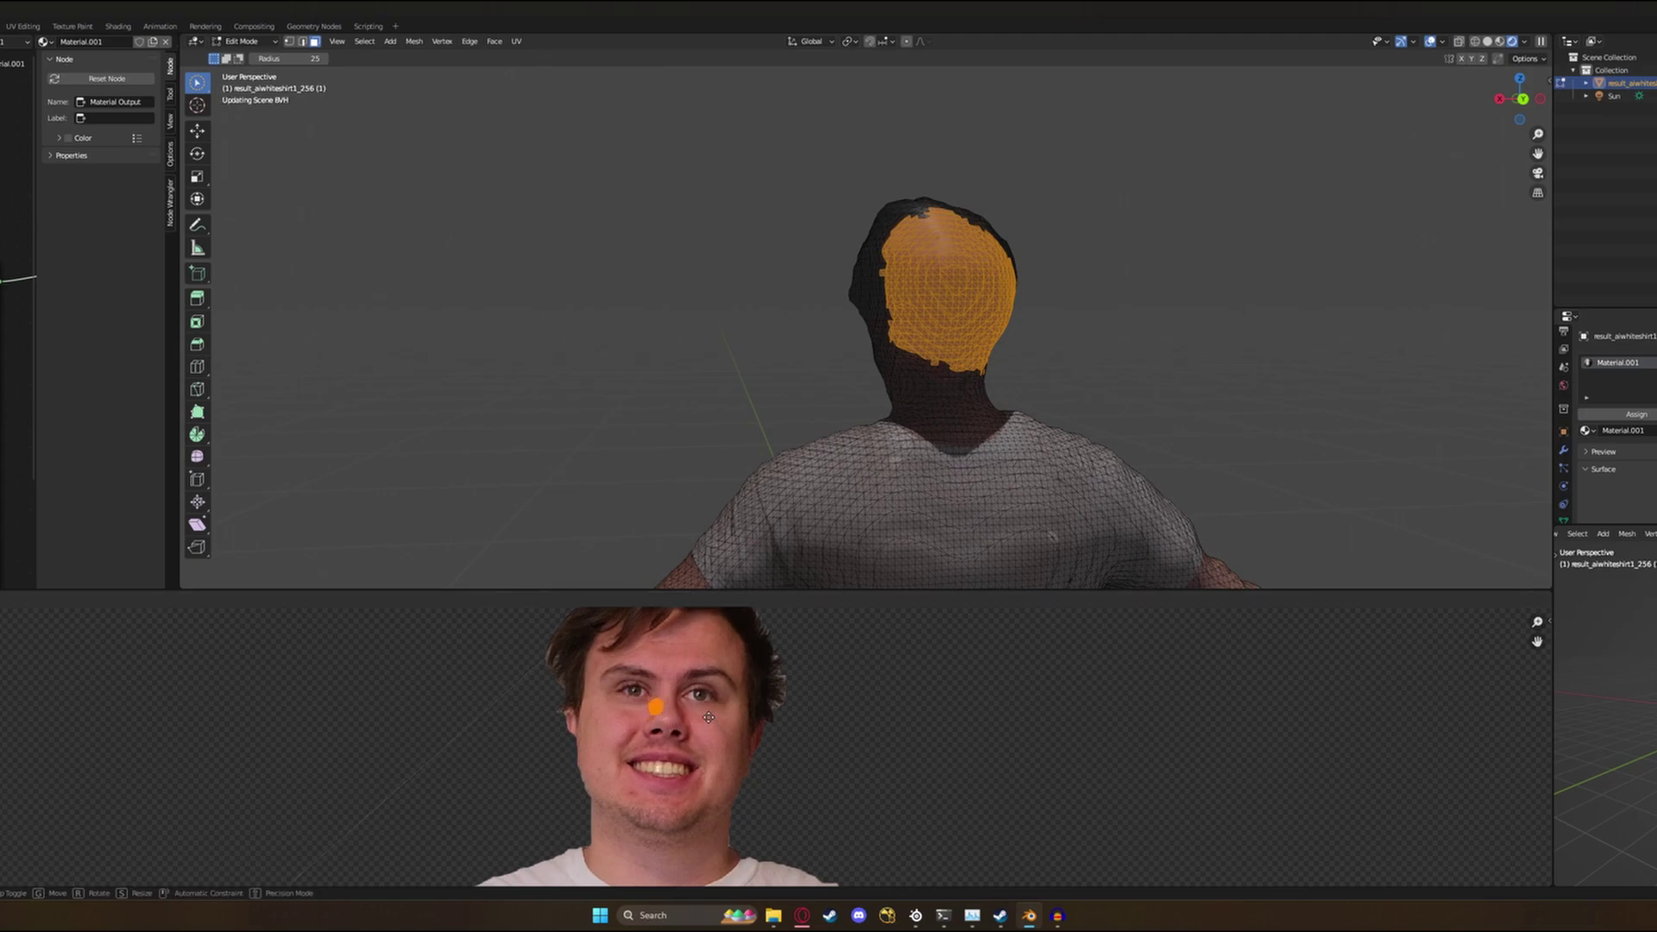
click(692, 631)
middle_drag(639, 648, 634, 741)
scroll(634, 741, up, 5)
Check the head in Object Mode and circle-select the faces beside the ear in Edit Mode.
key(Tab)
middle_drag(973, 384, 917, 352)
key(Tab)
scroll(889, 414, up, 5)
drag(867, 226, 916, 315)
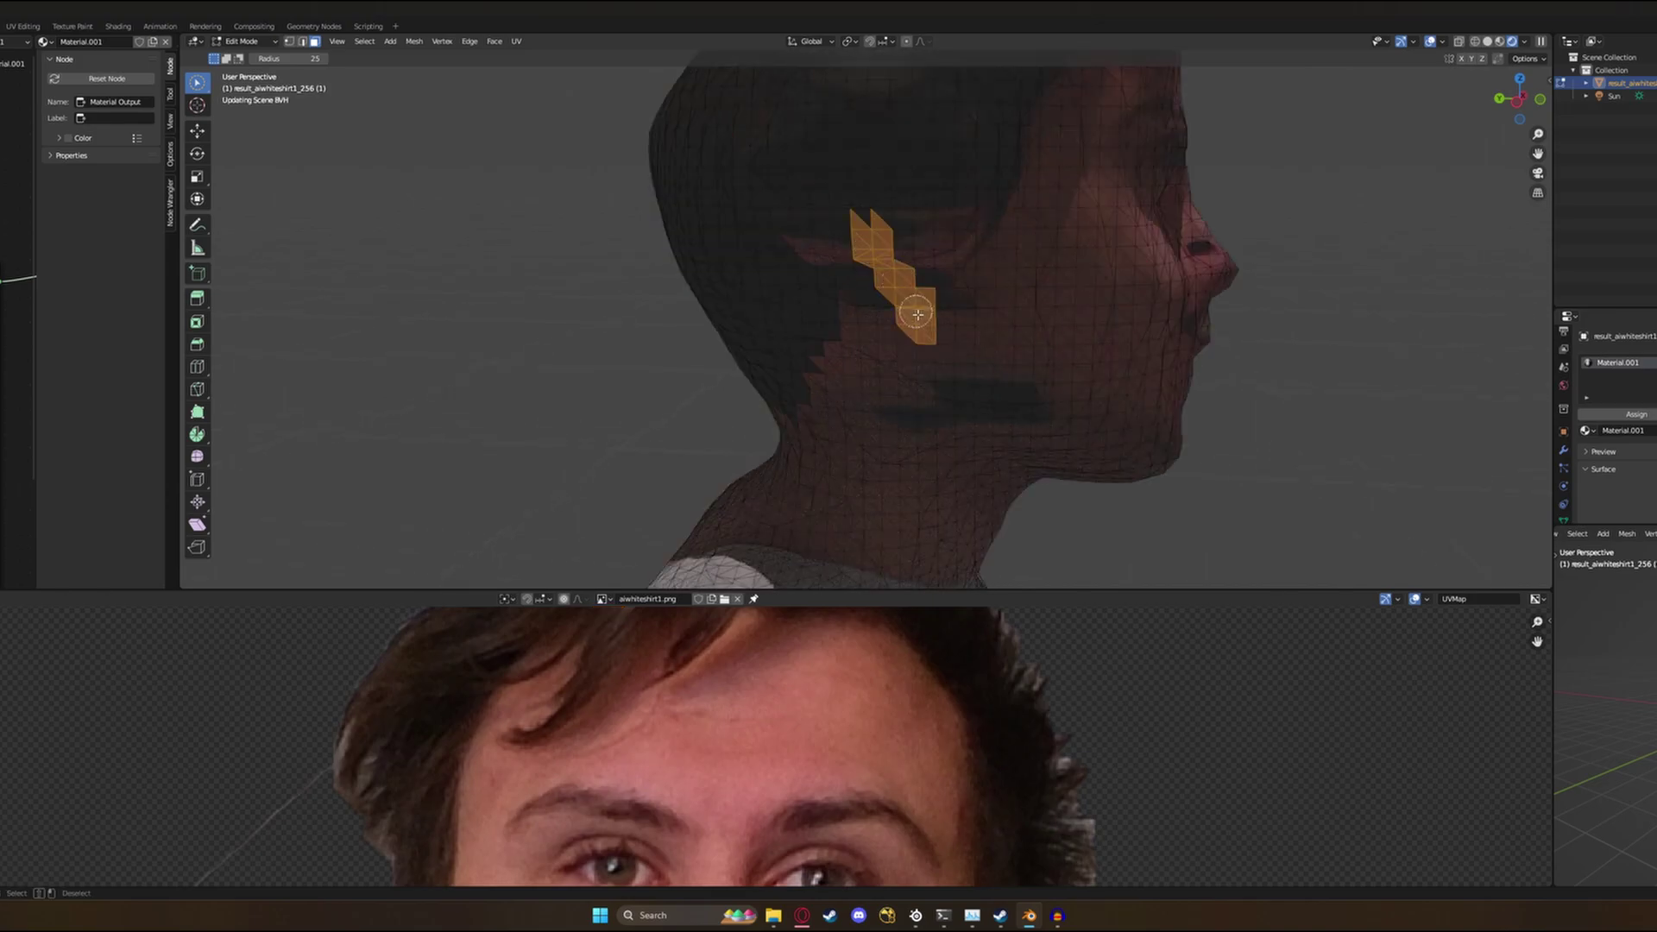
Select the whole mesh and box-select only the head's UVs in the UV Editor.
key(a)
scroll(946, 761, down, 3)
scroll(777, 759, up, 3)
scroll(627, 754, down, 2)
scroll(573, 740, down, 4)
drag(542, 649, 744, 777)
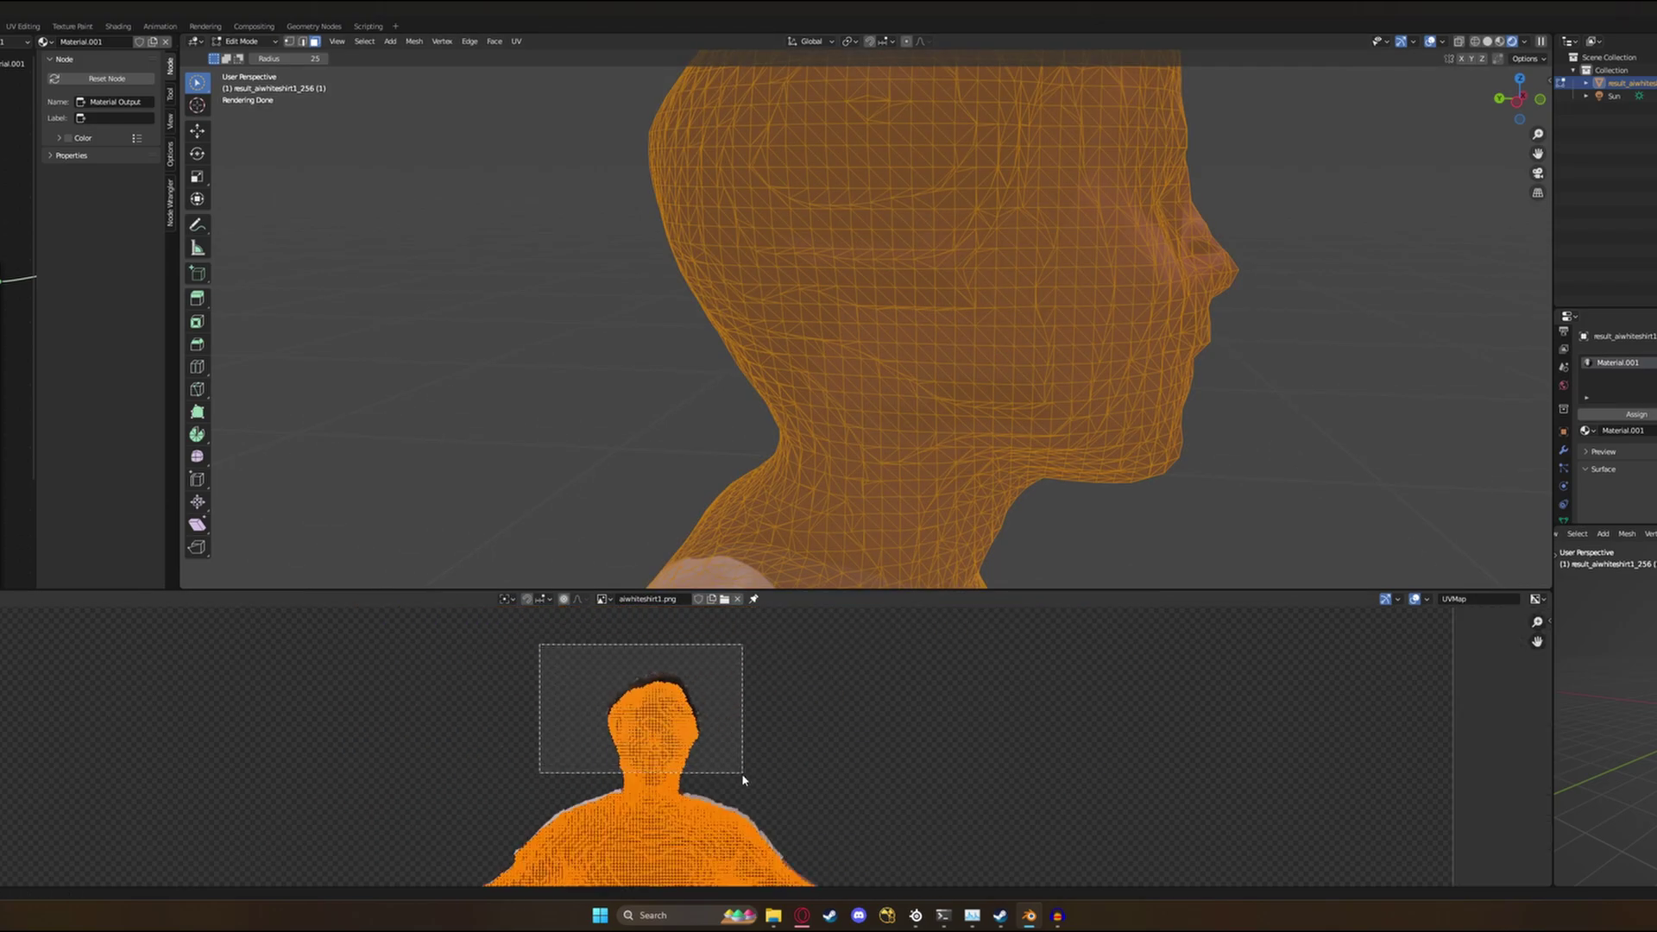
scroll(738, 780, up, 4)
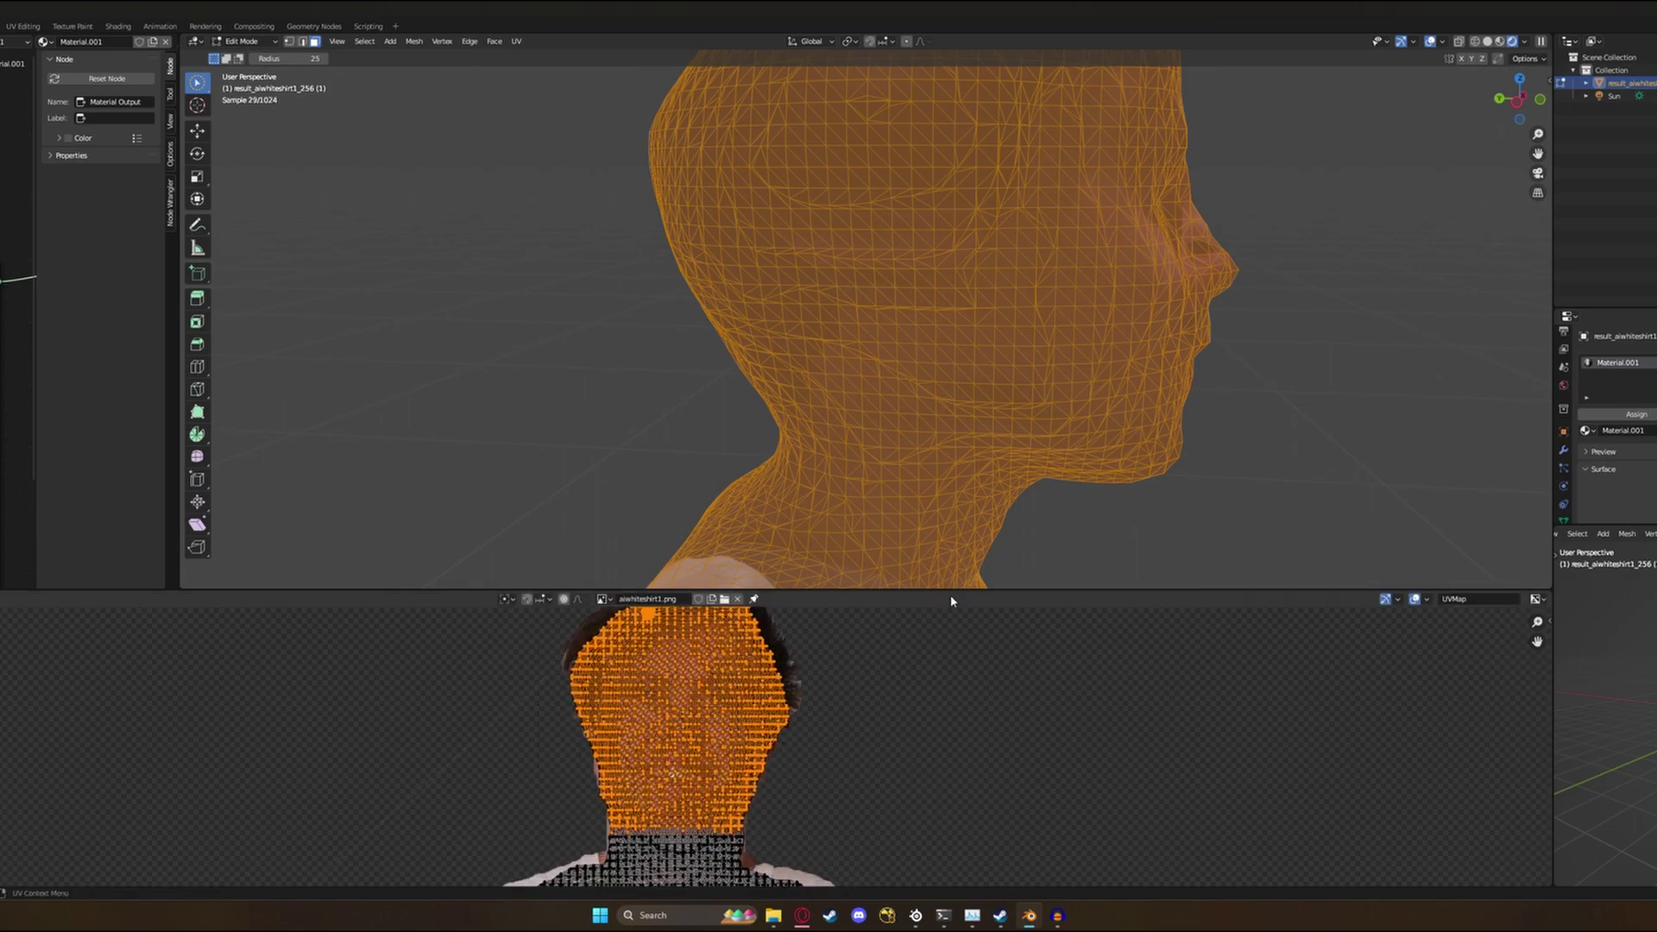
Return to Object Mode and examine the figure and the back of its head for leftover skin areas.
key(Tab)
middle_drag(972, 432, 870, 448)
scroll(921, 428, down, 5)
scroll(884, 416, down, 4)
scroll(856, 386, up, 4)
scroll(856, 392, down, 4)
scroll(889, 378, up, 4)
scroll(923, 400, up, 5)
middle_drag(923, 399, 935, 374)
scroll(935, 373, down, 3)
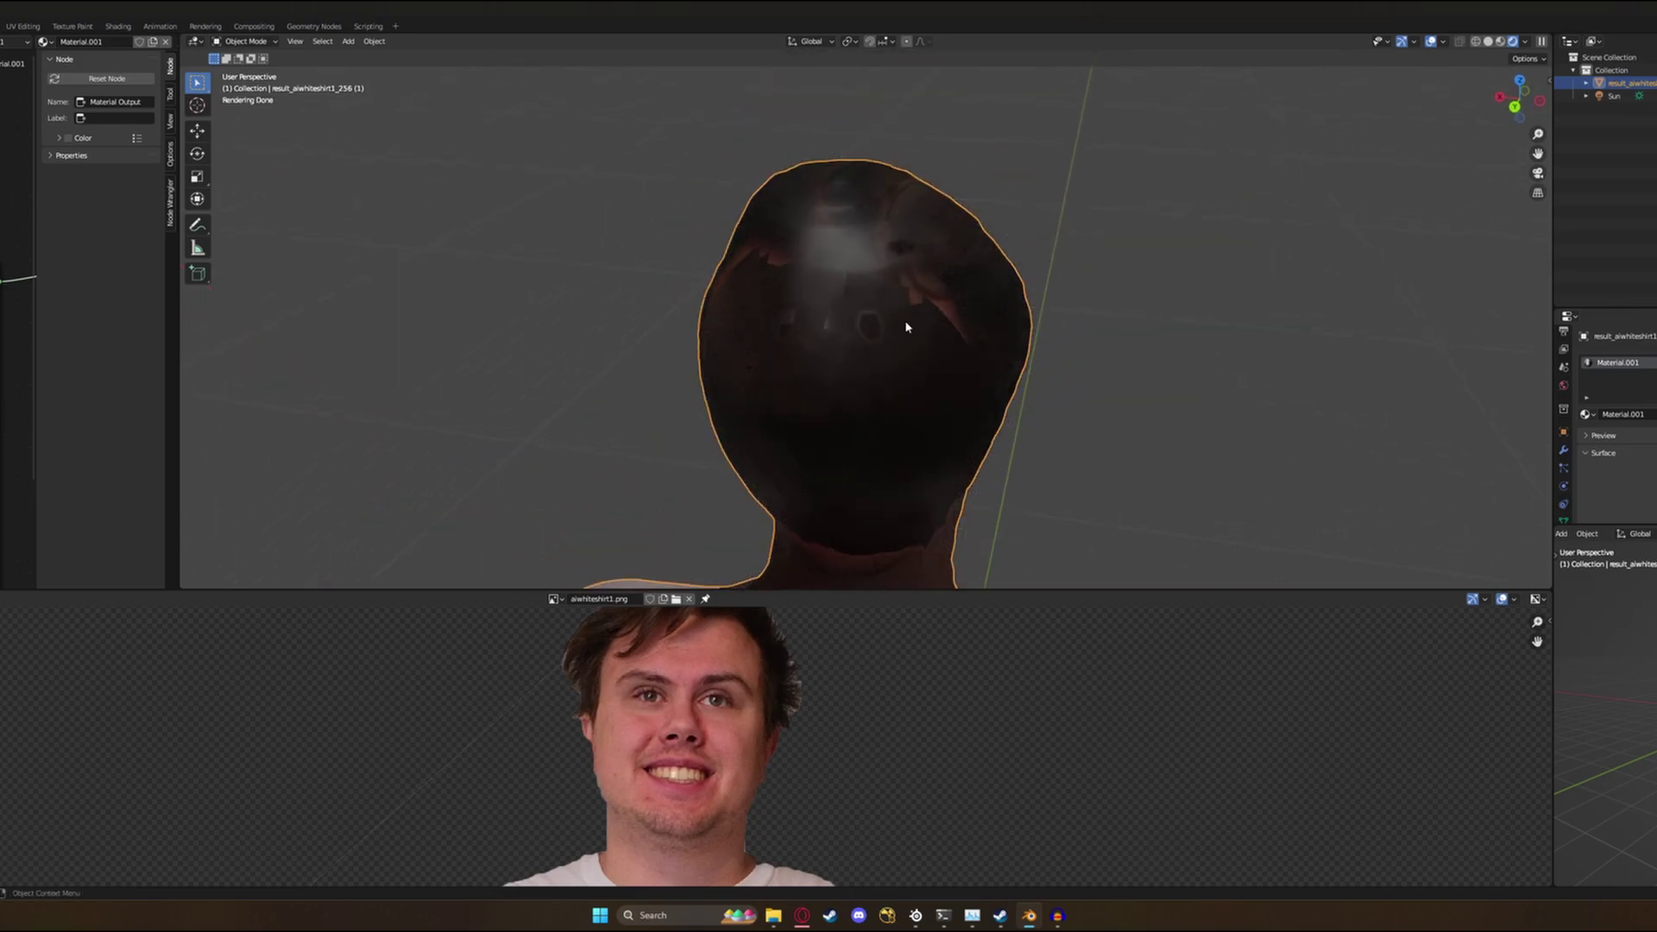
Circle-select the remaining skin-coloured faces on the back of the head and move their UVs towards the hair.
key(Tab)
key(Tab)
key(Tab)
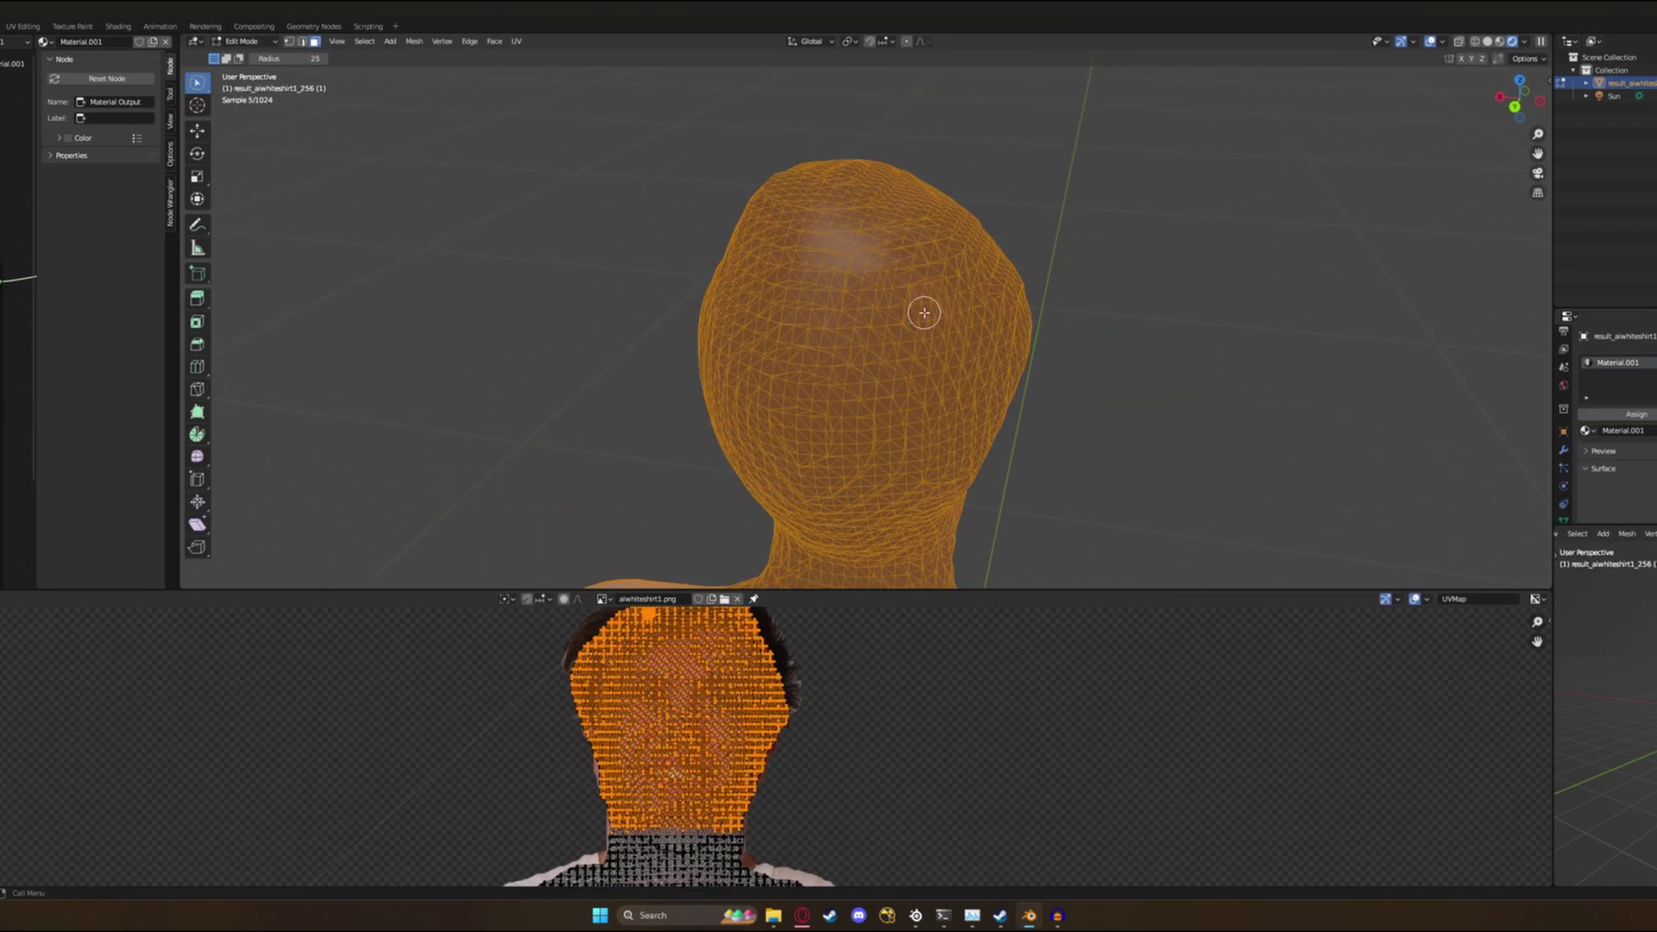
mouse_move(958, 319)
mouse_down()
mouse_move(899, 269)
mouse_move(730, 278)
mouse_up()
scroll(761, 689, up, 3)
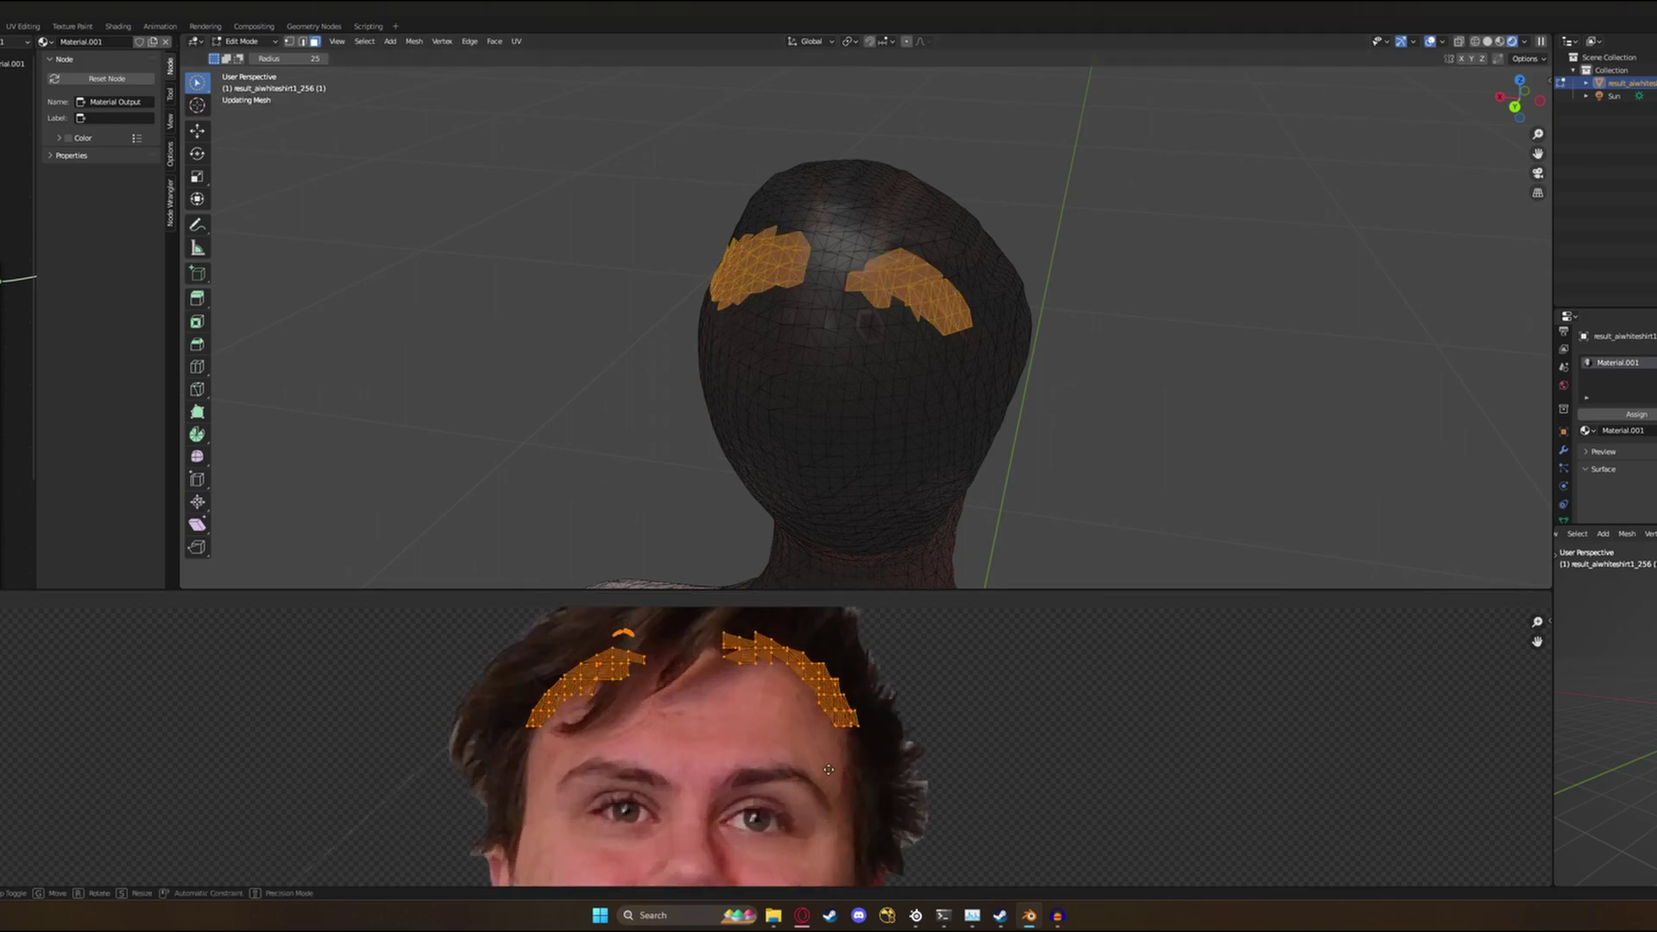
Return to Object Mode, view the whole figure and delete the sun light.
key(Tab)
middle_drag(908, 420, 787, 348)
scroll(844, 336, down, 3)
middle_drag(787, 348, 850, 343)
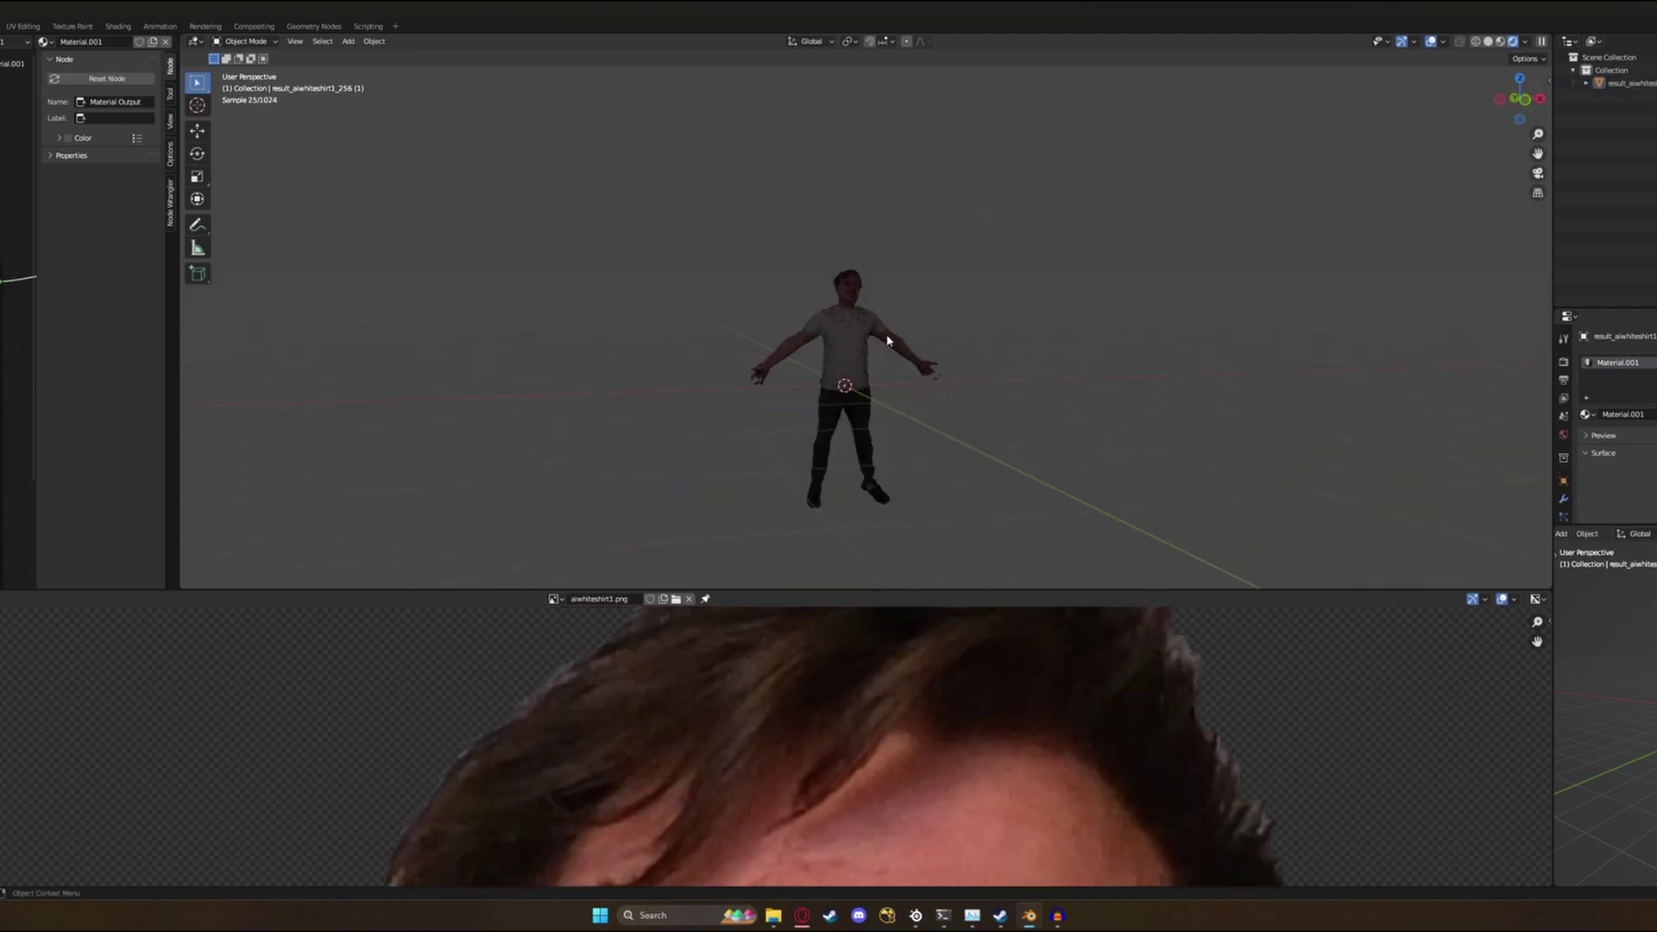
Select the figure's mesh and add a Decimate modifier to it.
scroll(888, 338, up, 3)
click(839, 322)
scroll(850, 344, up, 3)
click(1563, 499)
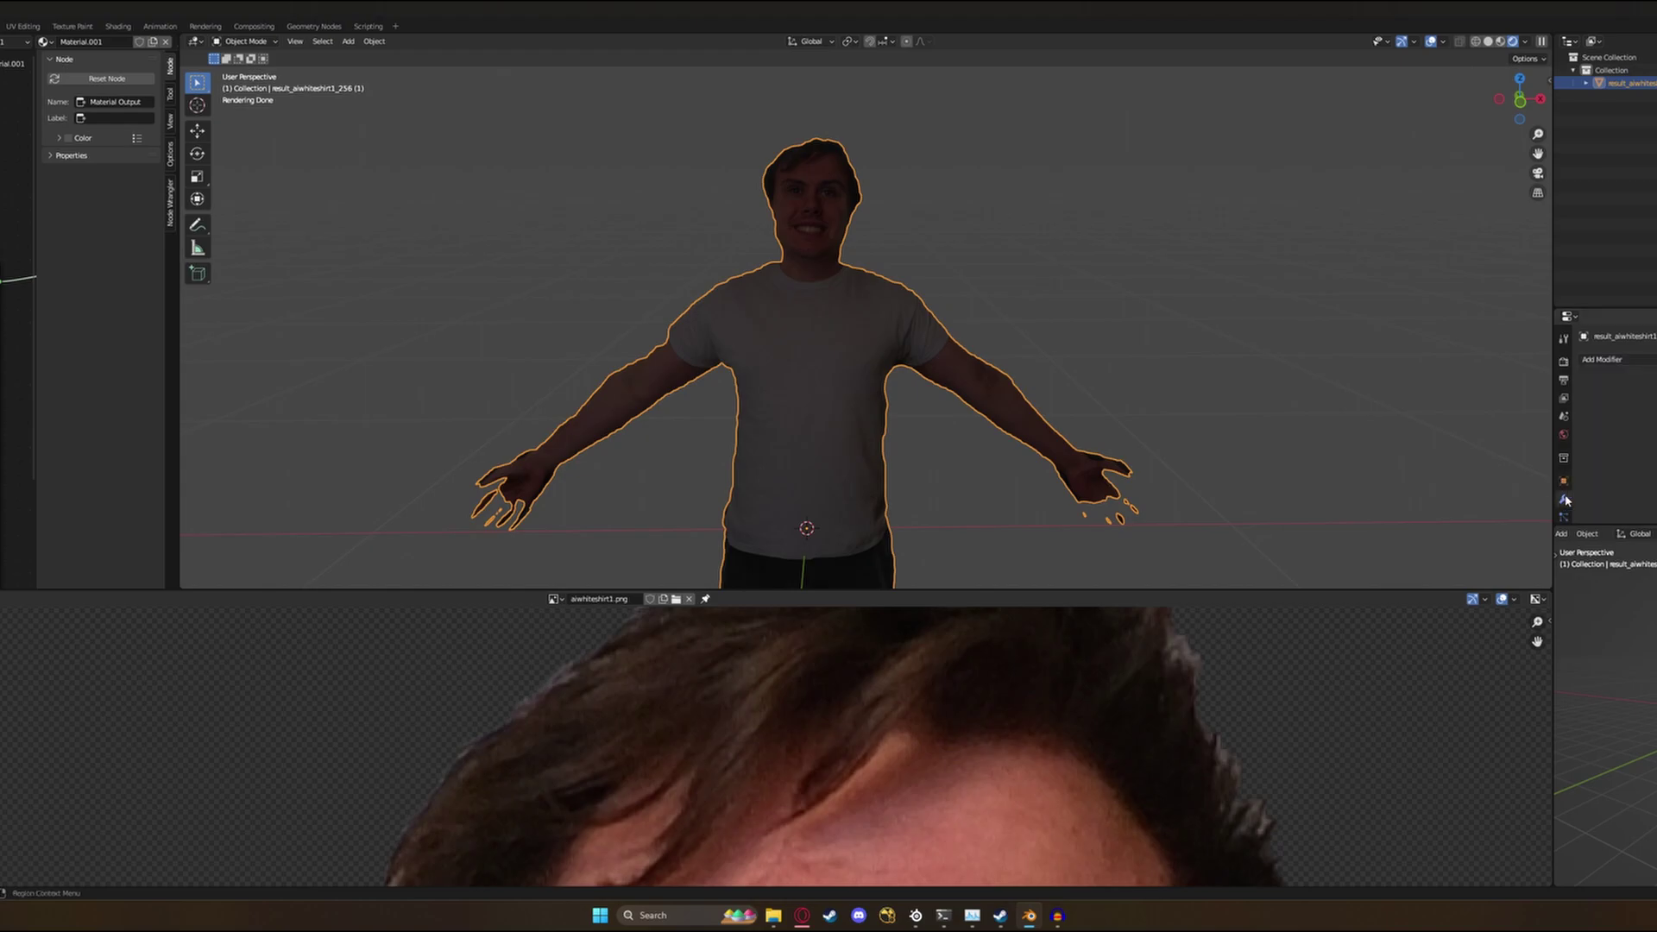
click(1631, 360)
click(1652, 452)
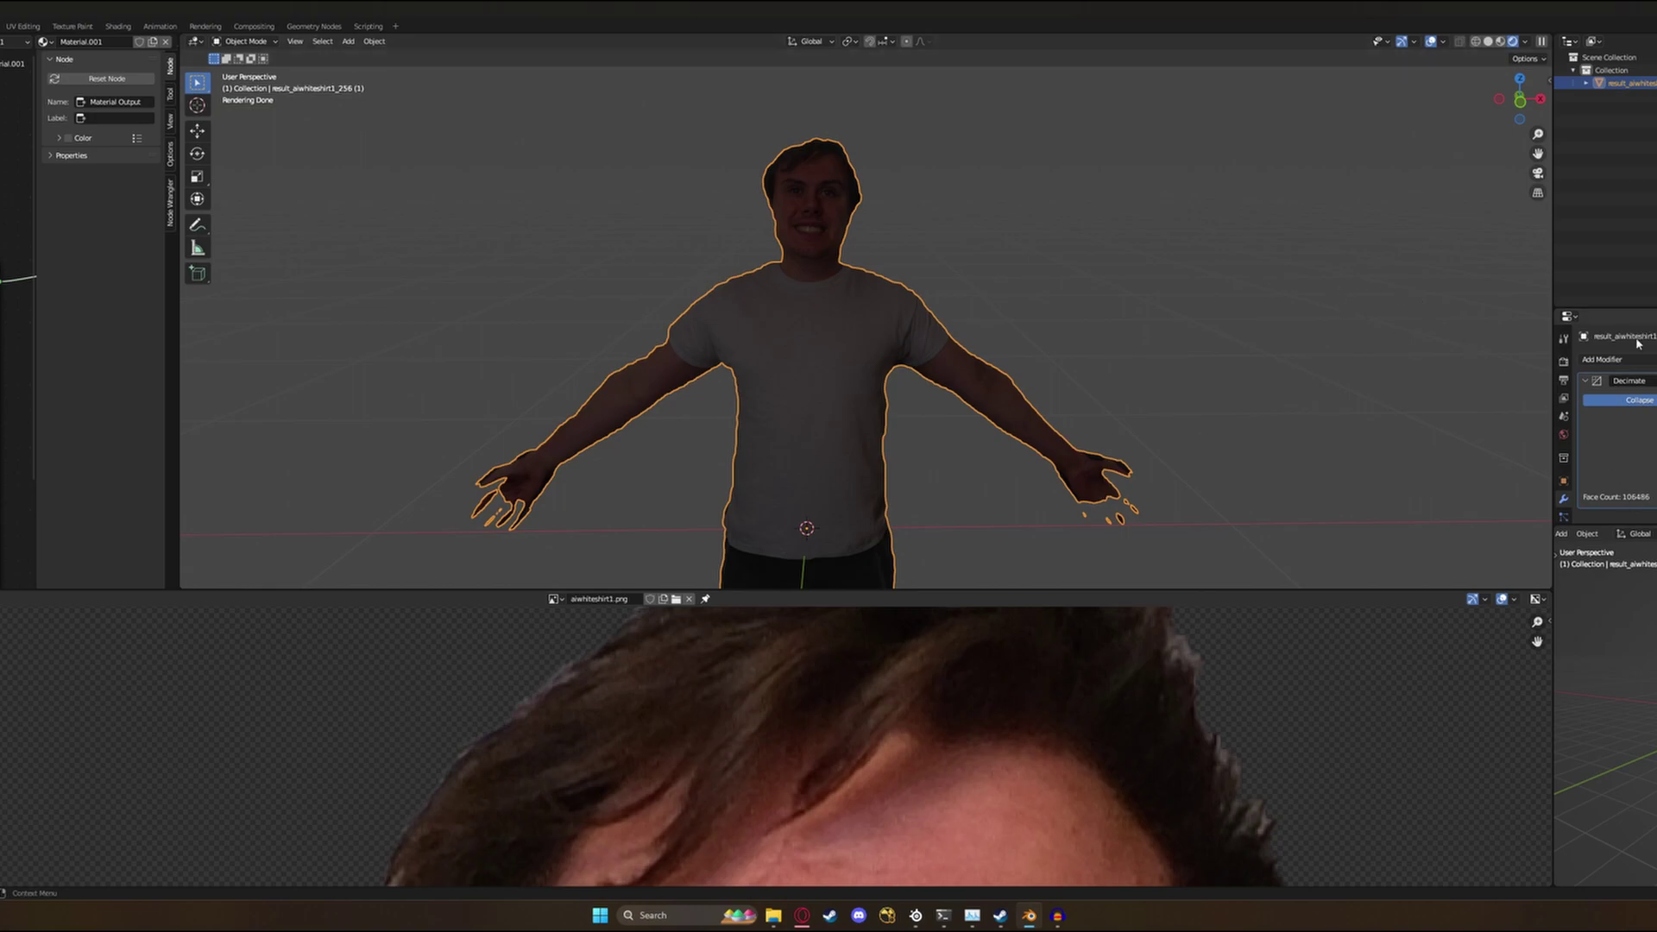
Try the Decimate modifier's Un-Subdivide mode, return to Collapse, reduce the mesh to about 5,000 faces and apply the modifier.
click(1656, 400)
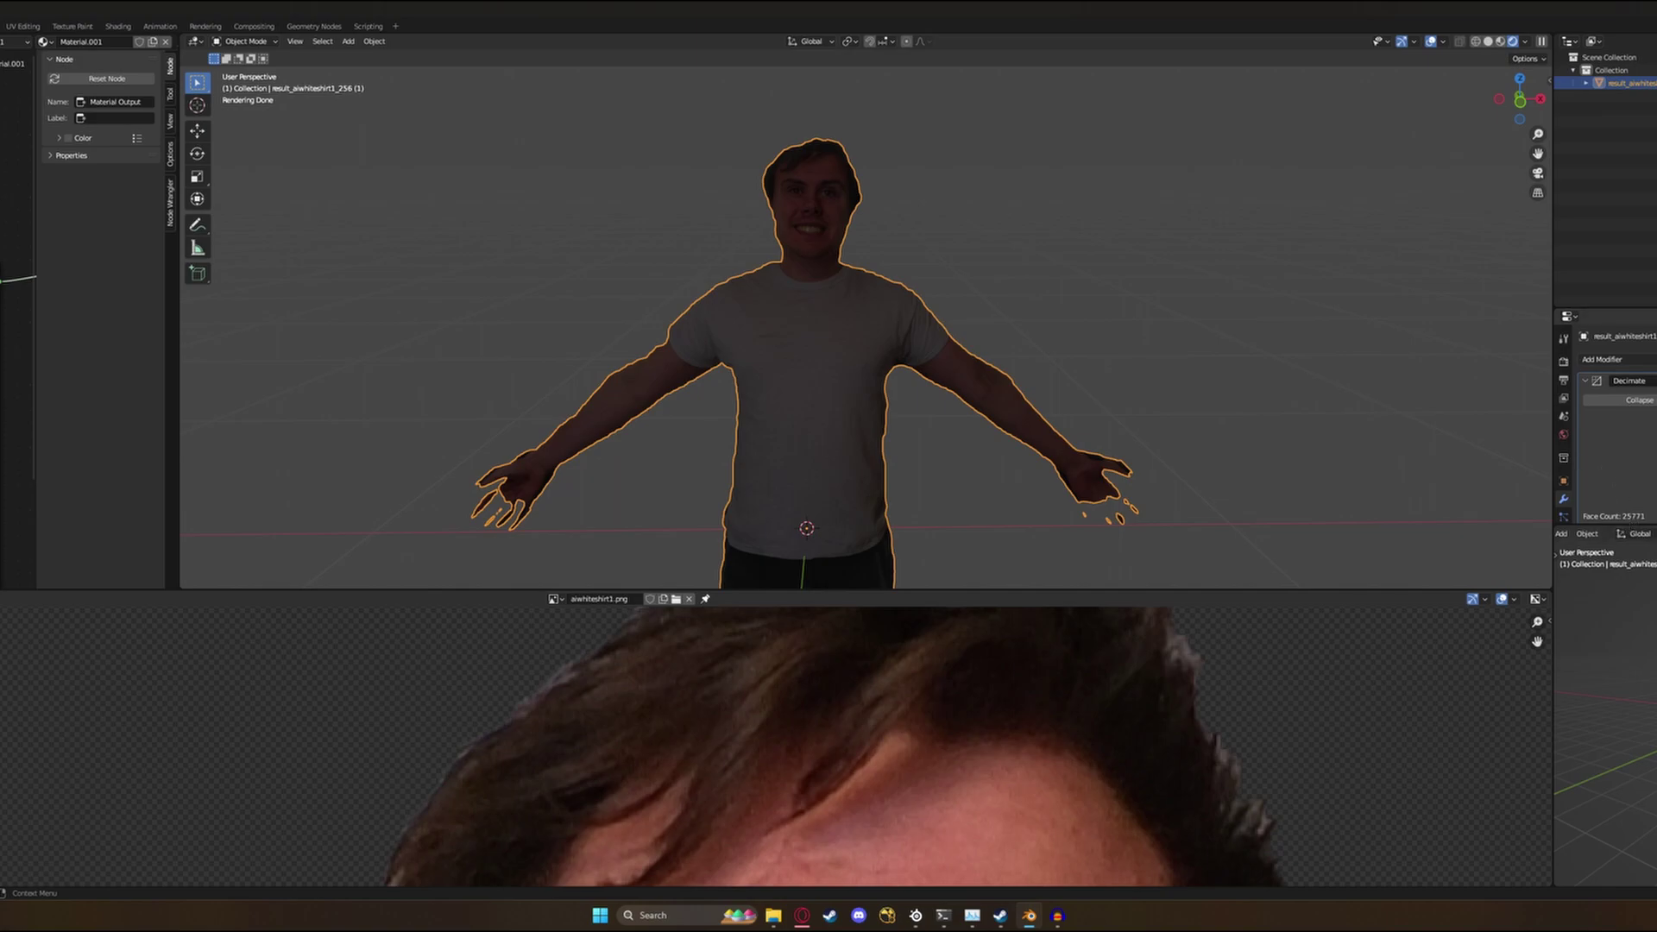
click(1637, 360)
click(1652, 453)
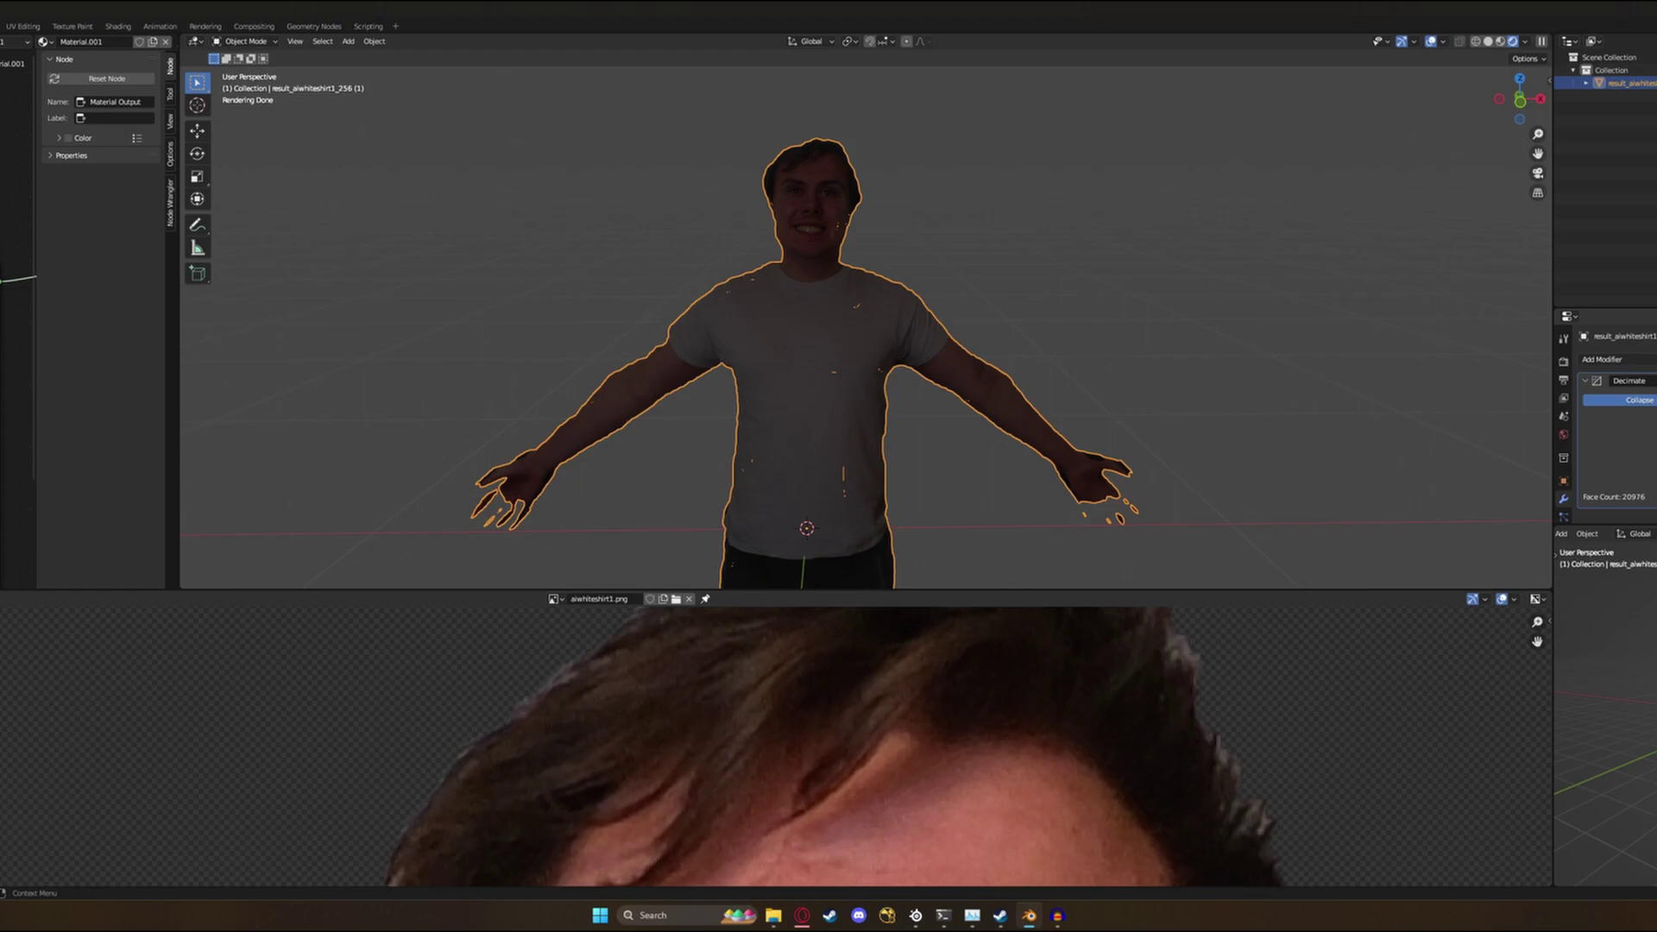
middle_drag(967, 378, 882, 386)
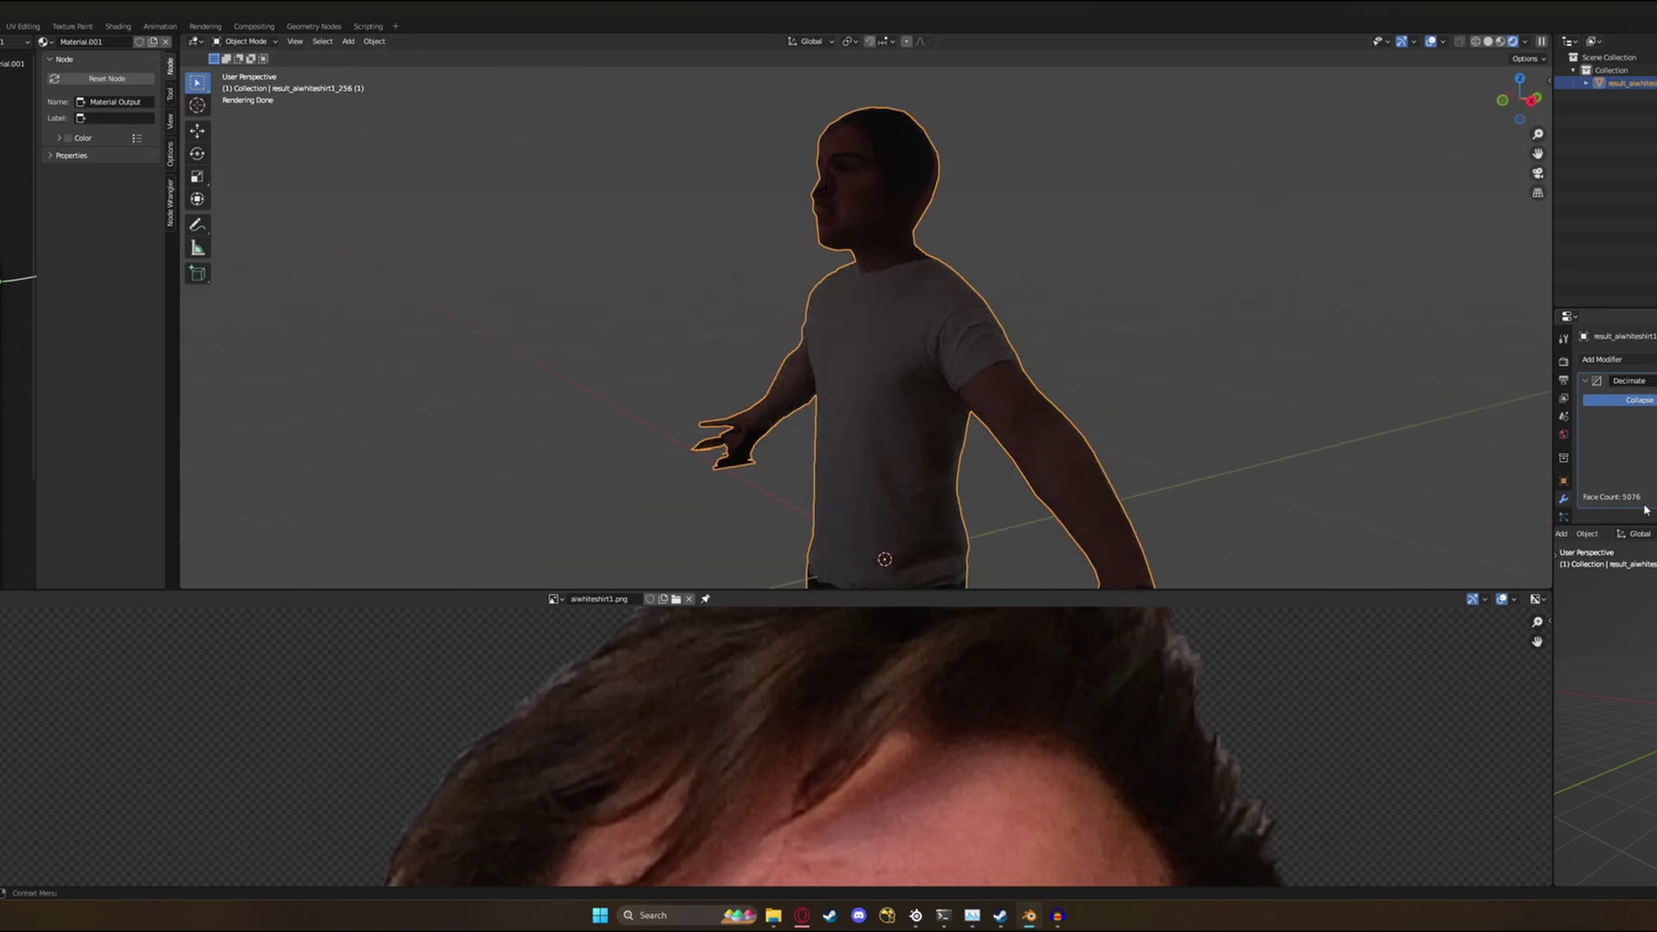
middle_drag(1062, 410, 1285, 446)
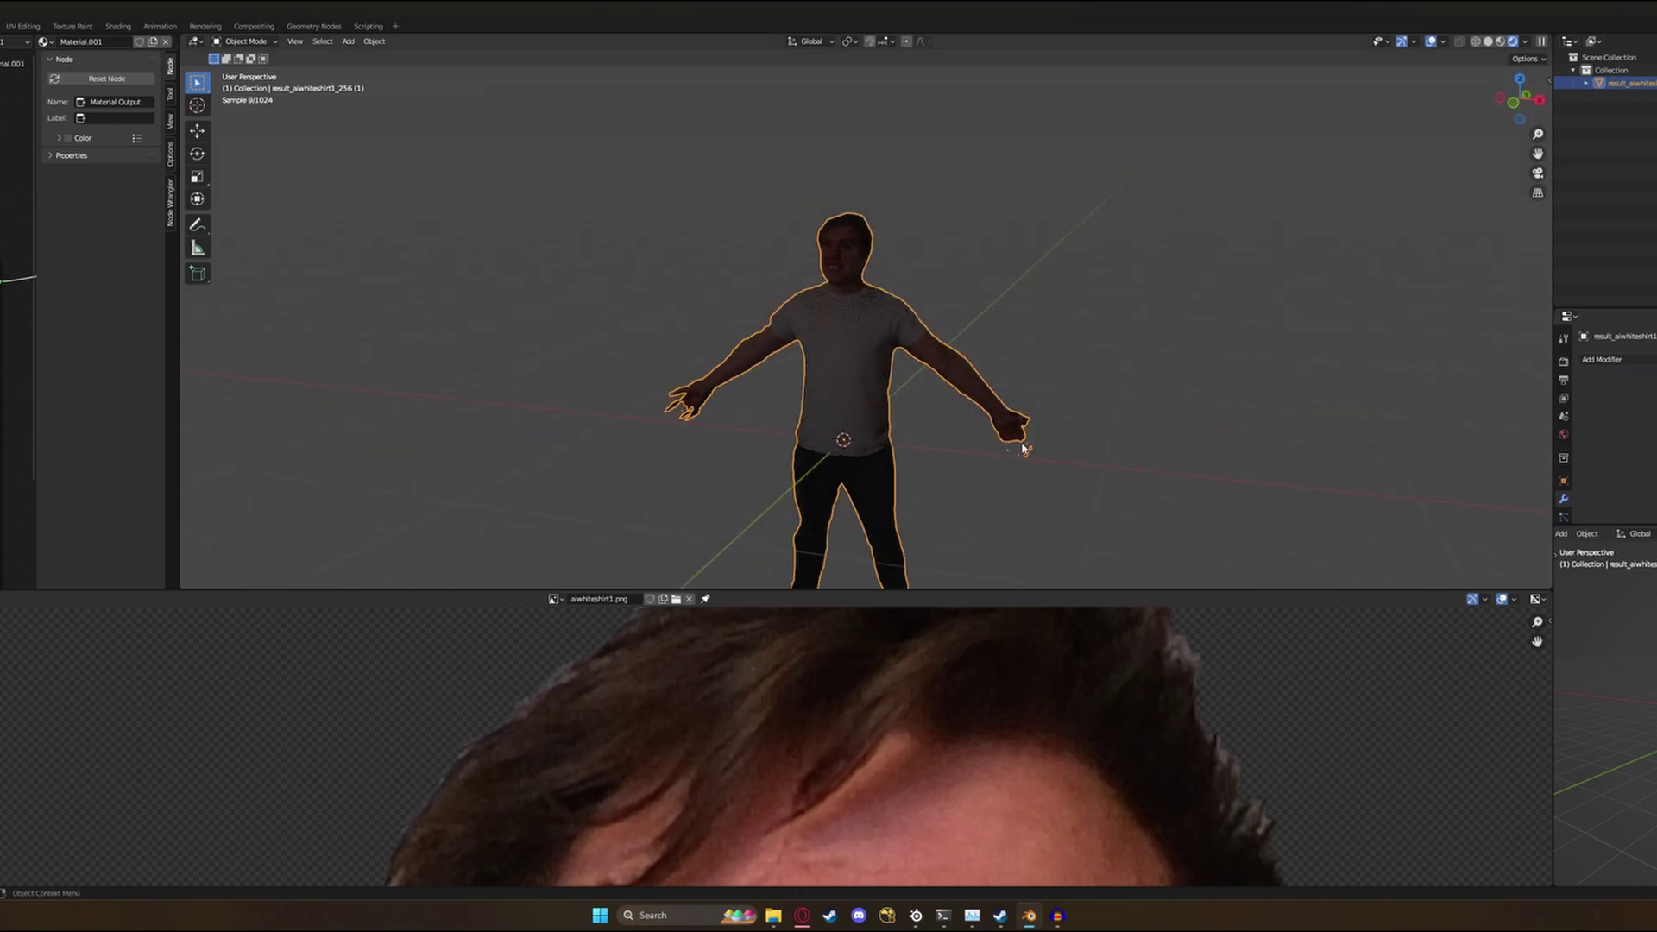
In Edit Mode with X-ray enabled, circle-select and remove the loose fragments floating beside the figure's left hand.
key(Tab)
scroll(903, 373, up, 3)
scroll(988, 340, down, 3)
middle_drag(928, 379, 892, 354)
scroll(939, 370, up, 3)
scroll(939, 370, down, 3)
shift+middle_drag(975, 399, 900, 326)
scroll(932, 329, down, 2)
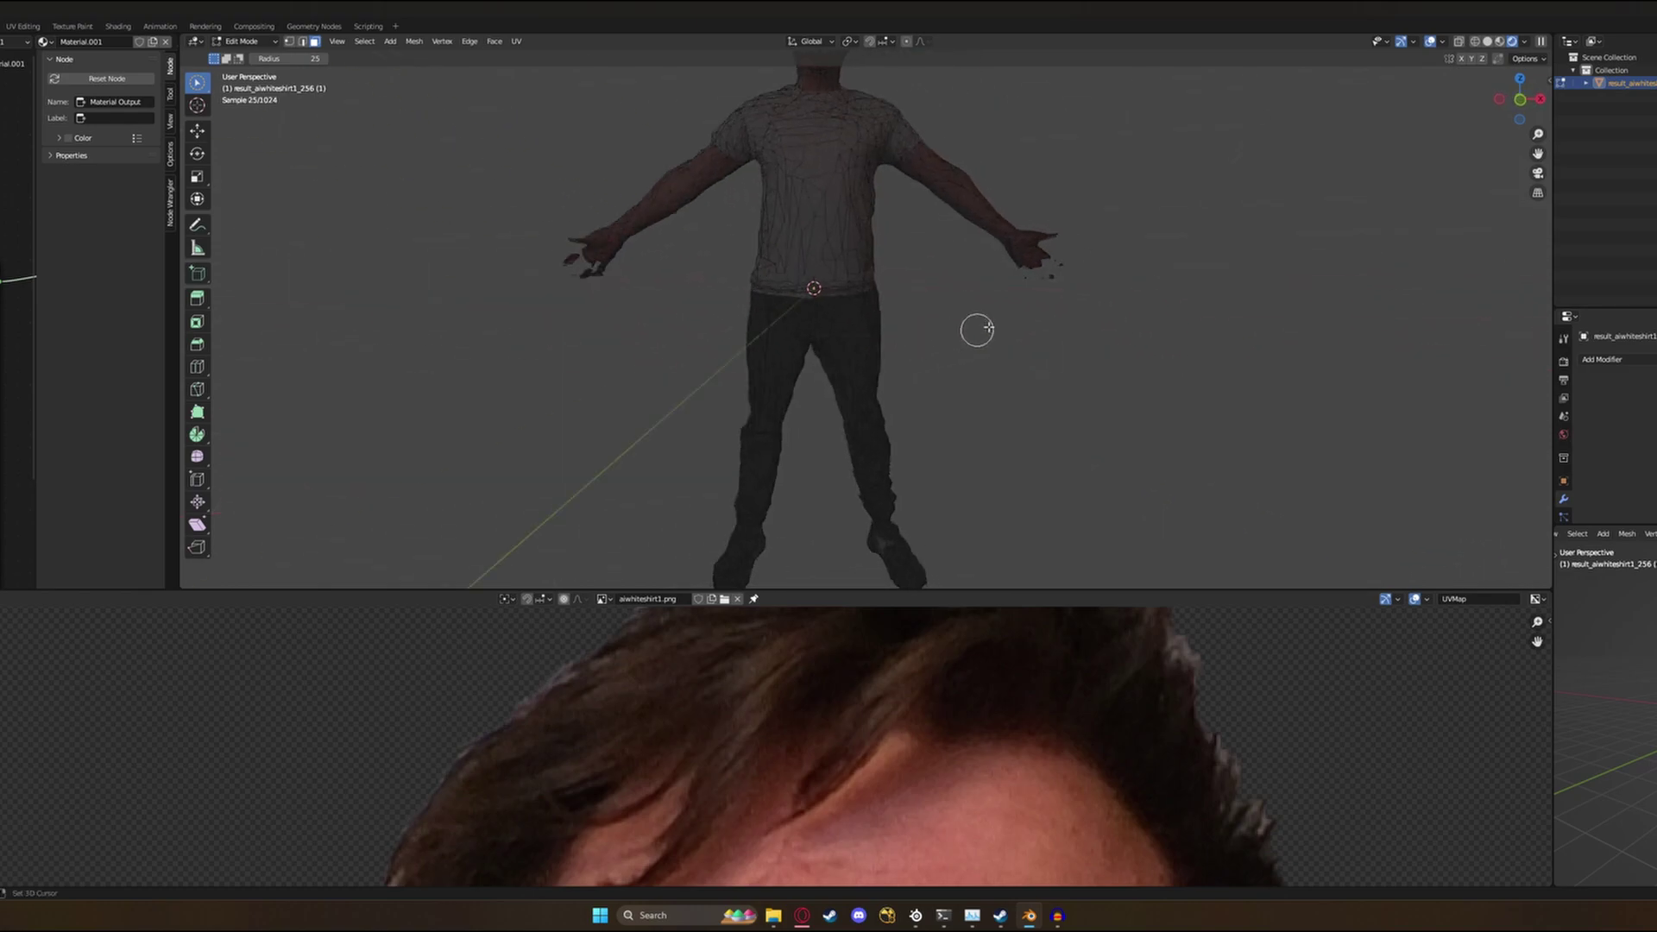
scroll(918, 377, up, 6)
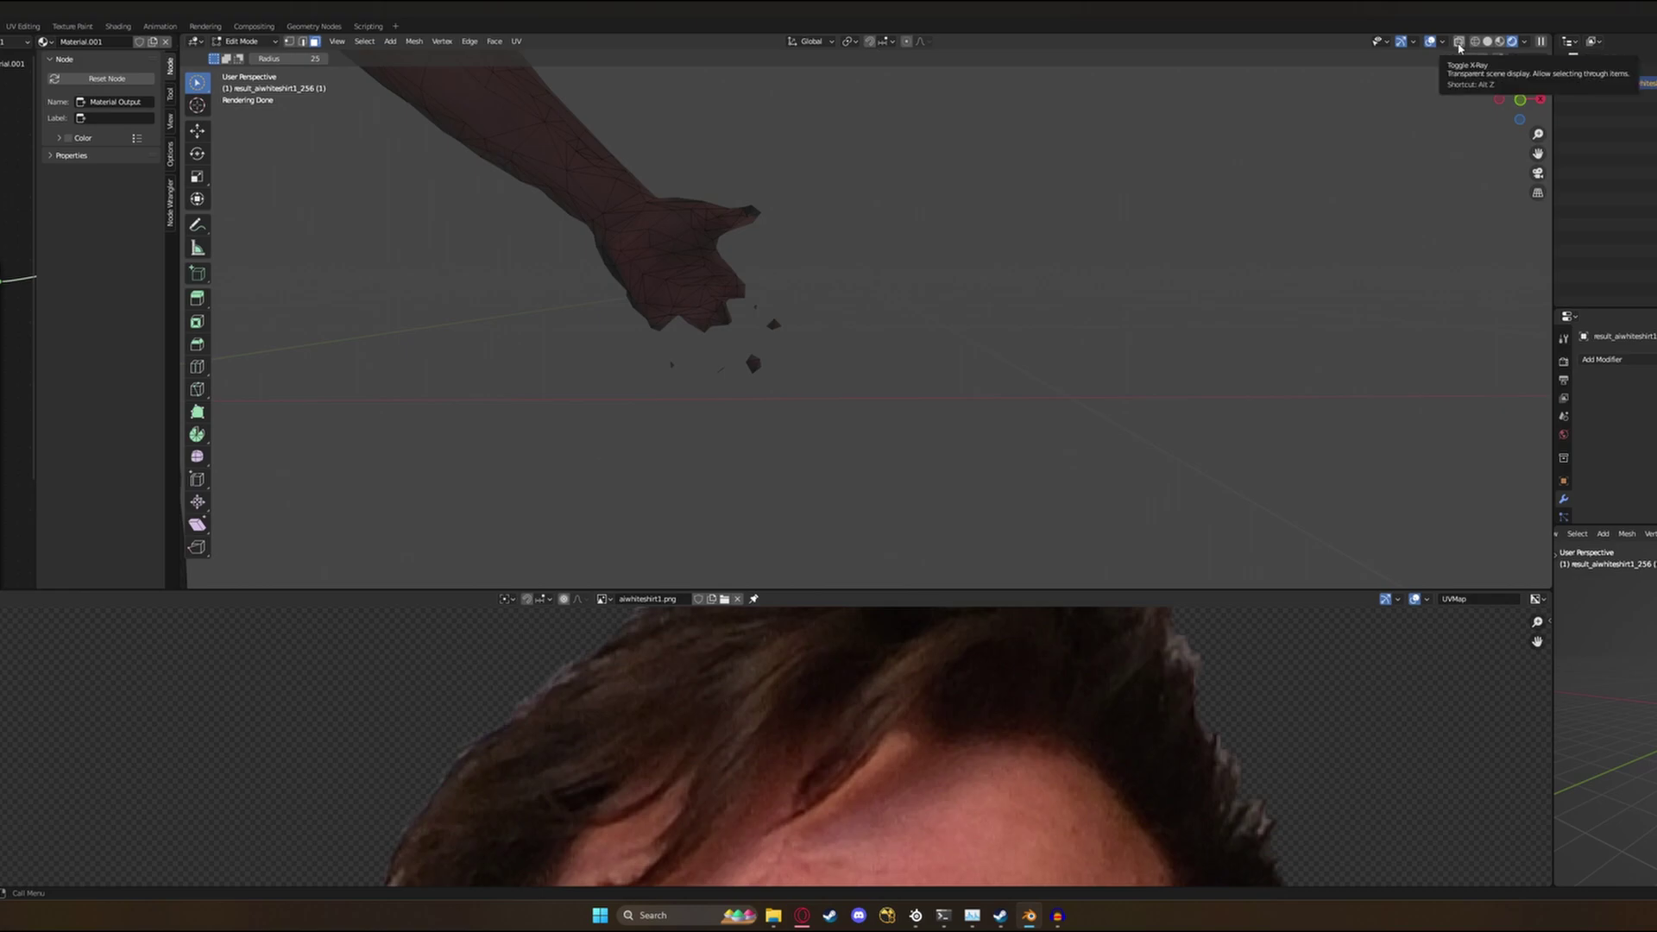
click(1458, 44)
shift+middle_drag(740, 384, 974, 395)
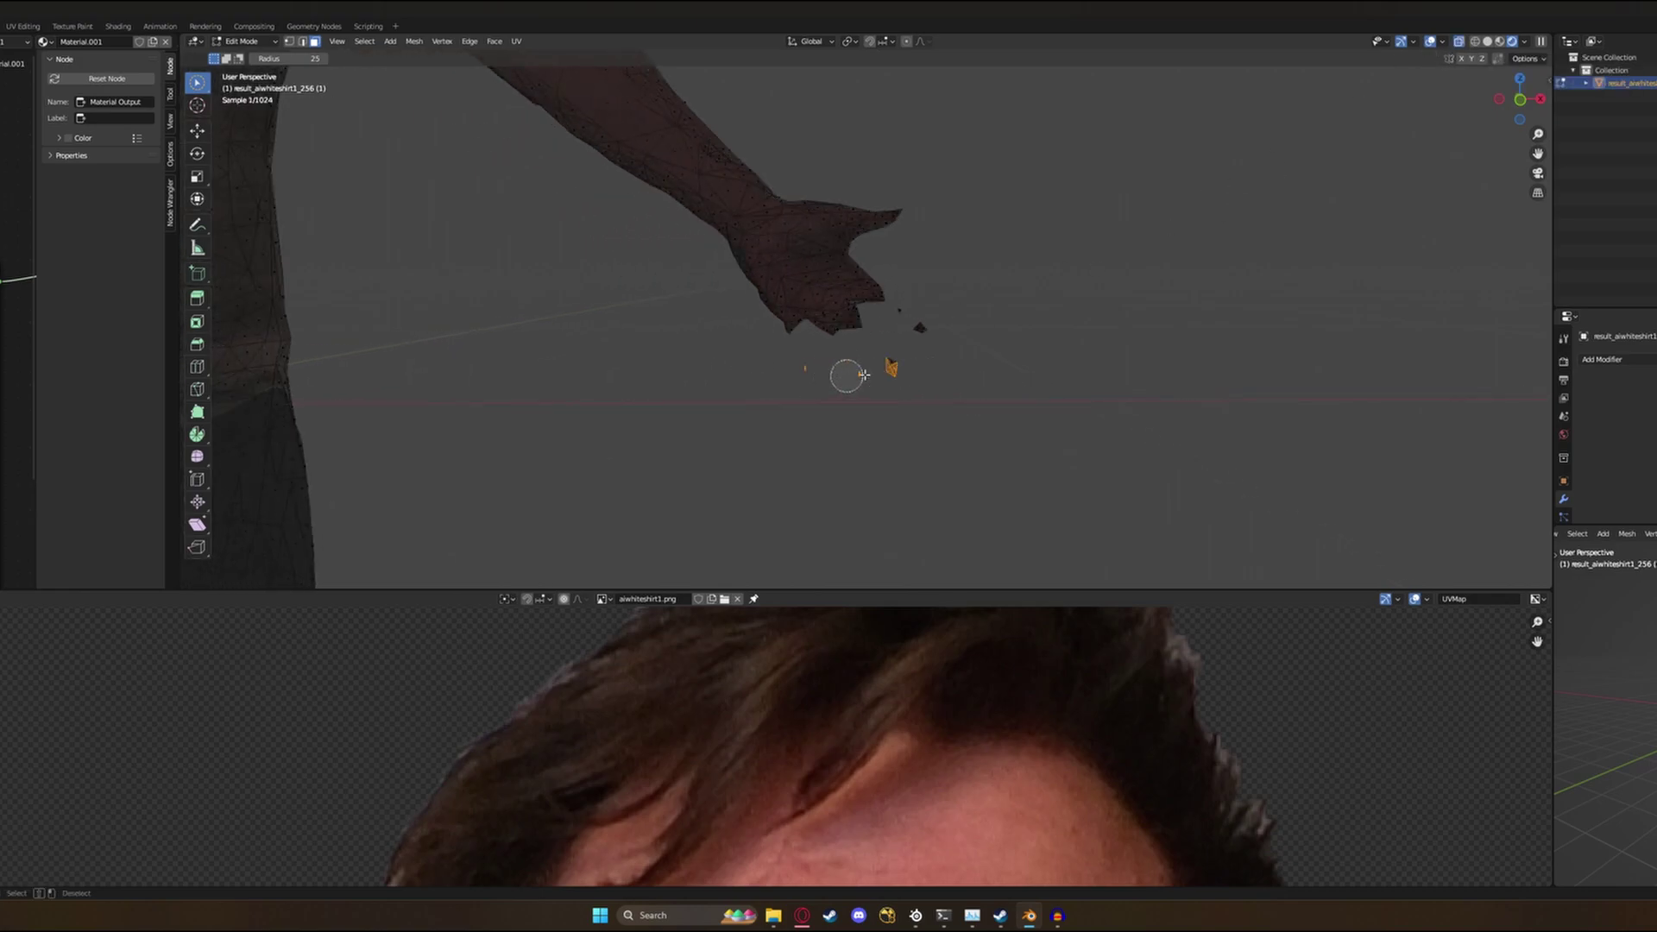
Delete the detached finger fragments around the figure's right hand.
scroll(924, 384, down, 5)
scroll(947, 432, up, 8)
middle_drag(1071, 424, 1131, 417)
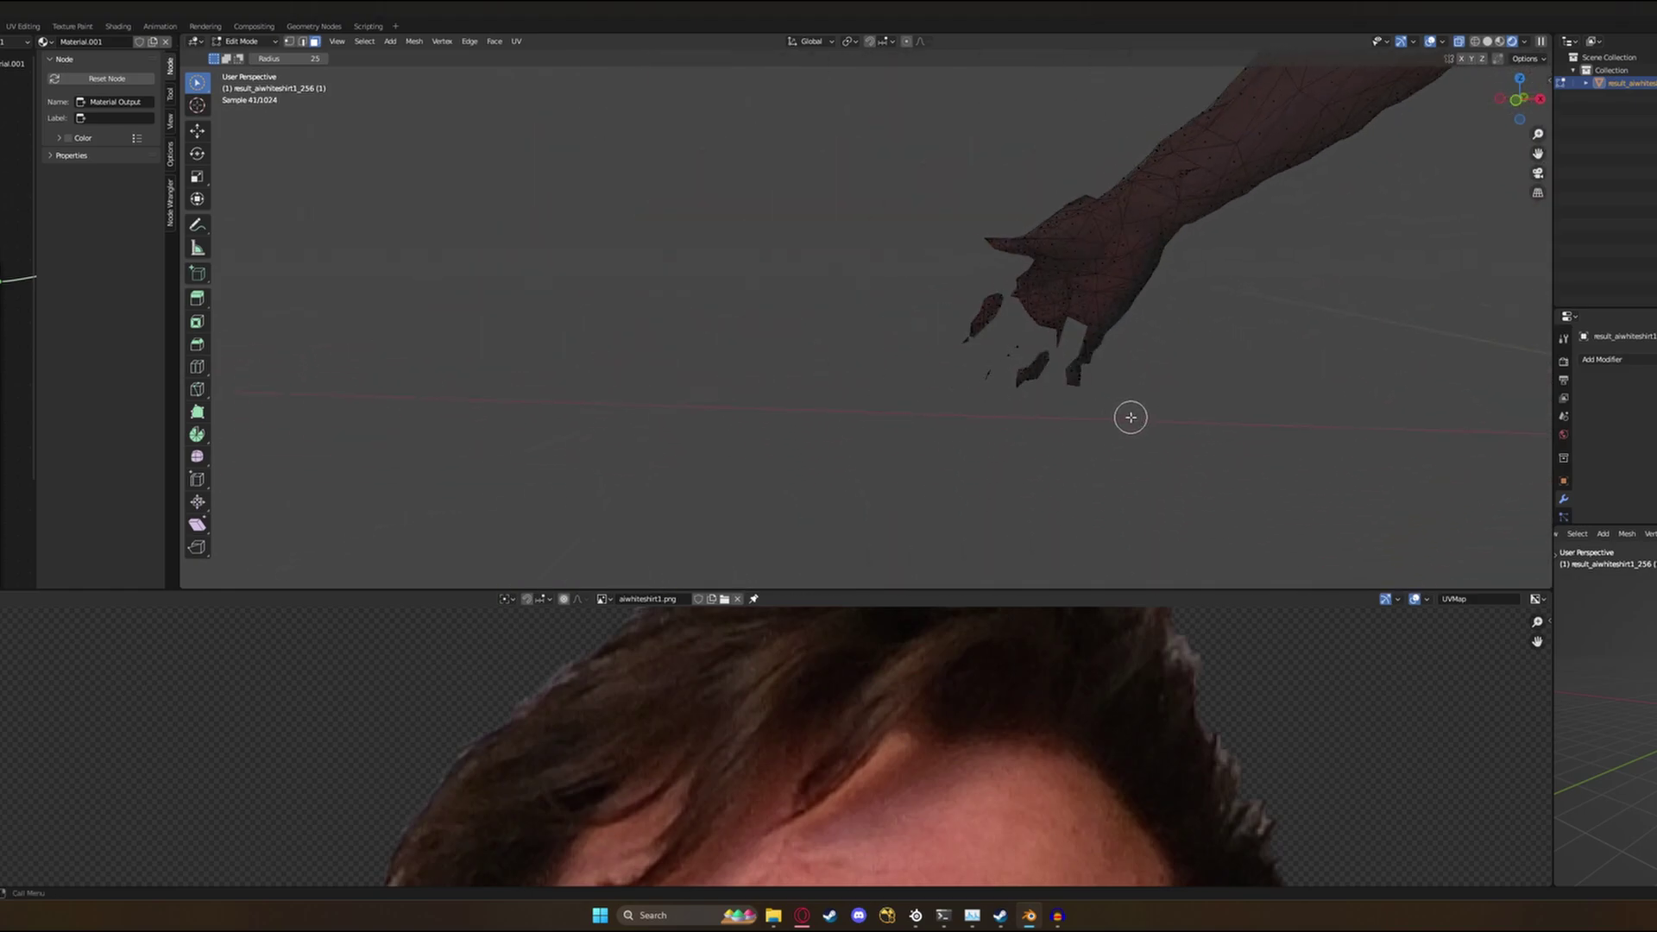
key(x)
click(967, 332)
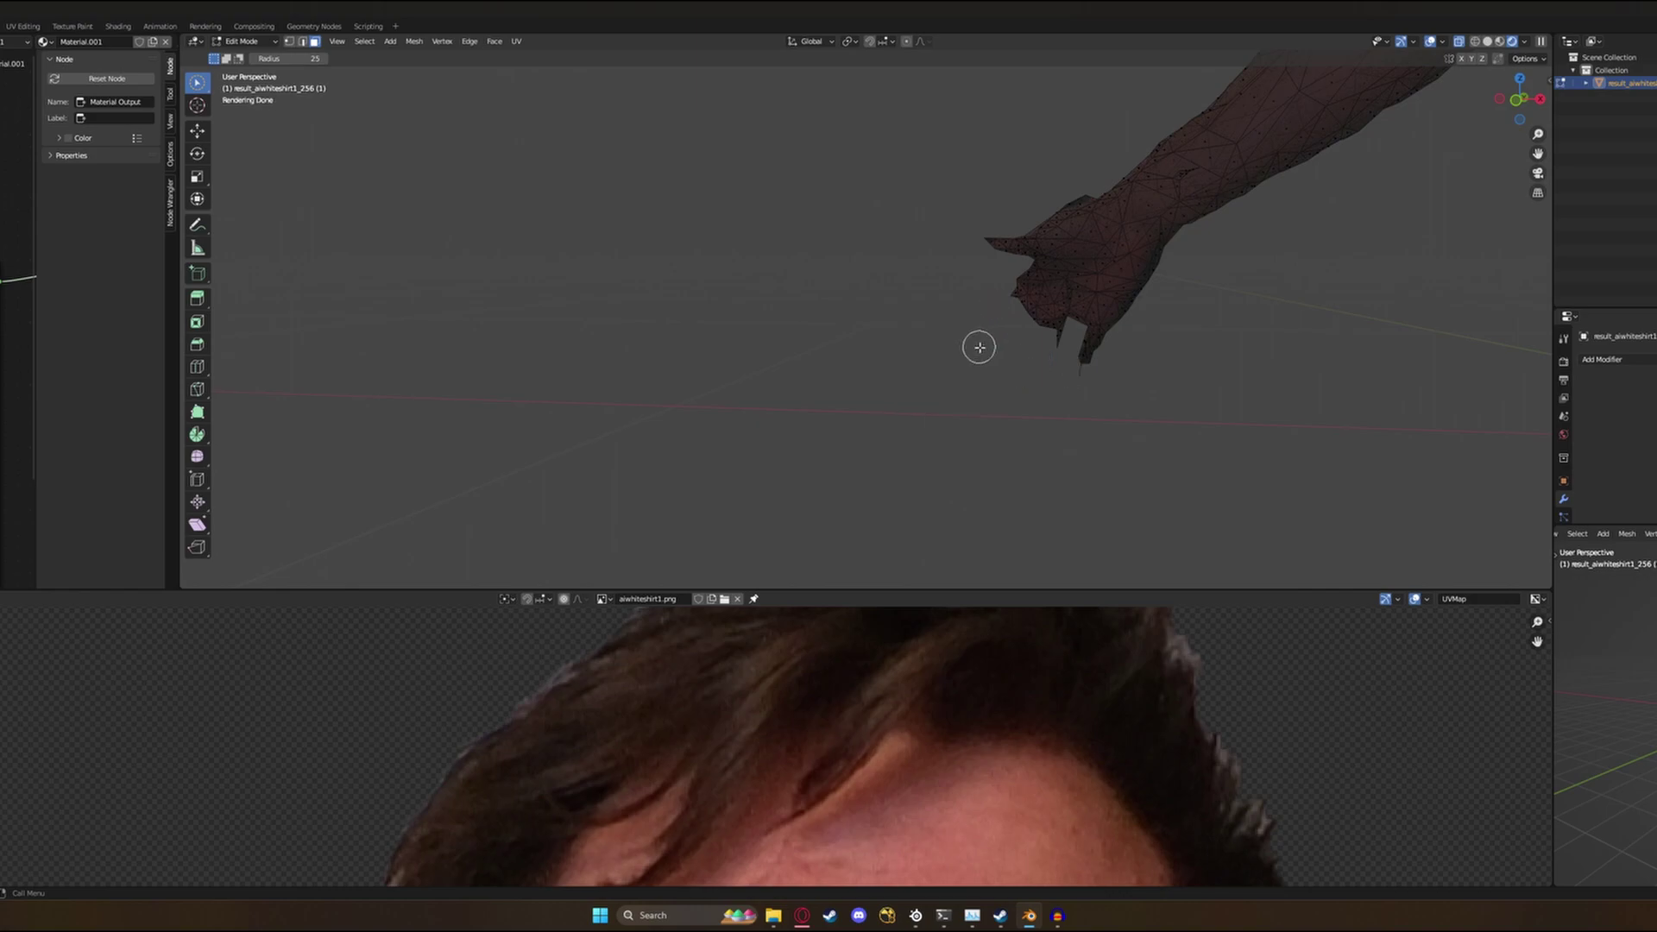
Return to Object Mode and examine the figure and its hands from several angles.
key(Tab)
scroll(980, 345, down, 5)
key(KP_Decimal)
click(918, 383)
mouse_move(947, 407)
middle_down()
mouse_move(1125, 432)
mouse_move(928, 400)
middle_up()
scroll(929, 399, up, 3)
scroll(905, 402, down, 1)
scroll(1036, 418, up, 2)
middle_drag(1035, 418, 871, 436)
Circle-select the whole left hand in Edit Mode, scale it down and move it into place at the wrist.
key(Tab)
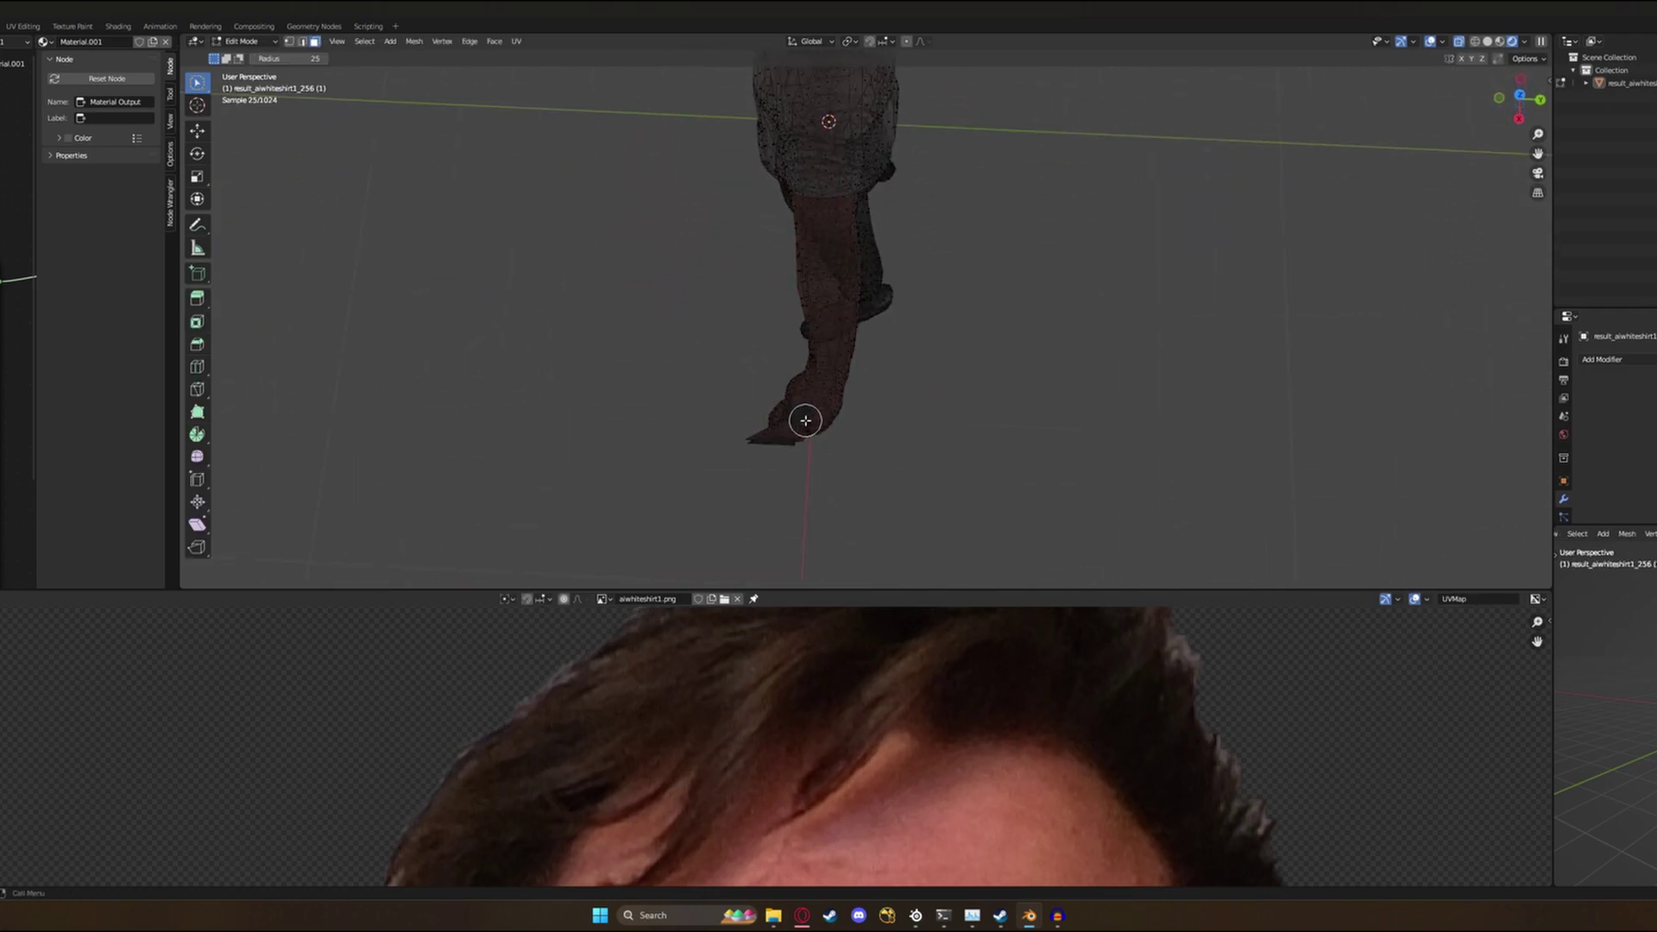
mouse_move(824, 449)
mouse_down()
mouse_move(843, 443)
mouse_move(839, 411)
mouse_up()
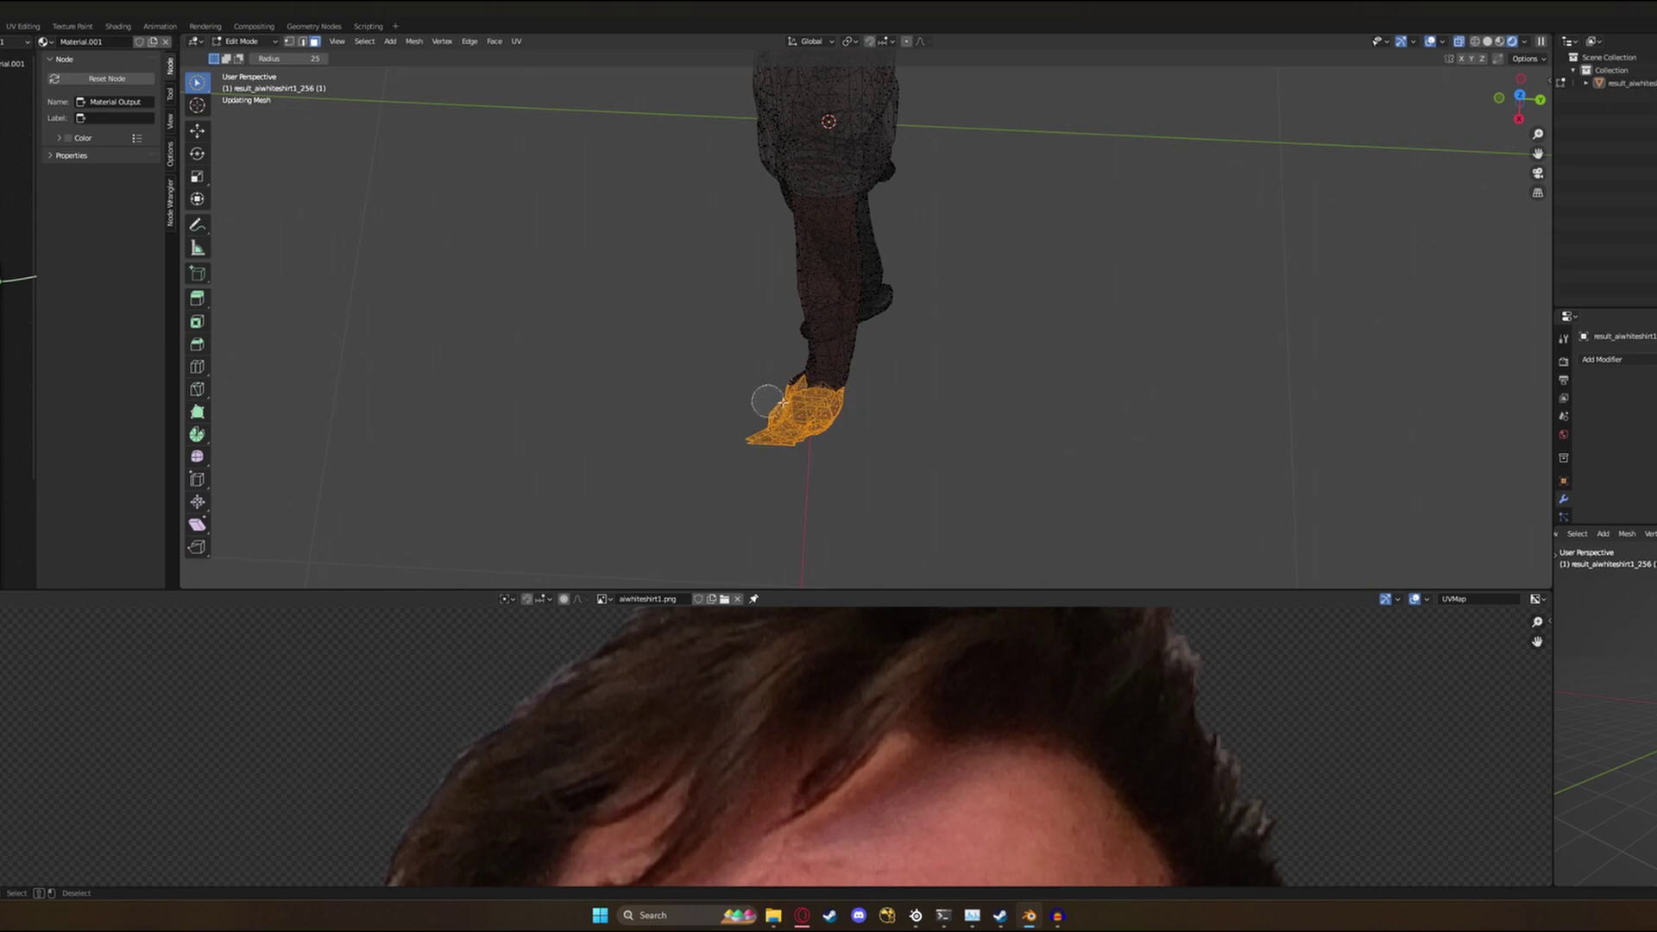
key(s)
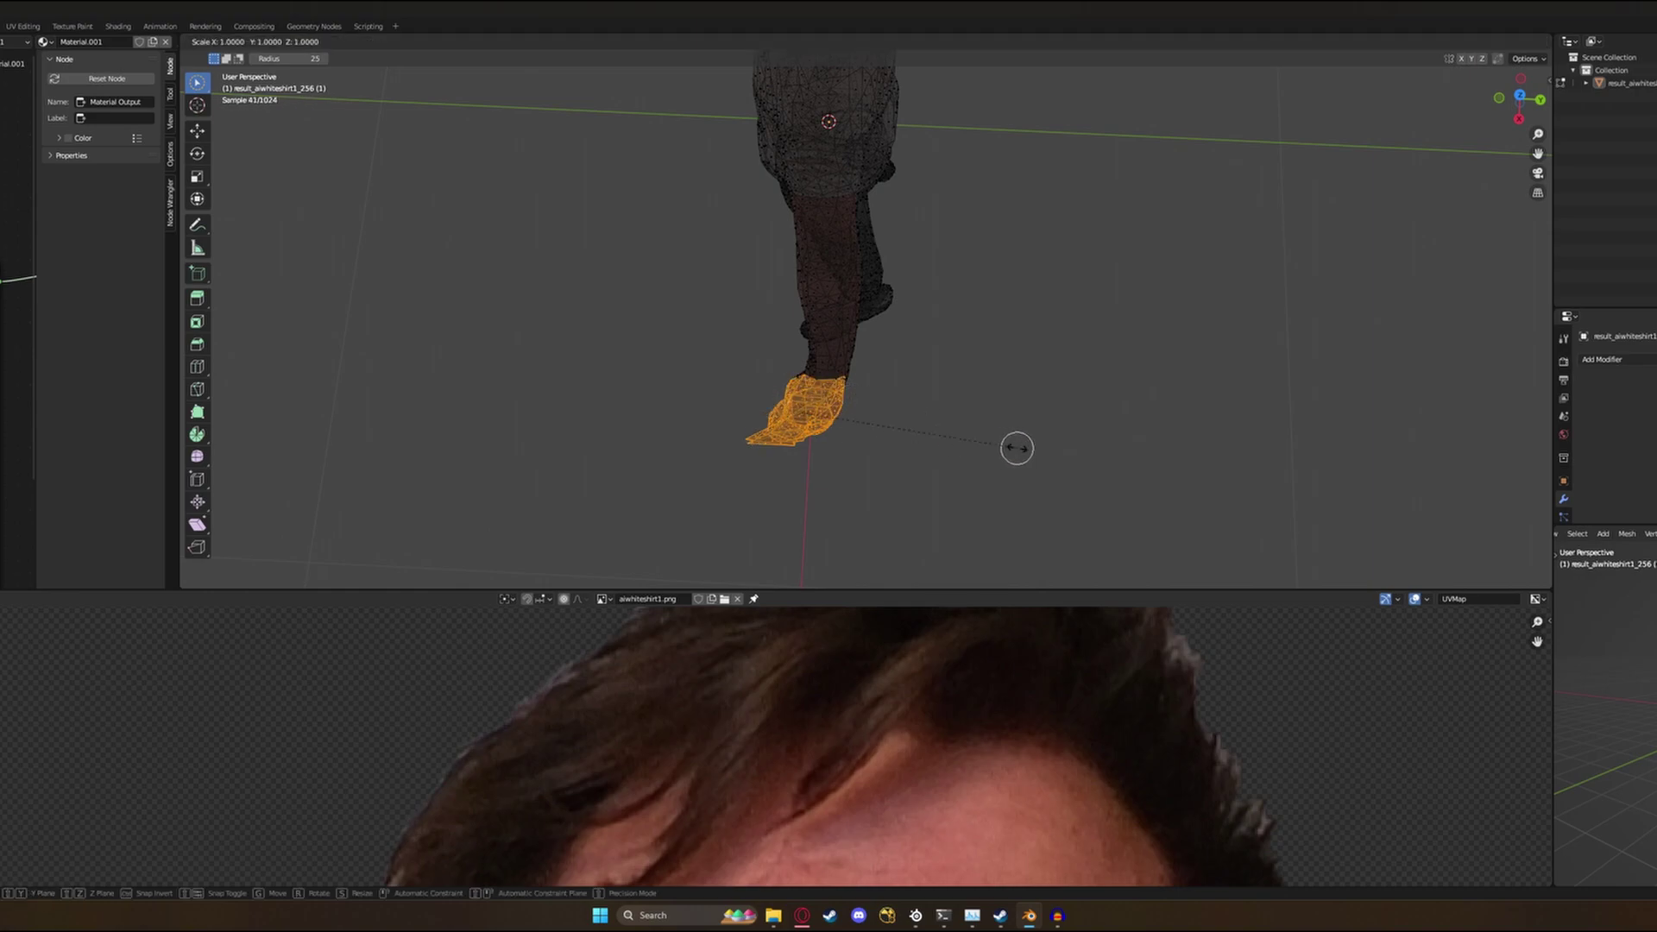
click(932, 420)
key(g)
click(884, 423)
Orbit to the figure's right hand, circle-select its faces in Edit Mode and scale the hand down.
key(Tab)
middle_drag(887, 422, 832, 371)
key(Tab)
key(c)
drag(832, 370, 830, 368)
key(s)
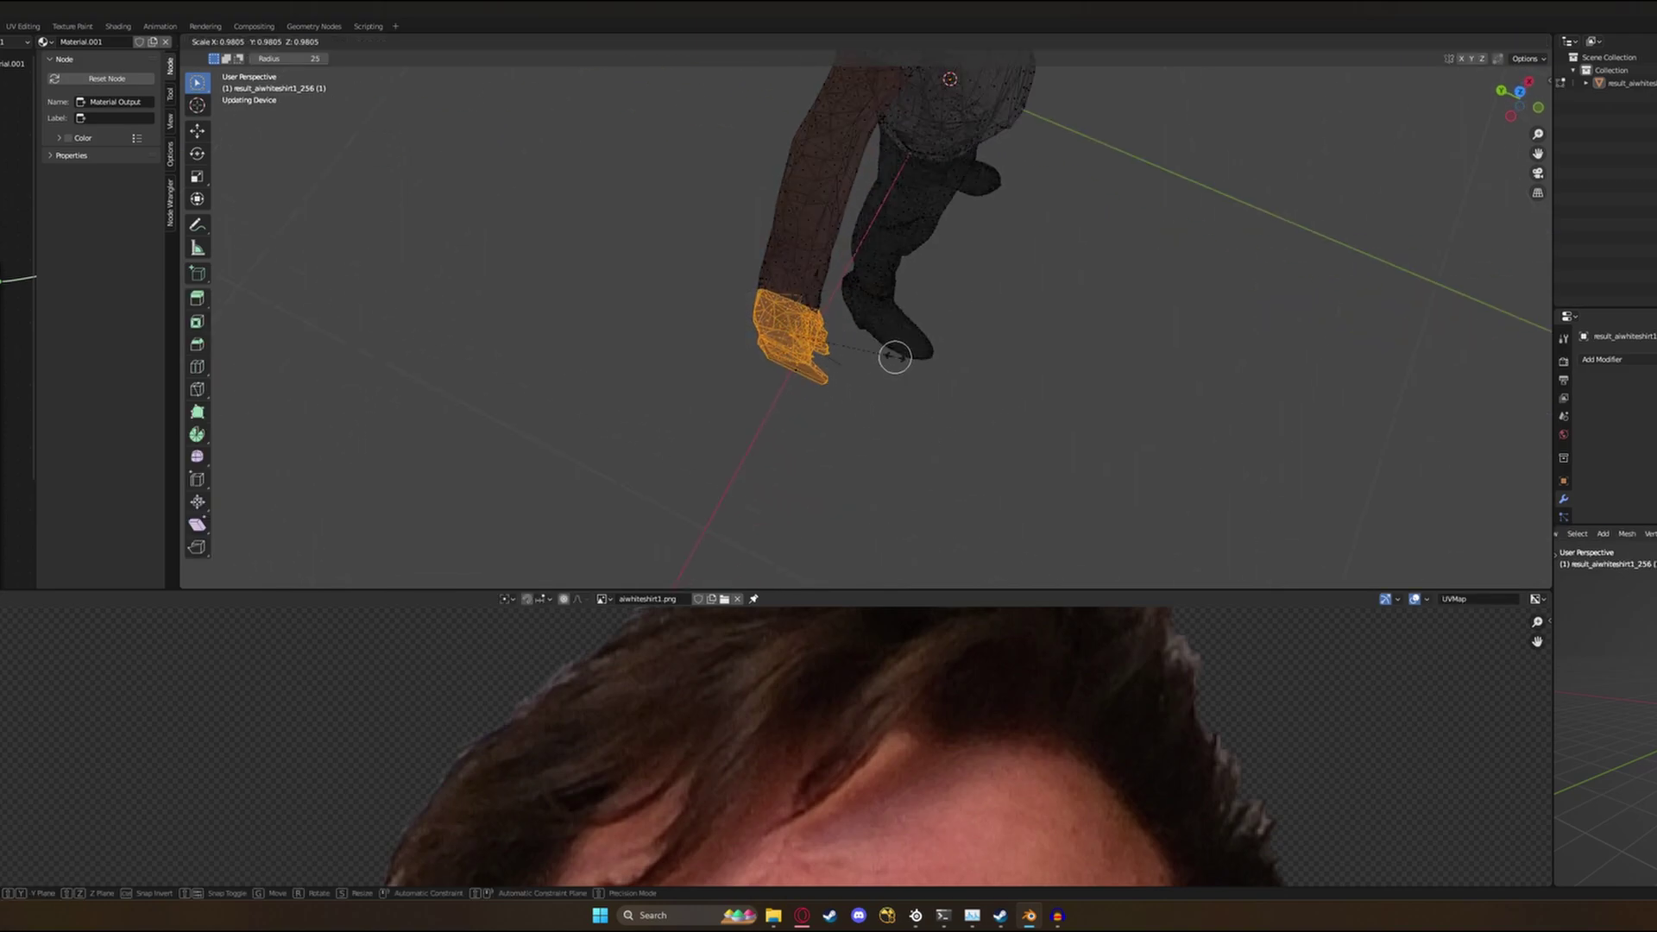
click(853, 344)
Circle-select and delete the thin stray sliver sticking out below the right hand's fingertips.
middle_drag(852, 345, 843, 290)
key(Tab)
scroll(758, 296, up, 5)
scroll(753, 322, down, 5)
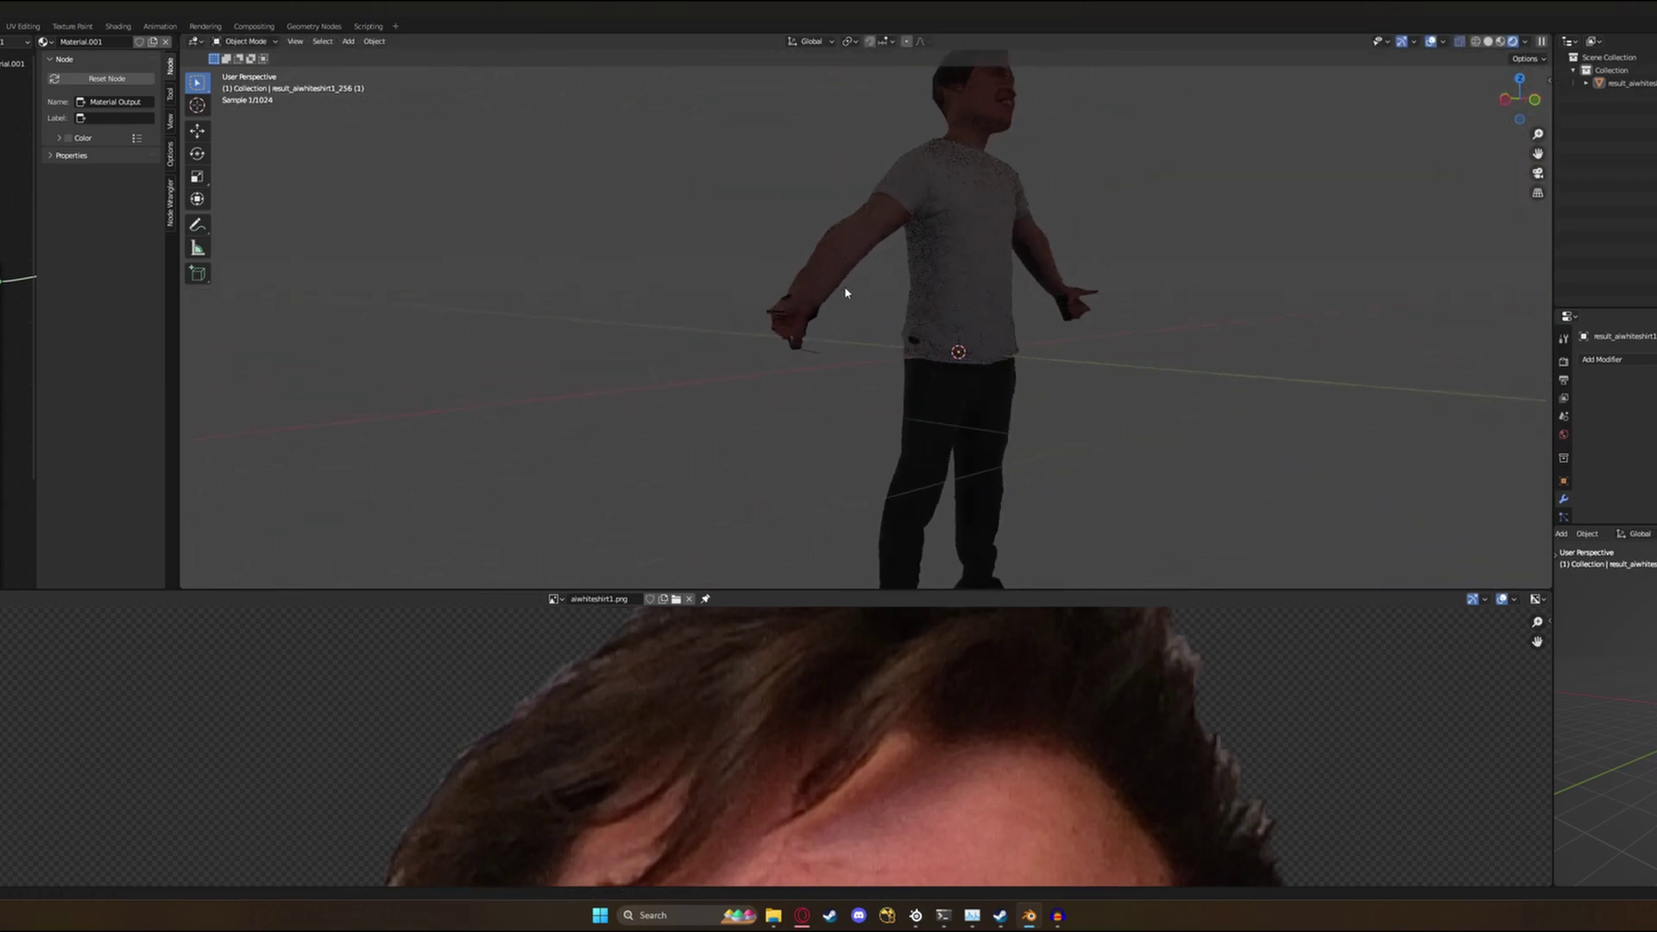
scroll(840, 306, up, 3)
scroll(751, 421, up, 2)
scroll(756, 418, down, 1)
key(Tab)
drag(757, 417, 722, 433)
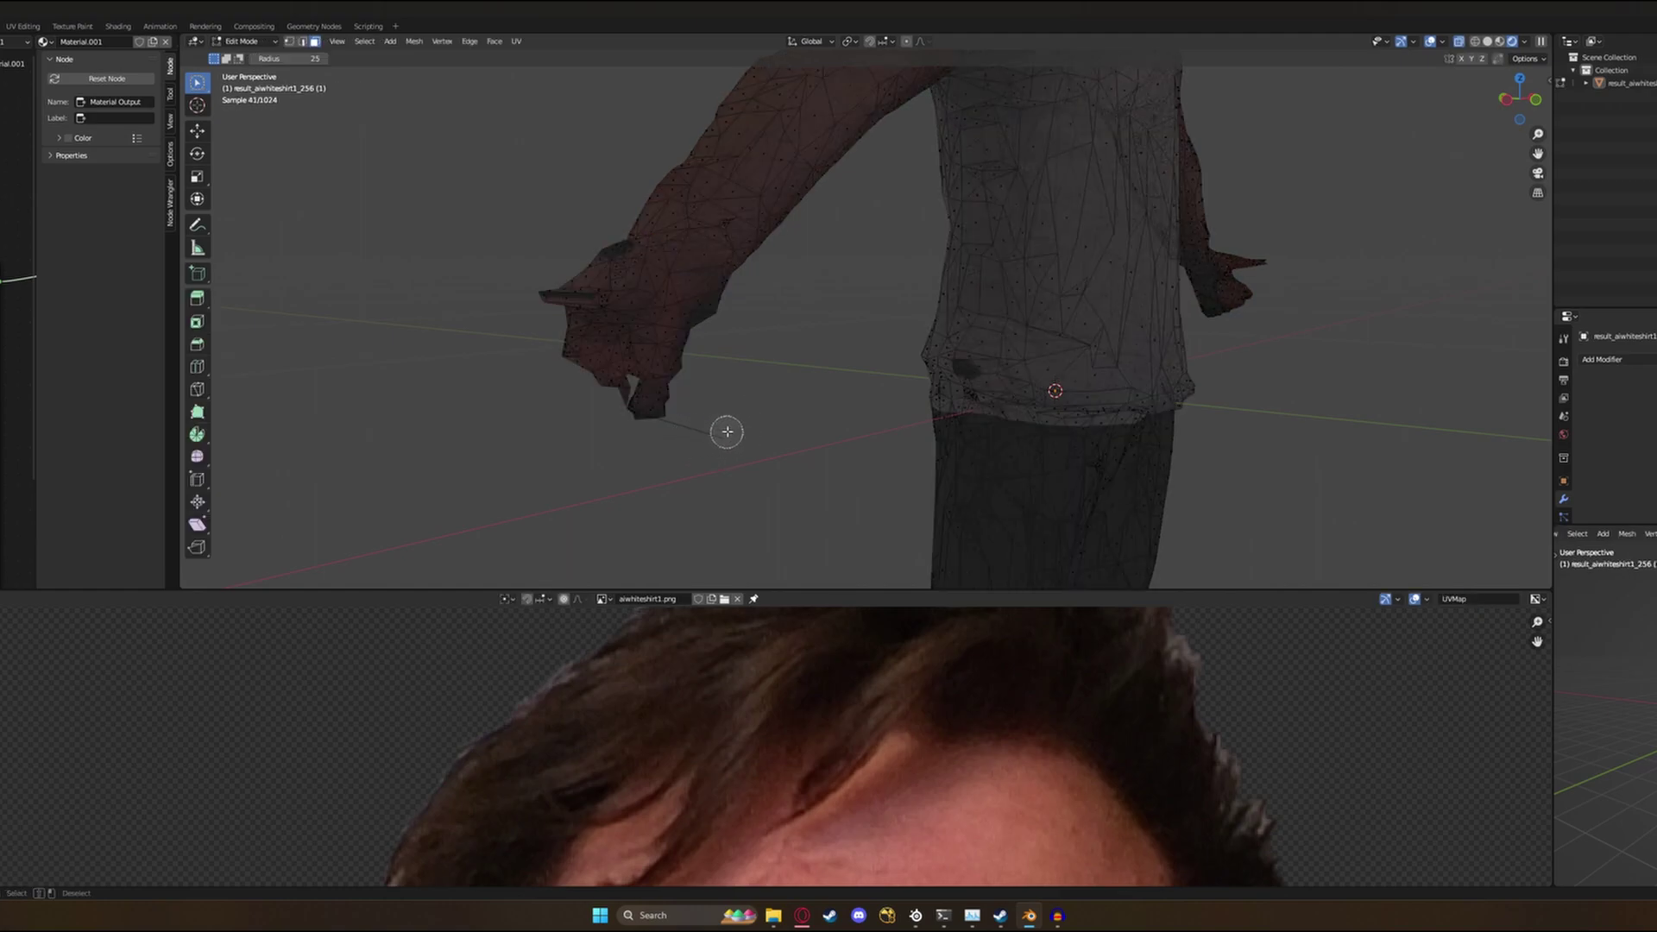
middle_drag(708, 430, 1000, 351)
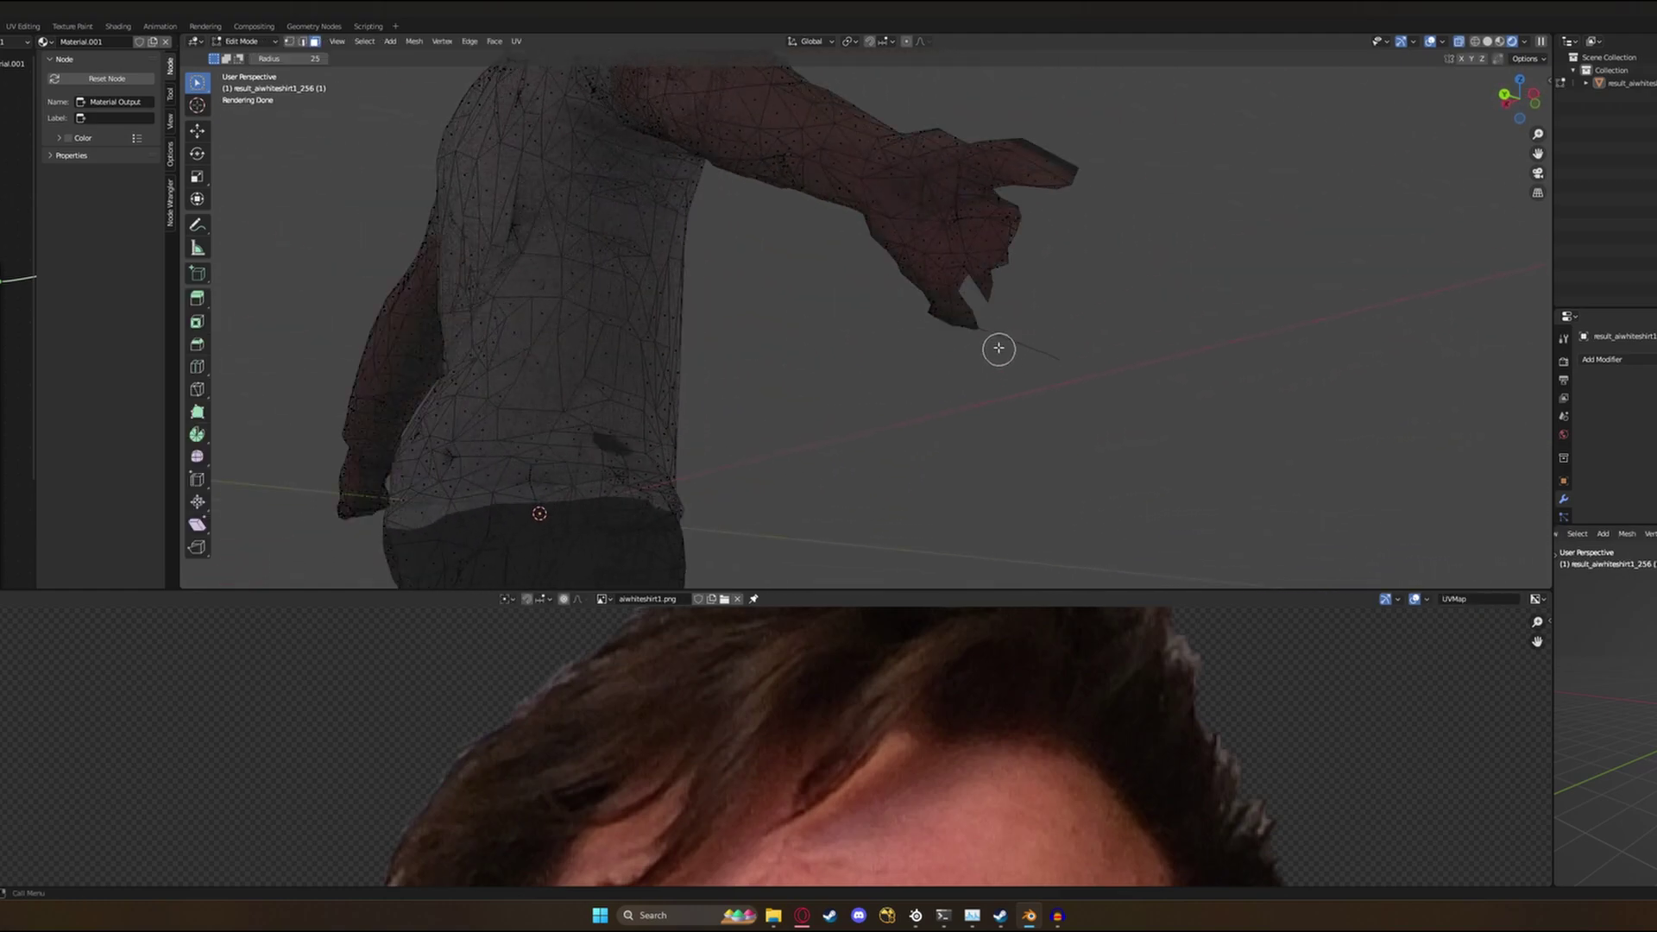
drag(978, 339, 984, 342)
key(x)
click(987, 342)
Delete the remaining stray fragment floating beside the right hand and return to Object Mode.
middle_drag(1069, 380, 938, 285)
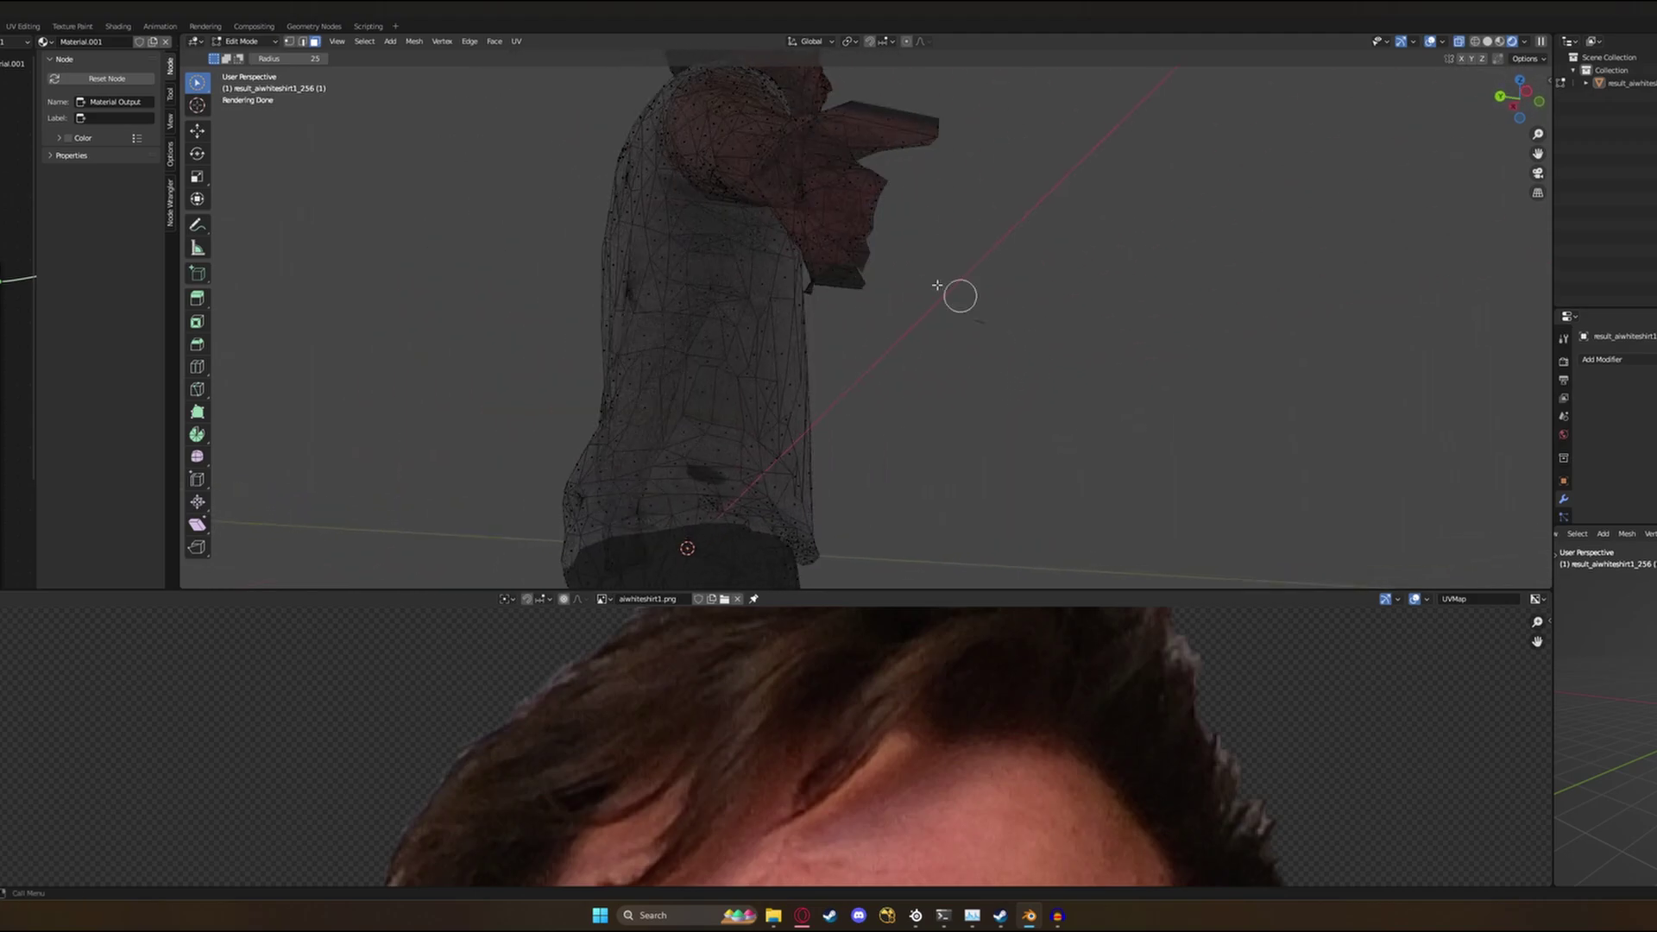
key(x)
click(1024, 360)
key(Tab)
Inspect the whole cleaned-up figure and its hands for leftover stray geometry.
scroll(1020, 357, down, 5)
middle_drag(1018, 355, 878, 316)
scroll(889, 388, down, 4)
scroll(949, 326, up, 5)
shift+middle_drag(1002, 329, 739, 345)
middle_drag(739, 345, 868, 352)
key(Tab)
key(c)
key(Escape)
key(Tab)
scroll(722, 315, down, 4)
scroll(871, 348, up, 4)
scroll(871, 354, down, 3)
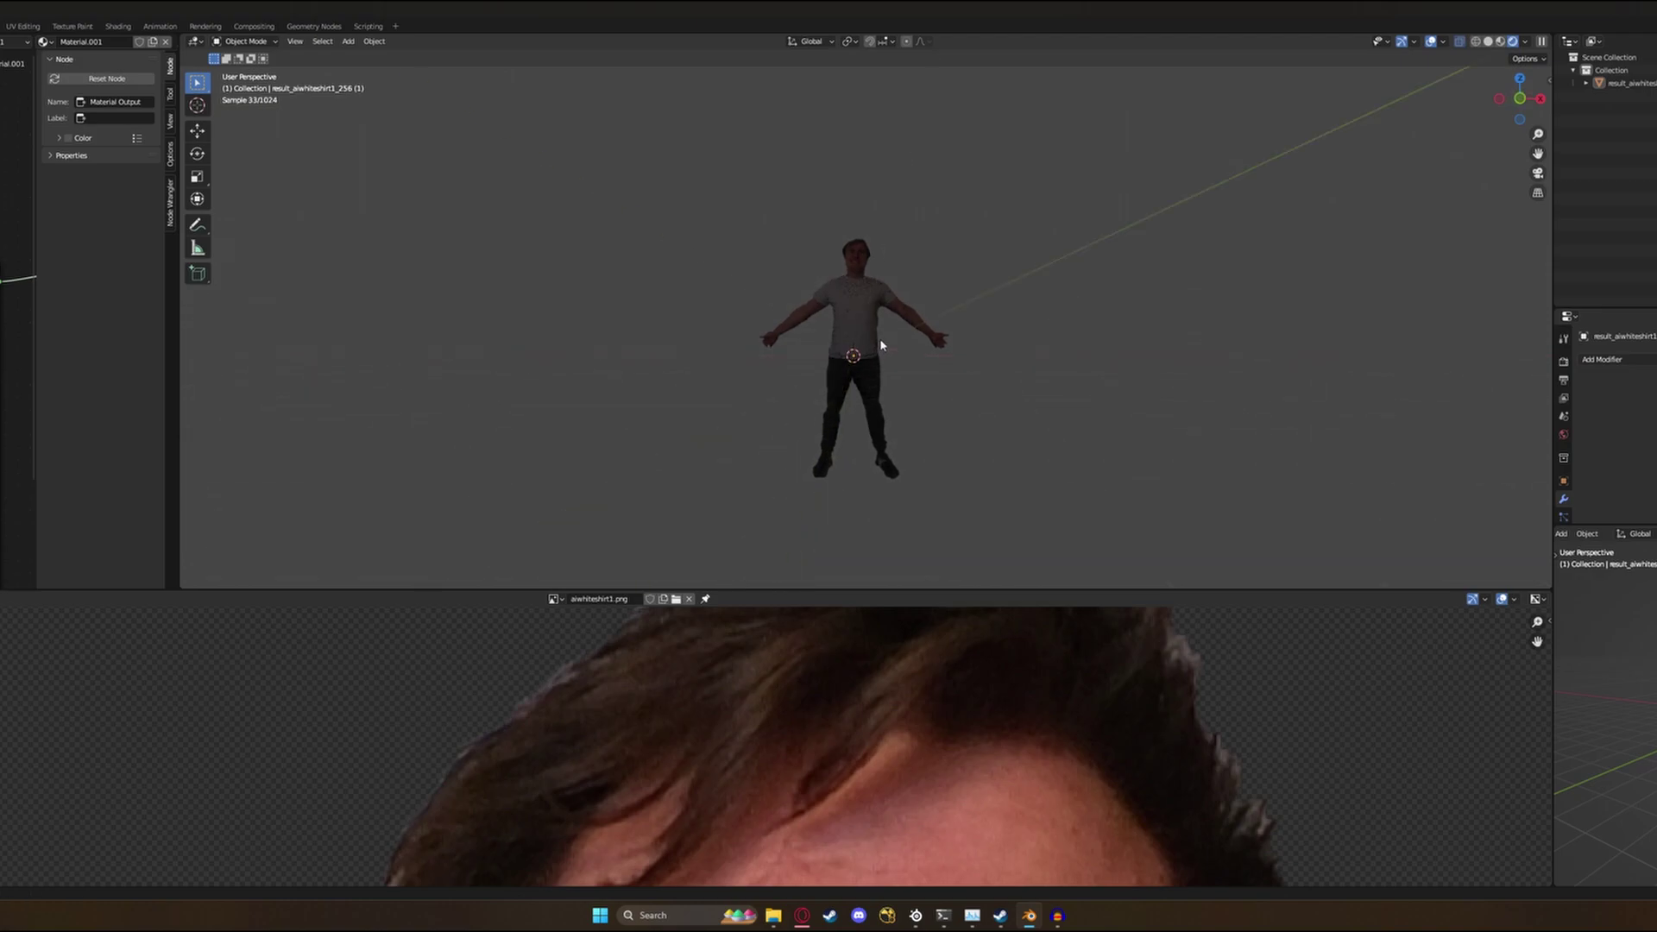
Select the figure's mesh and start an FBX export in the Crowd Example folder.
click(877, 343)
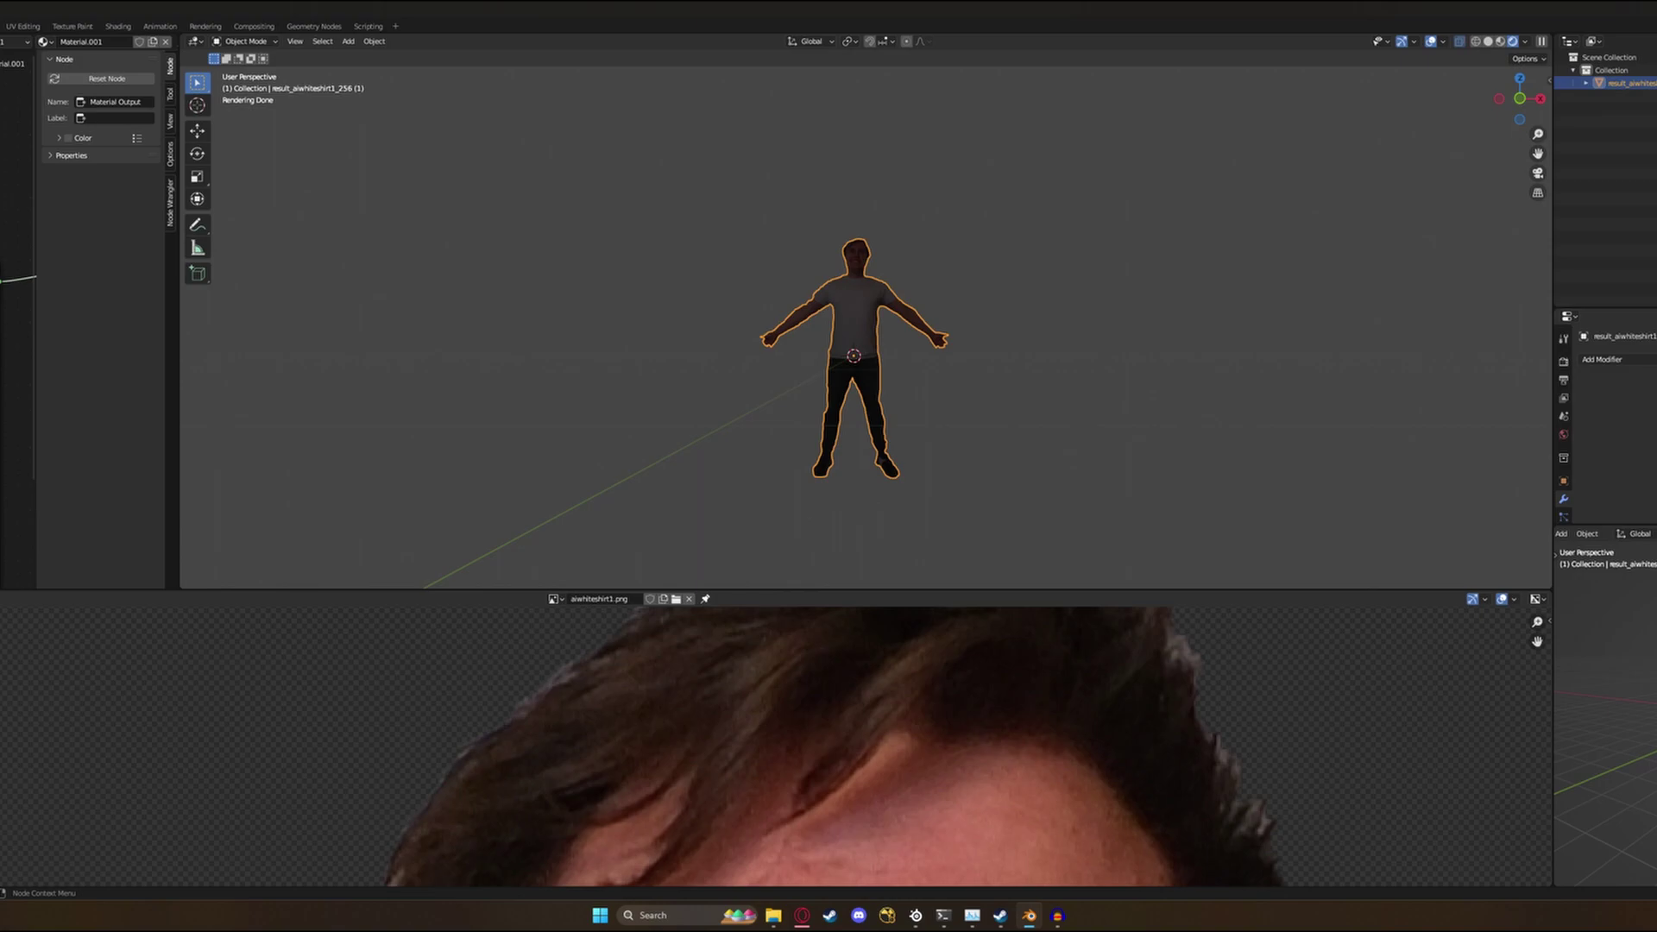
click(17, 327)
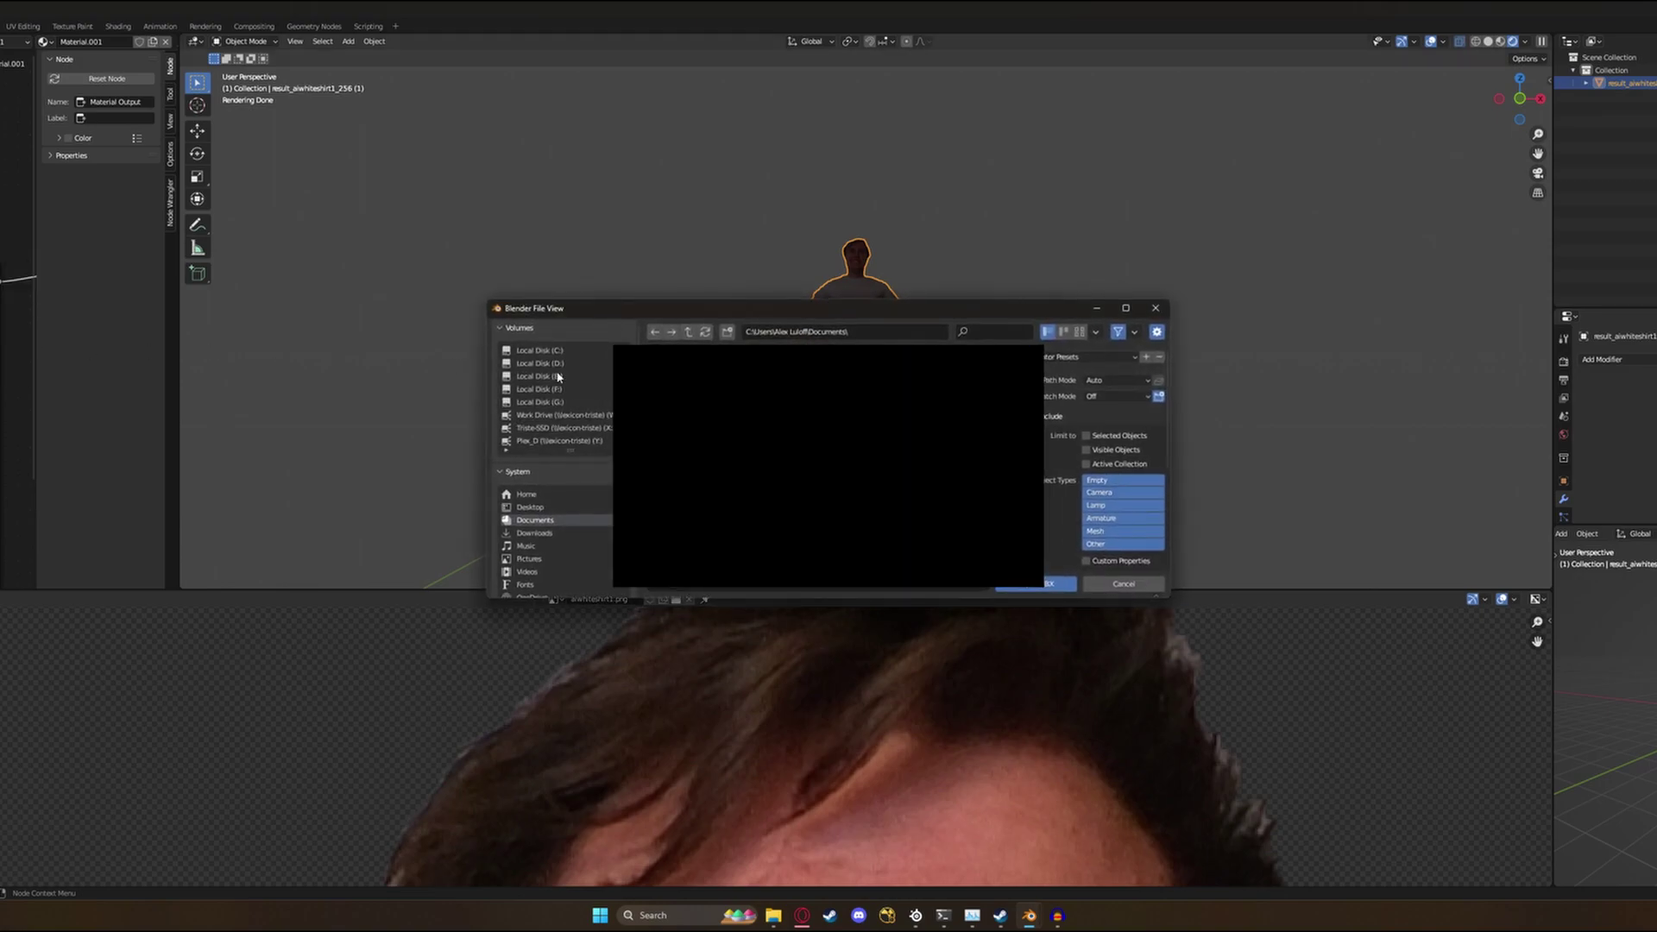
scroll(569, 535, down, 5)
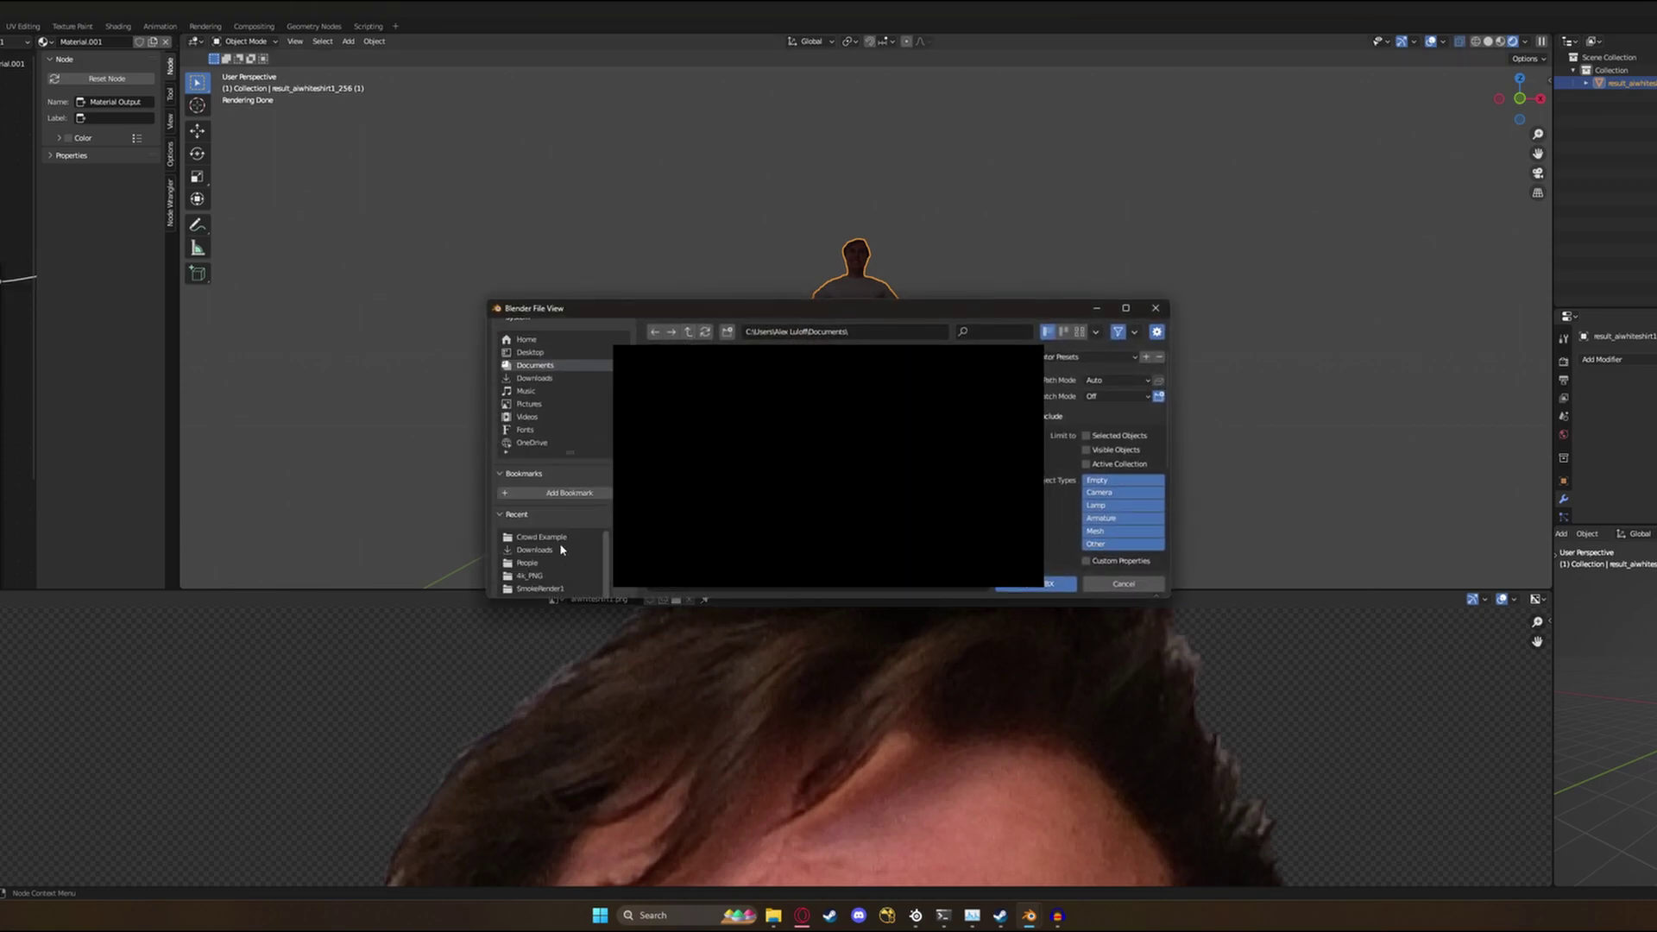
click(557, 537)
Create and open a People Example folder, and export only the selected objects there as WhiteShirtGuy1.fbx.
click(725, 335)
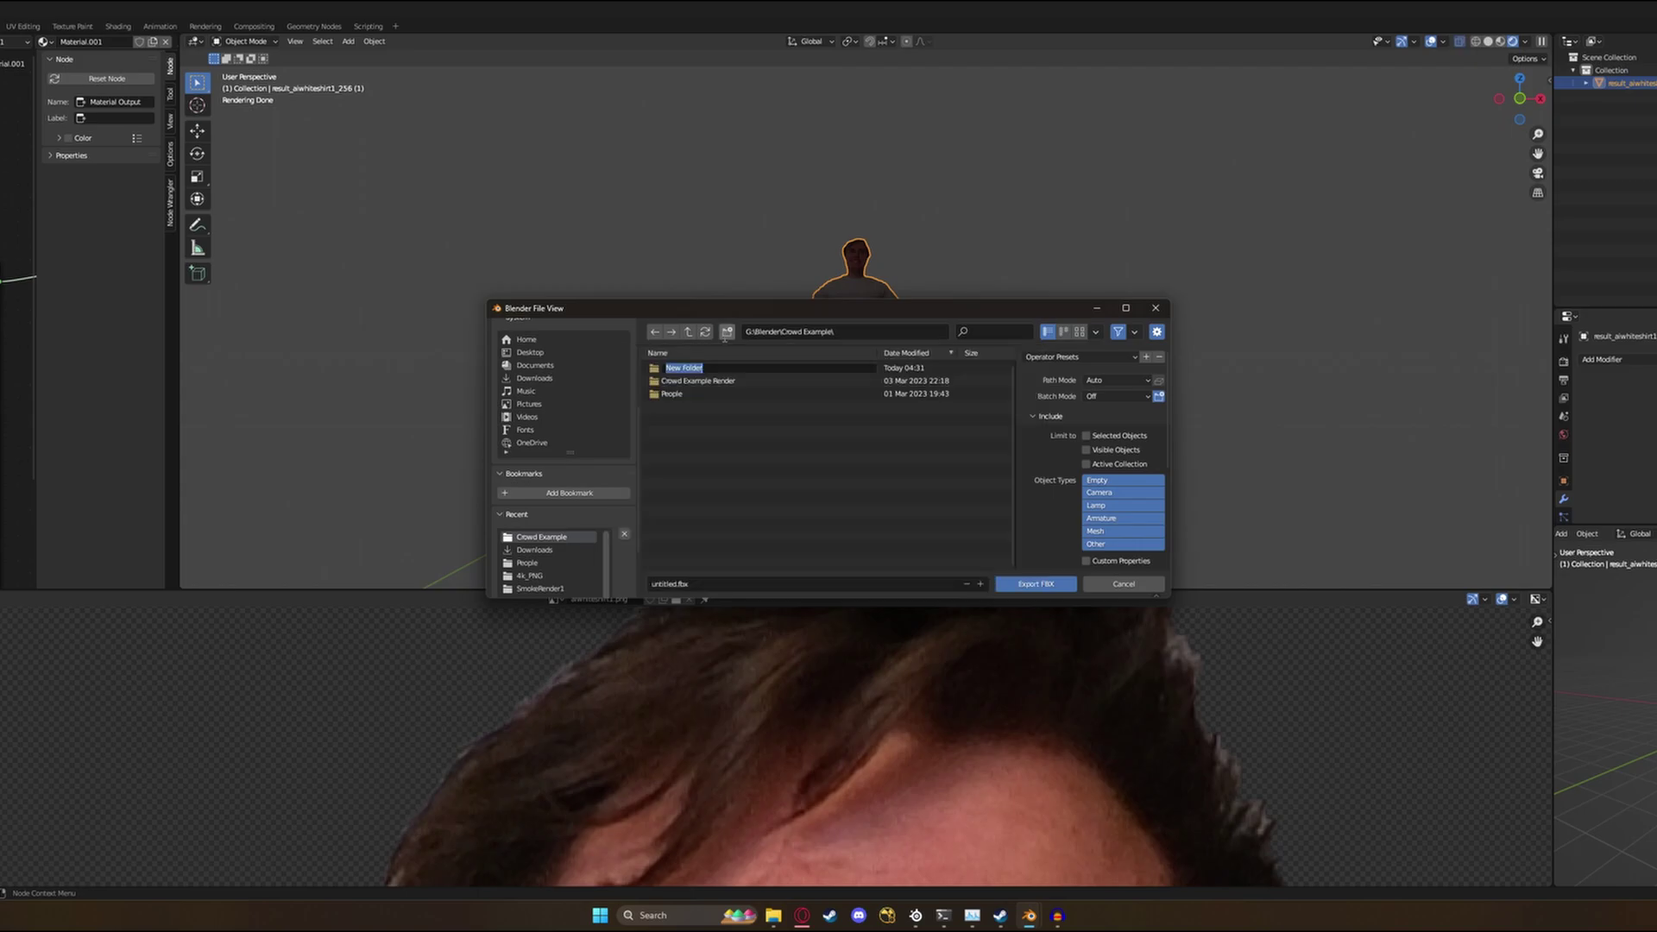
text(People Example)
key(Return)
click(724, 369)
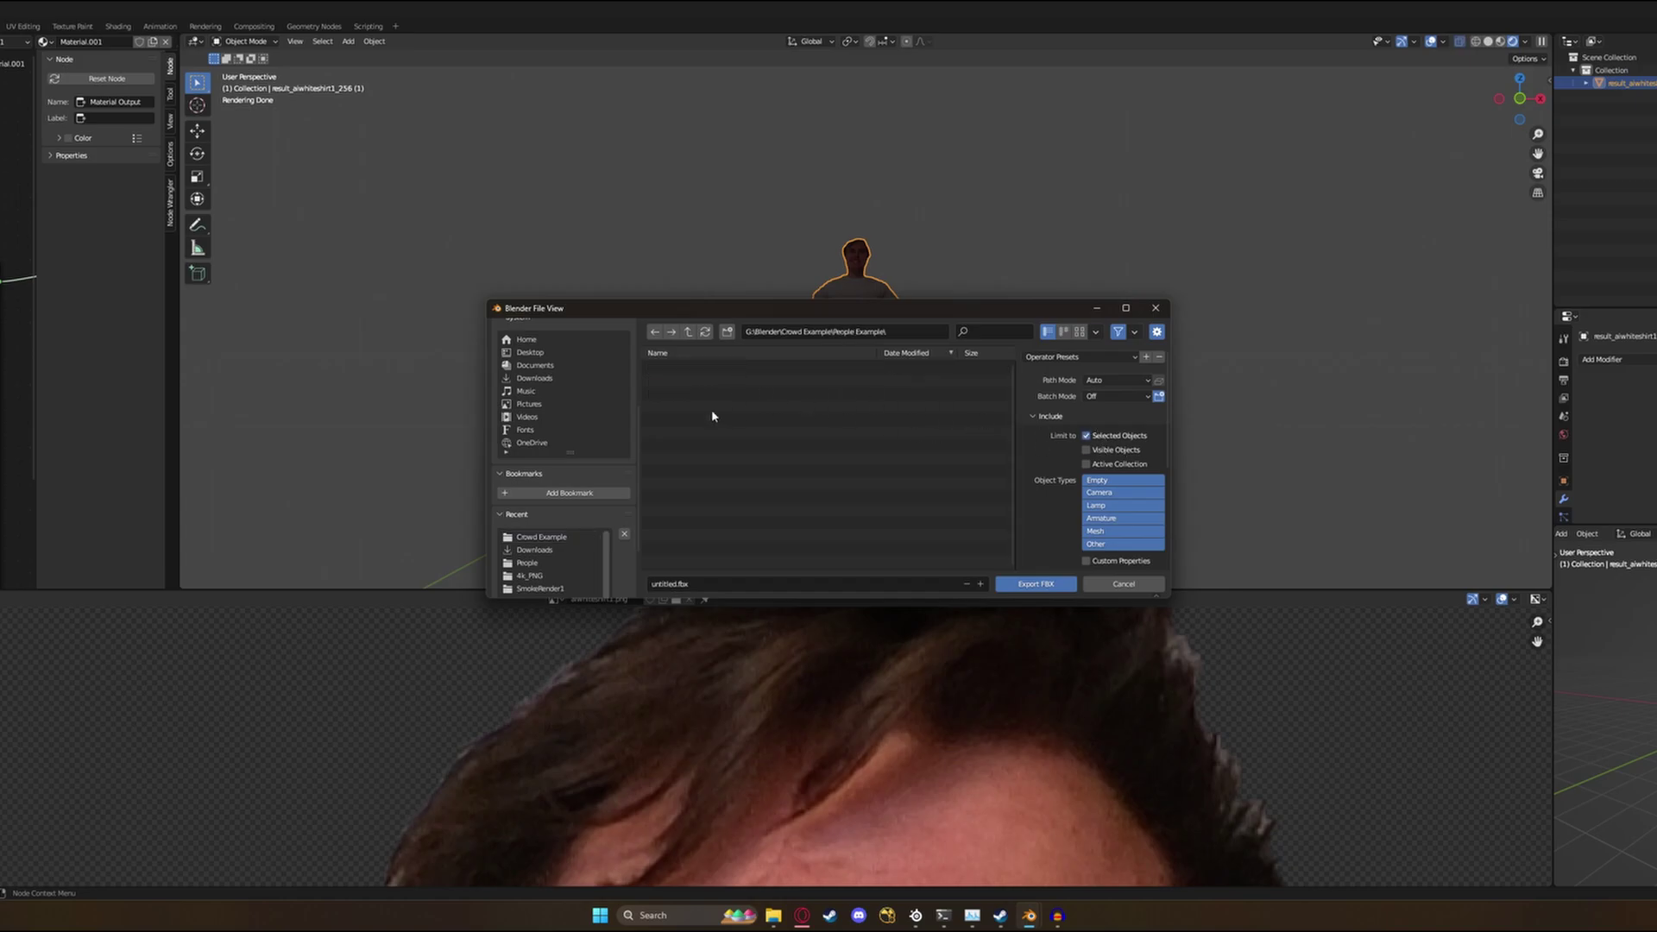
drag(972, 310, 1071, 286)
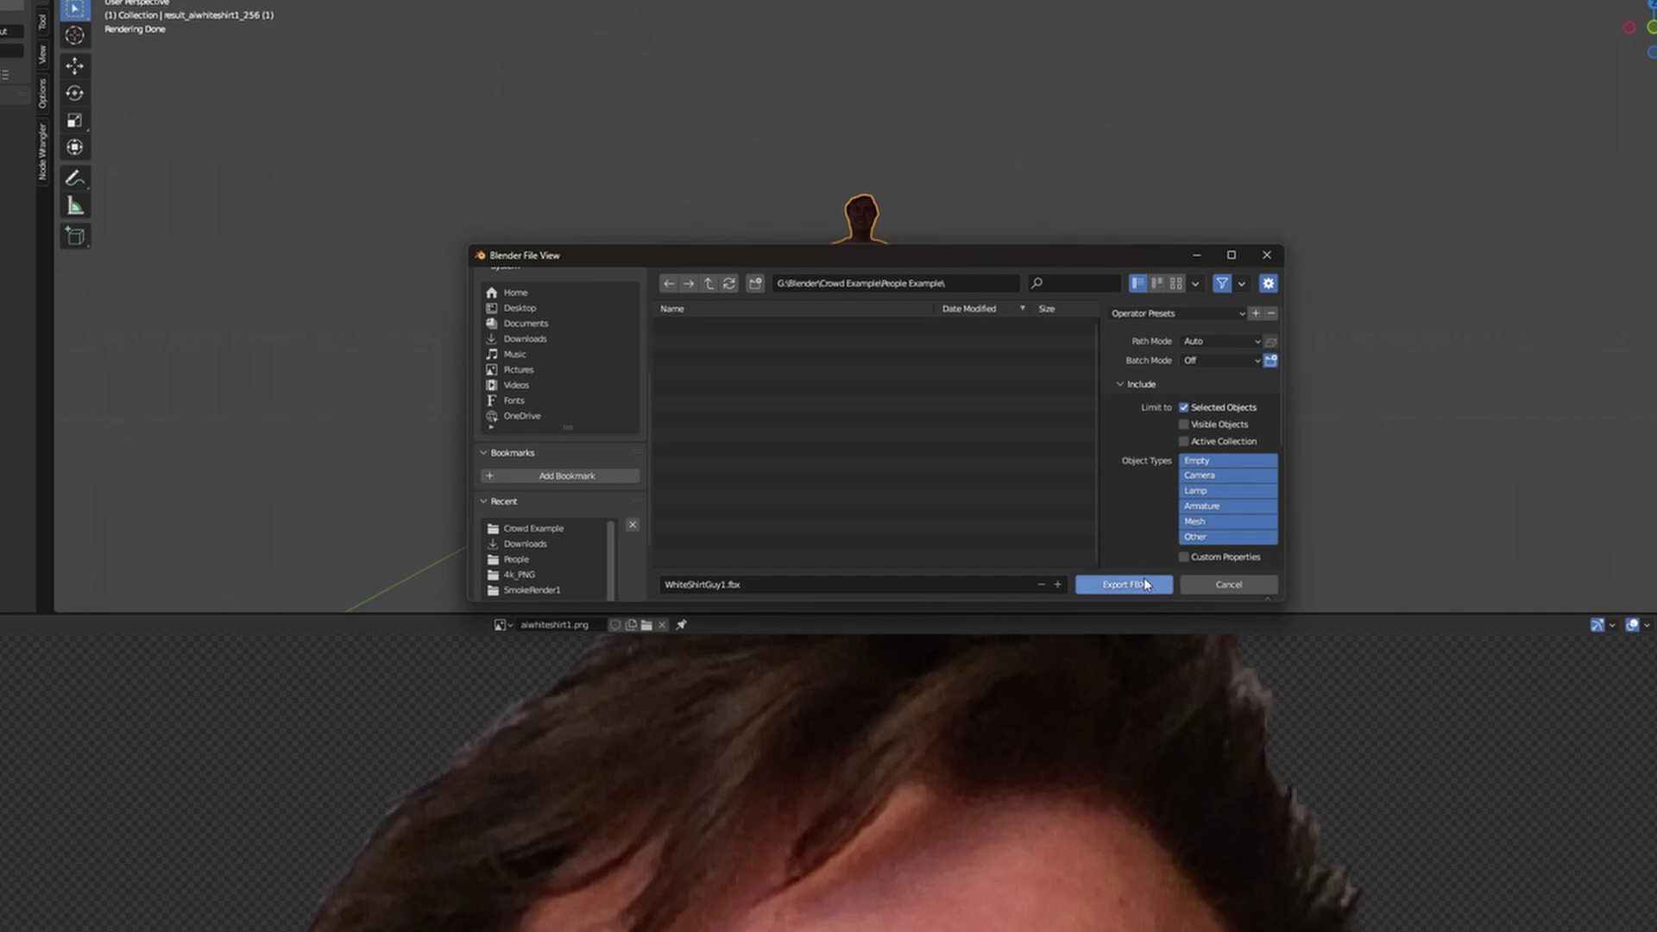
click(1096, 564)
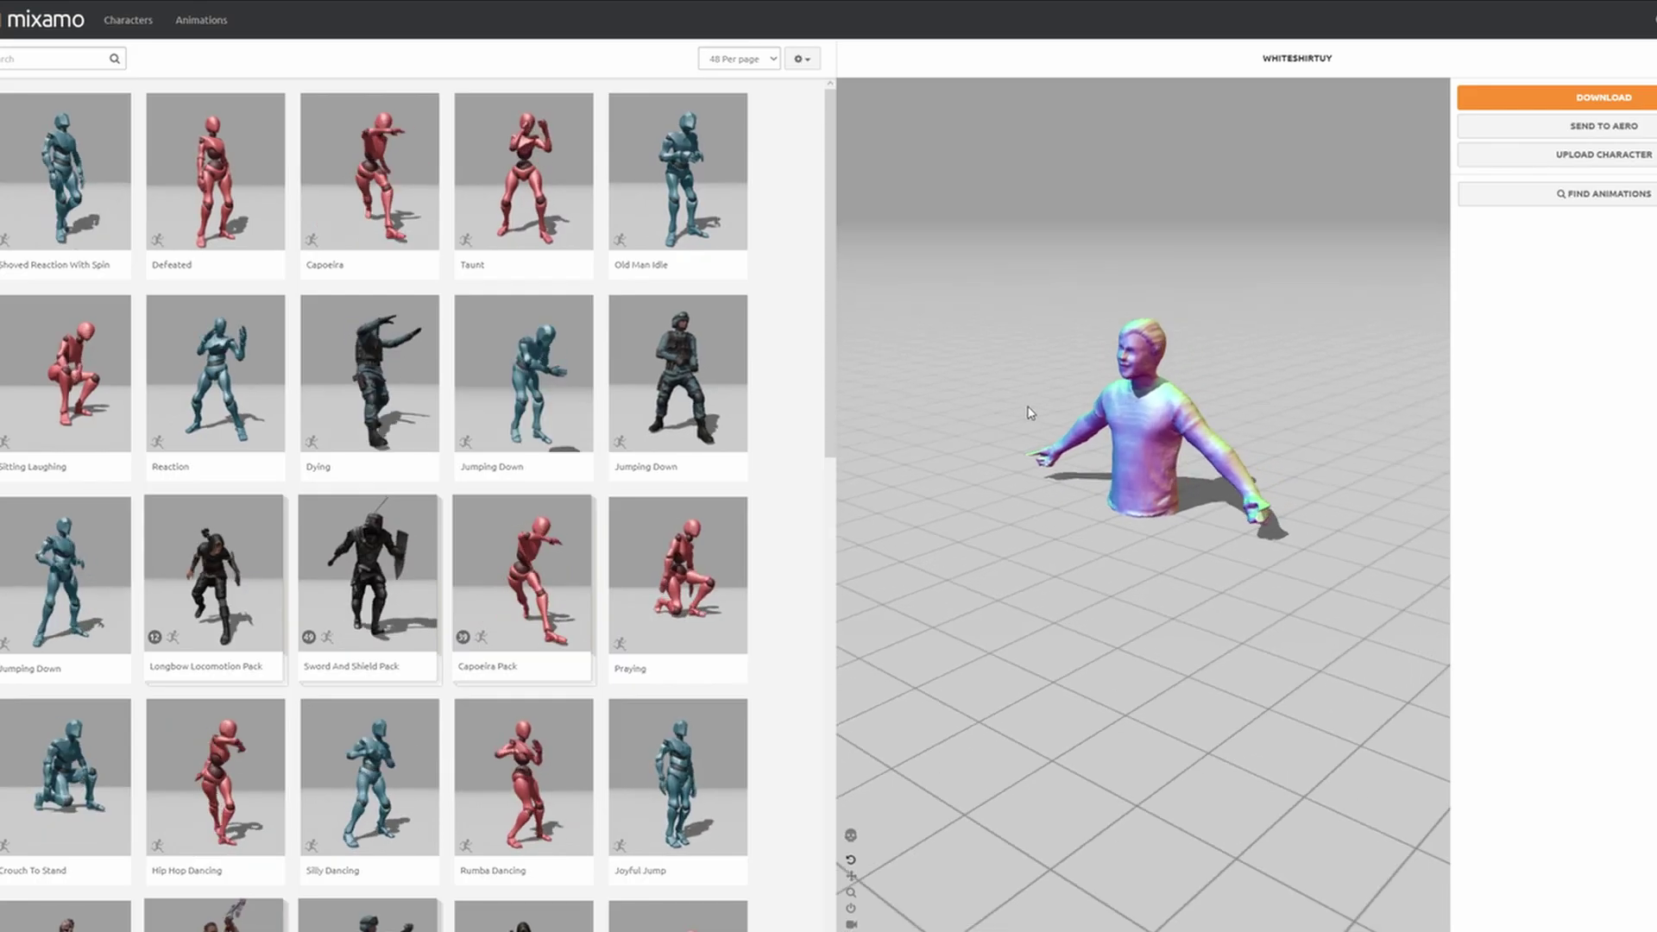
Switch to Mixamo and upload WhiteShirtGuy1.fbx from the People Example folder inside Crowd Example as a new character.
click(1596, 158)
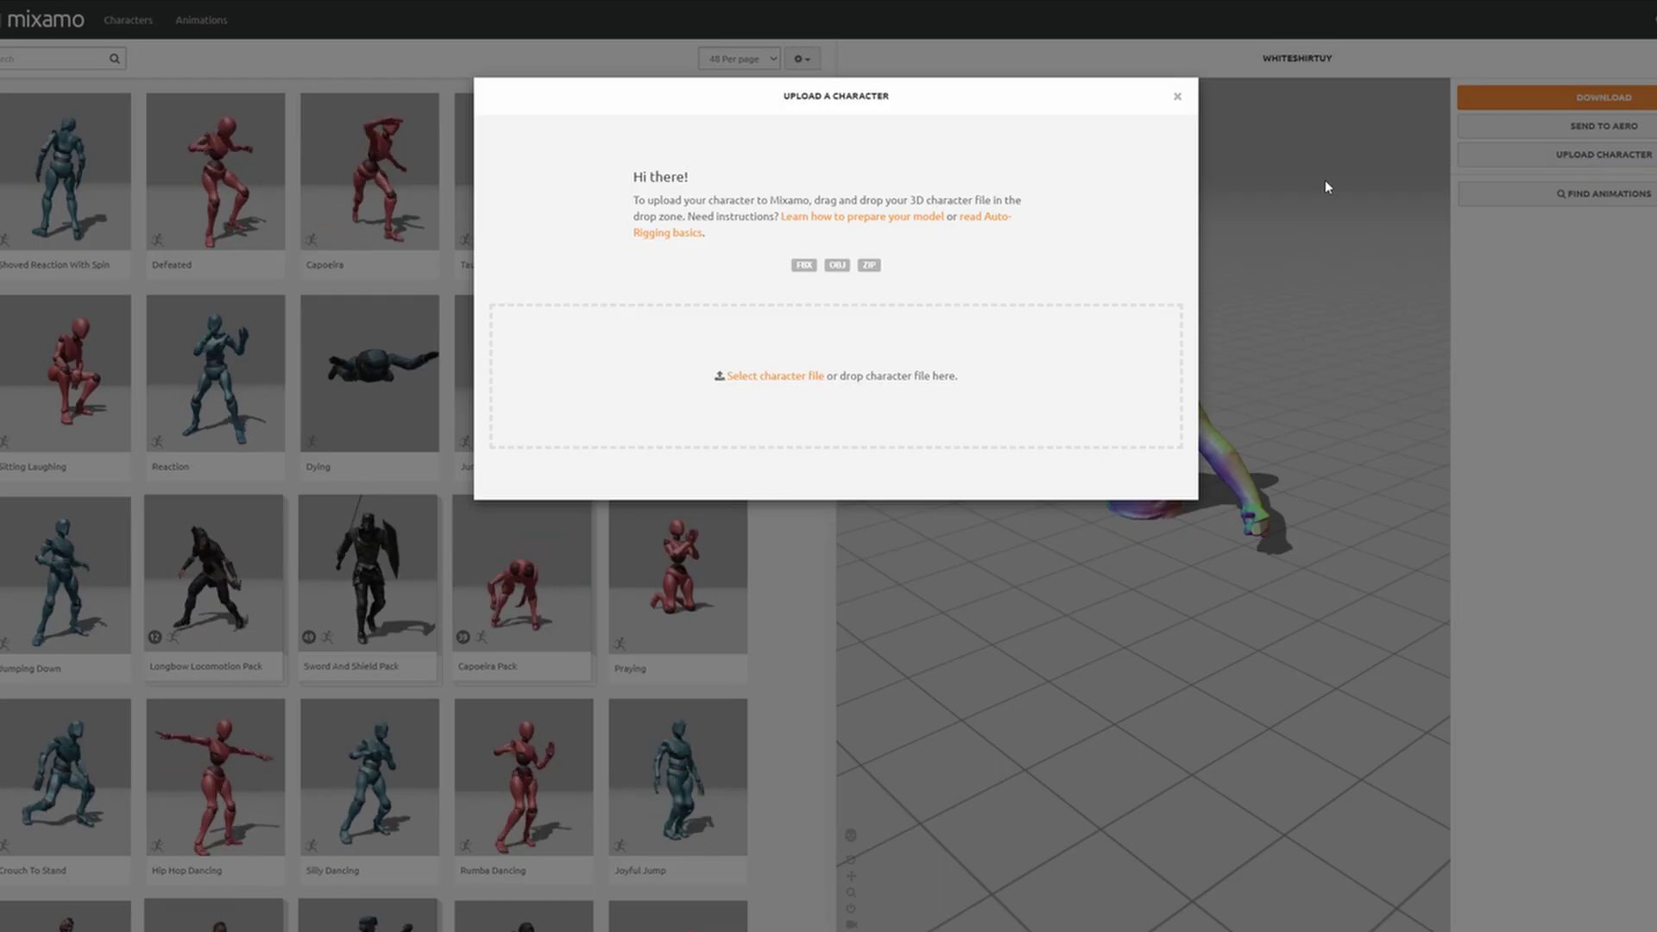
click(800, 380)
click(894, 569)
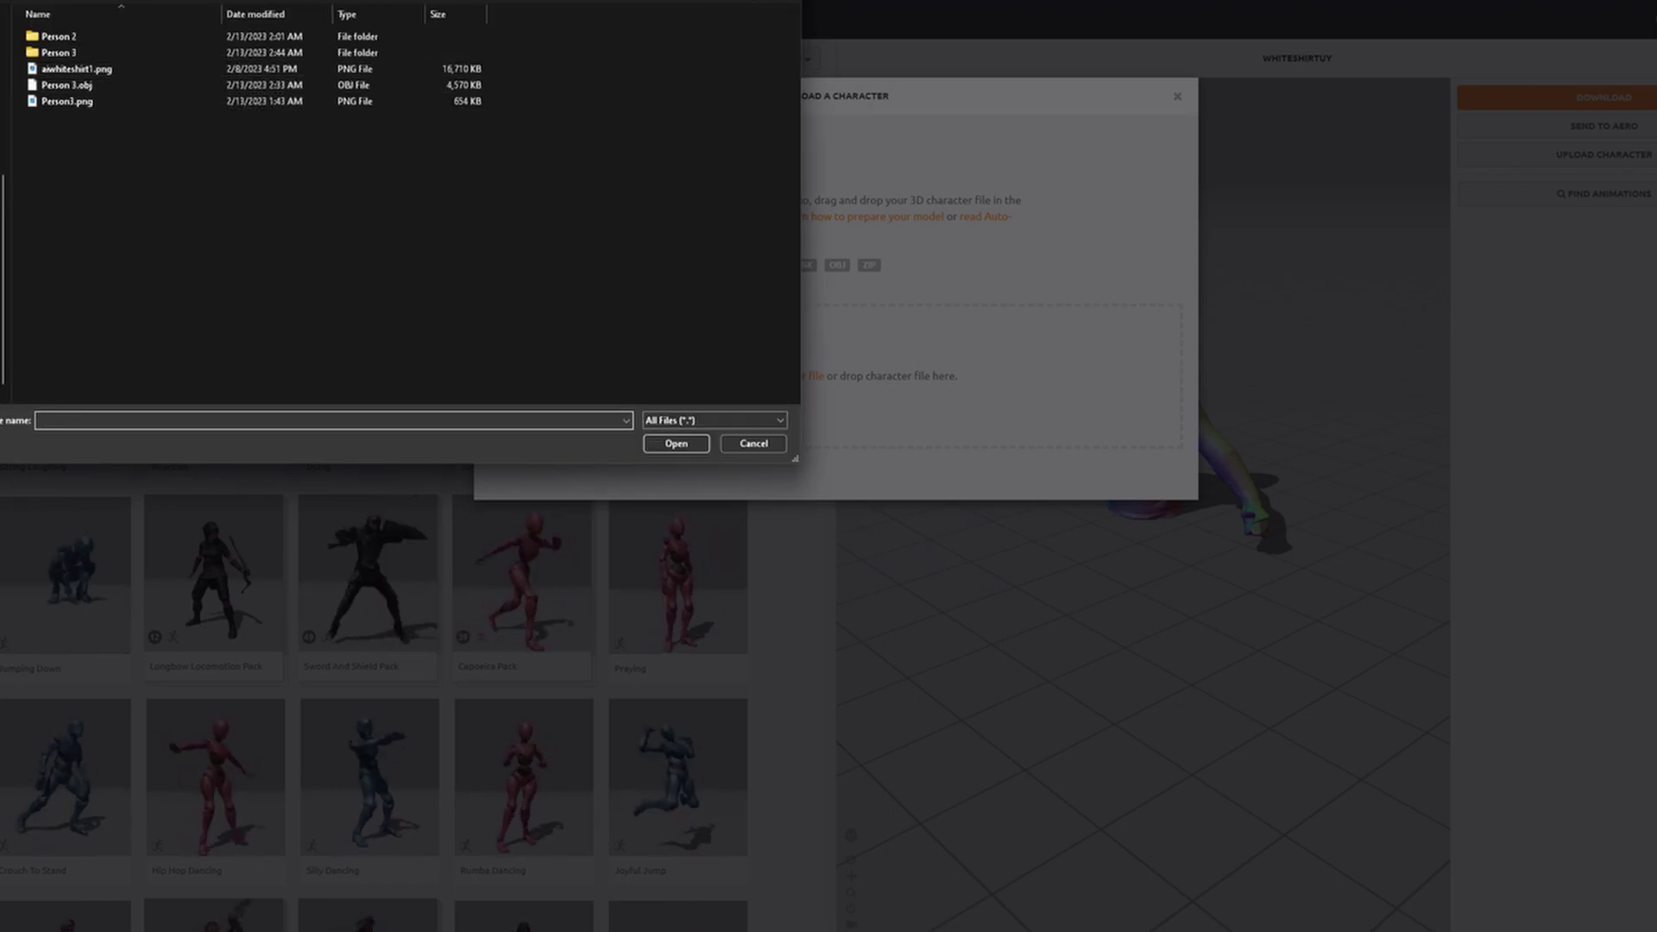
click(177, 0)
double_click(126, 57)
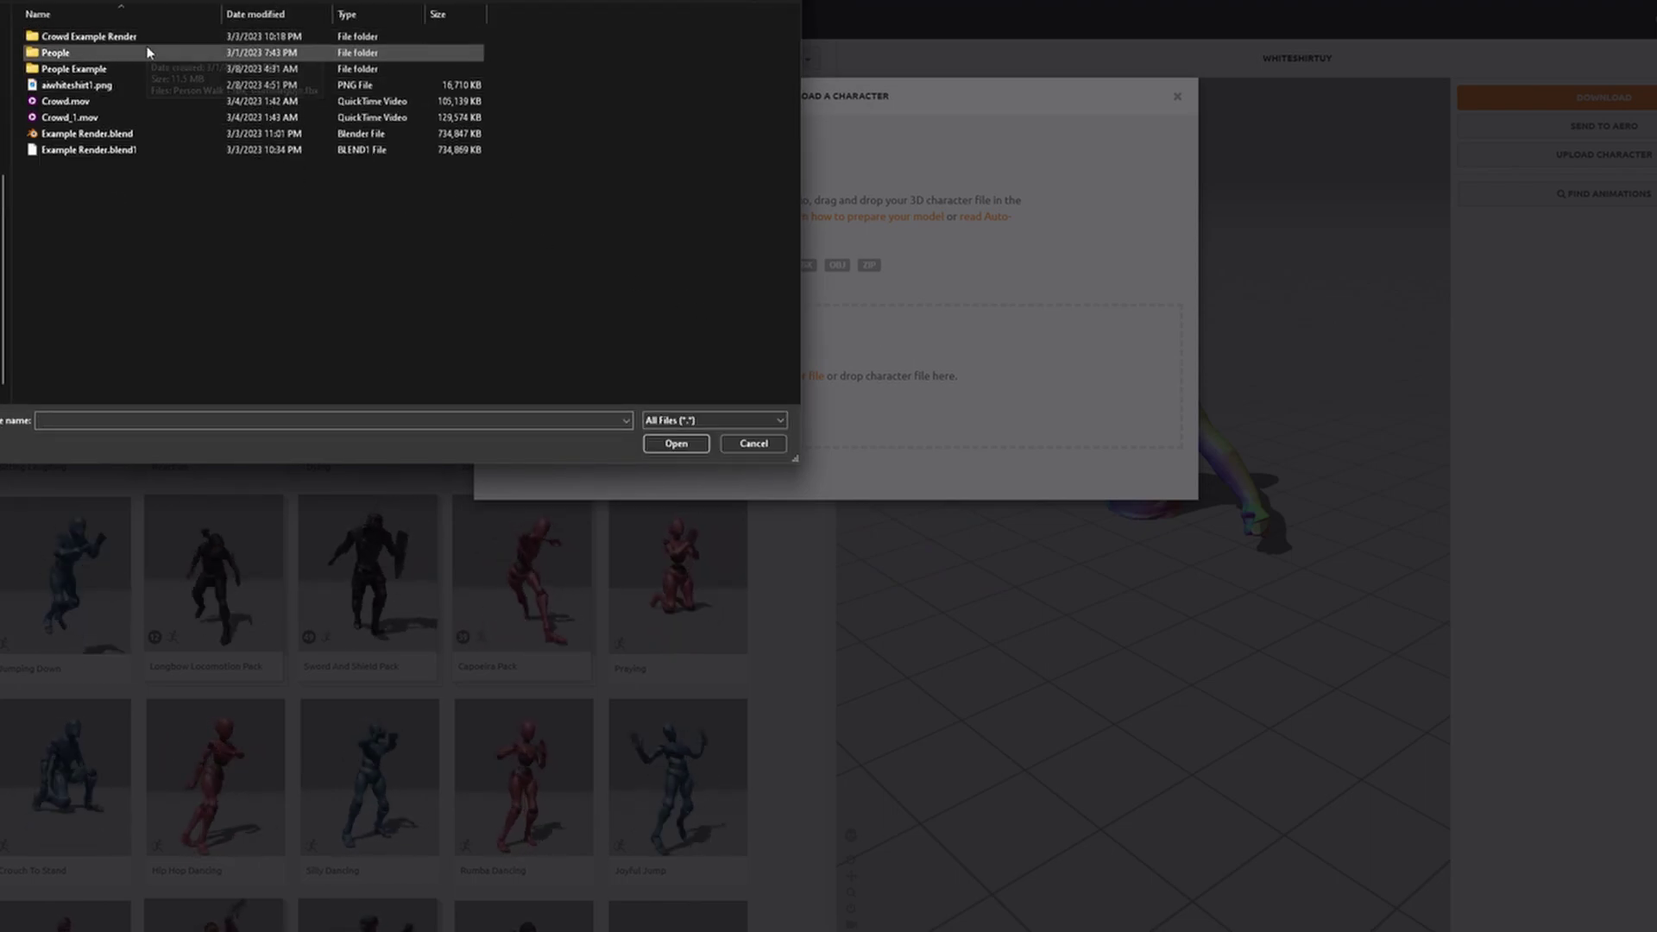
double_click(126, 69)
double_click(122, 37)
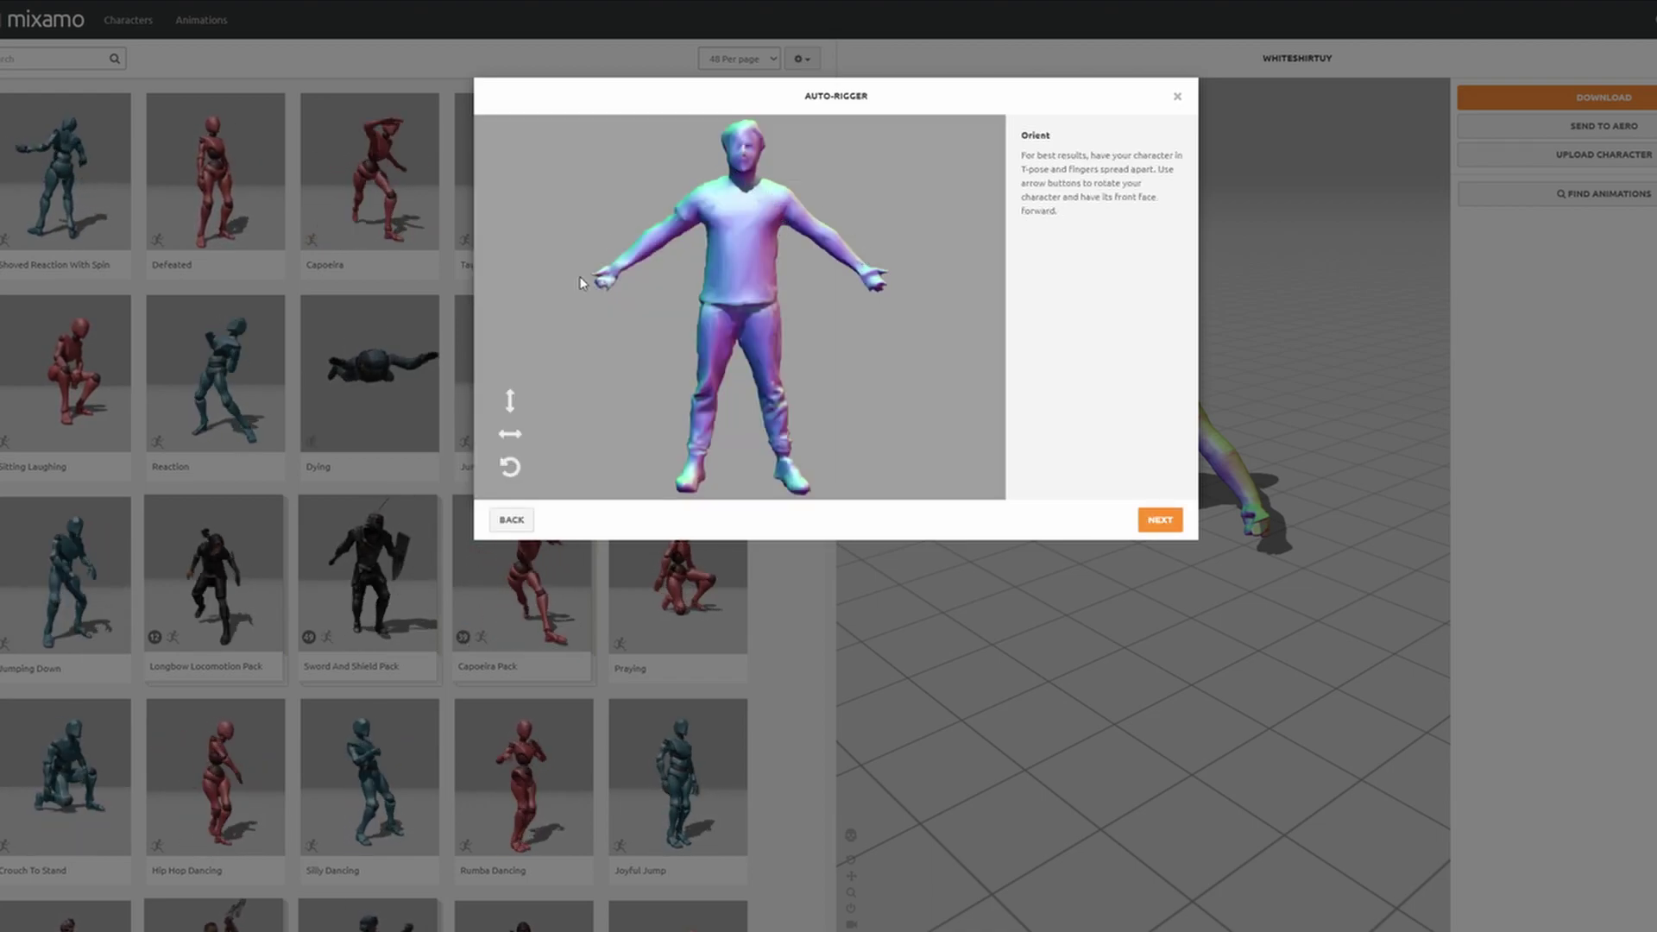
Accept the character's orientation and place the chin, wrist, elbow, knee and groin markers on the body with symmetry enabled.
click(1160, 519)
mouse_move(558, 307)
mouse_down()
mouse_move(684, 273)
mouse_move(742, 169)
mouse_up()
click(692, 519)
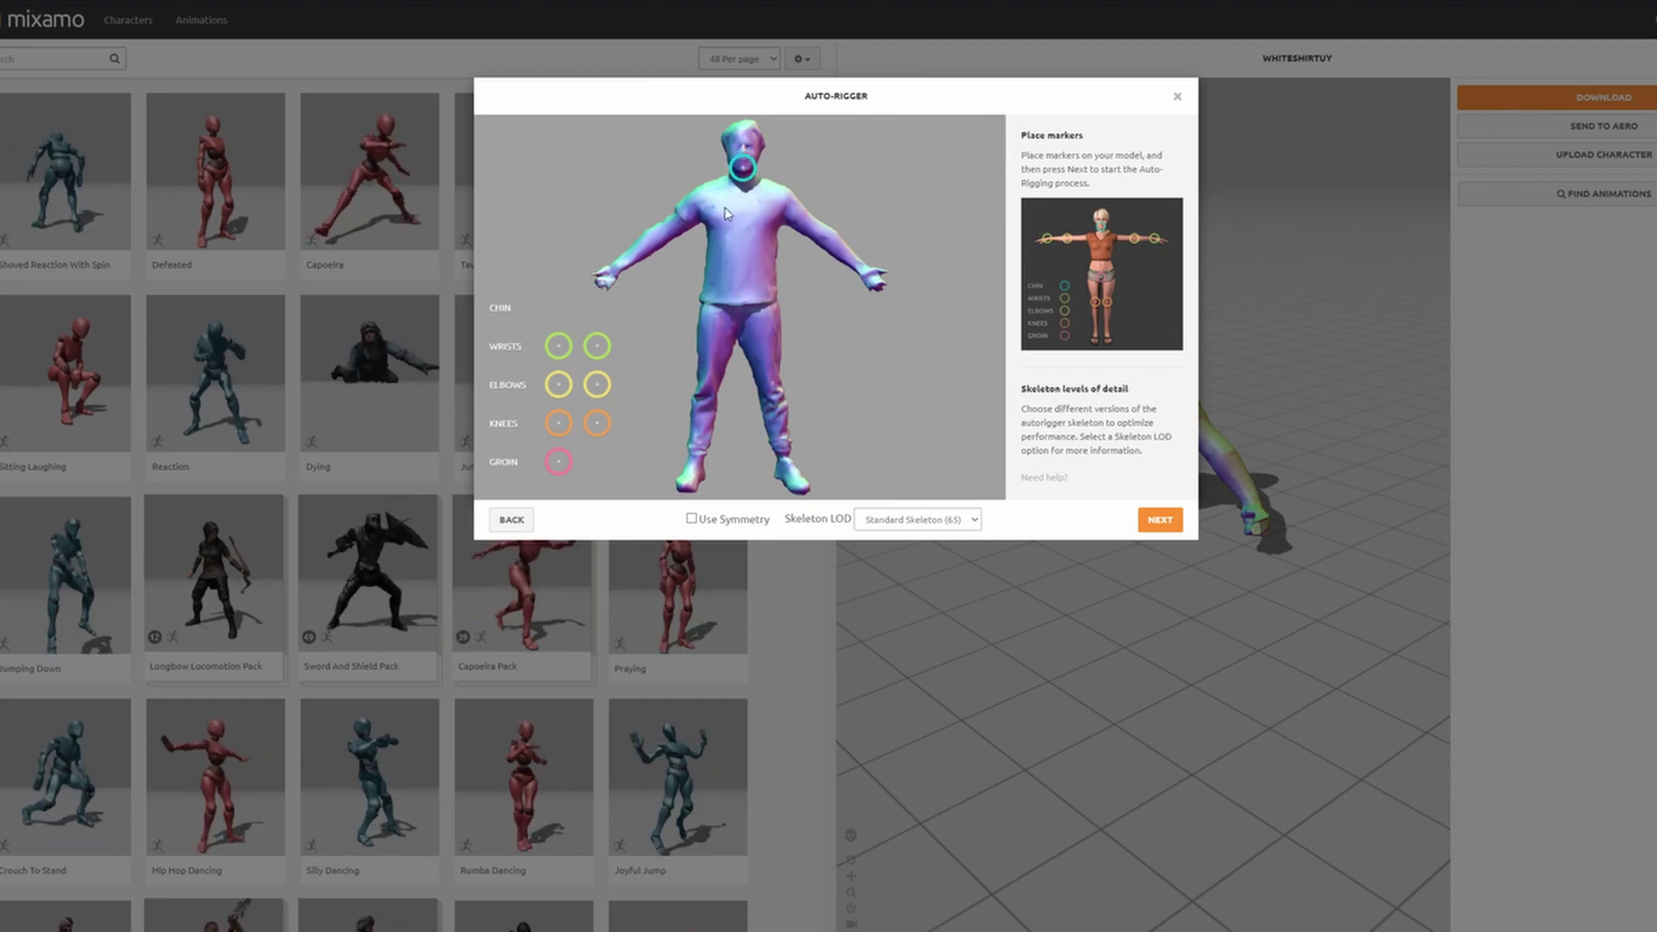
click(692, 519)
mouse_move(558, 346)
mouse_down()
mouse_move(658, 285)
mouse_move(623, 268)
mouse_up()
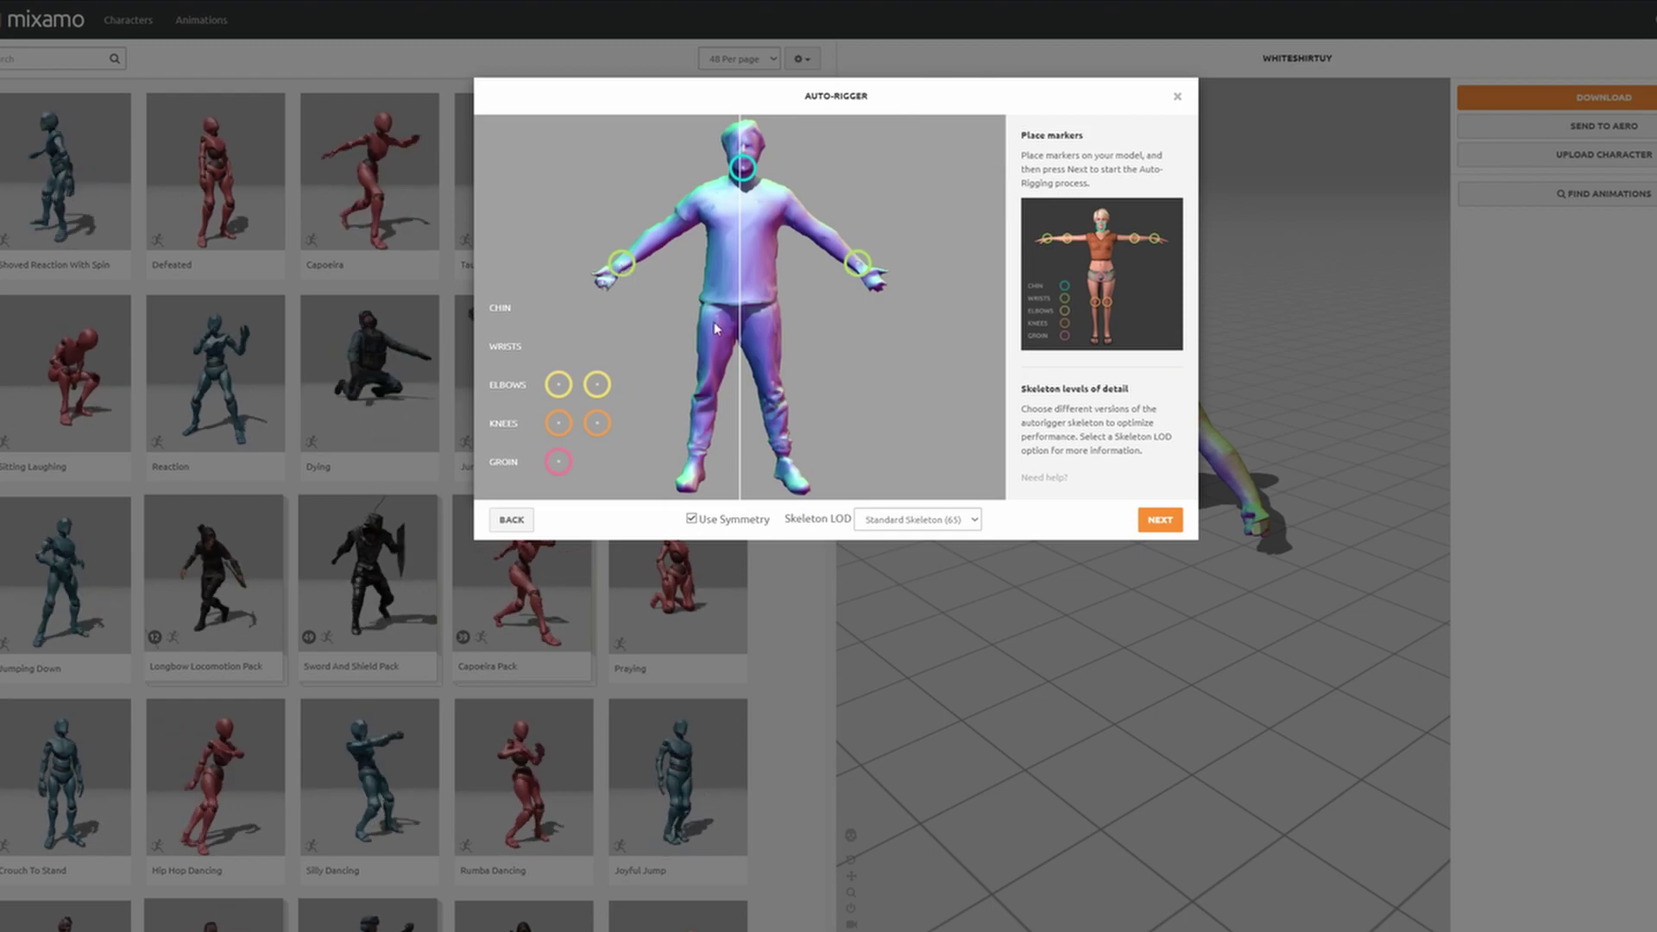
drag(558, 384, 693, 301)
drag(666, 242, 657, 243)
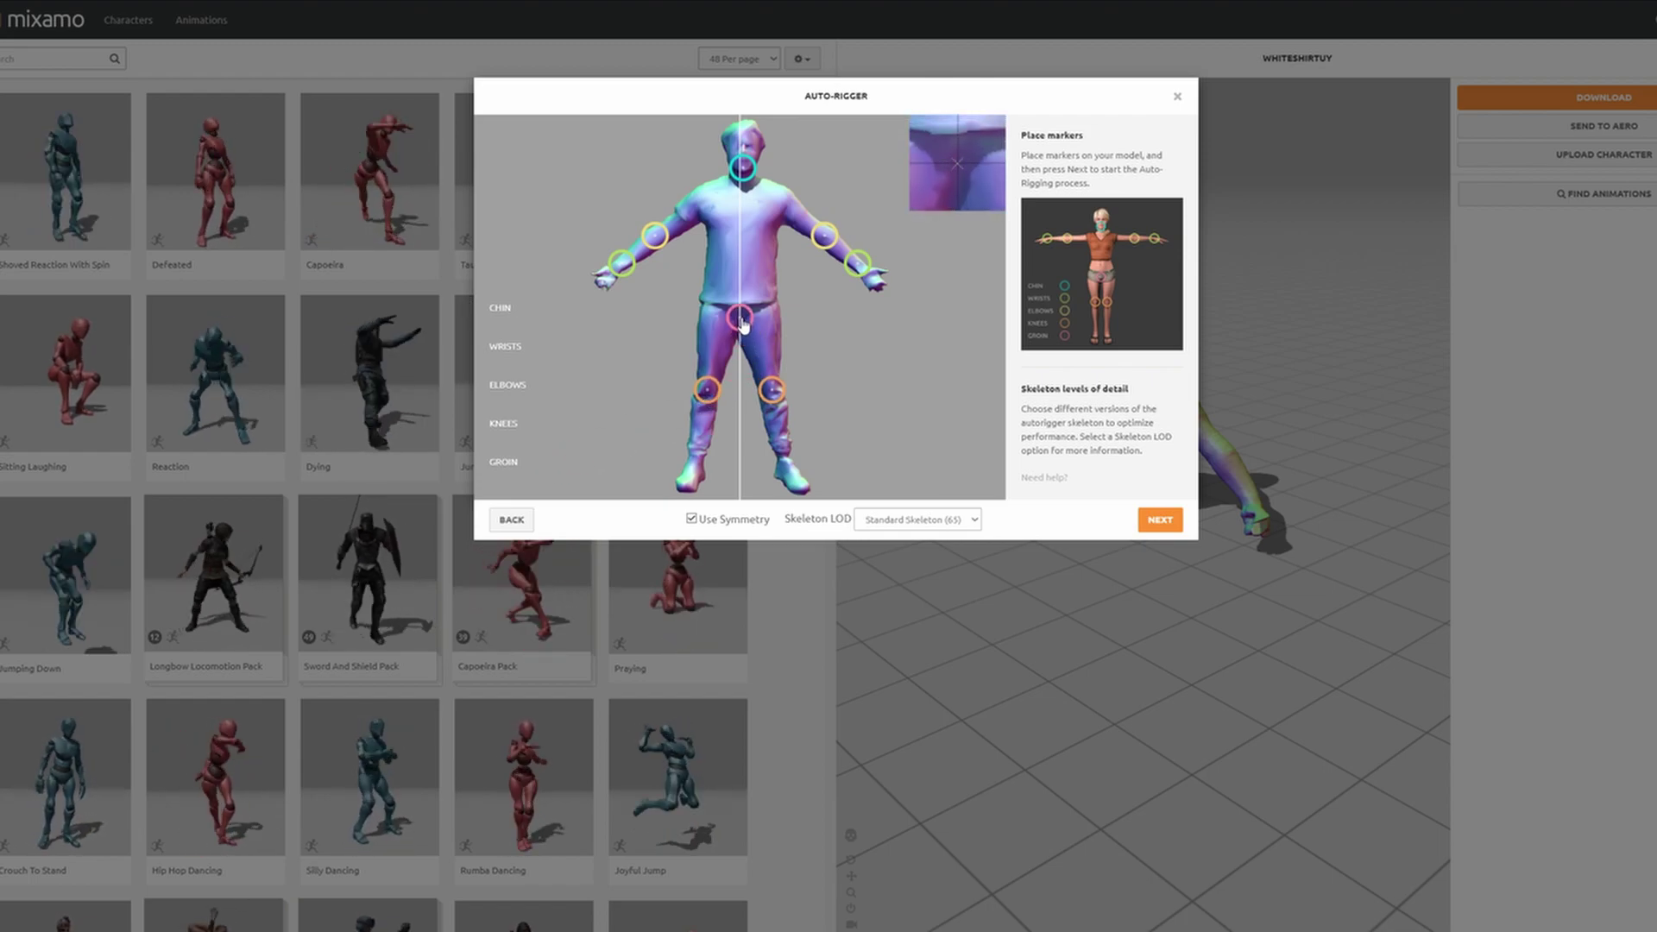
Run the auto-rigger with the Standard Skeleton (65), accept the rig and replace the previous character with the new one.
click(1164, 518)
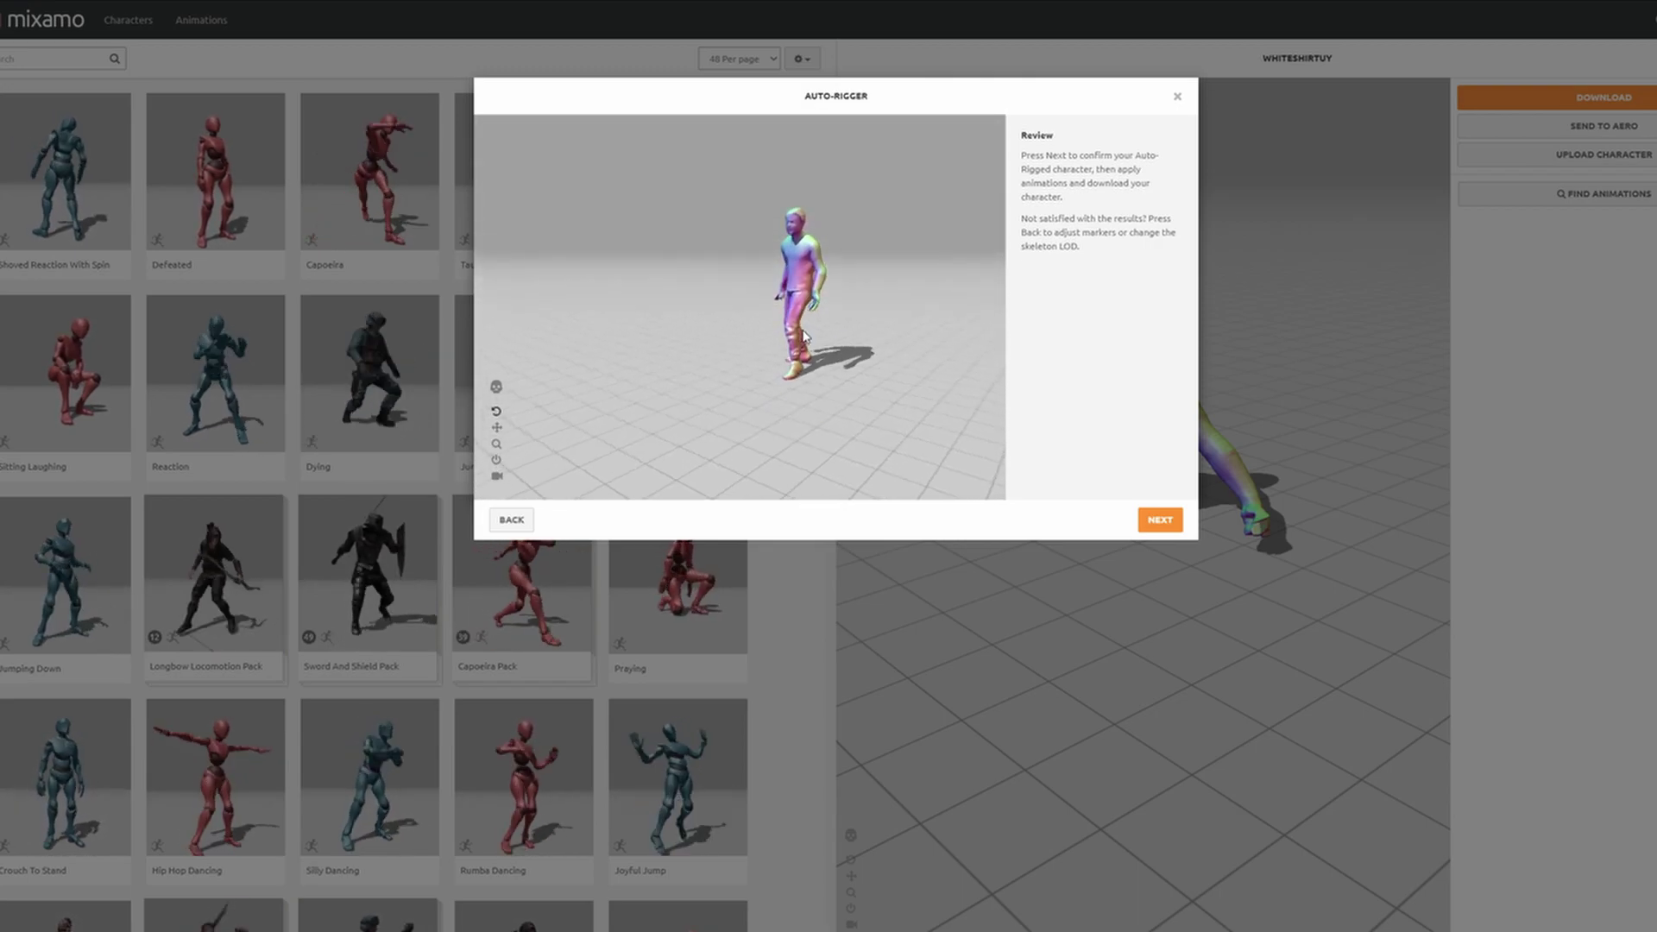
click(1160, 521)
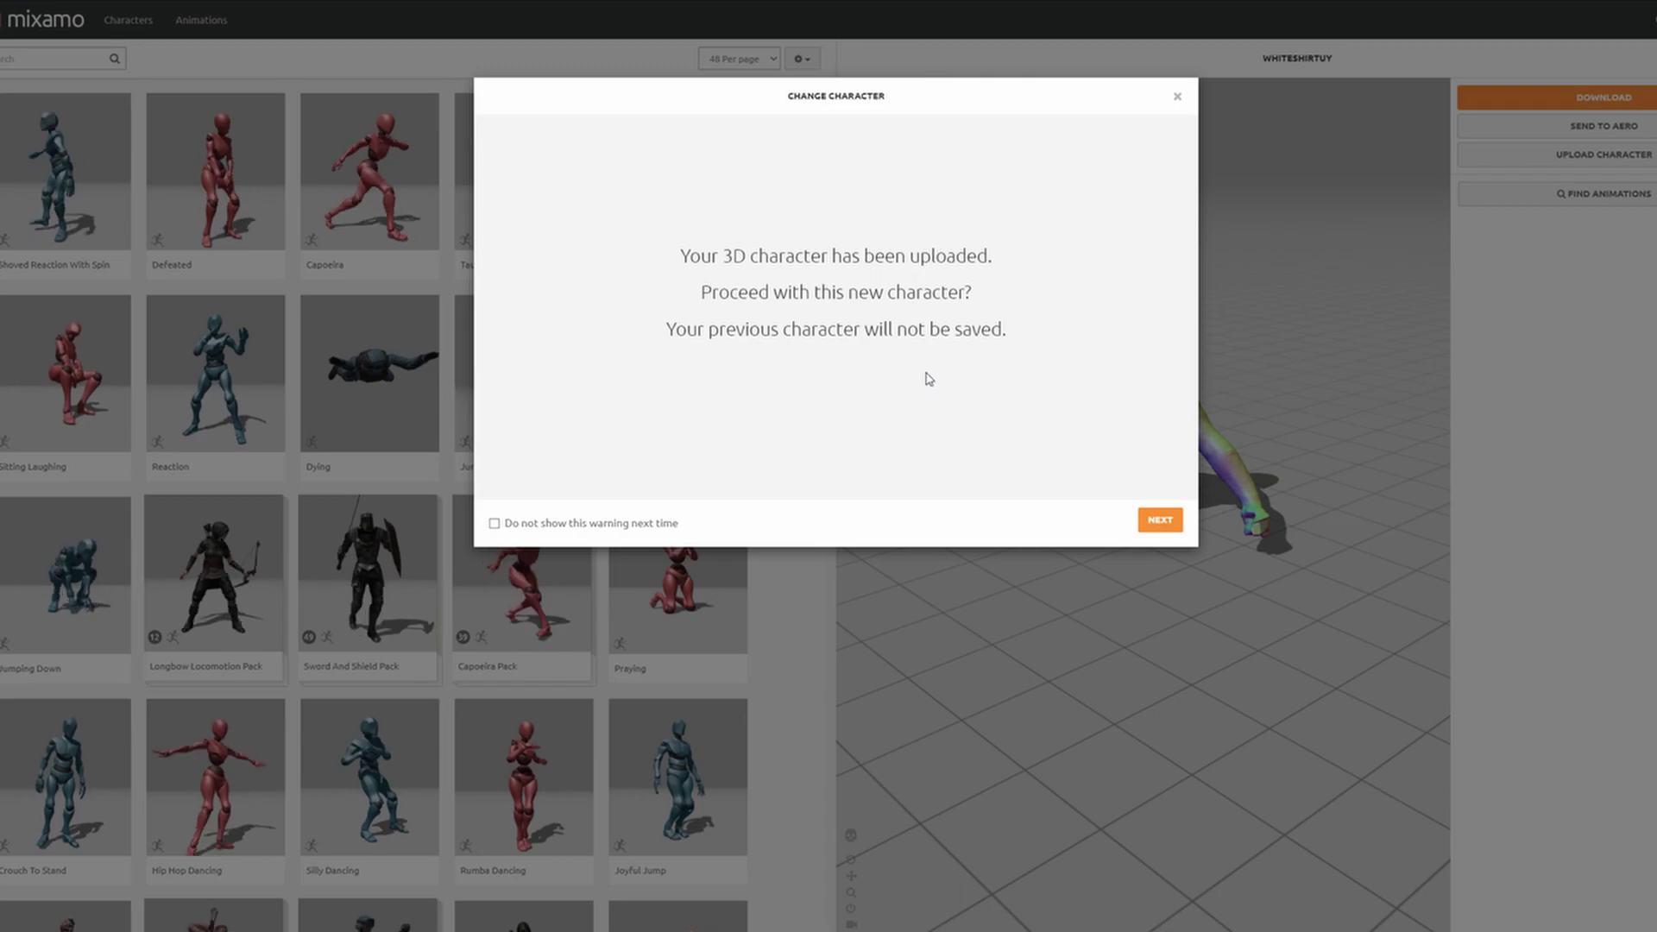
click(1160, 521)
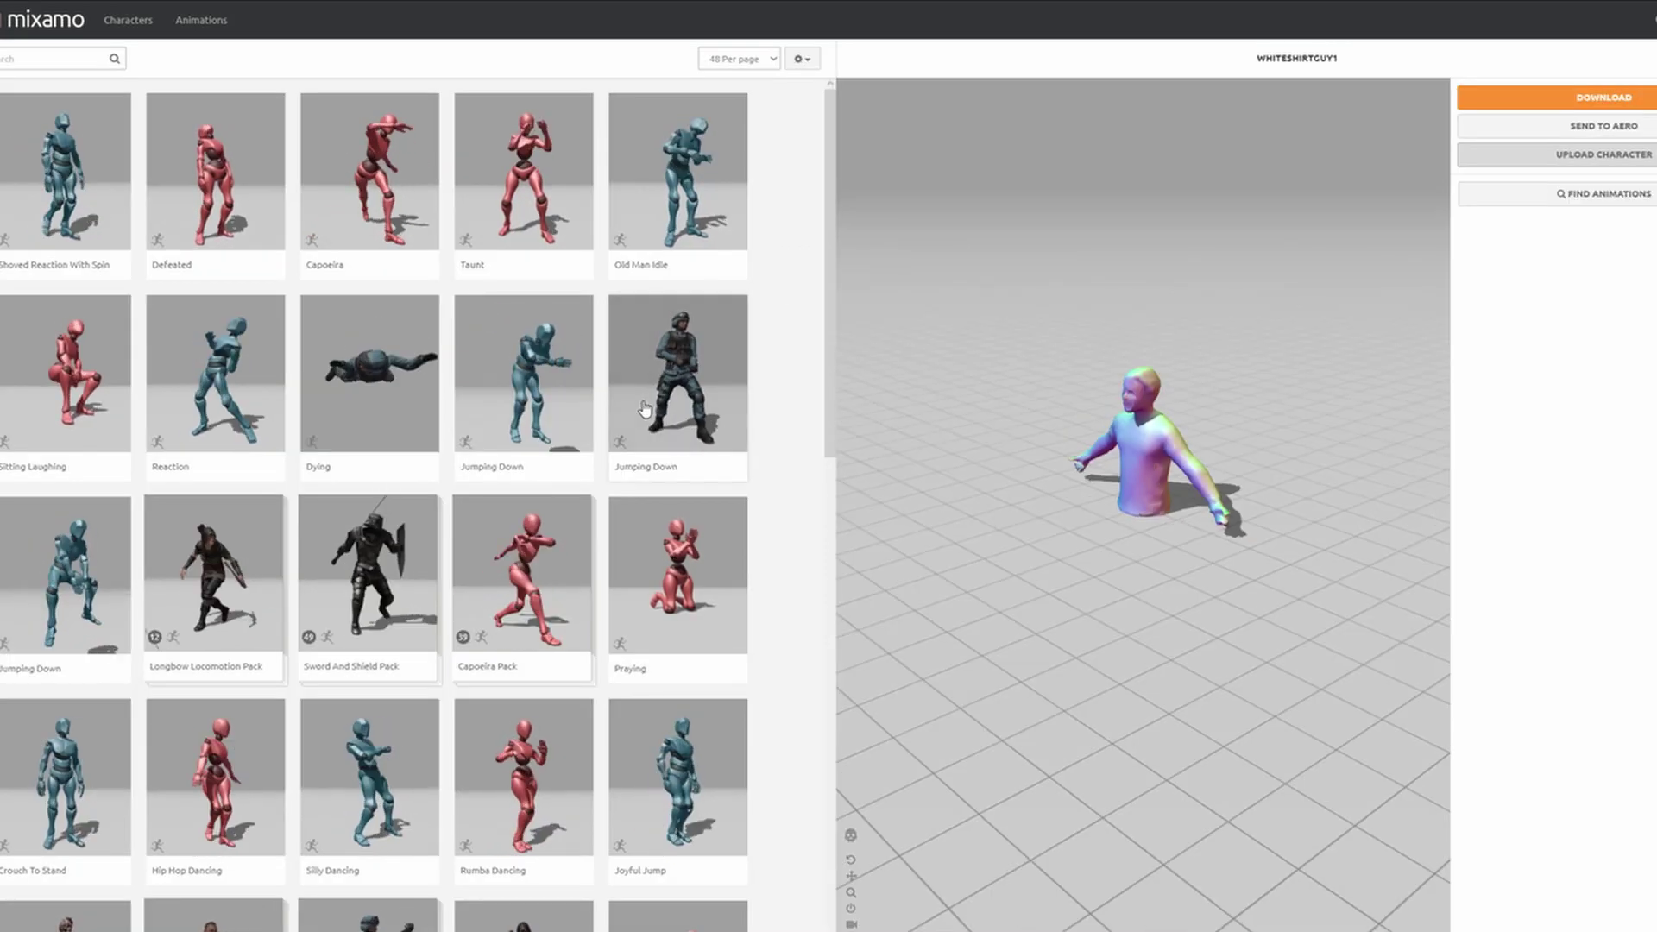
Search the animation library for walkings.
click(16, 68)
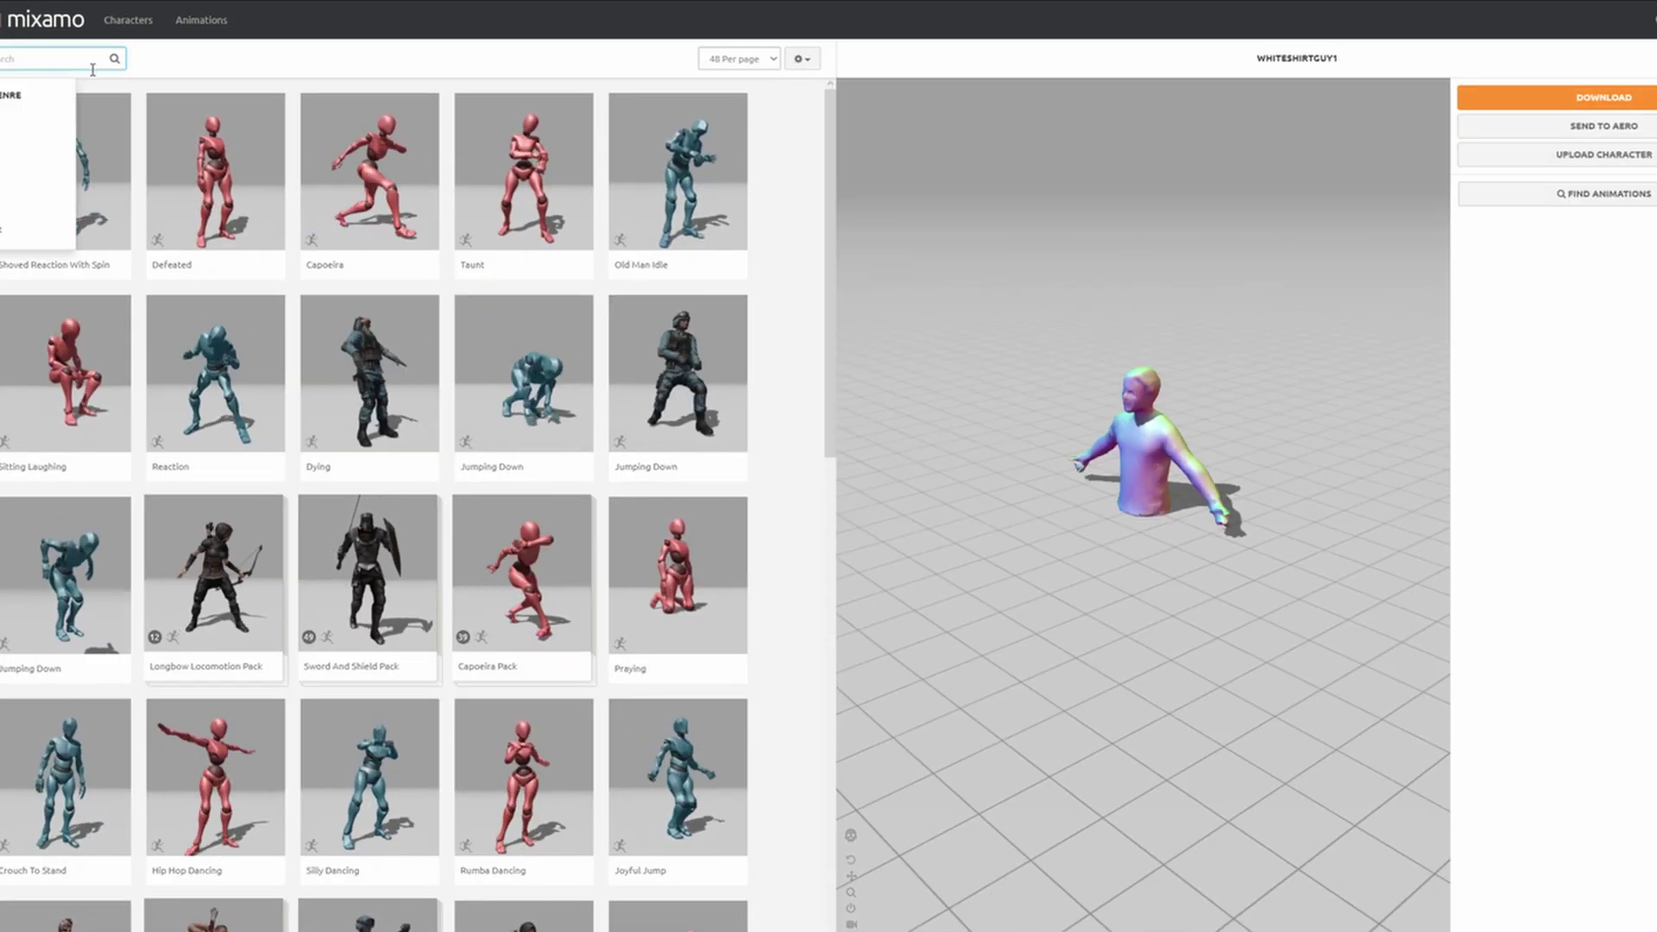
text(walkings)
key(Return)
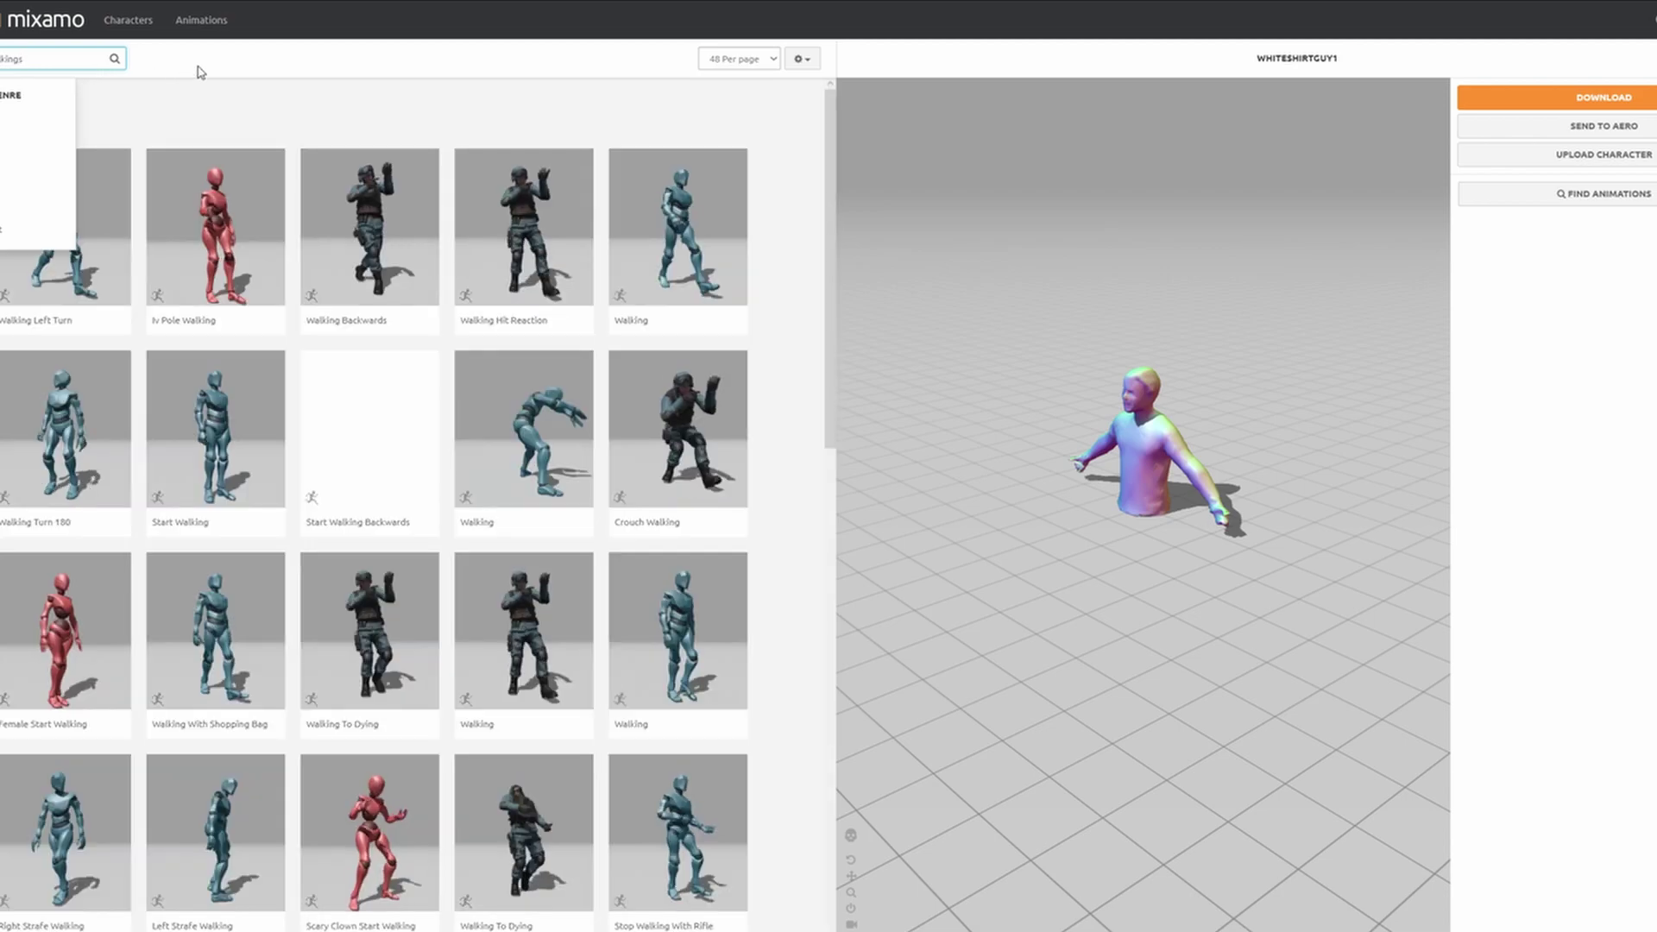
Apply the Walking animation from the first row of results with In Place enabled and check it on the character up close.
click(677, 241)
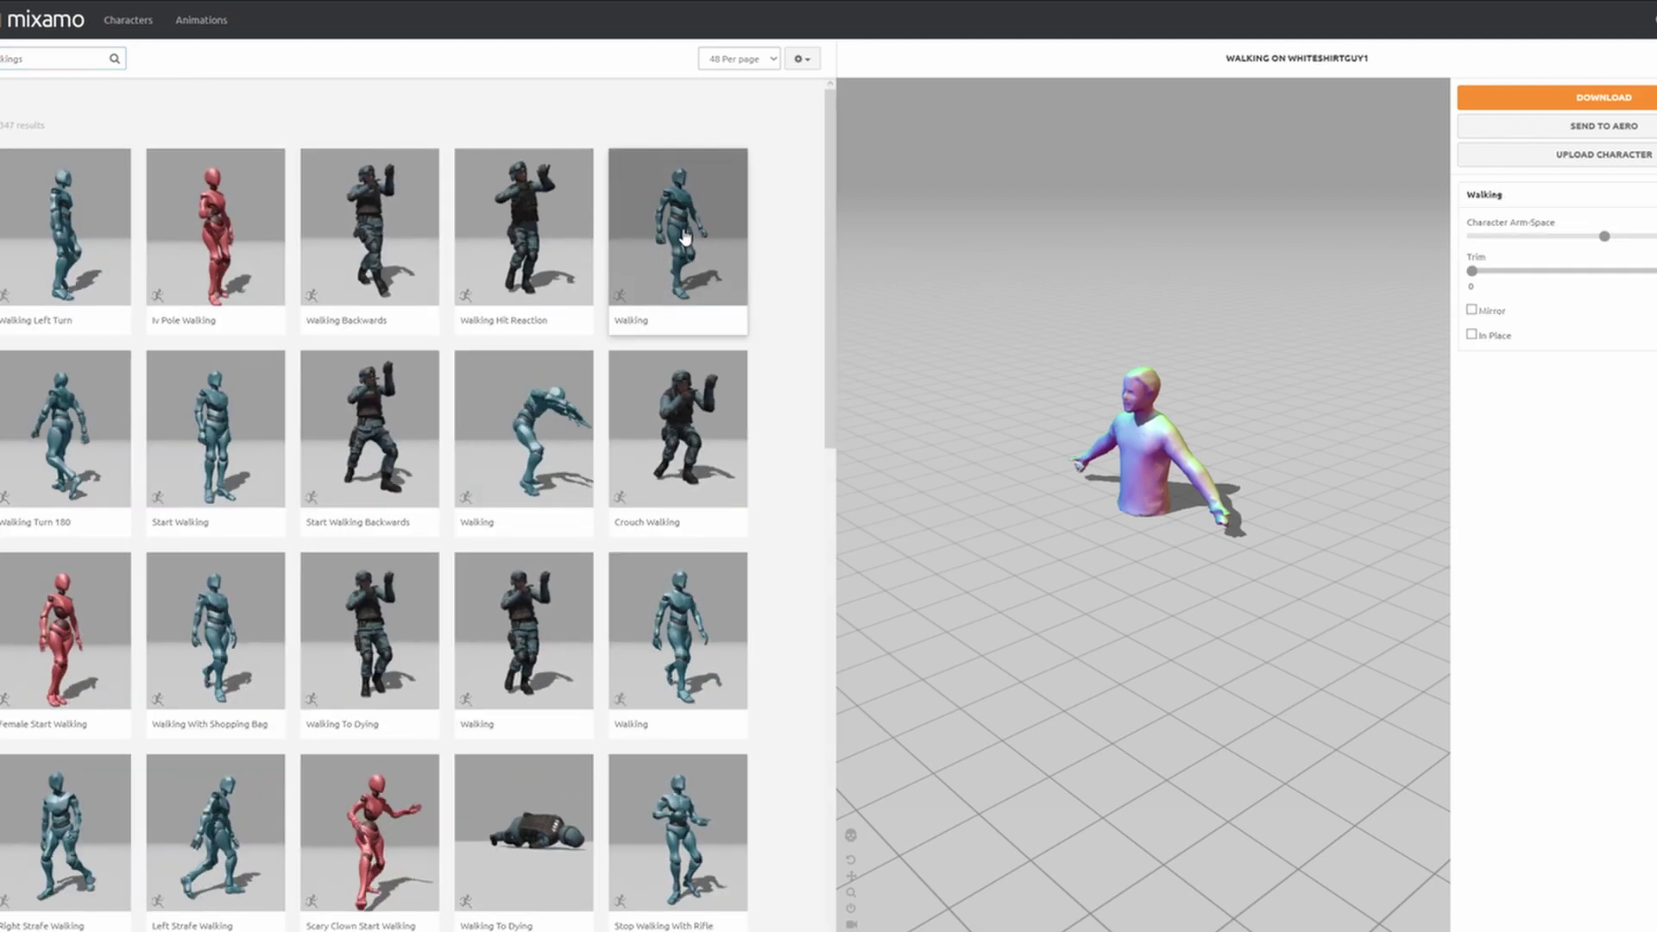
drag(1124, 406, 1323, 458)
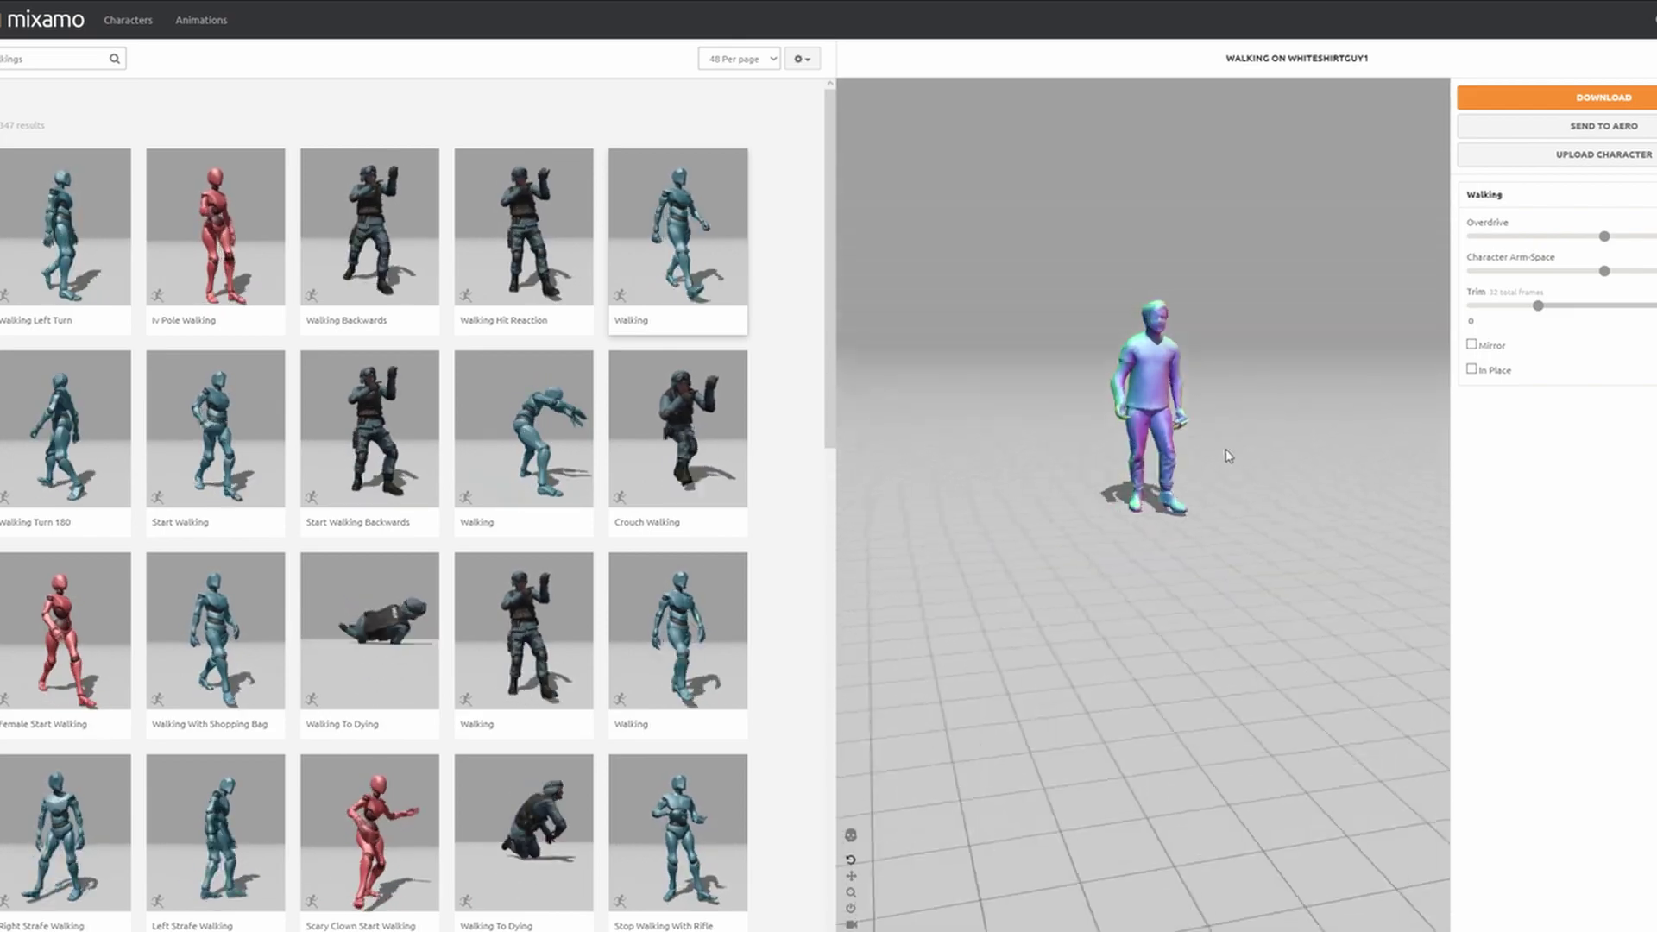
click(1487, 370)
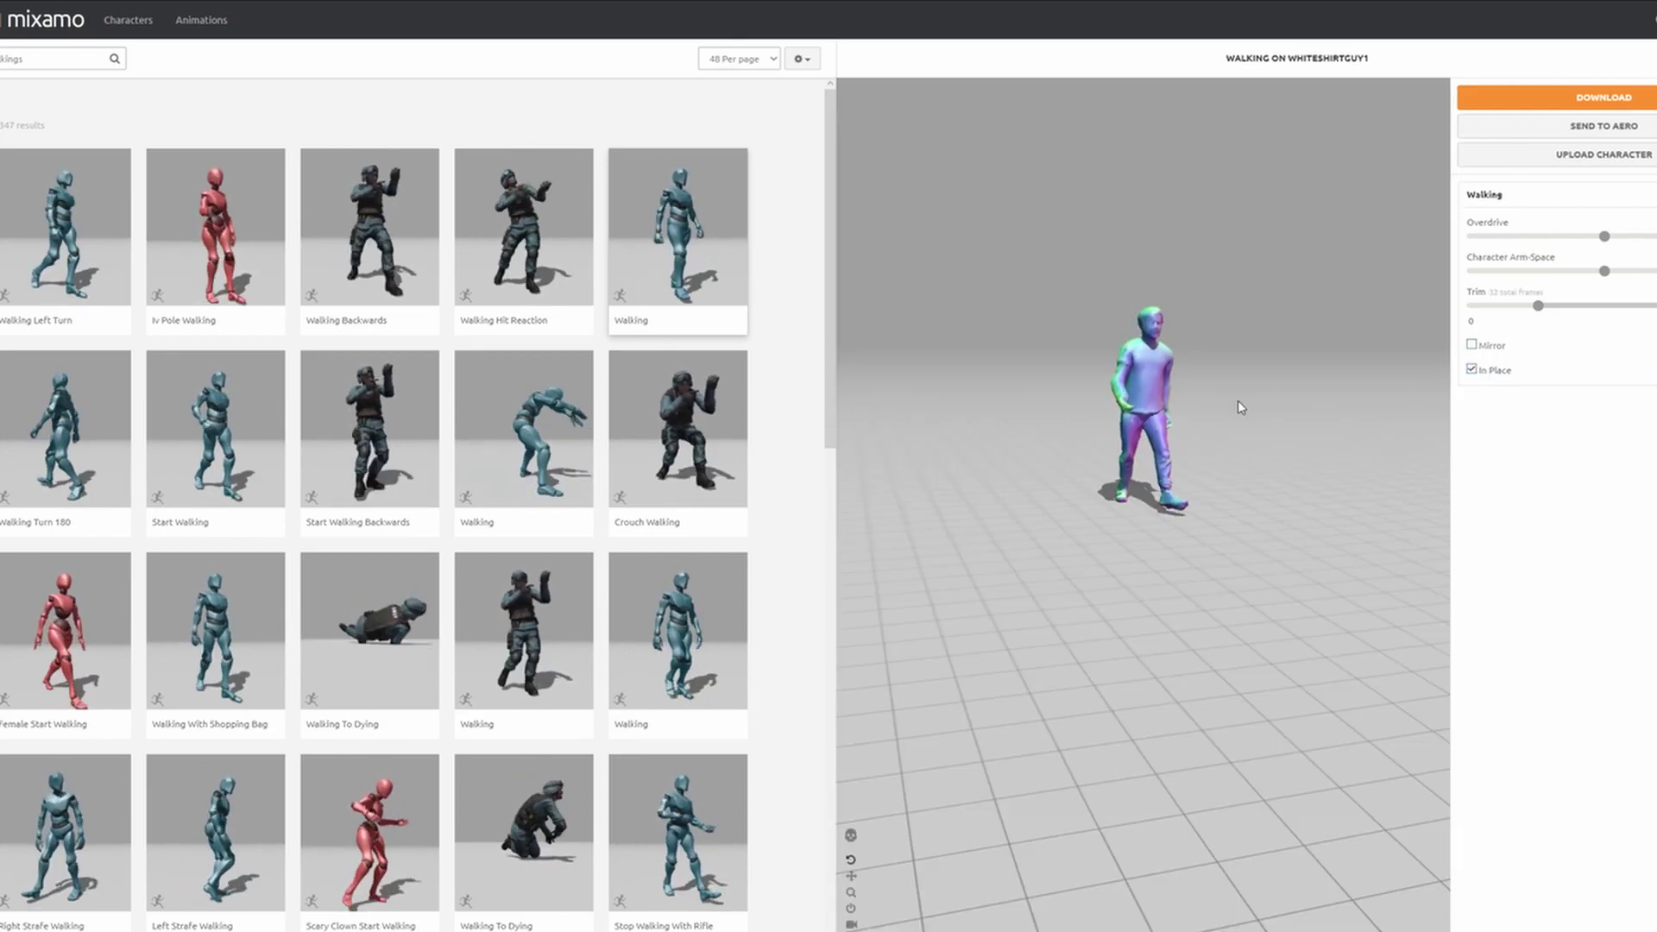
drag(1237, 401, 1147, 423)
scroll(1077, 409, up, 4)
scroll(1152, 419, up, 1)
right_drag(1153, 416, 1155, 485)
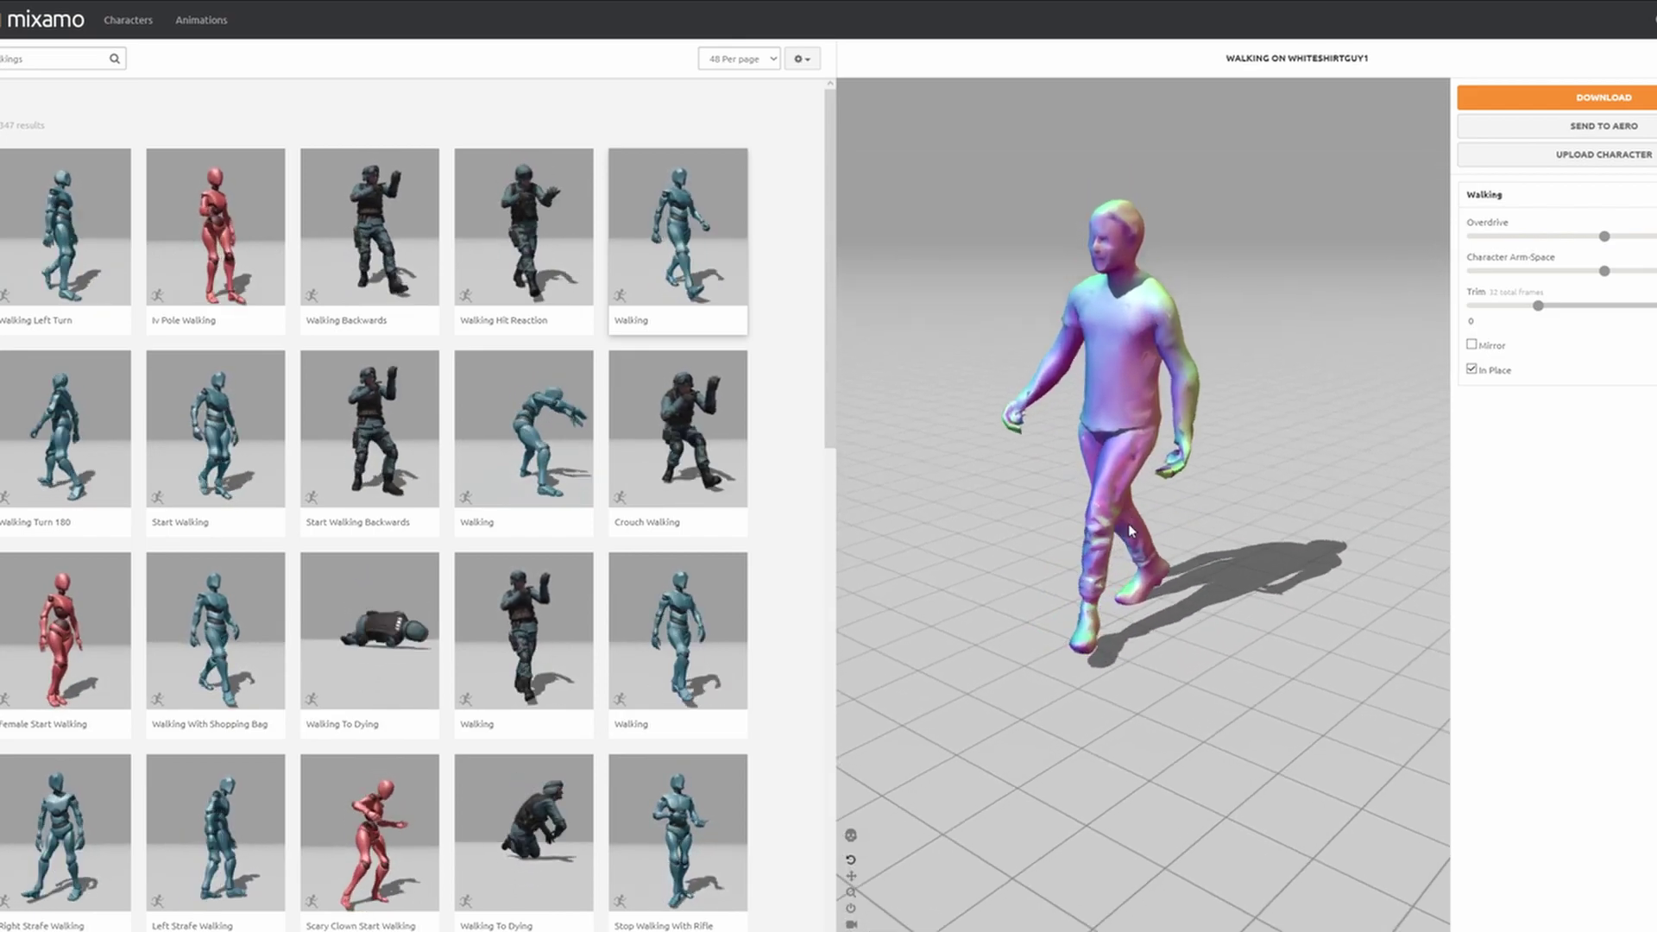
Apply the Walking animation from the third row of results with In Place enabled and check the motion on the character.
click(649, 594)
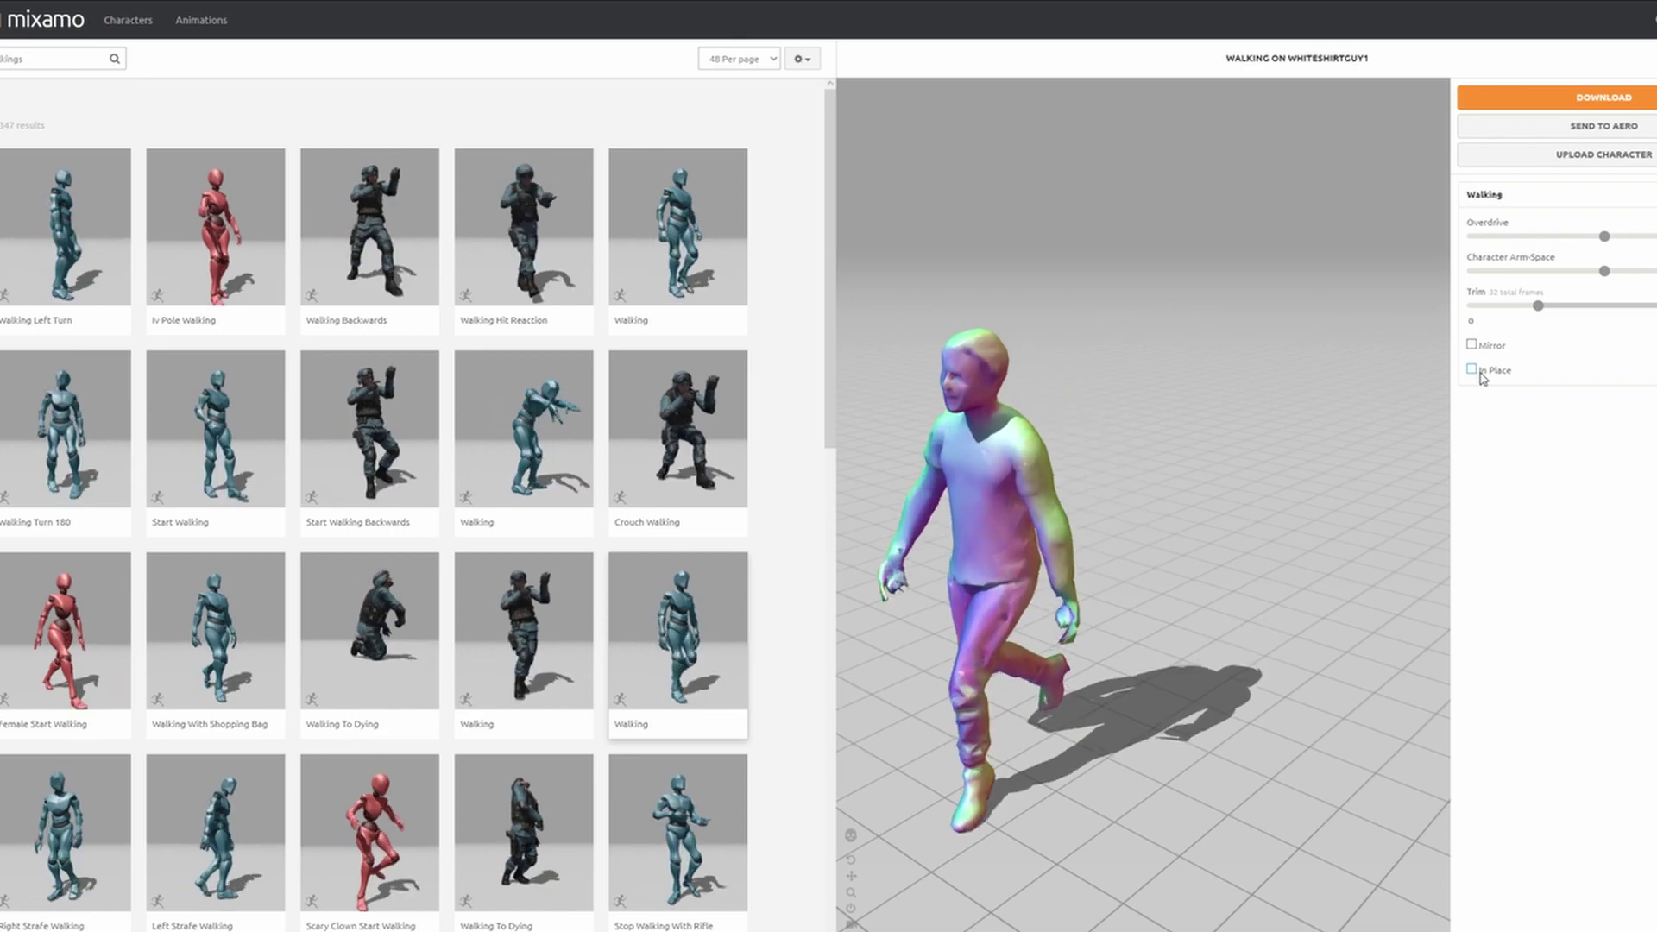
click(1481, 373)
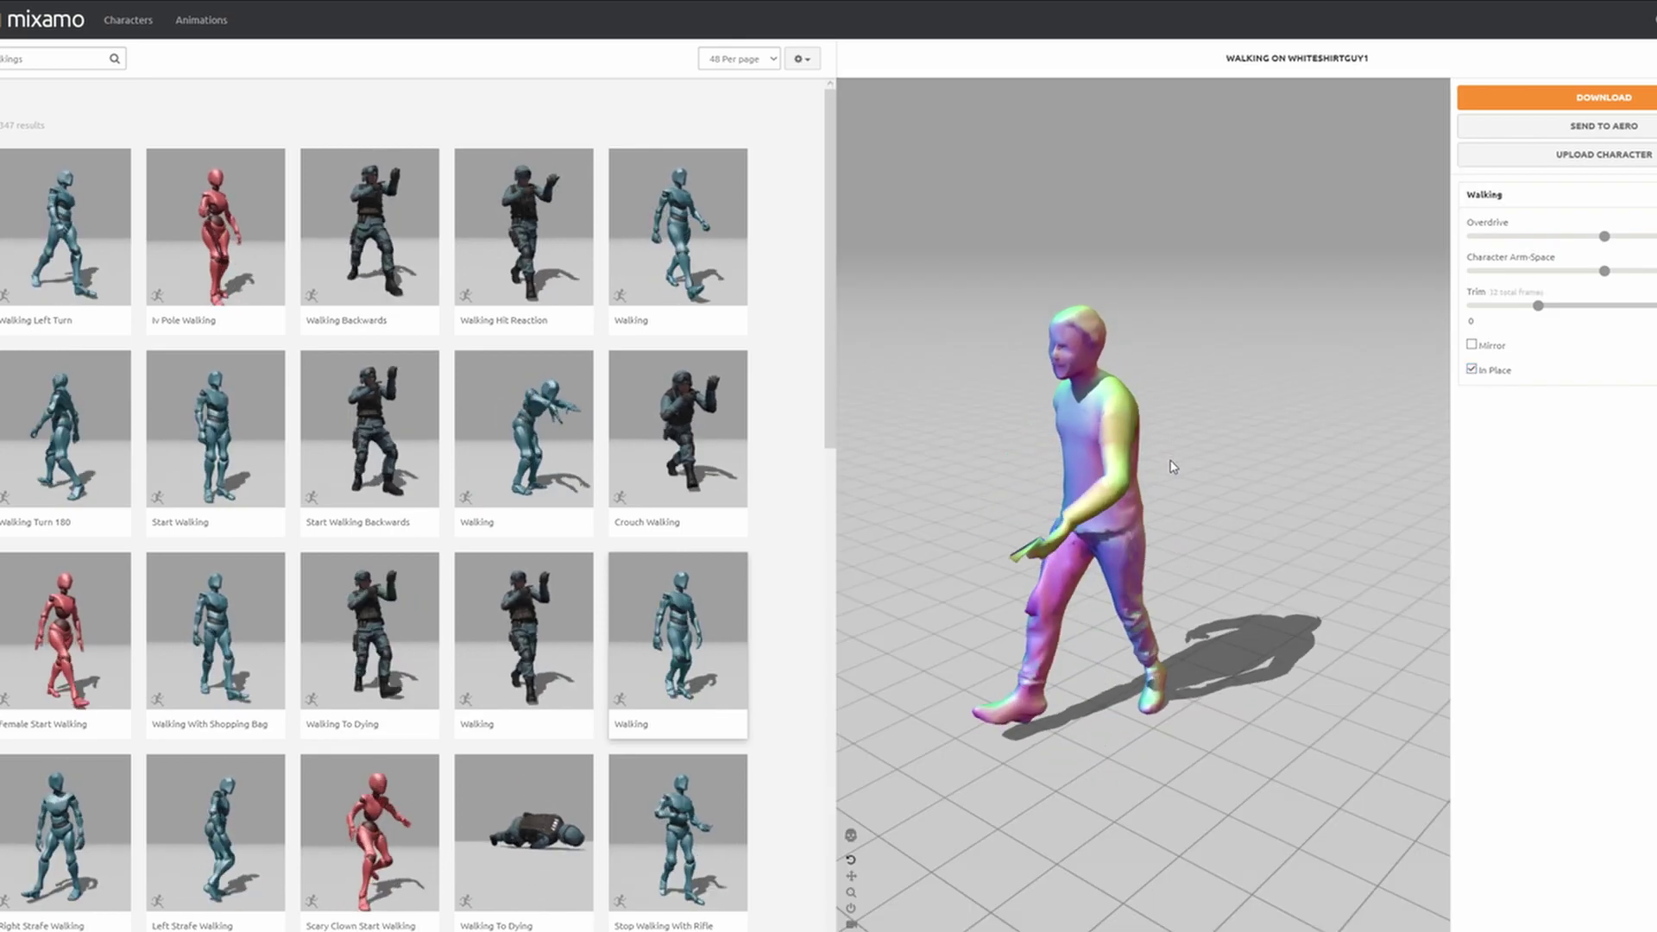
scroll(1174, 470, down, 3)
scroll(1148, 557, down, 3)
drag(1149, 557, 1069, 536)
scroll(1069, 536, up, 4)
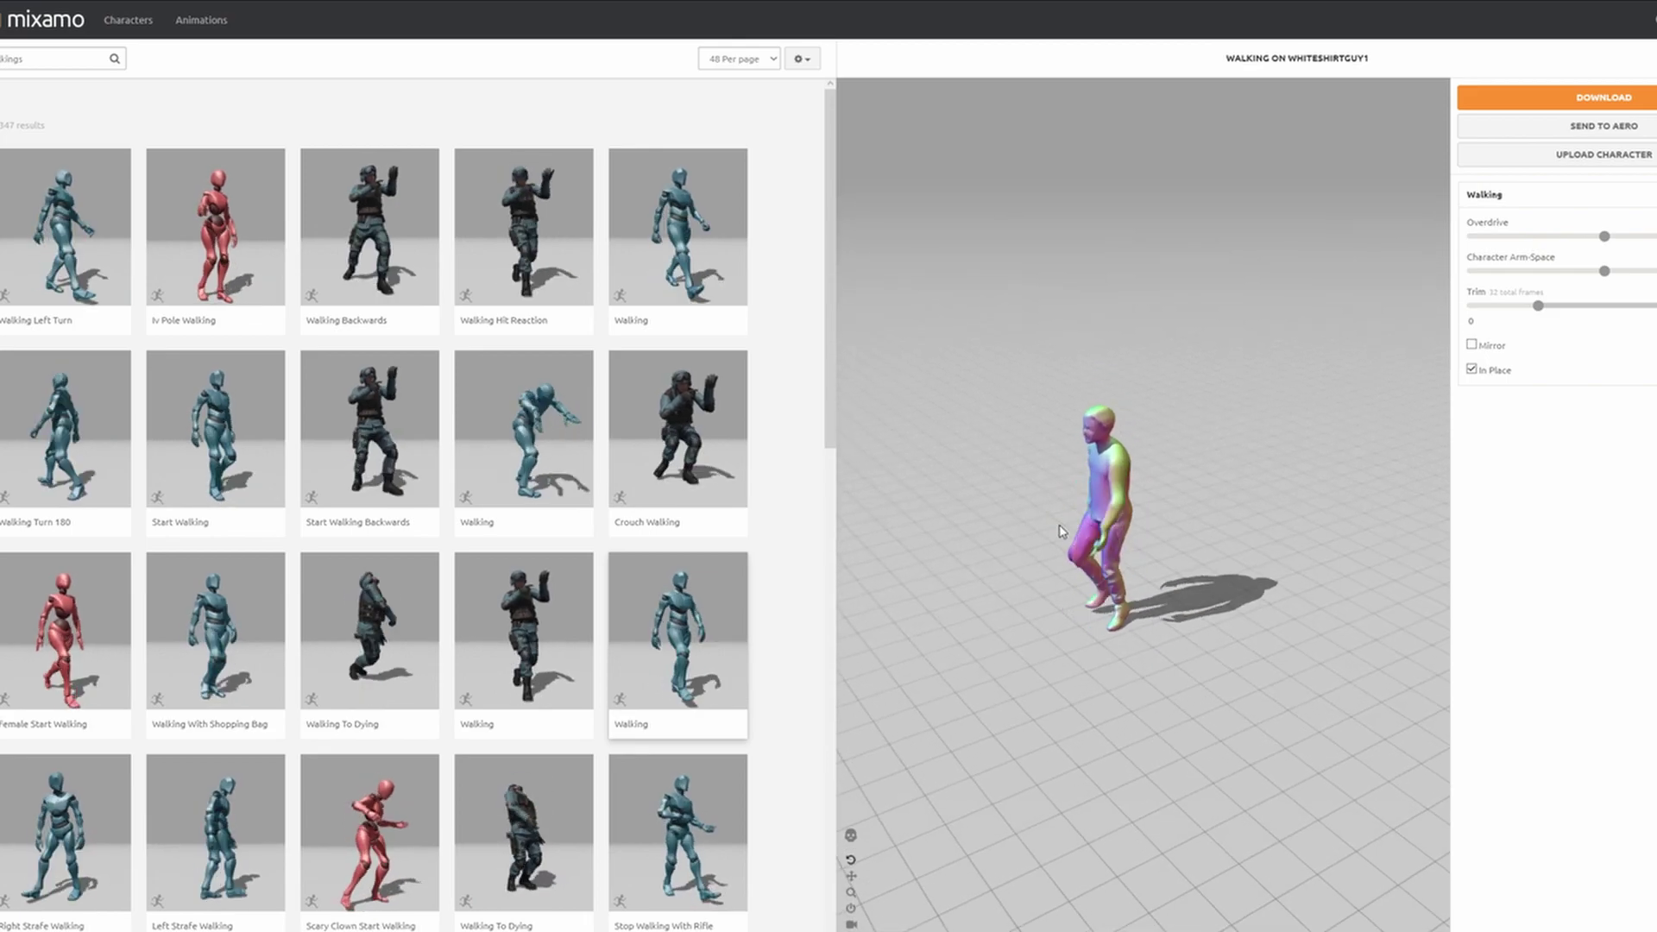
scroll(1122, 527, up, 5)
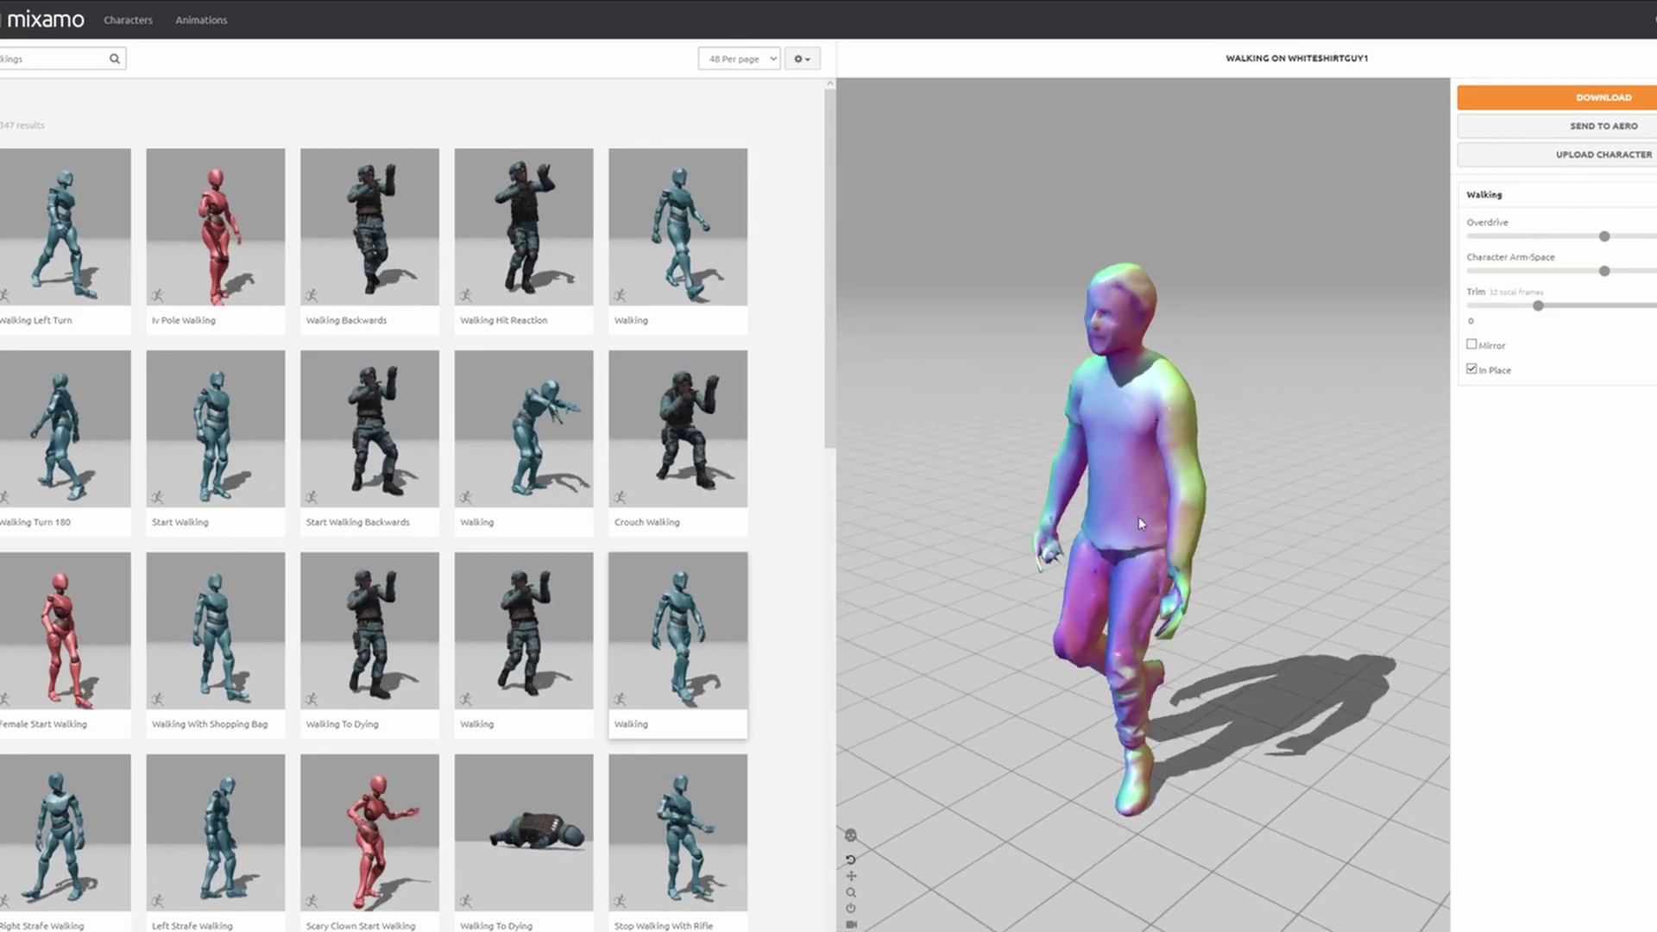
scroll(1141, 516, down, 3)
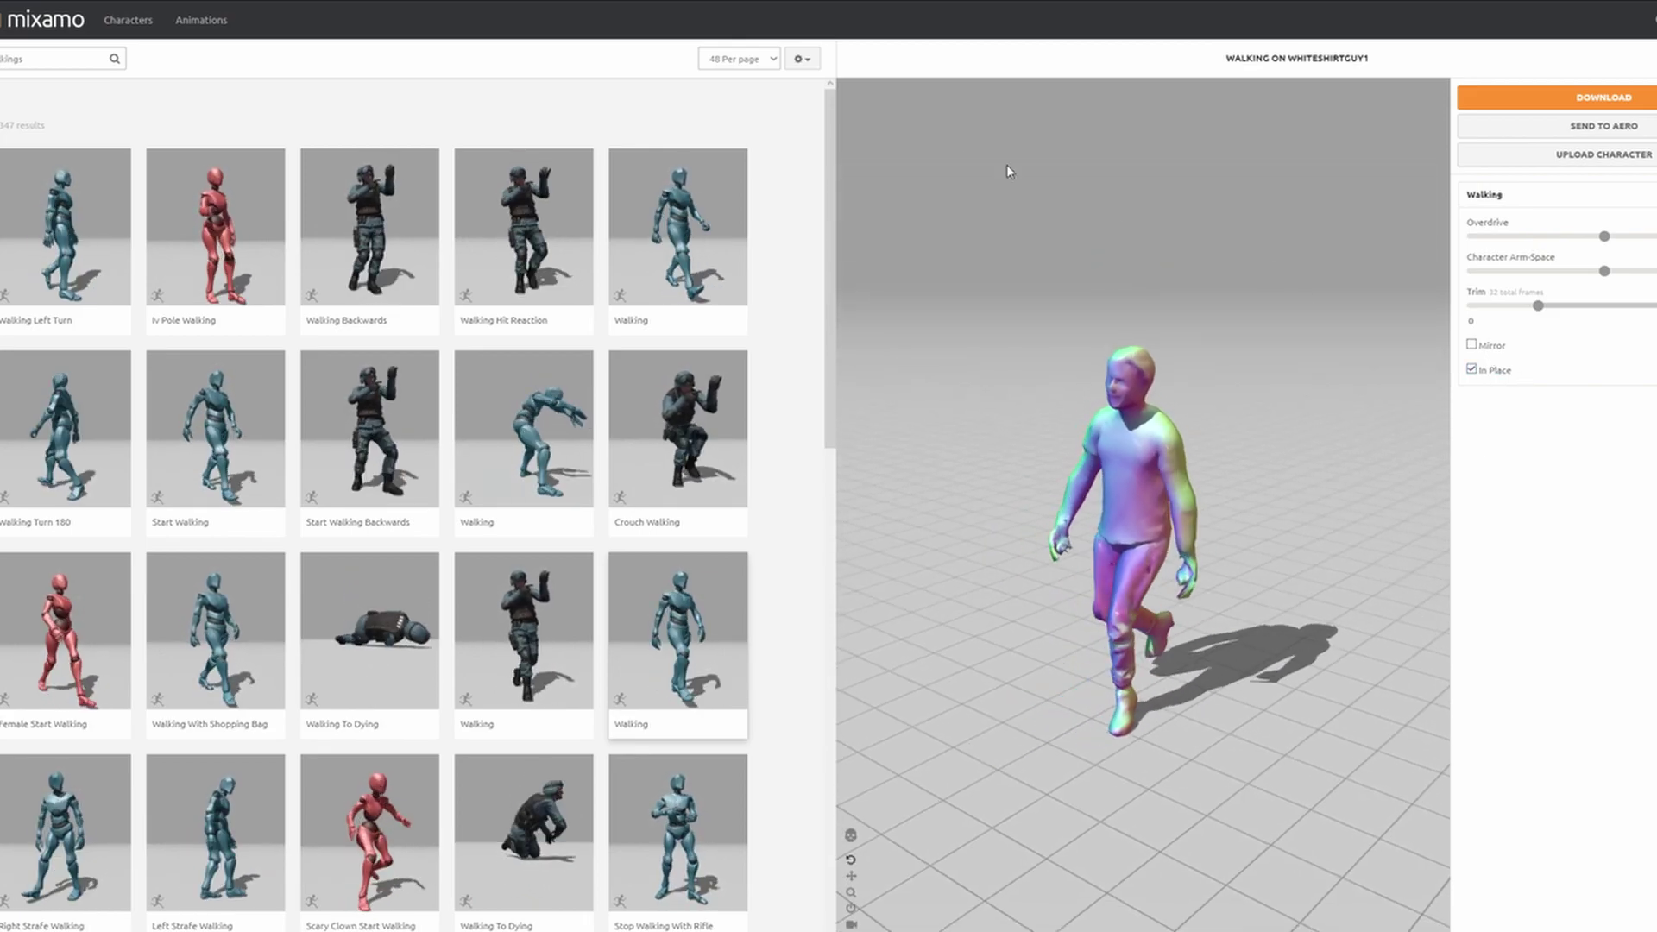
Download the animated character as FBX Binary with skin, 24 frames per second and no keyframe reduction.
click(1597, 100)
click(718, 216)
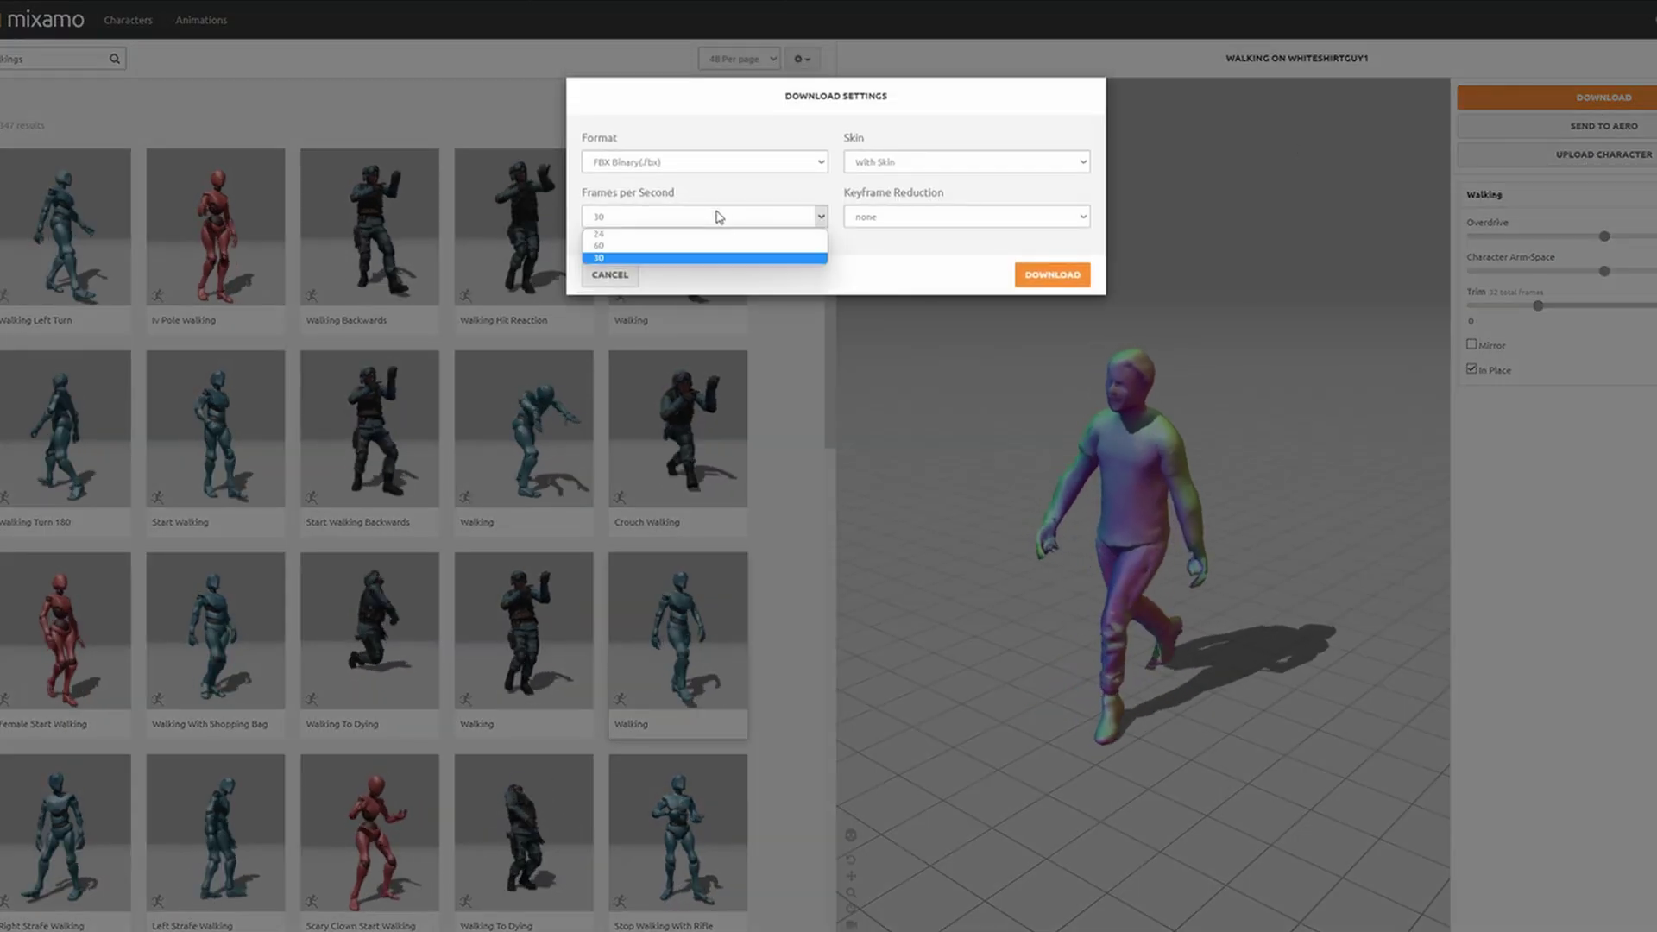
click(636, 244)
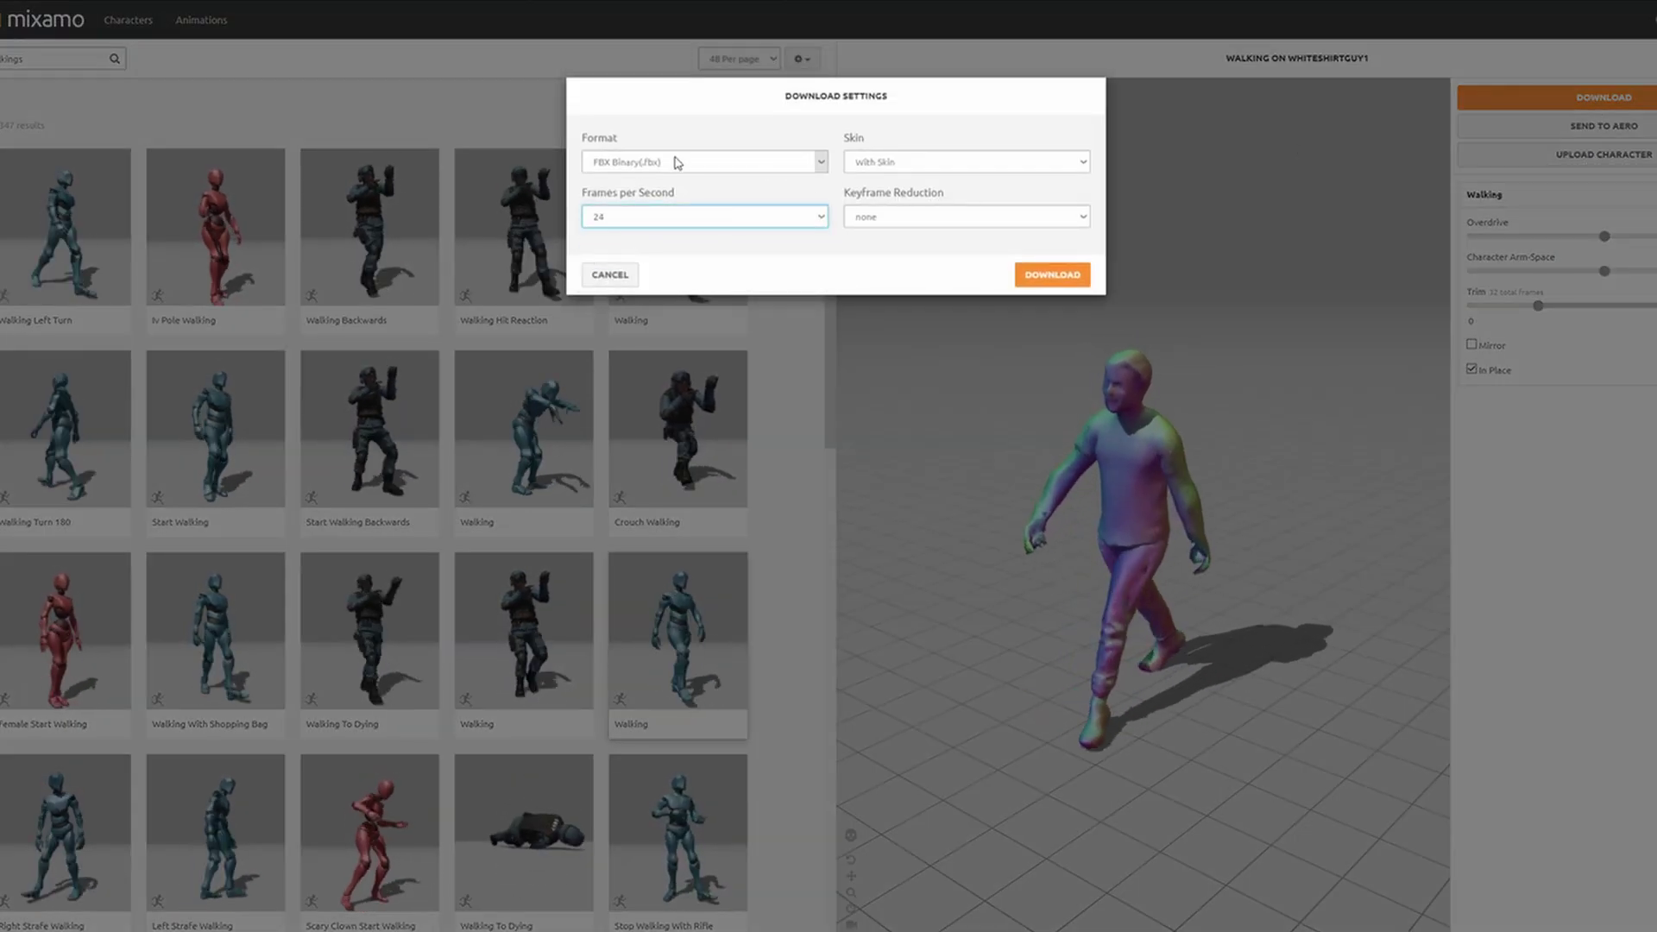
click(722, 220)
click(733, 241)
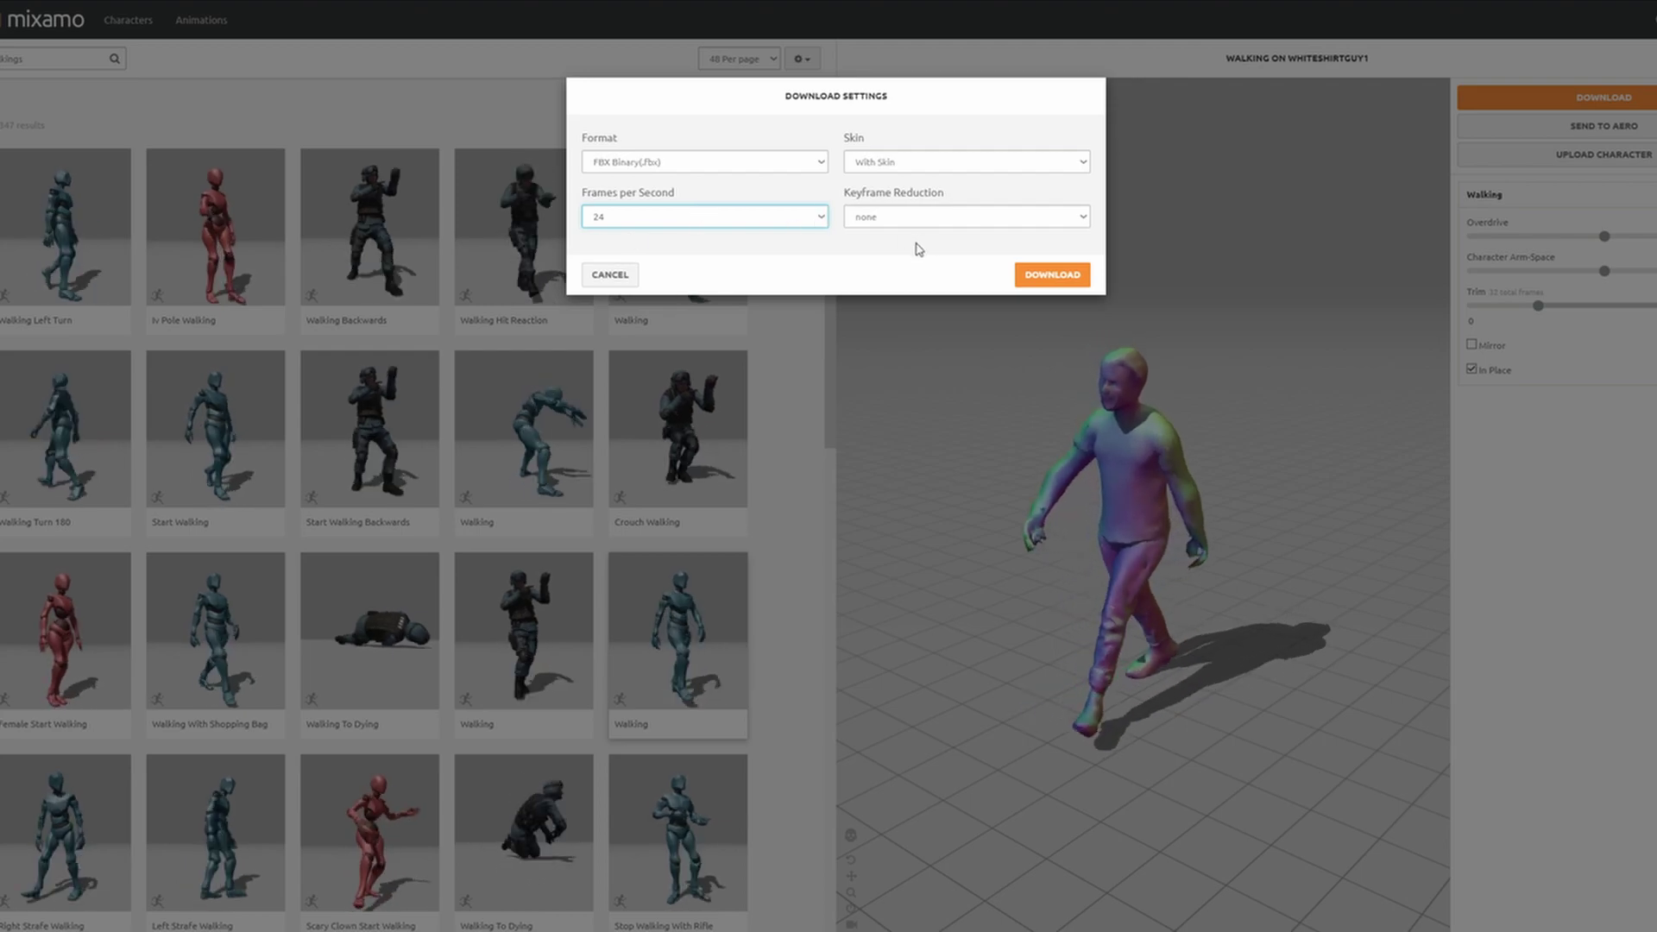
click(736, 218)
click(736, 231)
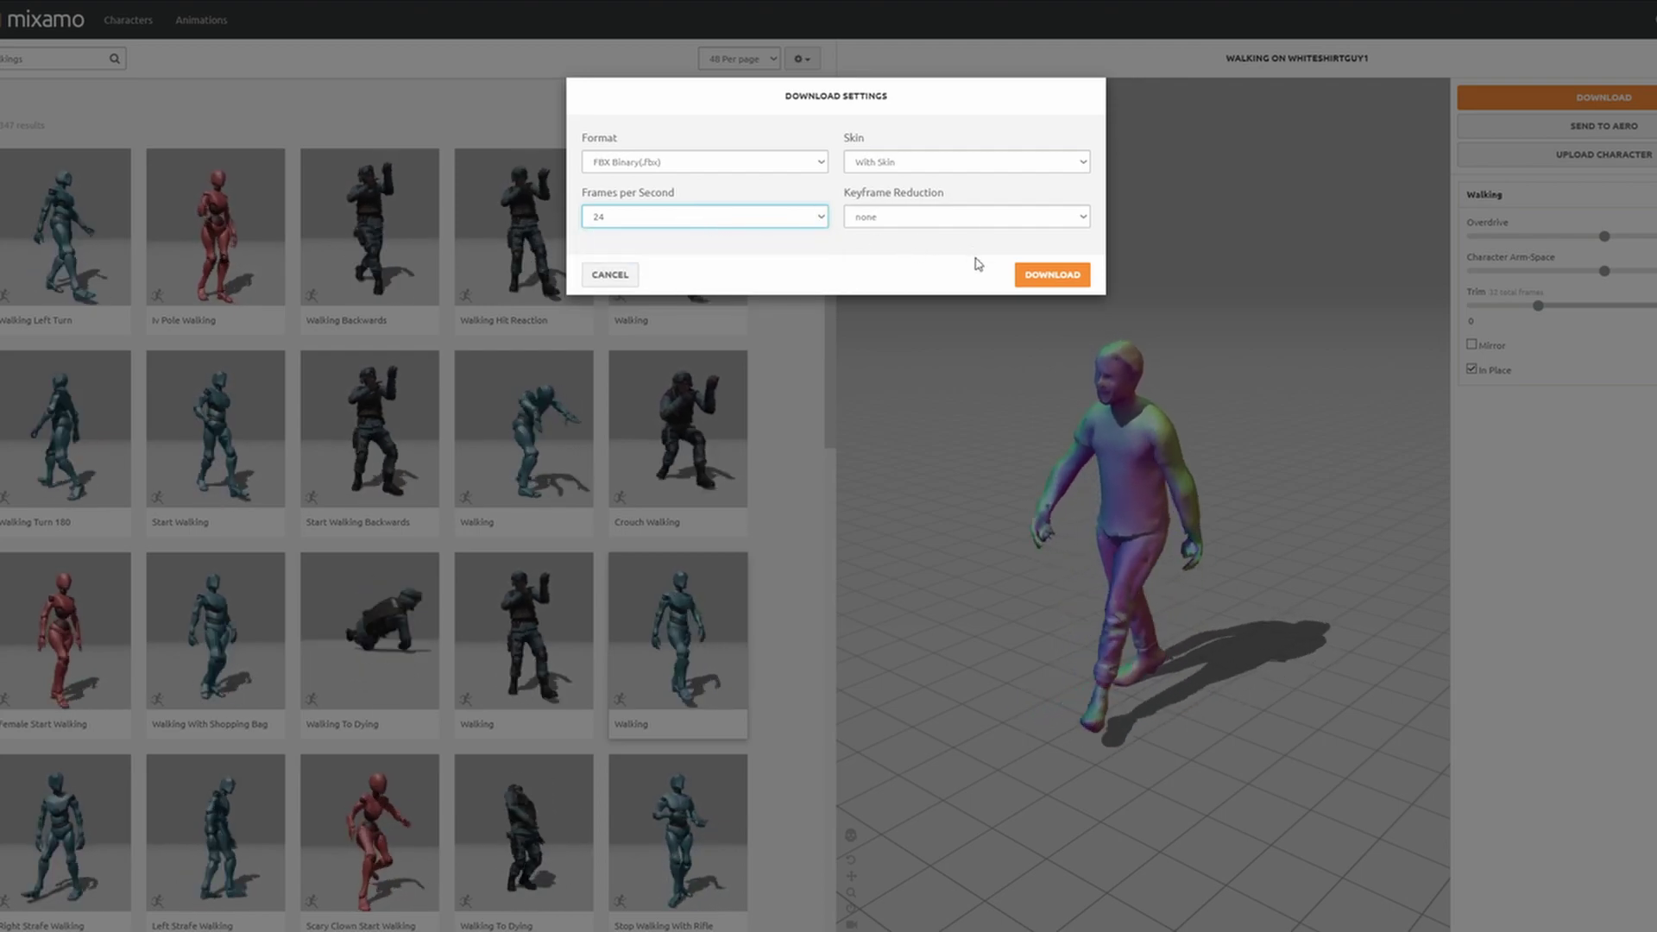
click(754, 162)
click(673, 170)
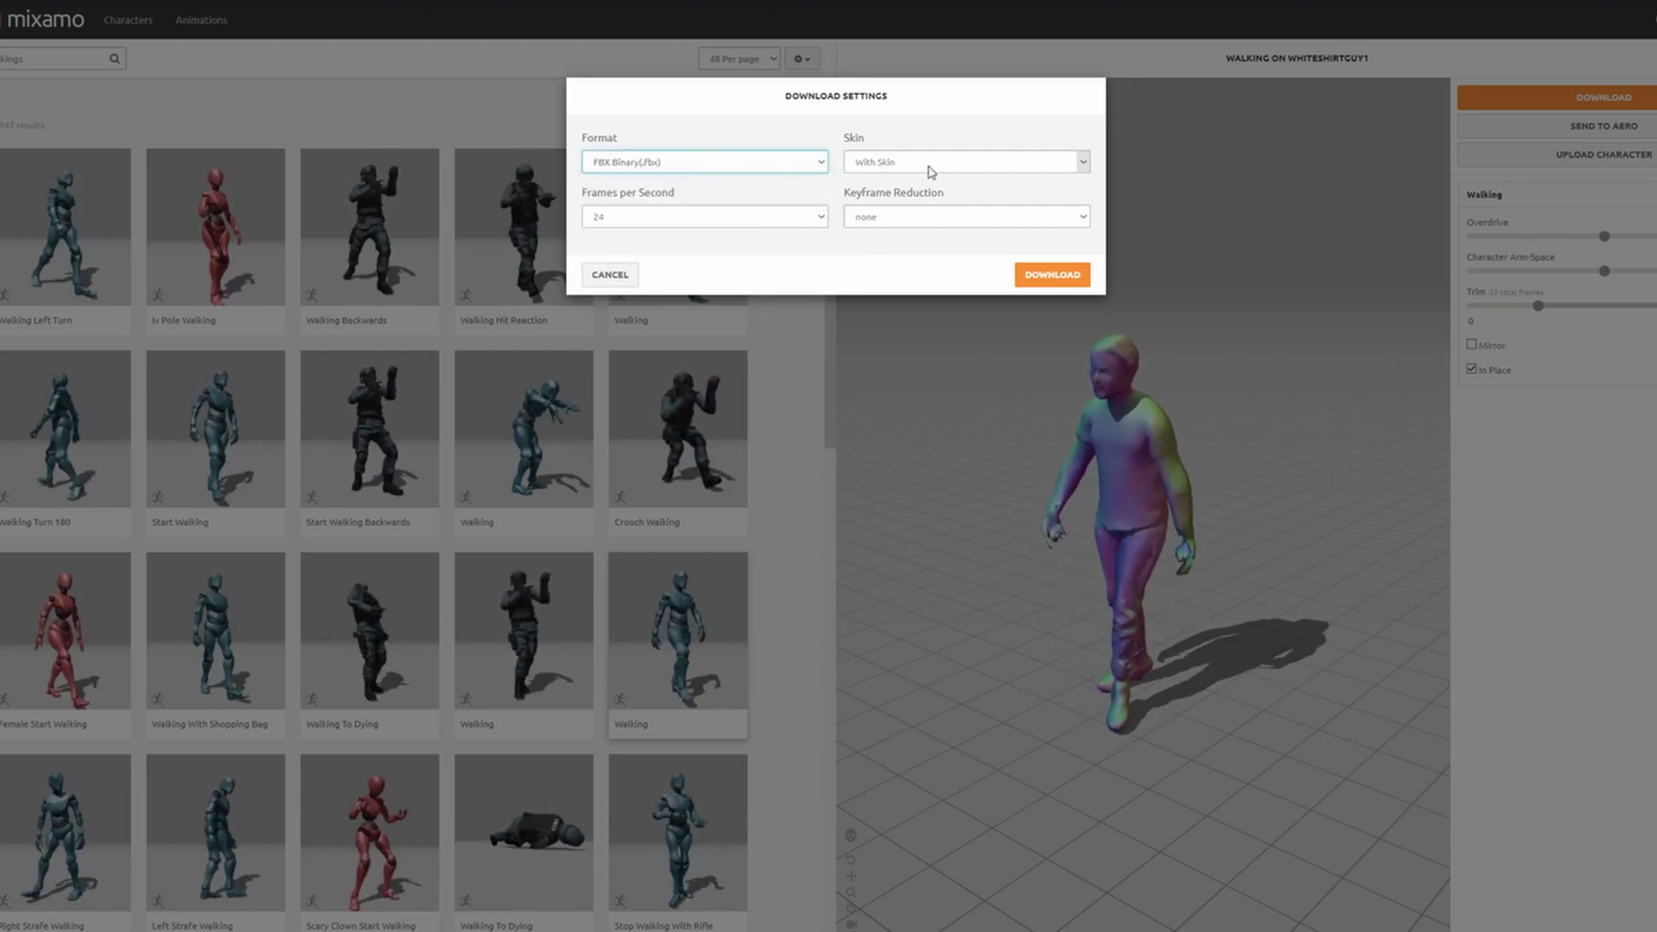
click(965, 216)
click(943, 223)
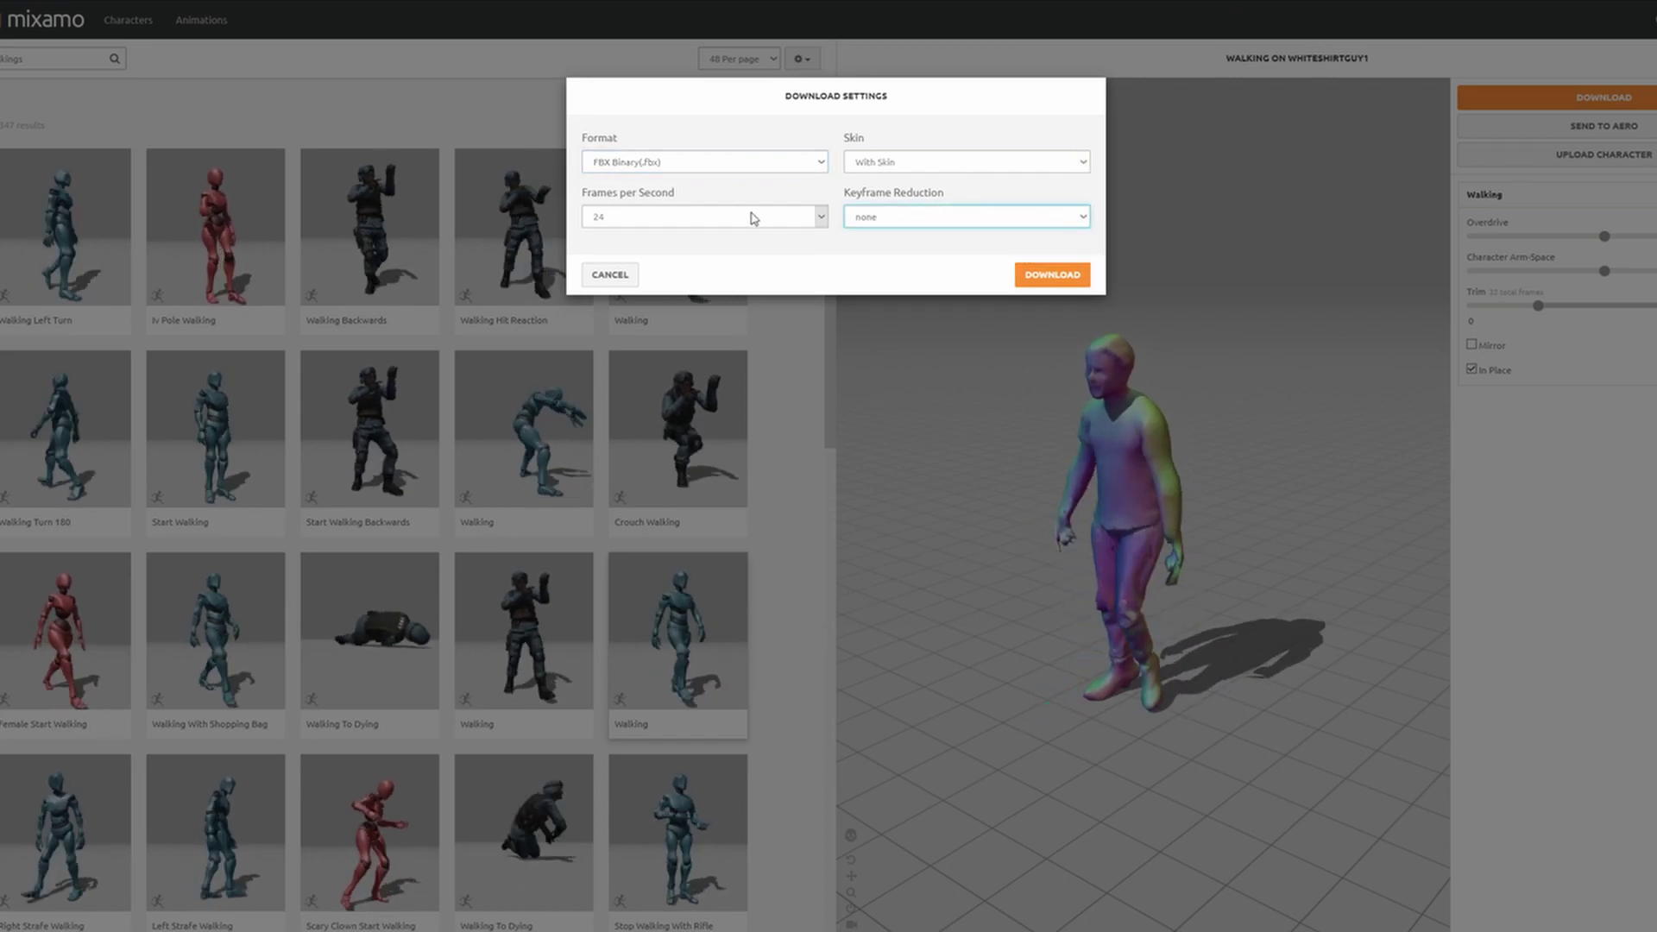
click(1053, 275)
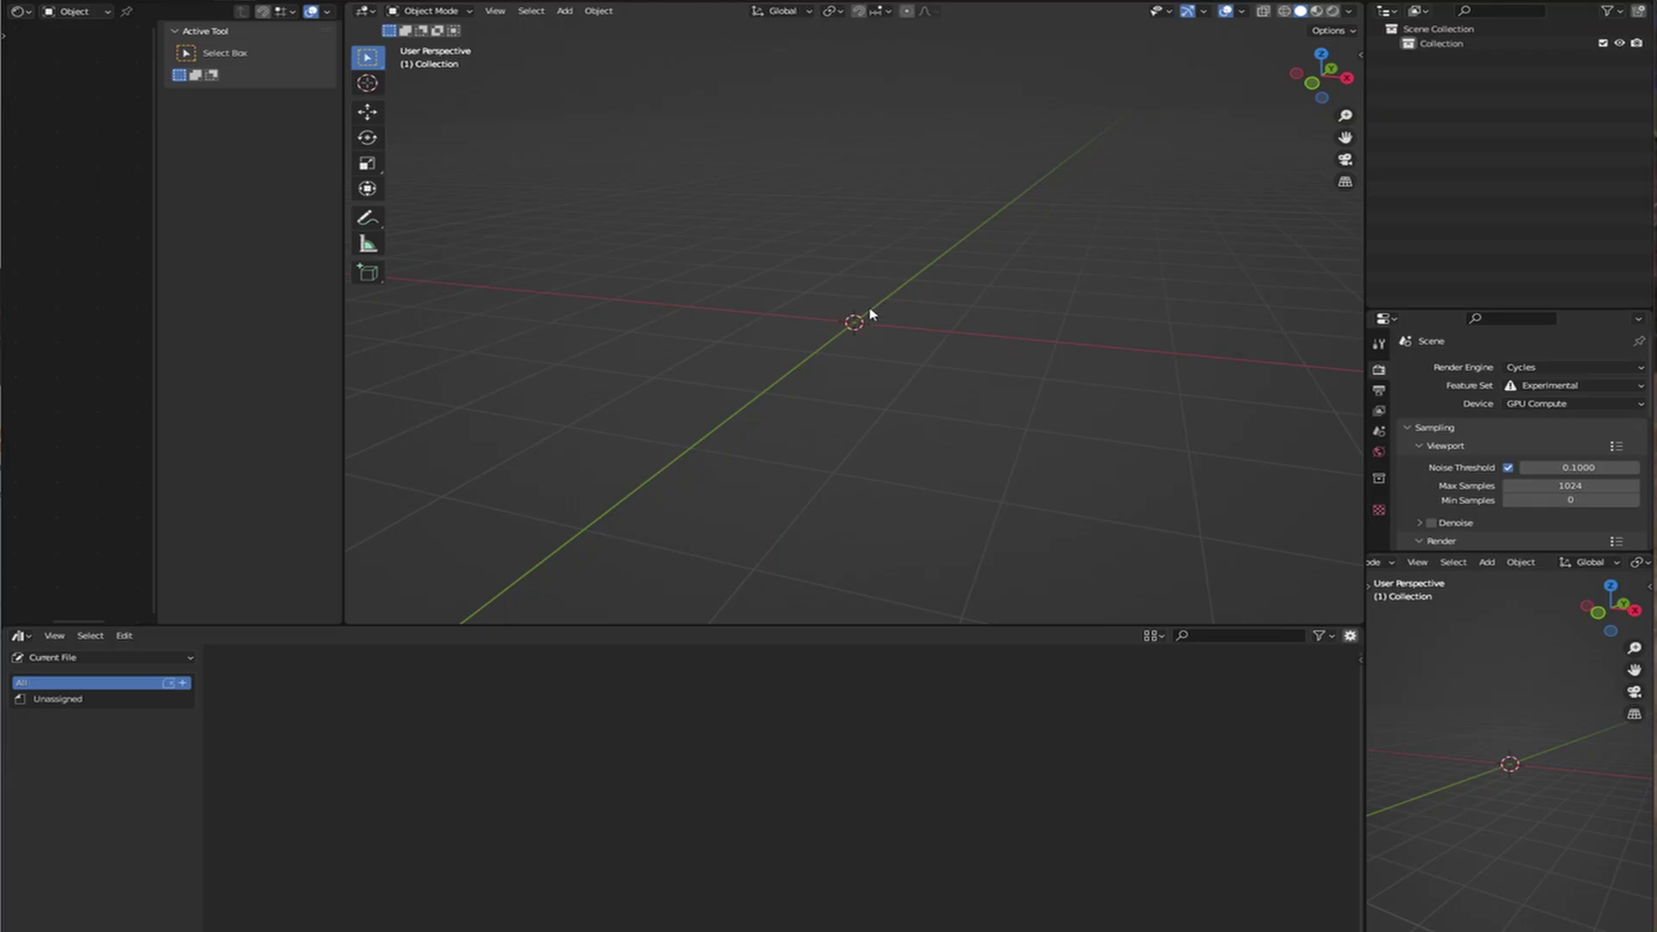
Switch to Blender and import Walking (2).fbx from the downloads folder as FBX.
click(43, 1)
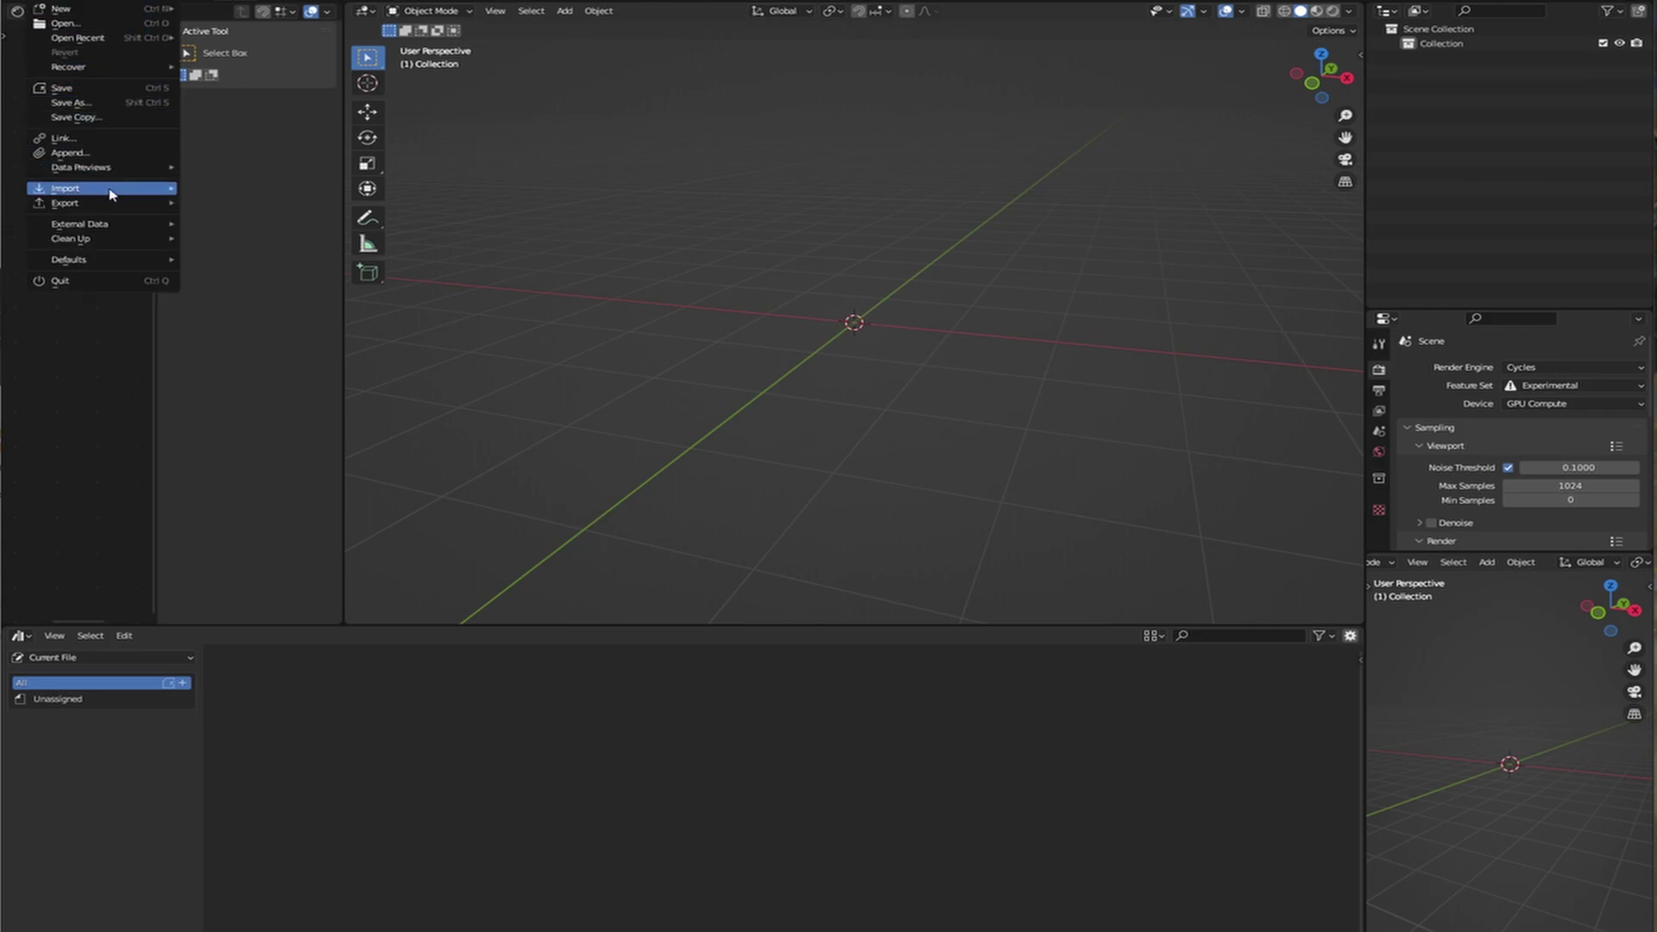
mouse_move(112, 195)
click(259, 334)
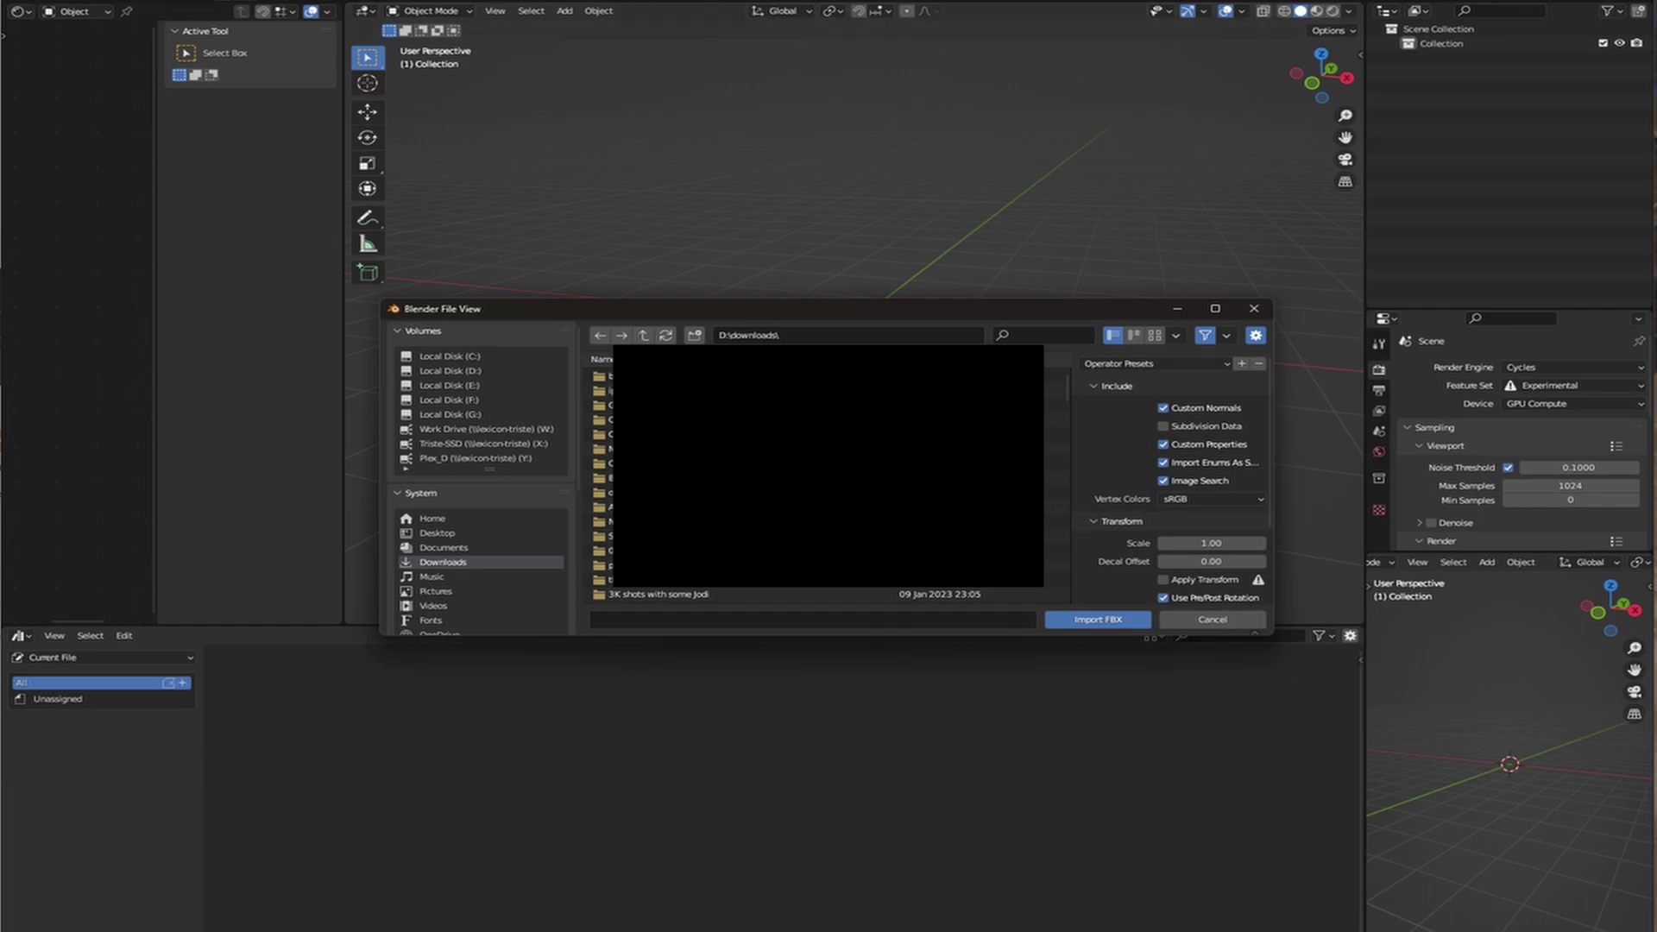
text(walking)
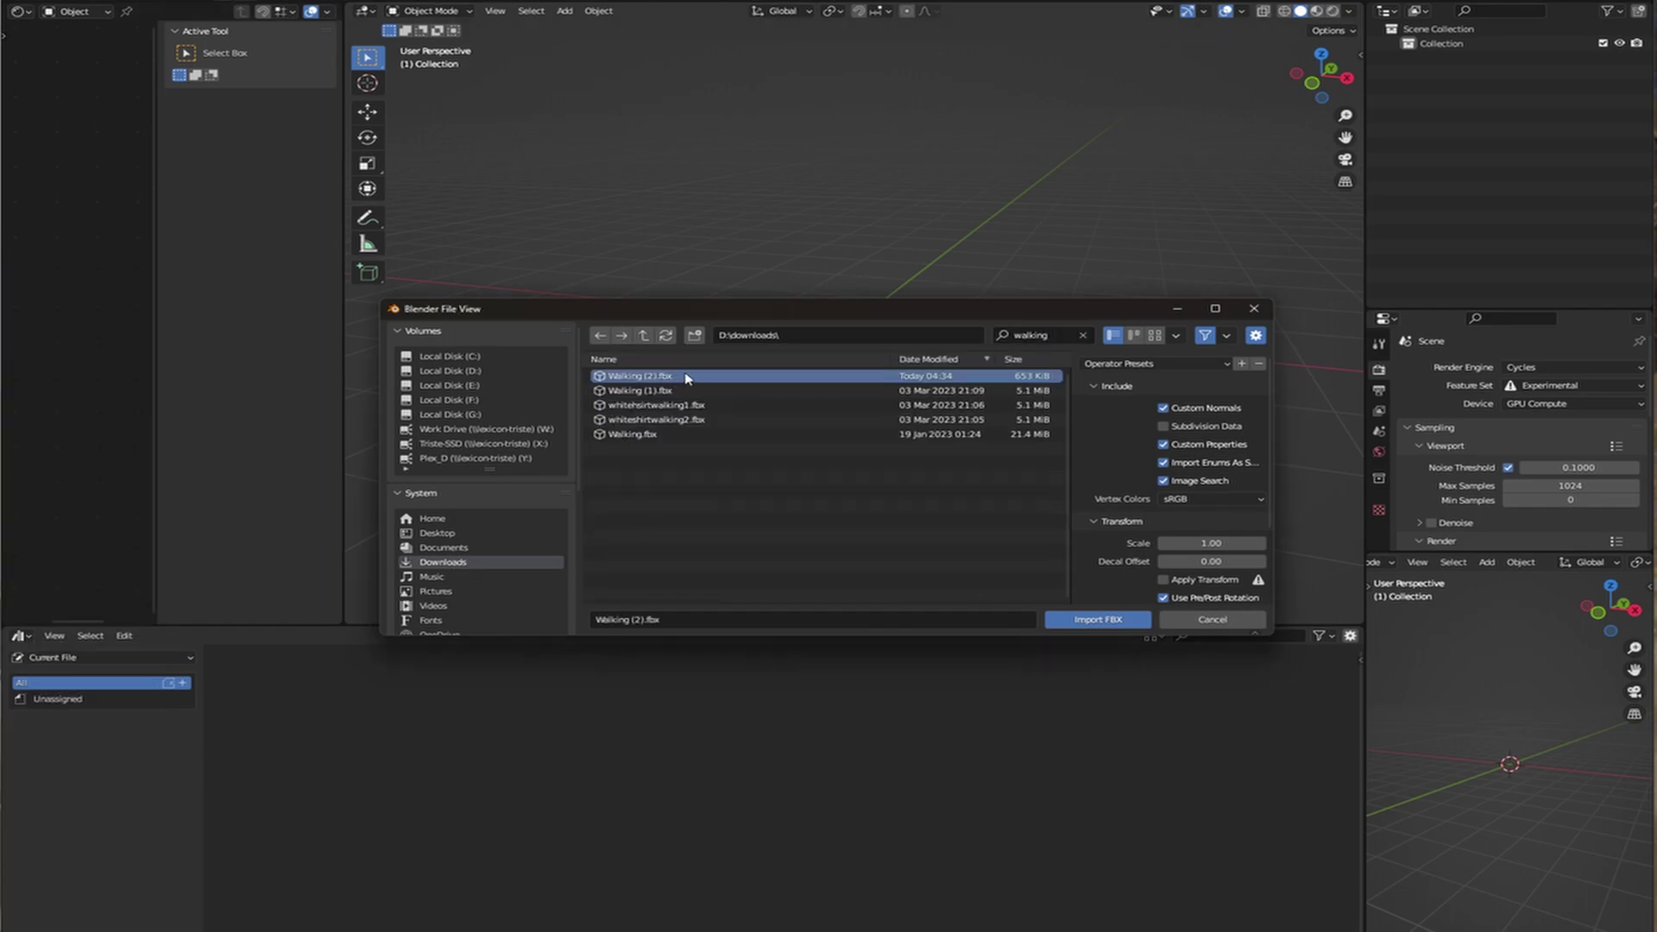
double_click(691, 377)
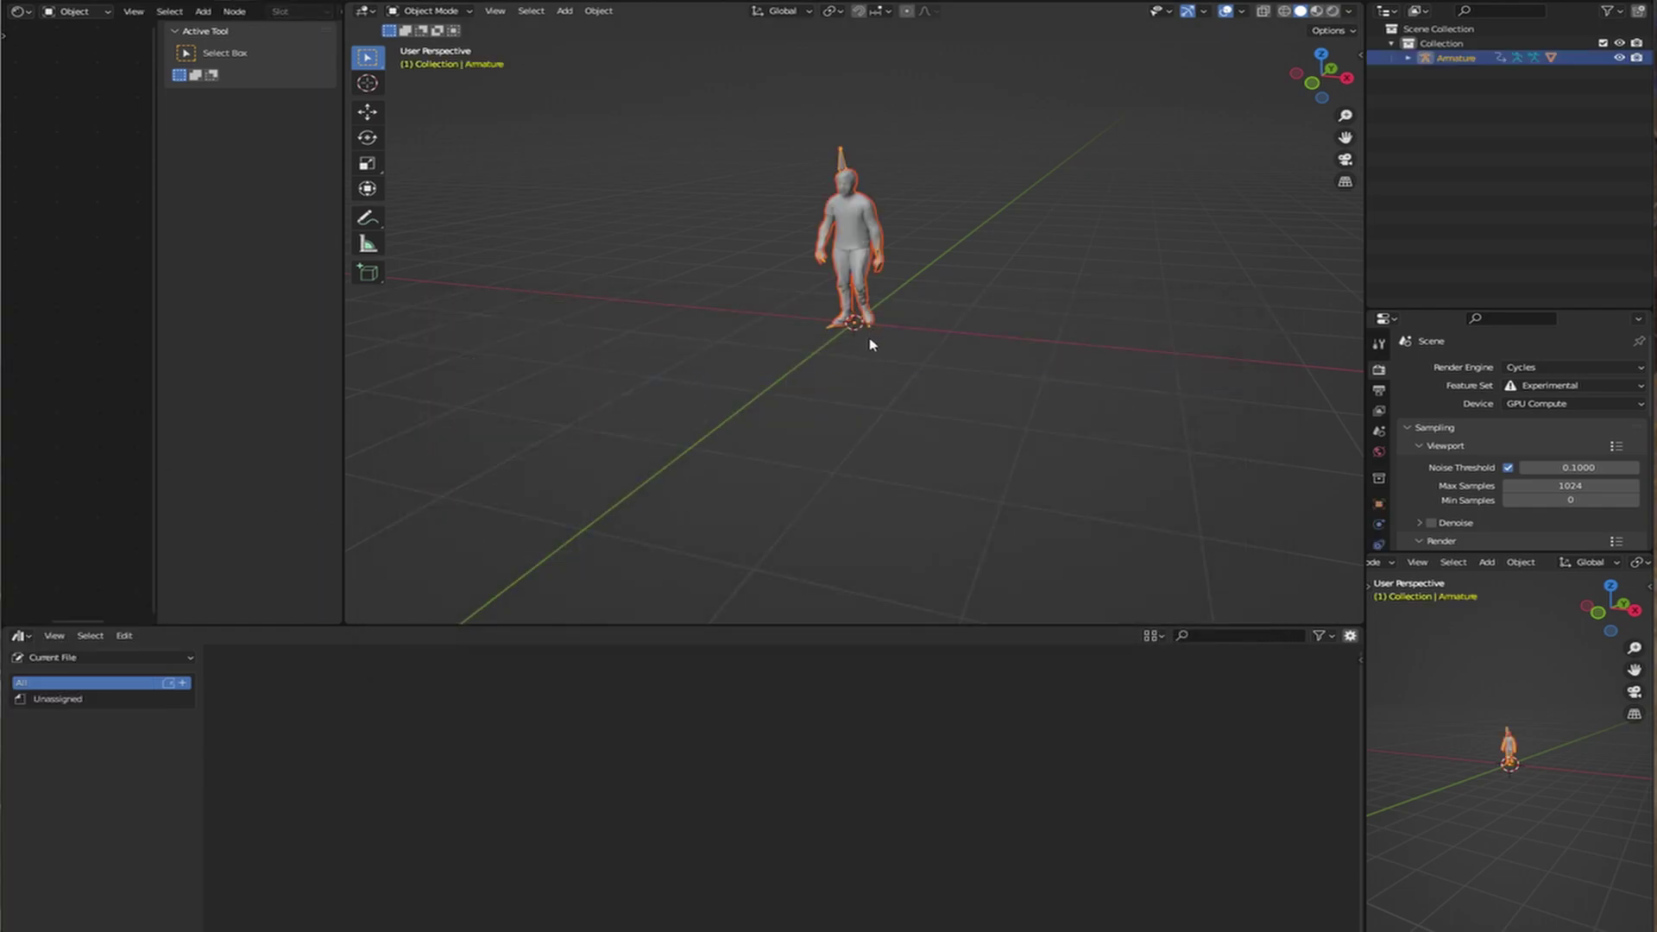
Play the imported character's walk animation in rendered shading.
click(1331, 11)
shift+middle_drag(993, 113, 743, 315)
scroll(950, 263, up, 3)
scroll(1014, 283, down, 3)
scroll(895, 263, down, 3)
key(space)
scroll(909, 307, up, 4)
scroll(742, 315, up, 3)
scroll(661, 229, down, 1)
scroll(711, 285, up, 1)
Inspect the textured character from above and from the front, and return the viewport to solid shading.
click(877, 256)
middle_drag(877, 255, 806, 417)
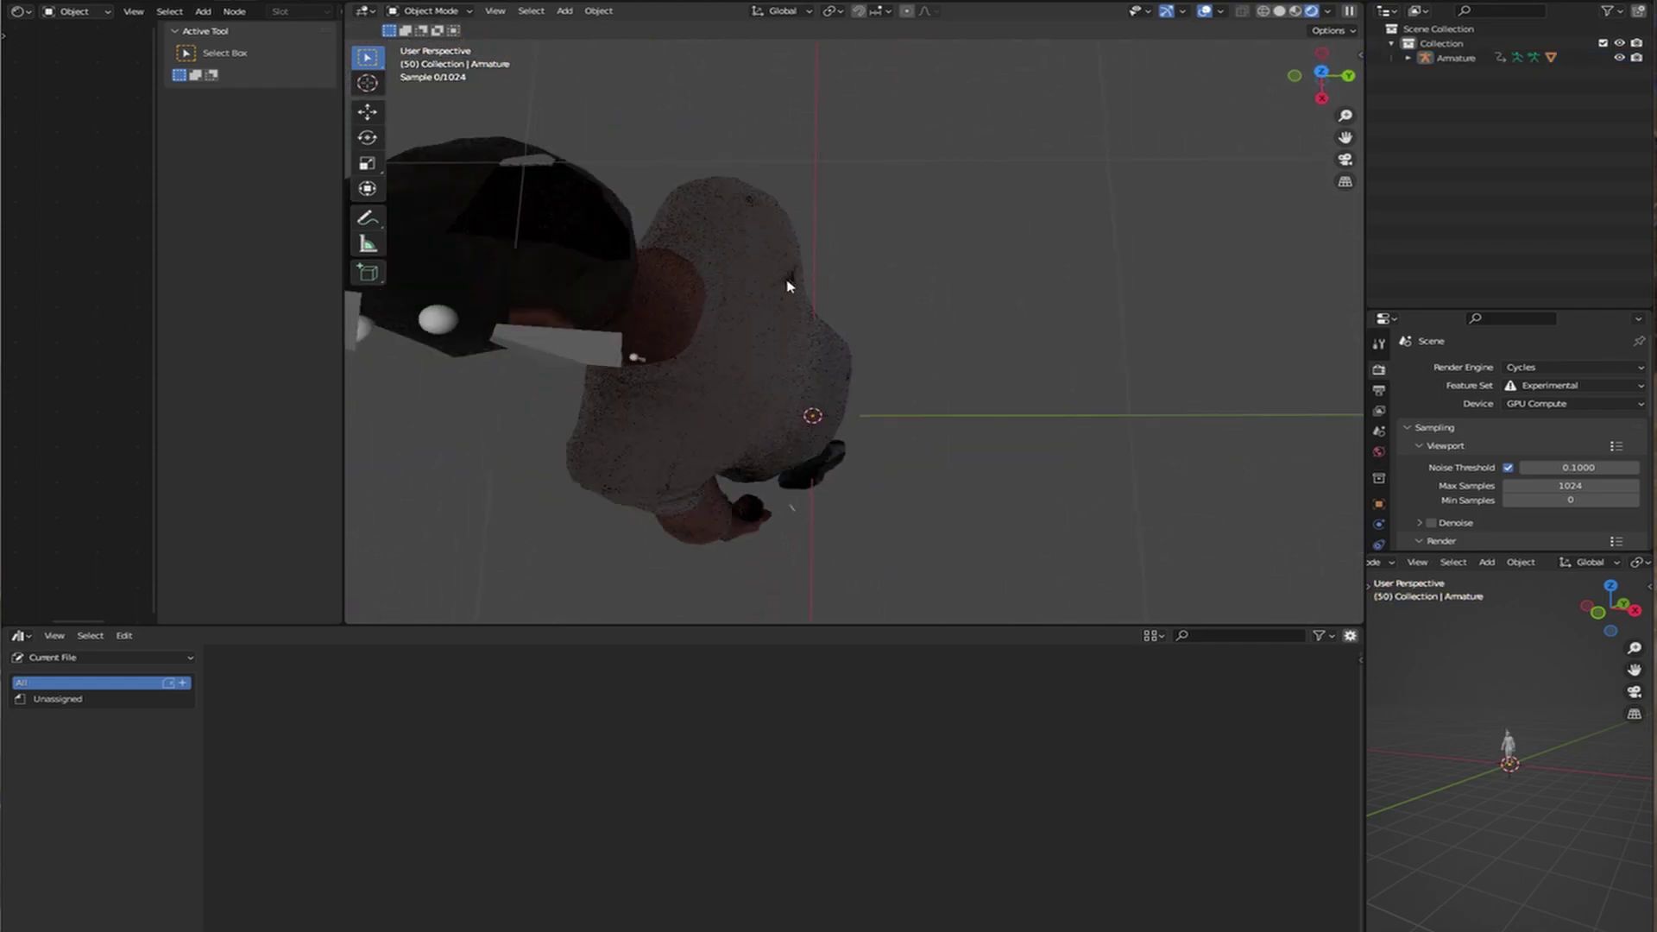
scroll(806, 418, down, 4)
middle_drag(788, 277, 835, 334)
scroll(910, 318, up, 7)
scroll(978, 305, down, 8)
scroll(891, 334, up, 3)
scroll(855, 334, up, 4)
scroll(895, 336, down, 4)
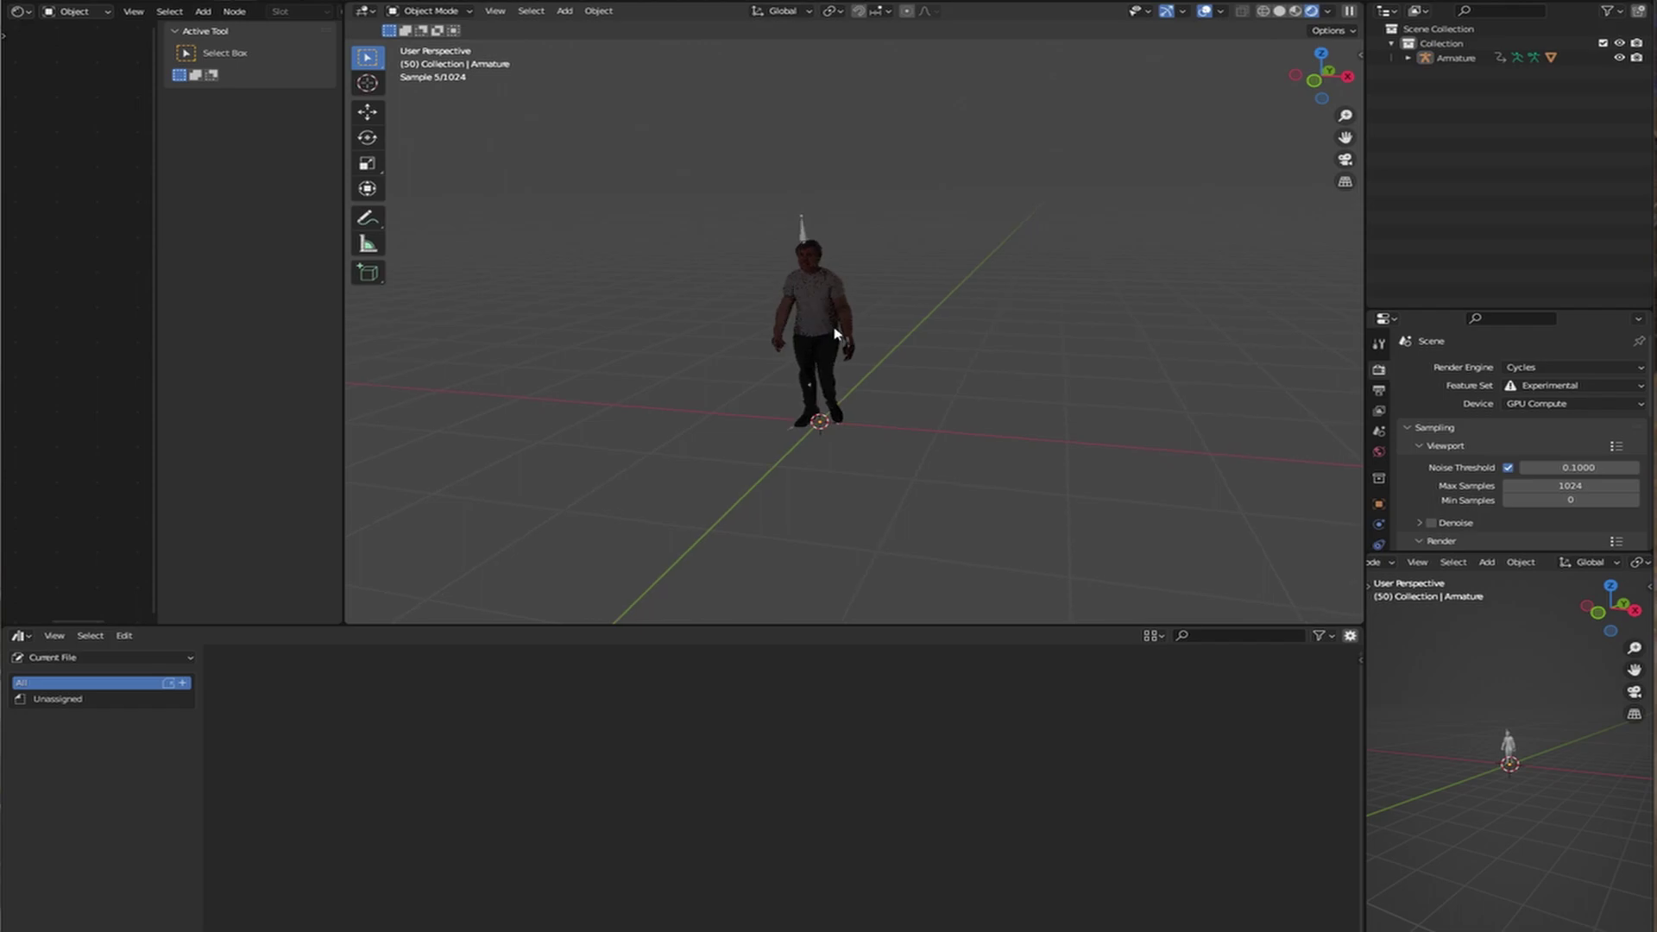
click(1279, 12)
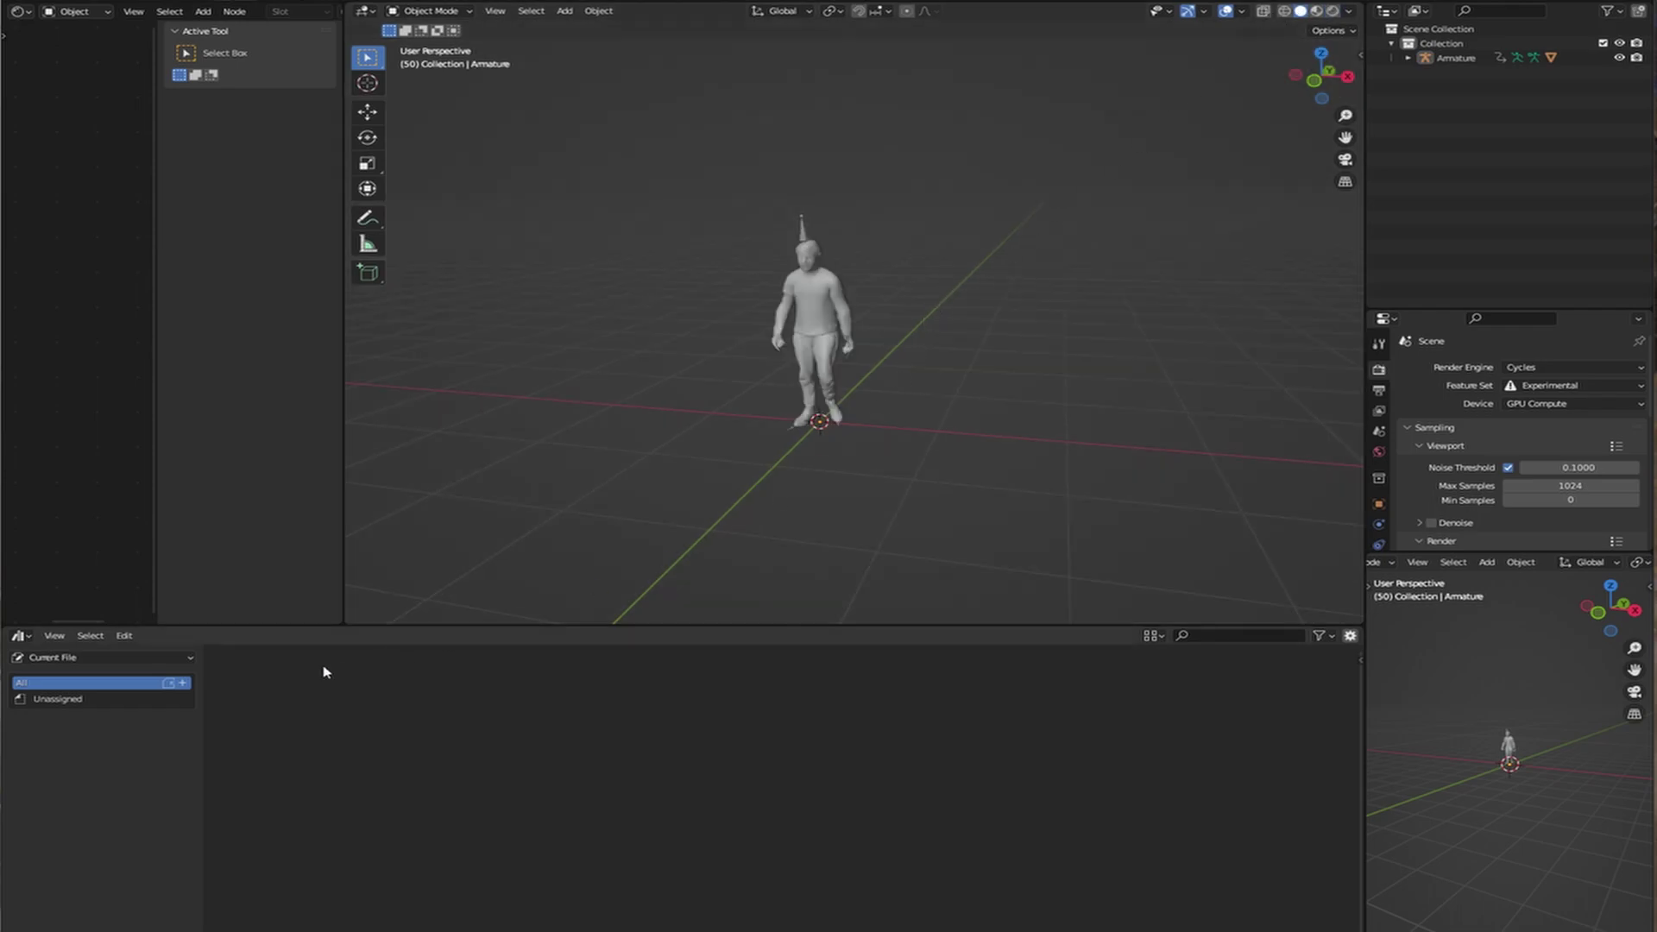
Show the timeline in the lower editor and duplicate the armature's walk-cycle keyframes end to end to about frame 300.
click(20, 635)
click(228, 692)
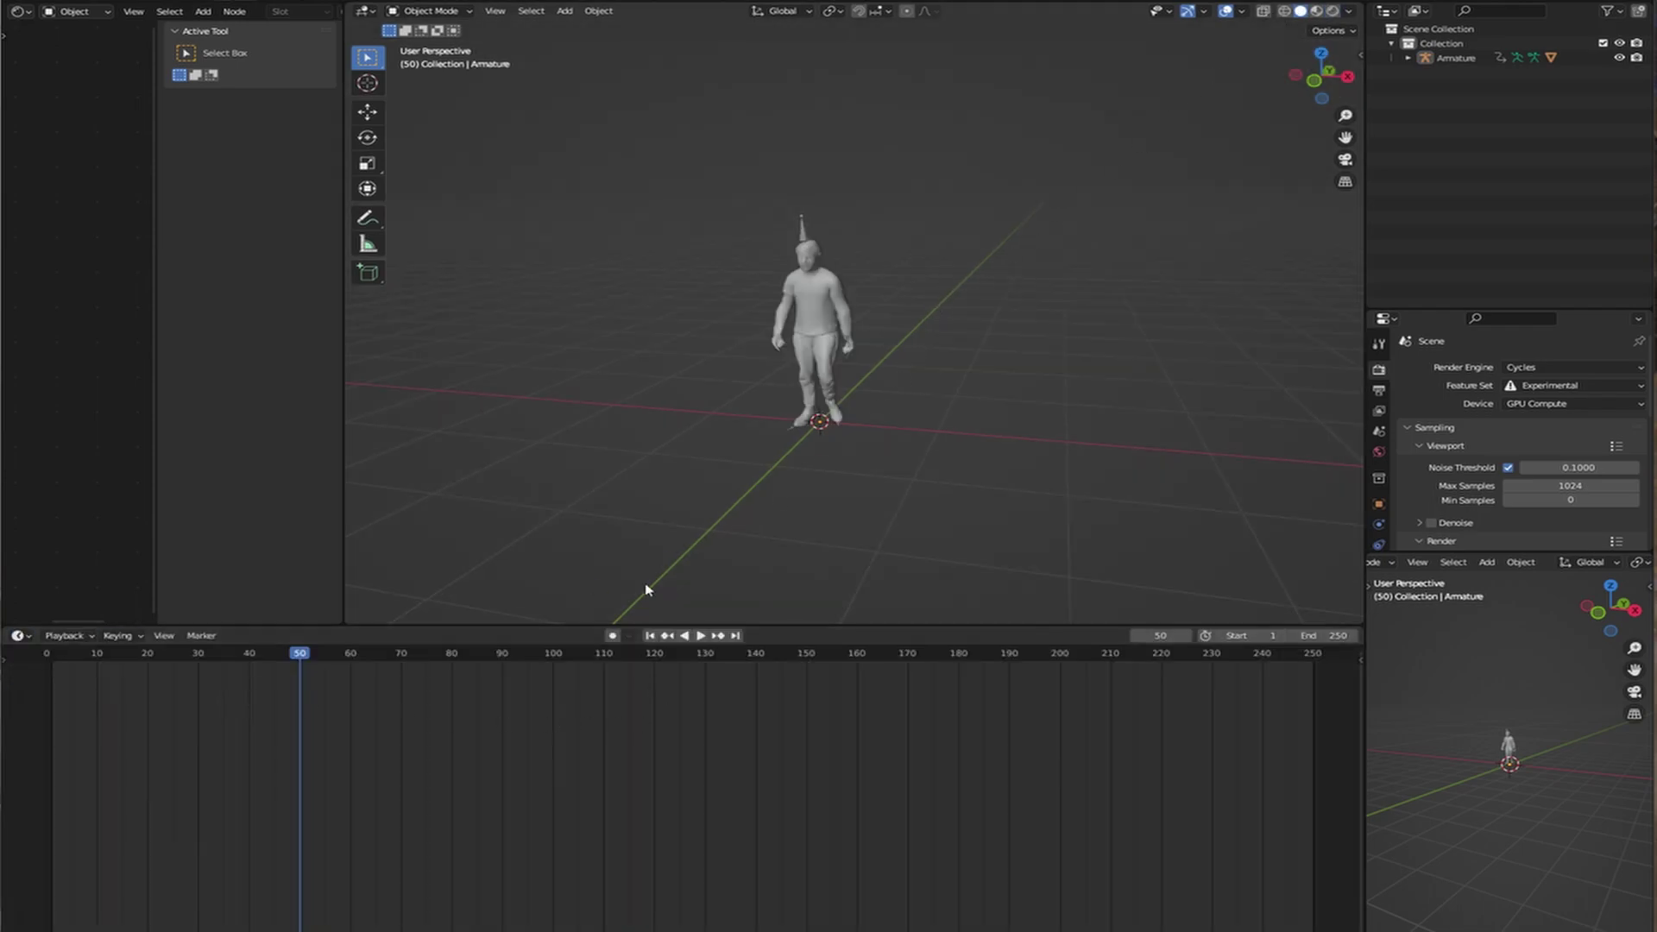
scroll(382, 746, down, 4)
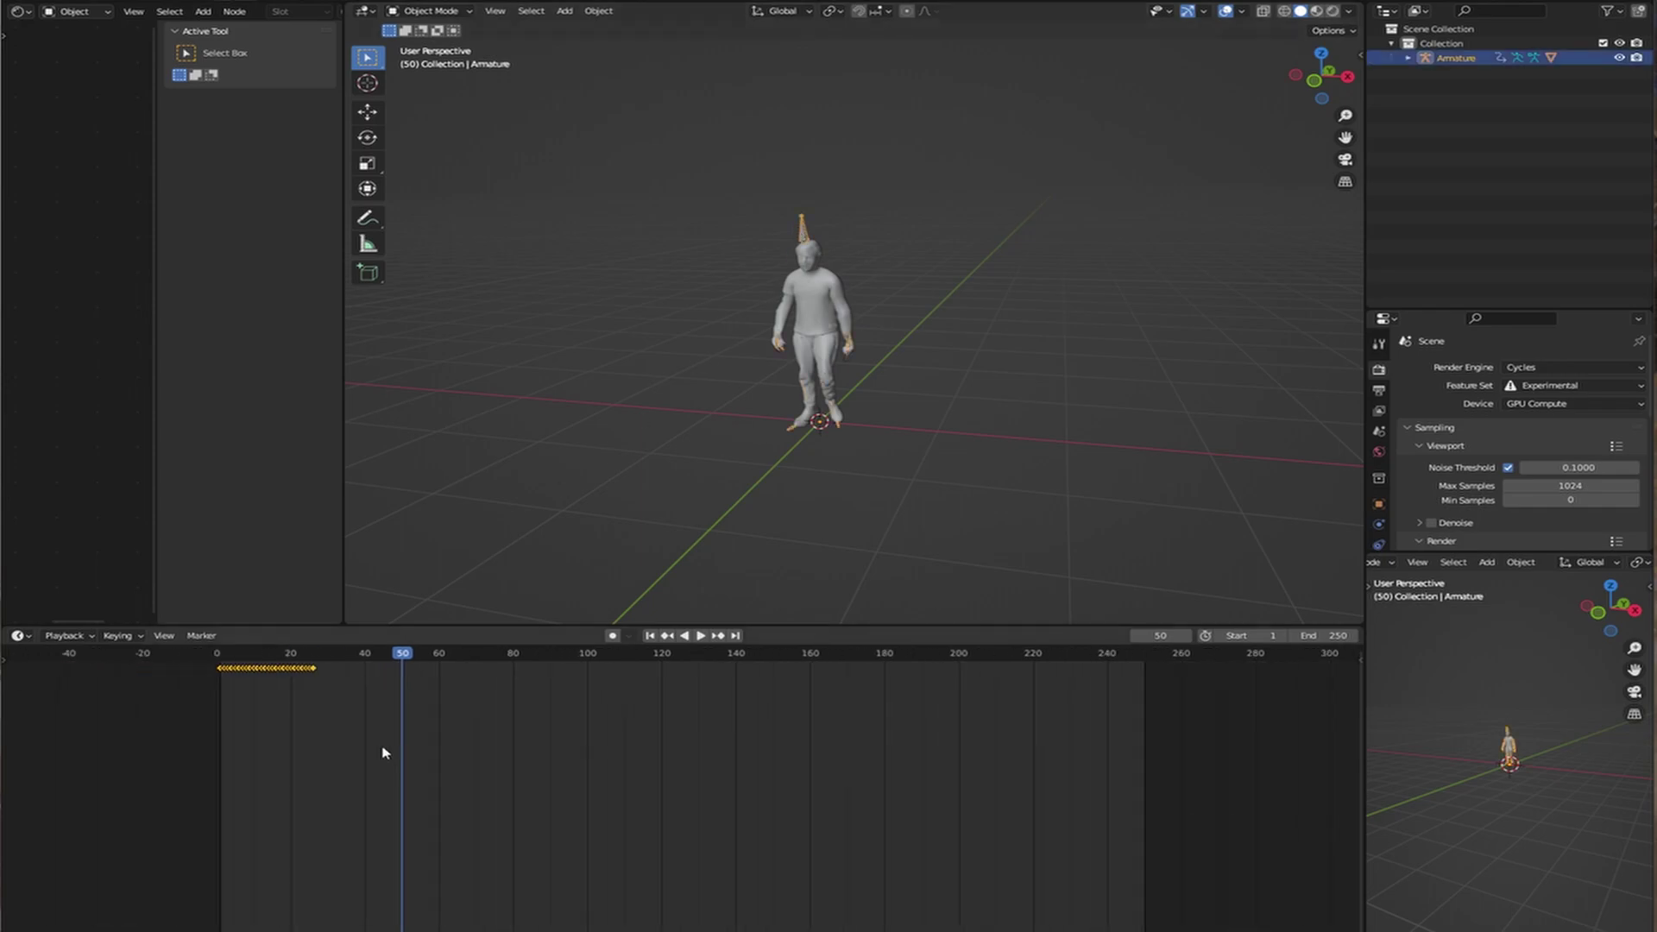
middle_drag(439, 725, 728, 748)
scroll(652, 747, up, 4)
drag(692, 737, 376, 654)
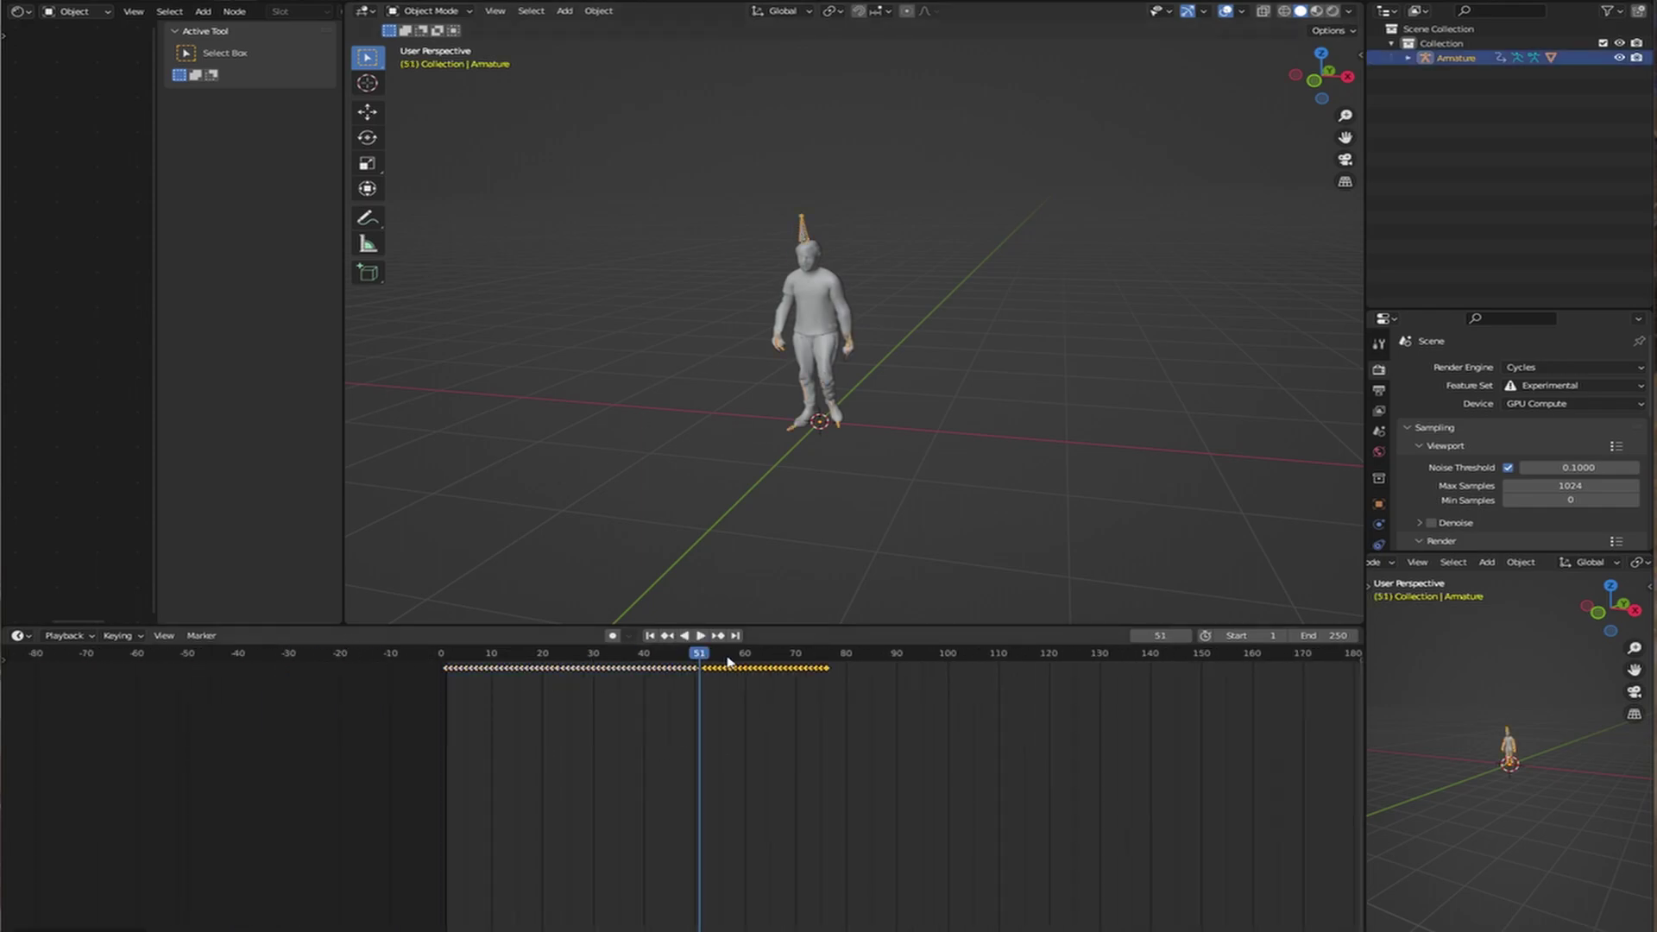
drag(889, 718, 318, 645)
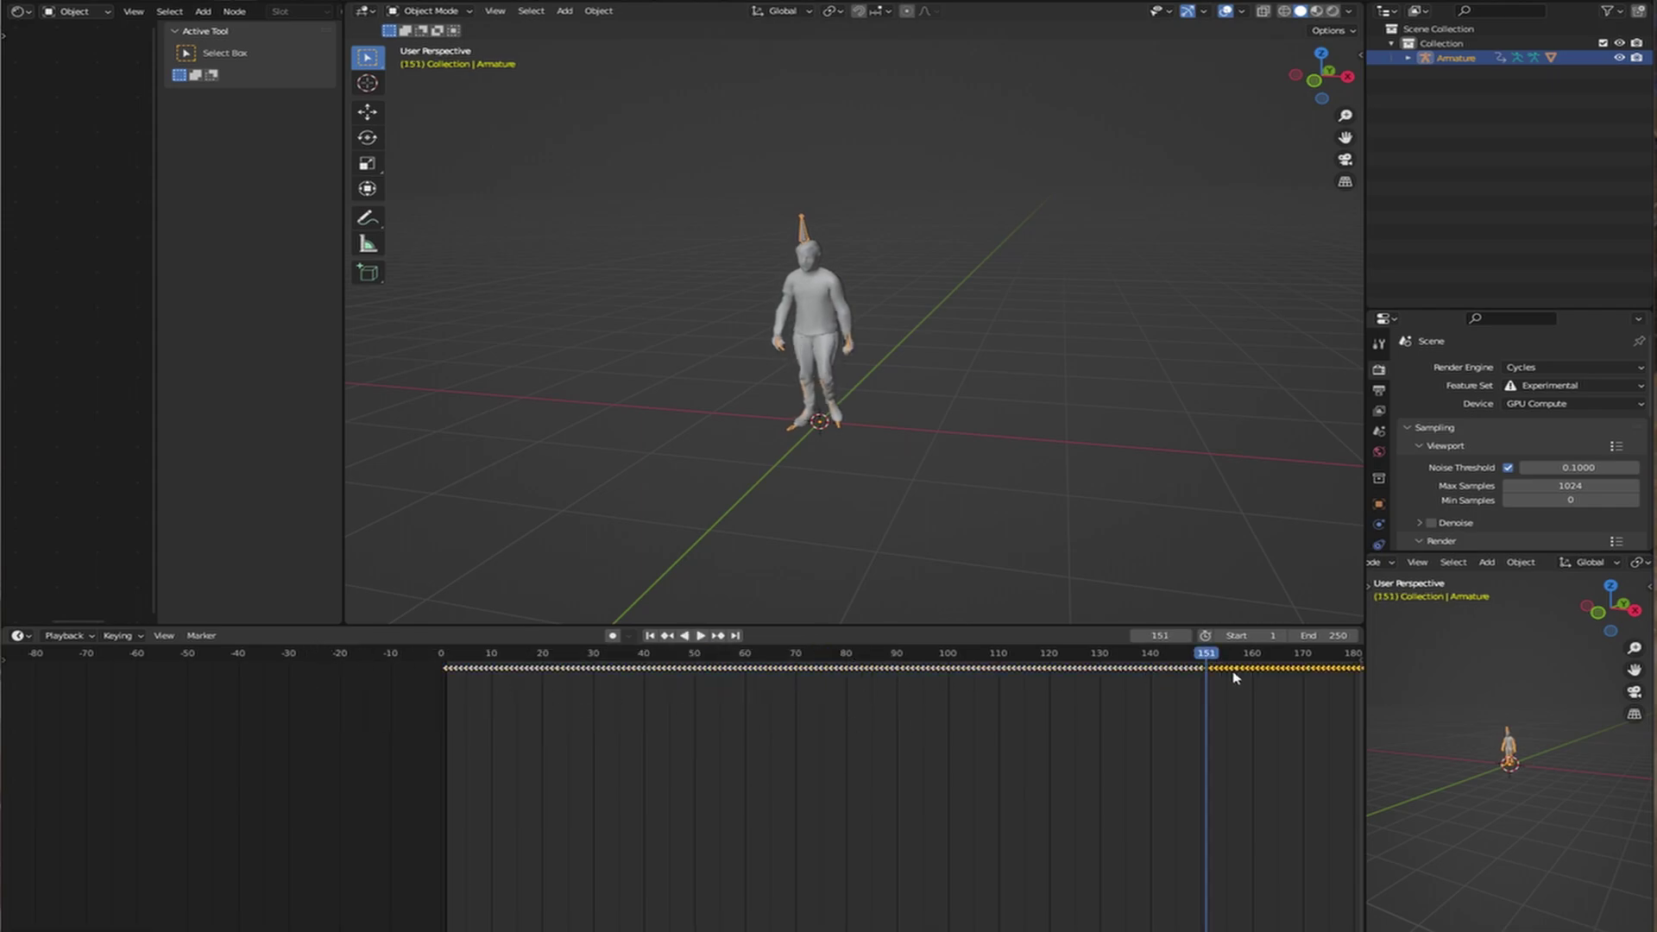
ctrl+scroll(1084, 739, down, 10)
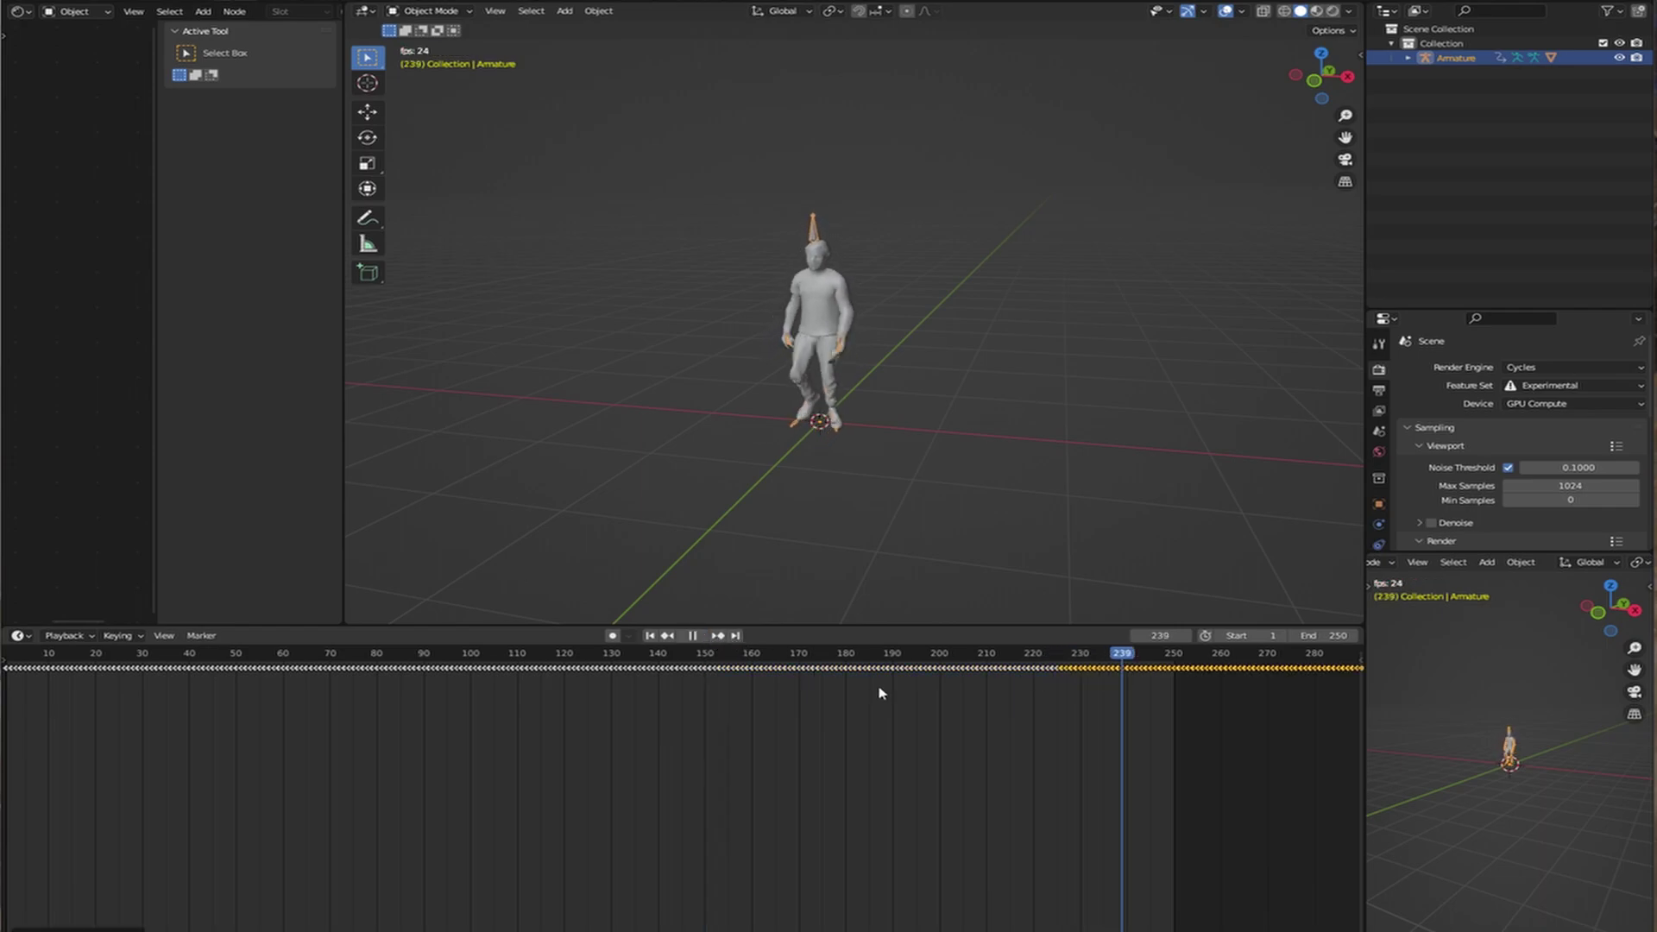
Watch the repeated walk cycle play from a side angle.
scroll(832, 392, down, 4)
middle_drag(948, 416, 851, 400)
scroll(809, 392, up, 4)
scroll(825, 759, down, 4)
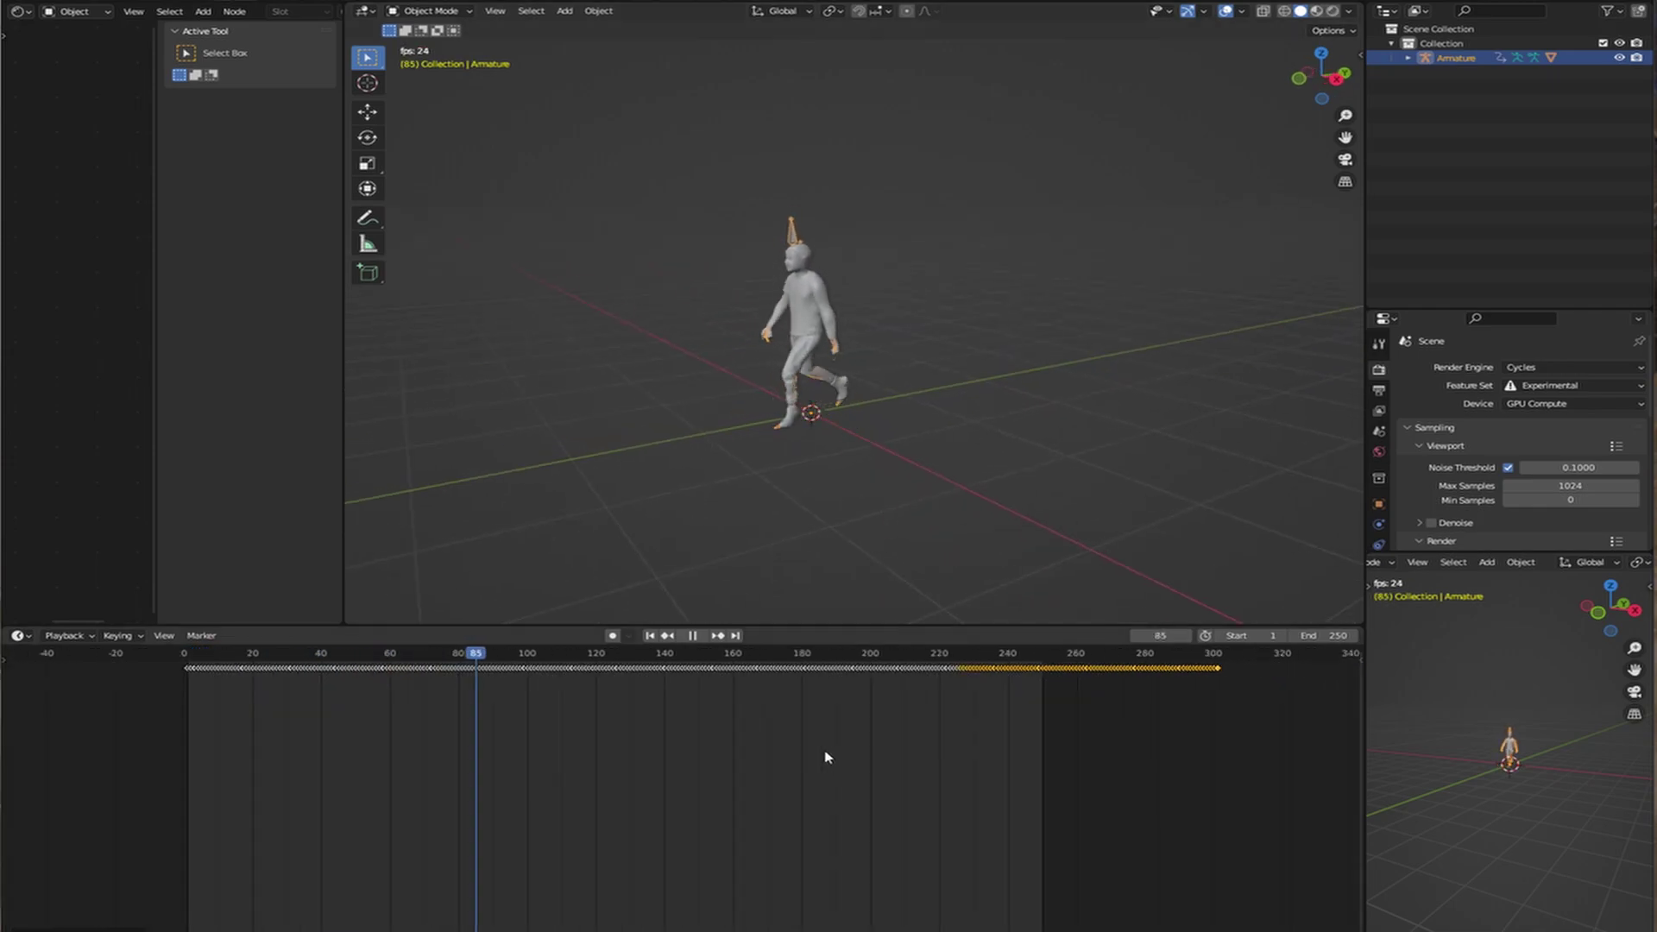
Stop the playback and return the playhead to frame 0.
click(692, 635)
drag(608, 656, 349, 669)
key(space)
scroll(866, 376, down, 5)
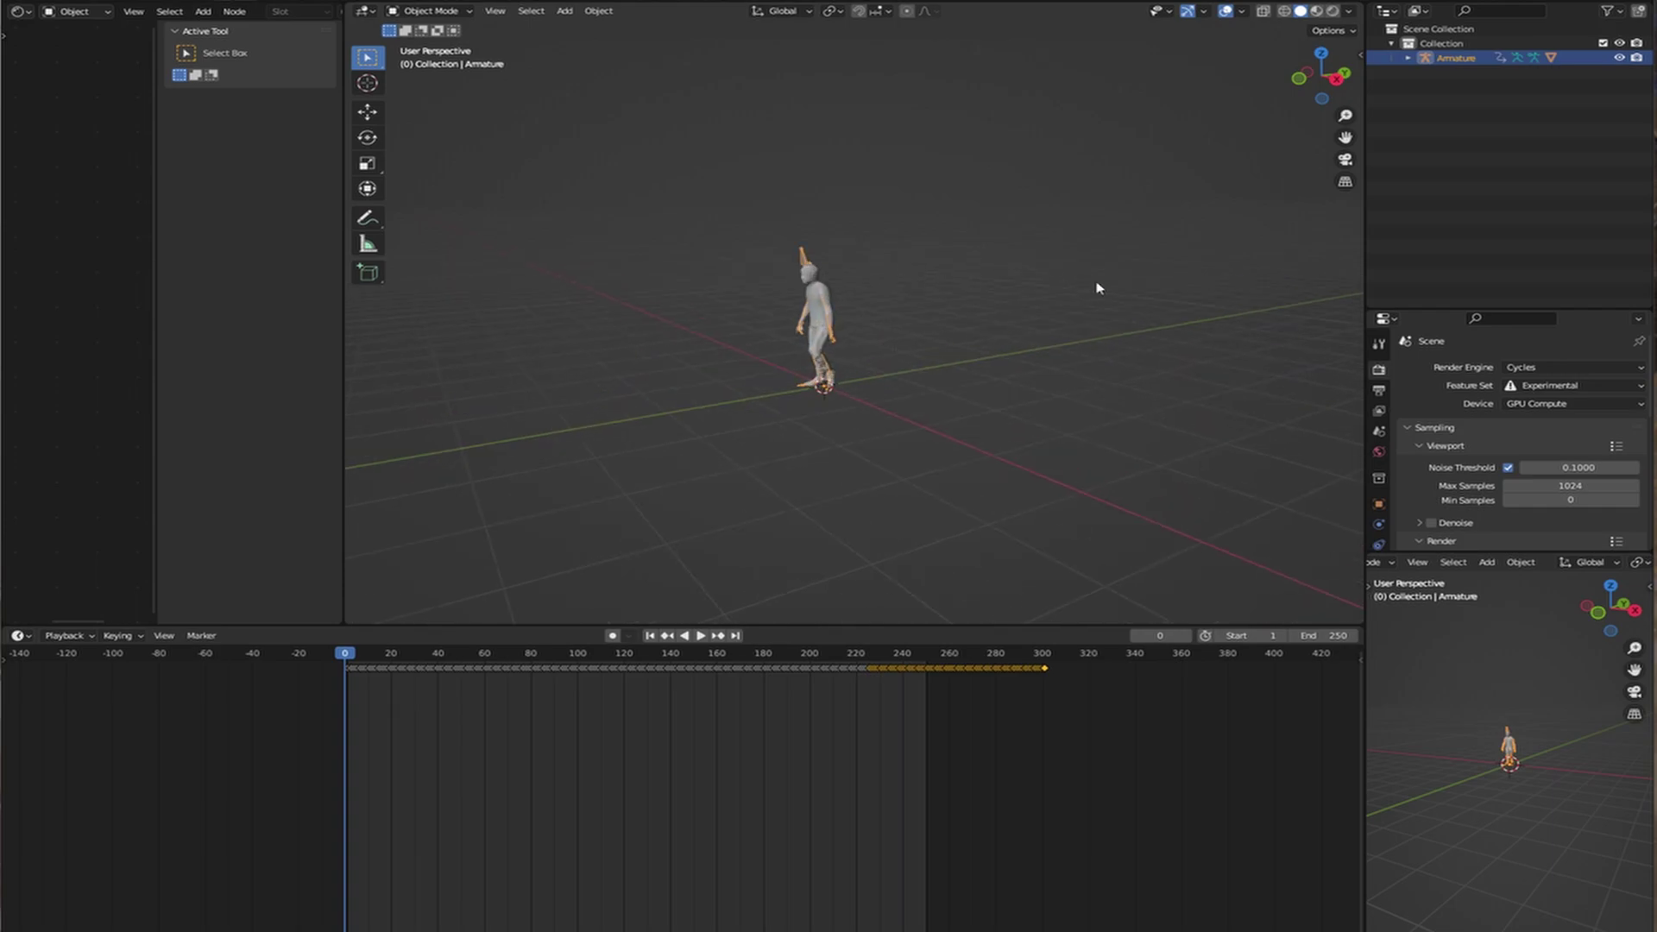
Activate the Move tool and move the armature far out along the positive X axis.
click(377, 118)
middle_drag(932, 371, 968, 390)
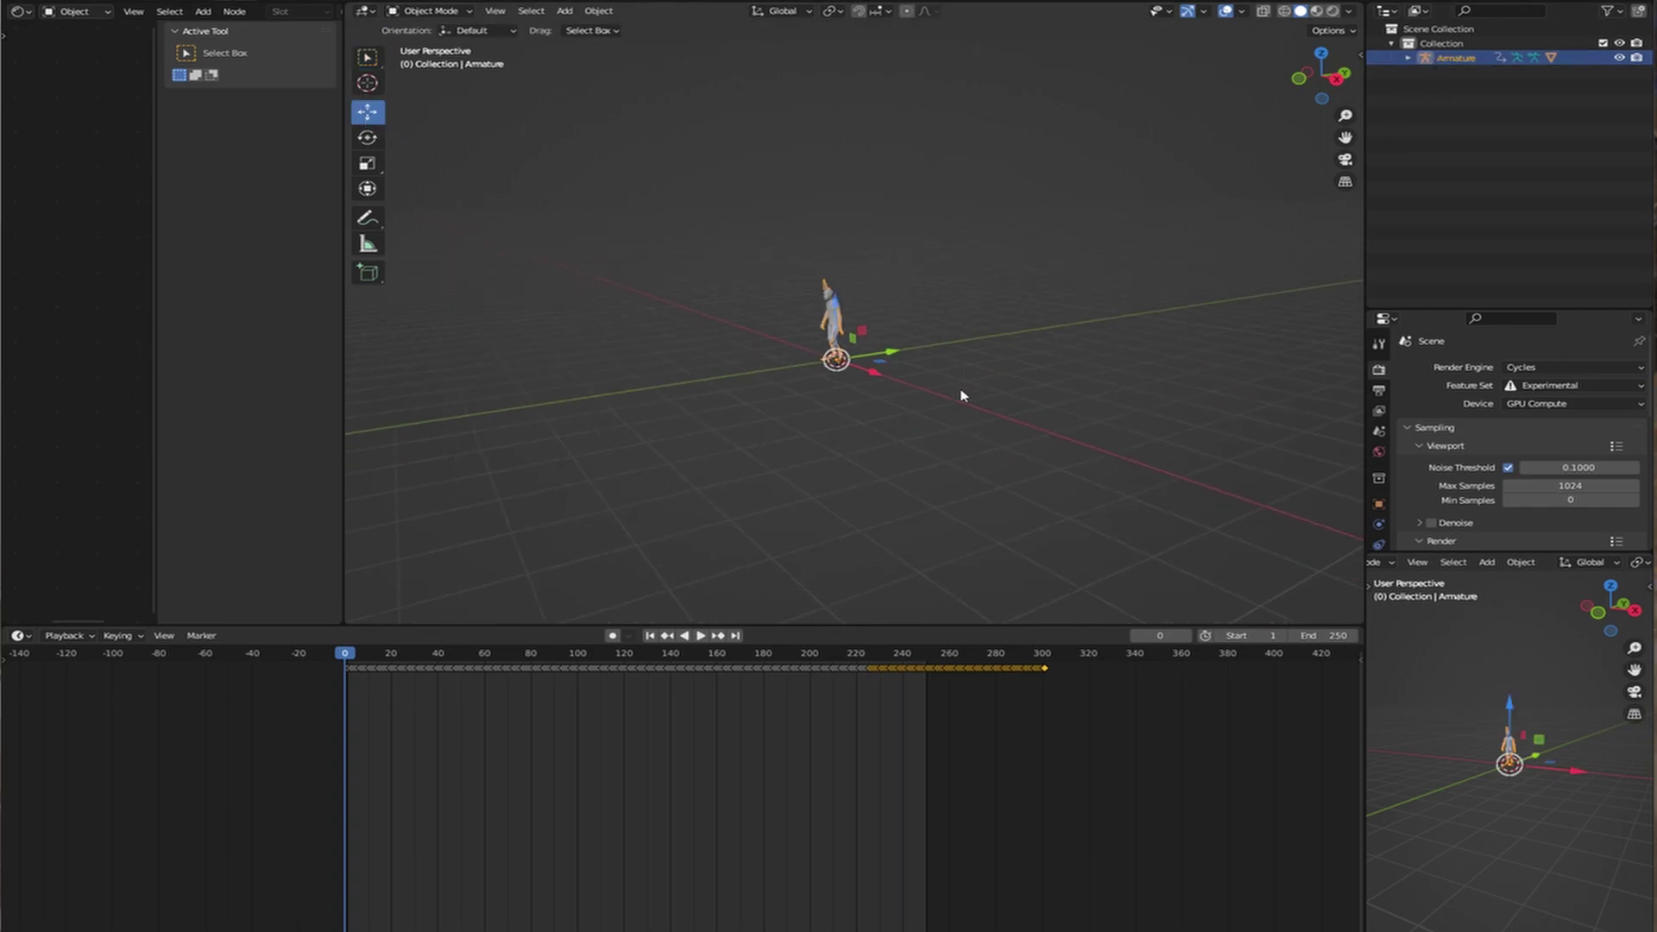
key(g)
key(x)
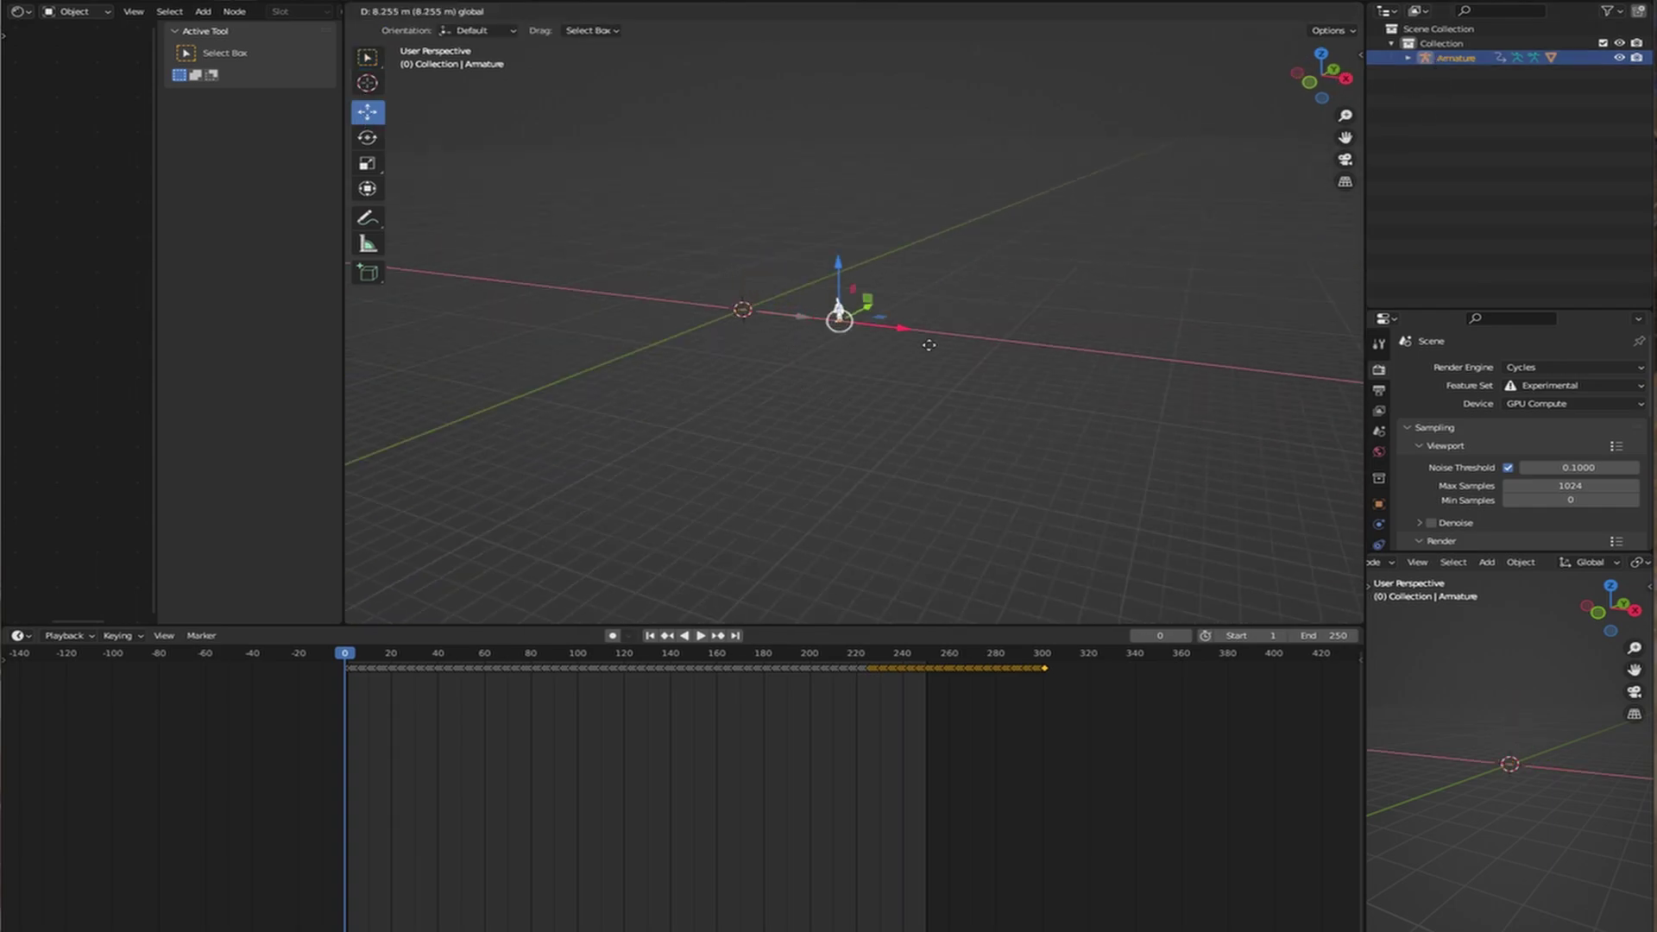
click(1309, 406)
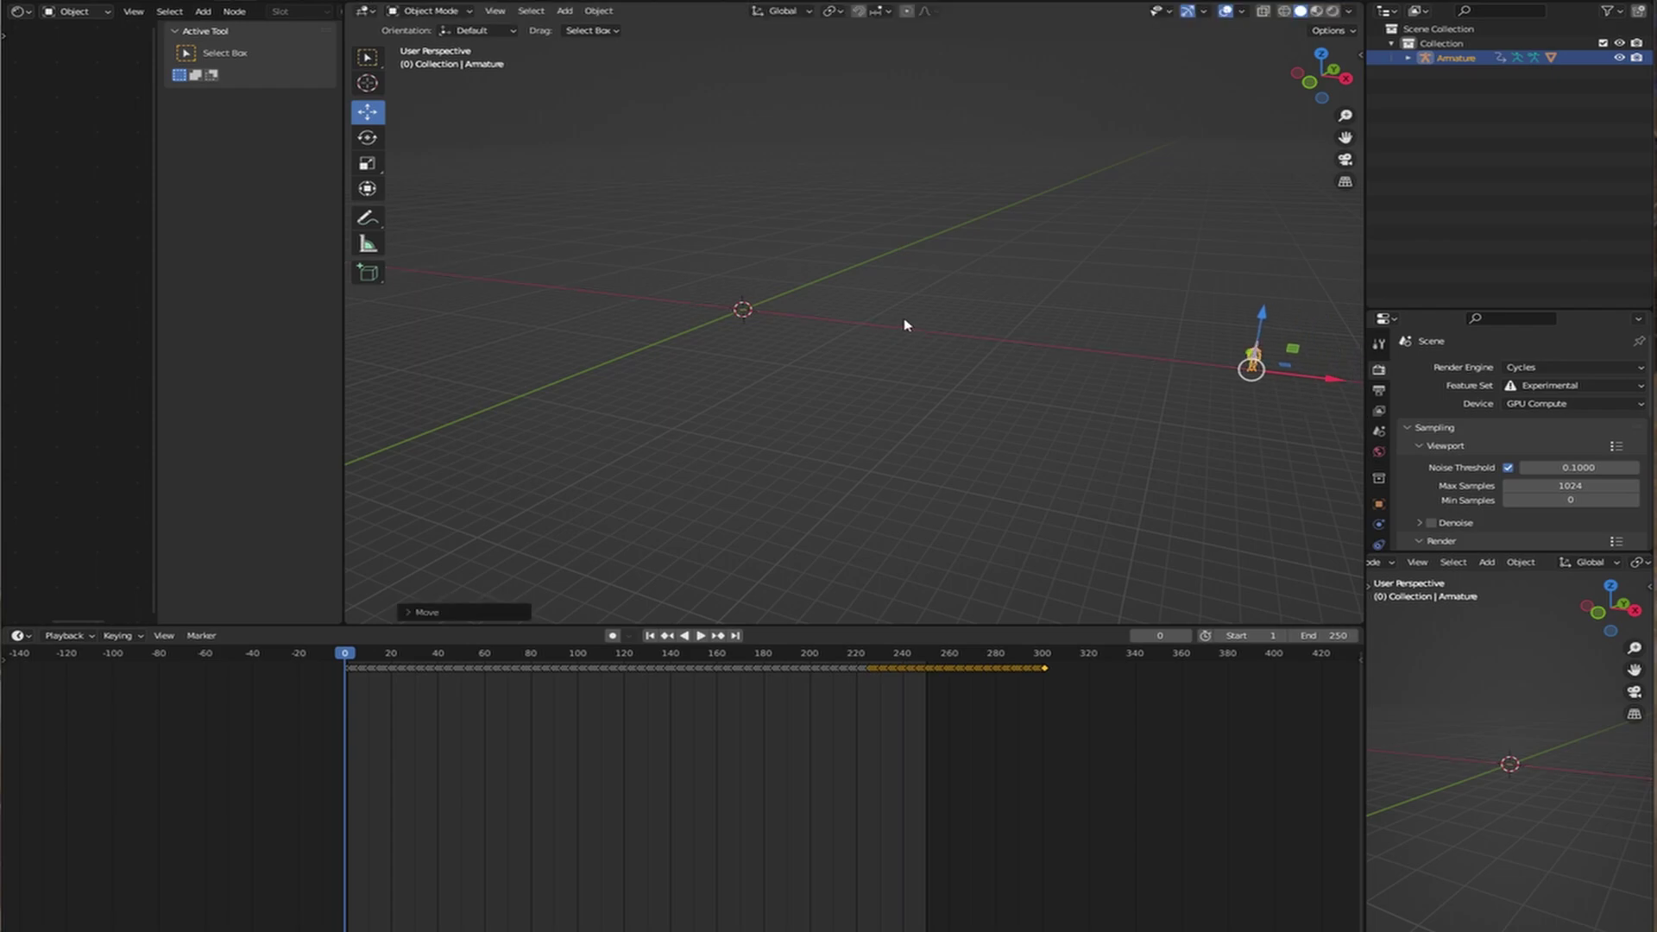
Add a plane at the world origin and scale it by 5 to serve as the ground.
click(935, 381)
key(F3)
text(spla)
key(BackSpace)
key(BackSpace)
key(BackSpace)
text(pla)
key(Return)
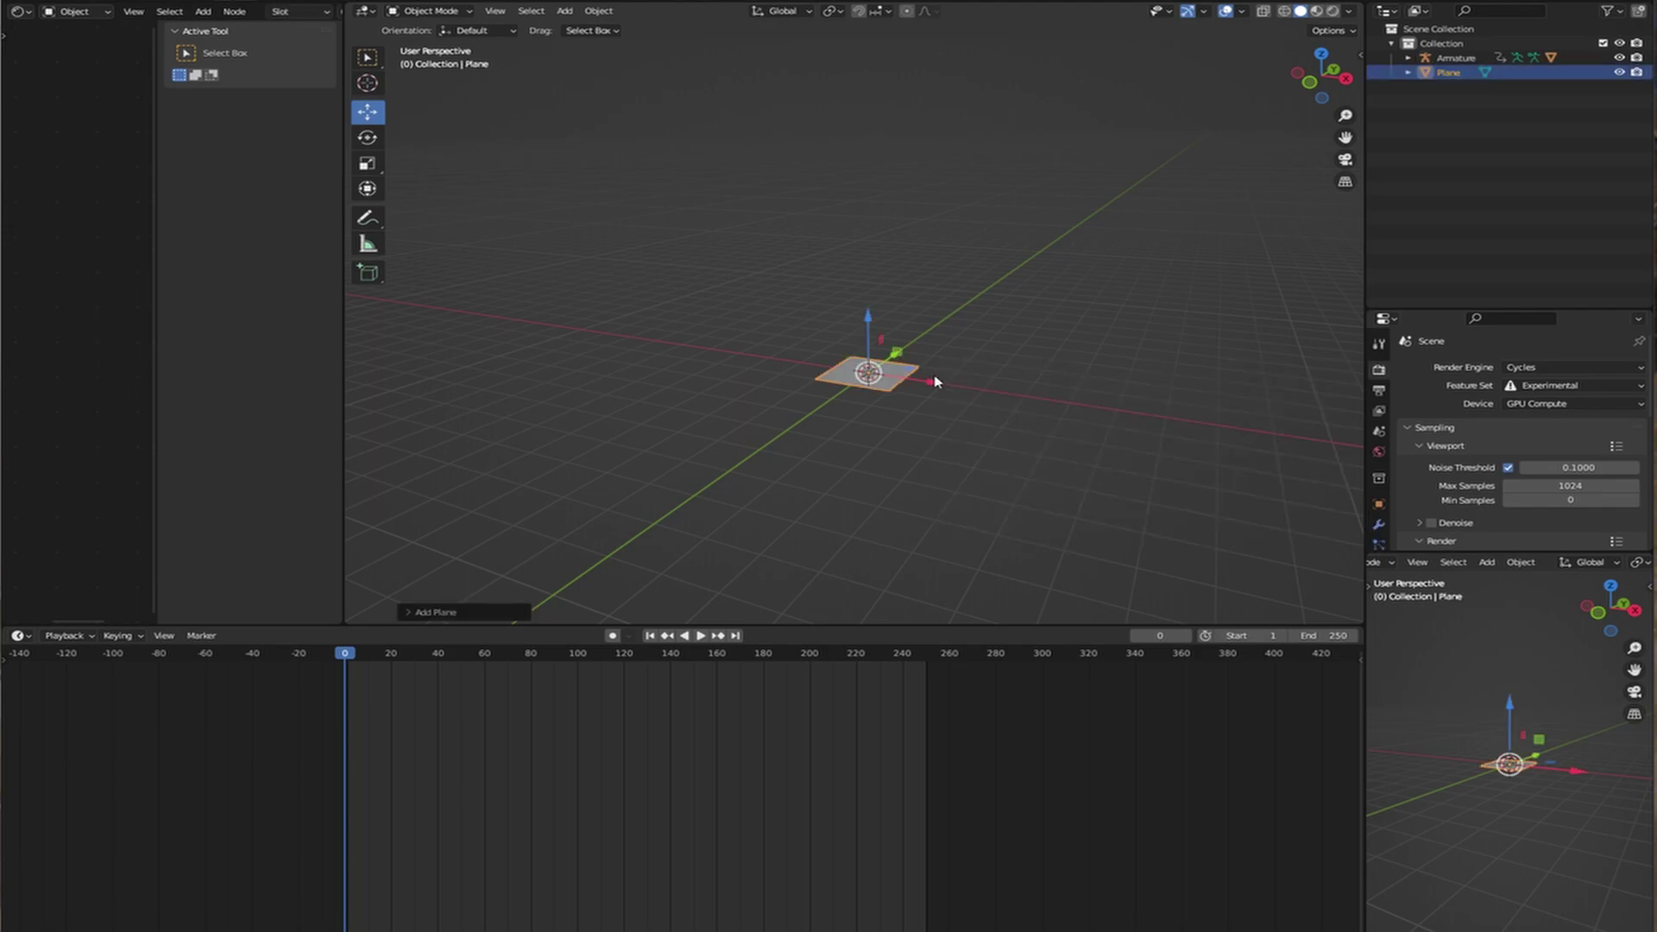
text(5)
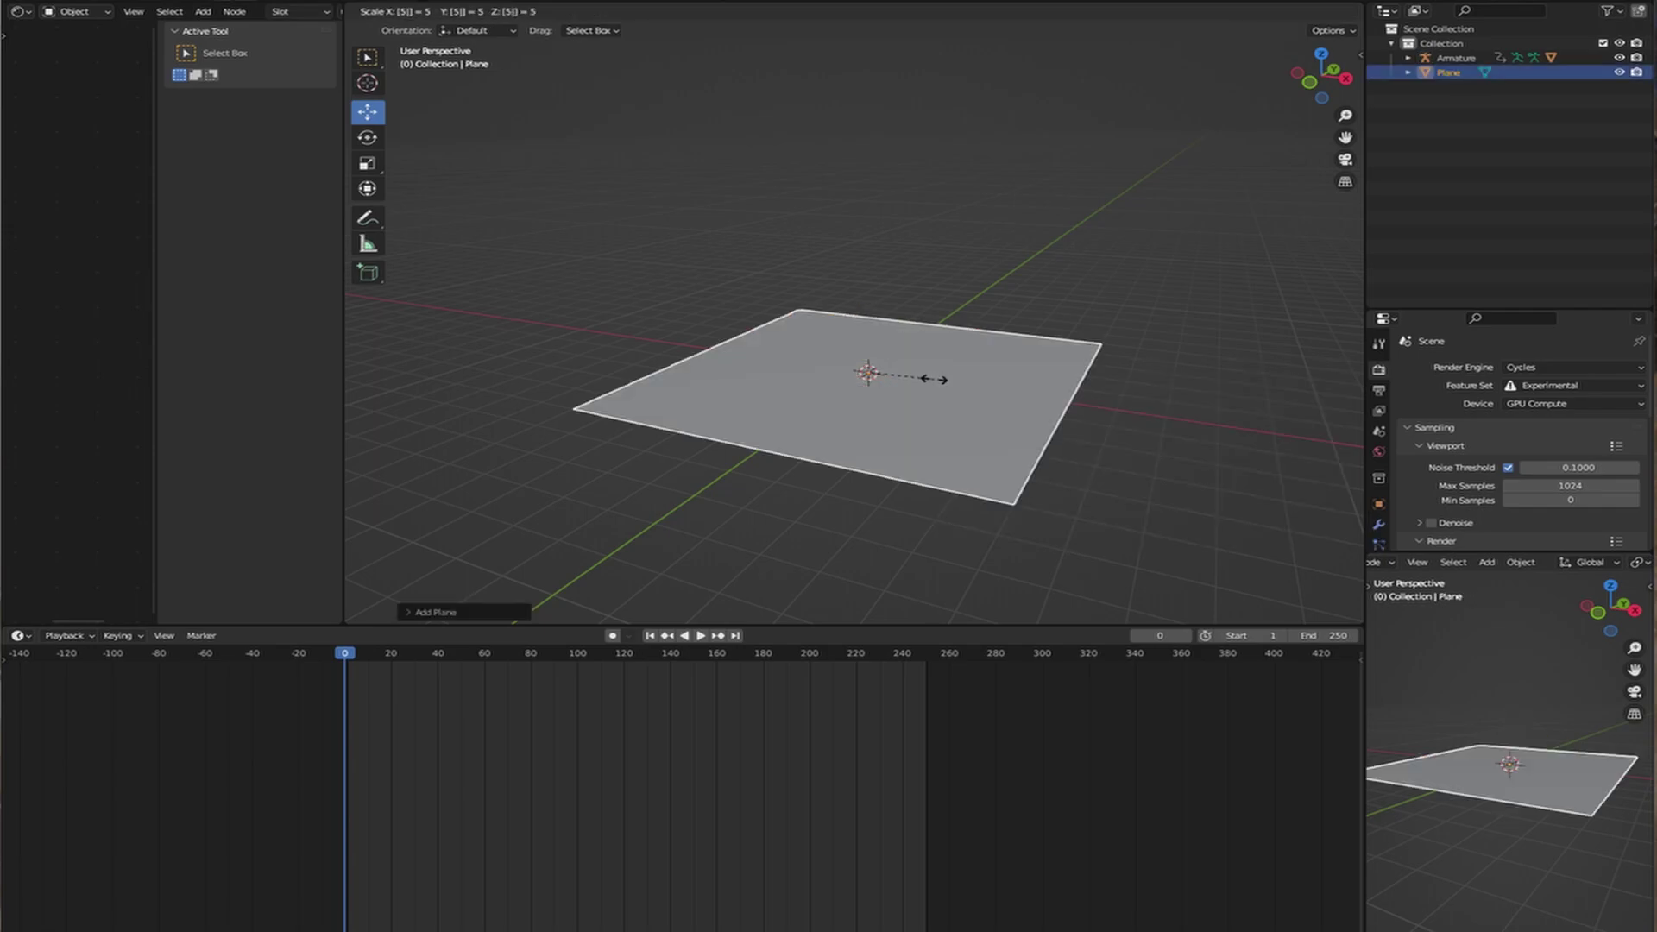
key(Return)
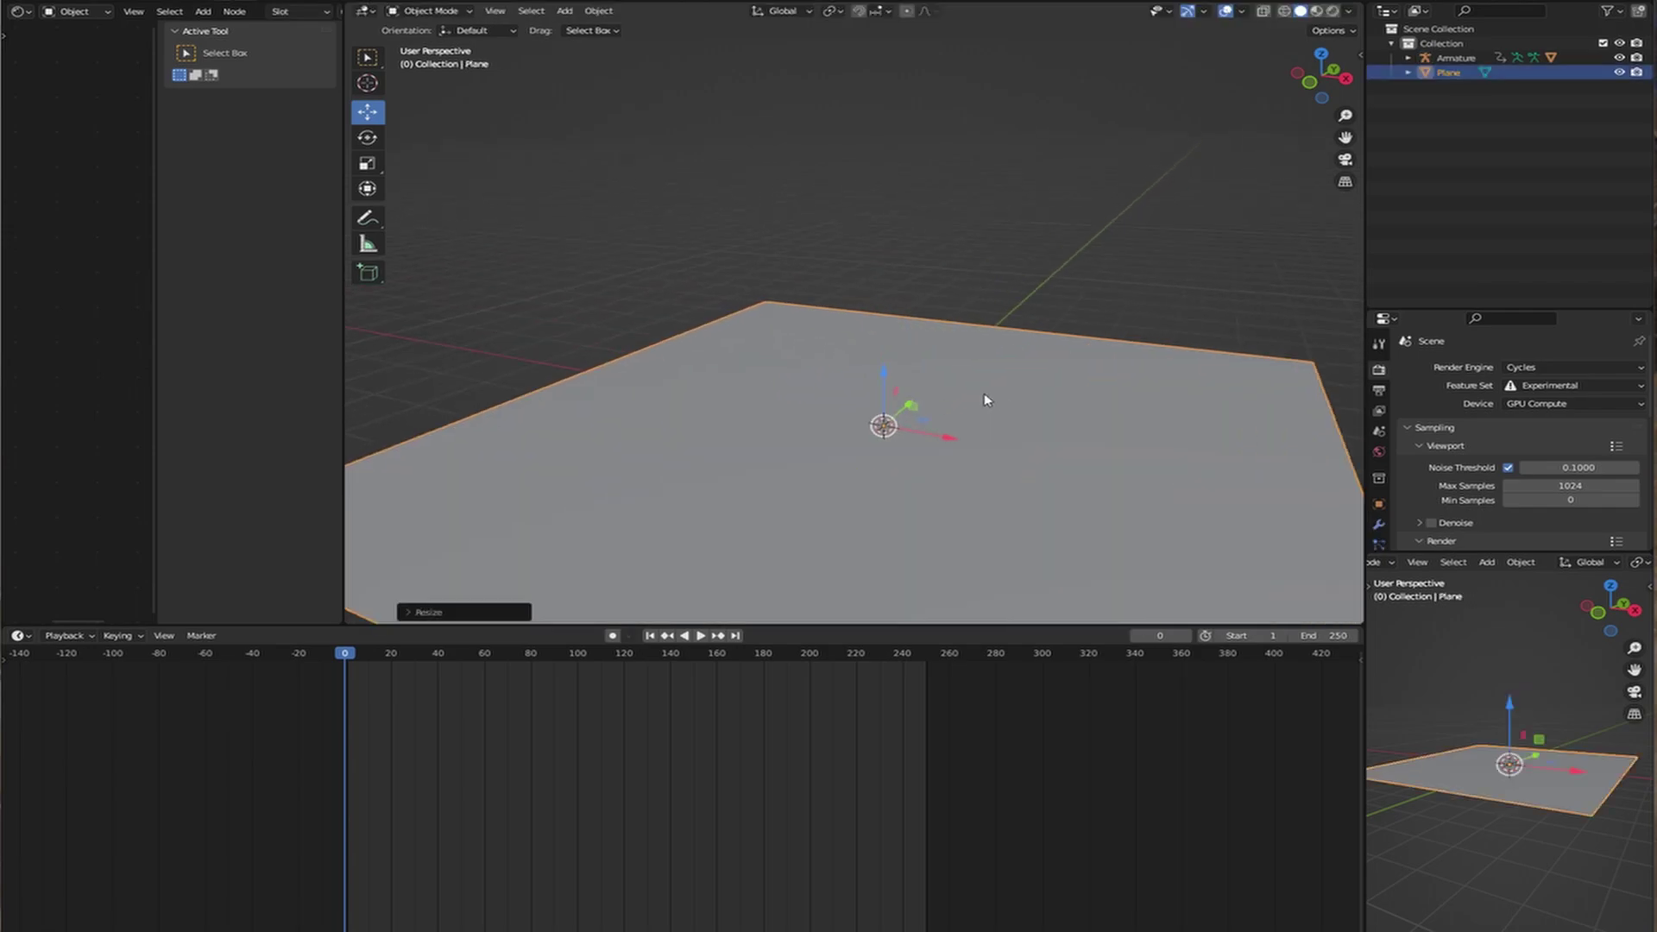
Add a second, smaller plane at the origin and raise it slightly above the ground plane along Z.
scroll(967, 412, up, 2)
click(1051, 307)
key(F3)
text(p)
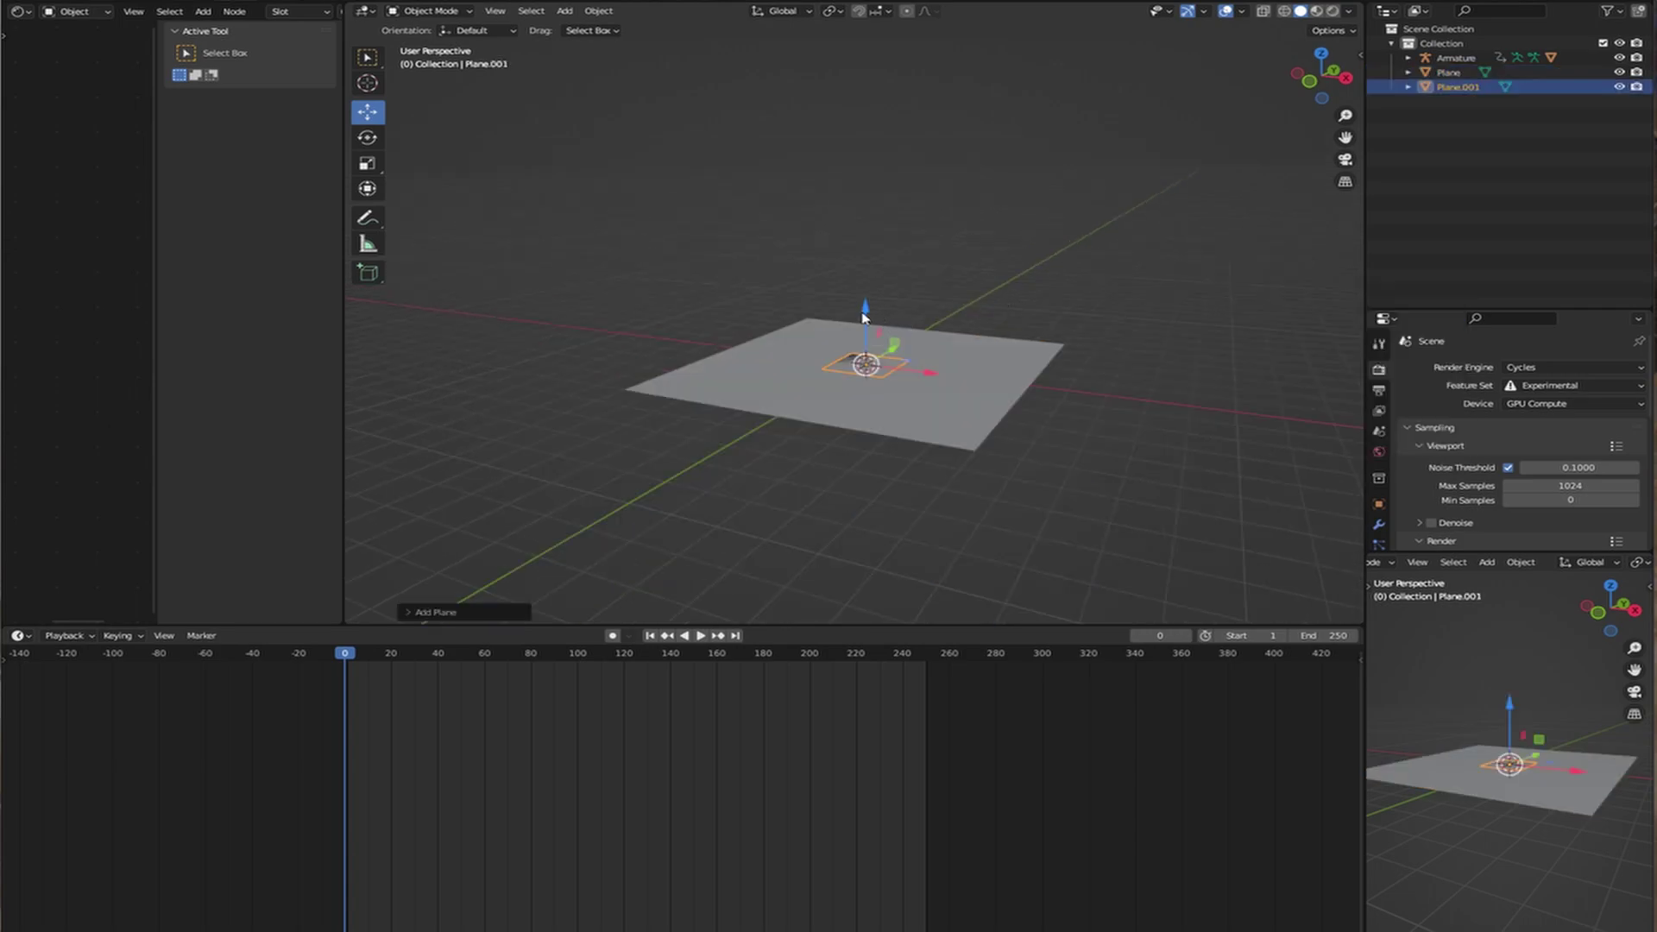
drag(865, 317, 864, 304)
scroll(911, 419, up, 3)
mouse_move(911, 419)
middle_down()
mouse_move(984, 403)
mouse_move(926, 432)
middle_up()
scroll(984, 412, up, 3)
shift+middle_drag(1072, 479, 921, 385)
scroll(921, 390, down, 8)
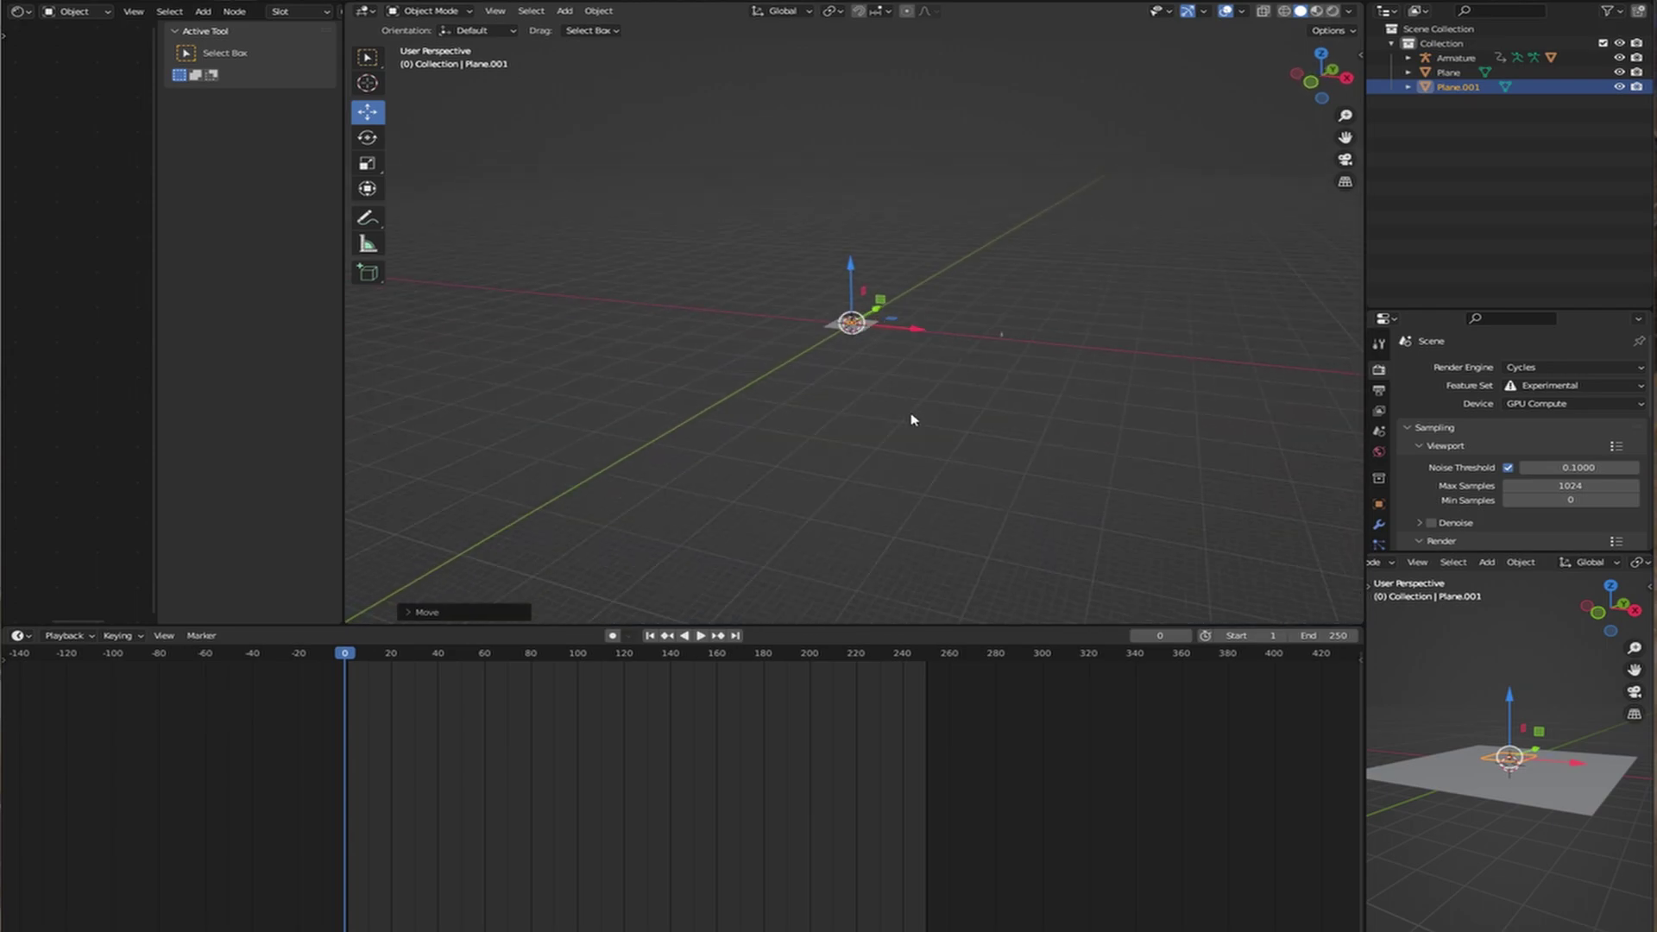
Scale the large ground plane up several times so it extends far around the small plane.
click(882, 346)
key(s)
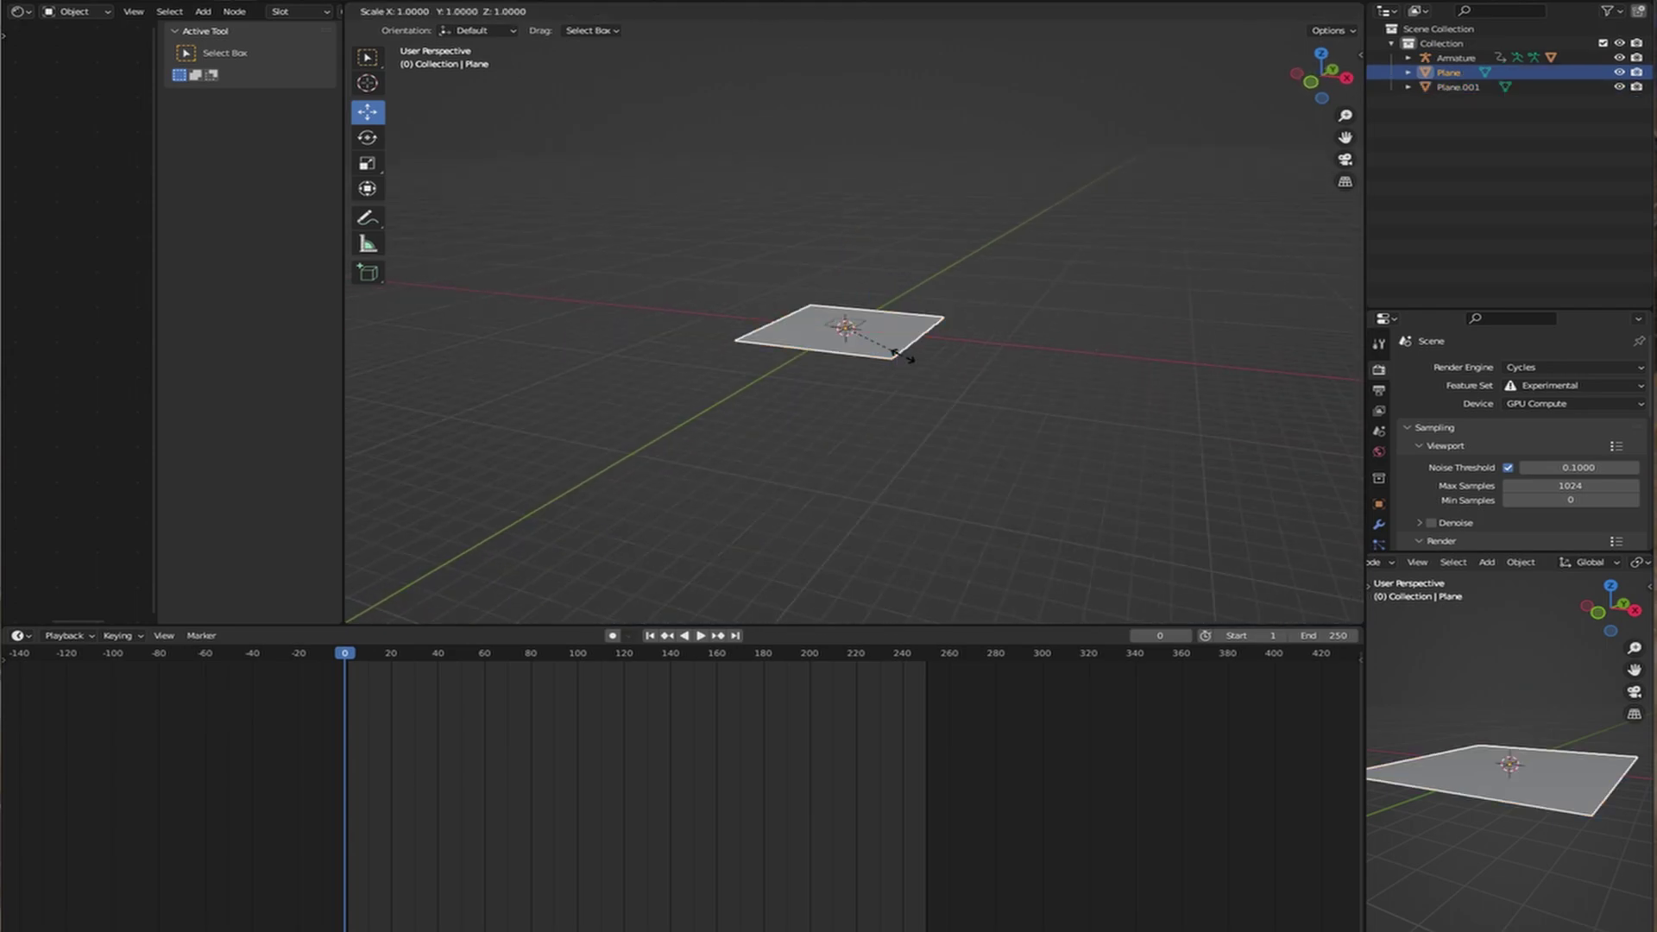
click(1045, 411)
scroll(934, 386, up, 4)
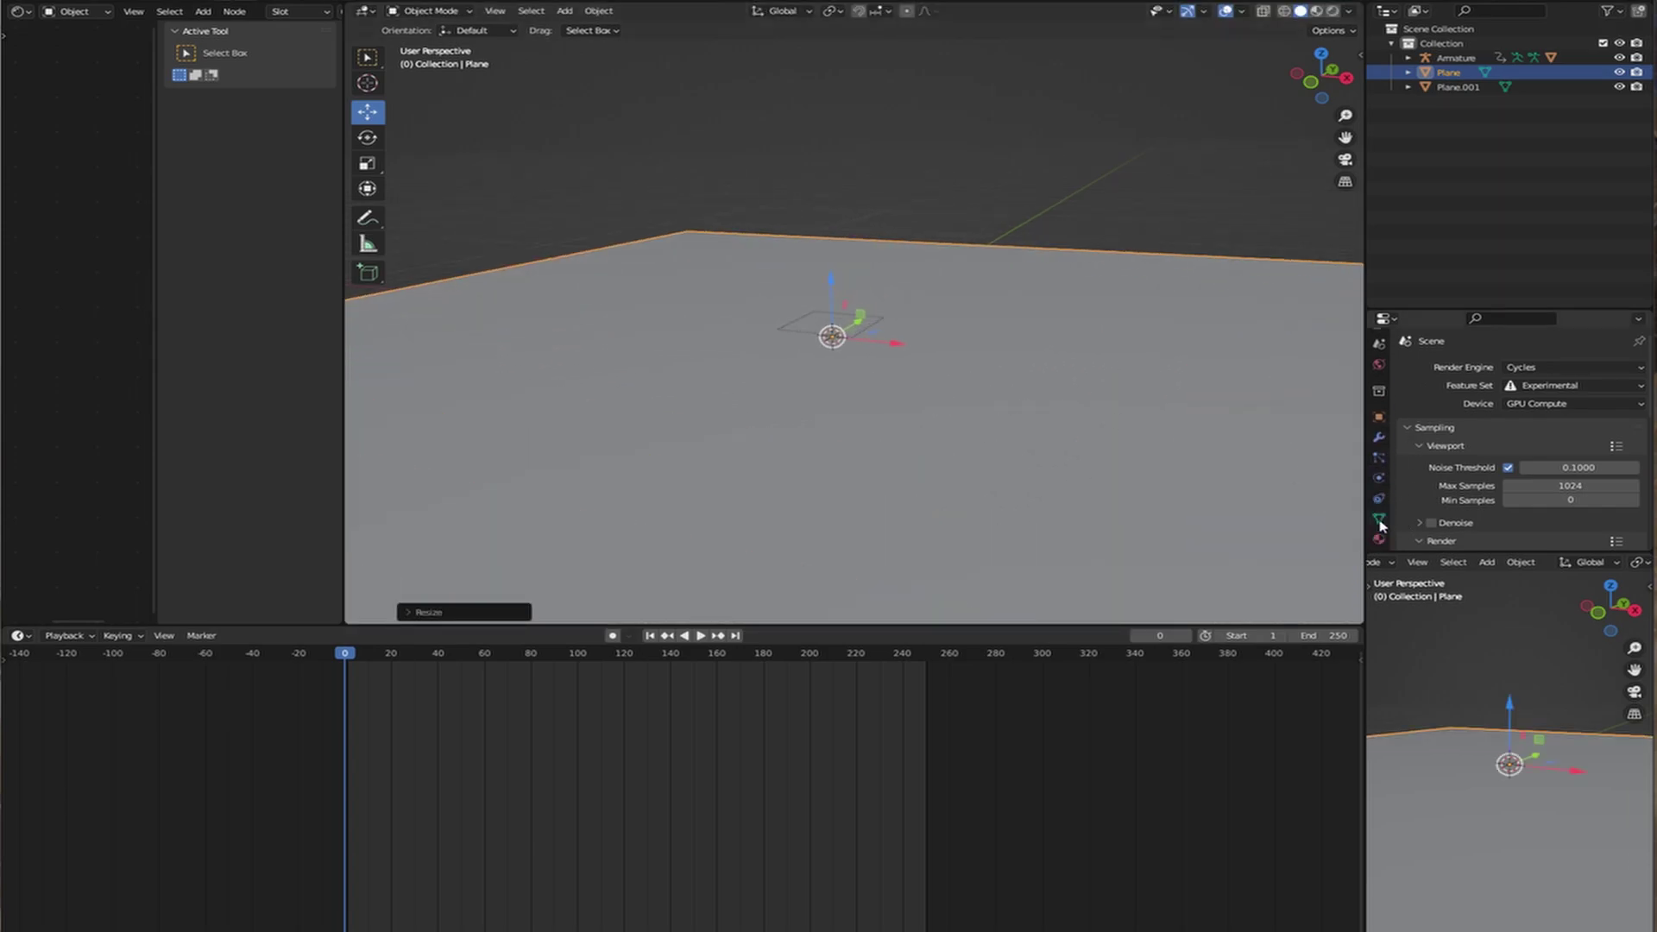
Enable Collision physics on the ground plane and open its particle Stickiness value for editing.
click(1380, 458)
click(1380, 478)
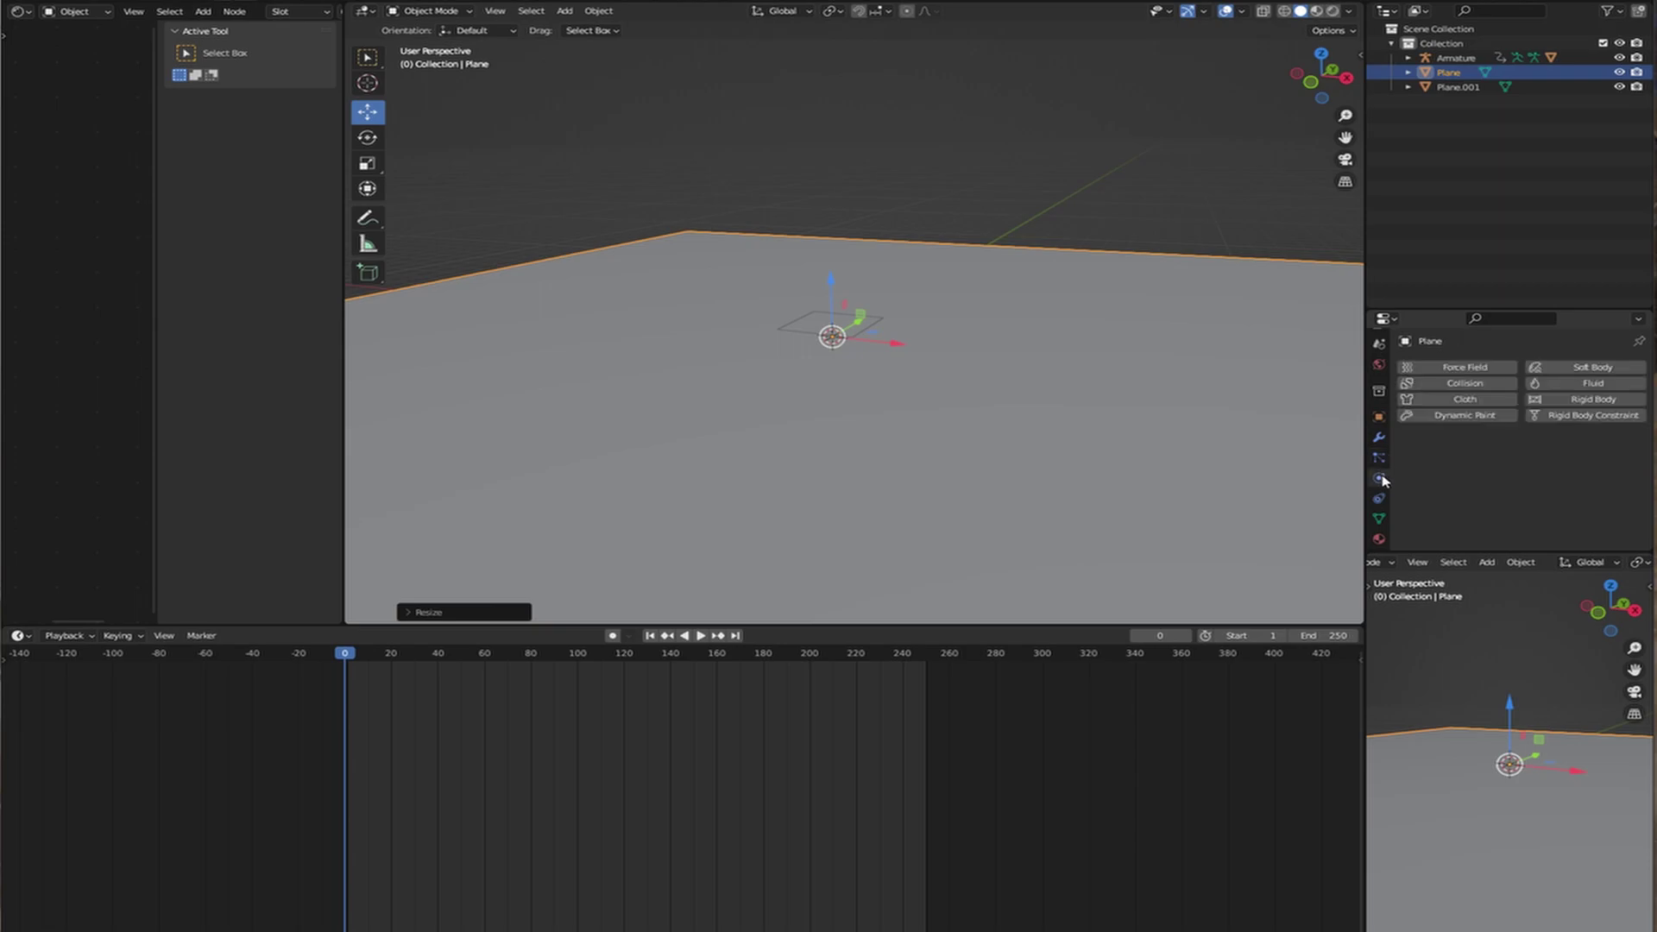
click(1472, 384)
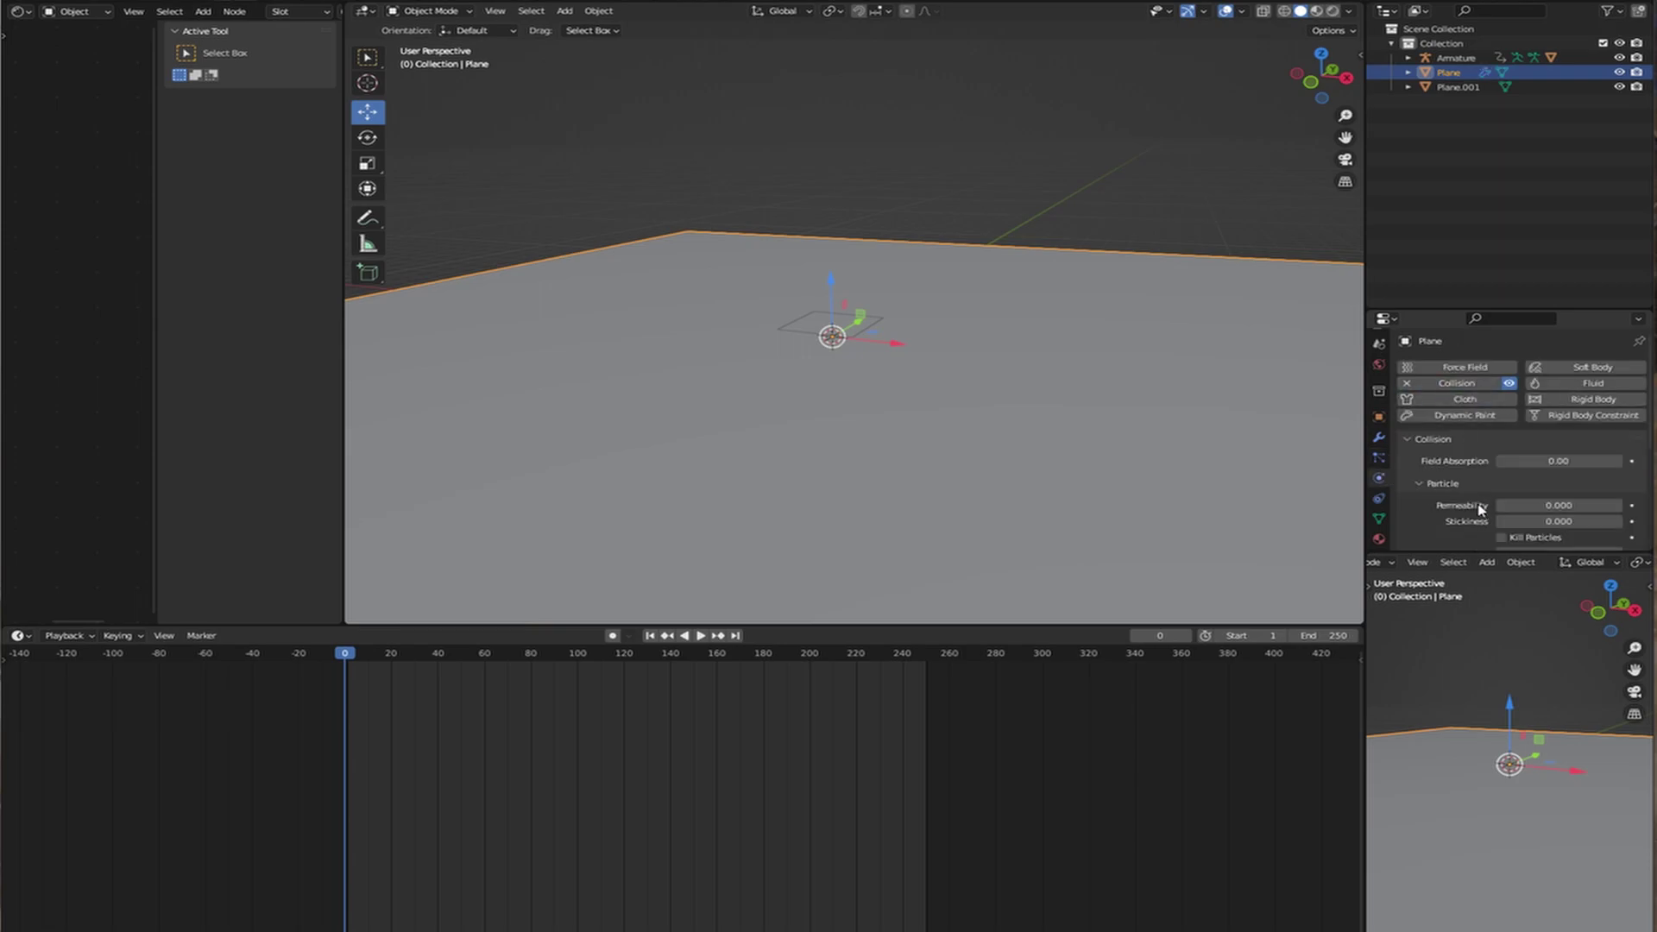
scroll(1545, 392, down, 4)
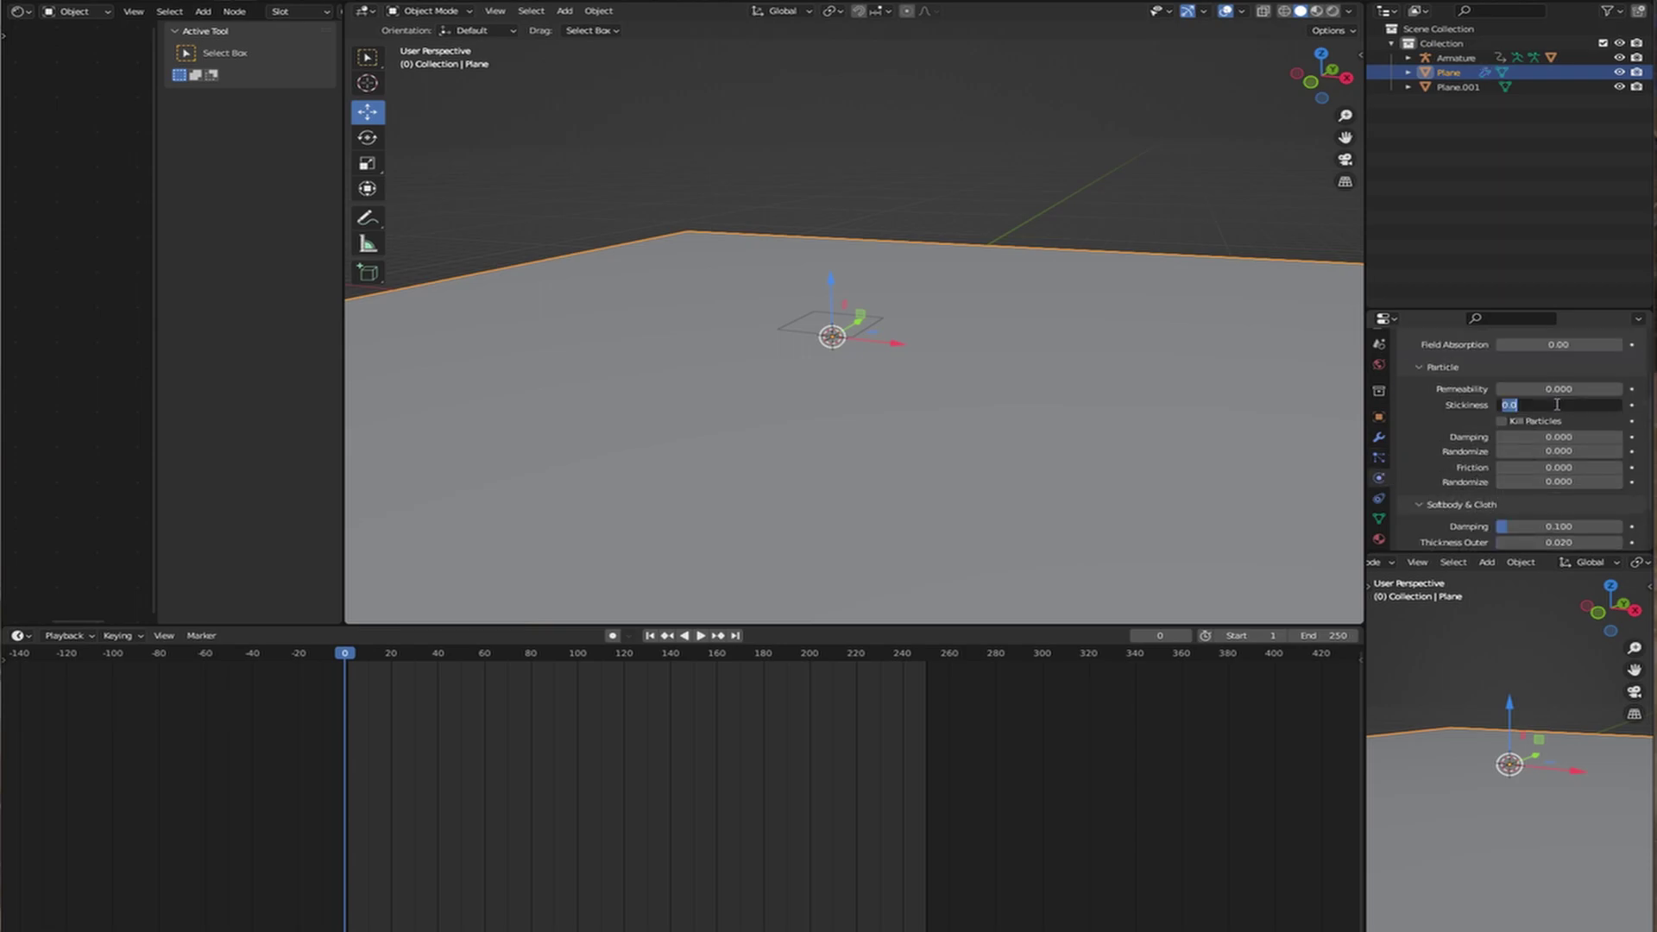
Rename the small raised plane Emitter and add a particle system to it.
click(831, 335)
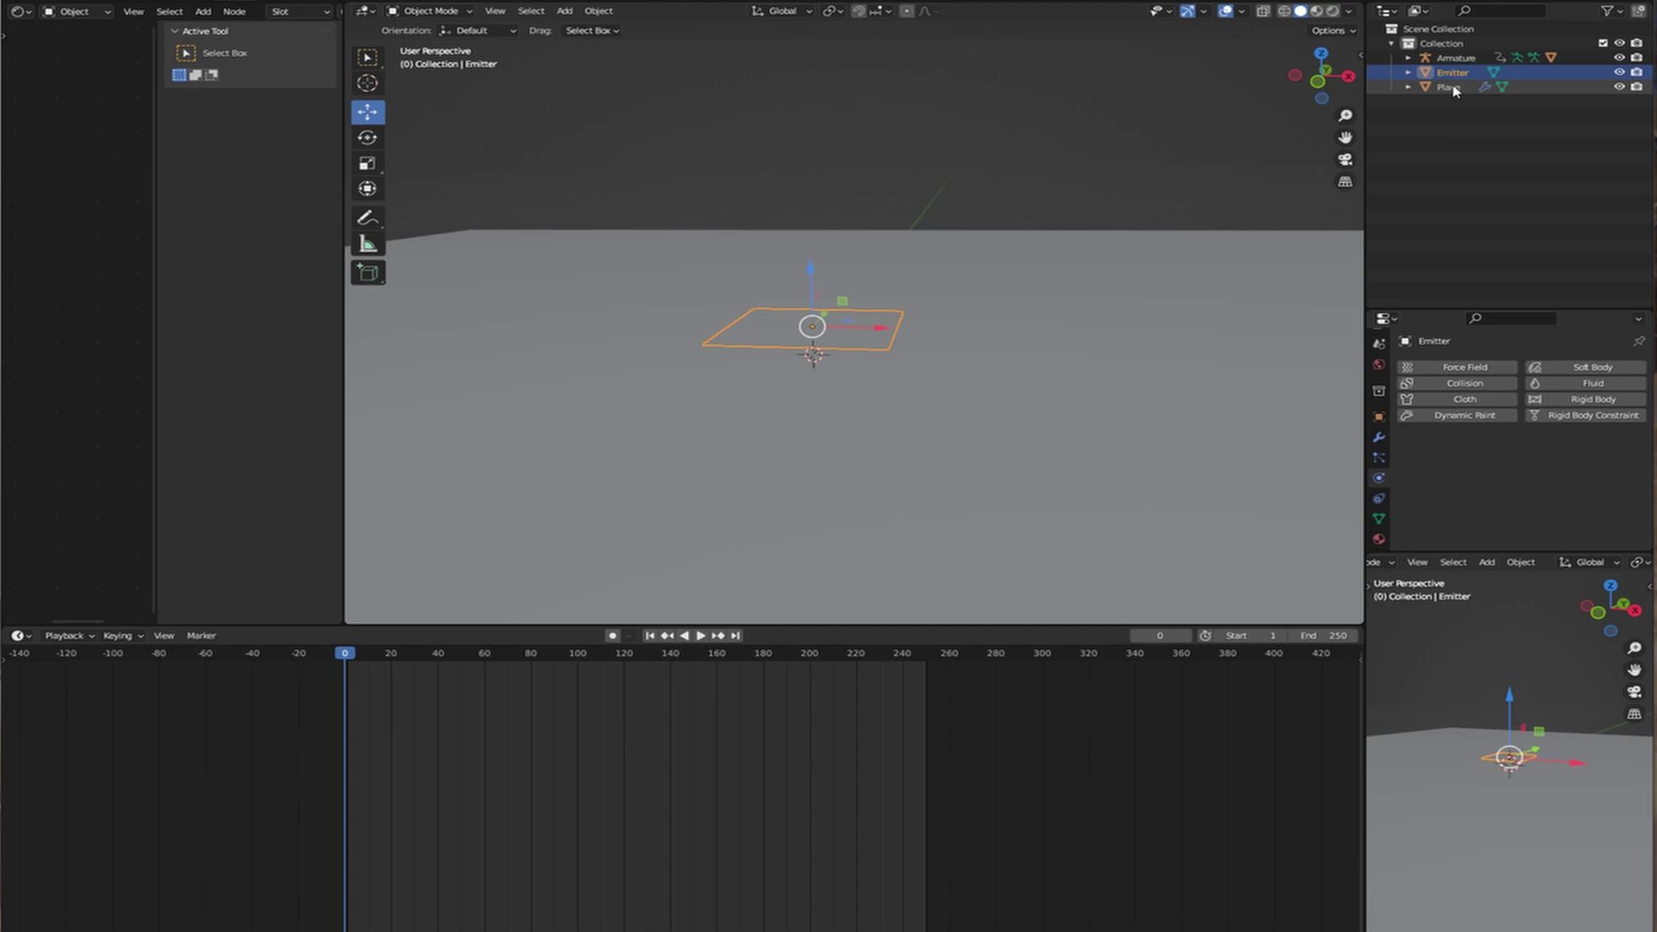
click(1378, 463)
click(1638, 368)
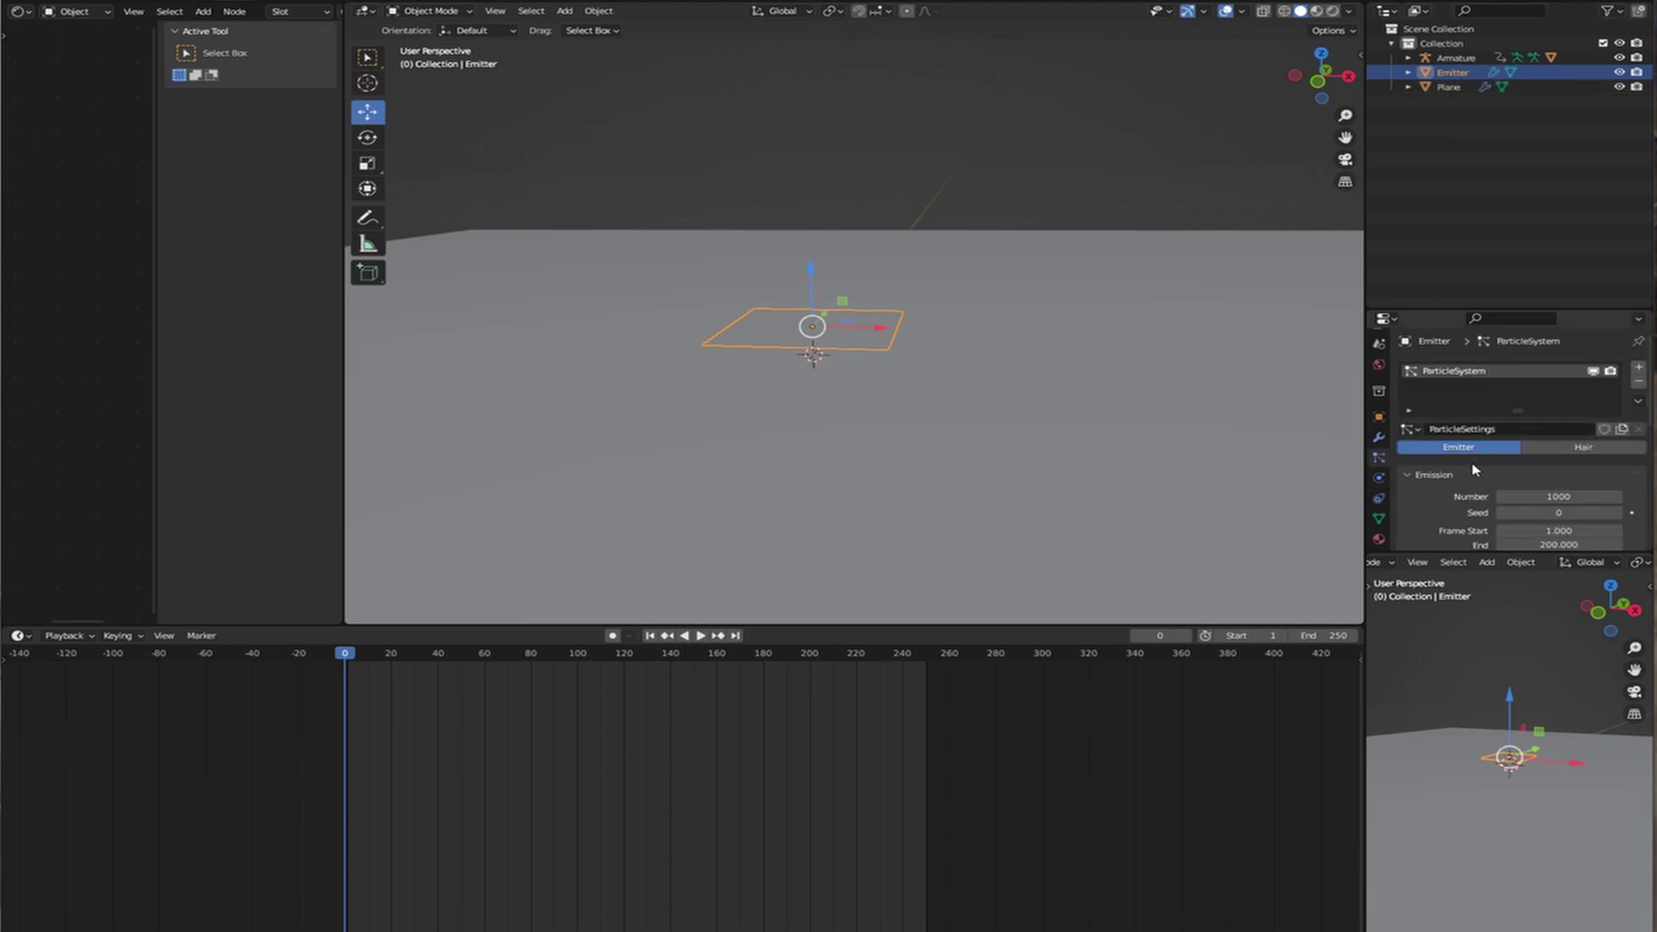
Set the emission to 50 particles, frame start 1, frame end 1 and a lifetime of 250.
scroll(1475, 468, down, 3)
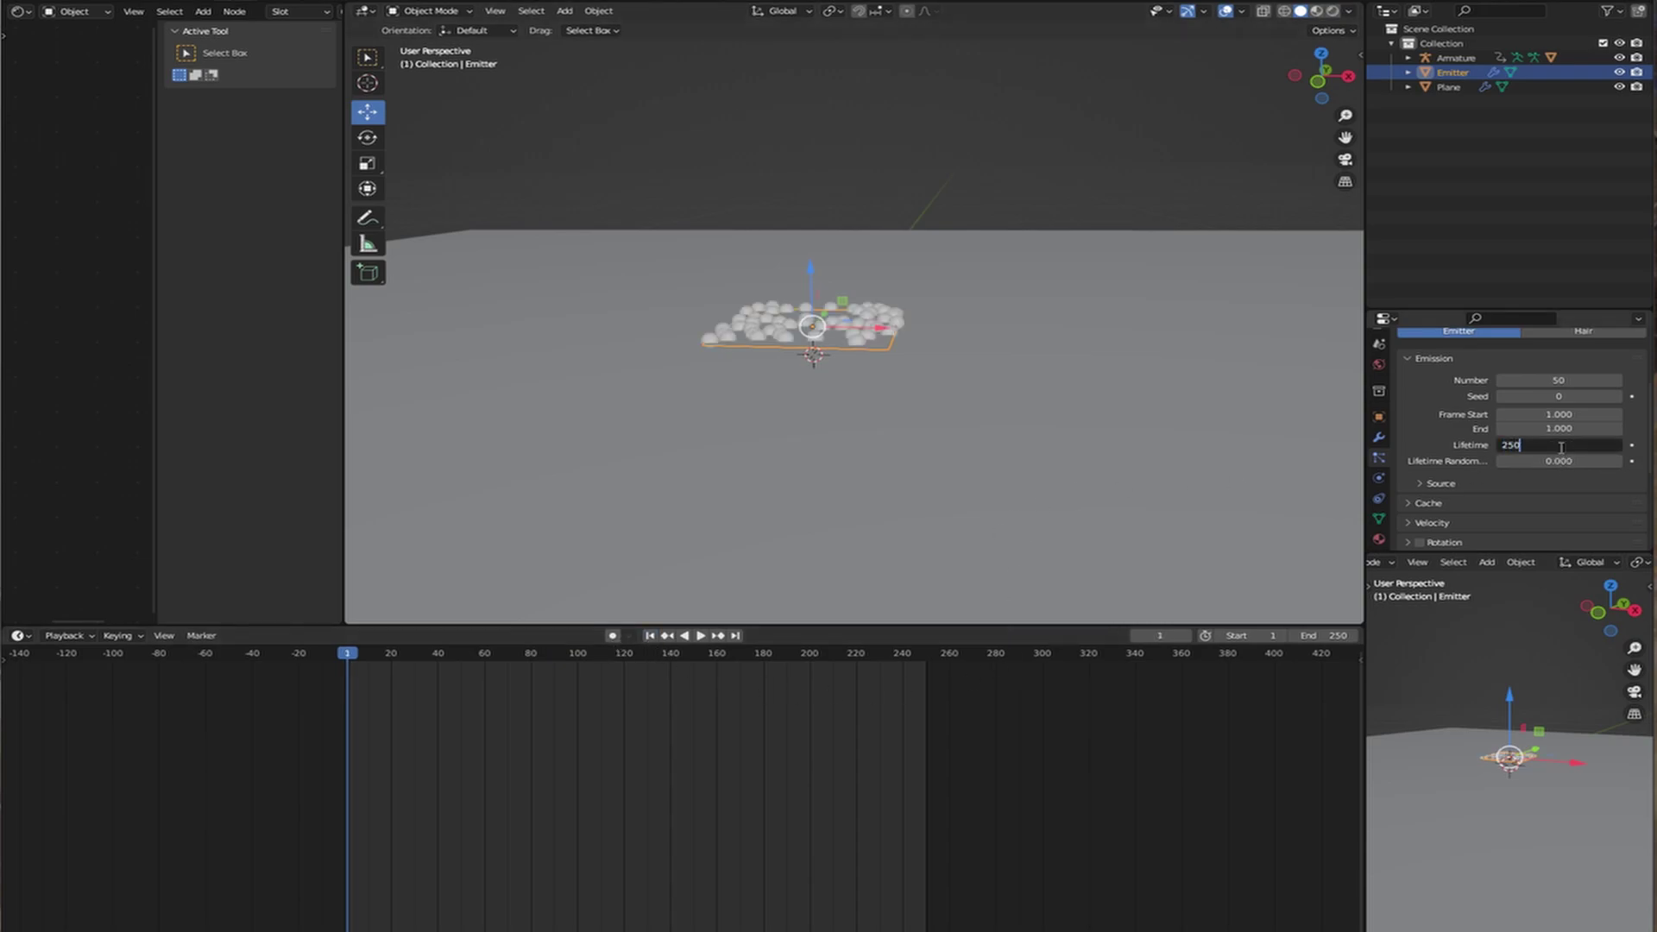
scroll(1460, 482, down, 5)
scroll(1467, 470, up, 4)
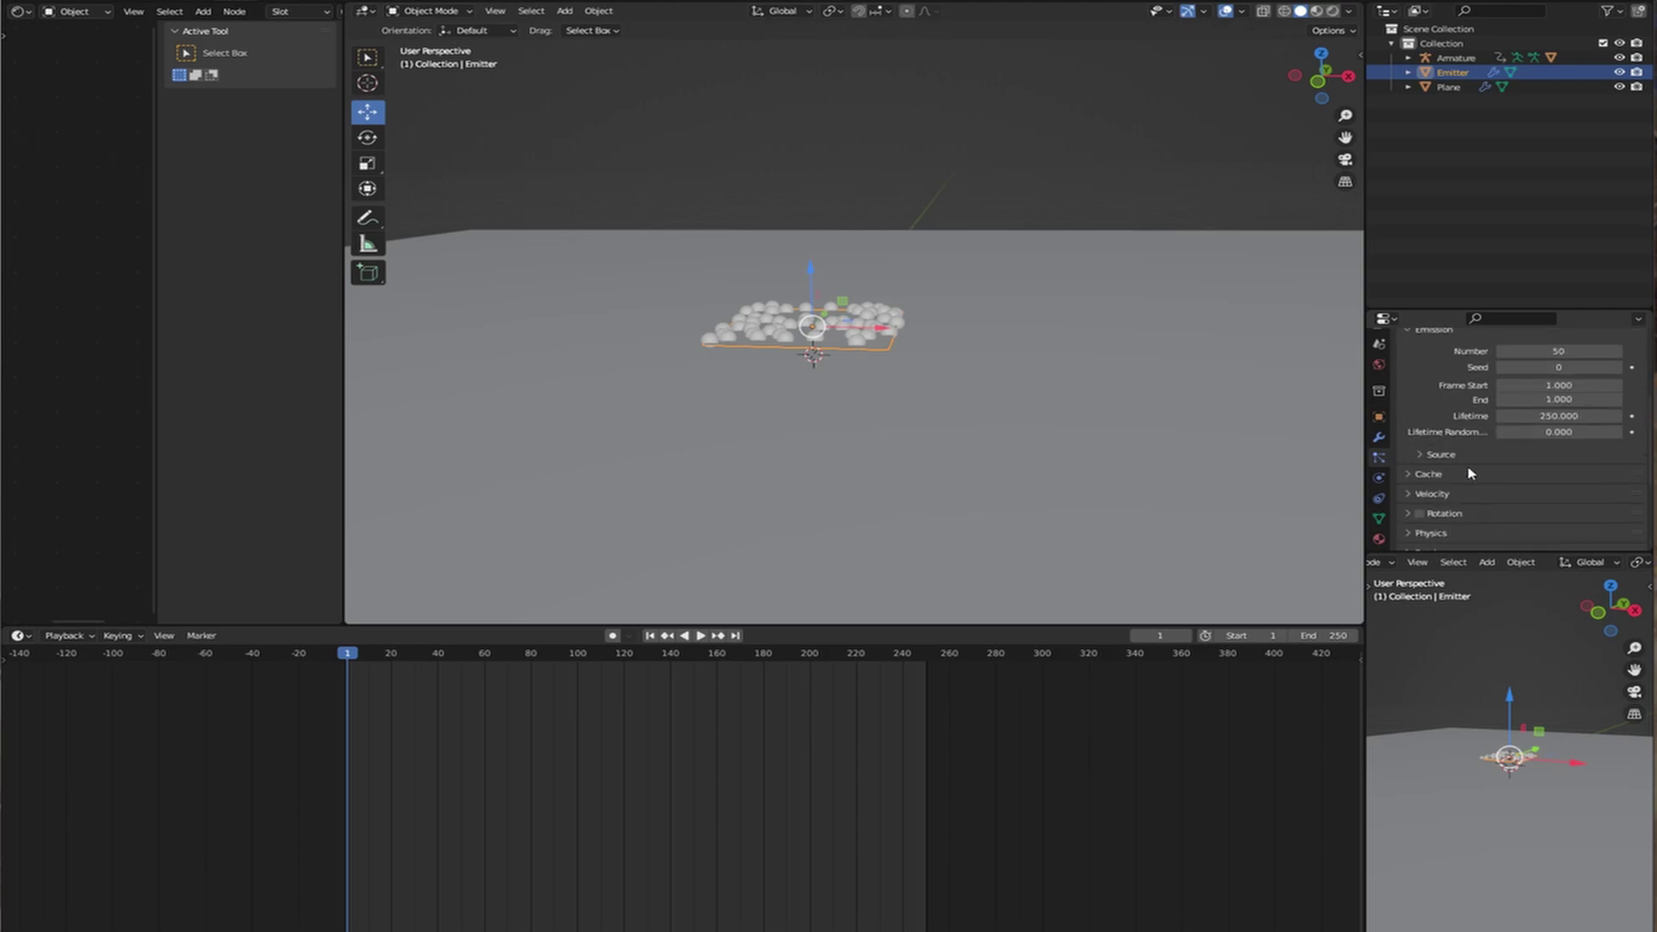
Try a negative emission start frame of -126.4 and look at the emitted particles.
drag(1558, 385, 1527, 386)
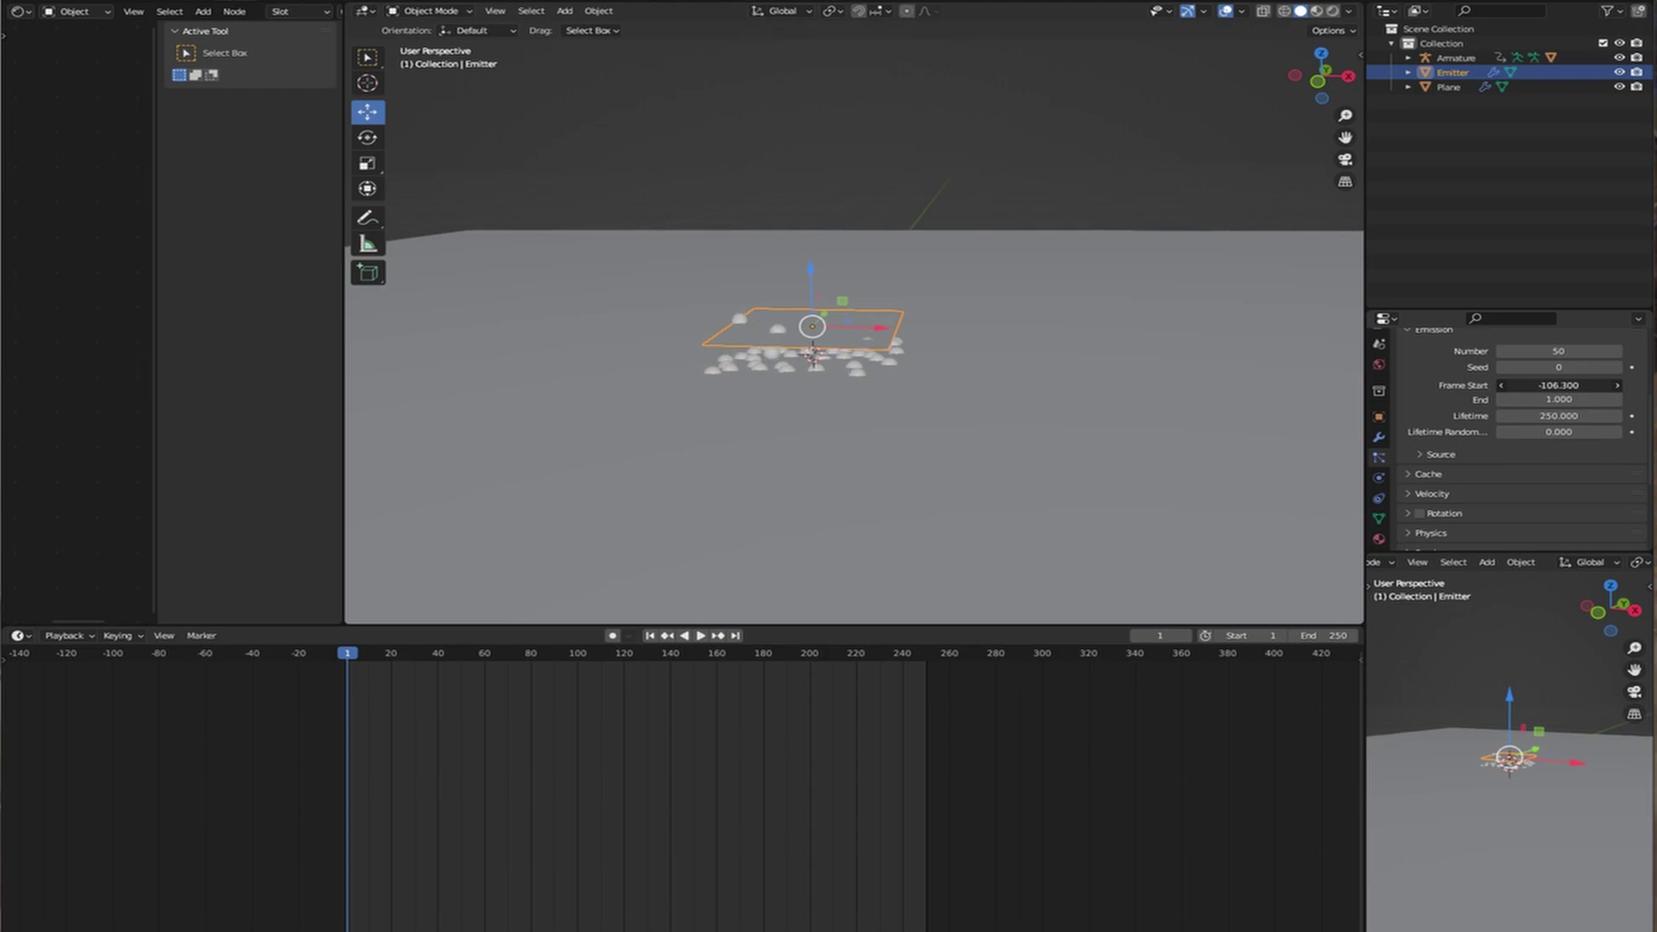
drag(1519, 385, 1476, 385)
scroll(930, 370, down, 4)
middle_drag(930, 369, 891, 397)
scroll(891, 374, up, 5)
scroll(891, 374, down, 5)
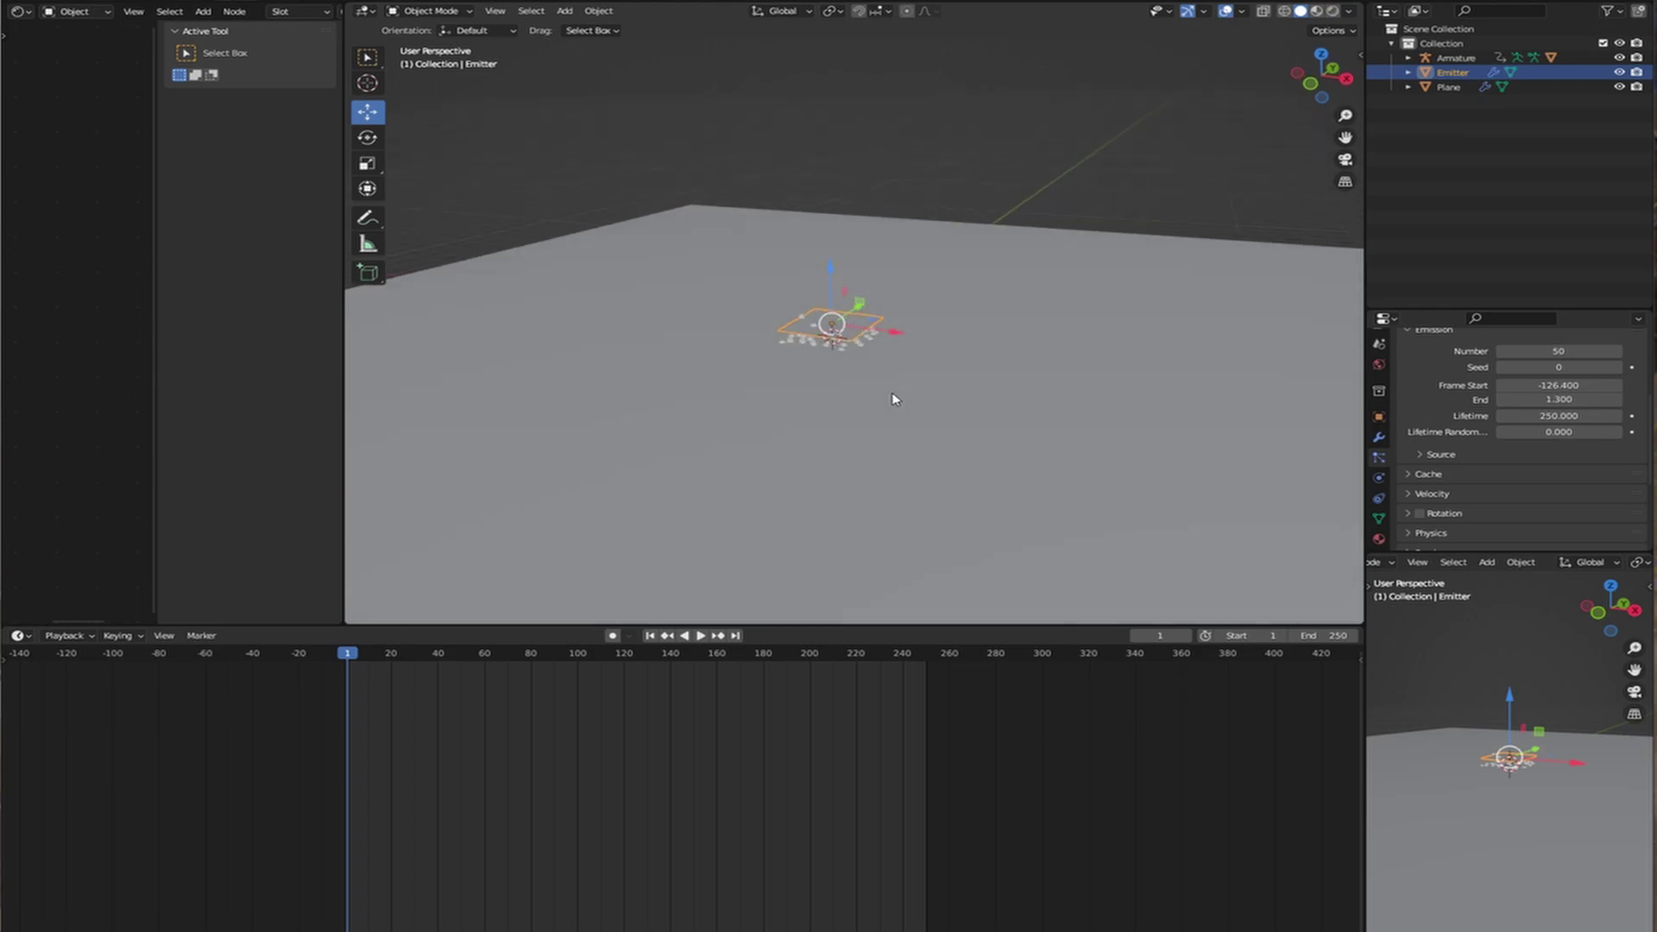
scroll(893, 399, up, 6)
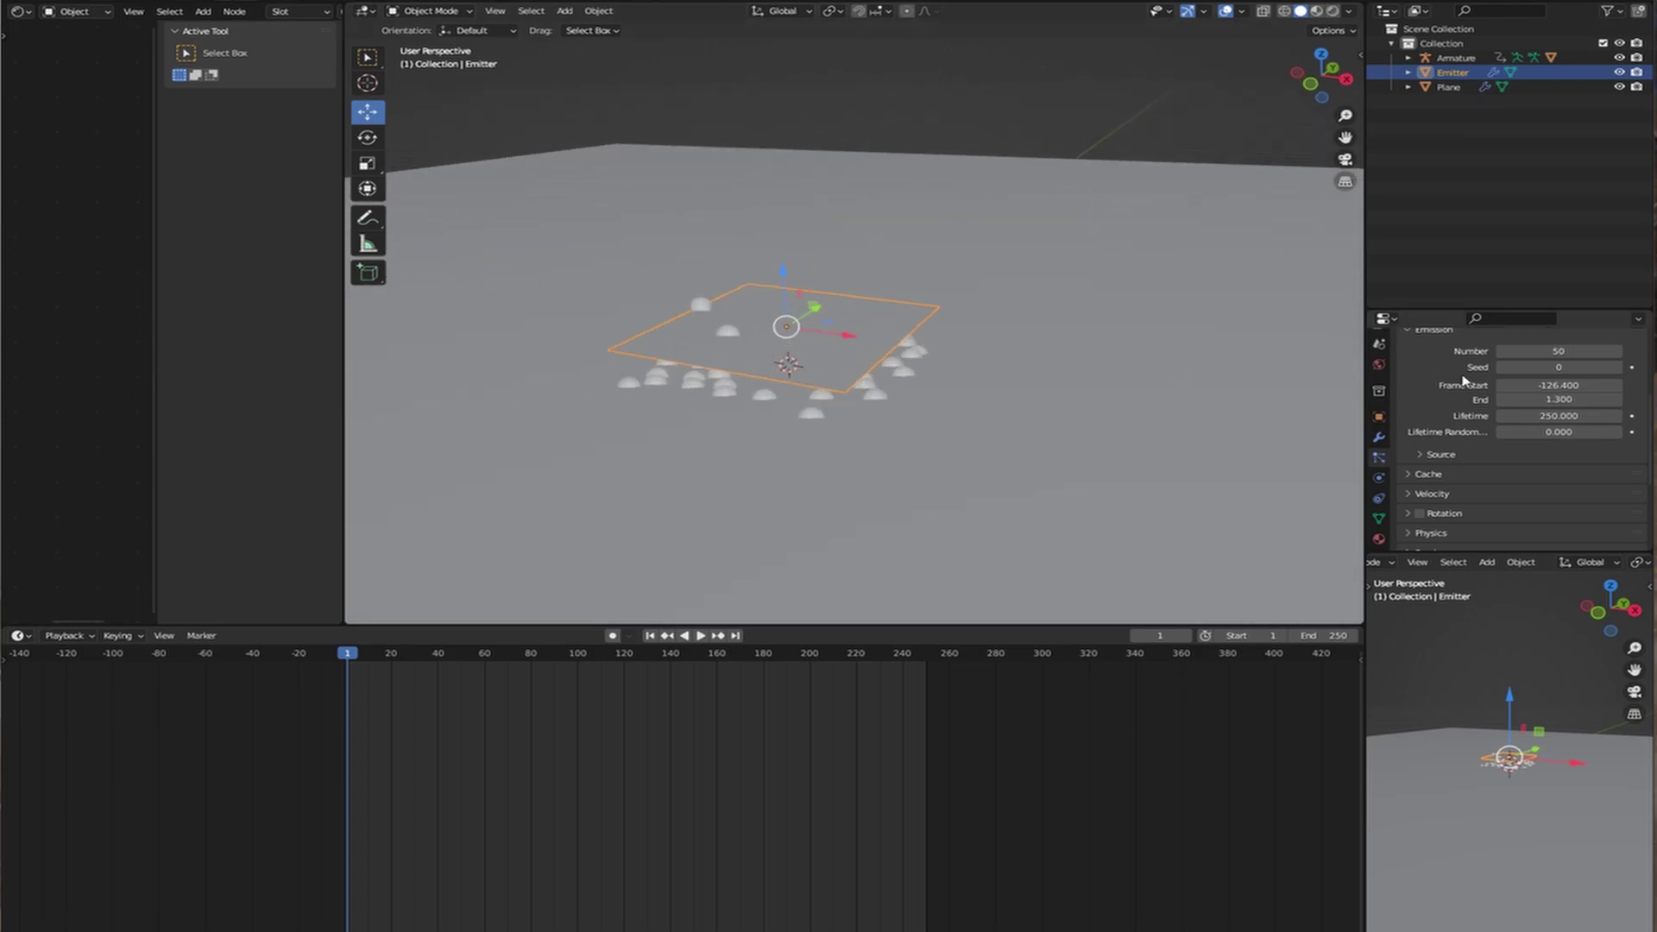
Set both the emission's frame start and frame end to 1.
text(1)
key(Return)
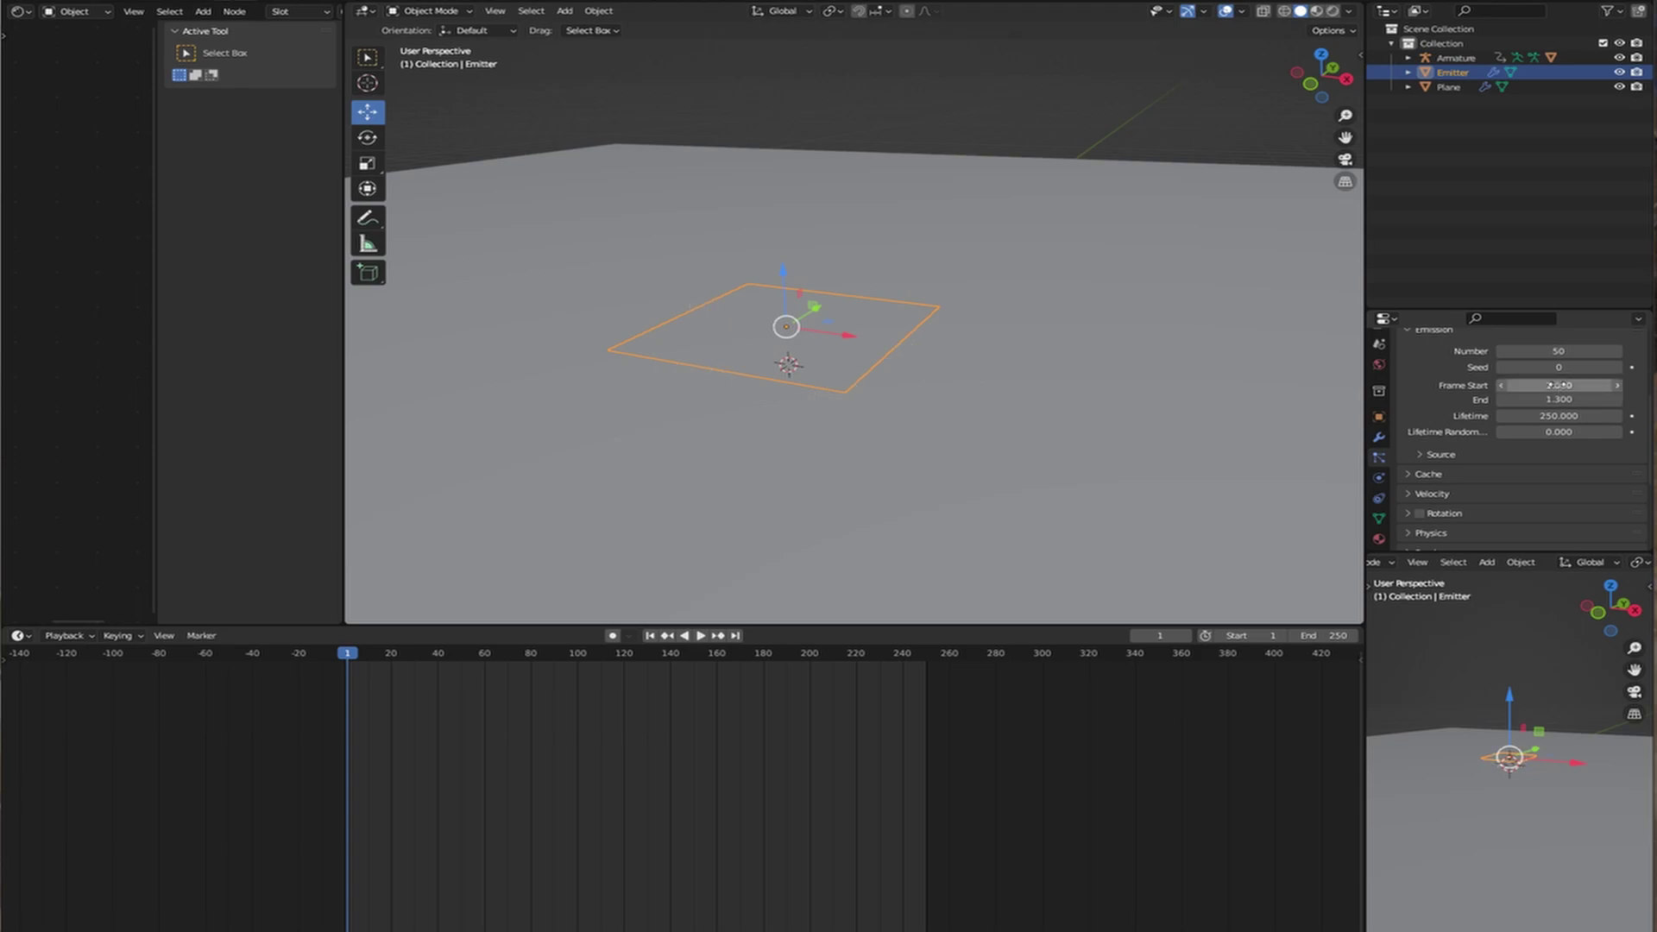
click(1577, 399)
text(1)
key(Return)
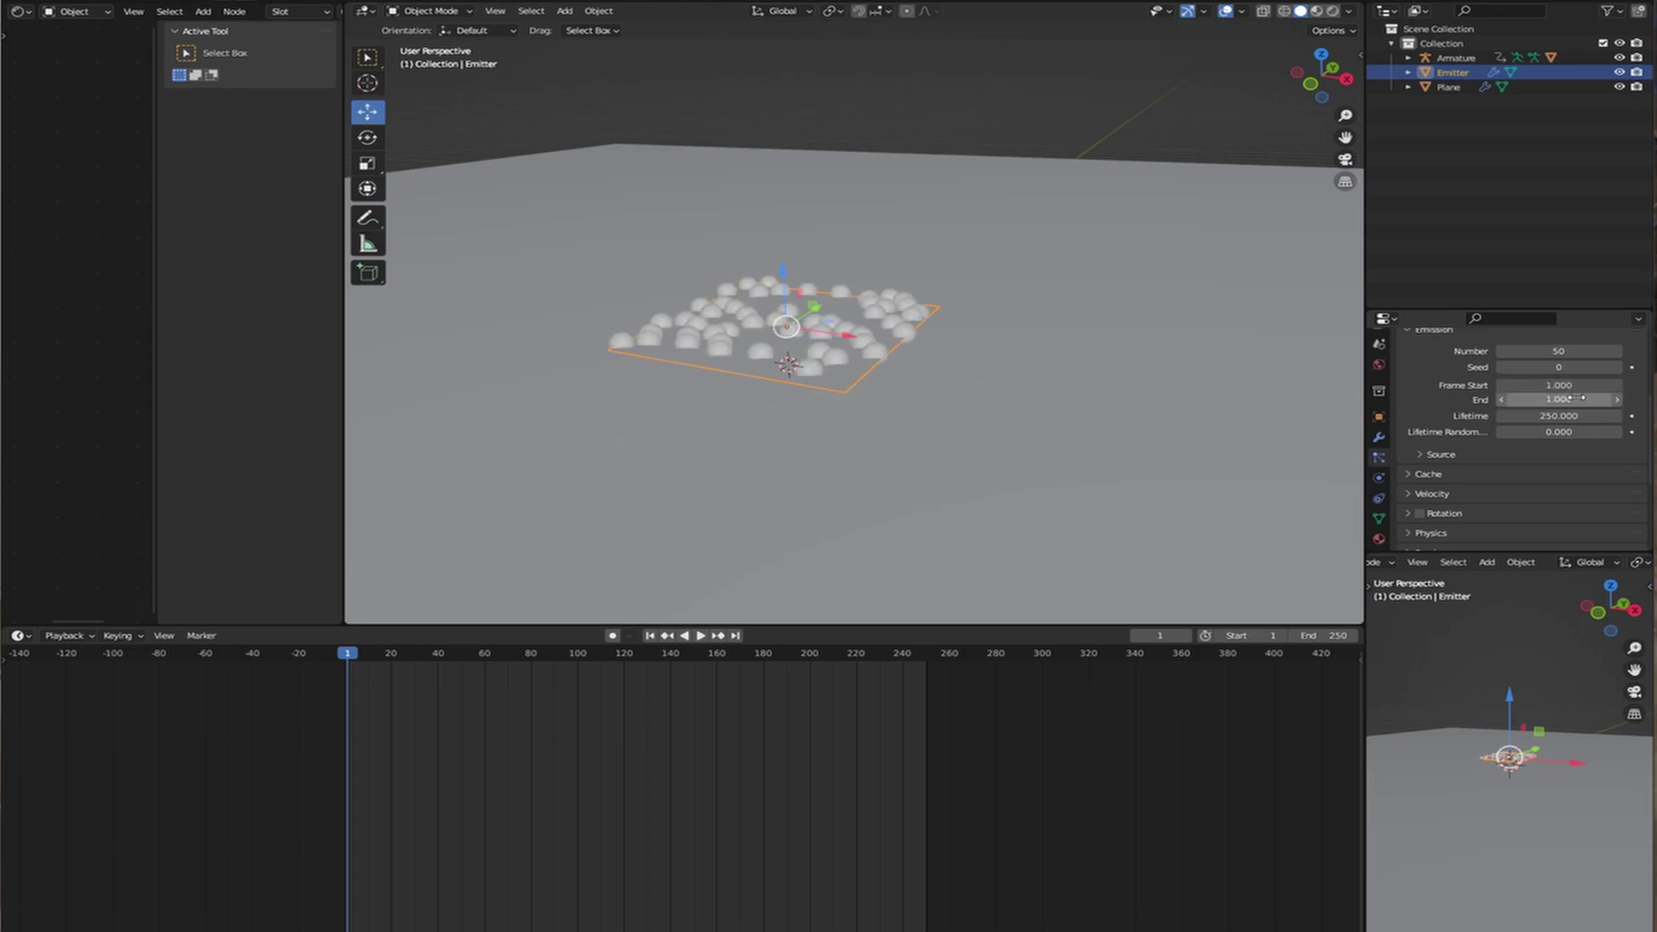
Change the particle system's physics type to Boids.
scroll(1529, 428, down, 2)
scroll(1492, 429, down, 2)
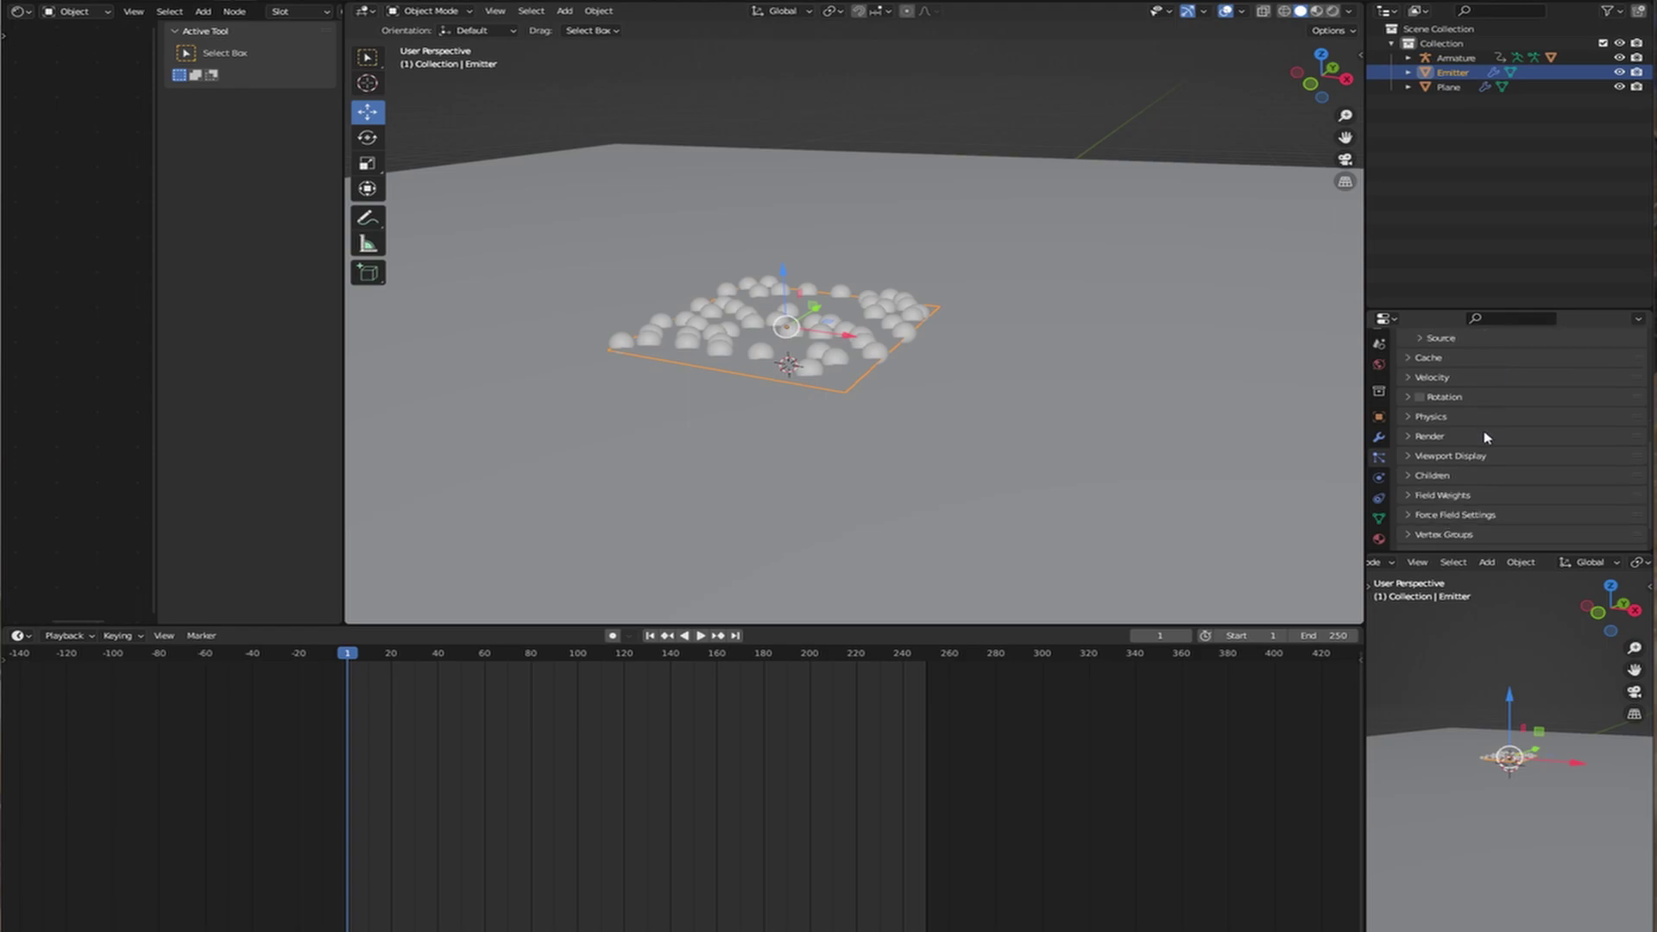
click(1437, 419)
click(1554, 438)
click(1553, 505)
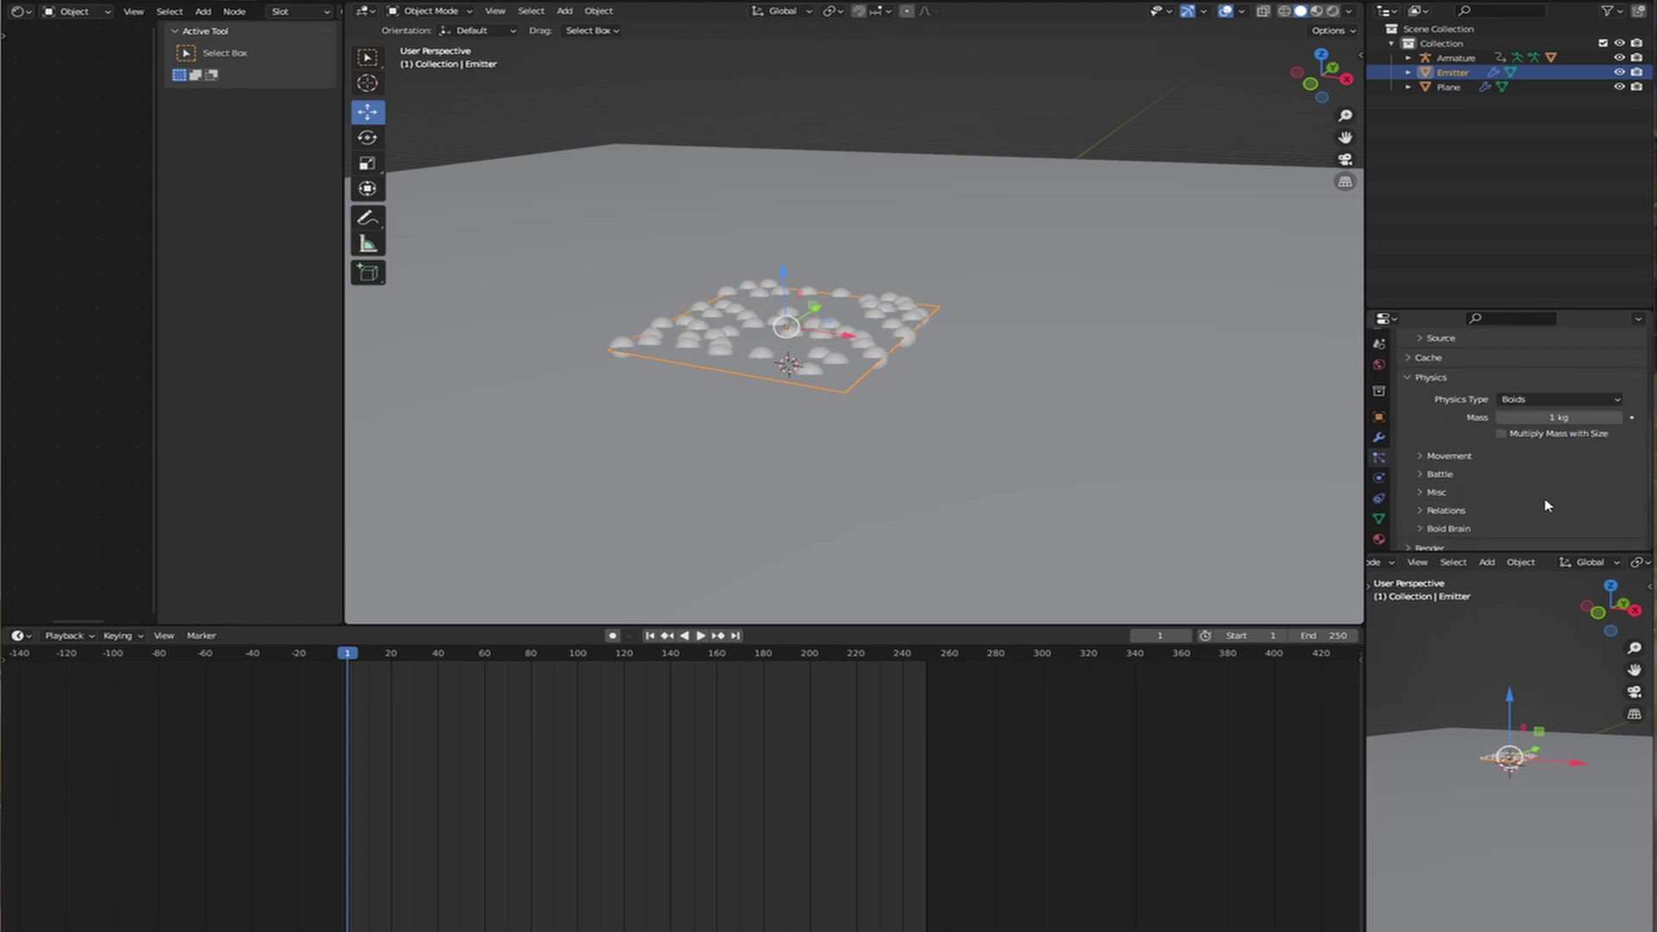
Set the emitter's particles to render as a Collection.
scroll(867, 411, down, 5)
scroll(981, 397, up, 5)
scroll(1512, 442, up, 4)
scroll(1512, 442, down, 8)
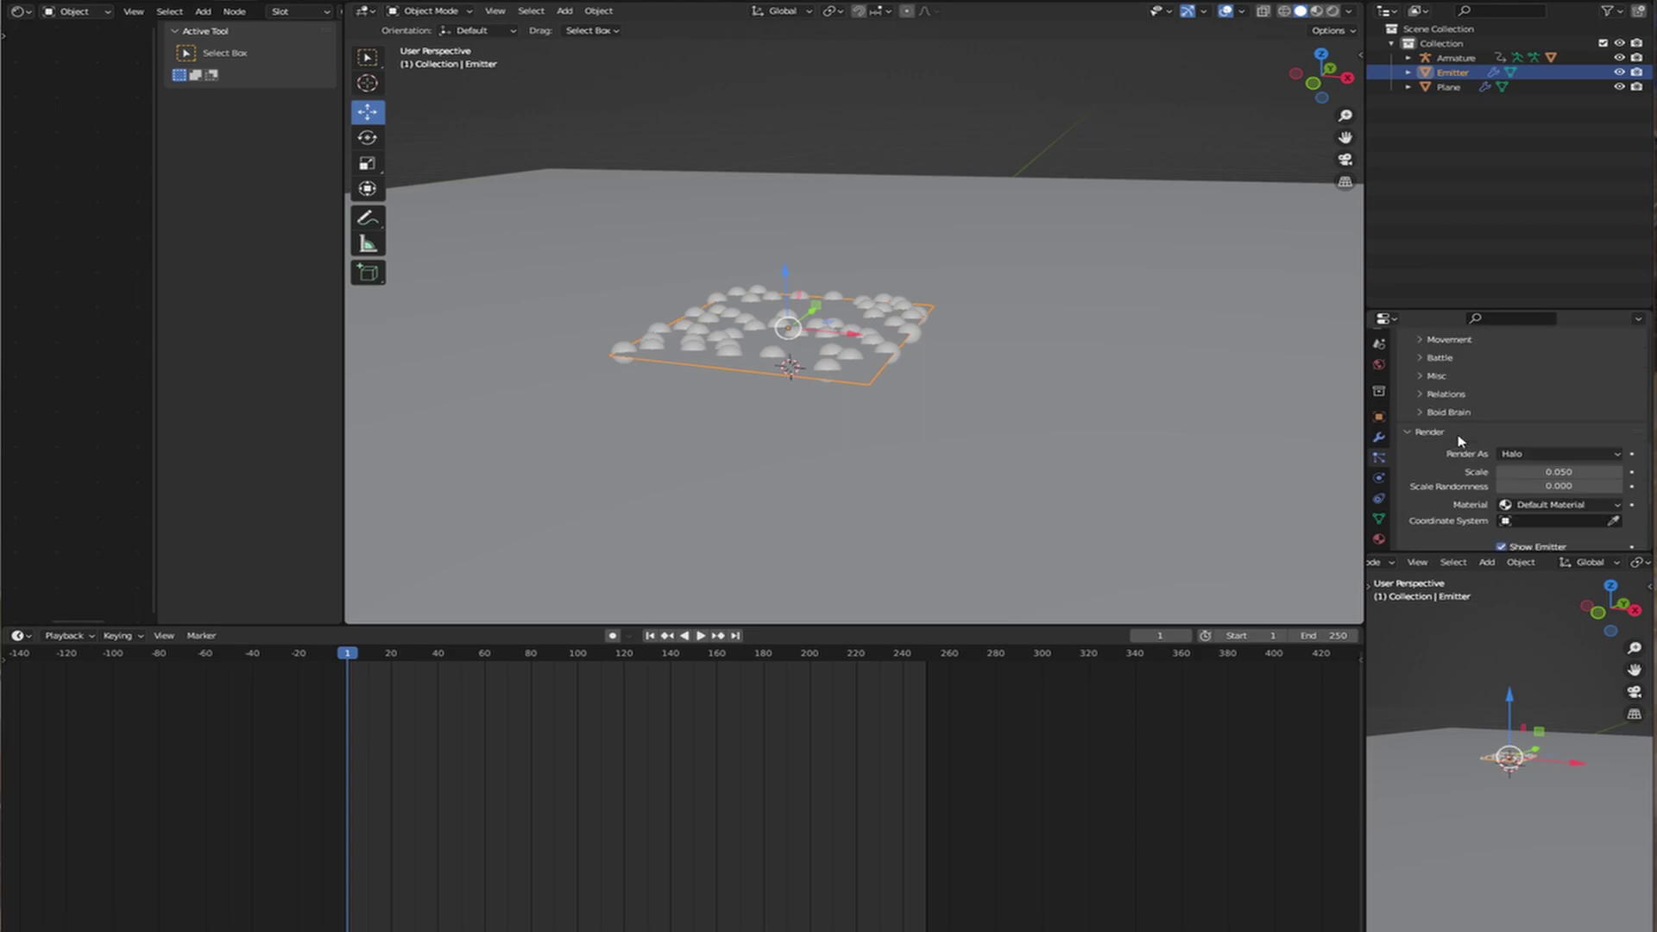
click(1544, 455)
click(1525, 550)
Create a new scene collection named People and move the result_aiwhiteshirt1_256 (1) character mesh into it.
click(1460, 239)
right_click(1435, 126)
click(1435, 120)
double_click(1468, 101)
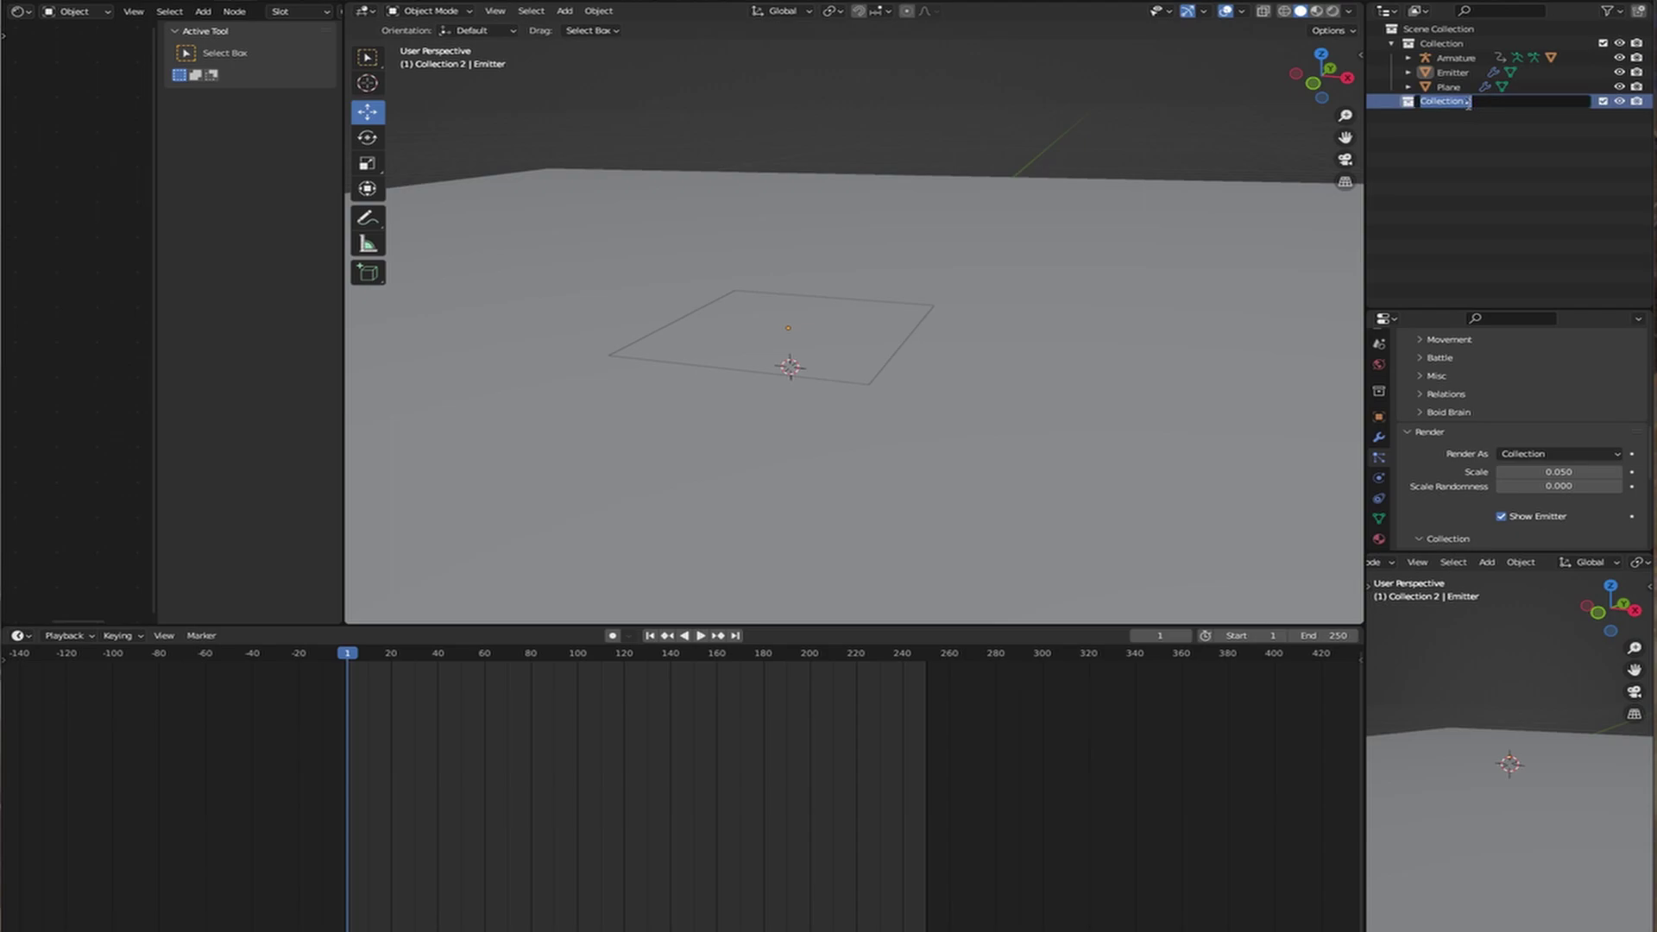
text(Peop)
text(le)
key(Return)
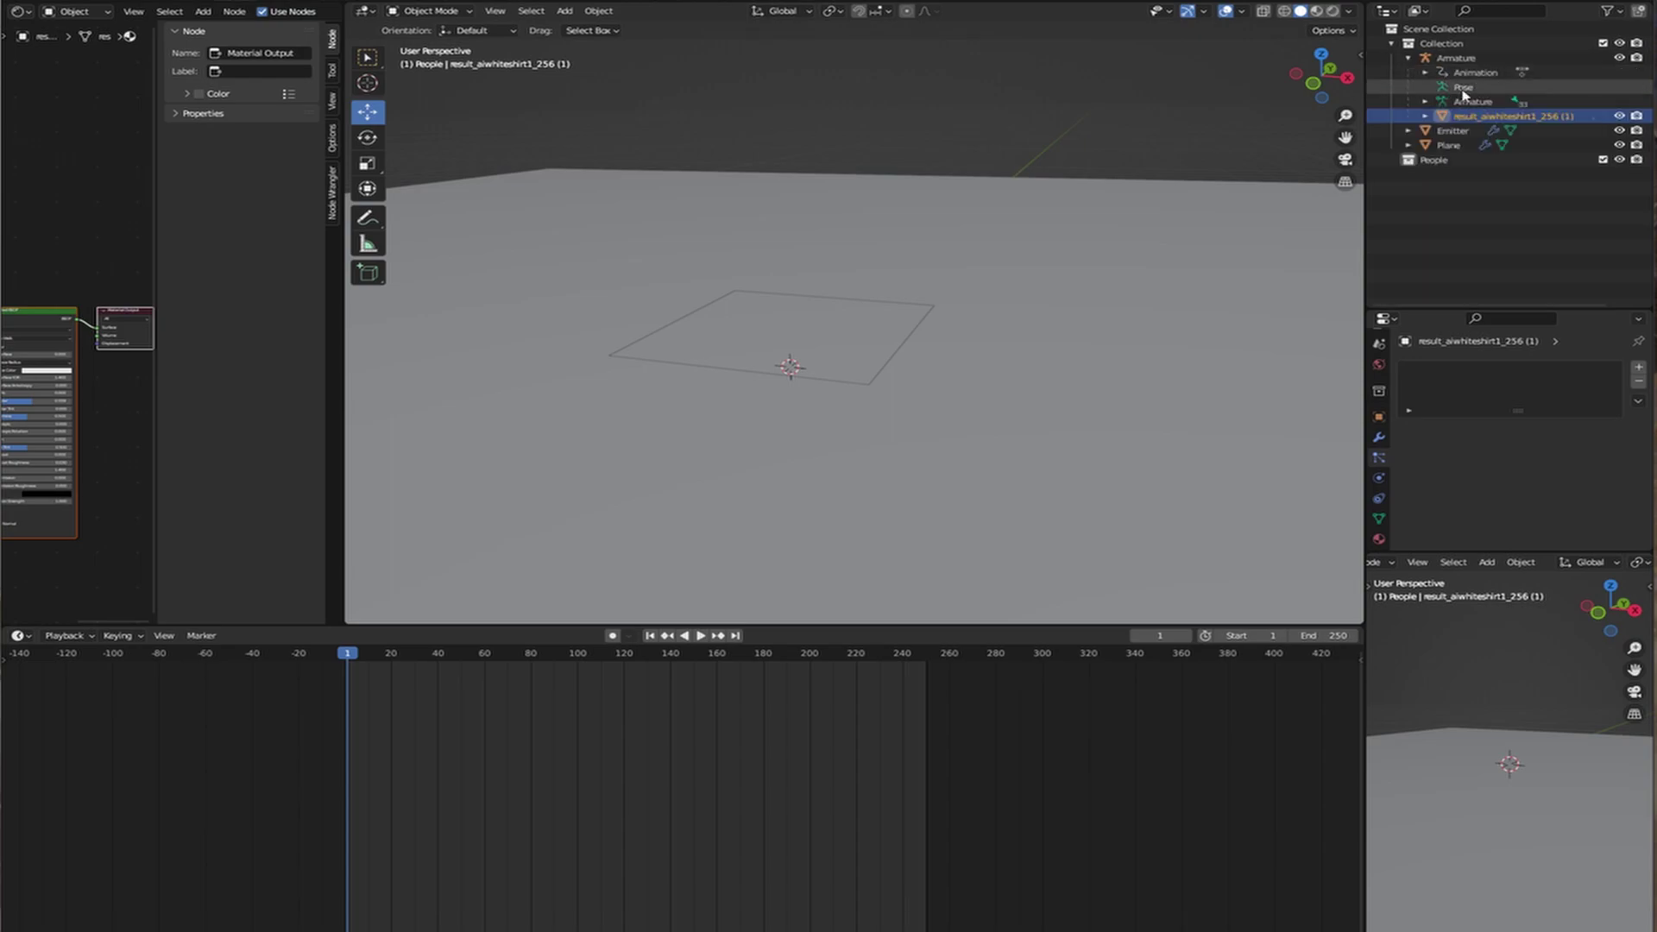
drag(1466, 118, 1454, 163)
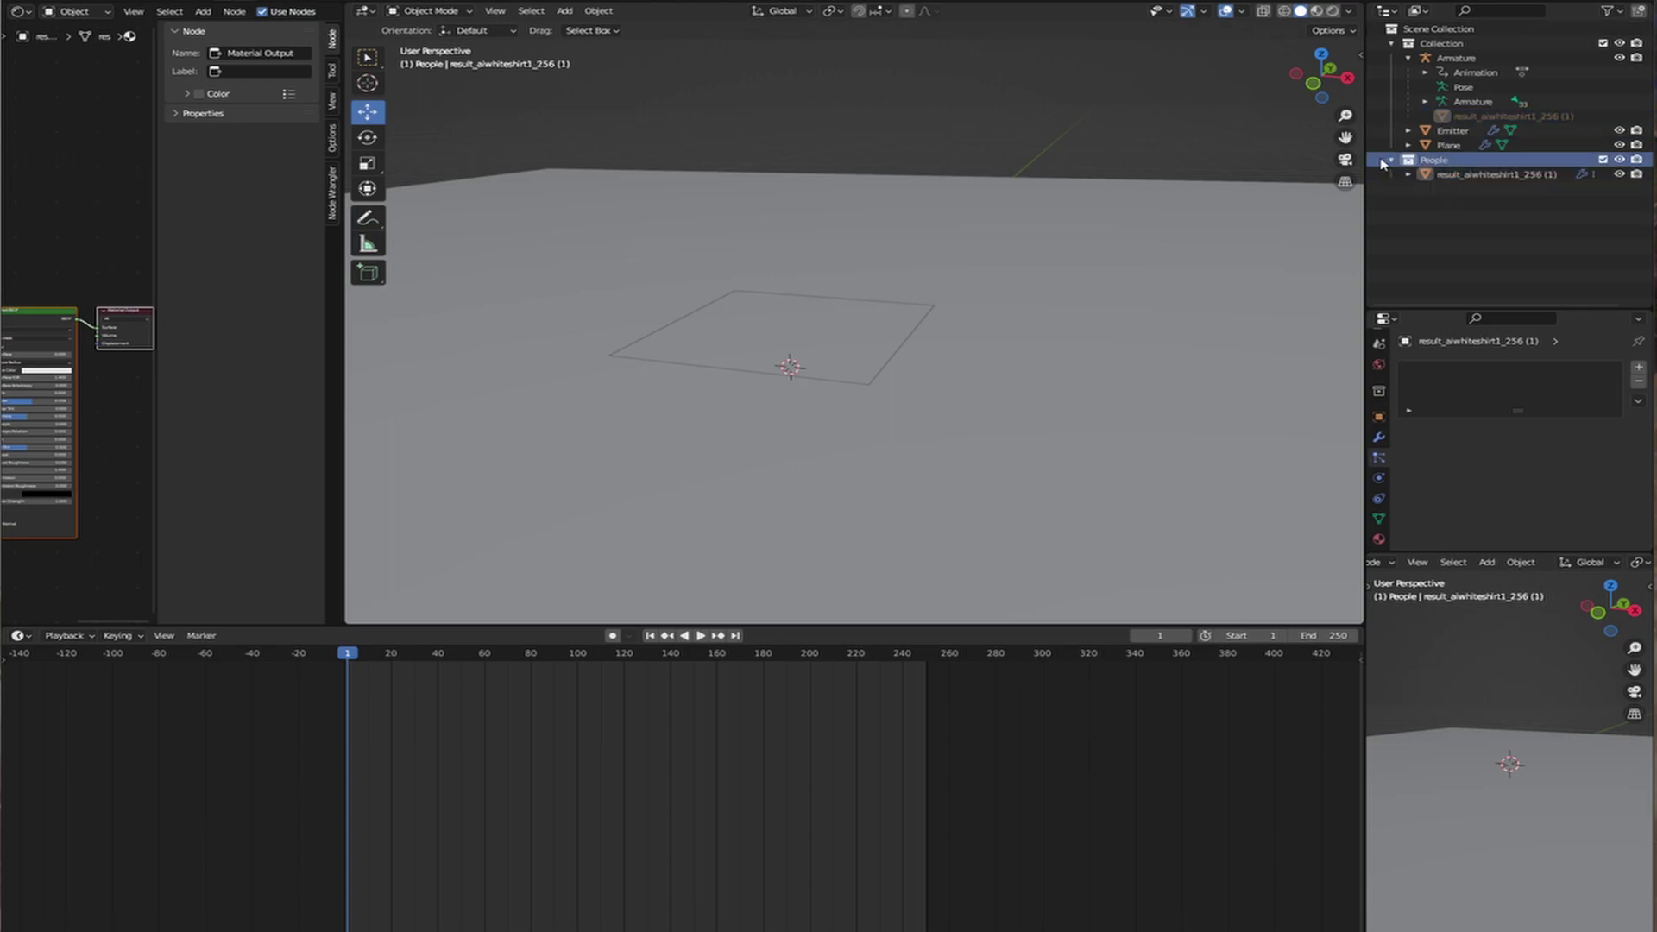
Select the armature and inspect the scene and the People collection's contents.
click(1442, 59)
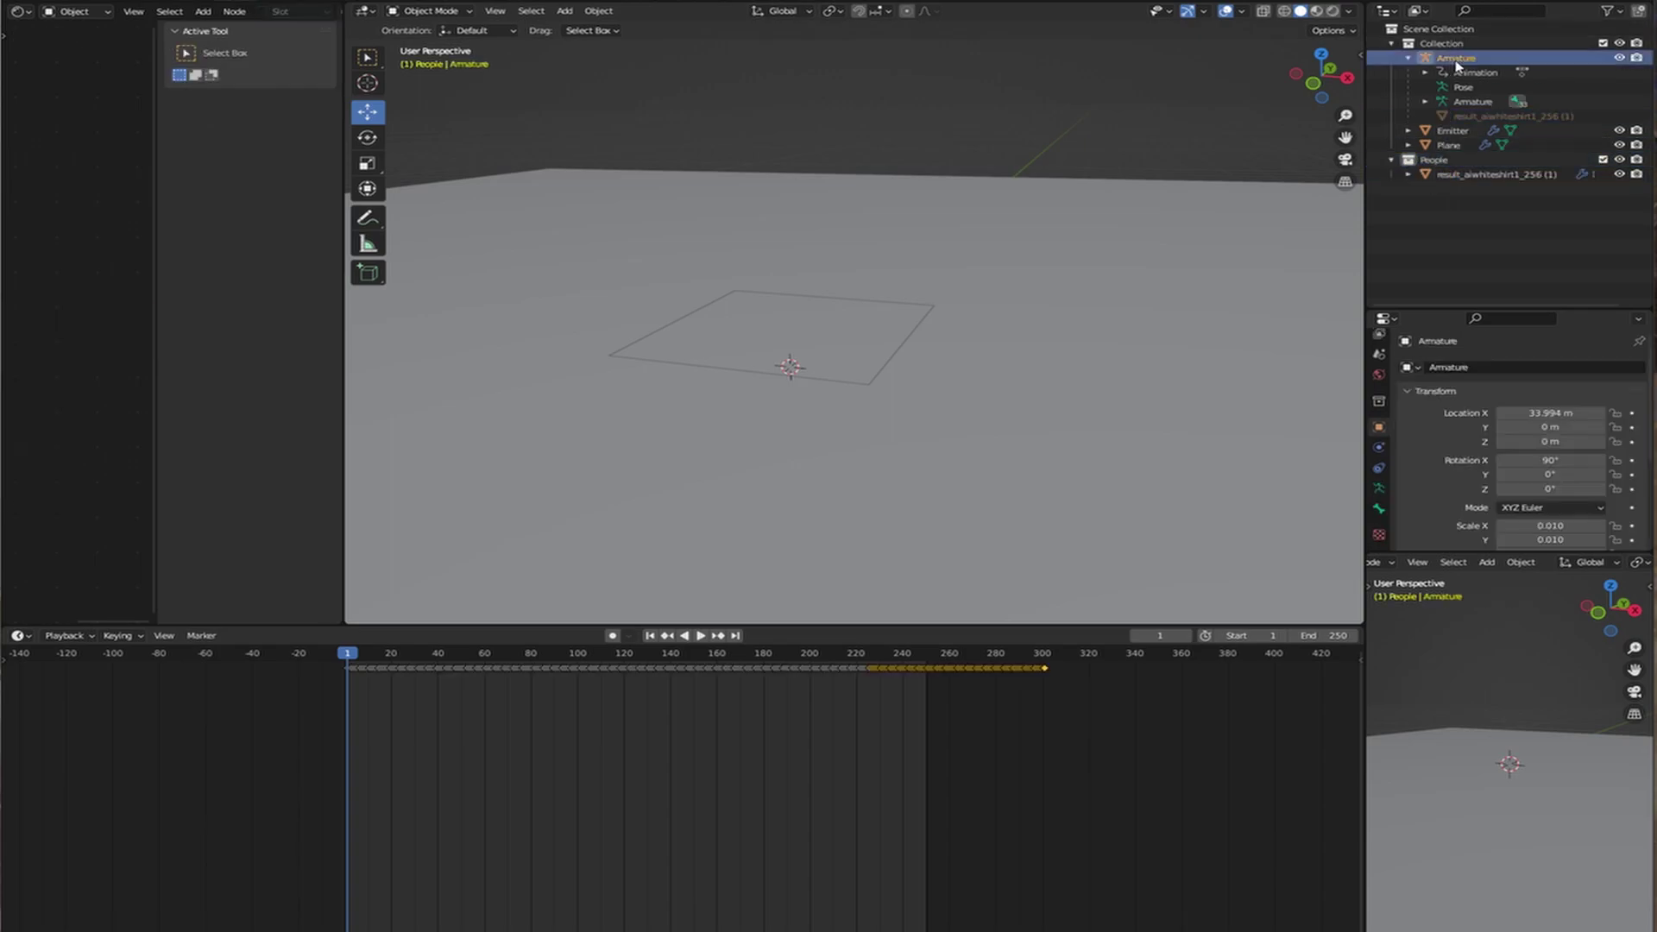
scroll(895, 340, down, 6)
scroll(906, 345, up, 4)
scroll(884, 348, up, 7)
mouse_move(863, 354)
middle_down()
mouse_move(820, 359)
mouse_move(889, 362)
middle_up()
scroll(890, 362, down, 6)
scroll(891, 361, up, 5)
click(1391, 160)
click(1391, 160)
middle_drag(1018, 332, 889, 346)
scroll(960, 342, down, 4)
Assign People as the instance collection of the Emitter's particle system.
click(836, 335)
scroll(906, 342, down, 3)
scroll(1478, 465, down, 10)
click(1533, 474)
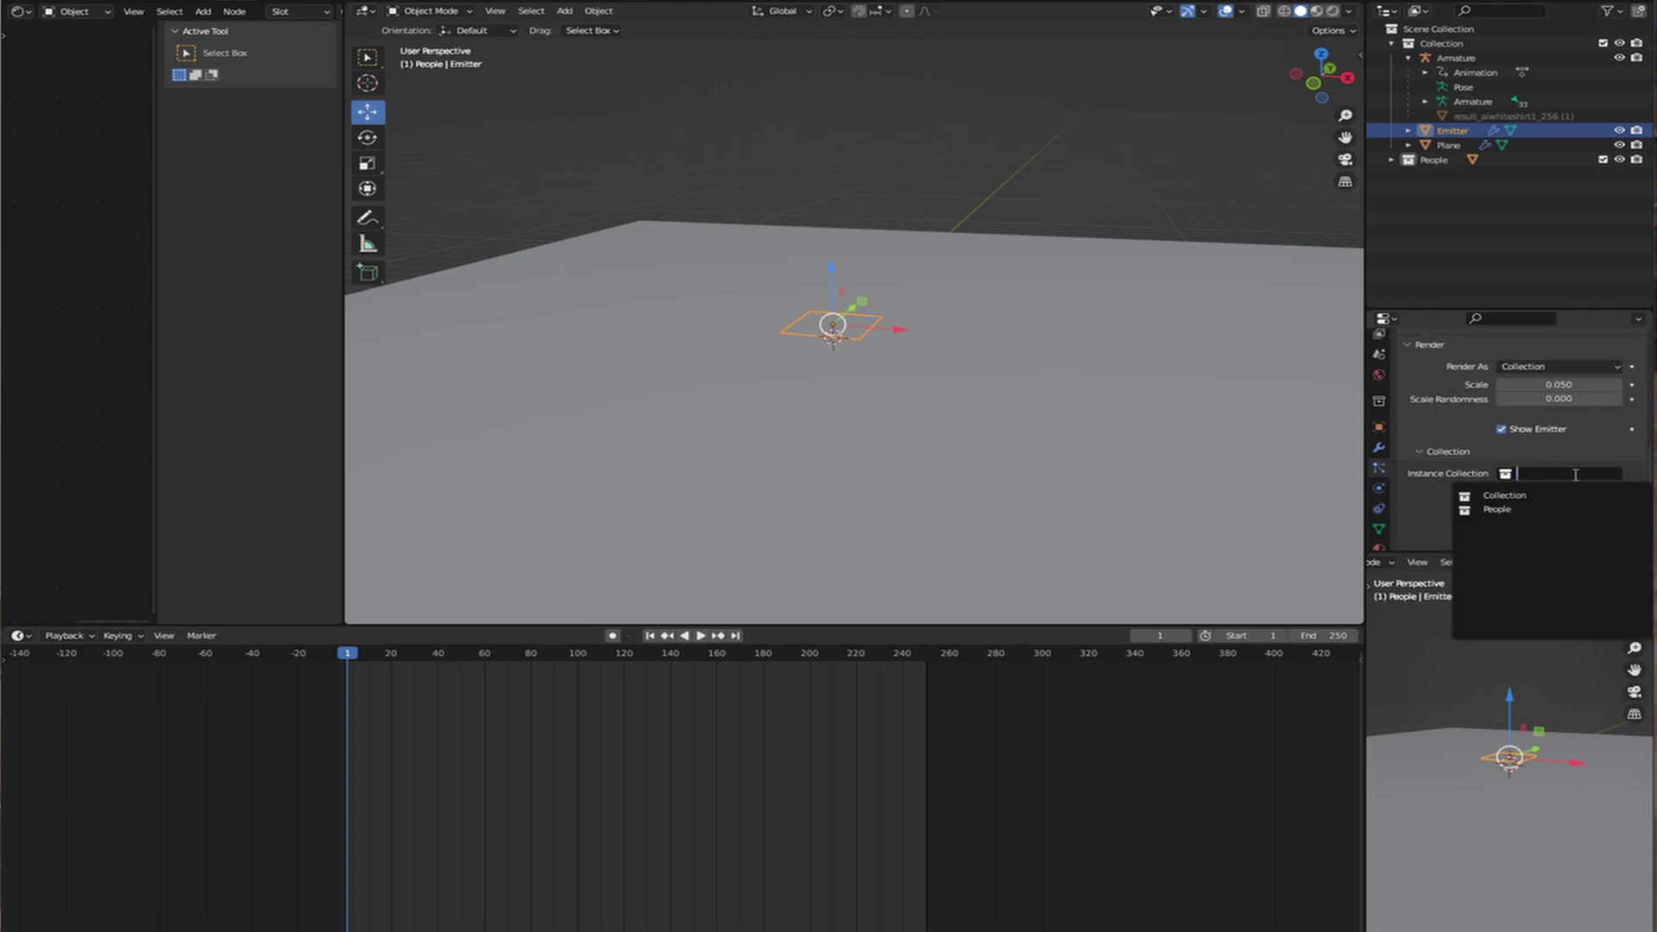
click(1536, 506)
scroll(1543, 470, up, 2)
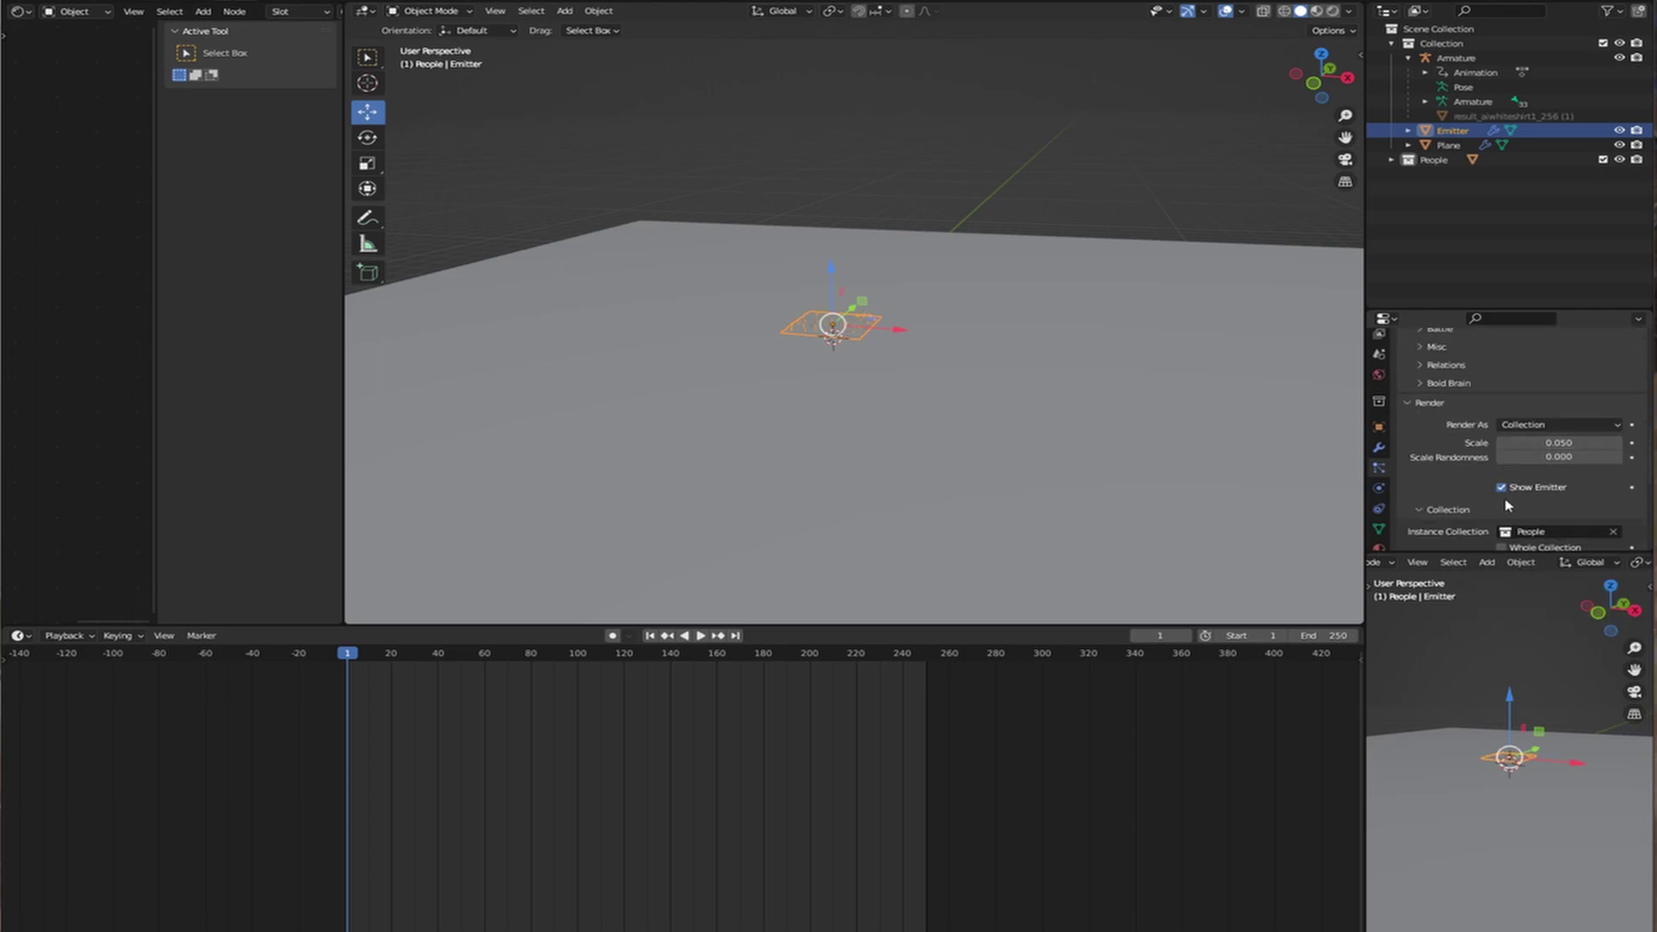
Play the particle simulation, watch the small emitted people up close, and return to frame 1.
scroll(932, 400, up, 8)
scroll(1033, 392, up, 4)
middle_drag(1006, 404, 1054, 407)
scroll(1024, 394, down, 8)
scroll(929, 403, up, 5)
scroll(969, 407, down, 5)
click(700, 636)
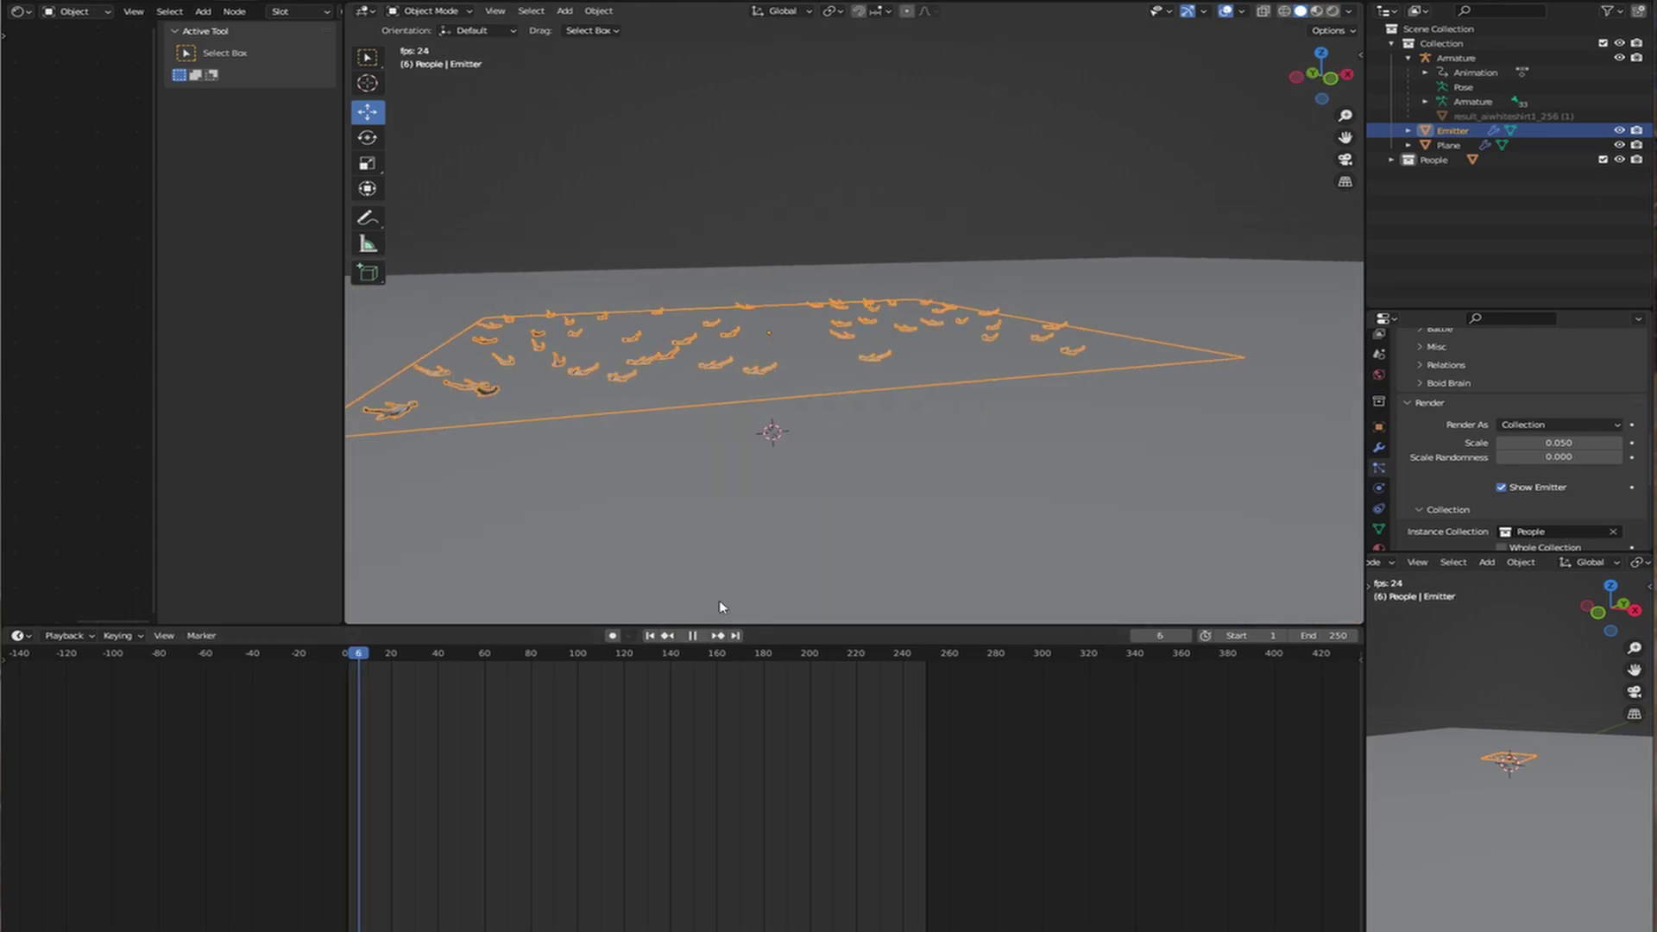
scroll(866, 426, up, 4)
scroll(832, 428, down, 5)
scroll(763, 436, down, 3)
scroll(760, 433, up, 5)
scroll(796, 431, up, 6)
mouse_move(796, 430)
middle_down()
mouse_move(869, 434)
mouse_move(769, 426)
middle_up()
scroll(869, 434, down, 6)
click(694, 636)
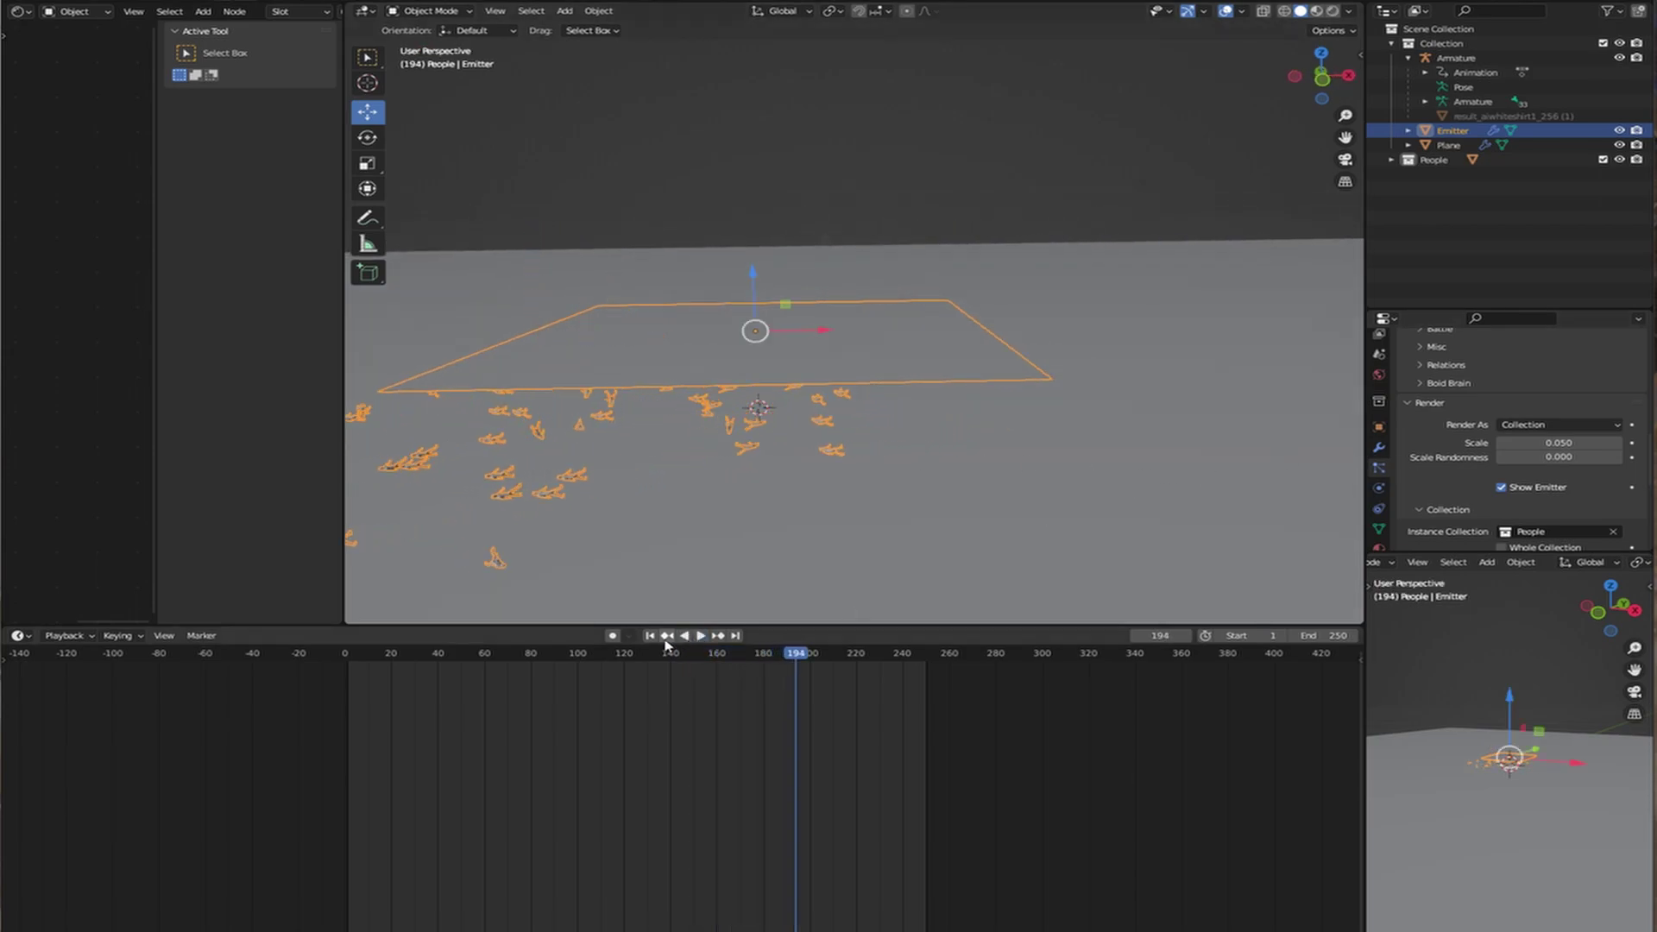
click(651, 636)
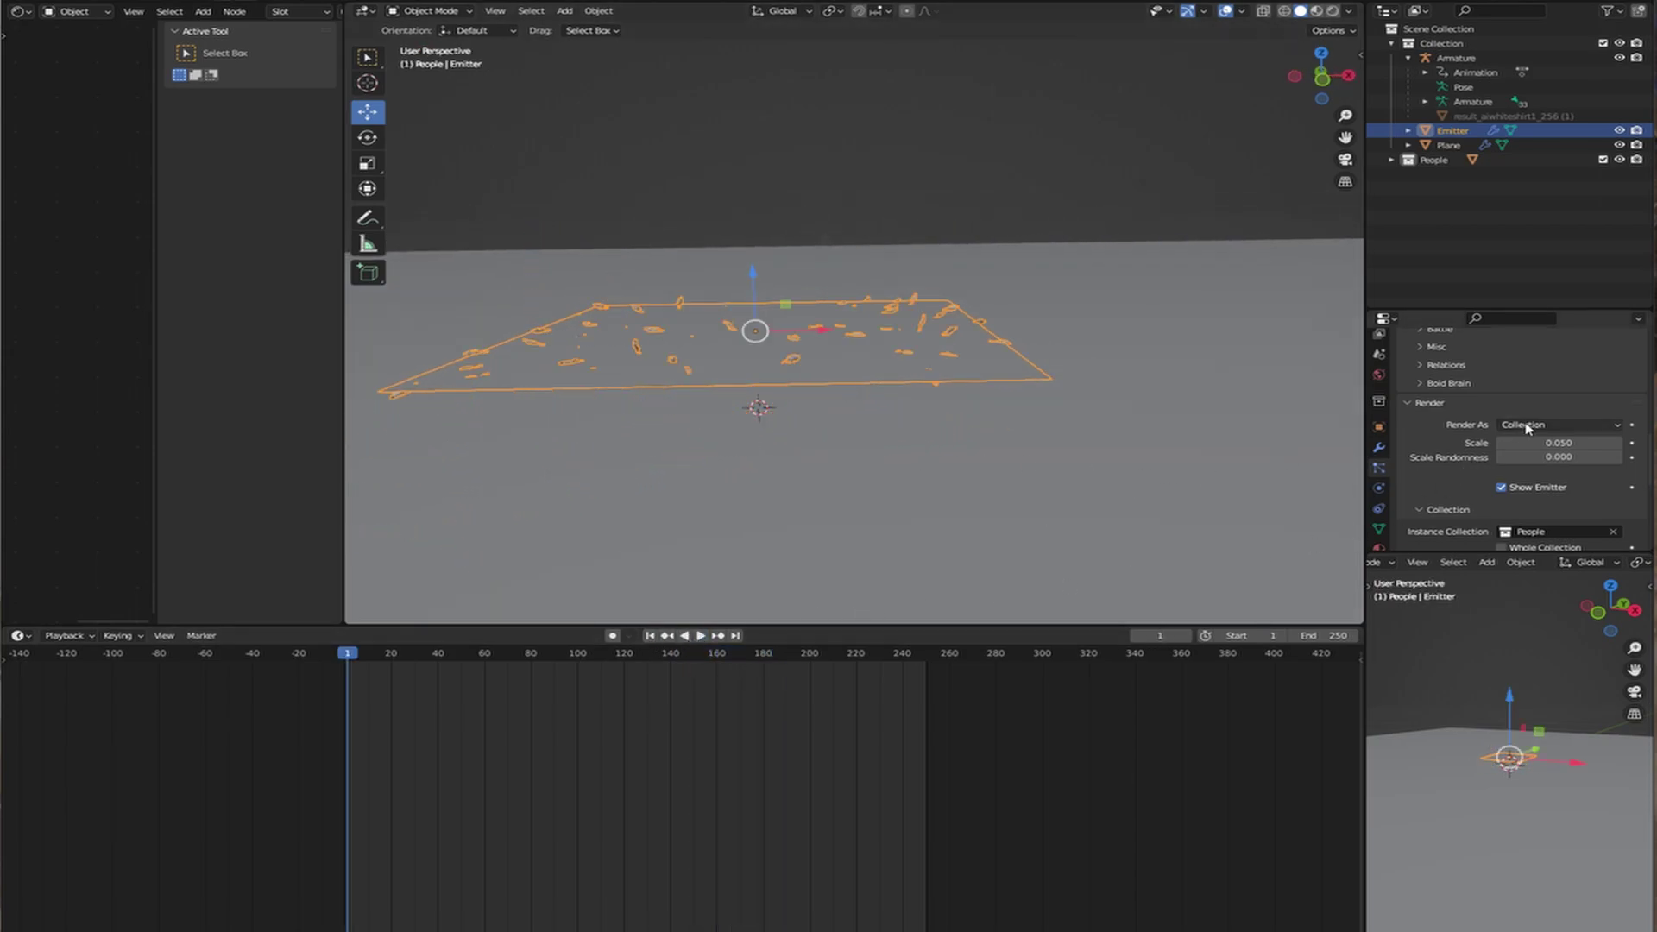
Set the particle render scale to 0.490 and enable Object Rotation for the collection instances.
drag(1558, 442, 1631, 442)
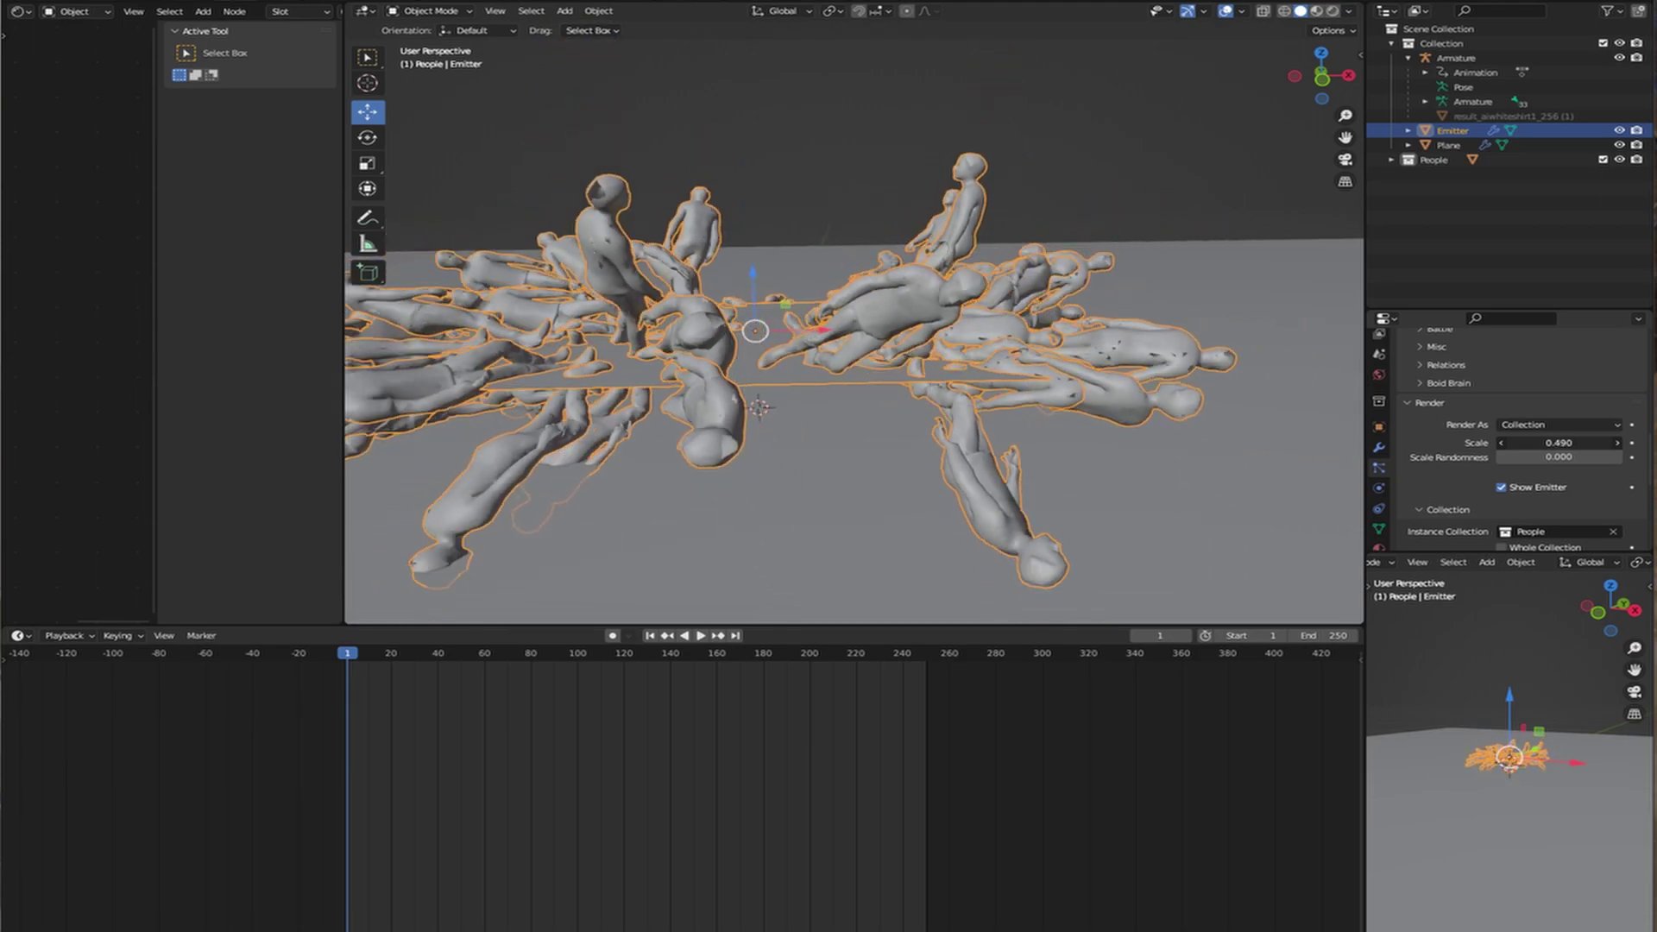
scroll(1485, 466, down, 3)
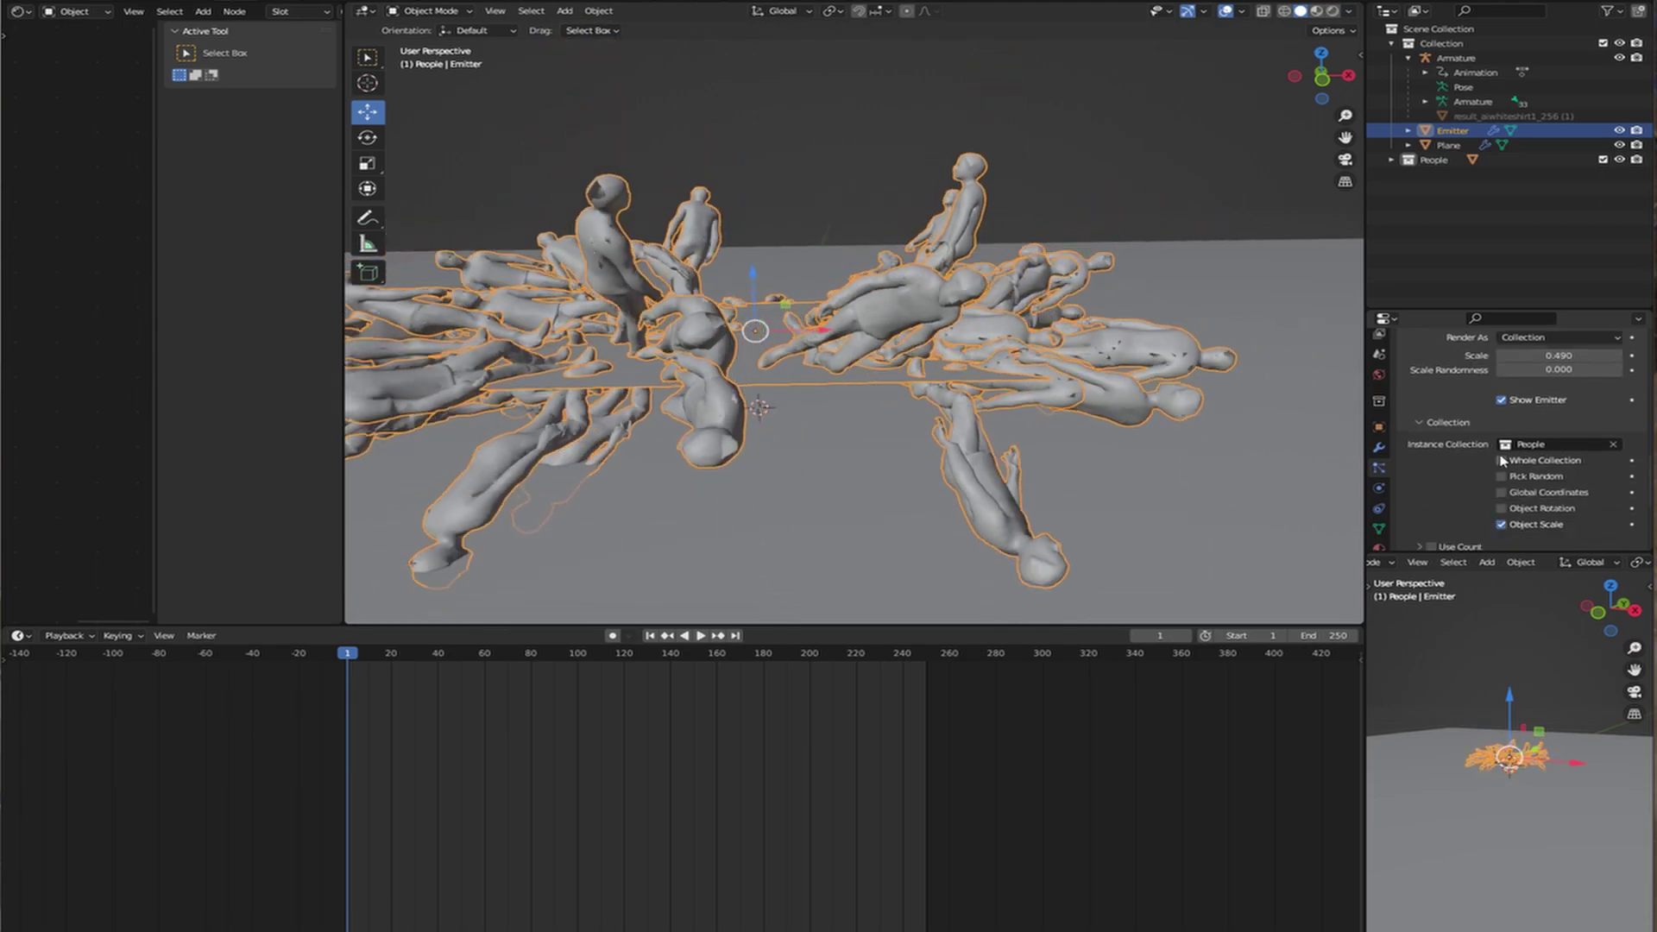
click(1516, 513)
scroll(1467, 494, down, 5)
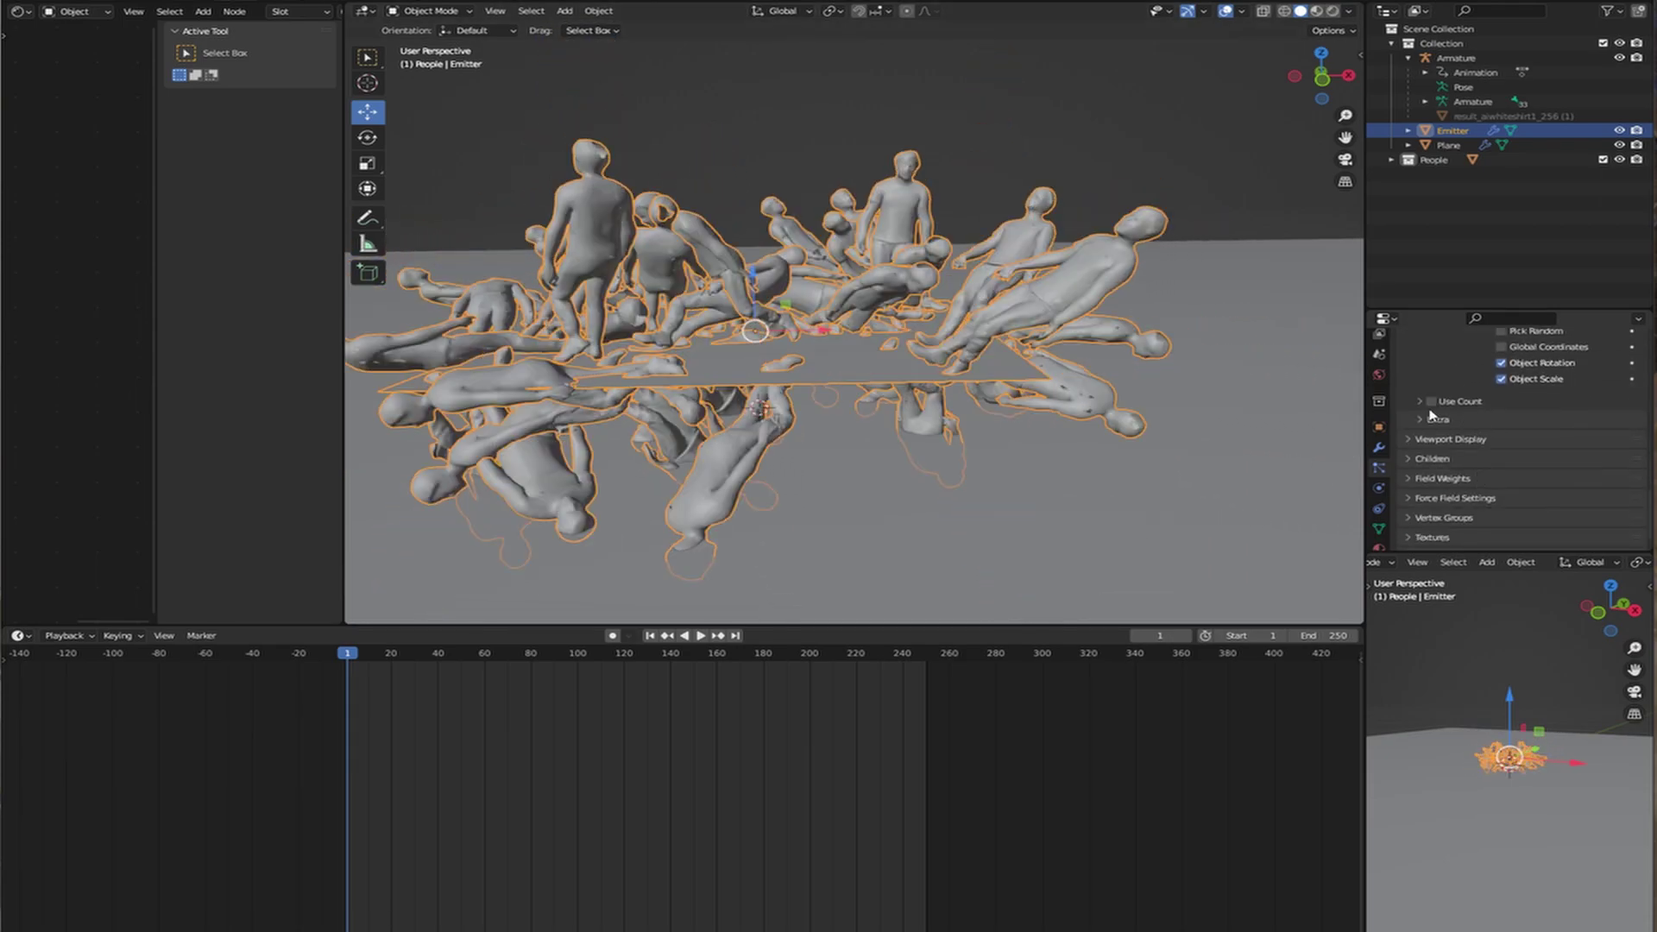
scroll(1462, 453, down, 10)
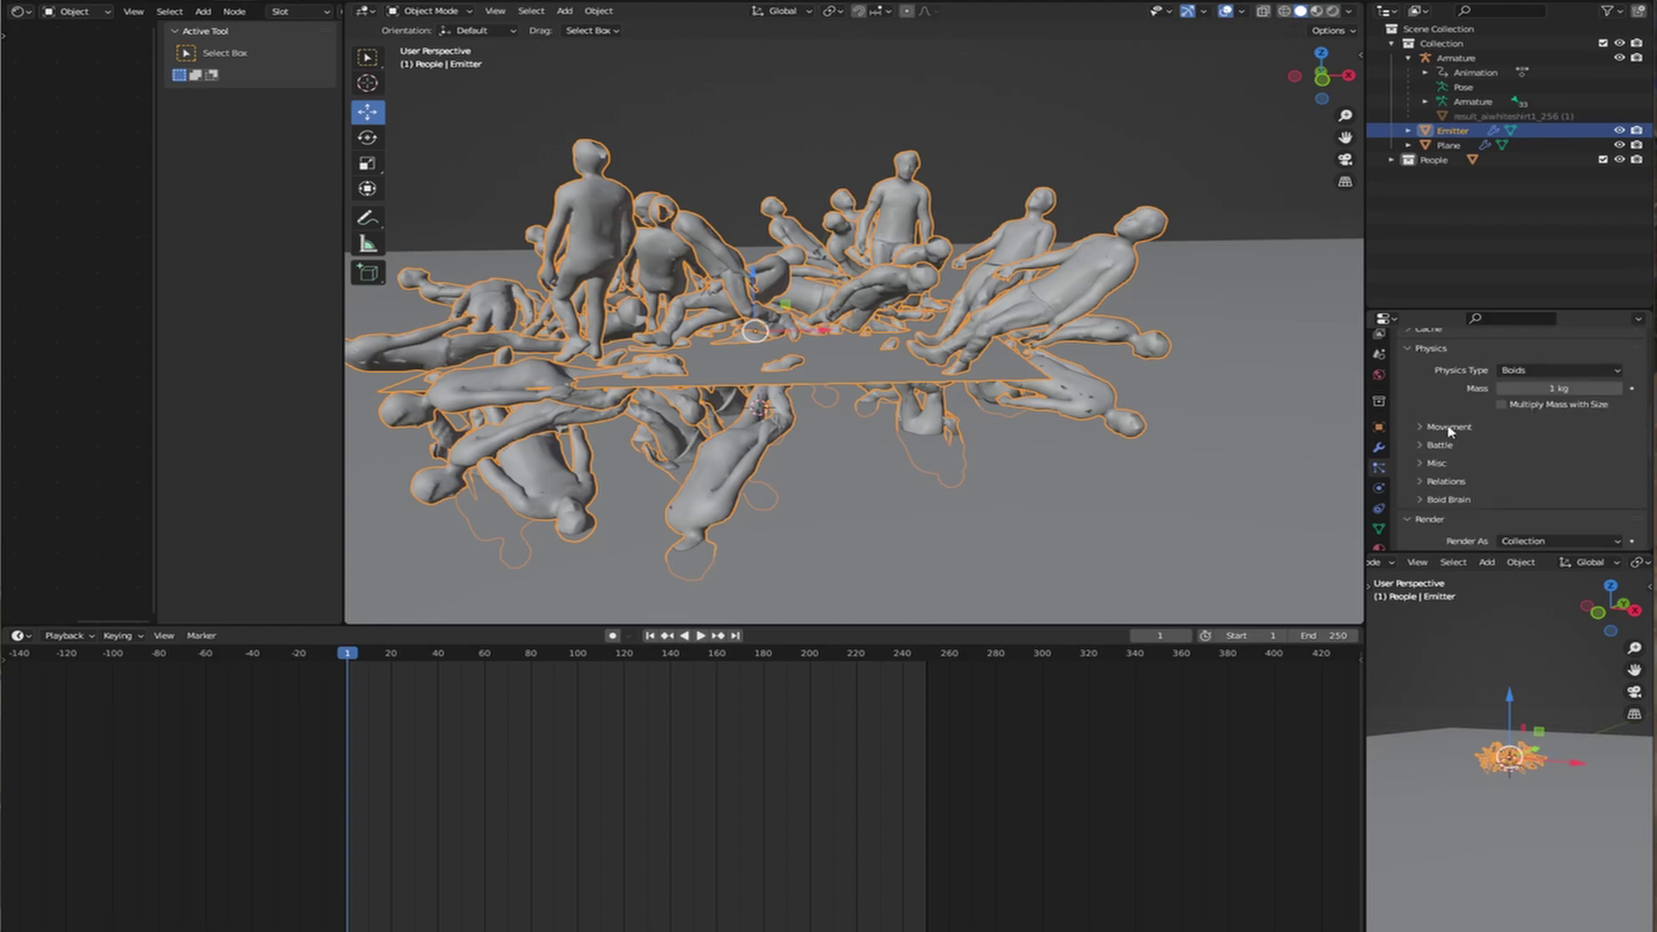
In the Emitter's Boids movement settings, disable Allow Flight and enable Allow Land.
click(1449, 427)
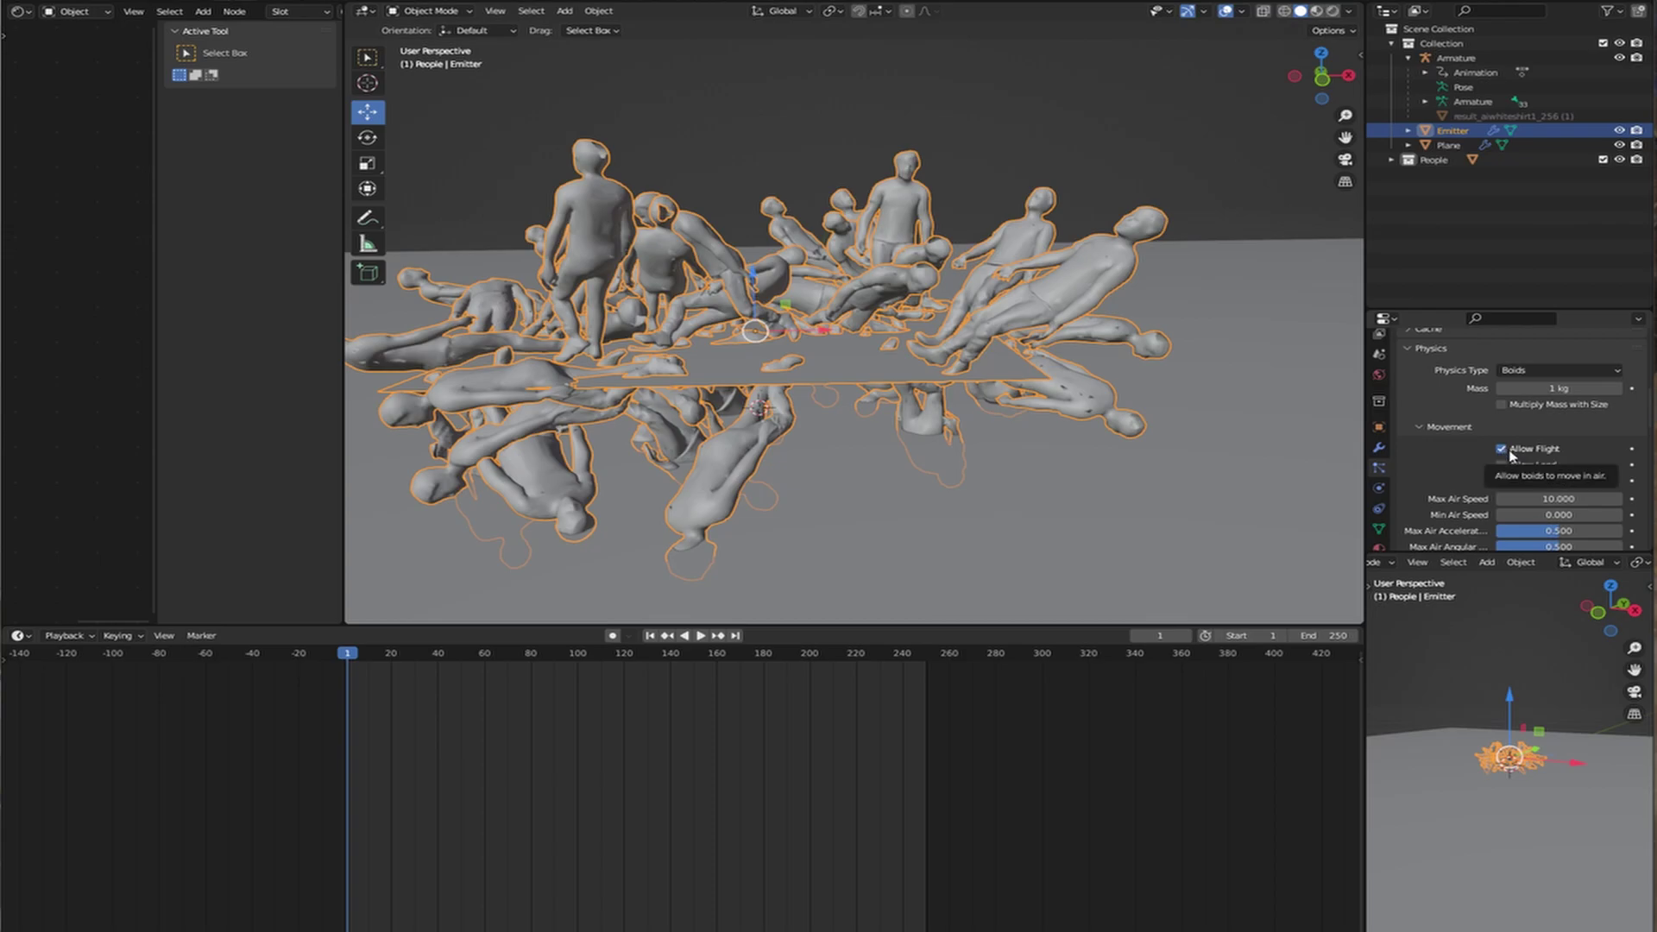
click(1510, 453)
scroll(1527, 473, down, 6)
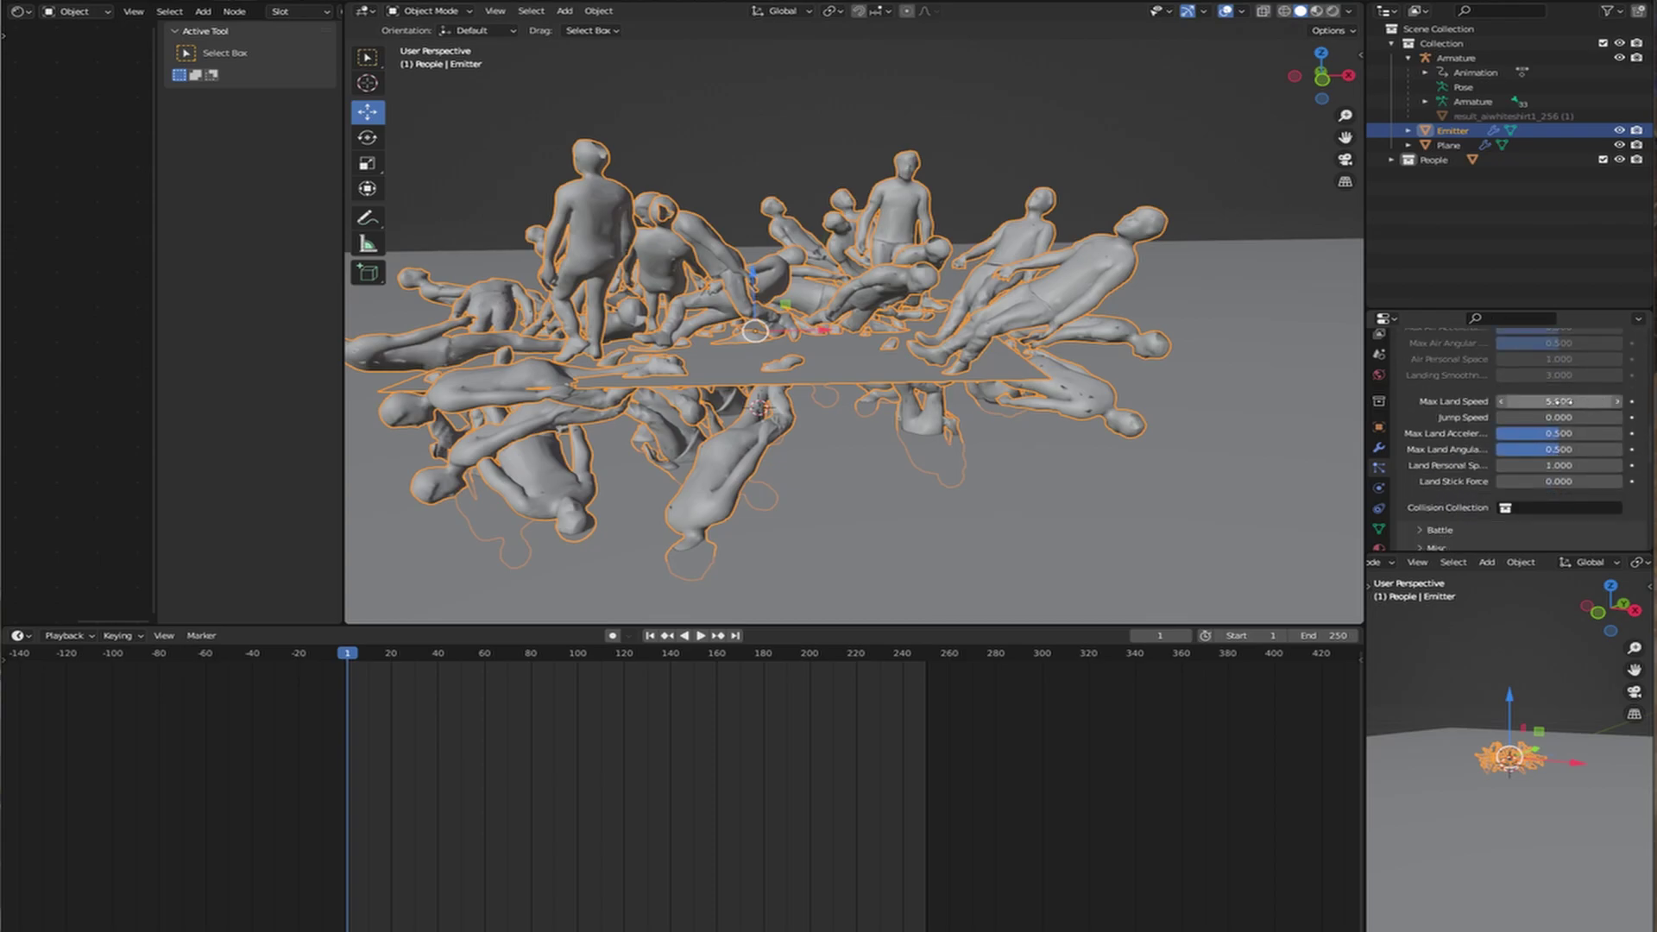
Add a Follow Leader rule between Separate and Flock in the Emitter's boid brain and check each rule in turn.
scroll(1490, 480, down, 5)
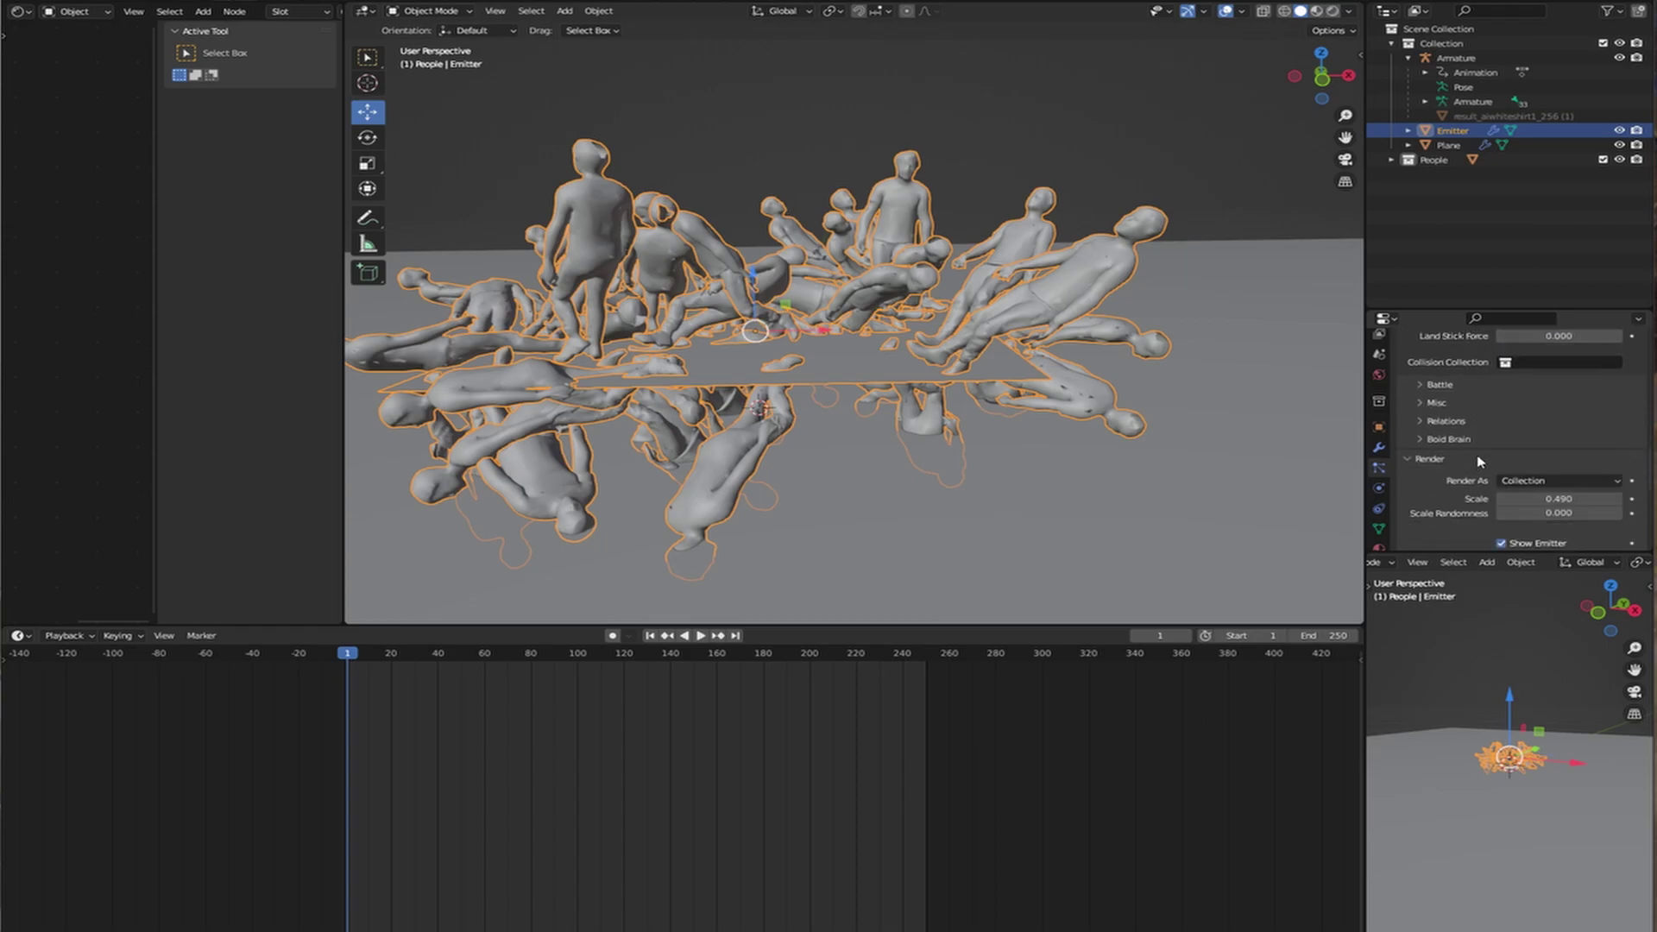
scroll(1458, 423, down, 2)
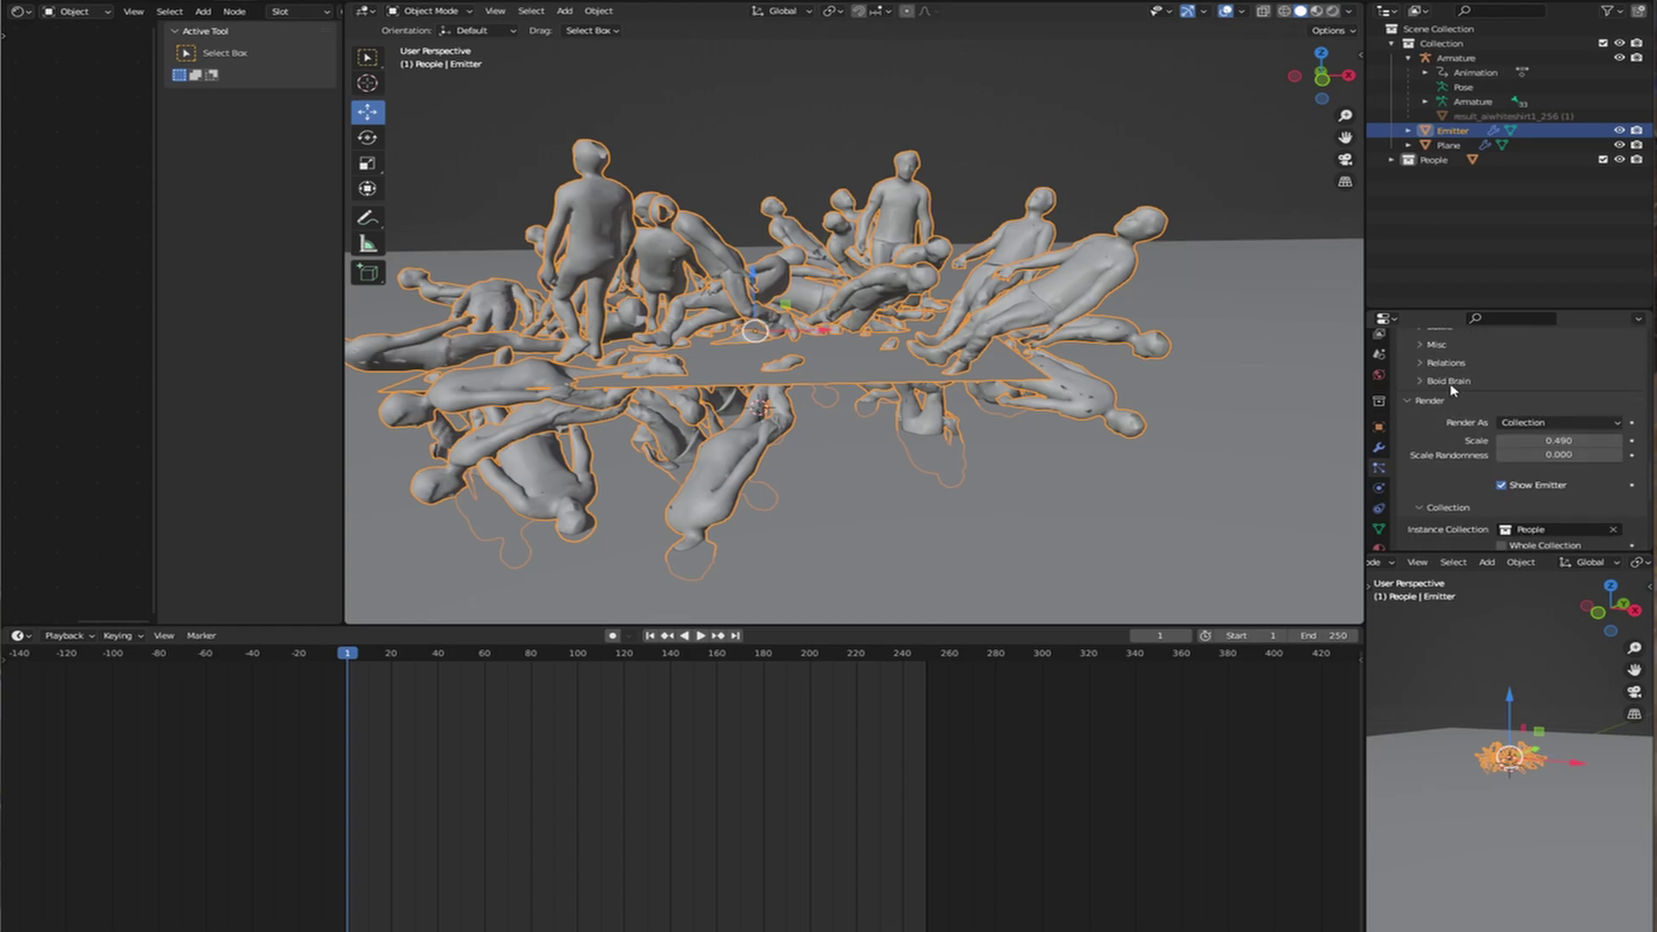
click(1449, 381)
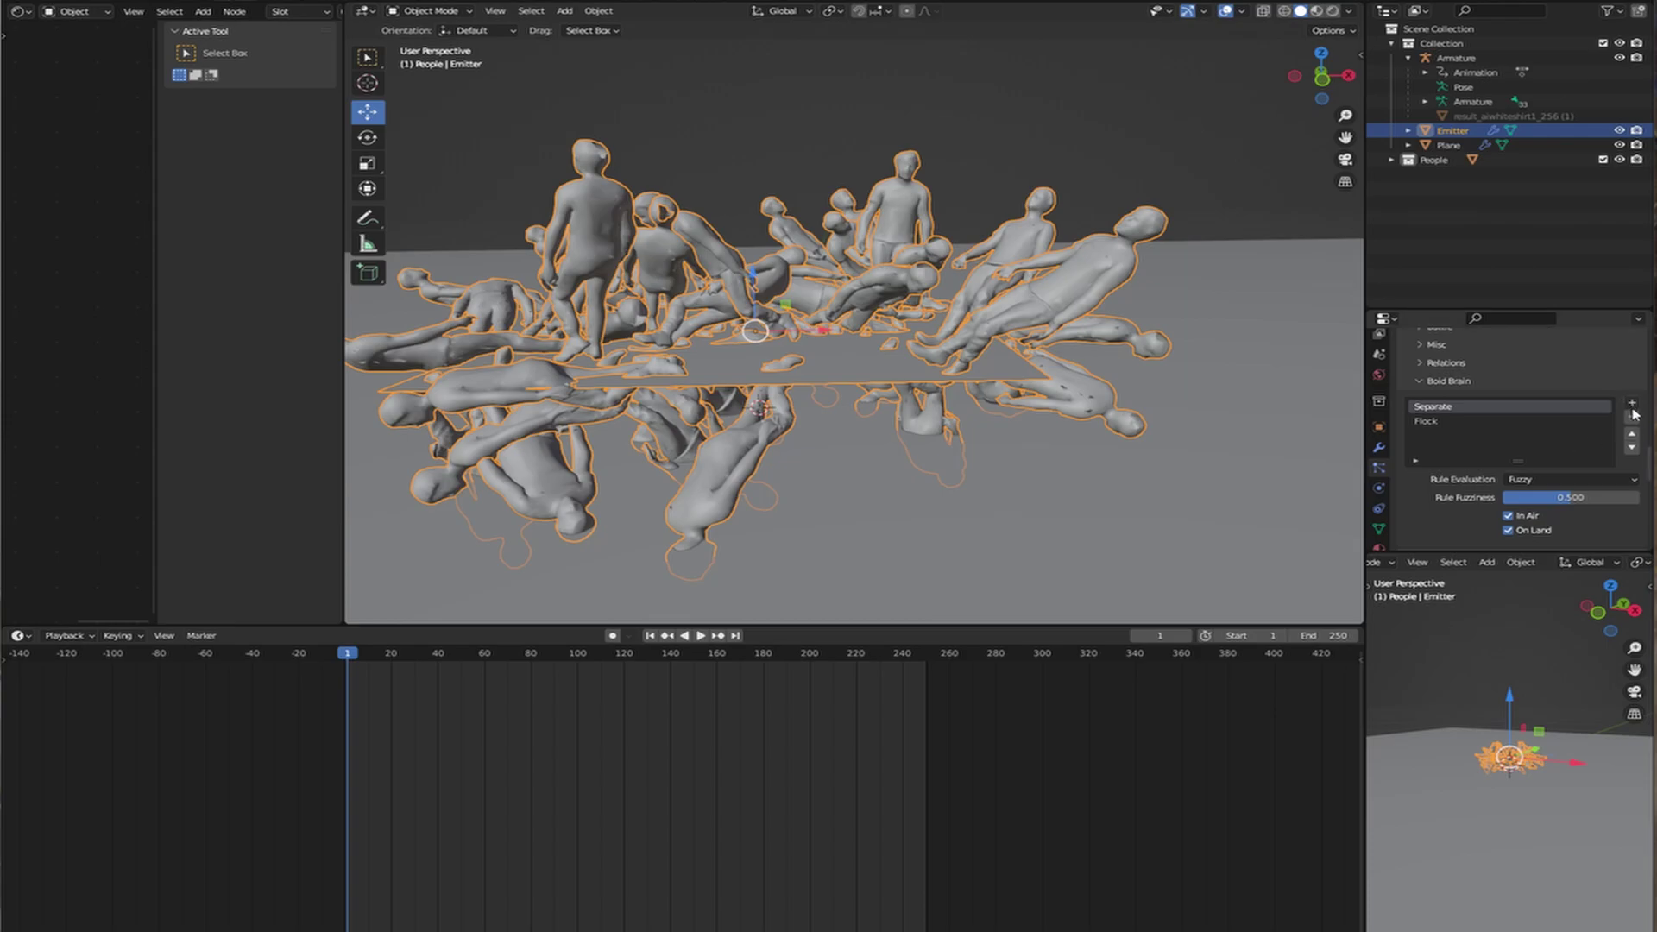
click(1631, 403)
click(1574, 505)
scroll(1011, 415, down, 5)
scroll(1001, 415, up, 1)
click(1447, 435)
click(1445, 423)
click(1430, 449)
click(1445, 424)
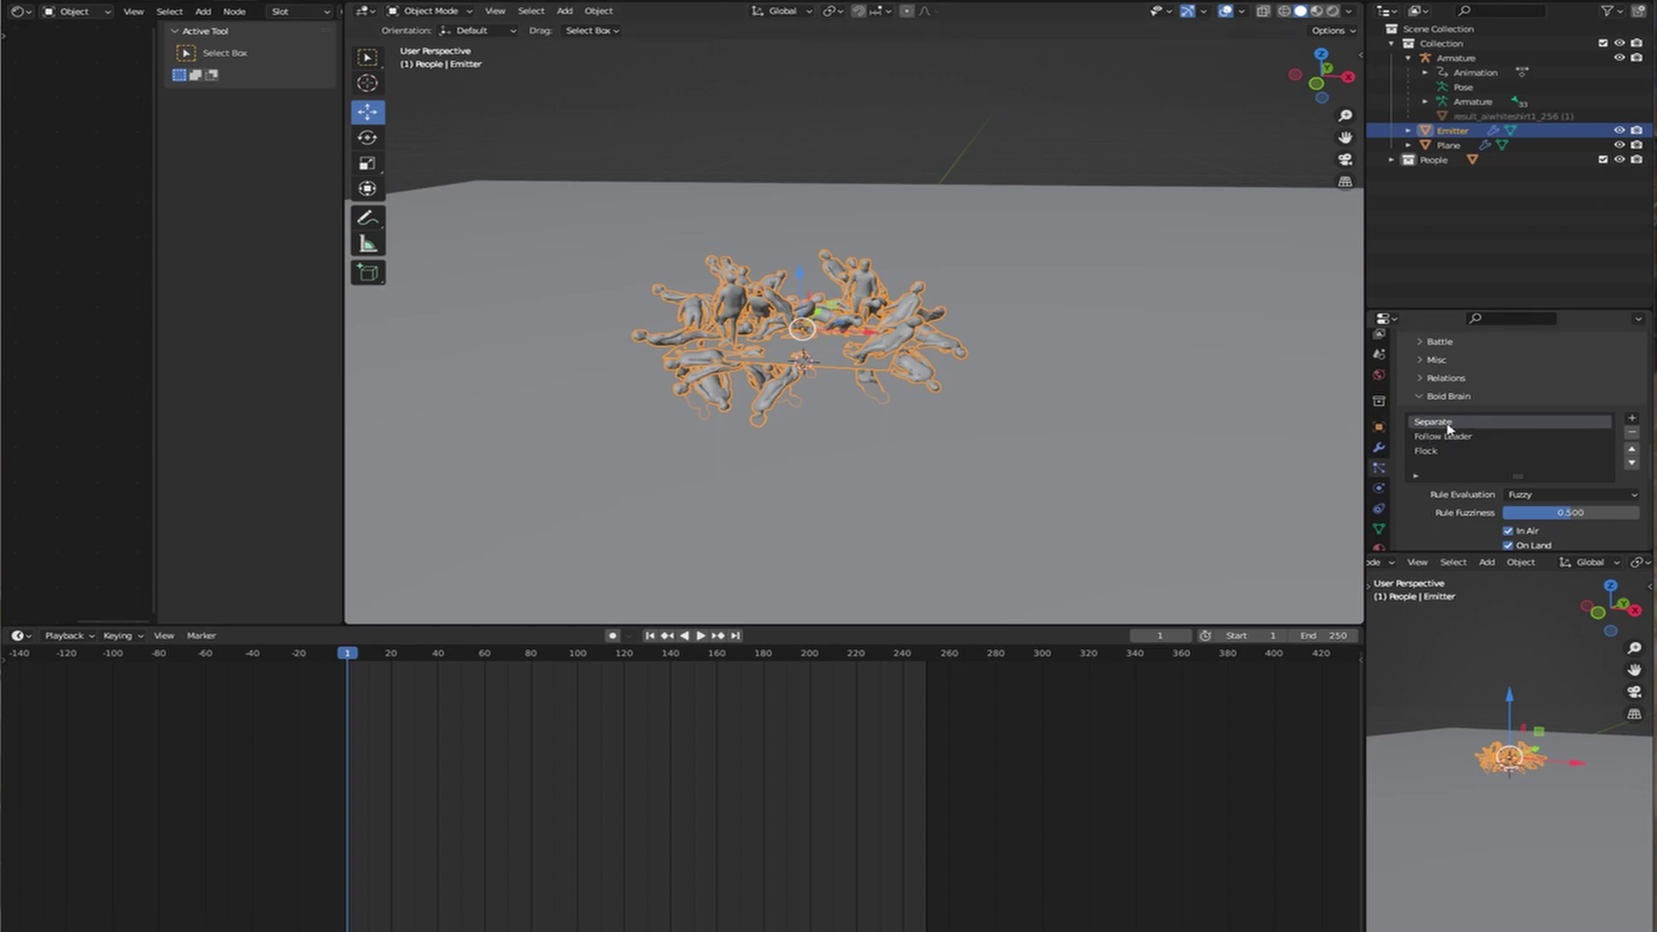
click(1470, 438)
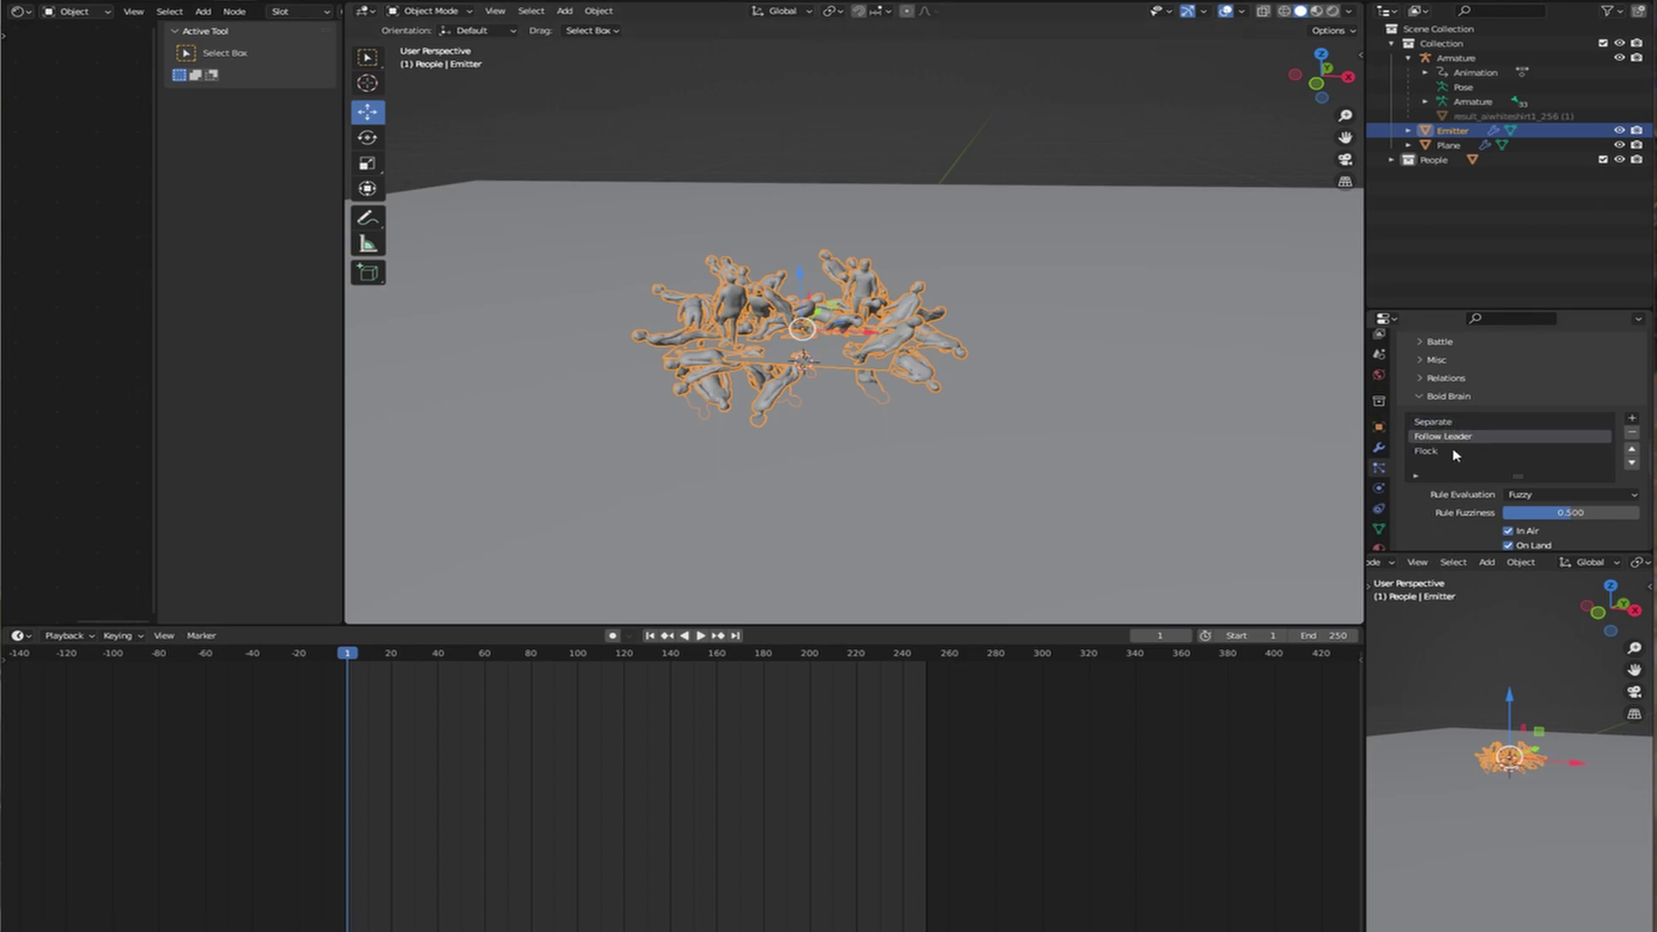
click(1449, 451)
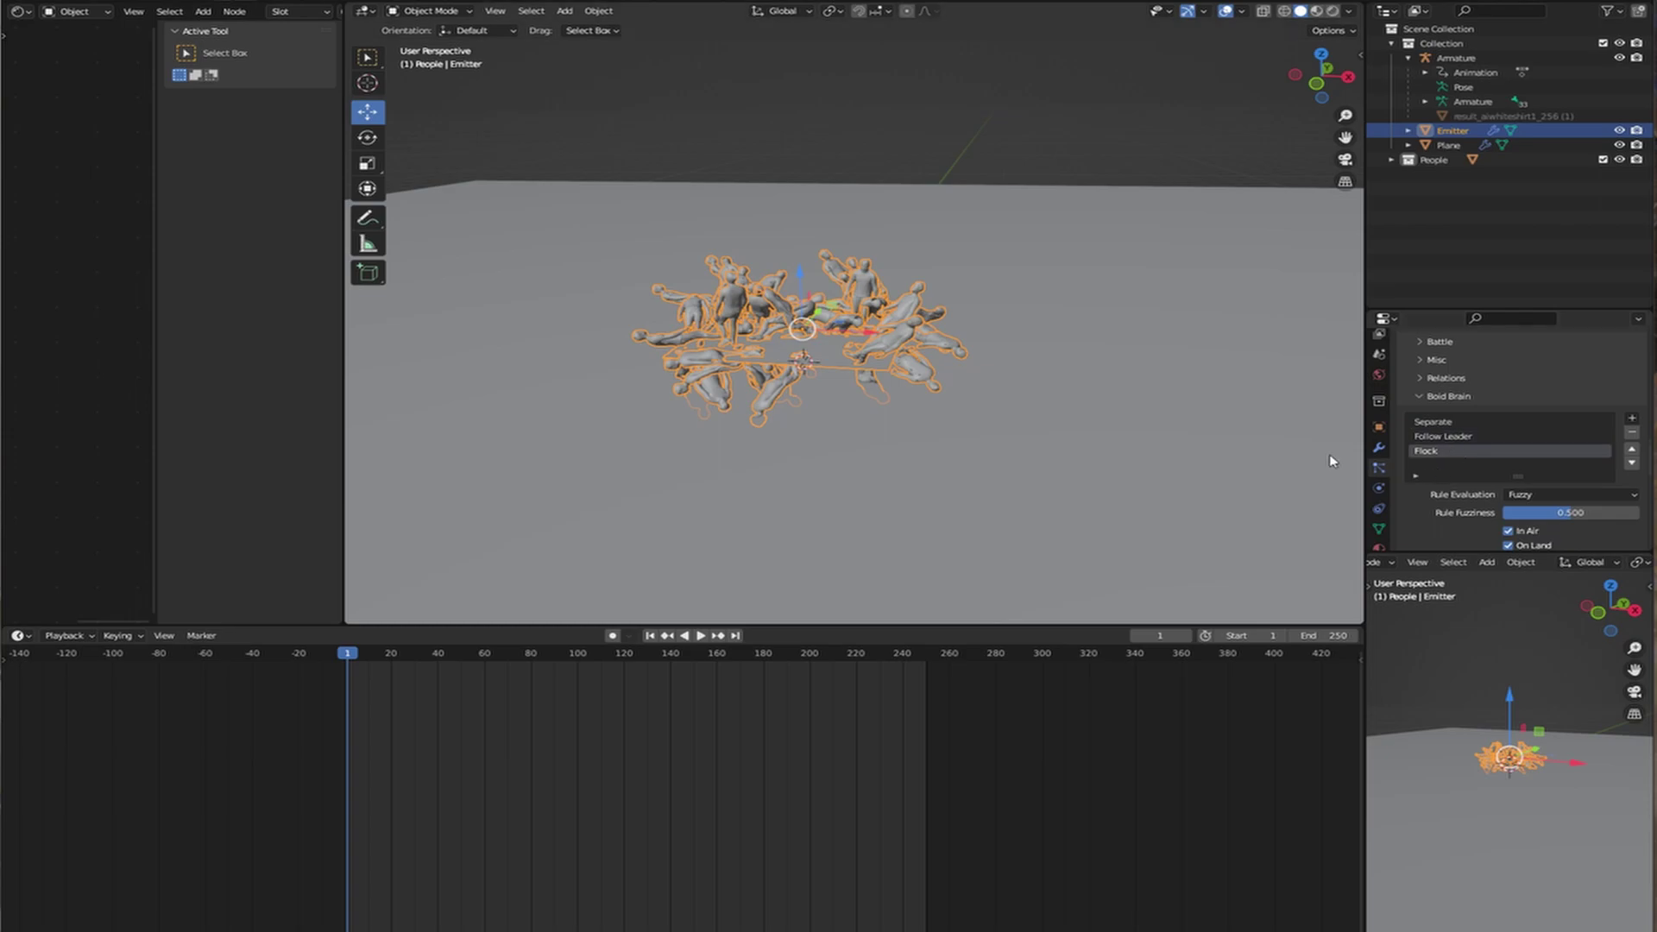
Make Collection the active collection and add a cube-shaped Empty to it.
click(1408, 43)
scroll(1027, 345, down, 5)
key(F3)
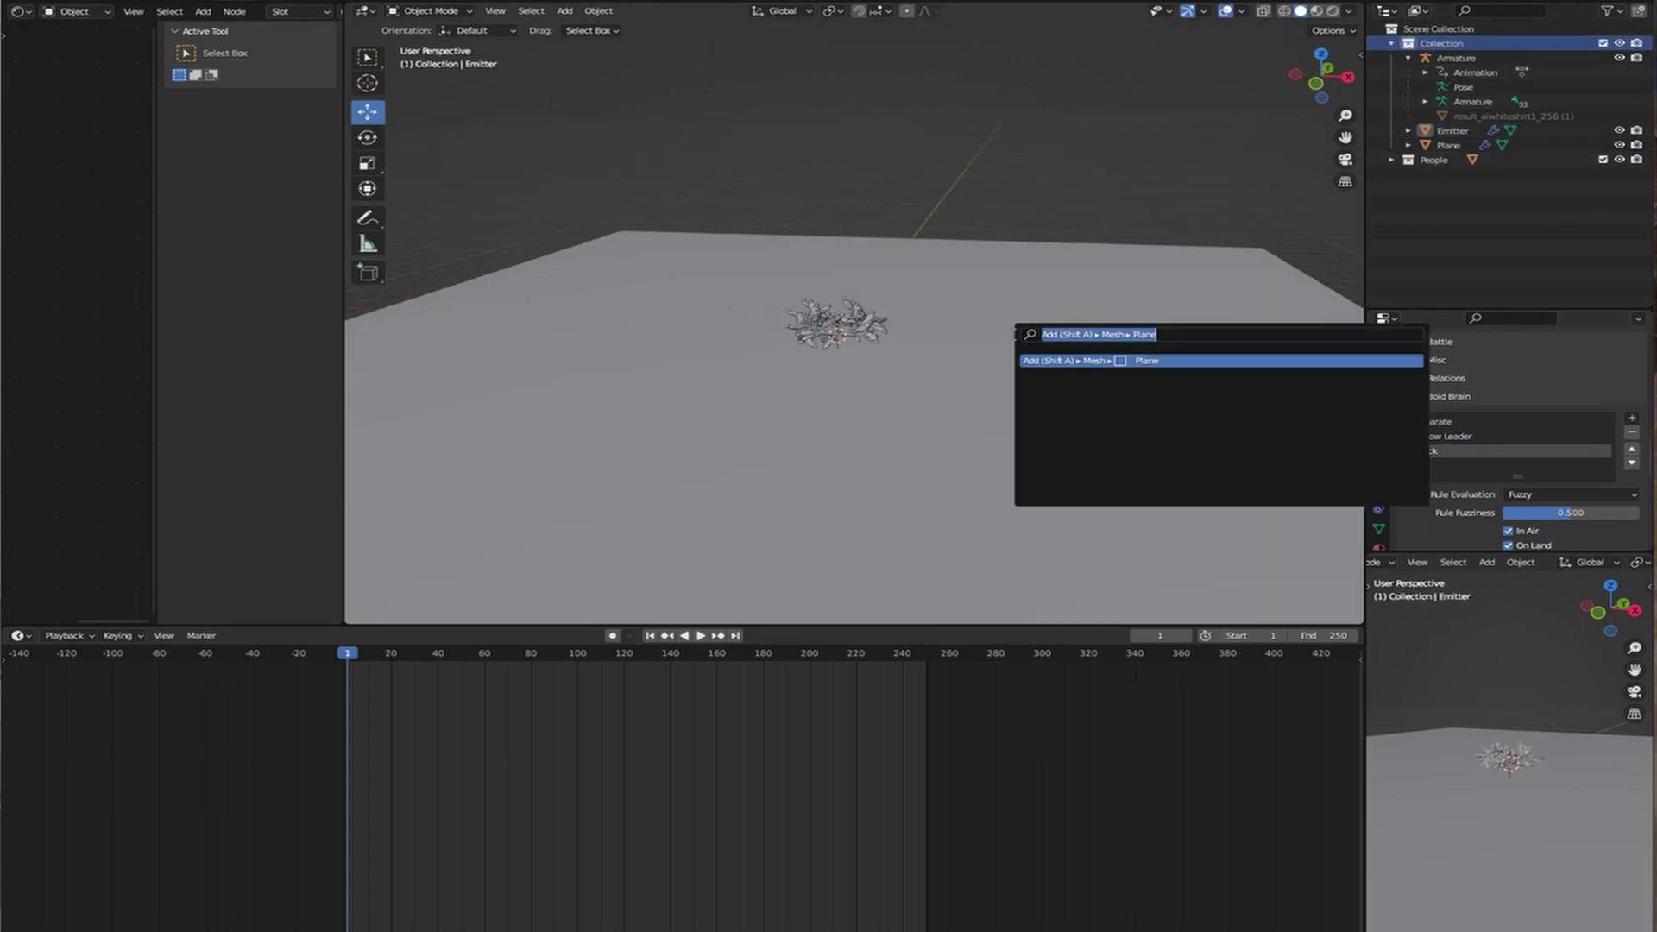
text(em)
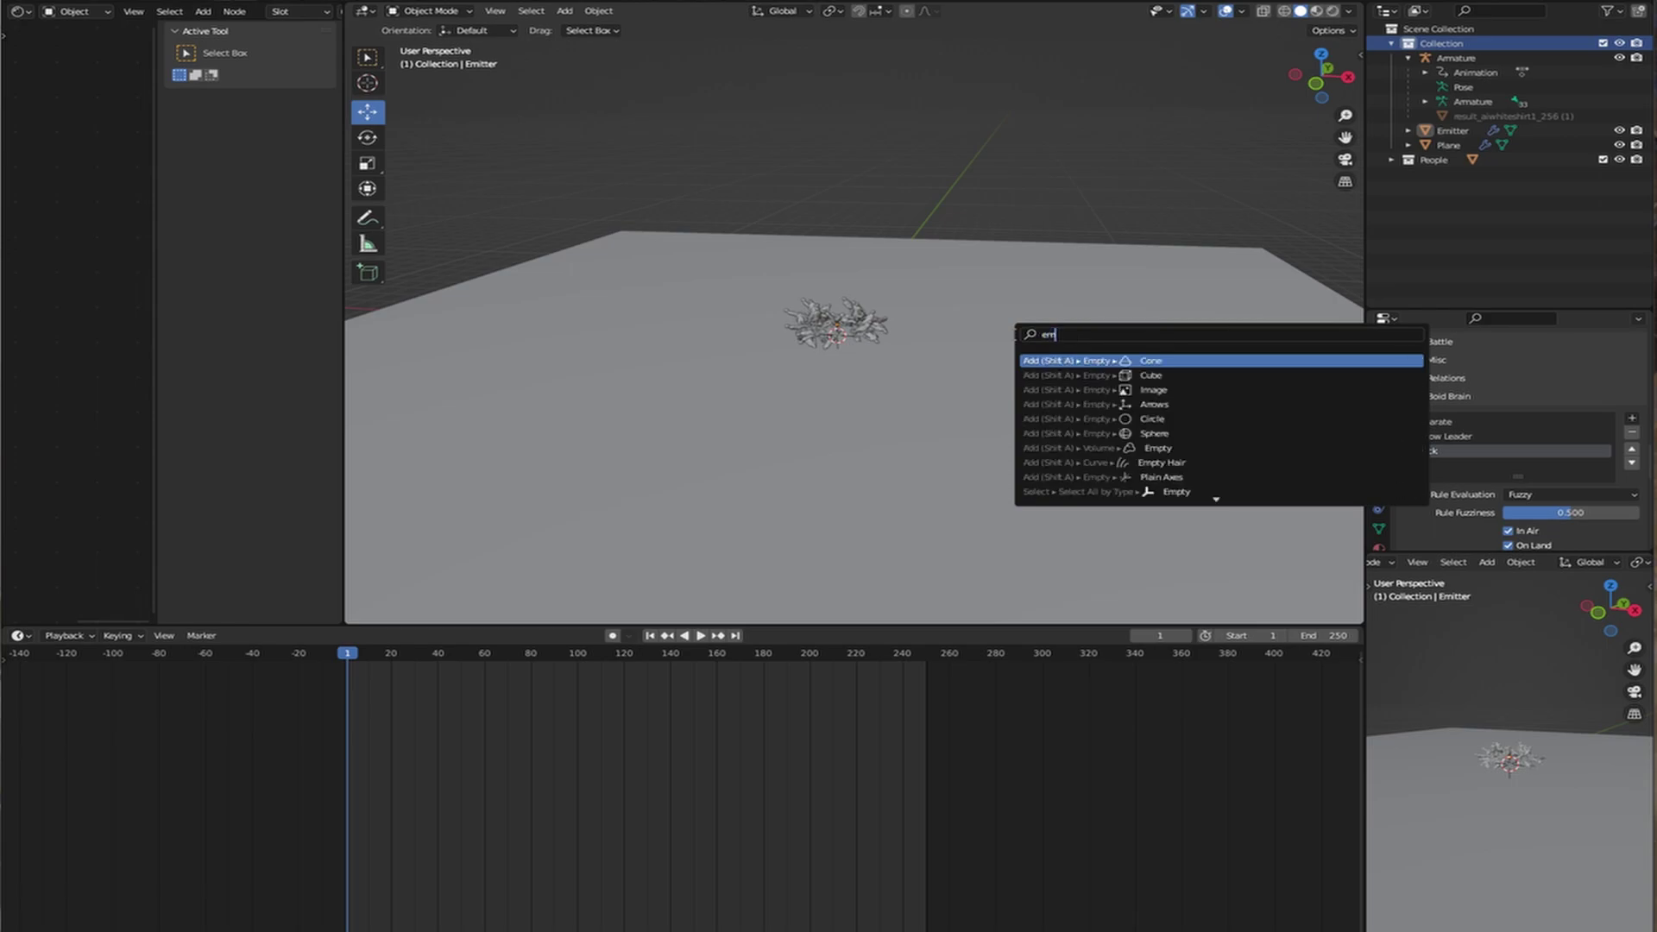
key(Down)
key(Return)
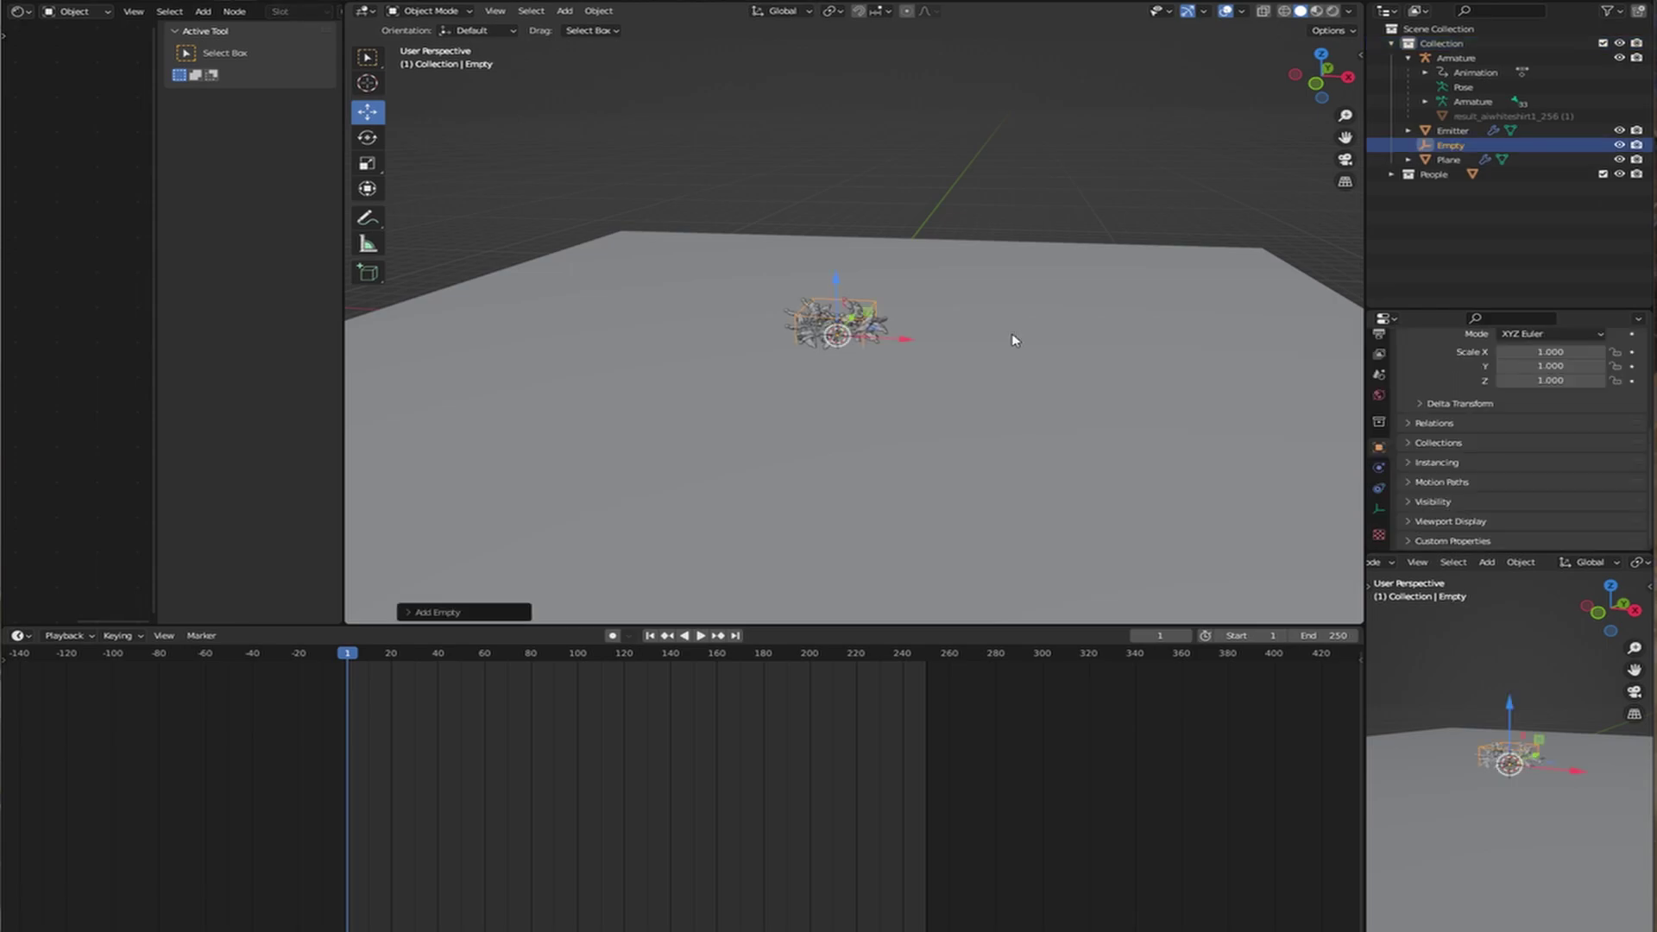
Raise the Empty along Z and move it away from the emitter, near the ground plane's far corner.
key(g)
key(z)
click(877, 283)
drag(873, 241, 627, 236)
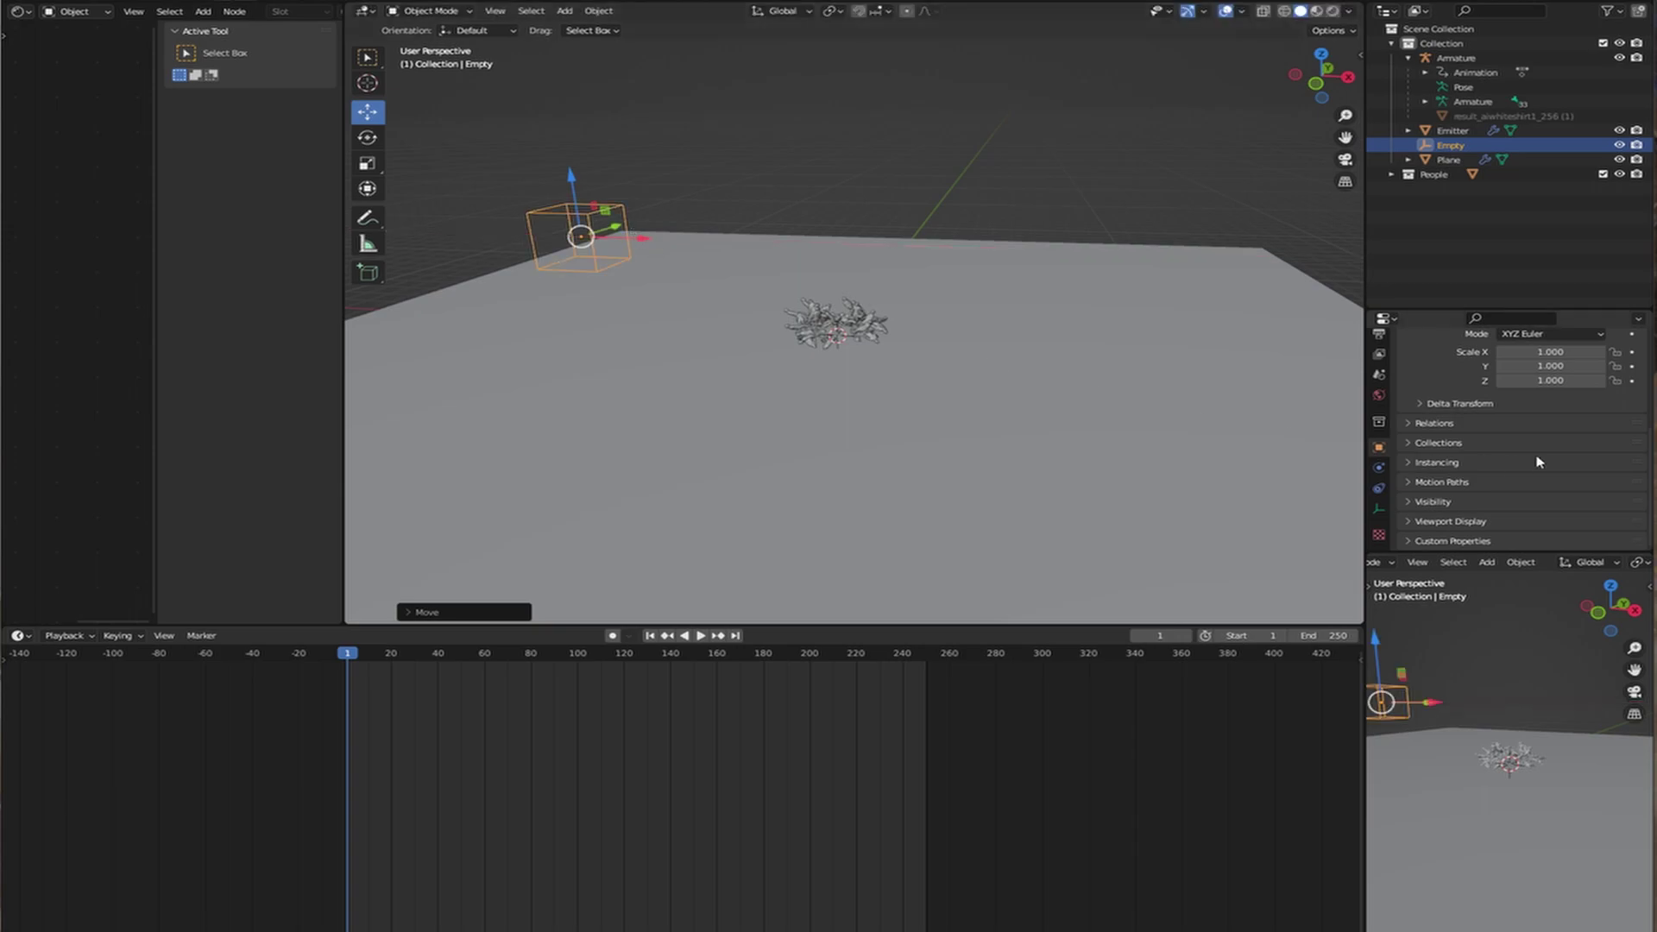
Assign the Empty as the target object of the Emitter's Follow Leader boid rule.
scroll(997, 371, up, 3)
click(882, 377)
scroll(898, 381, down, 3)
middle_drag(898, 381, 802, 354)
scroll(1553, 489, down, 10)
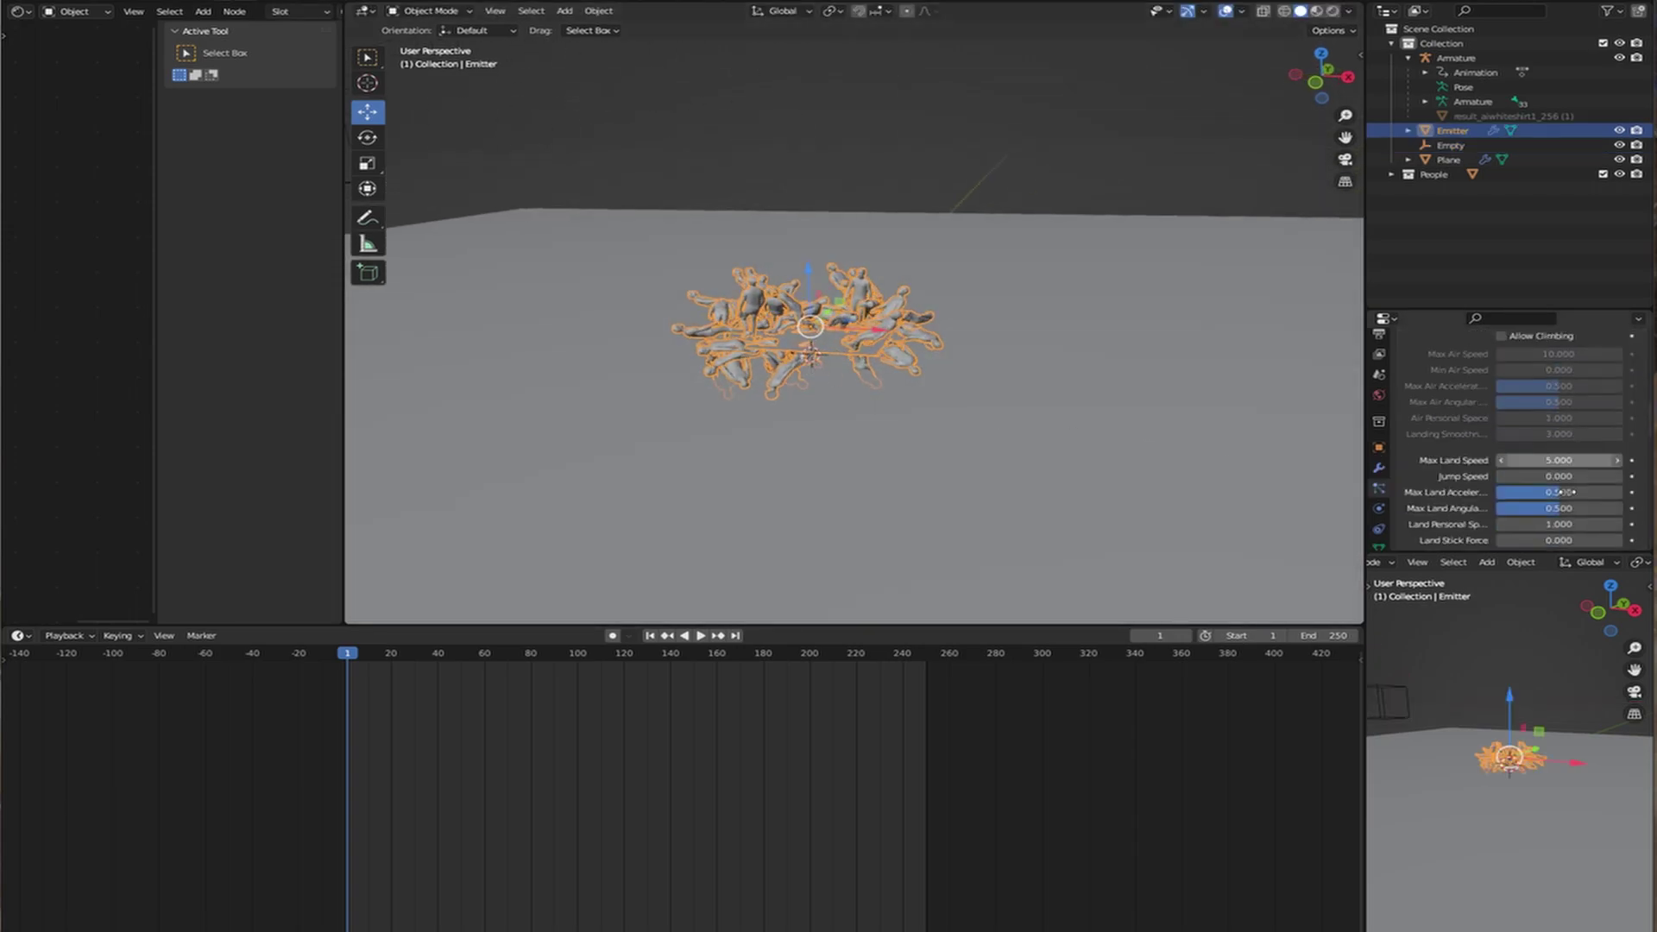
scroll(1488, 477, down, 3)
scroll(1501, 479, down, 3)
scroll(1518, 481, up, 1)
click(1452, 336)
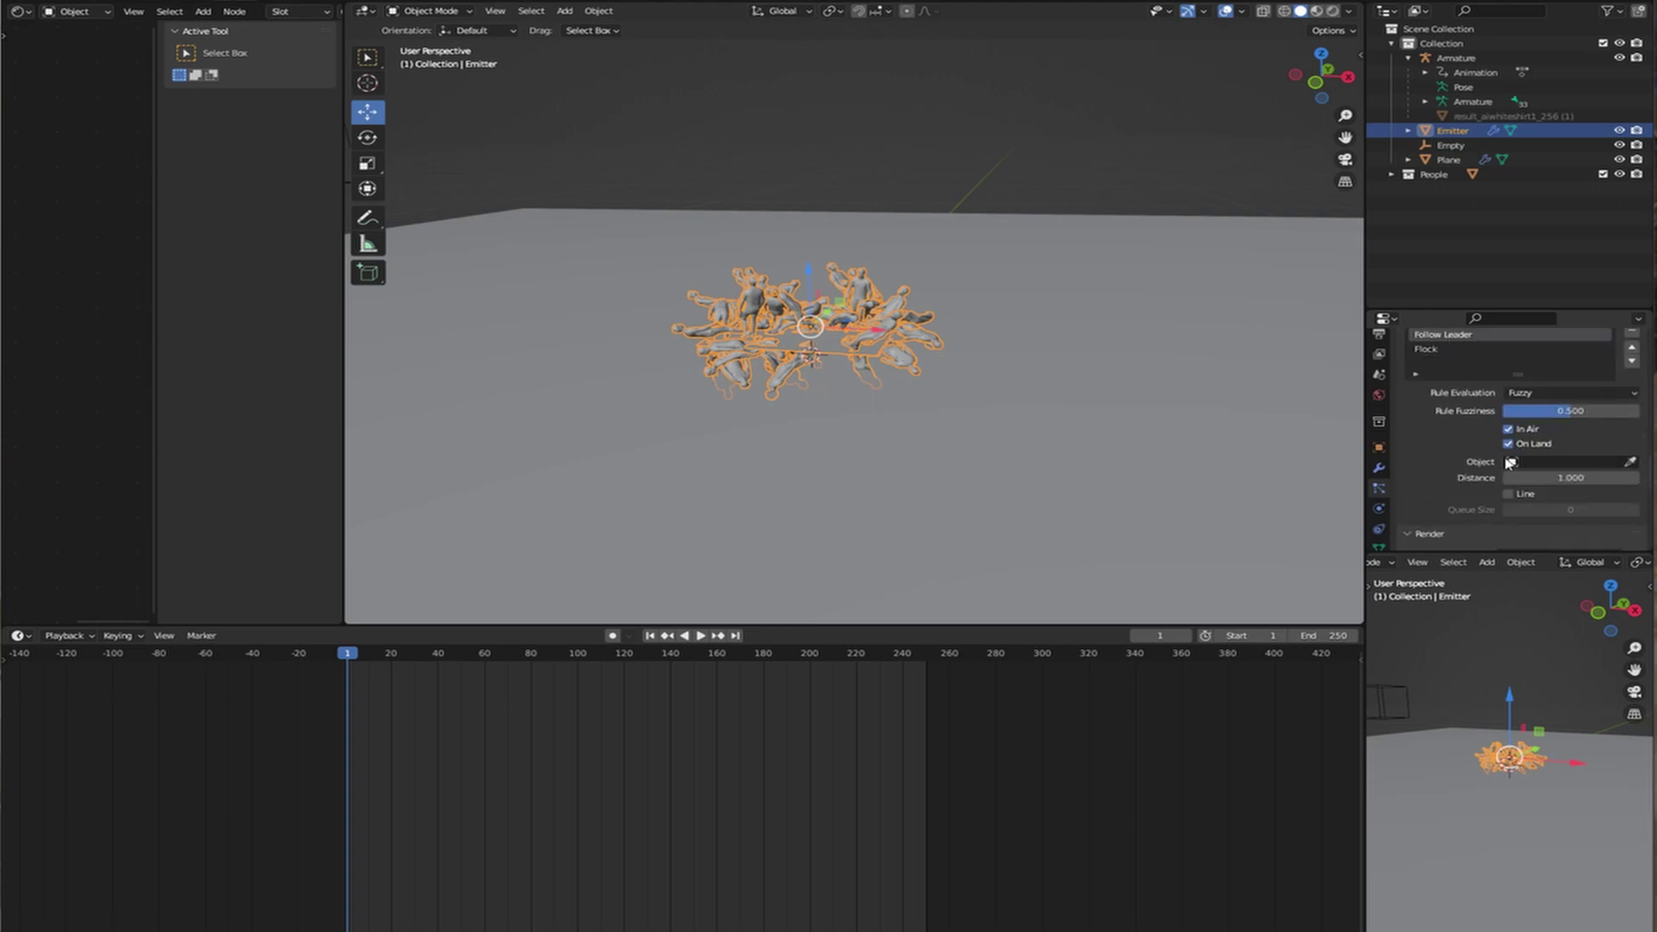
scroll(1472, 406, up, 3)
scroll(1584, 484, down, 3)
scroll(947, 318, down, 3)
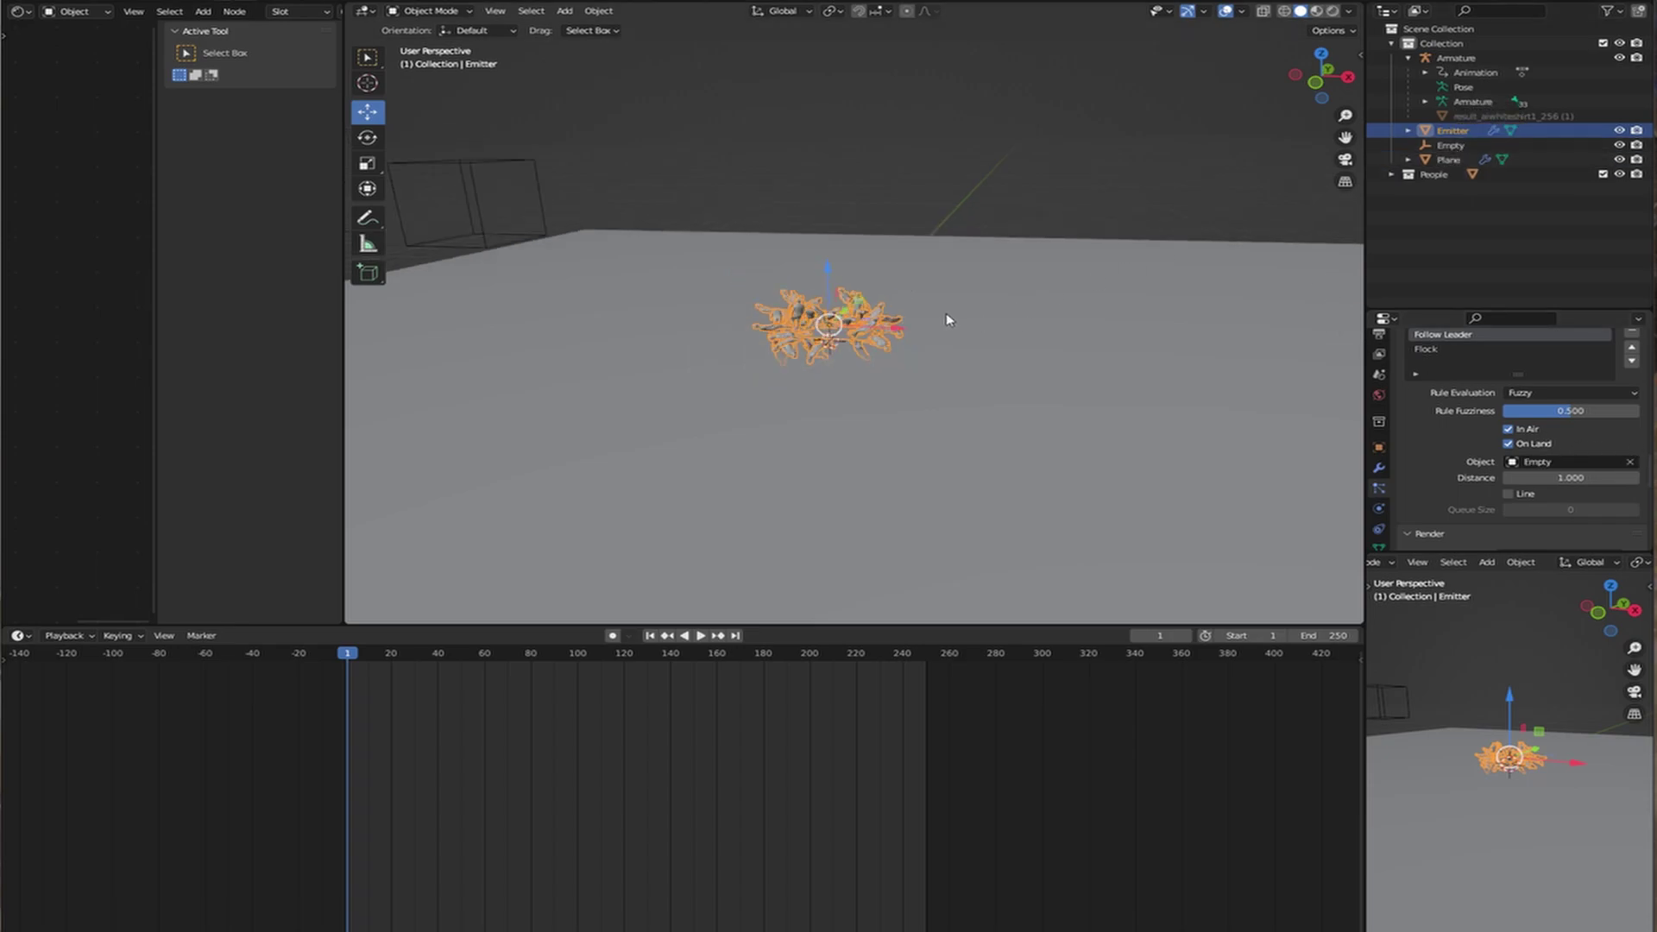
Select the Empty and play the simulation, watching how the crowd moves in relation to it.
middle_drag(946, 318, 930, 328)
click(1451, 145)
scroll(961, 369, up, 3)
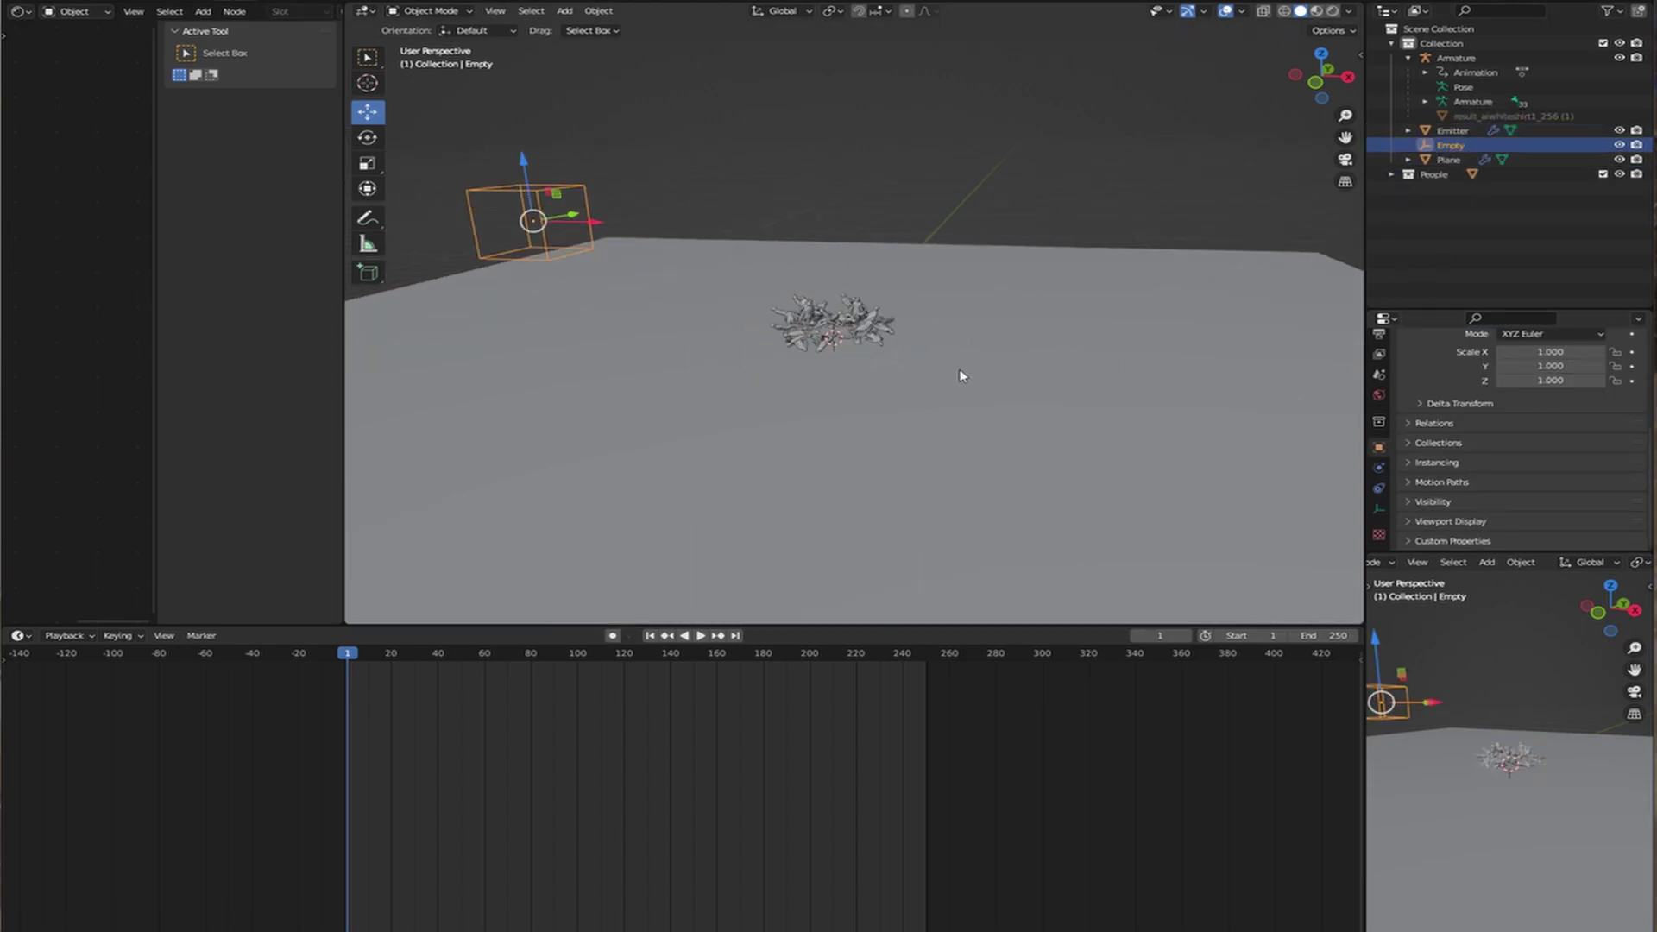
click(700, 636)
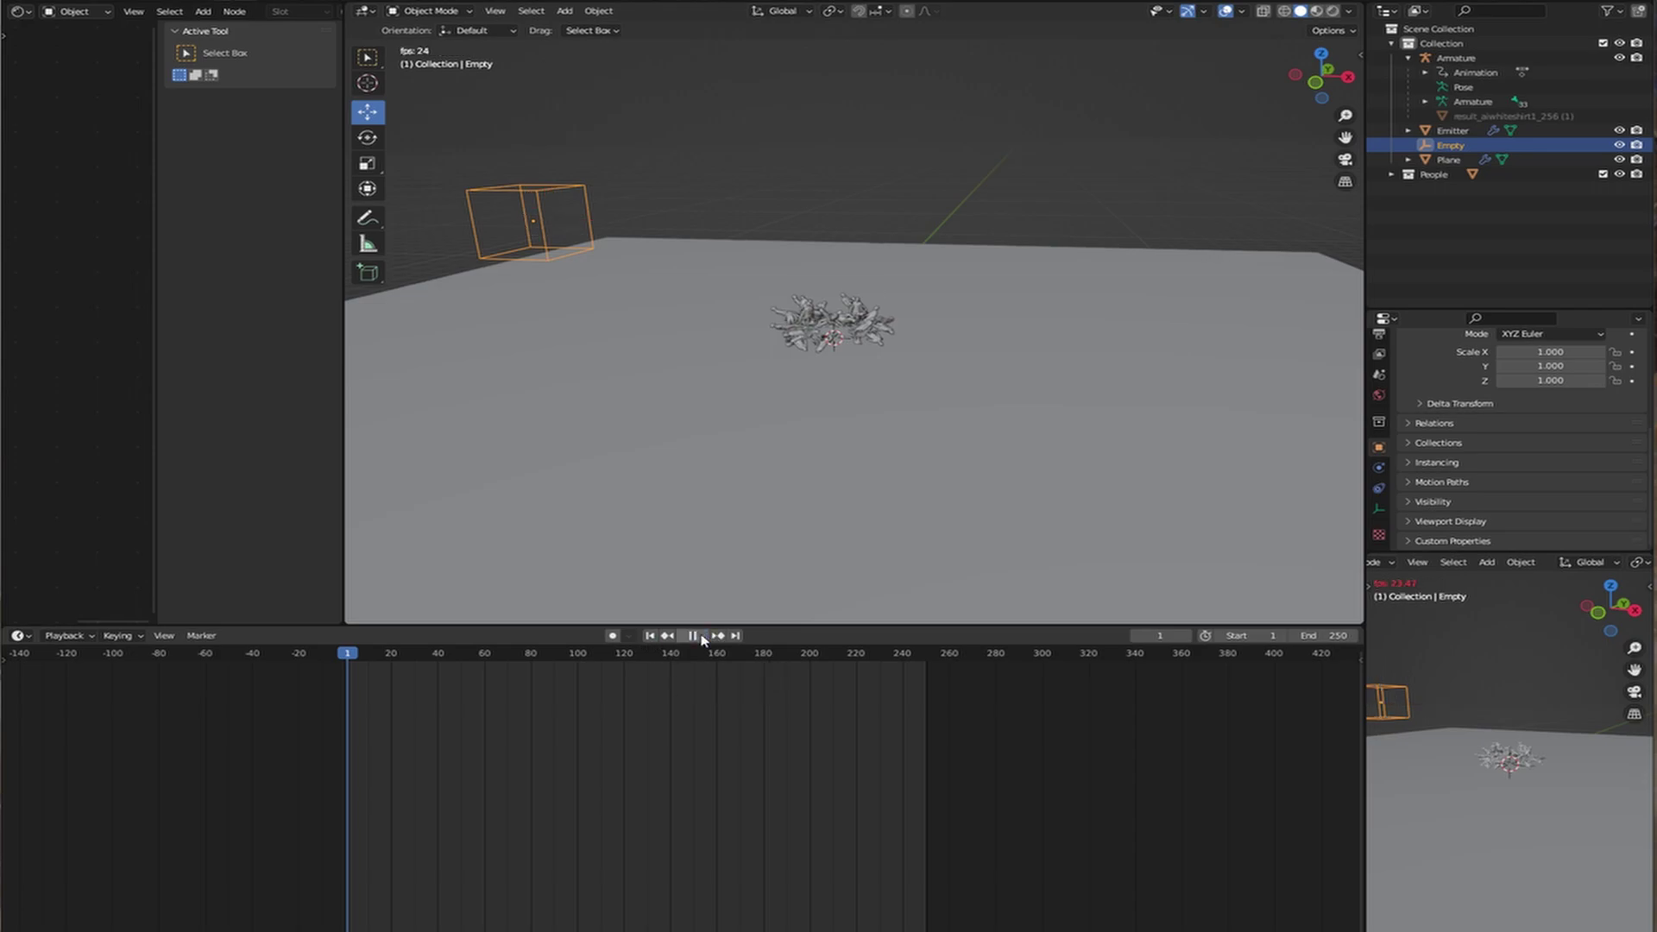
middle_drag(712, 336, 753, 370)
scroll(934, 341, up, 4)
Move the Empty during playback to about X -3.13 m, Y -3.88 m, Z 3.50 m, and return to frame 1.
click(1113, 227)
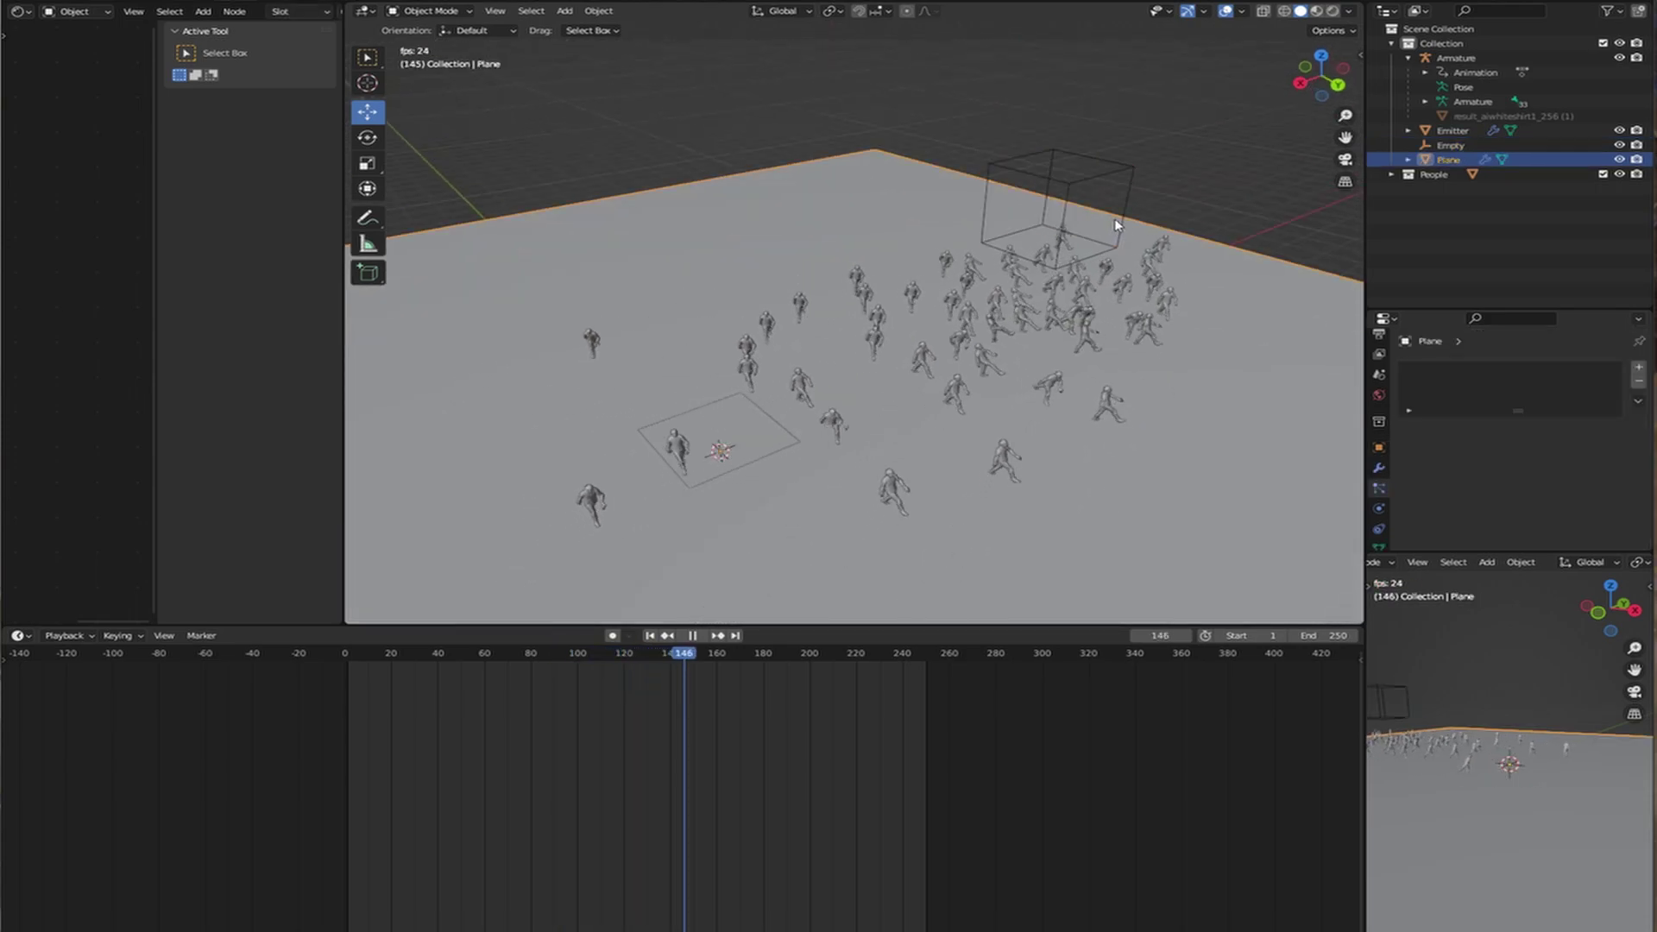
click(1125, 222)
key(g)
click(816, 213)
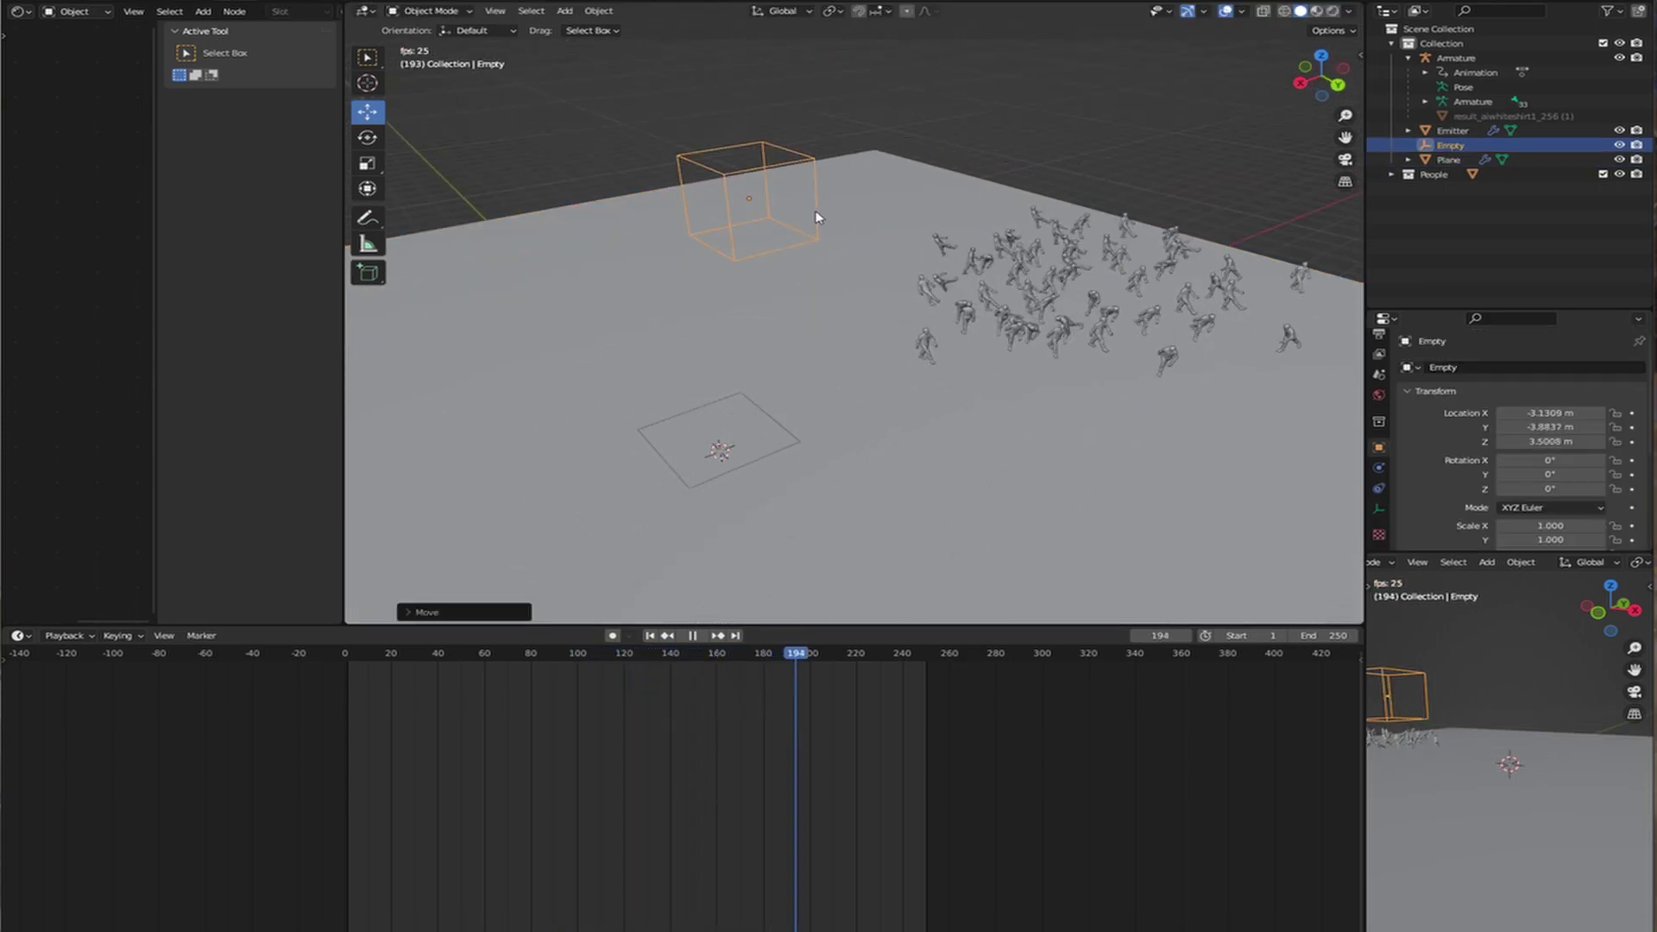
scroll(908, 307, up, 1)
middle_drag(899, 308, 851, 288)
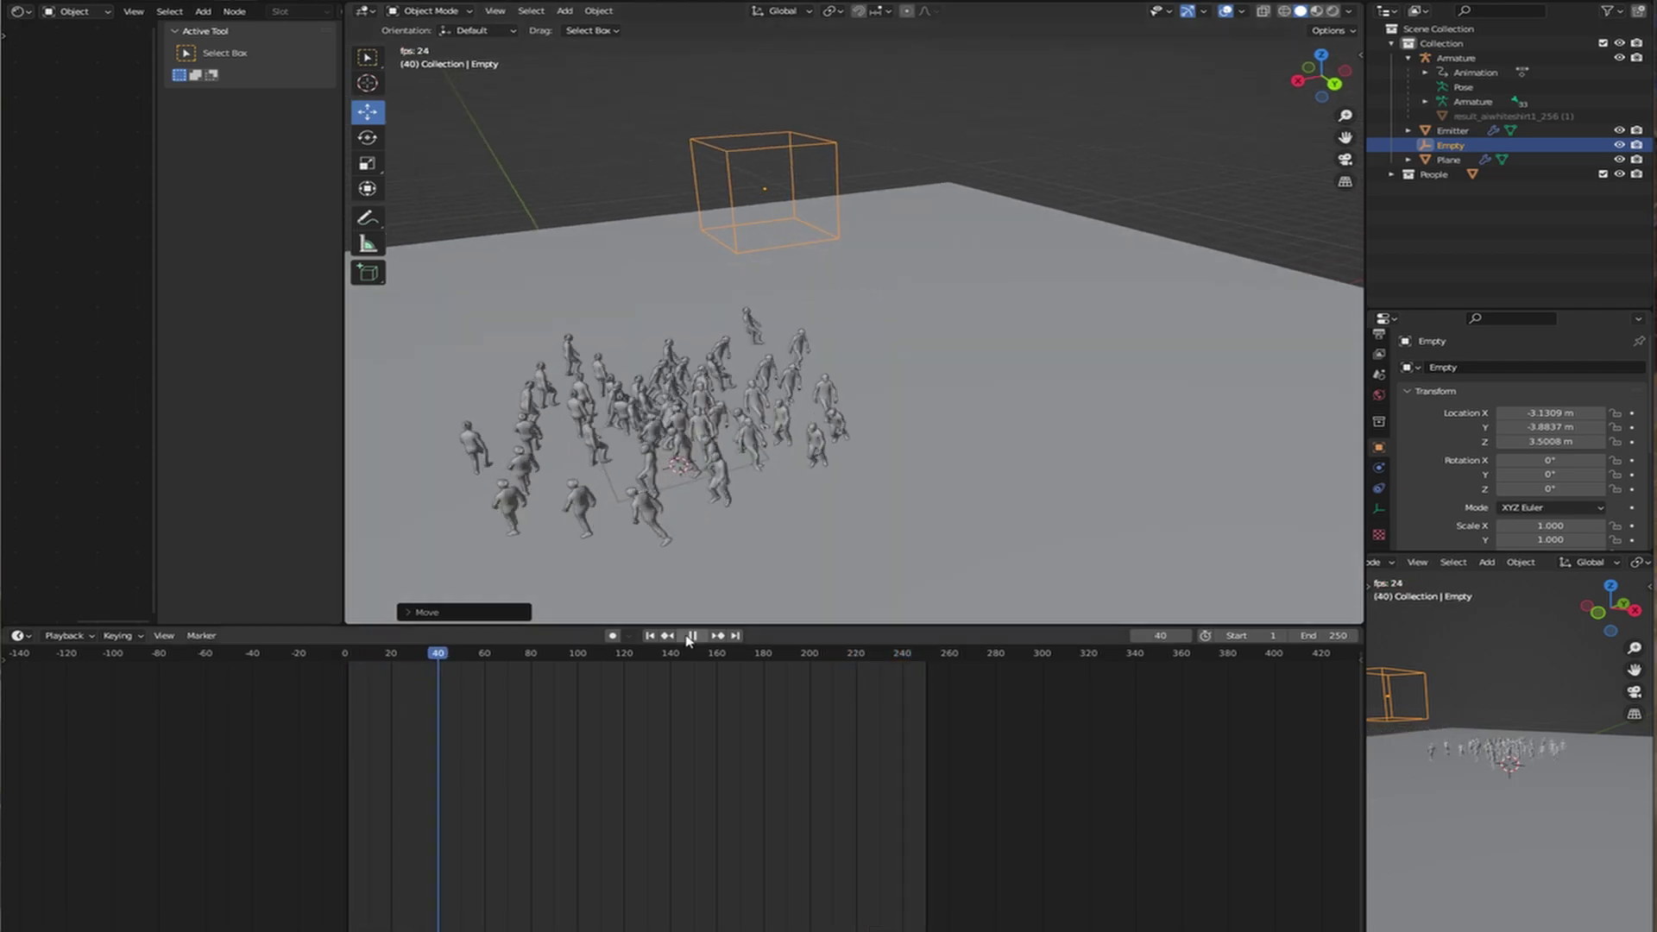
click(692, 636)
click(650, 635)
Set the Emitter's boid Max Land Speed to 2.000 and Max Land Acceleration to 0.250.
middle_drag(751, 475, 934, 471)
click(822, 471)
scroll(1460, 472, down, 1)
scroll(1460, 472, down, 15)
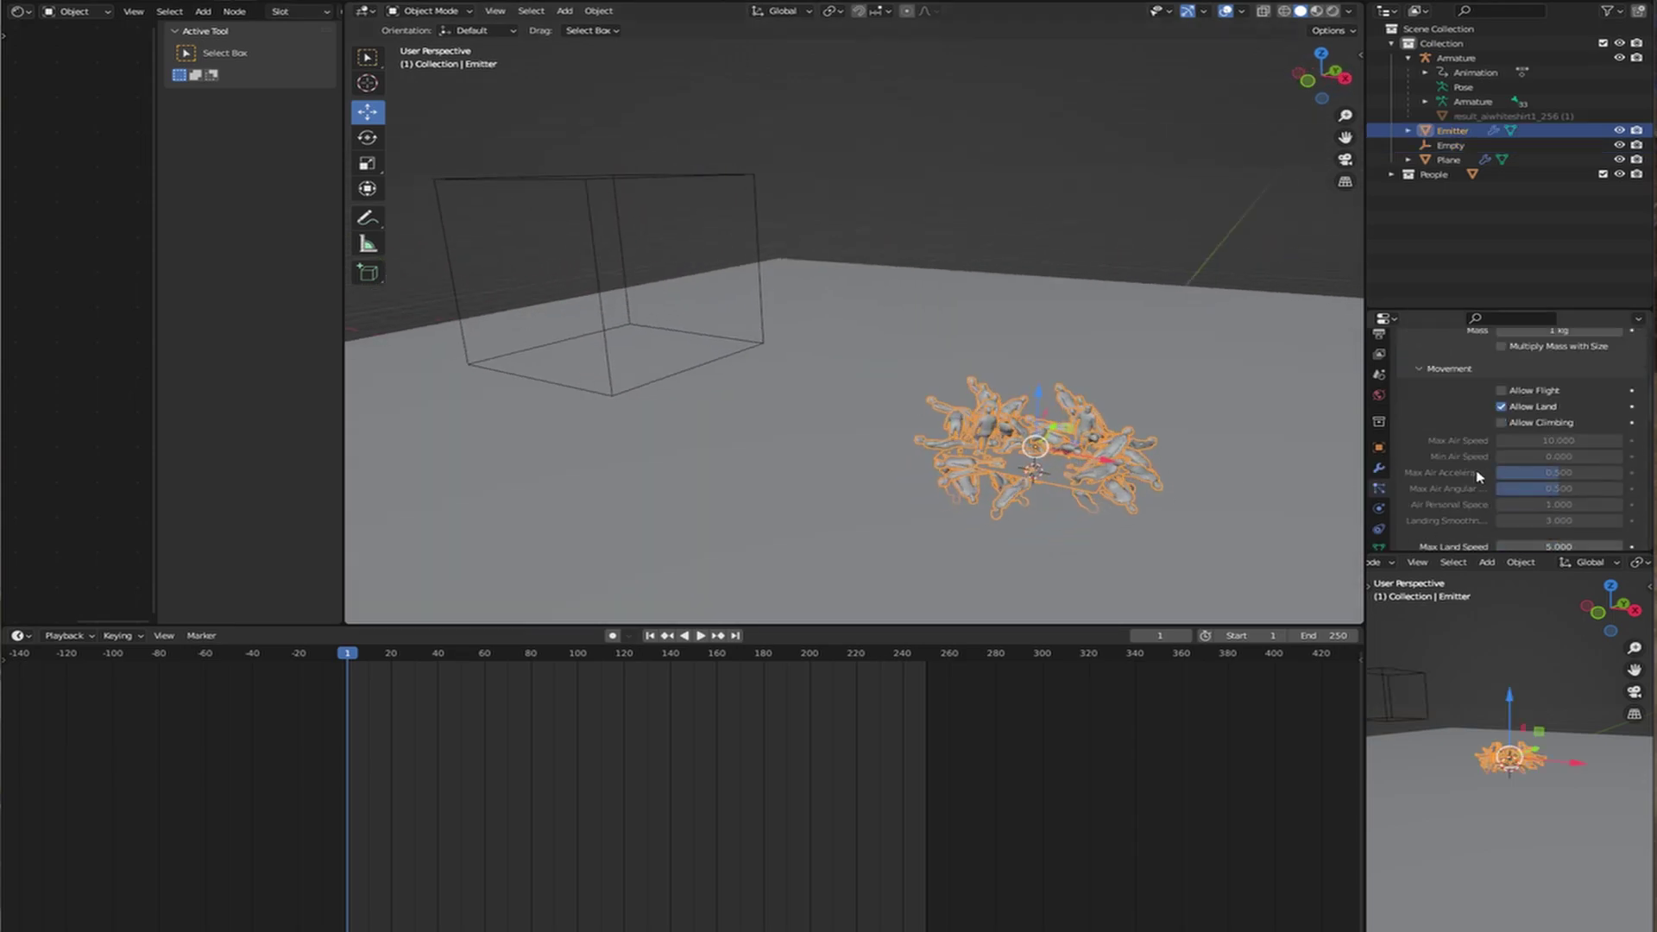
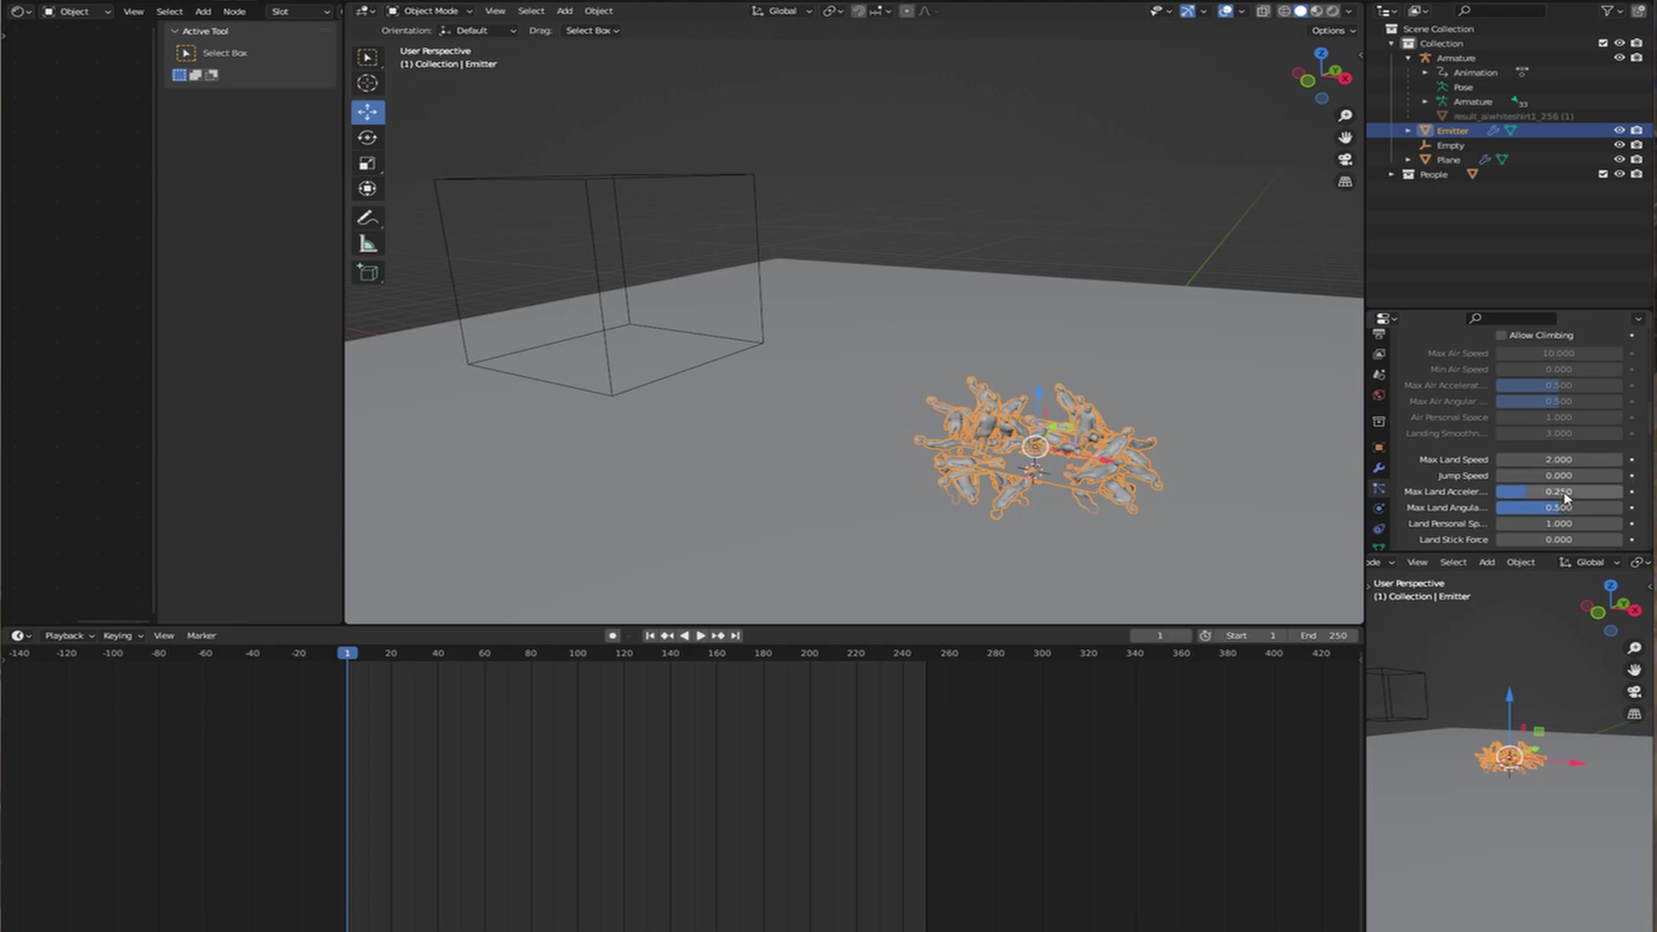
scroll(1453, 467, down, 8)
Play the slowed crowd simulation, examine the walking people from several distances, and stop playback.
click(702, 636)
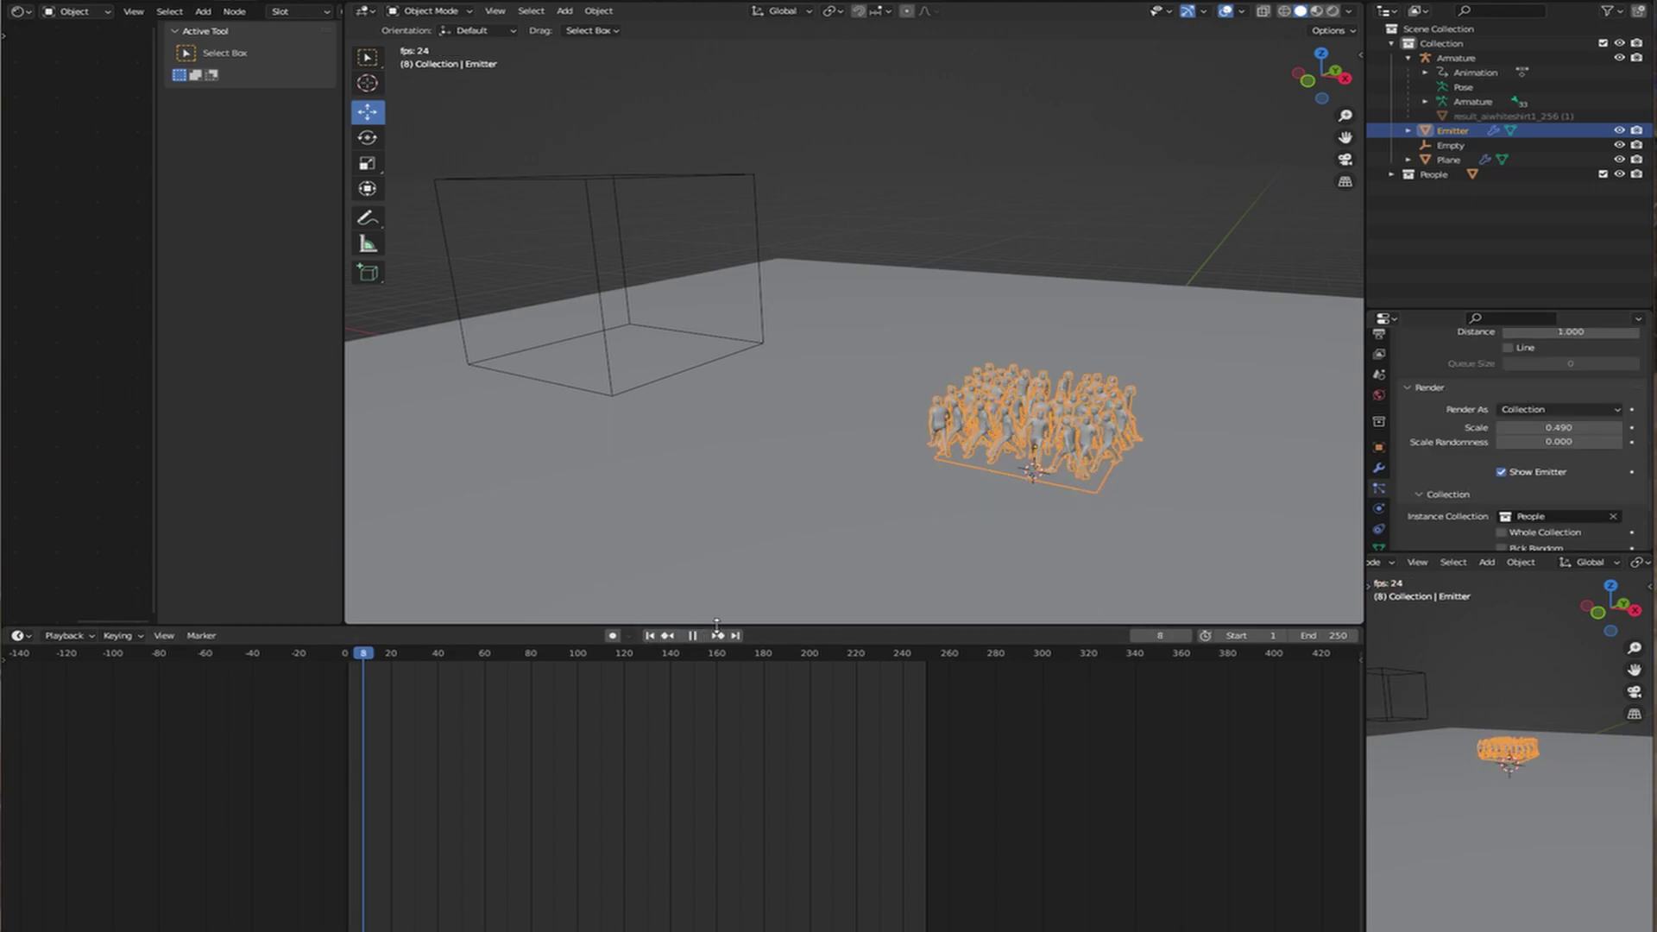
scroll(958, 470, up, 3)
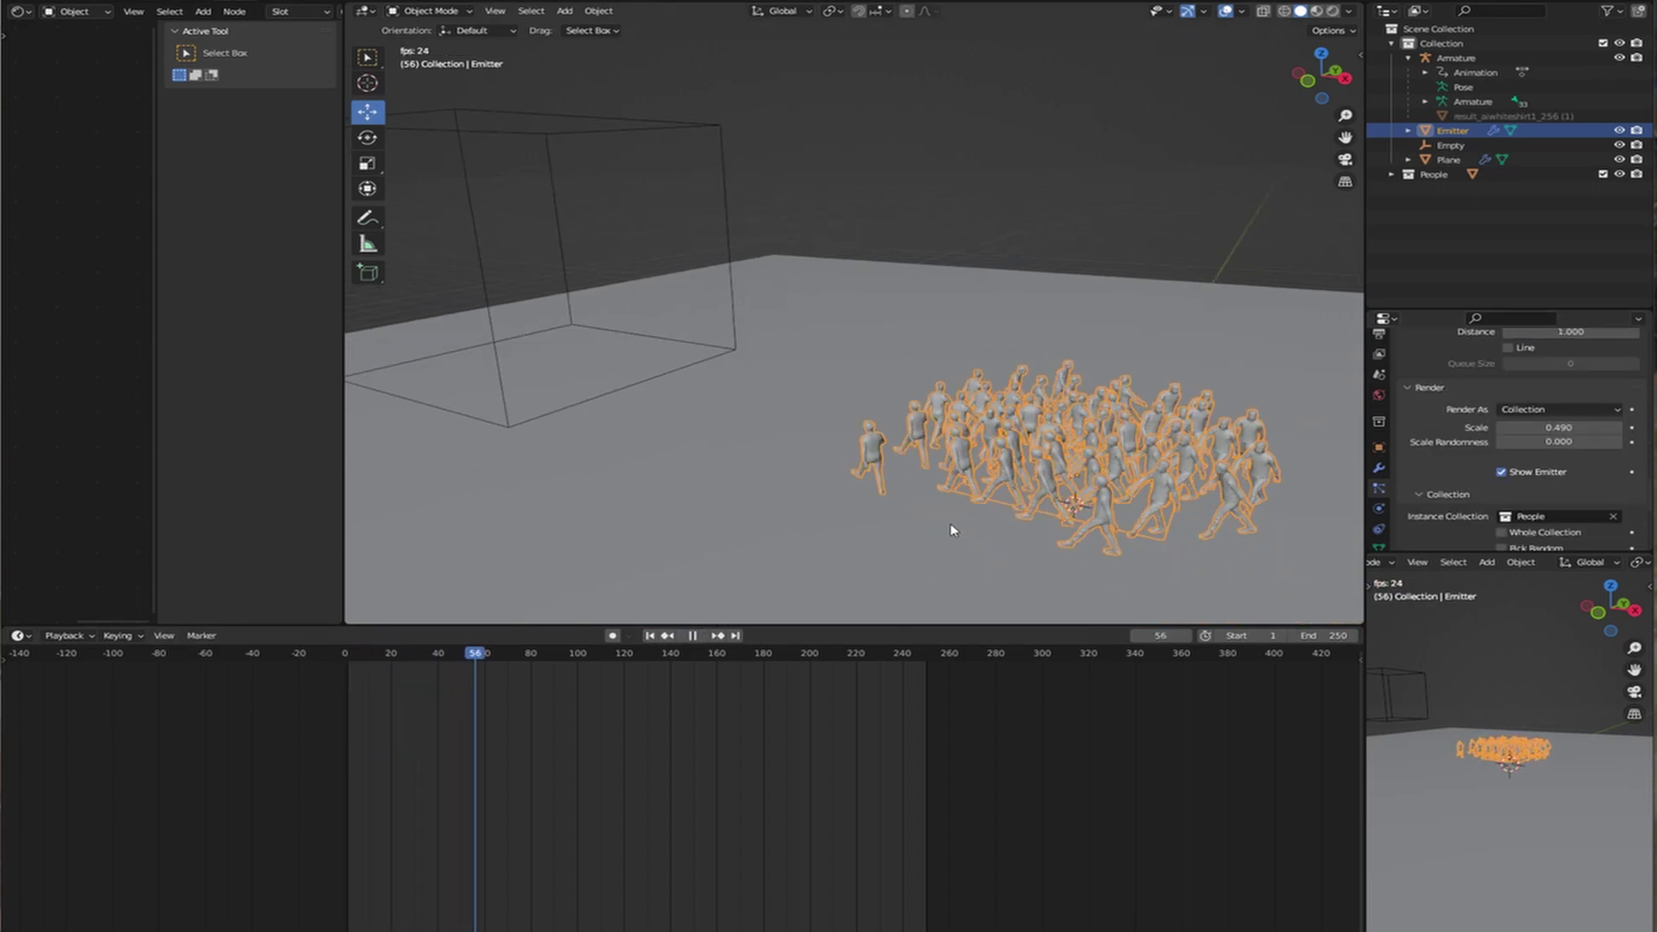
scroll(819, 518, up, 2)
scroll(819, 519, down, 4)
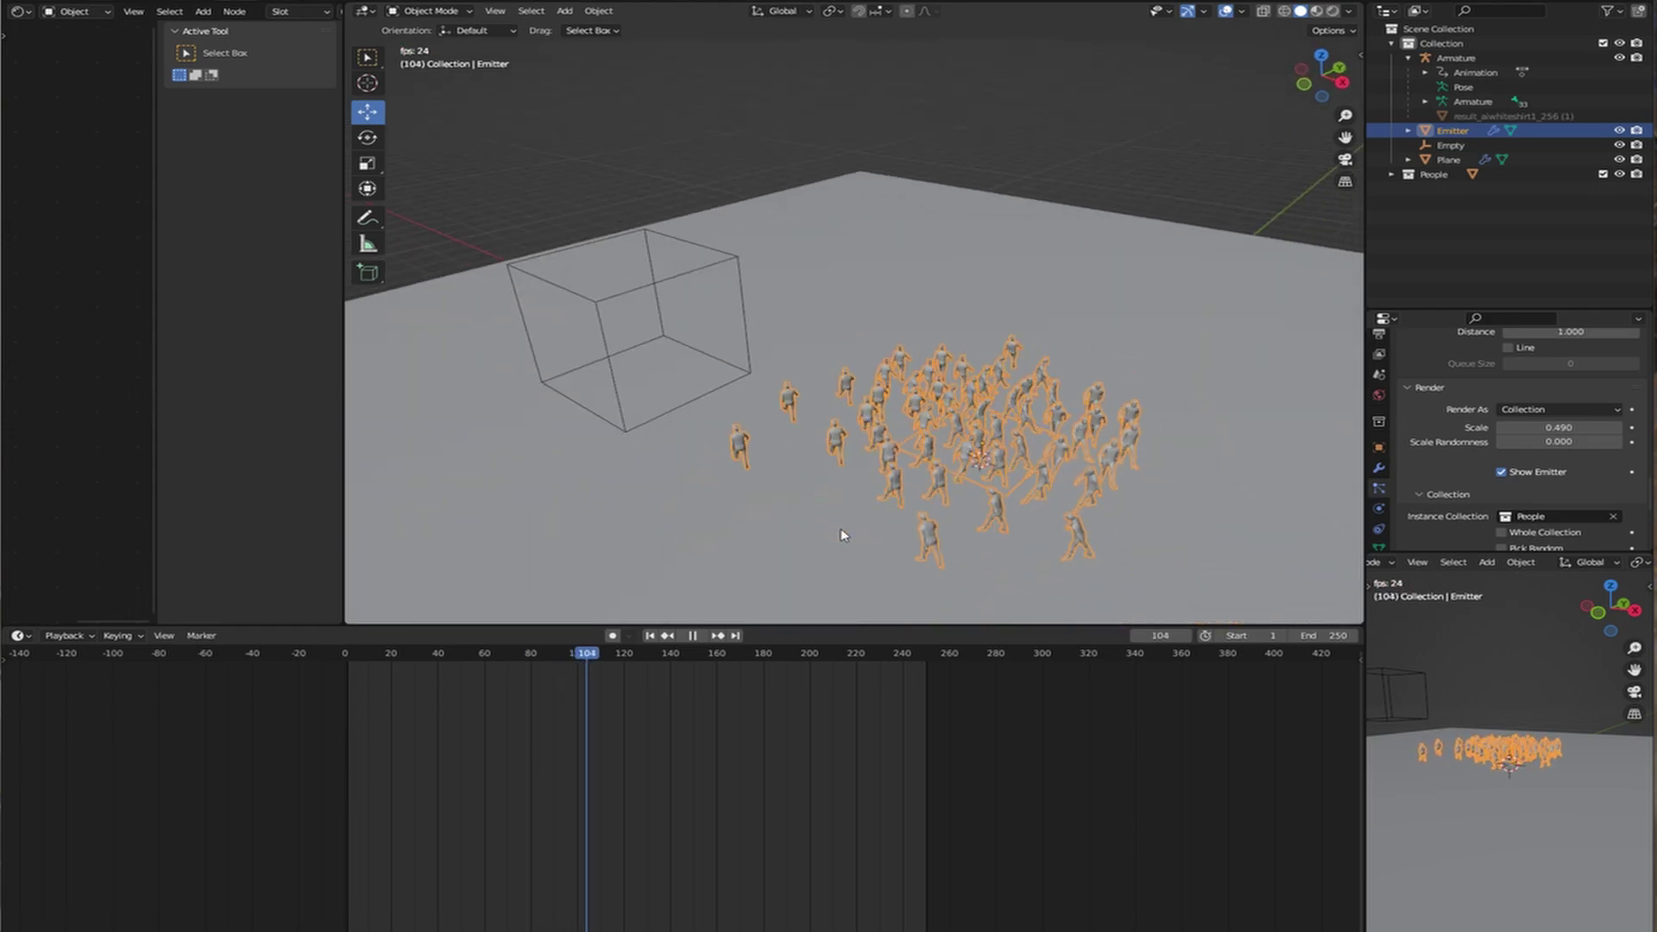
key(space)
Apply the rotation of the original walking character's armature and the object transform of its body mesh.
scroll(744, 527, down, 6)
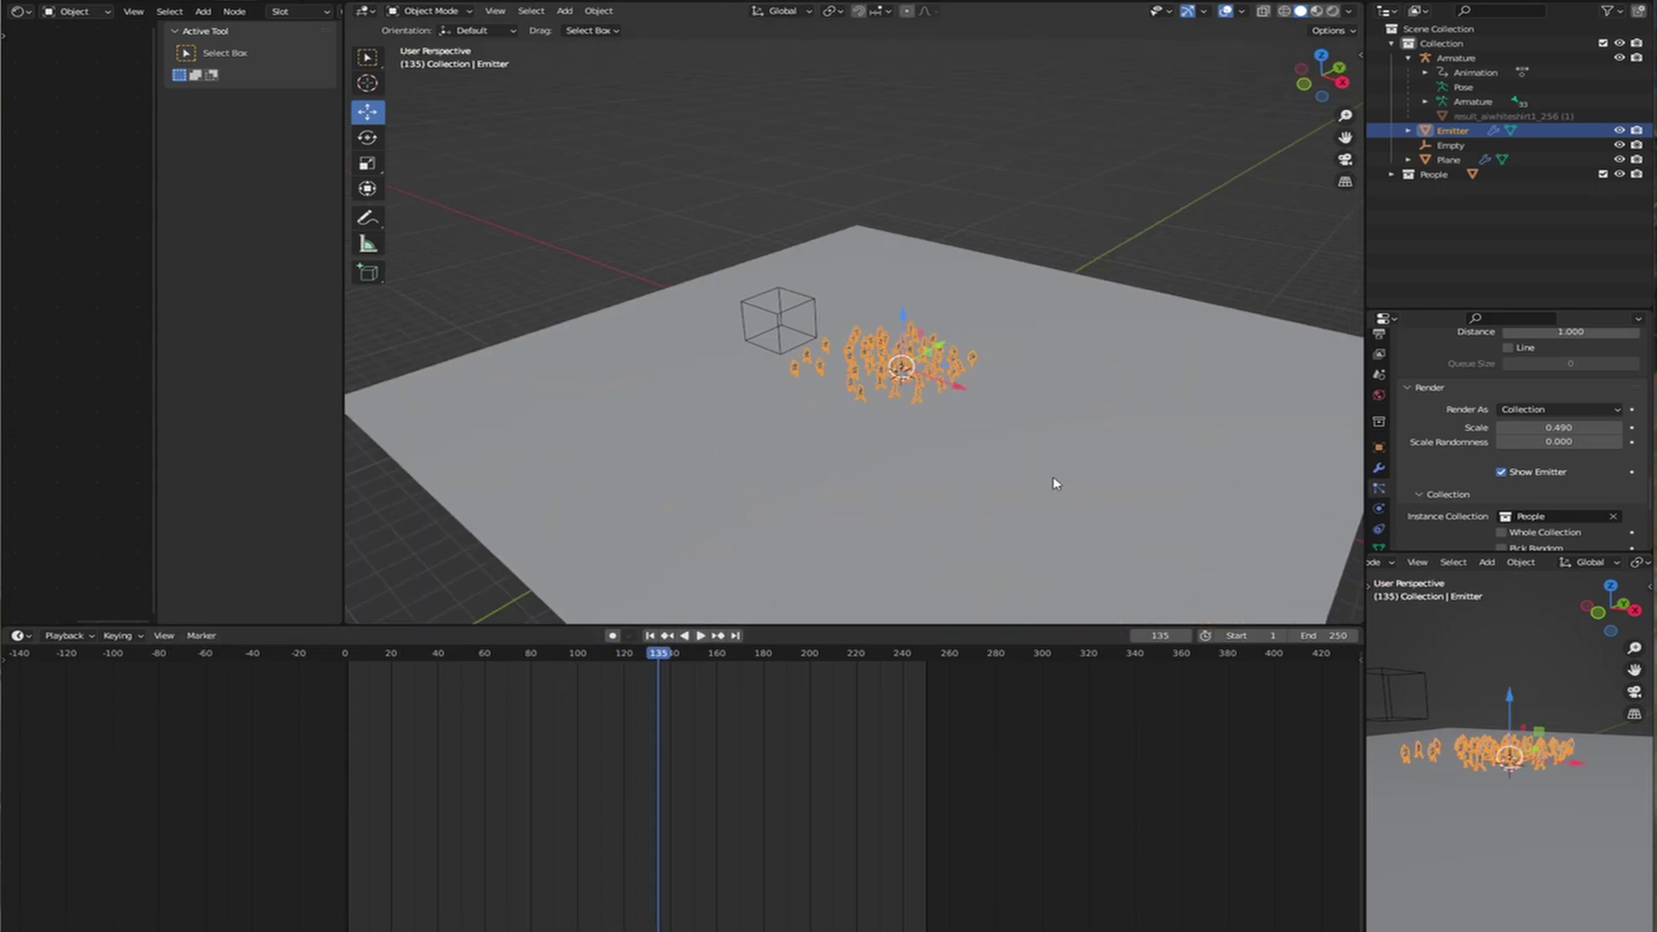
shift+middle_drag(1058, 482, 613, 390)
click(907, 544)
middle_drag(1001, 492, 866, 497)
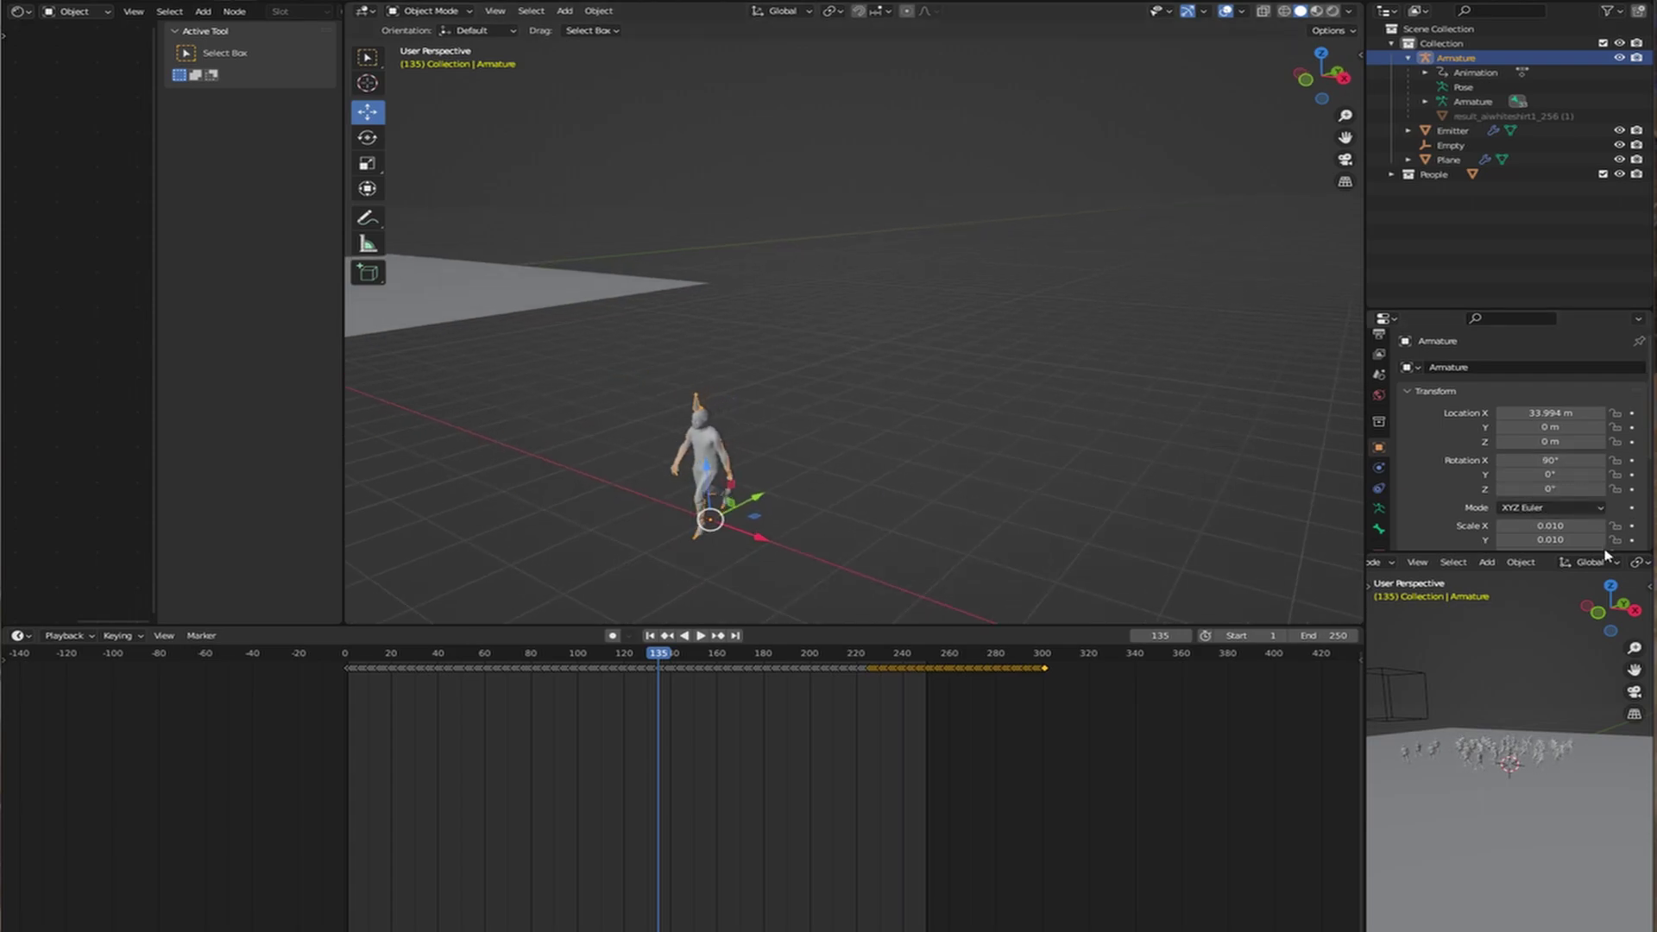
key(ctrl+a)
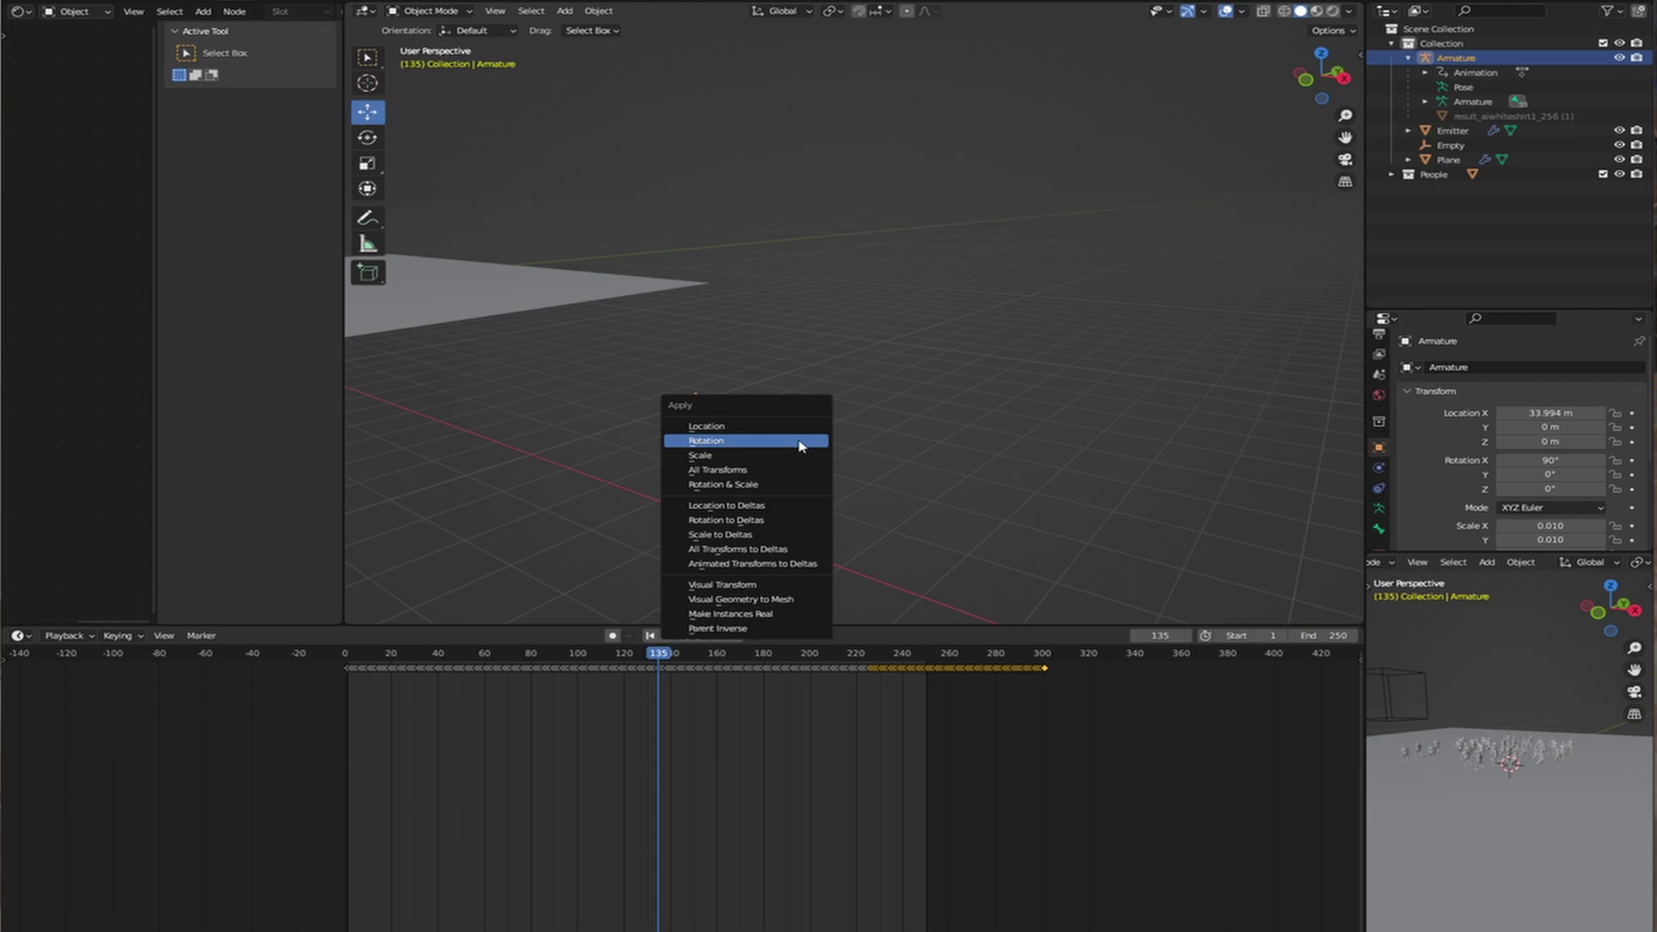
click(799, 445)
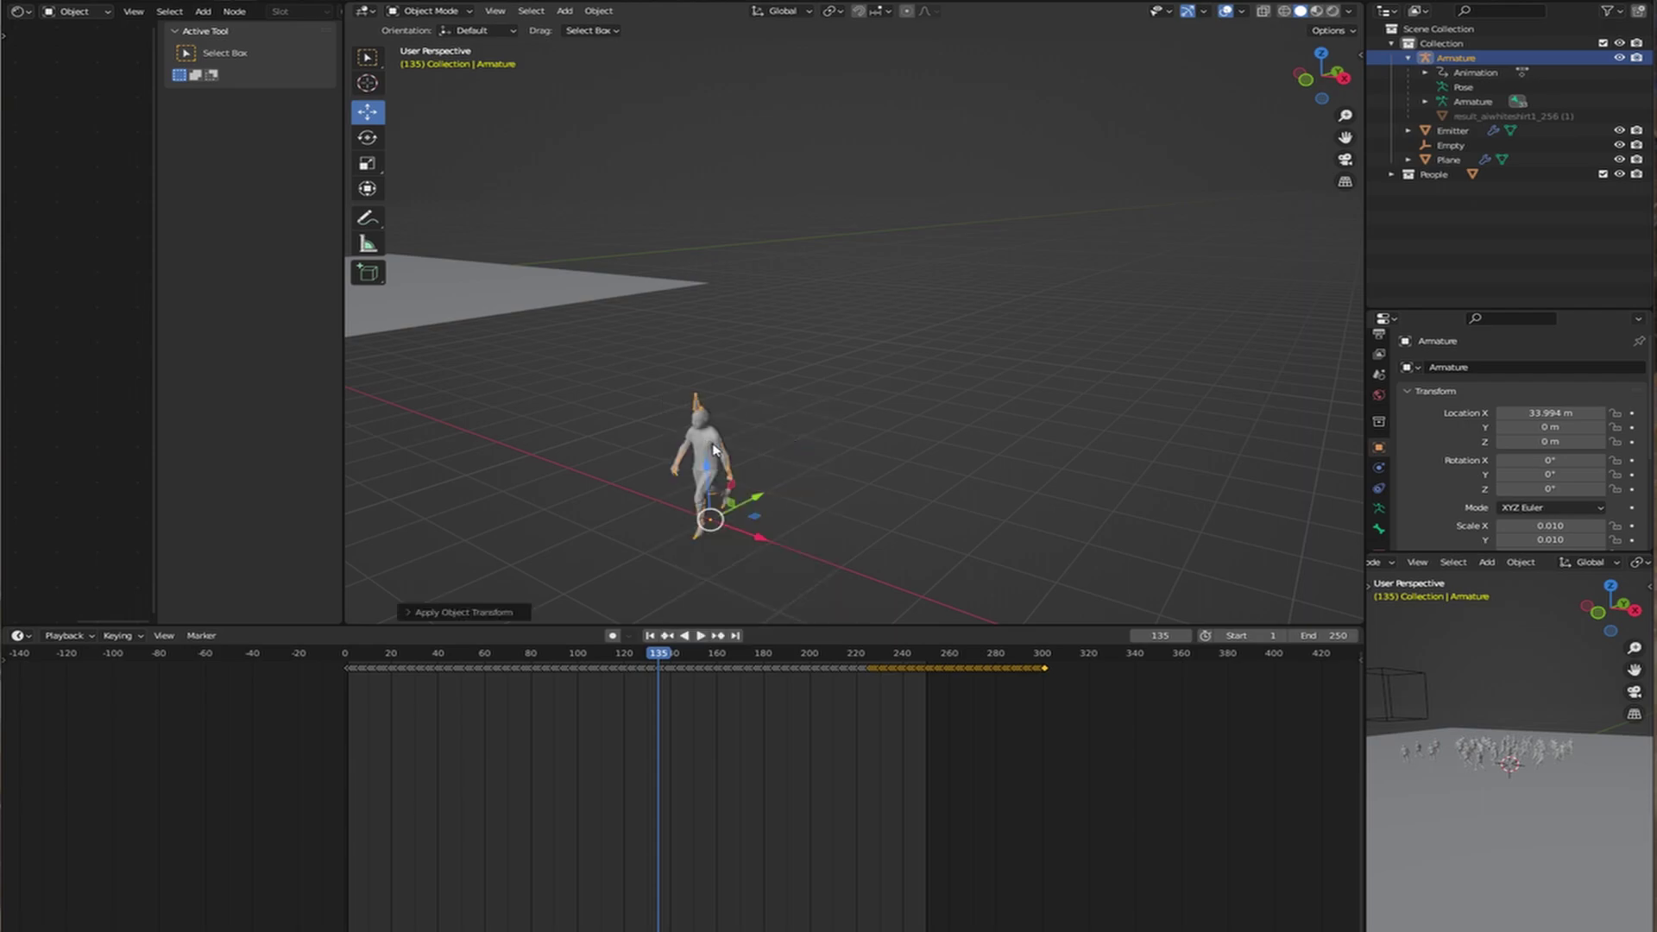
click(715, 448)
key(ctrl+a)
click(760, 461)
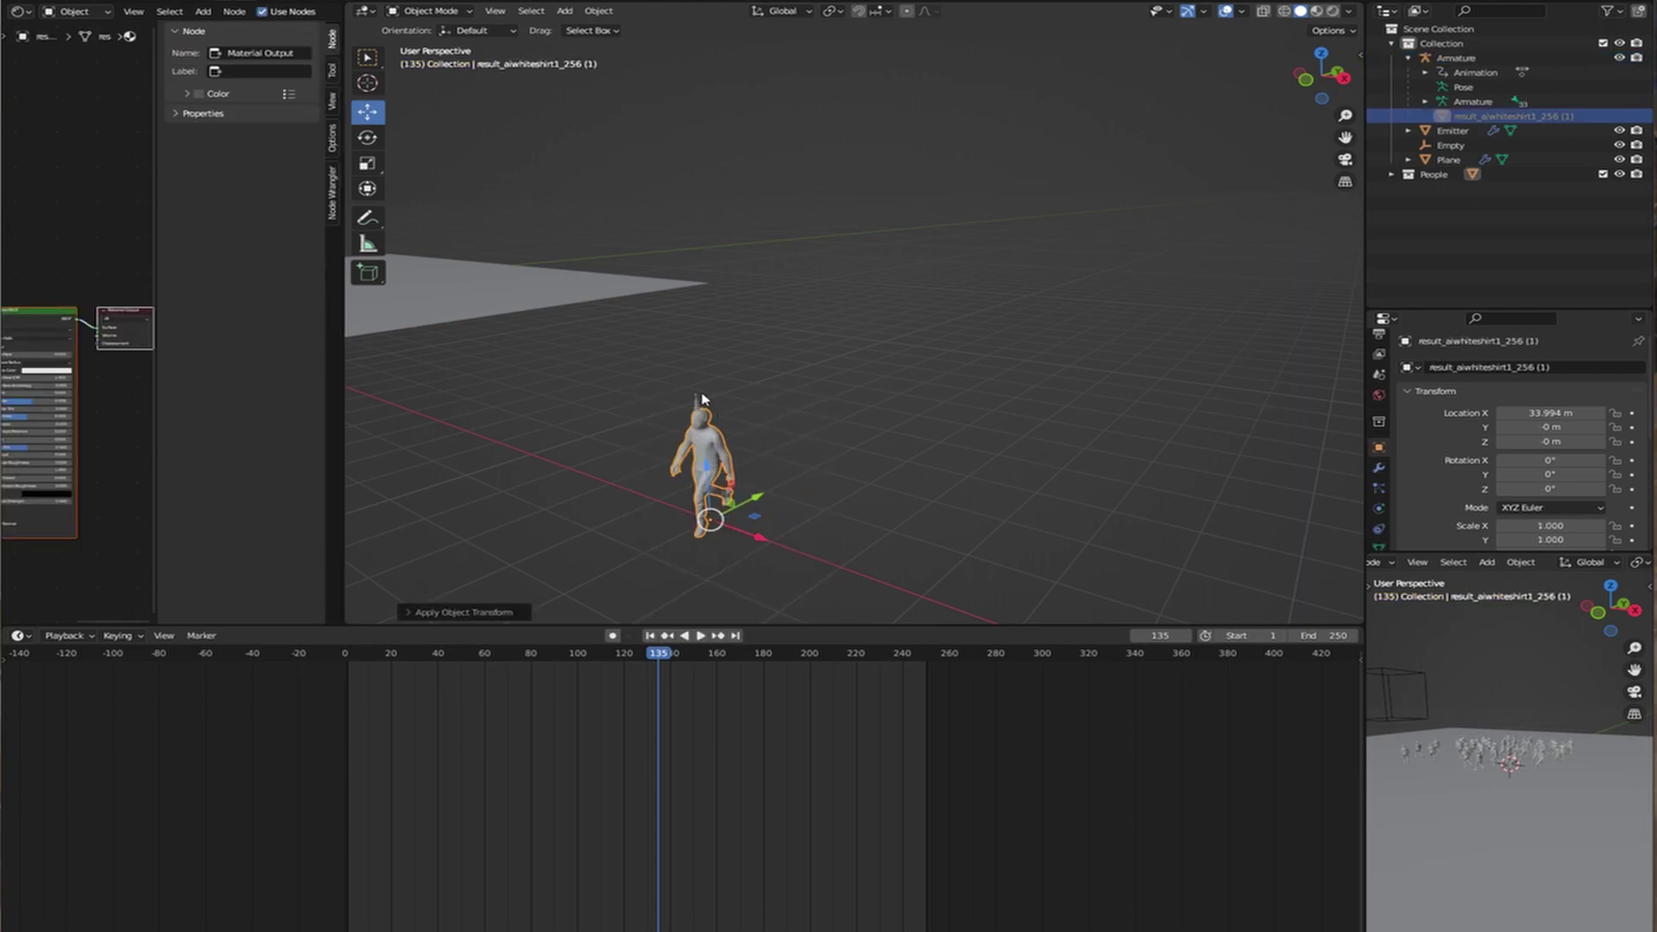
Rotate the walking character's armature 90° about the global Z axis.
click(696, 405)
scroll(751, 488, down, 7)
scroll(751, 500, up, 4)
middle_drag(751, 499, 1070, 470)
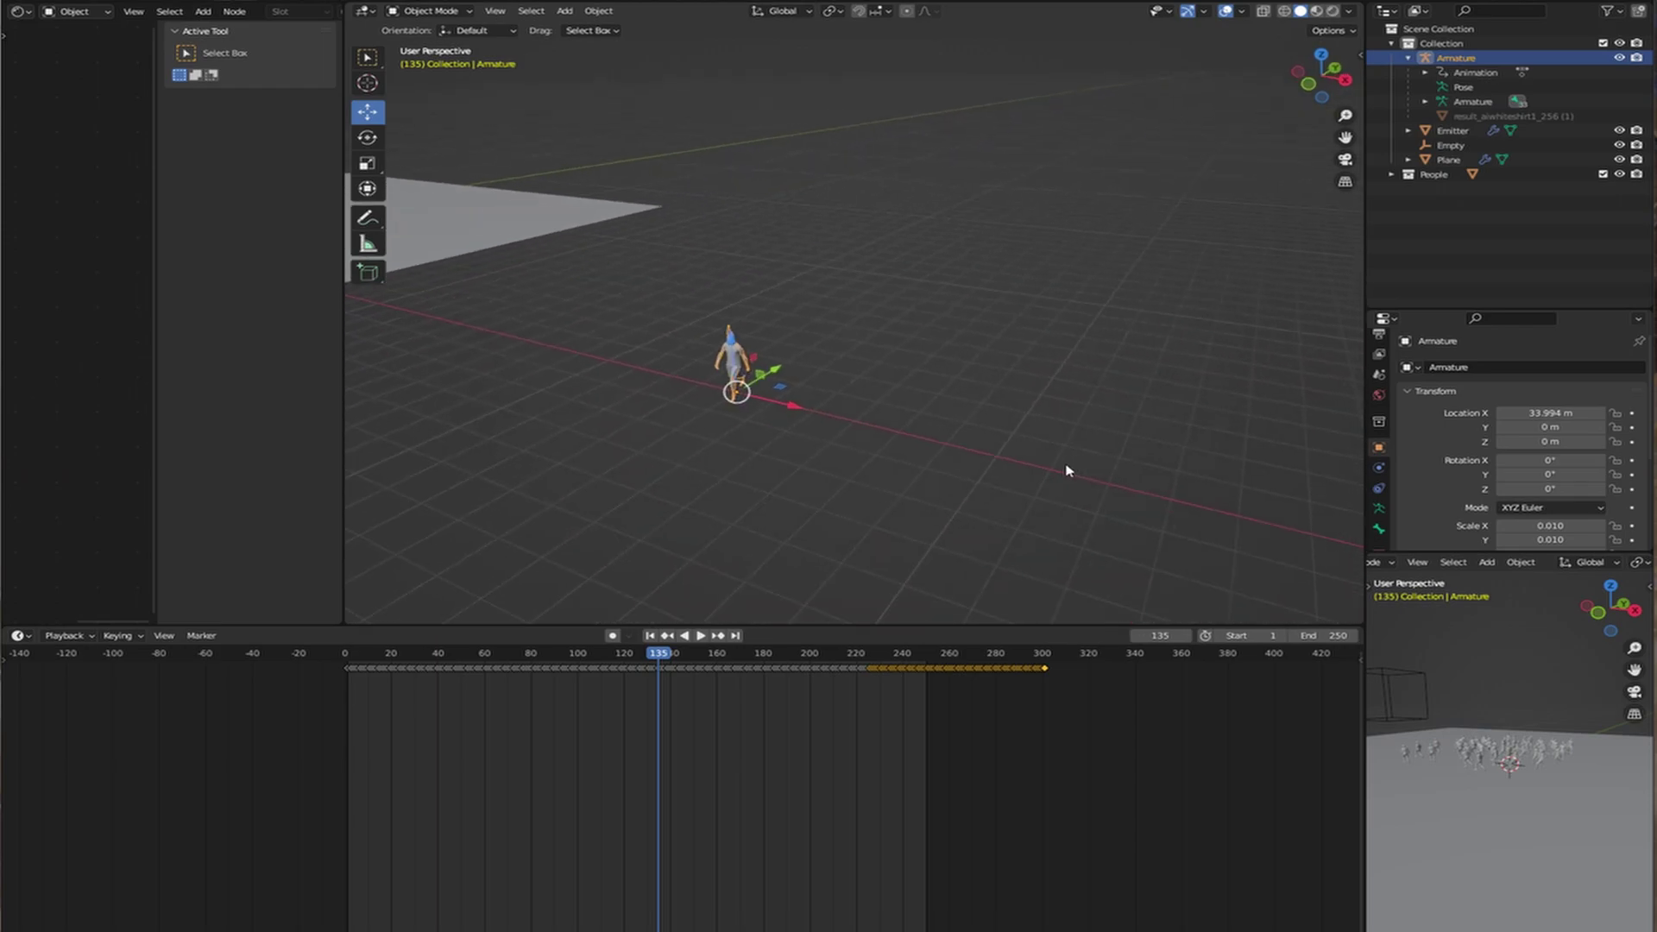
scroll(1069, 468, up, 2)
middle_drag(918, 477, 941, 475)
shift+middle_drag(1104, 489, 1071, 489)
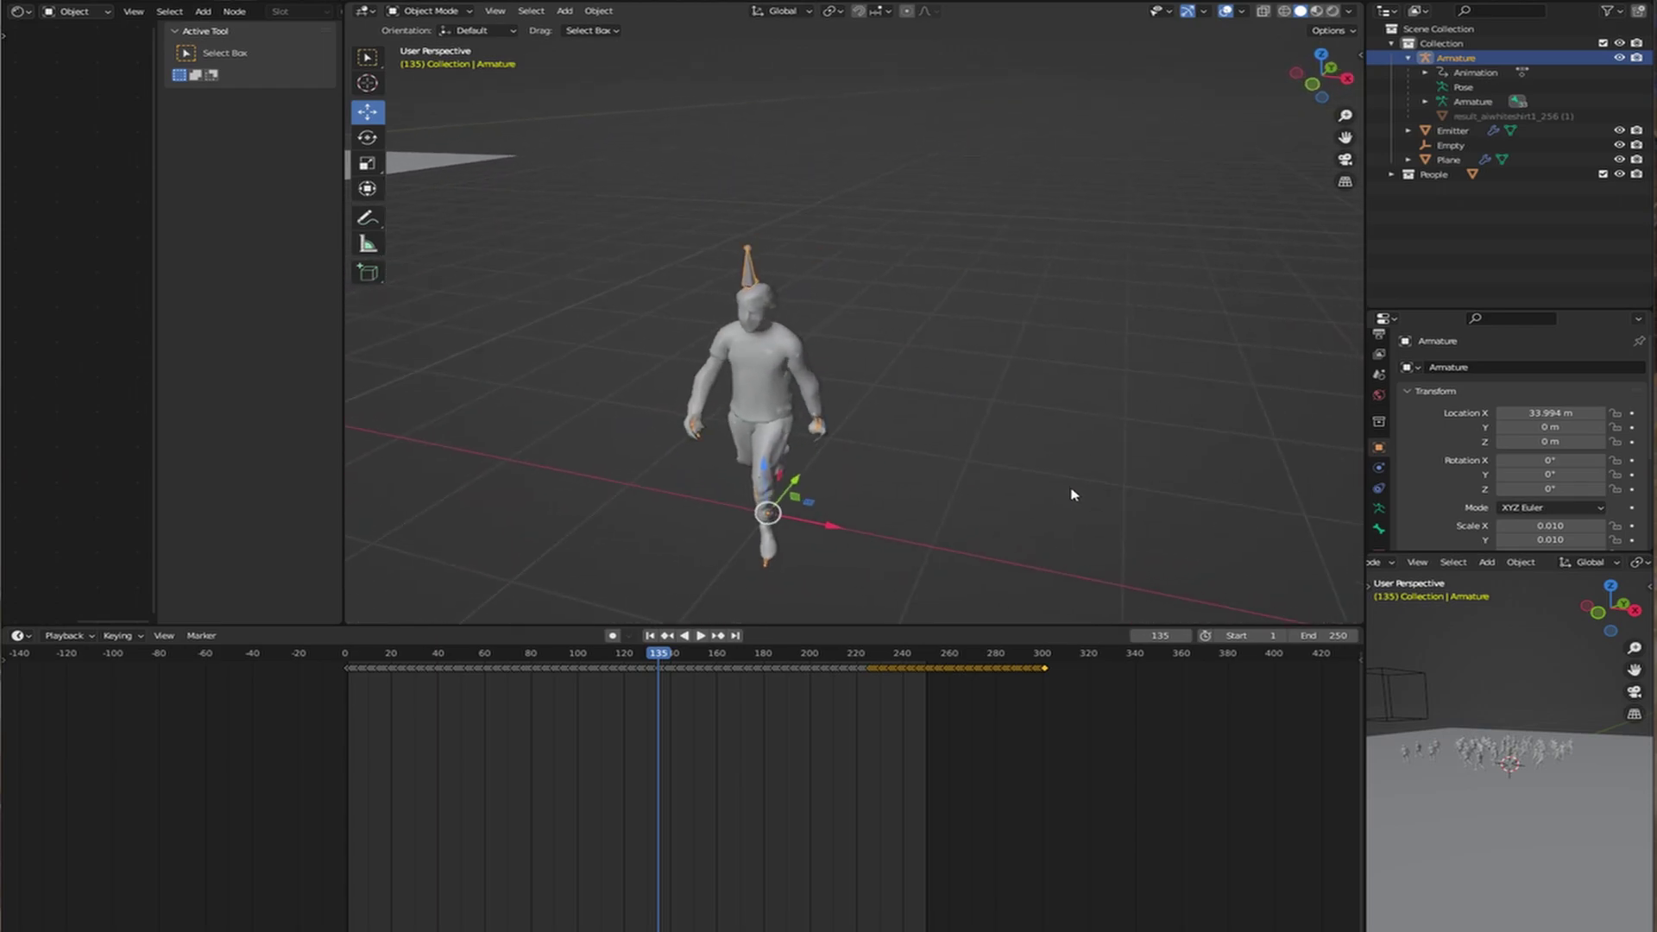
key(y)
key(z)
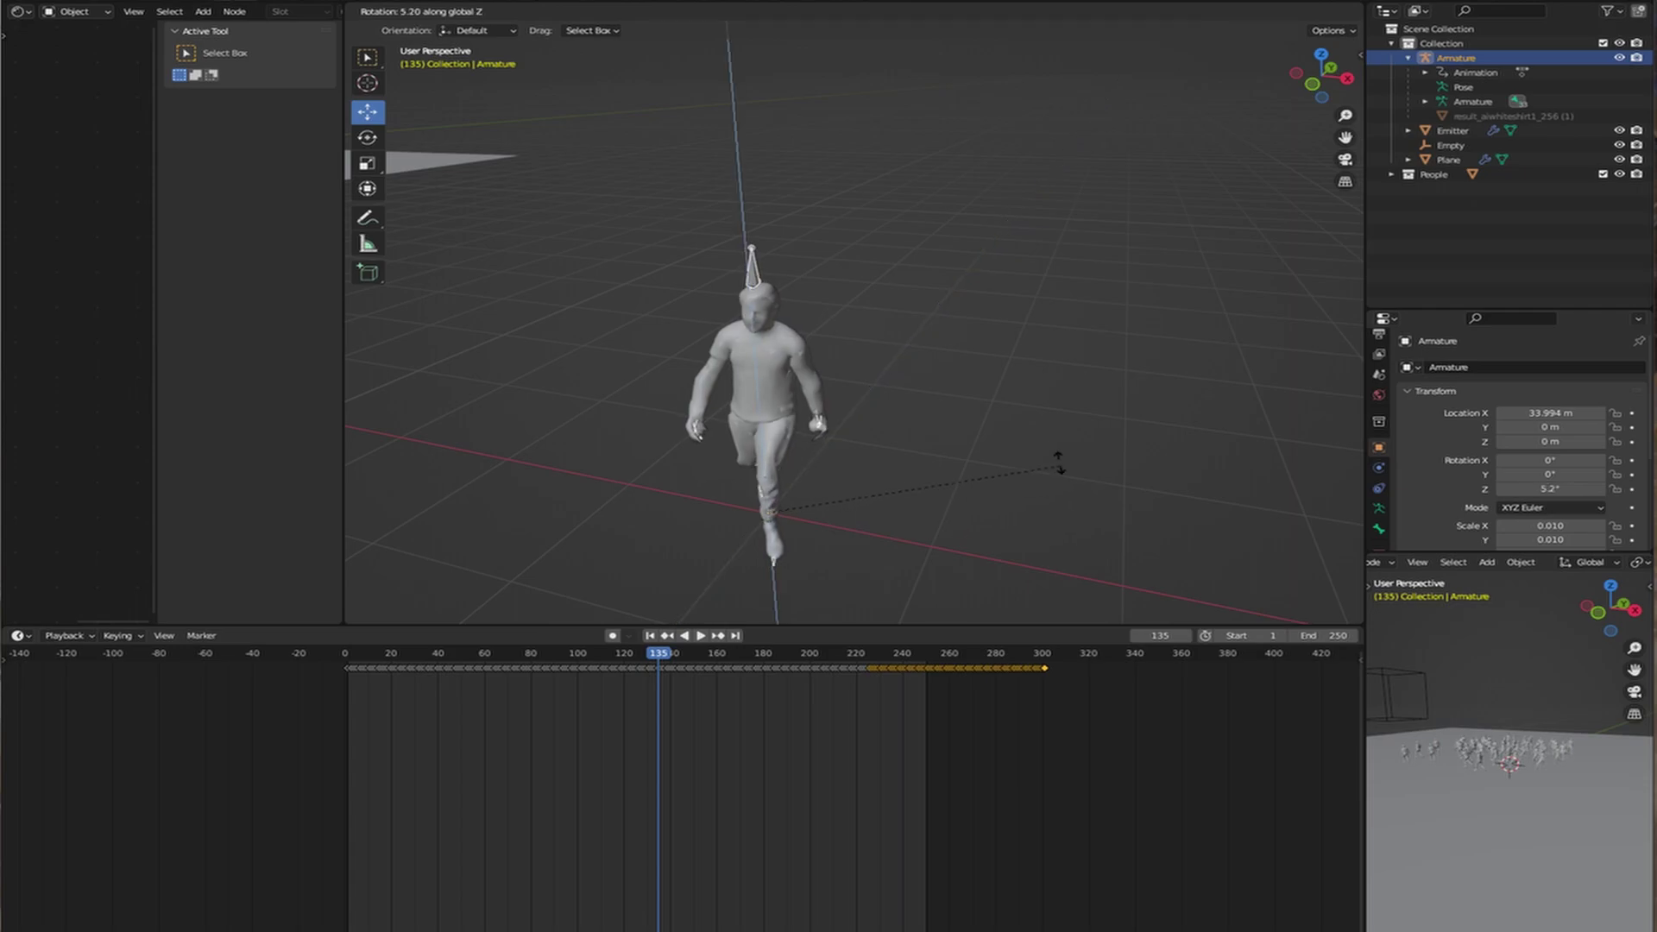
click(854, 301)
click(459, 616)
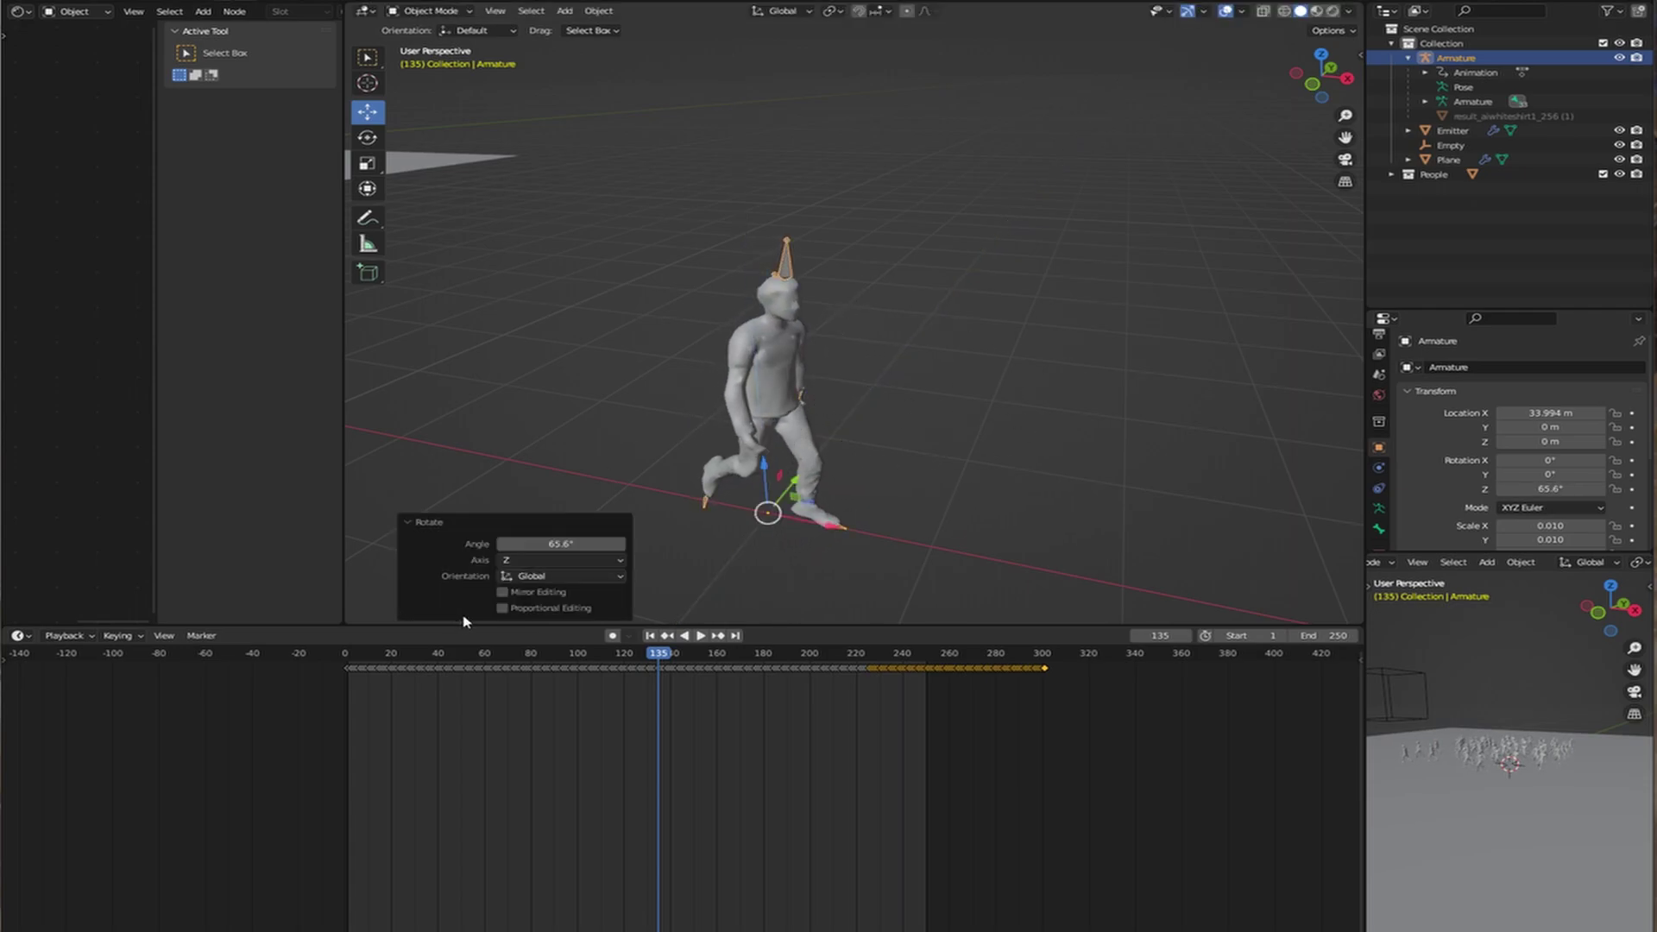
text(90)
key(Return)
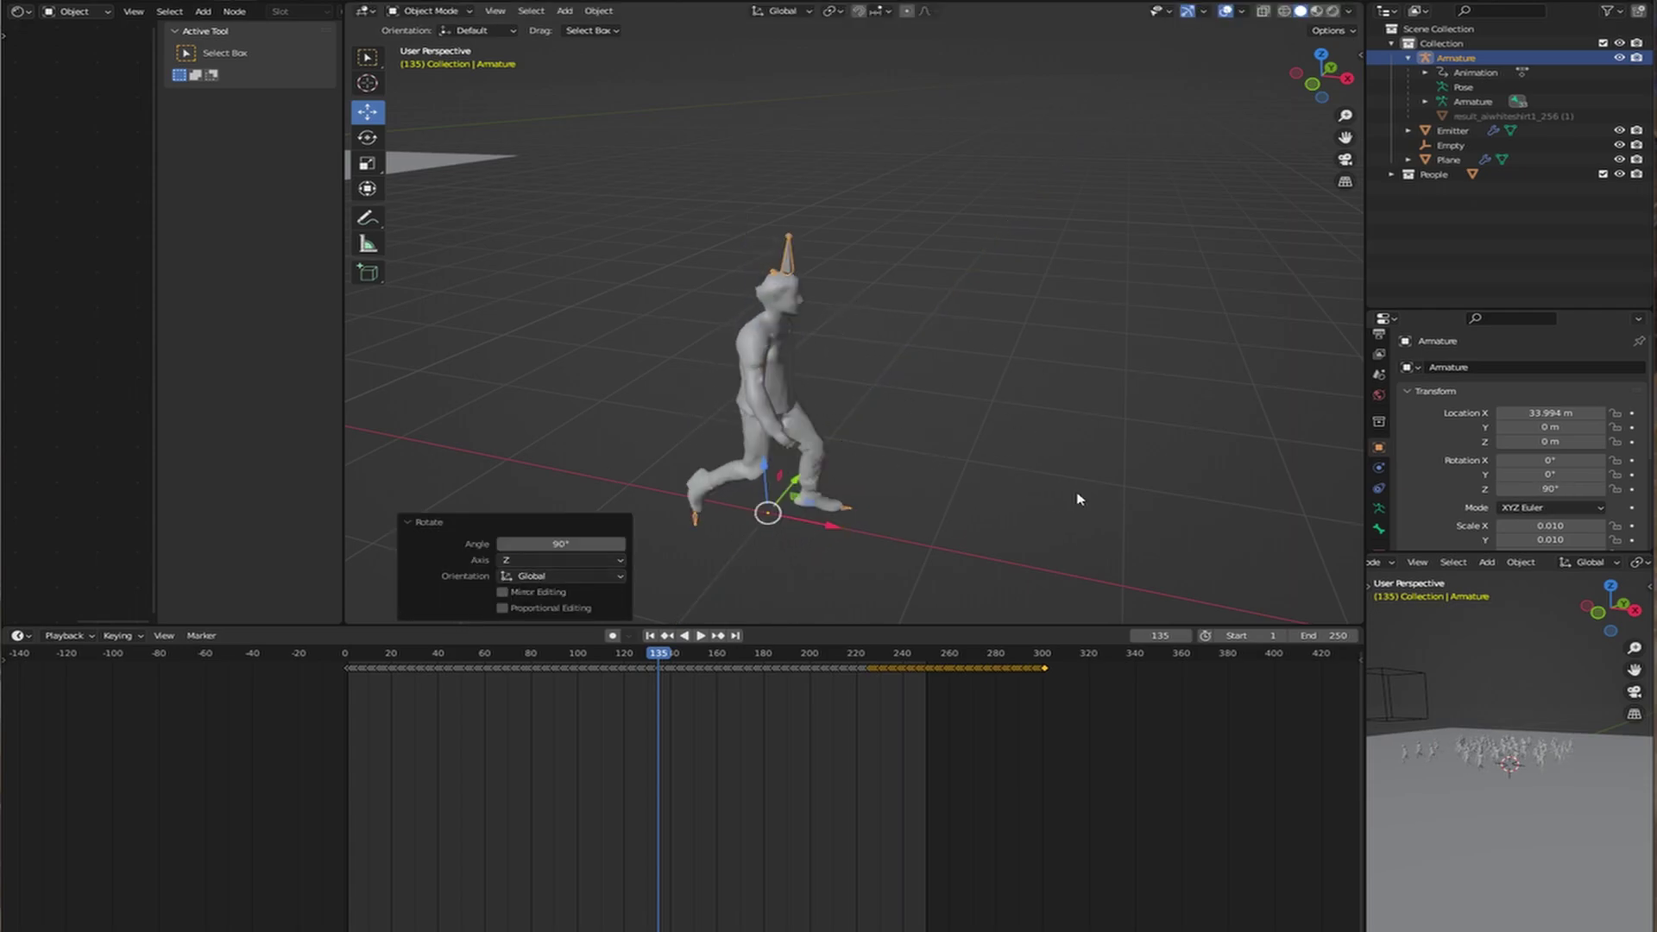
Apply the rotation of the turned walking armature and the rotation of its body mesh.
middle_drag(932, 483, 916, 463)
key(ctrl+a)
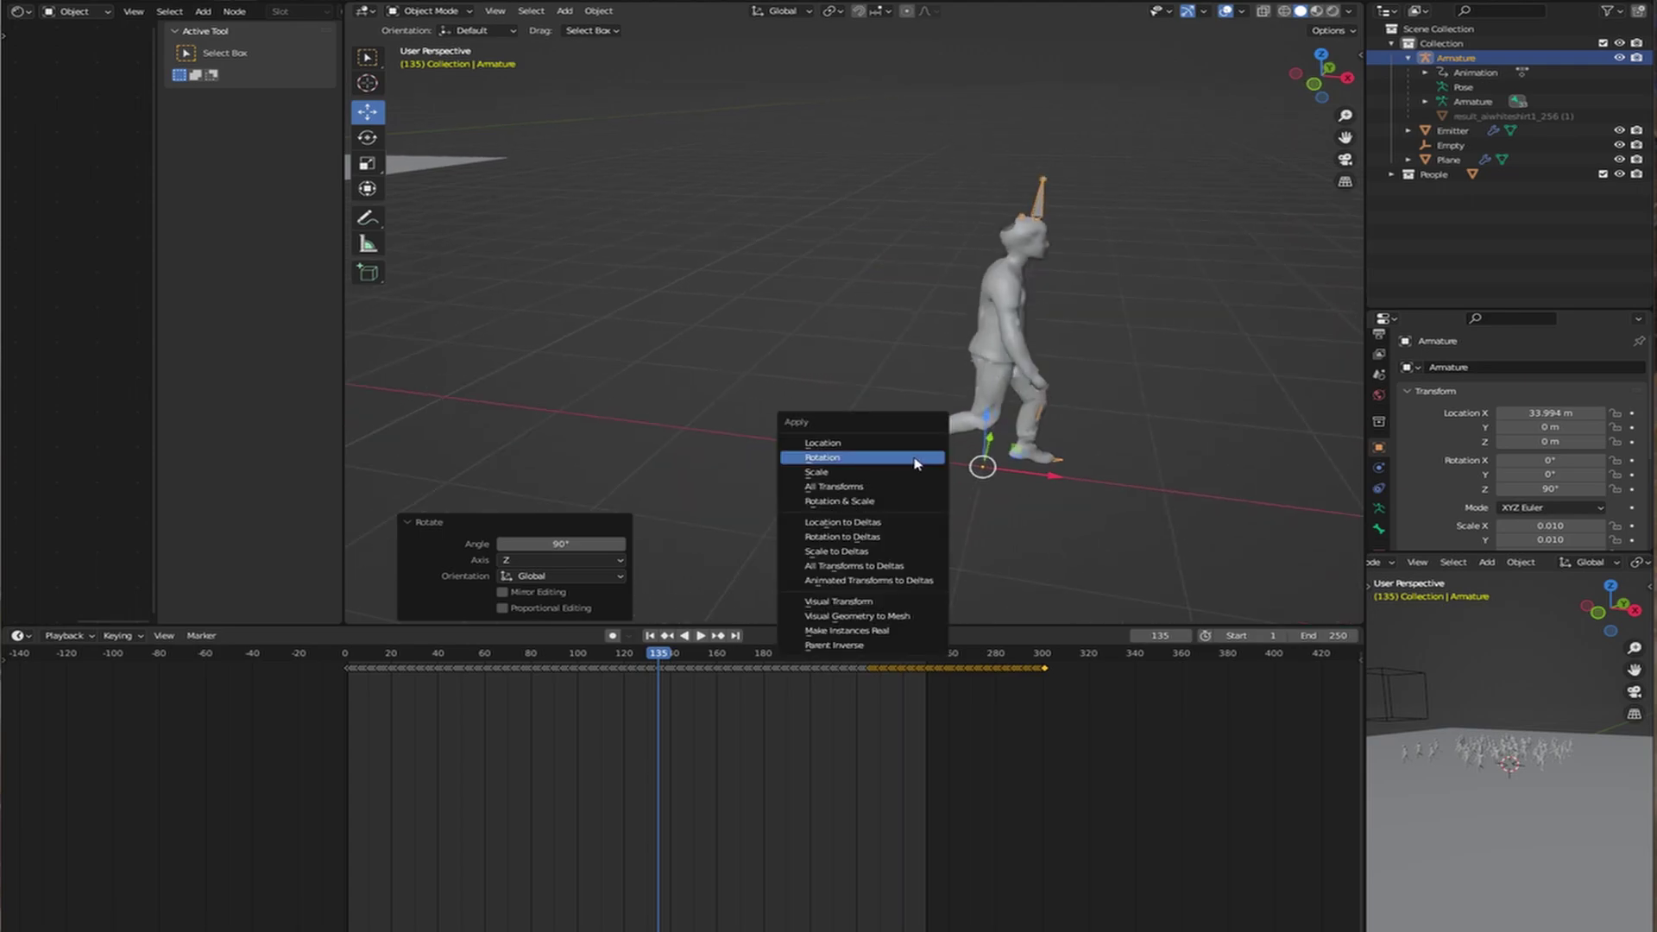
click(917, 463)
click(1007, 328)
key(ctrl+a)
click(1007, 328)
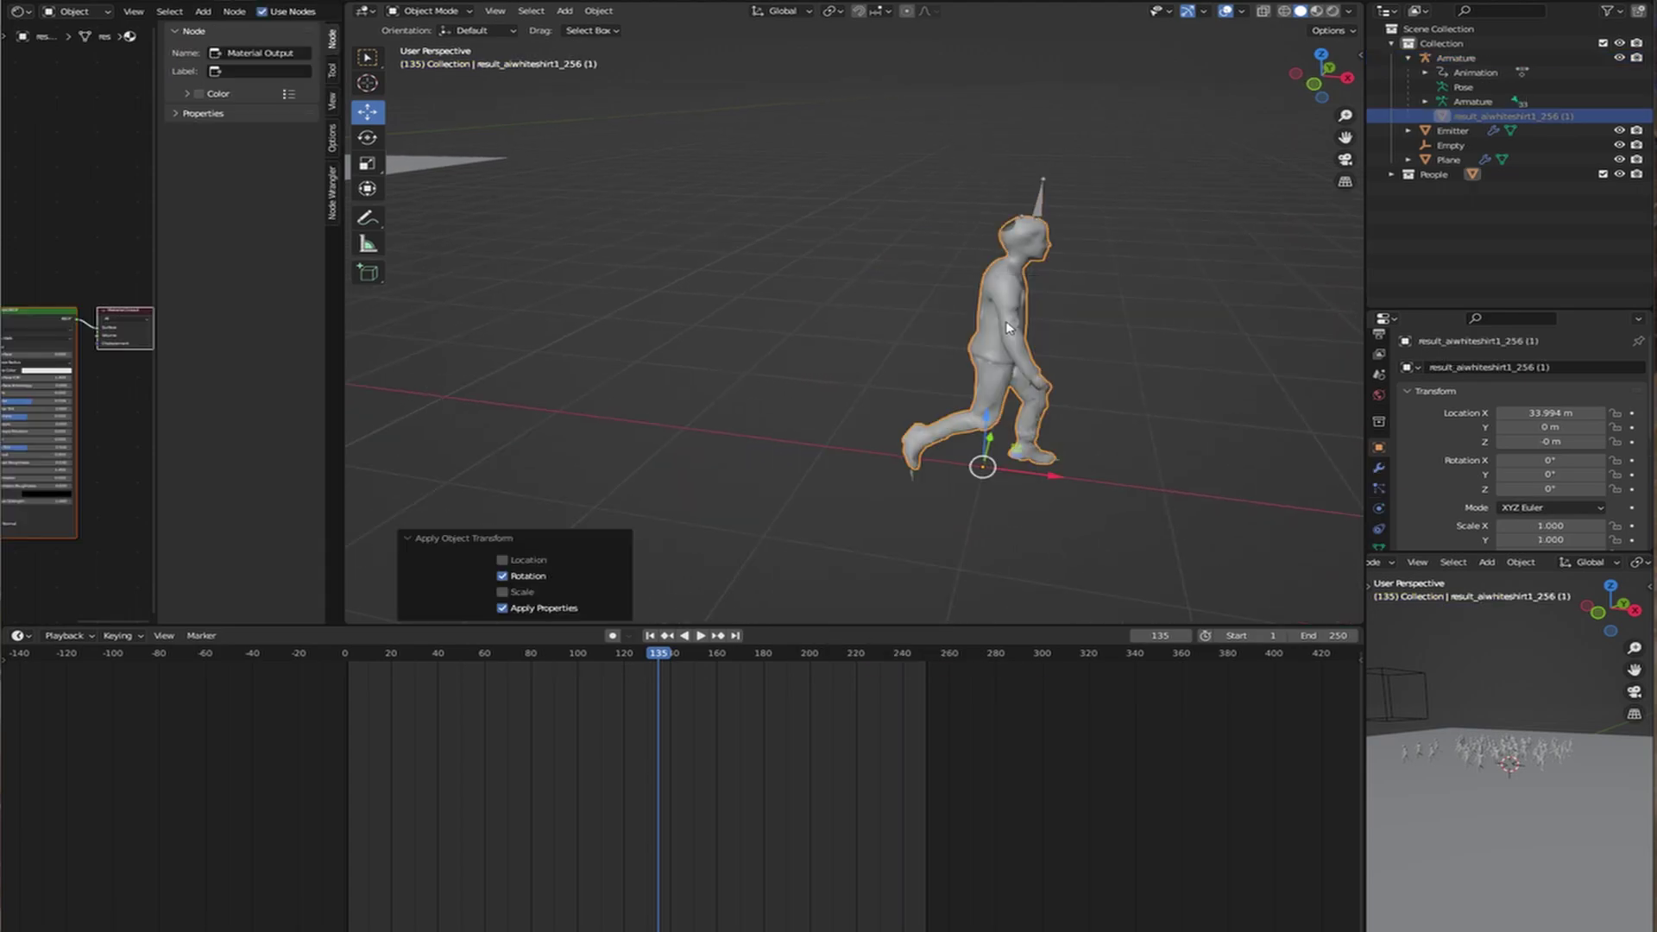
Play the crowd simulation from the first frame and examine which way the walking people face.
scroll(884, 483, down, 10)
shift+middle_drag(603, 448, 958, 497)
scroll(958, 496, up, 8)
shift+middle_drag(820, 608, 815, 491)
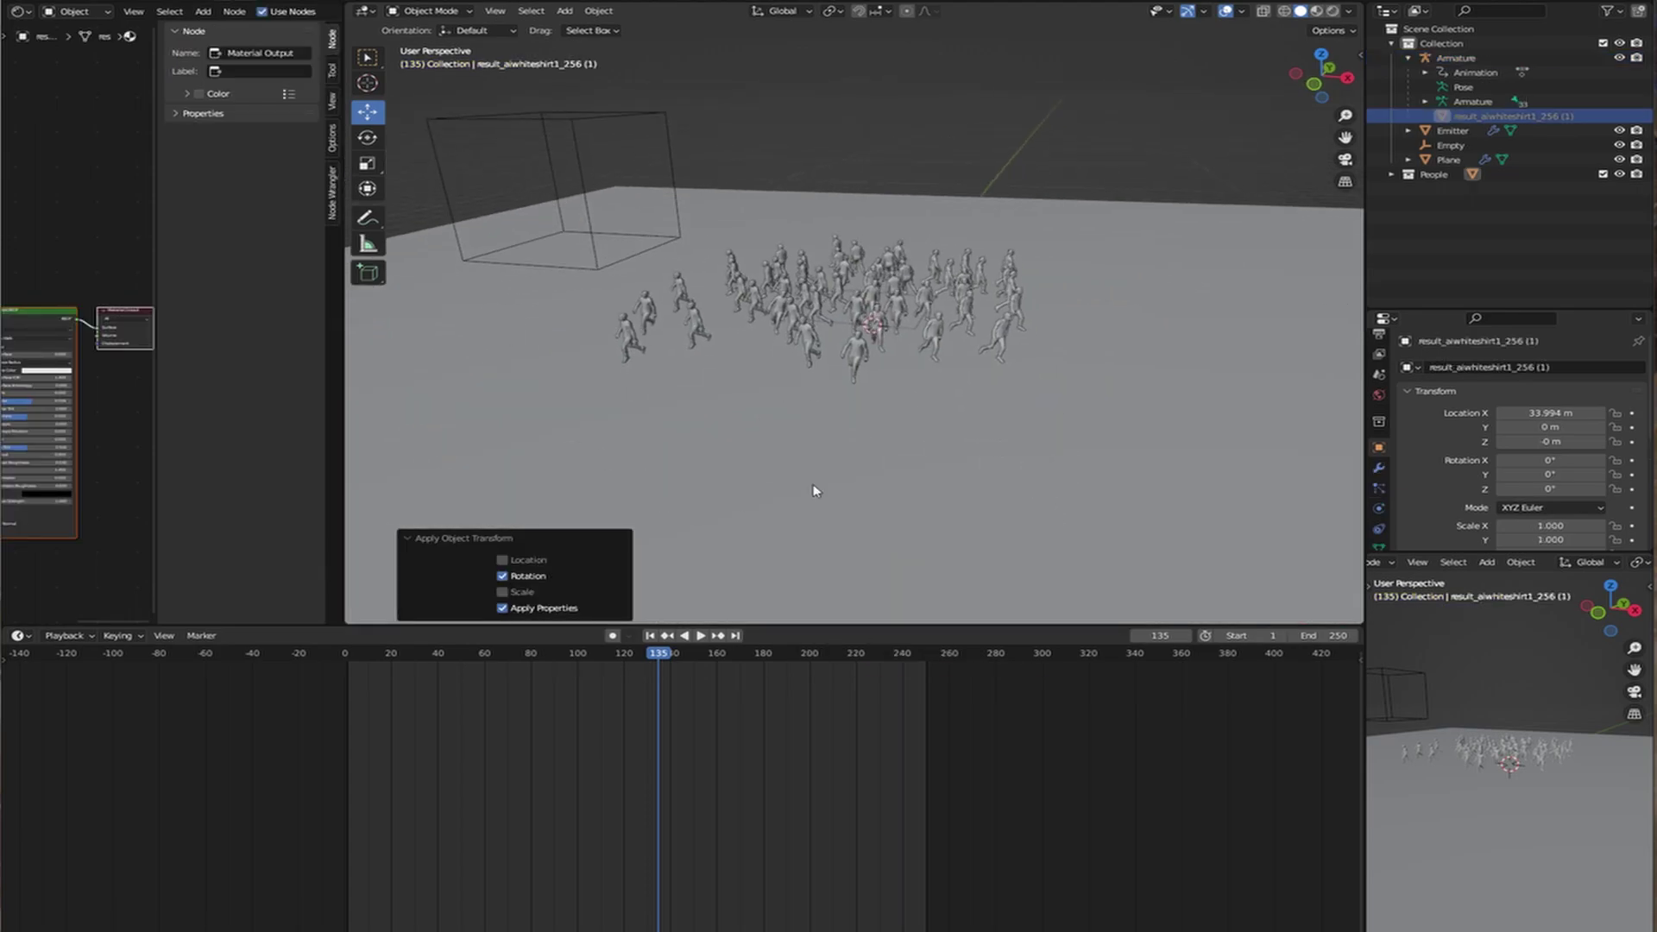
click(650, 637)
click(701, 636)
scroll(829, 406, up, 8)
scroll(829, 407, down, 8)
middle_drag(829, 407, 799, 441)
scroll(799, 438, up, 5)
scroll(777, 451, down, 2)
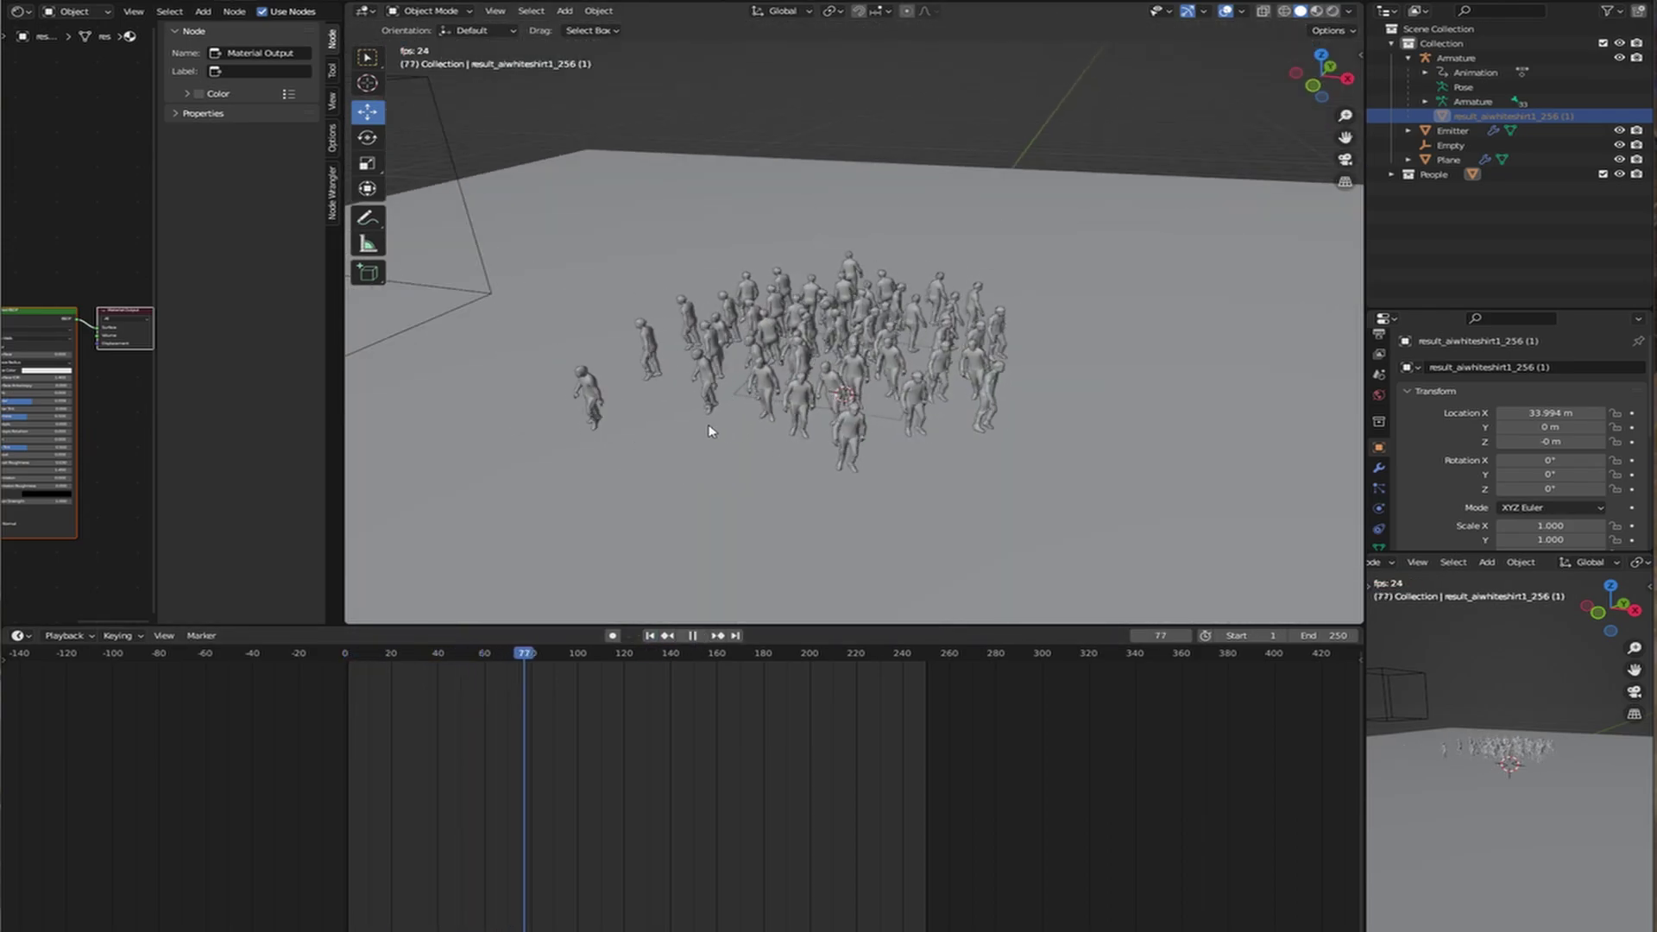
scroll(708, 429, down, 4)
scroll(707, 430, up, 3)
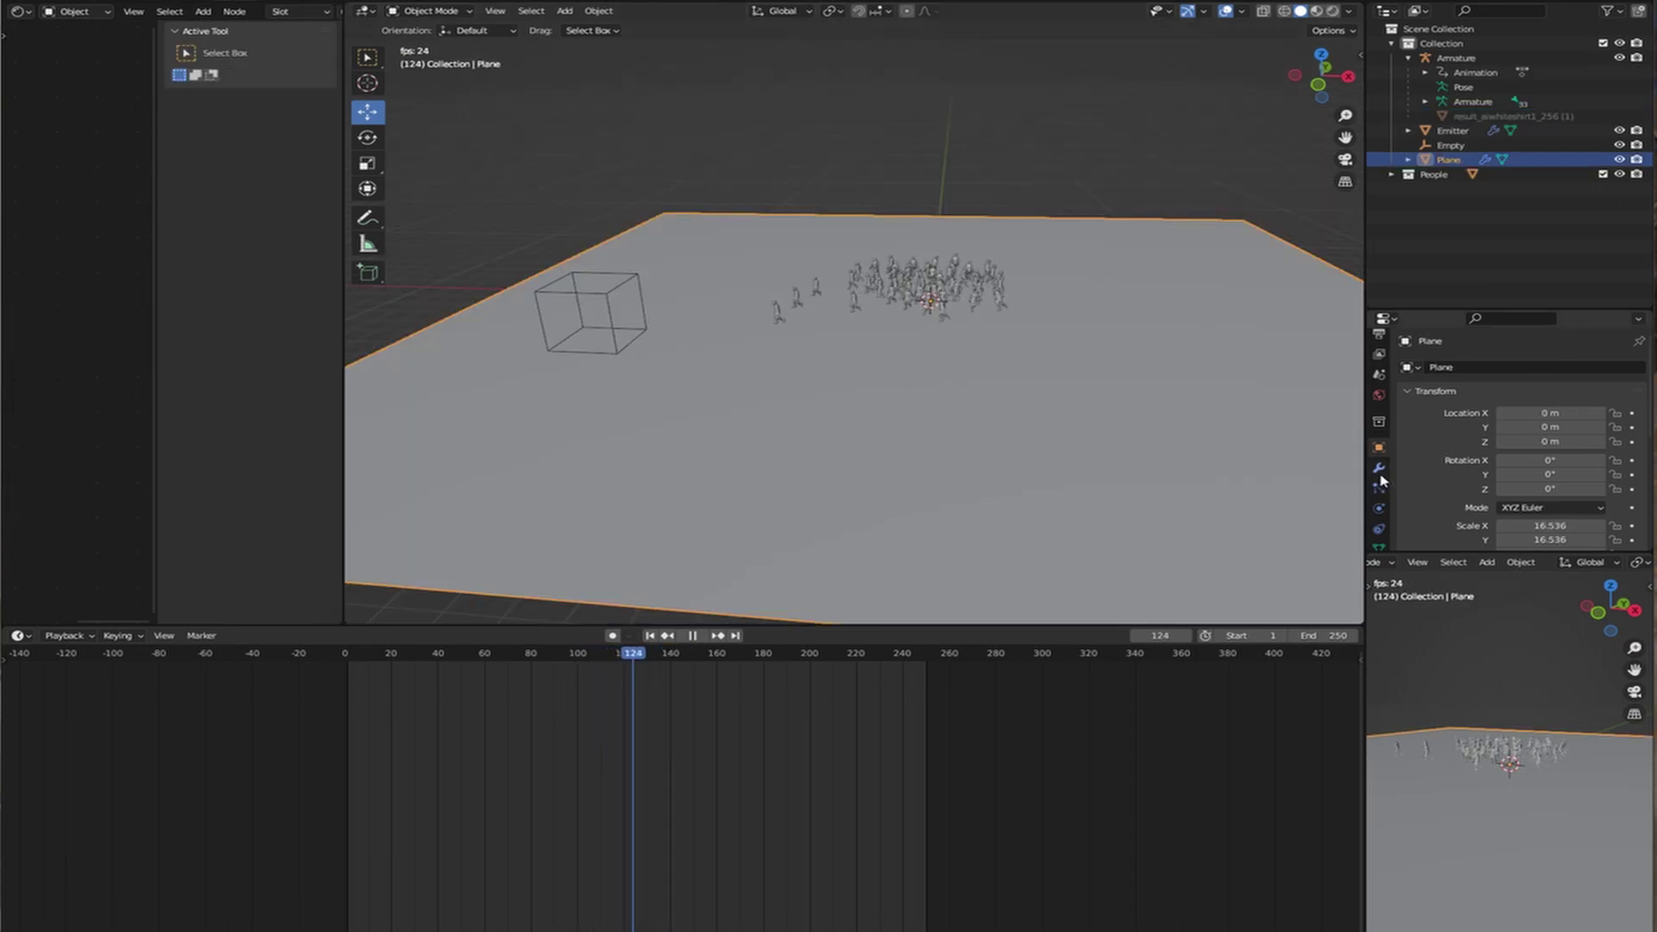
Add a Subdivision Surface modifier to the ground plane, place it above Collision, and set its viewport level to 3.
click(1379, 470)
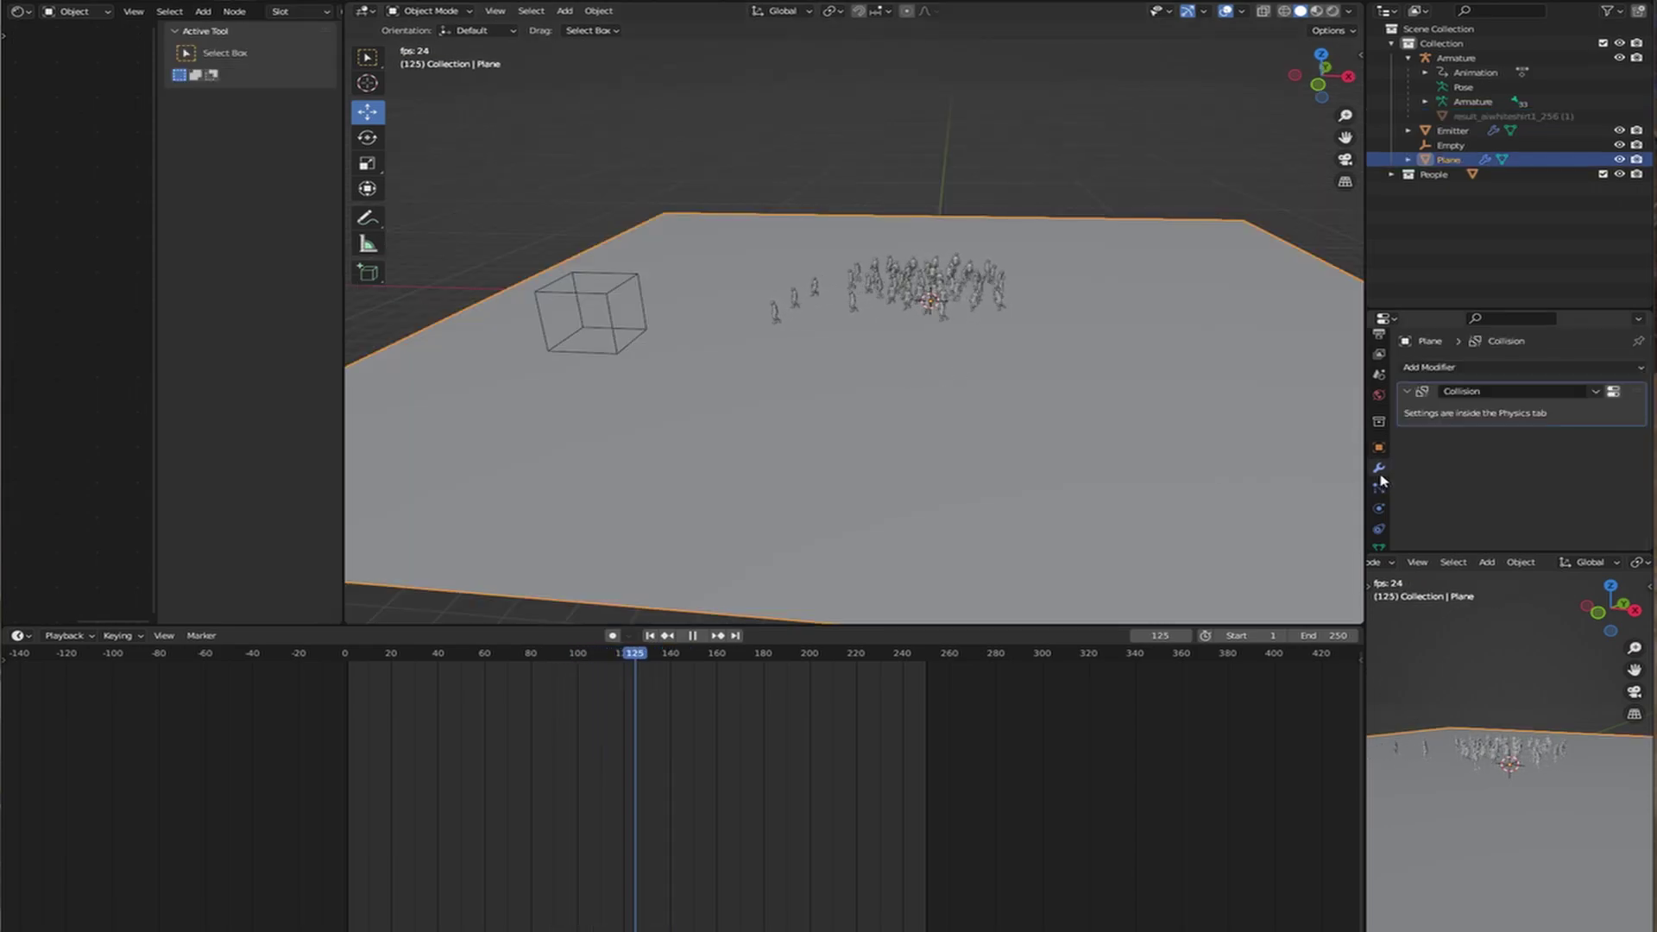
click(1408, 392)
click(1408, 392)
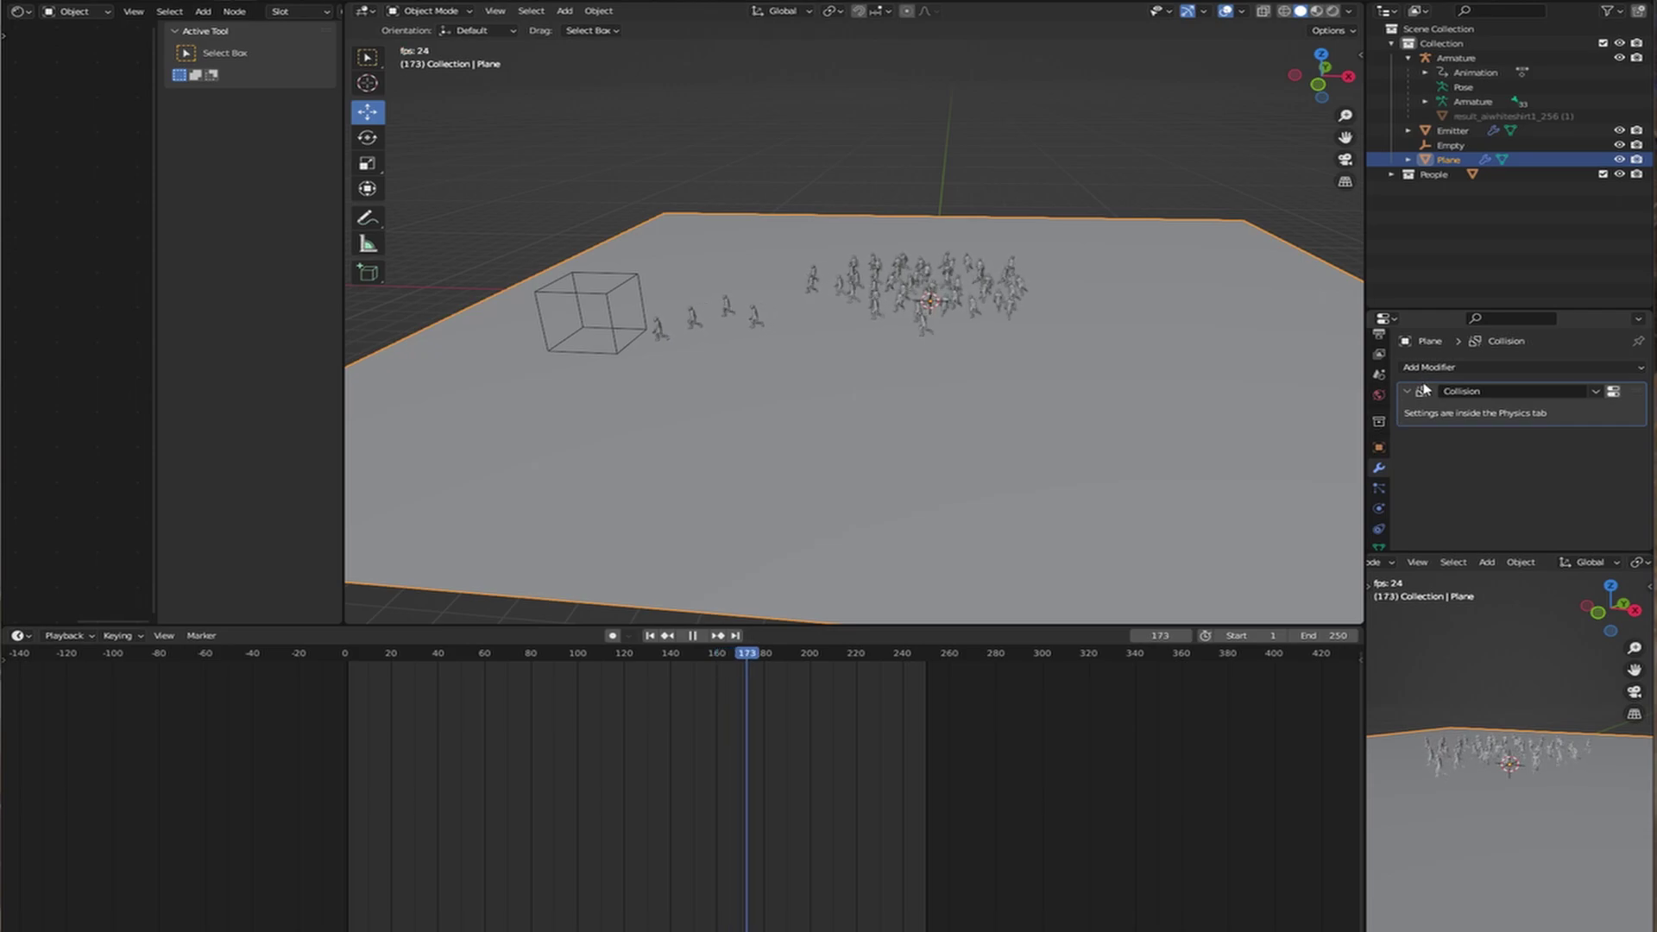
click(1433, 367)
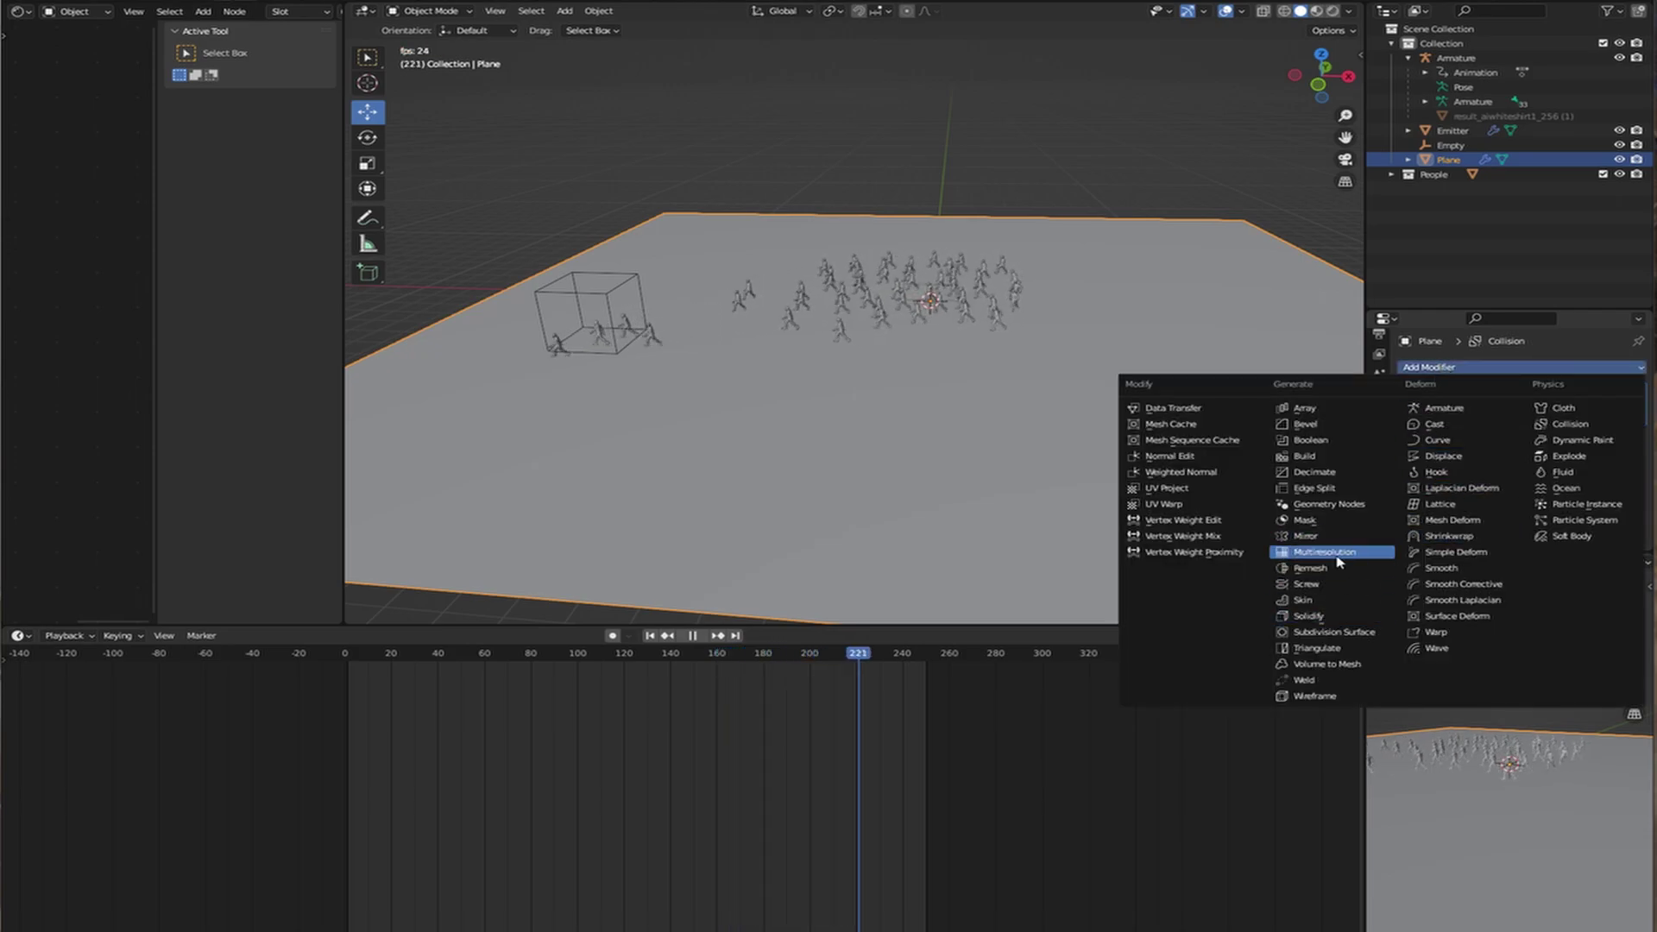
click(1354, 633)
drag(1632, 448, 1627, 400)
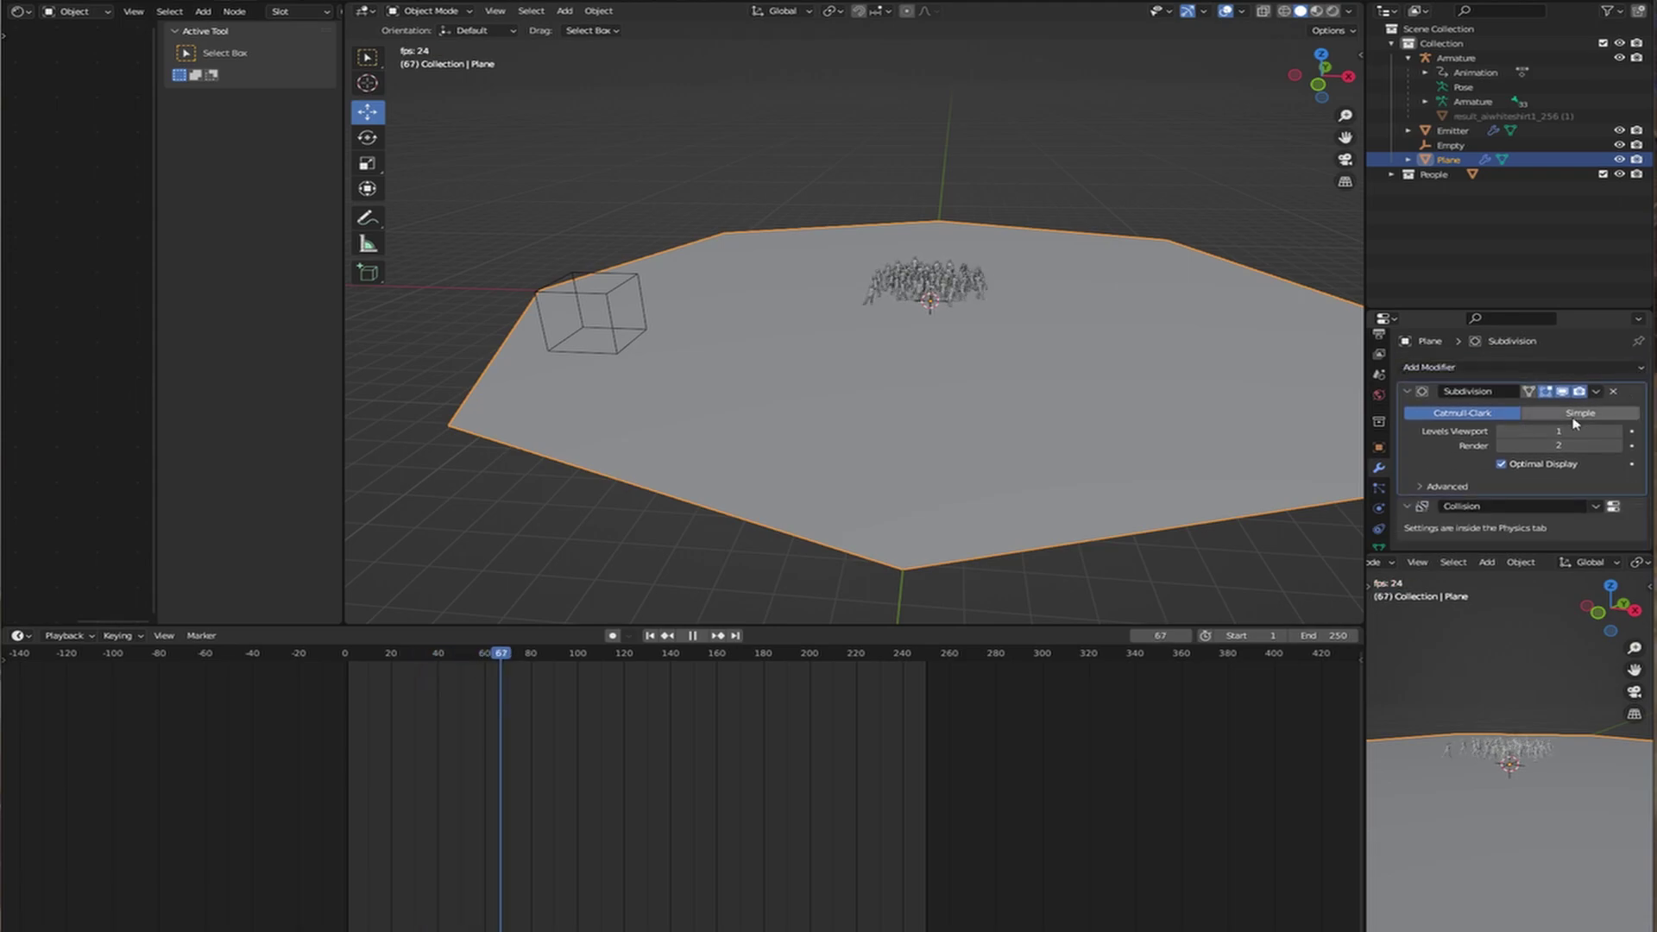
key(ctrl+3)
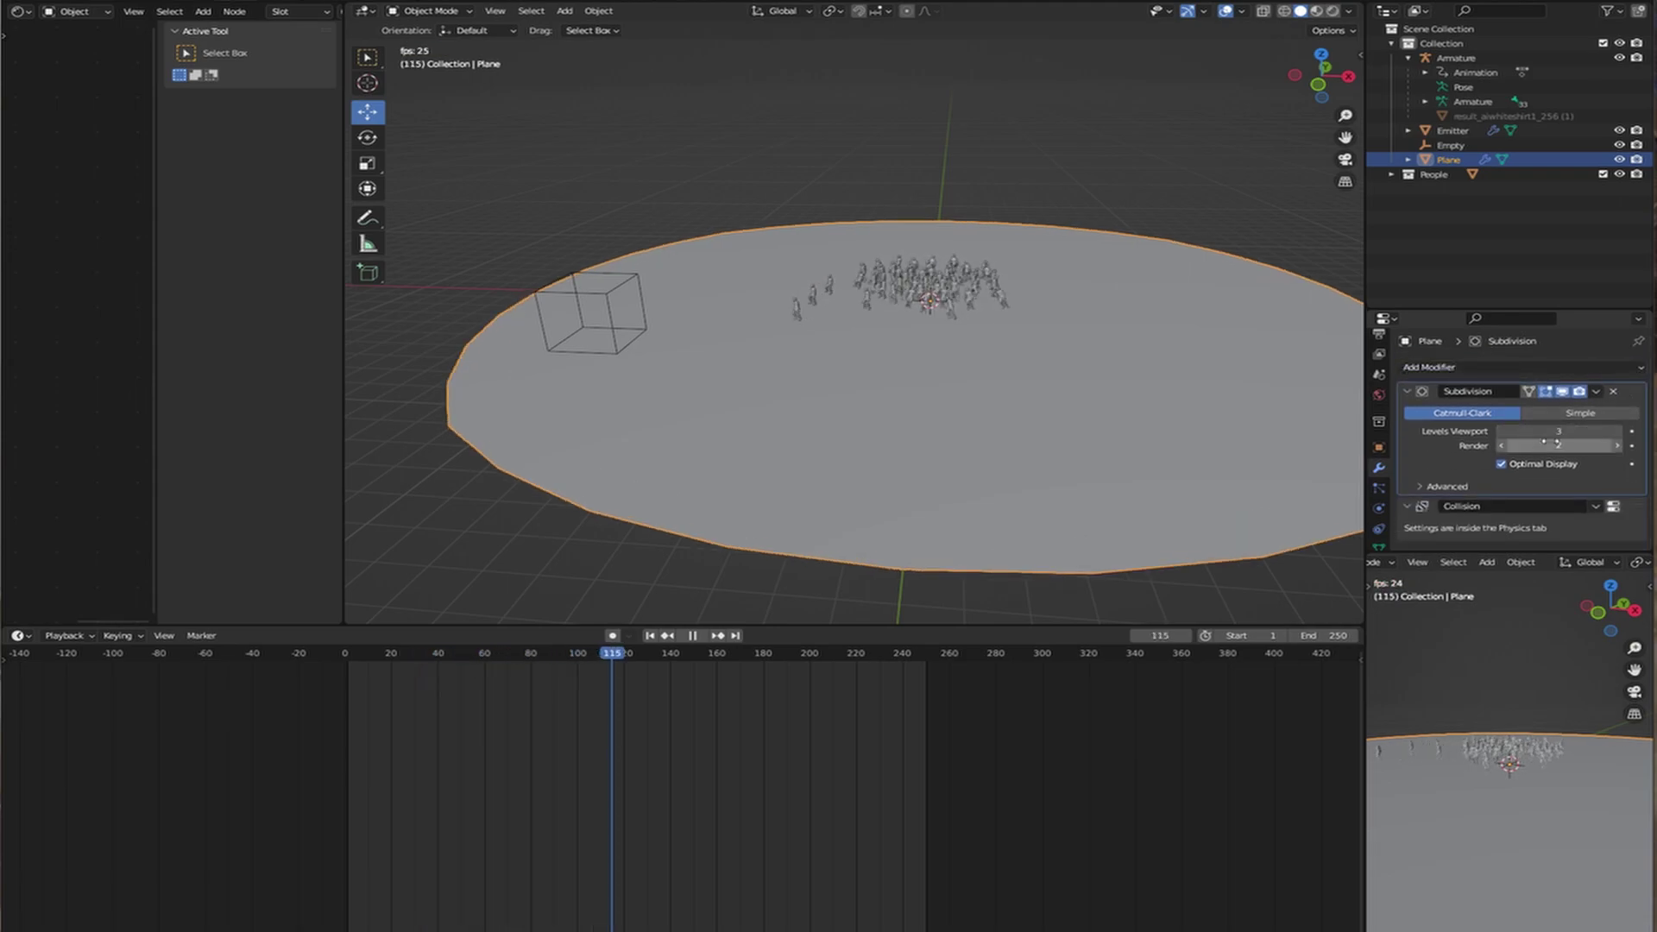
Add a Displace modifier to the ground plane, move it above Collision, and create a new texture for it.
click(1443, 368)
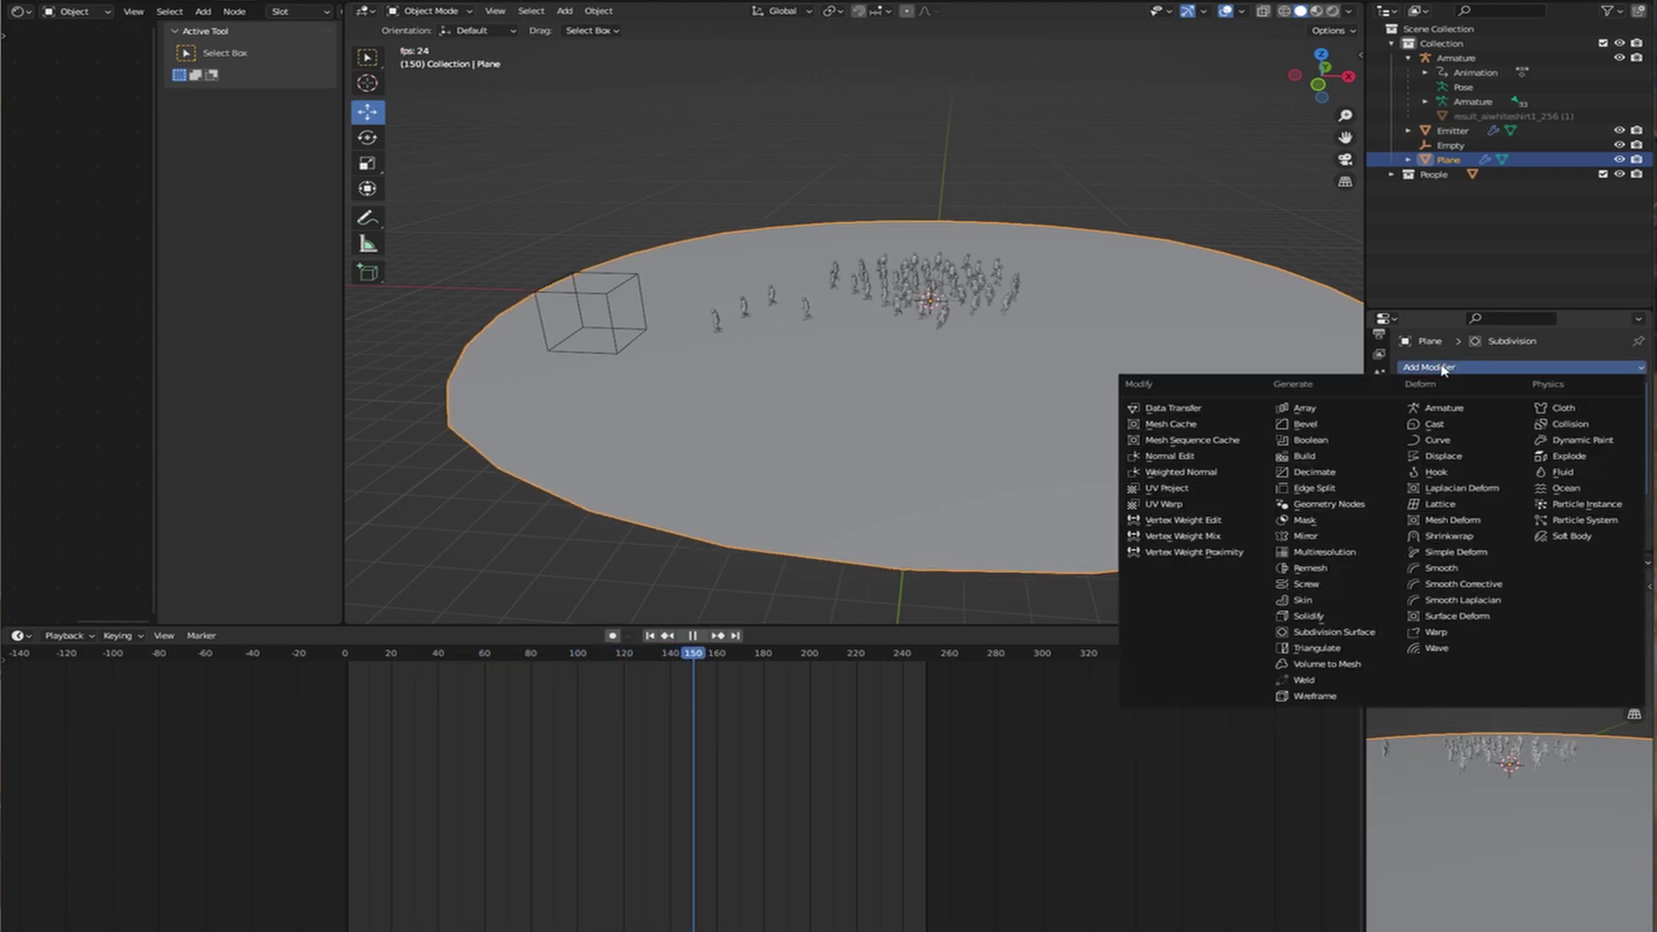
click(1465, 457)
drag(1620, 523, 1633, 426)
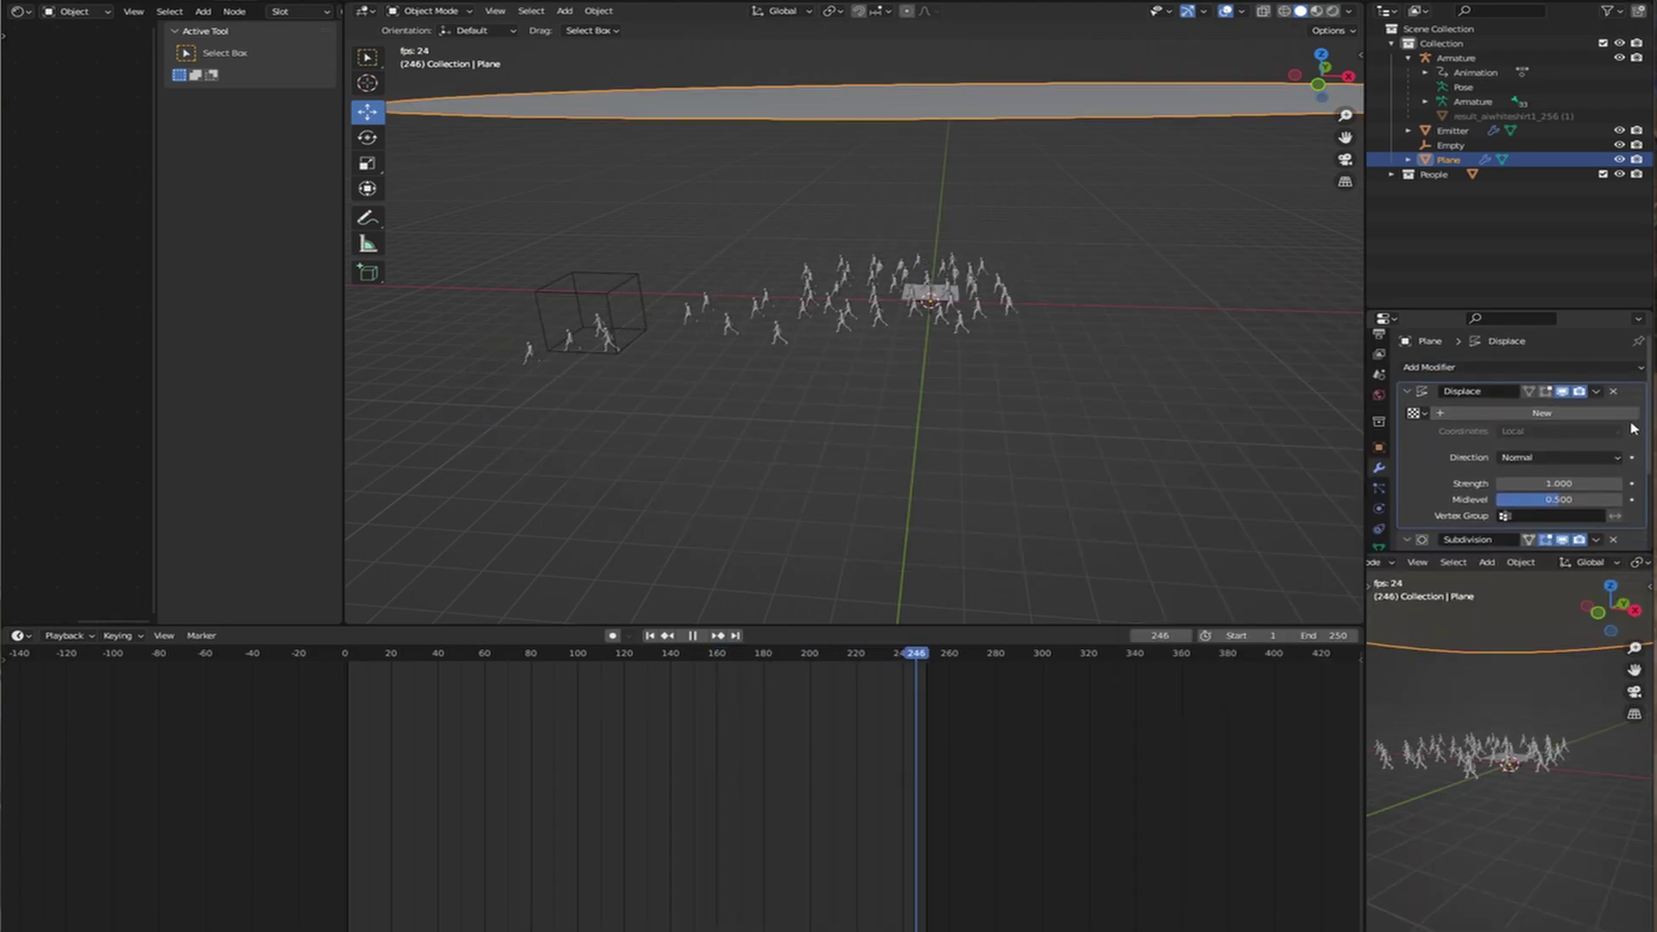
click(1529, 415)
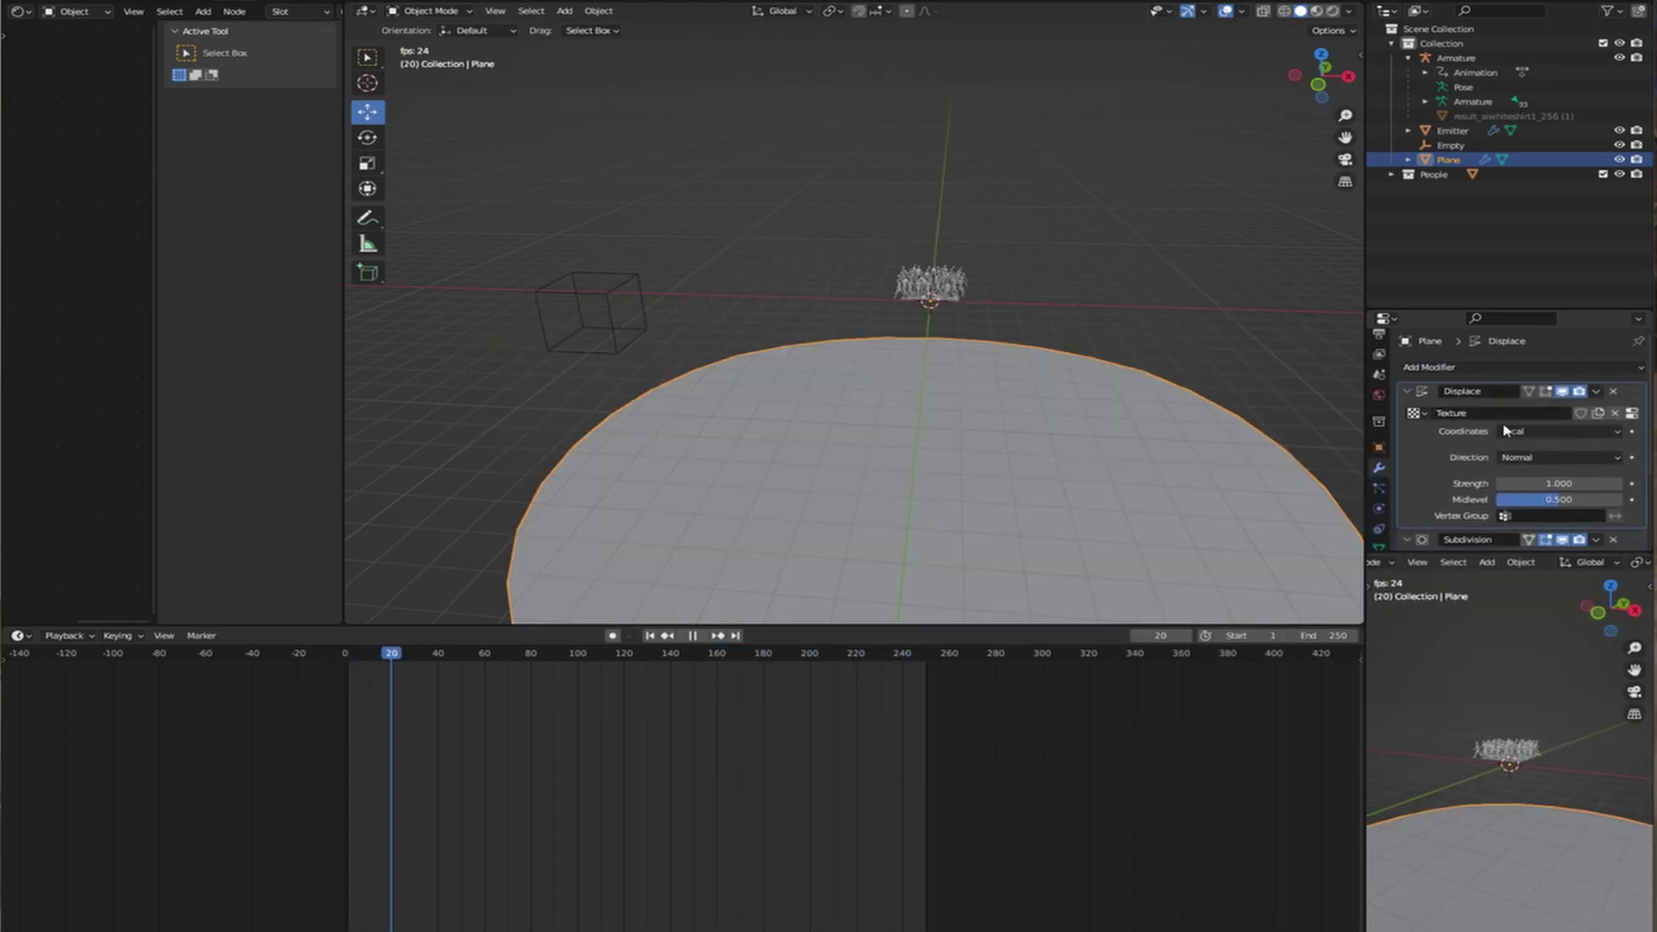
Change the type of the Displace modifier's texture to Clouds.
click(1631, 413)
scroll(1498, 474, down, 1)
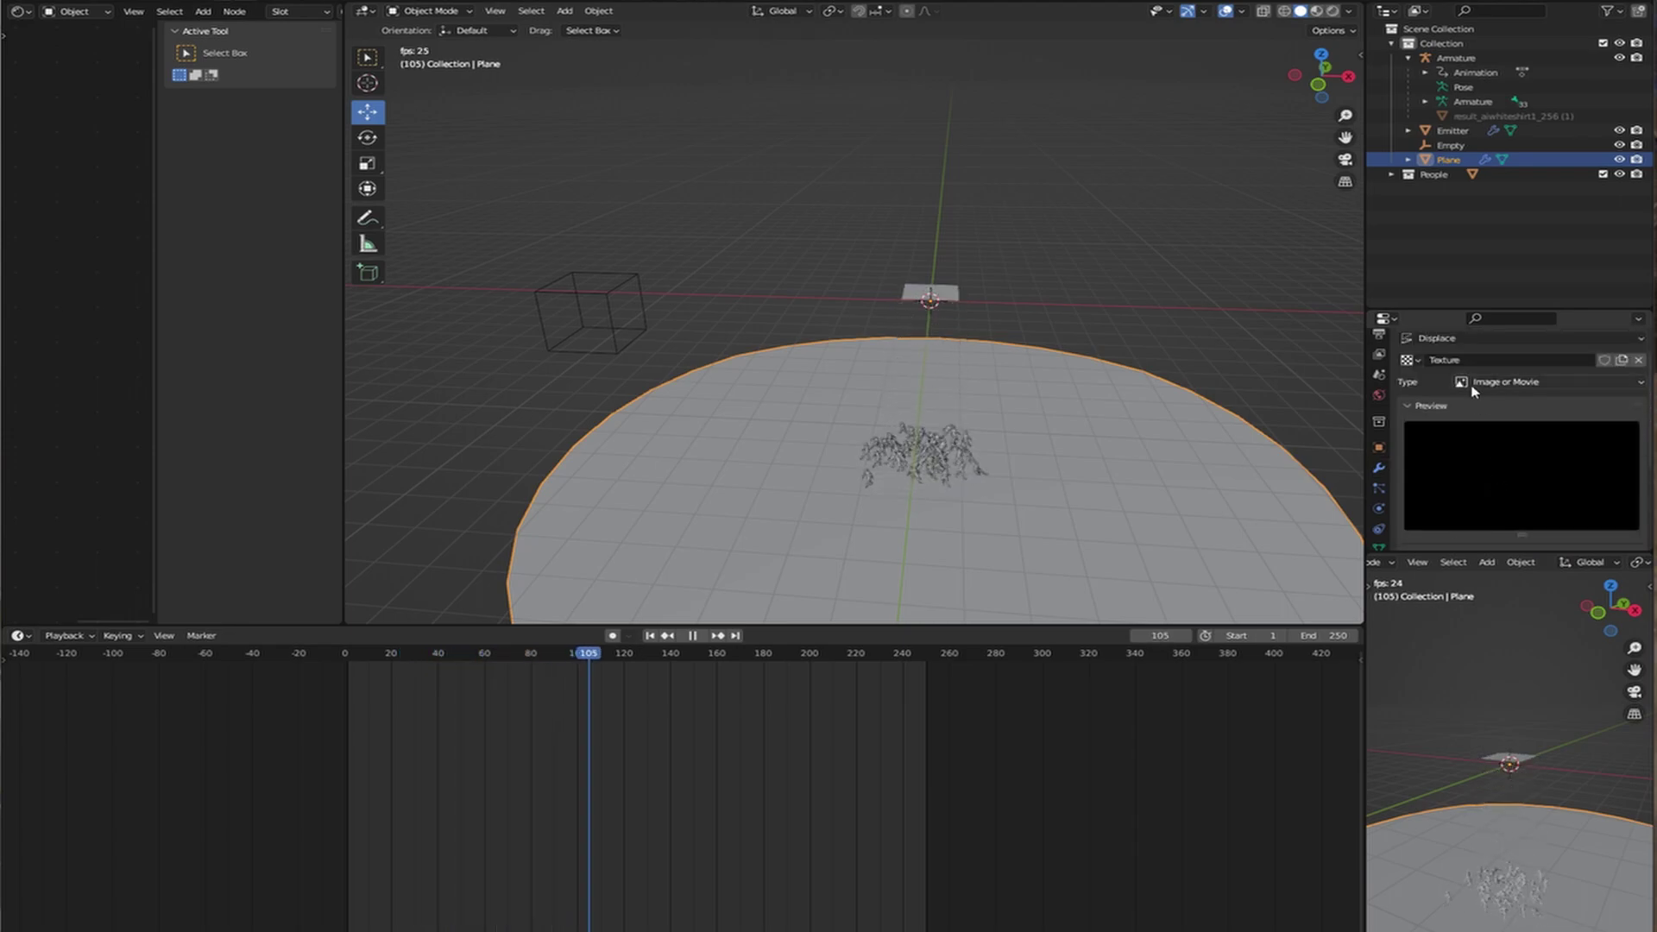
scroll(1499, 476, down, 1)
click(1501, 353)
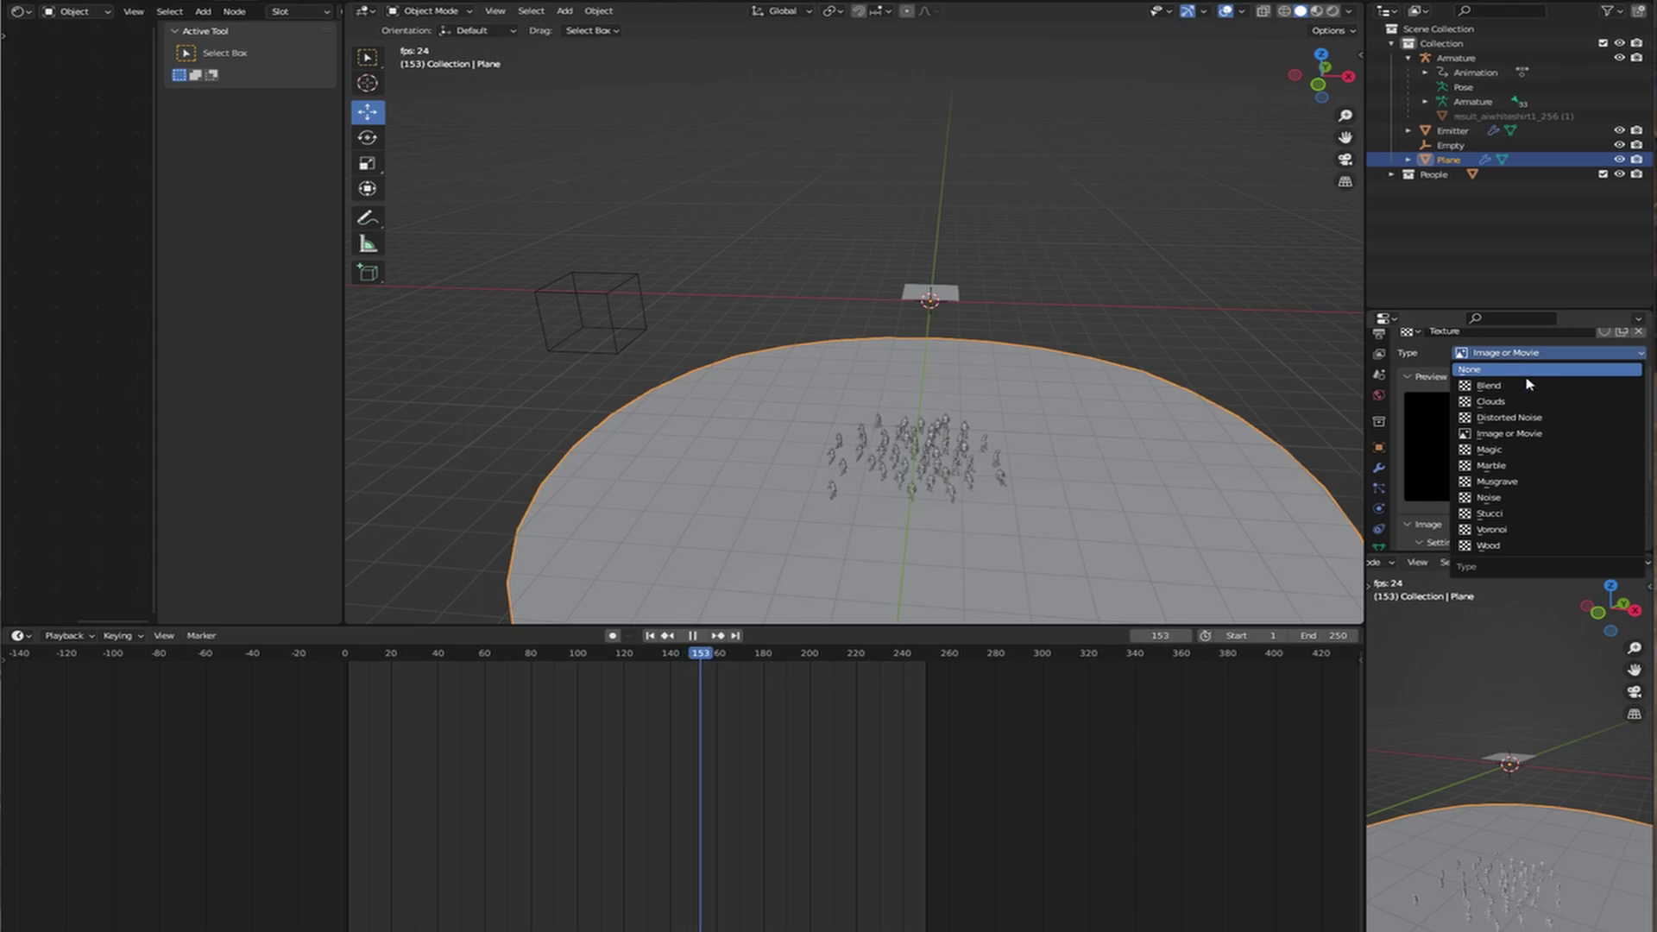
click(1485, 414)
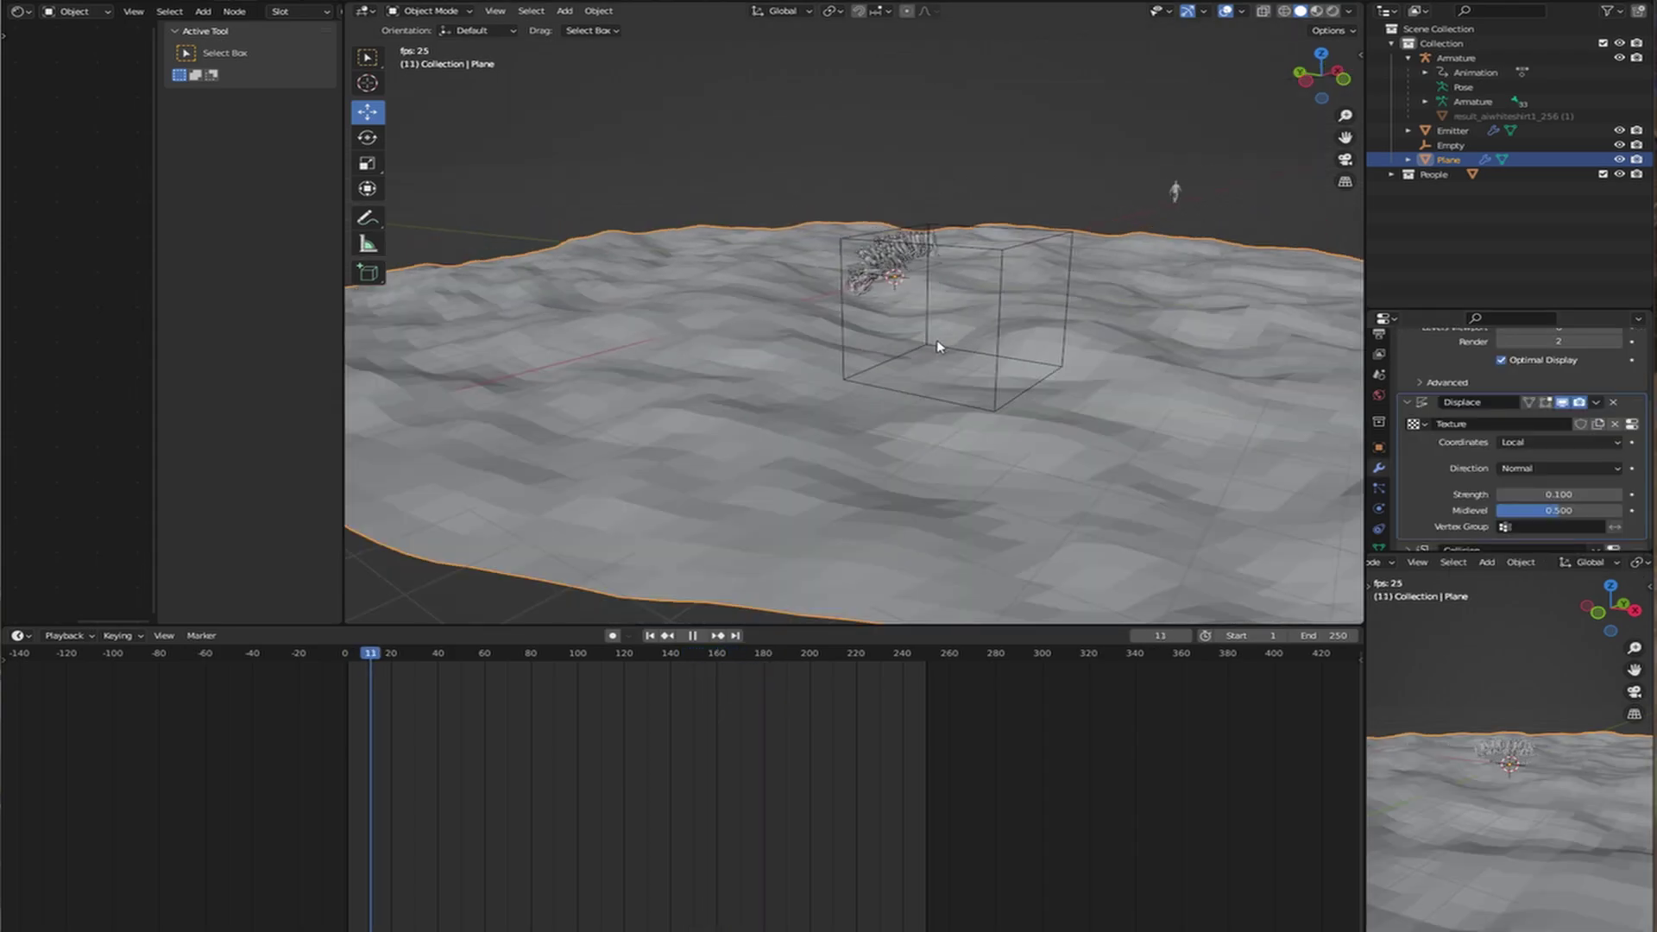
Examine the people walking over the displaced terrain from several distances and angles.
scroll(938, 340, up, 5)
middle_drag(938, 340, 1021, 333)
scroll(931, 330, down, 3)
scroll(927, 338, up, 3)
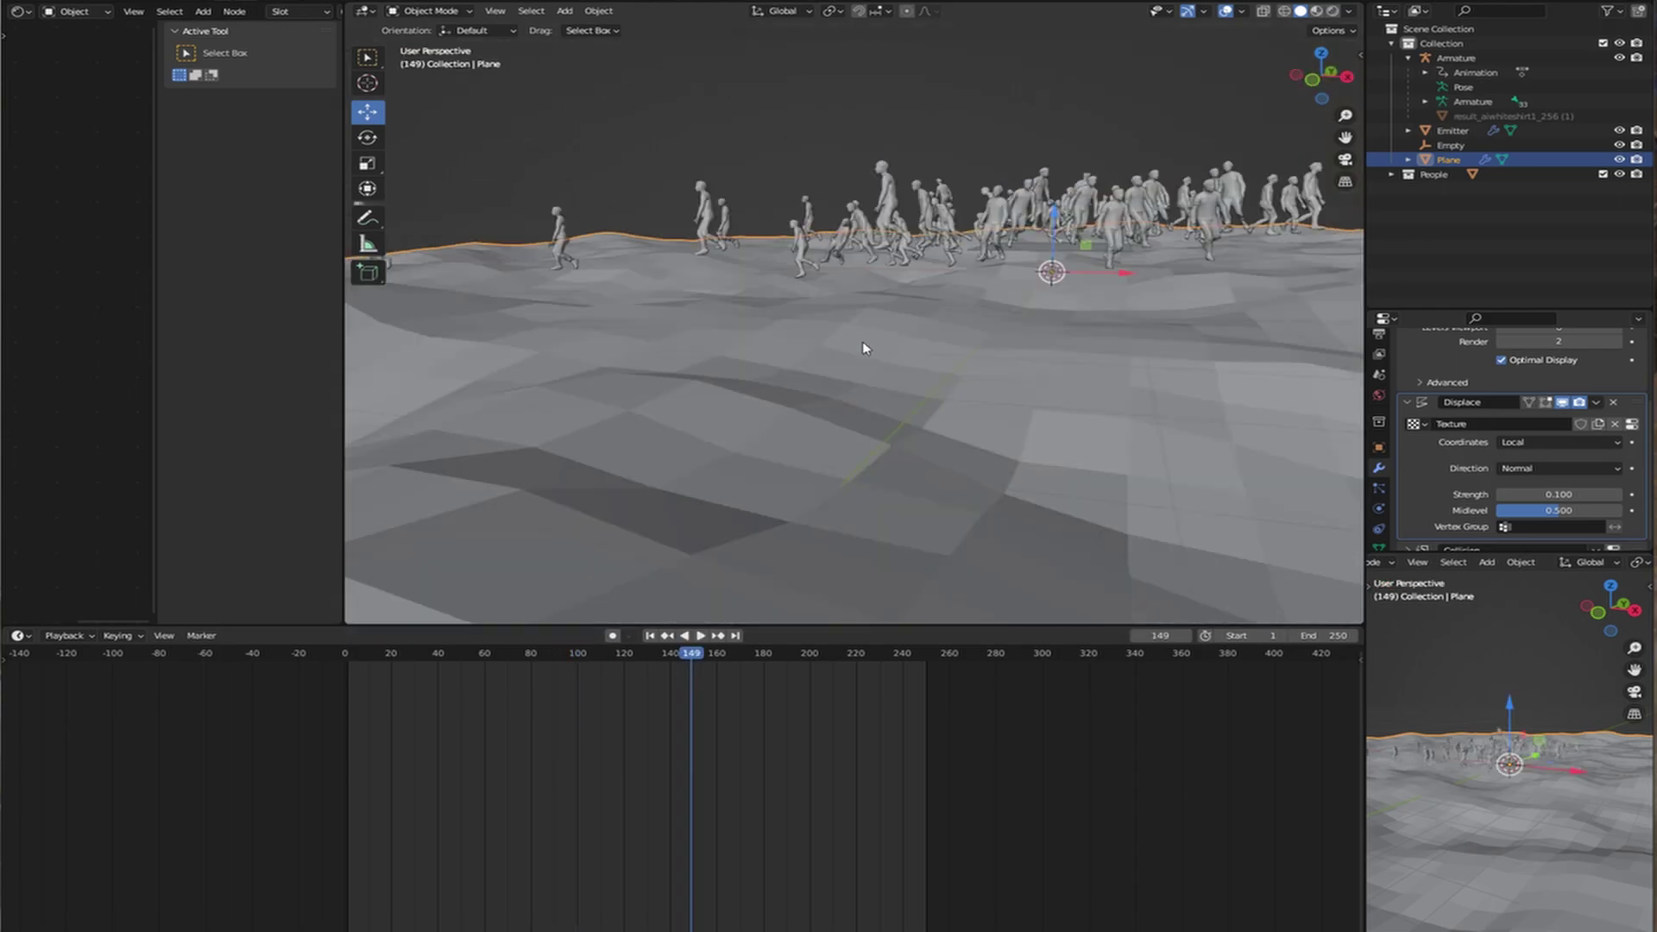
middle_drag(863, 345, 991, 351)
Select the crowd's Emitter, return to the first frame, and expand the Misc section of its boid physics settings.
click(837, 259)
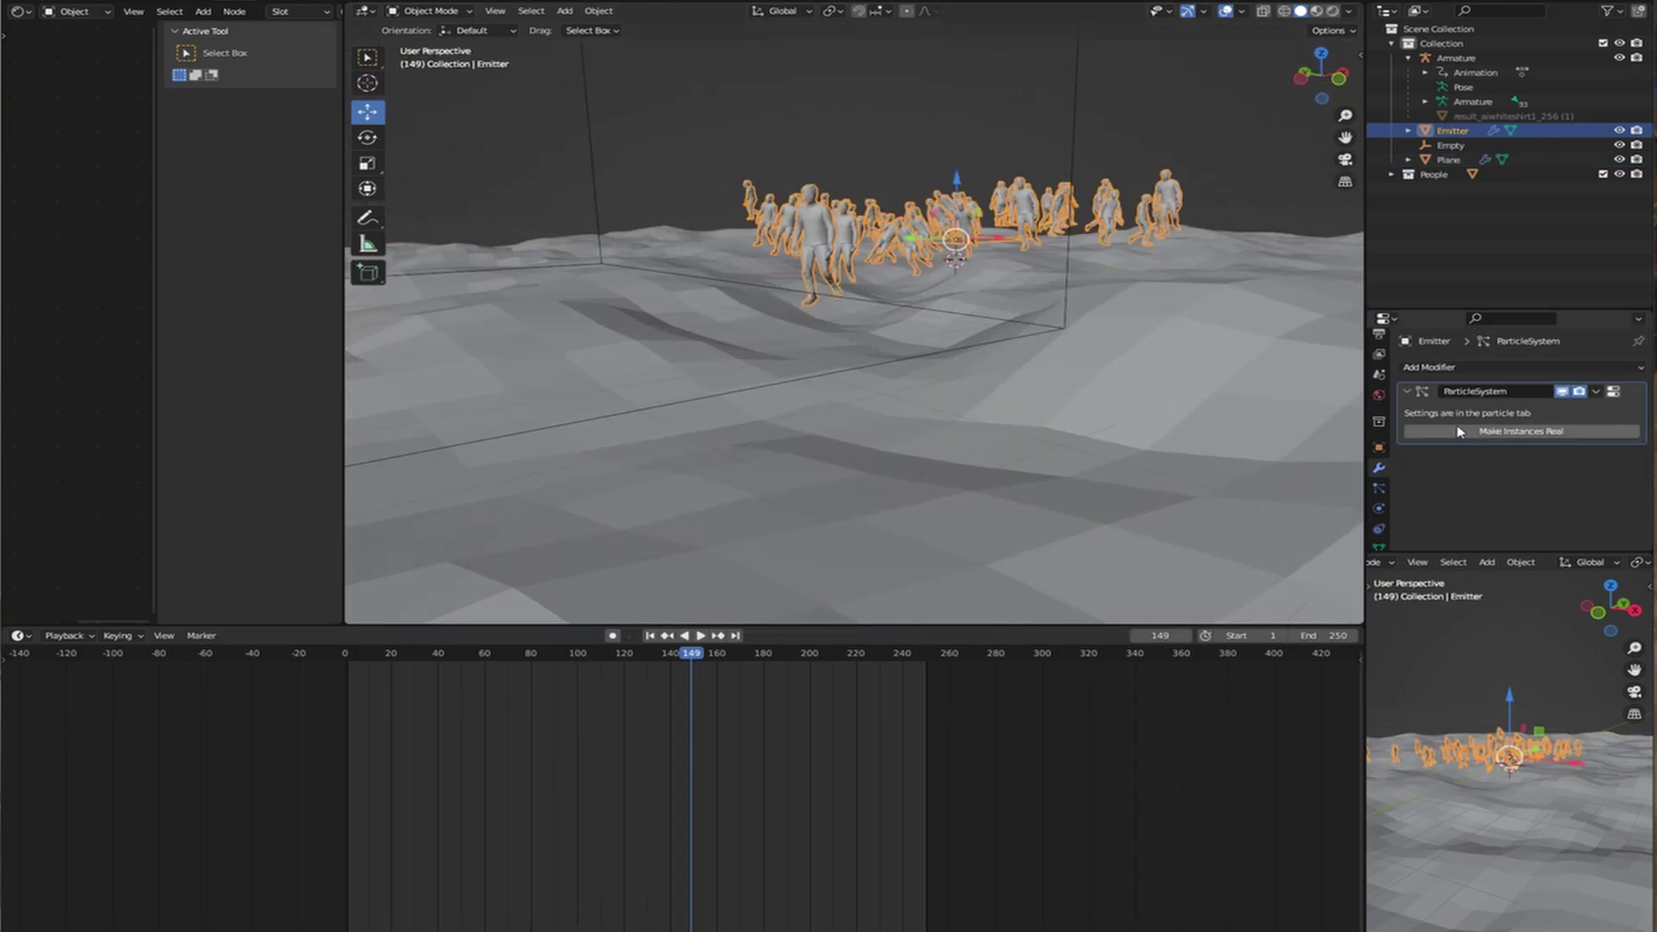
click(1379, 488)
scroll(1519, 448, down, 10)
key(shift+Left)
mouse_move(960, 399)
middle_down()
mouse_move(865, 380)
mouse_move(995, 362)
mouse_move(962, 404)
mouse_move(979, 380)
middle_up()
scroll(995, 362, up, 2)
scroll(999, 356, down, 5)
scroll(1001, 355, up, 4)
click(1434, 403)
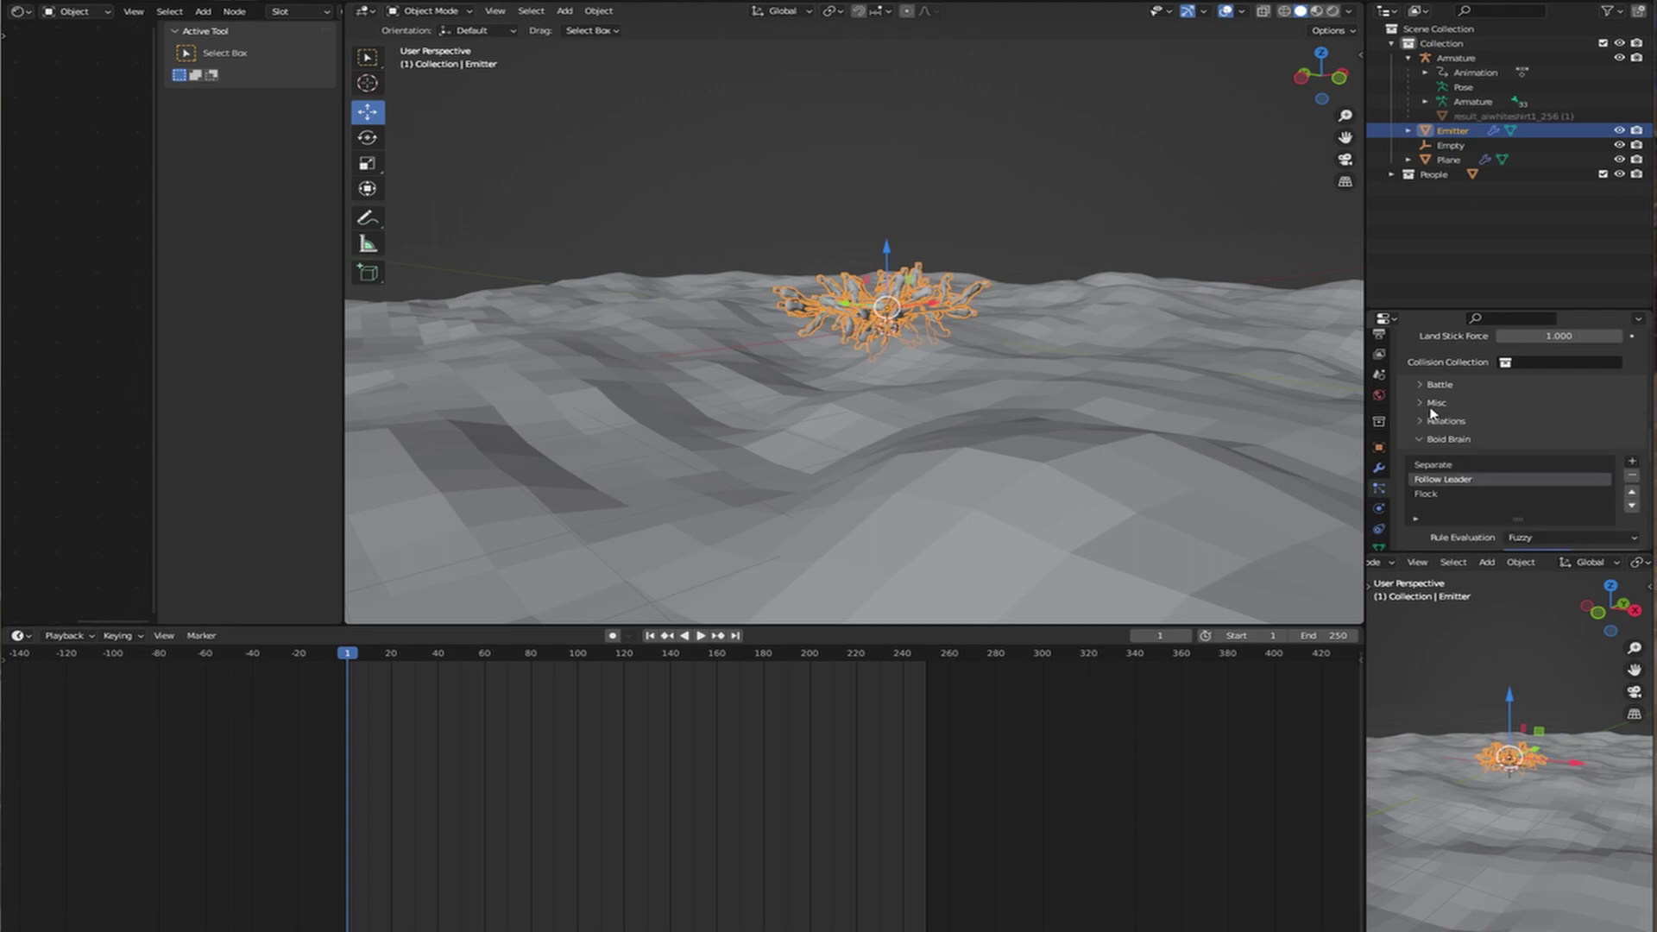
scroll(1428, 421, down, 1)
click(1432, 375)
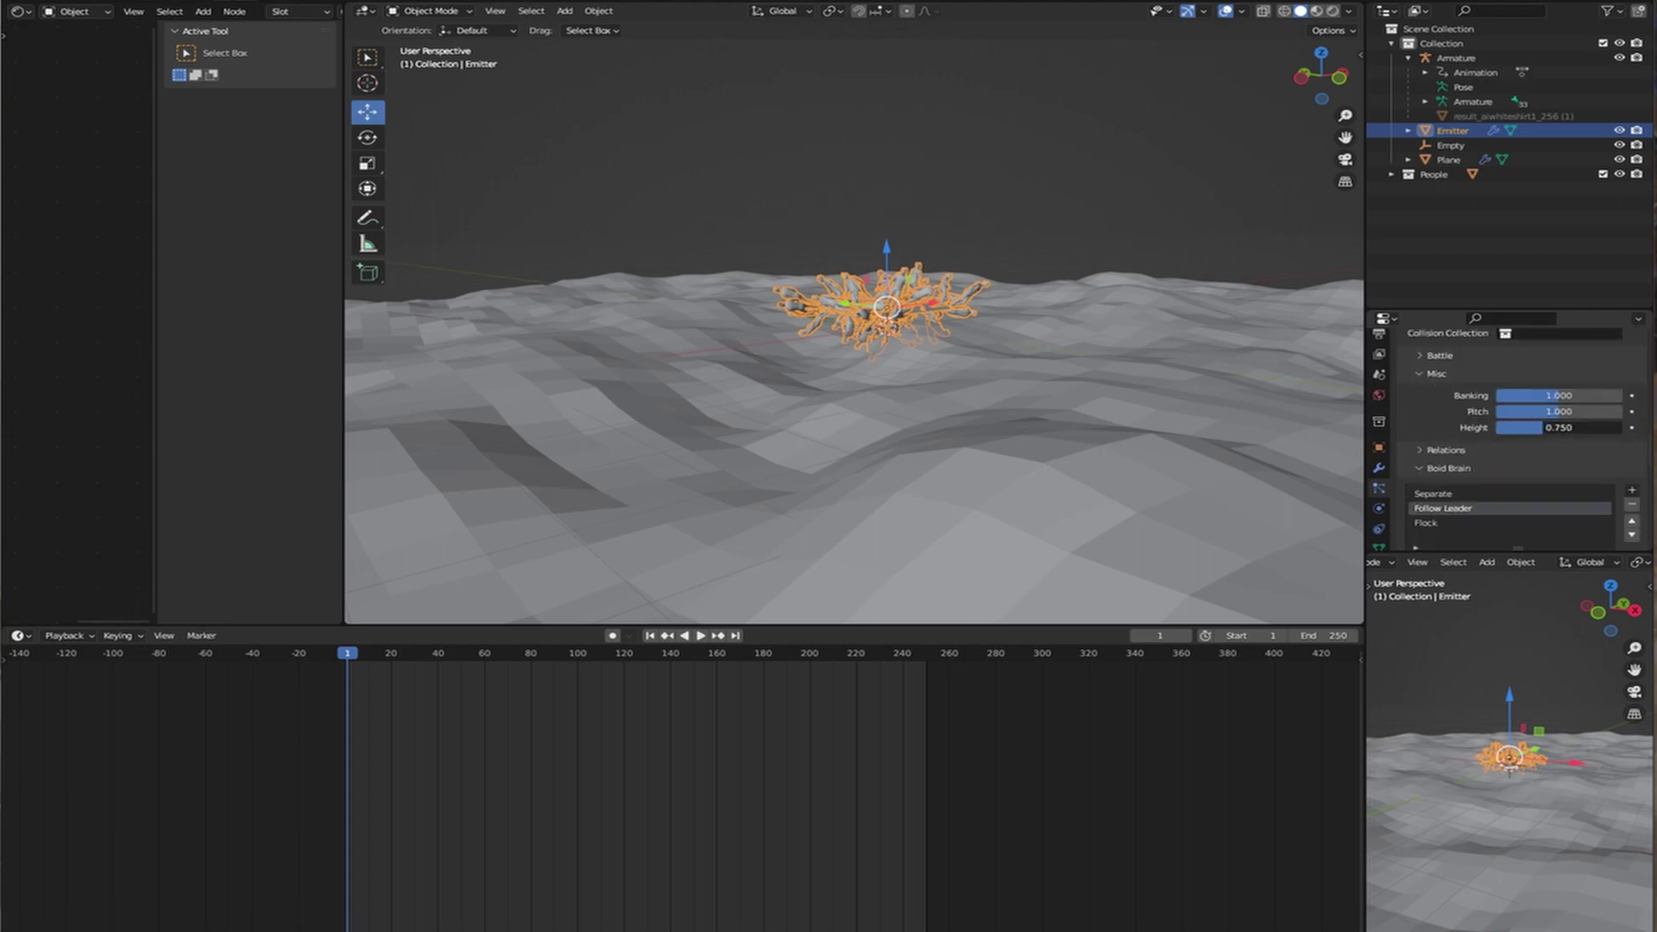
Play the simulation, check the people's feet against the terrain, and set the Emitter's boid Height to 0.5.
click(697, 636)
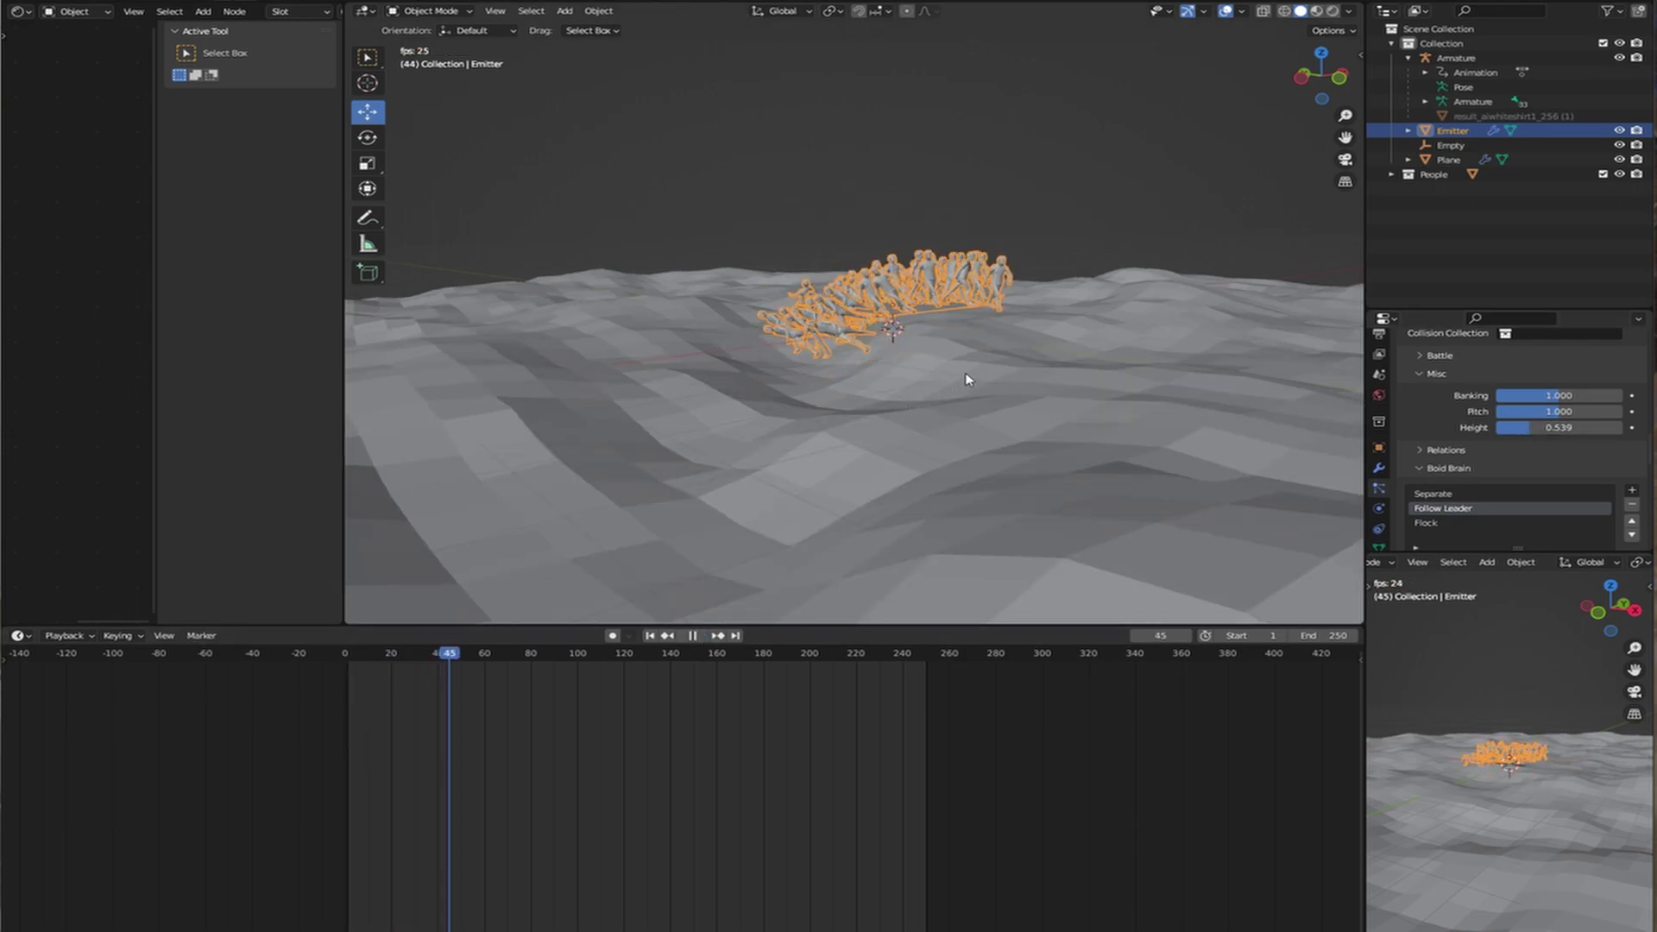
middle_drag(955, 396, 906, 385)
scroll(906, 385, up, 3)
scroll(918, 413, up, 2)
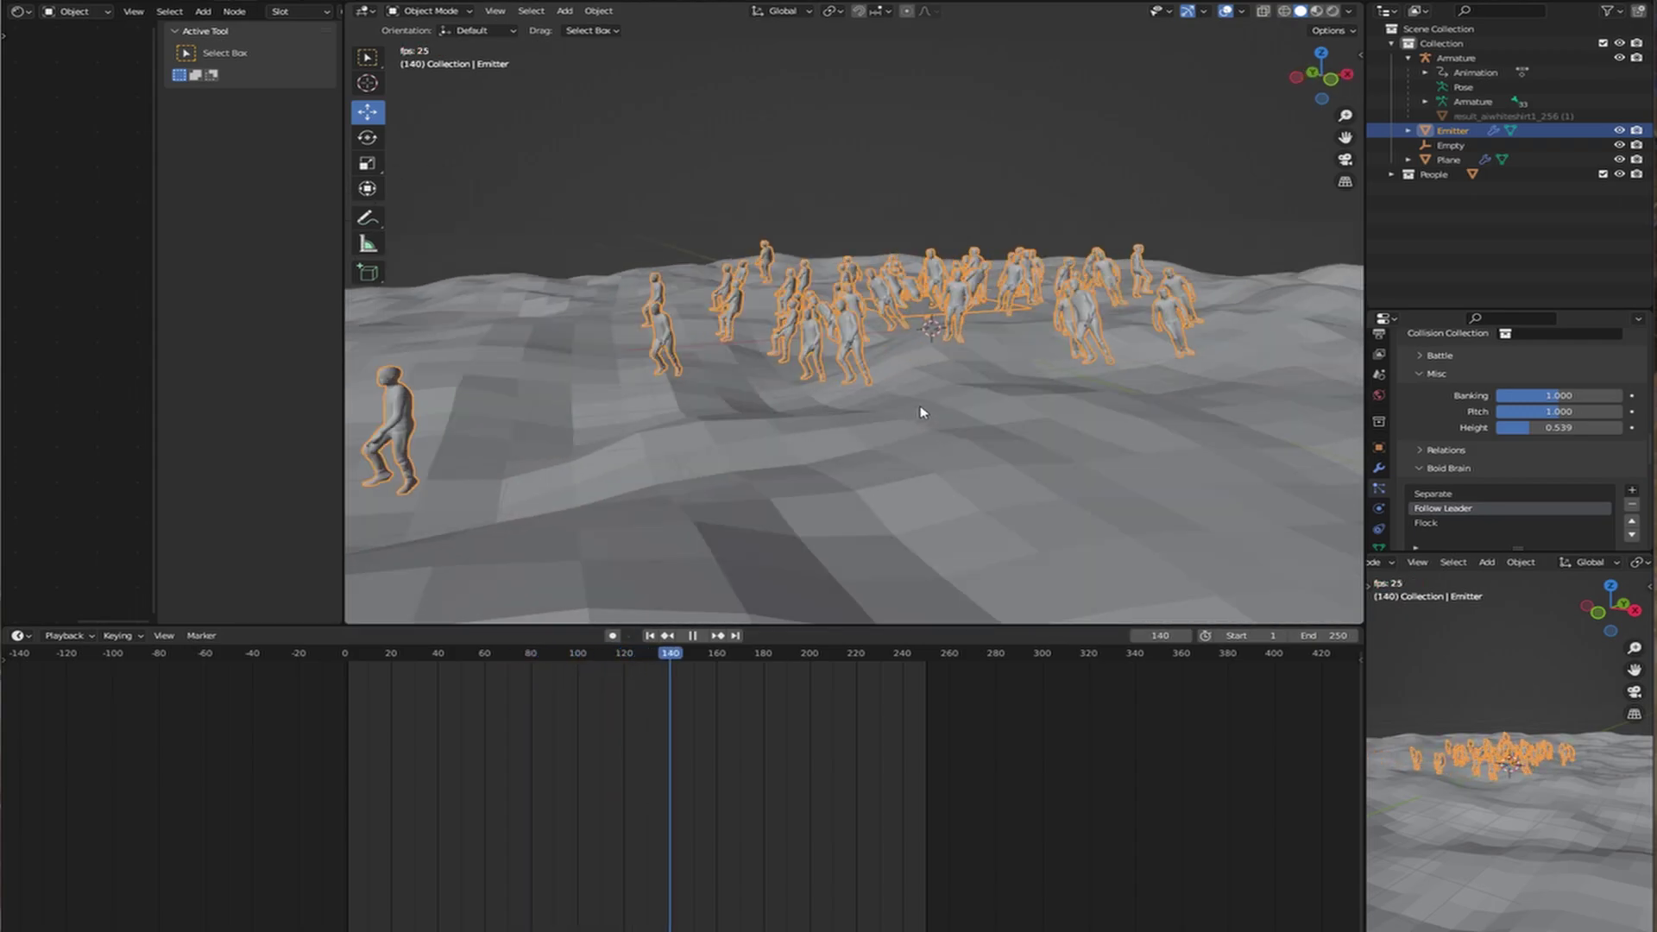
scroll(908, 391, up, 3)
click(1565, 428)
text(0.5)
key(Return)
Set the Emitter's boid Height to 0.4 while viewing the walking people up close.
middle_drag(993, 394, 962, 414)
scroll(962, 409, up, 1)
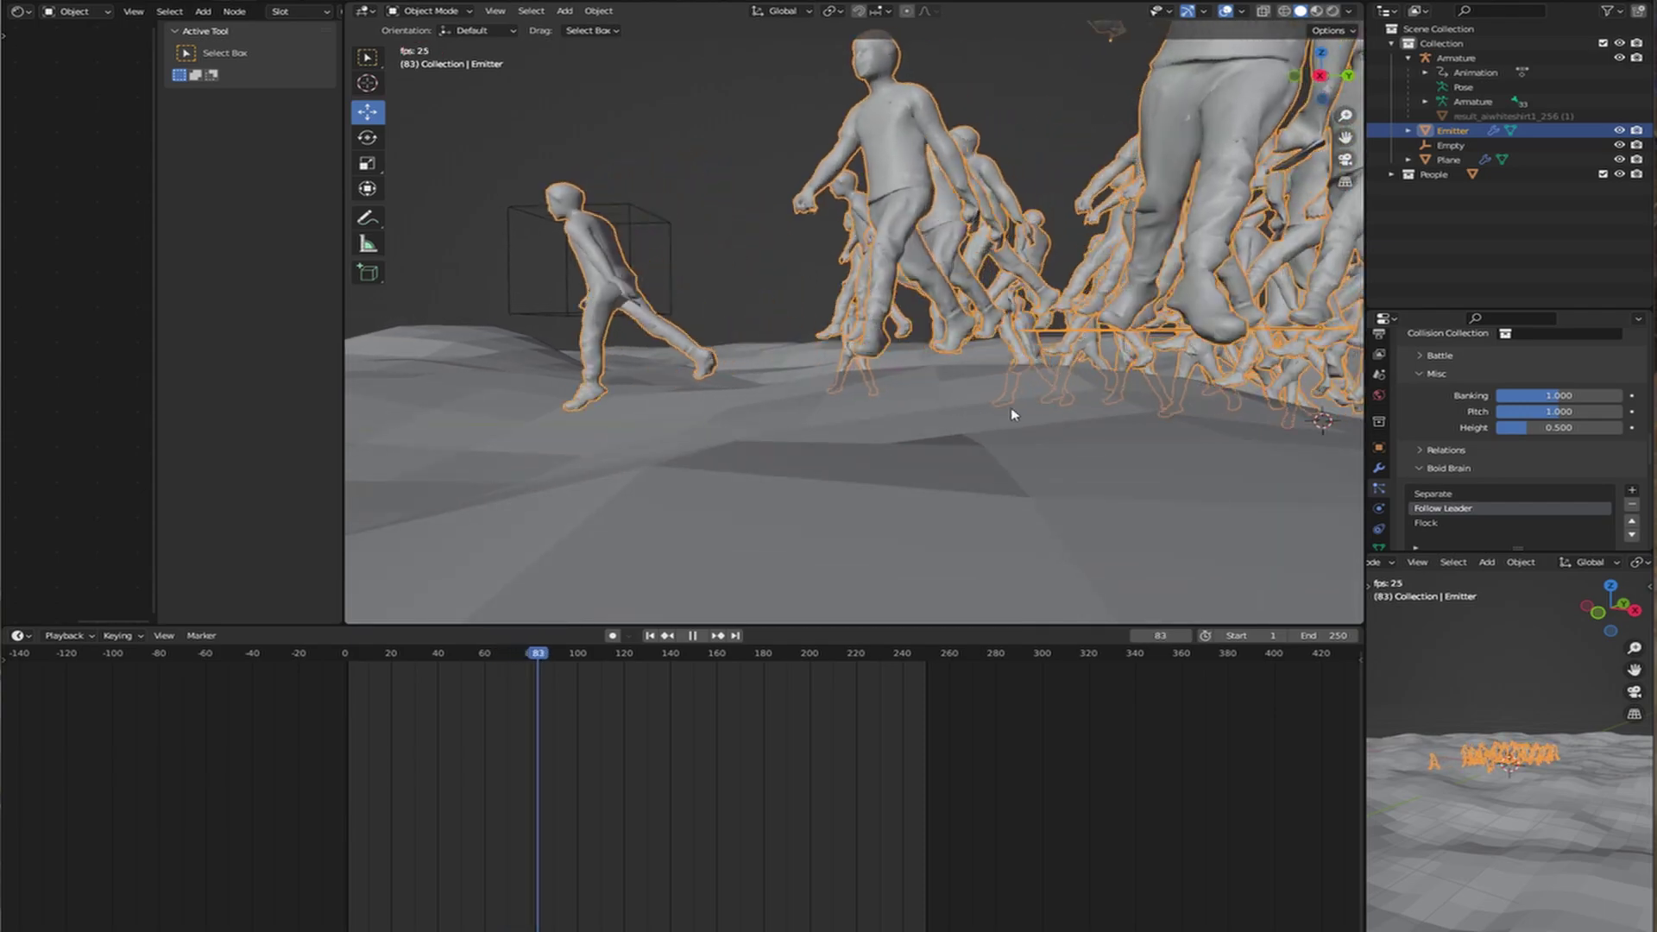
click(1573, 428)
text(.4)
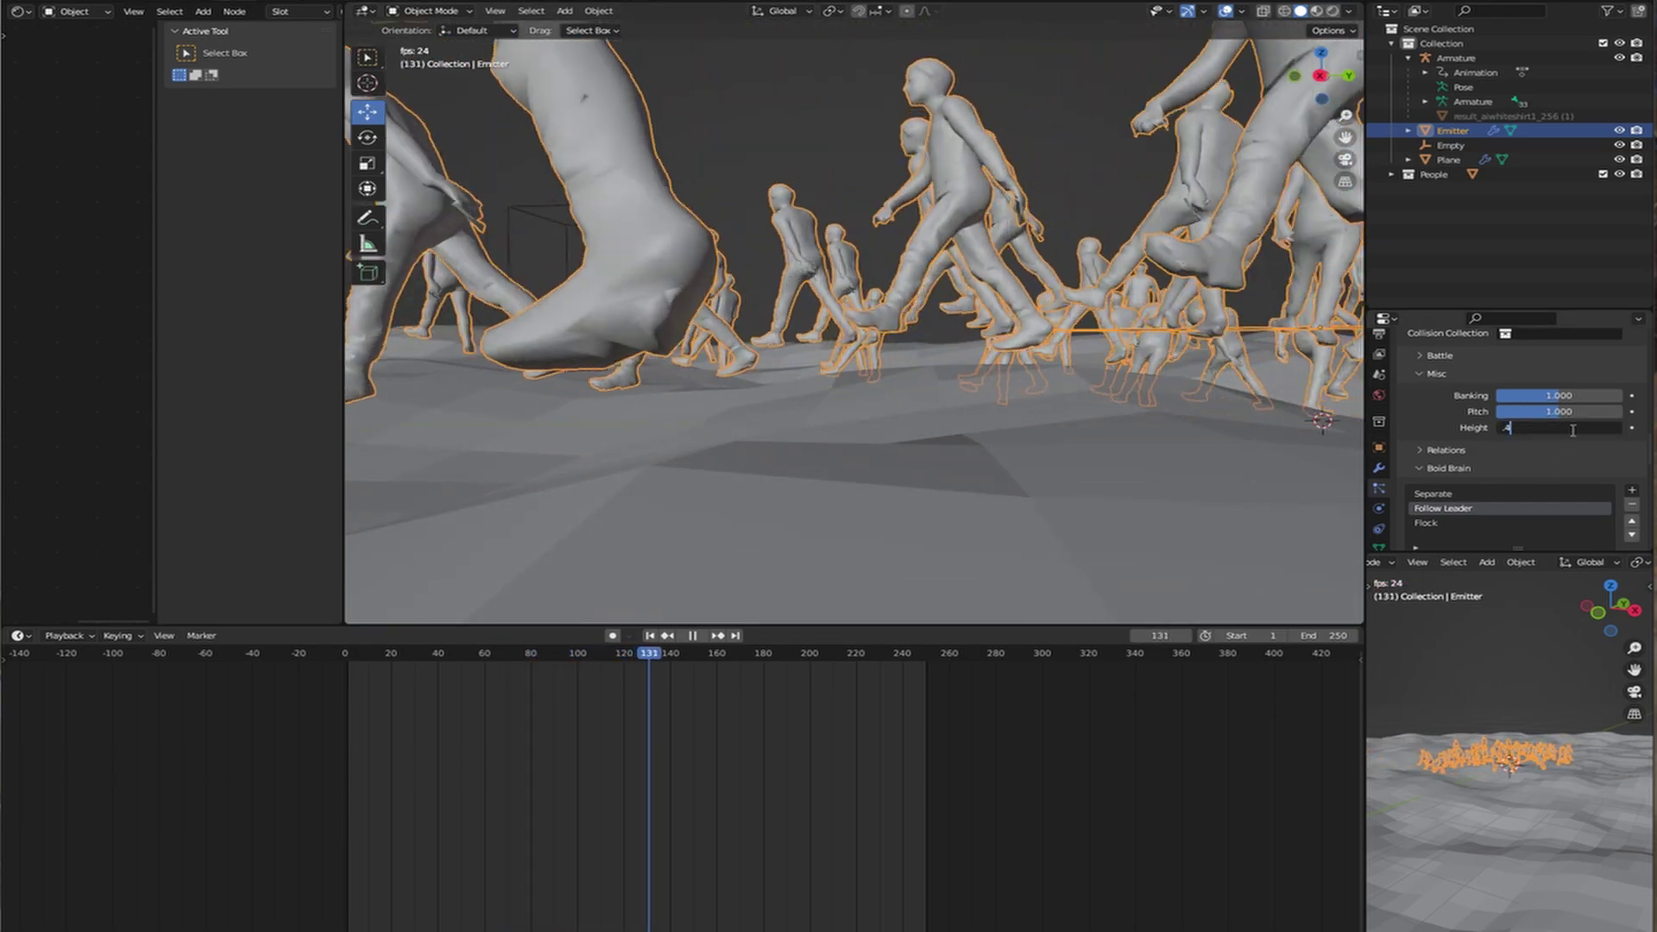
key(Return)
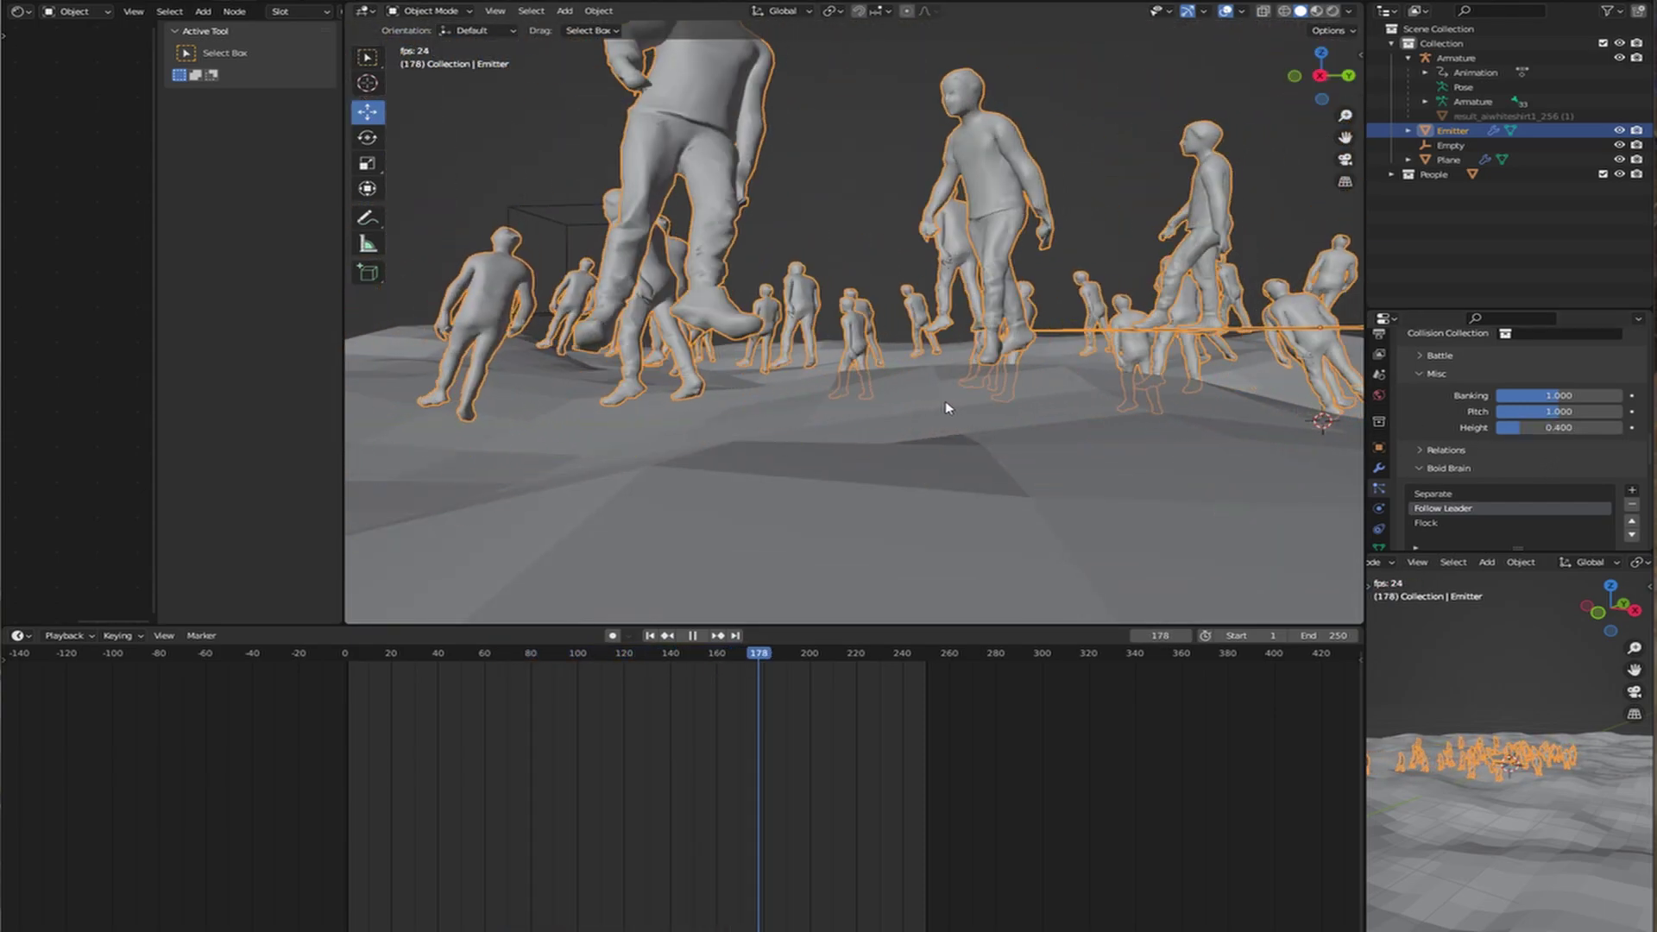
Examine how the playing crowd sits on the hilly ground from several angles and distances.
middle_drag(945, 400, 954, 398)
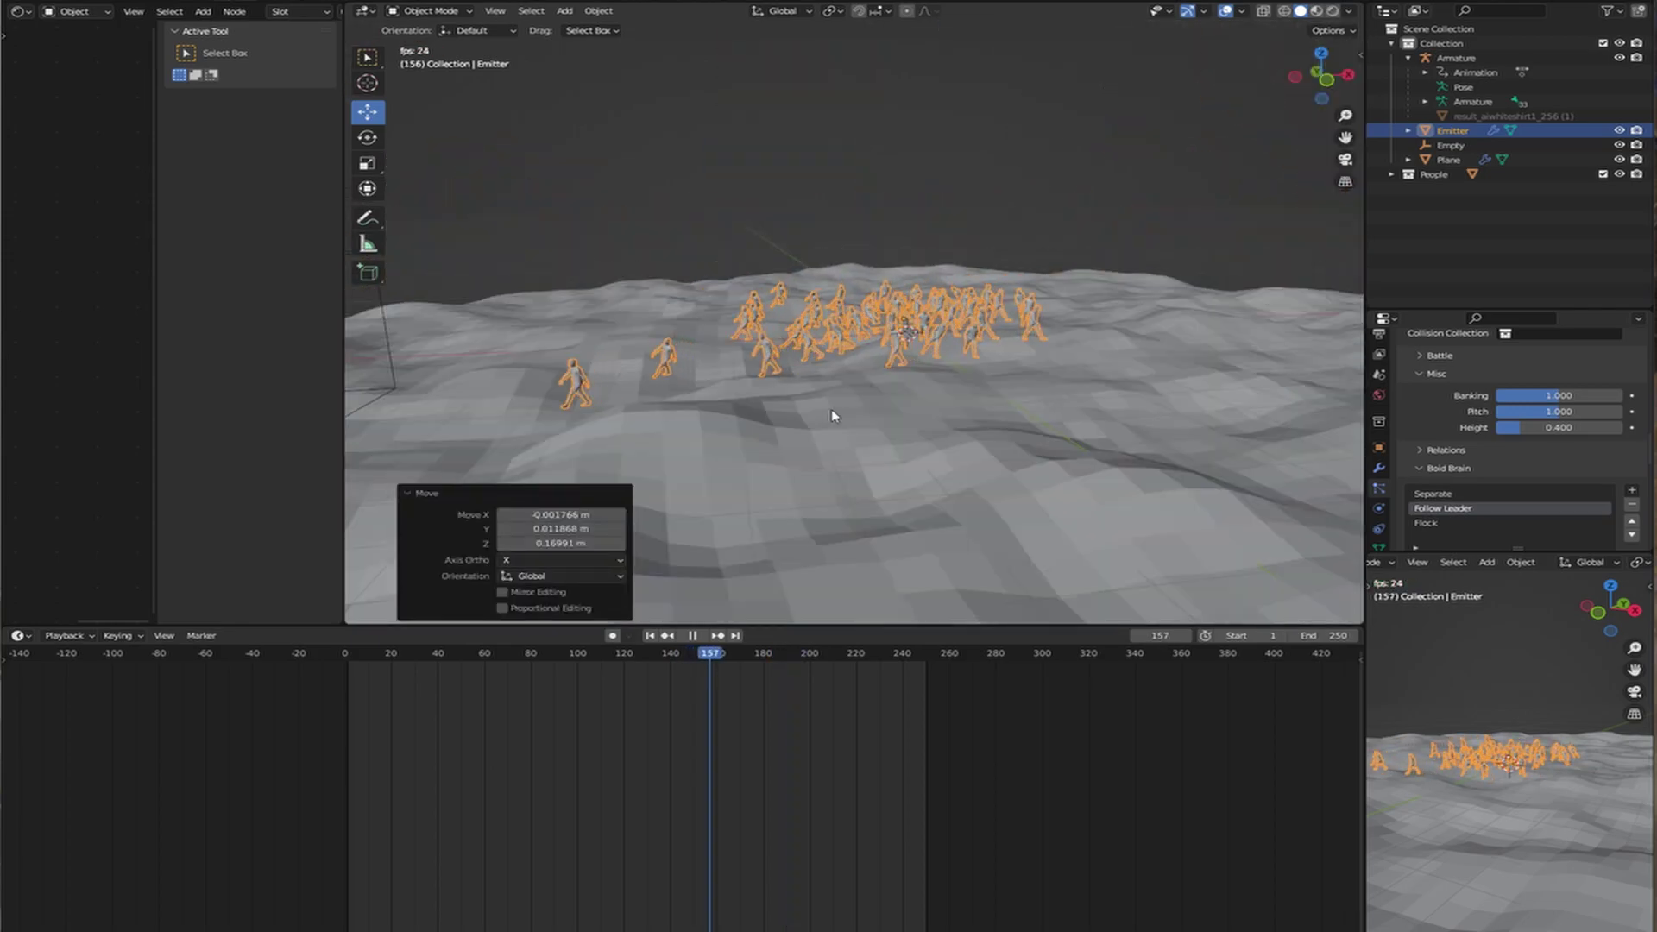
scroll(866, 401, up, 3)
middle_drag(866, 401, 968, 386)
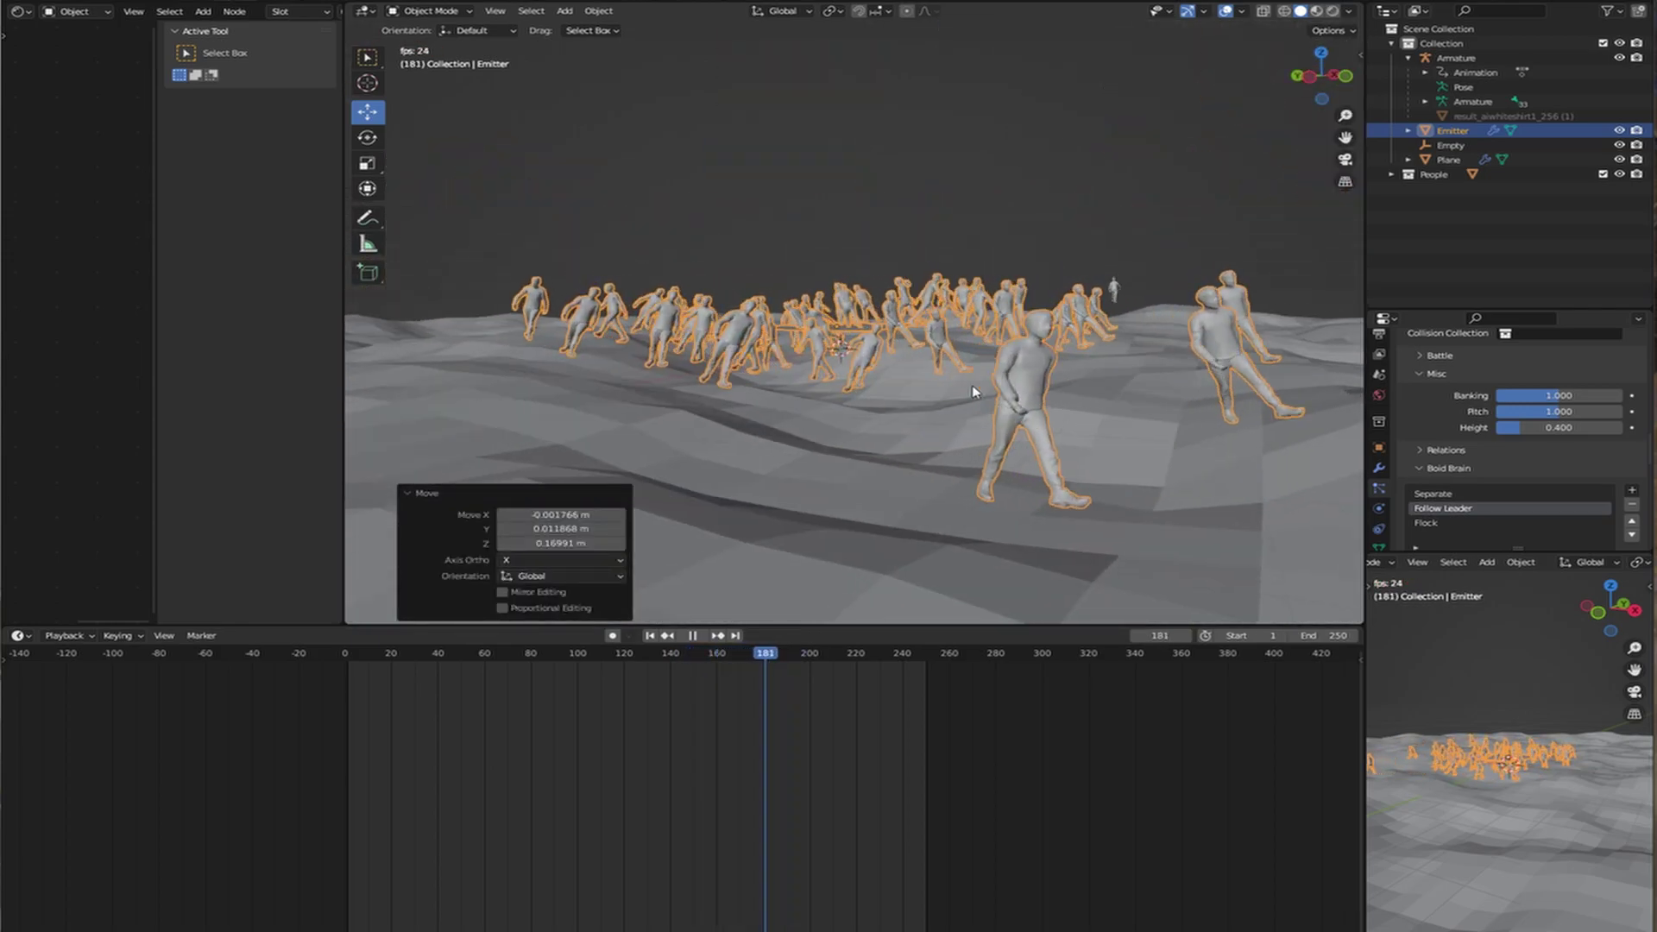
scroll(968, 393, down, 2)
scroll(987, 381, down, 5)
scroll(935, 403, up, 3)
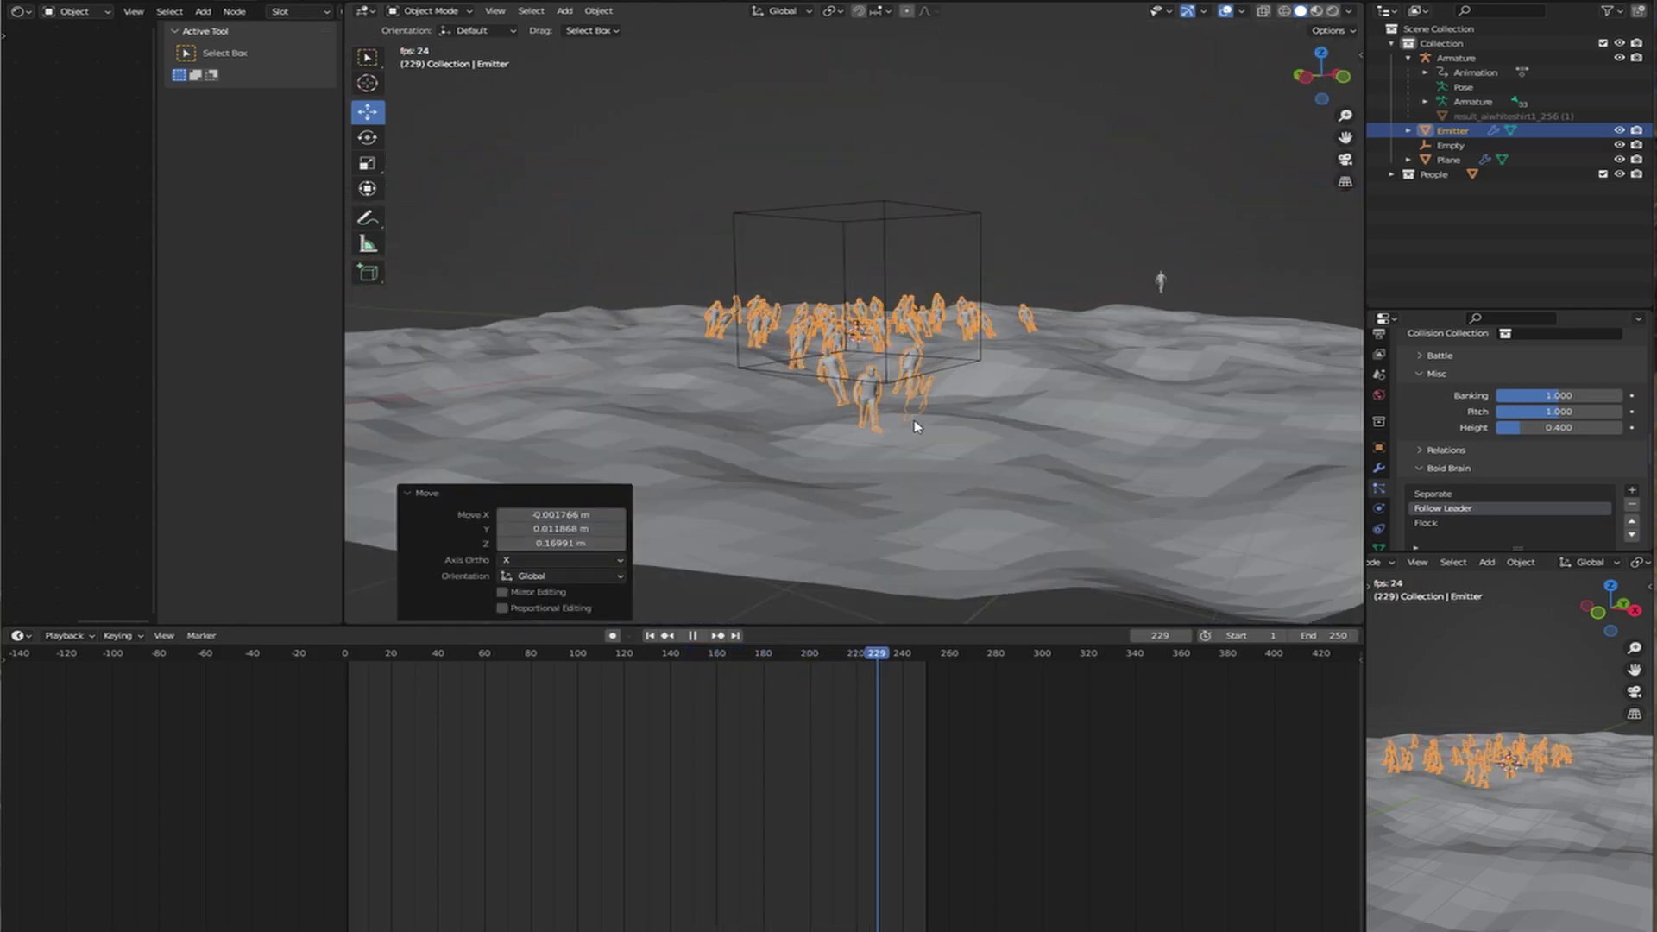
scroll(897, 424, up, 4)
scroll(880, 428, down, 4)
scroll(872, 433, up, 2)
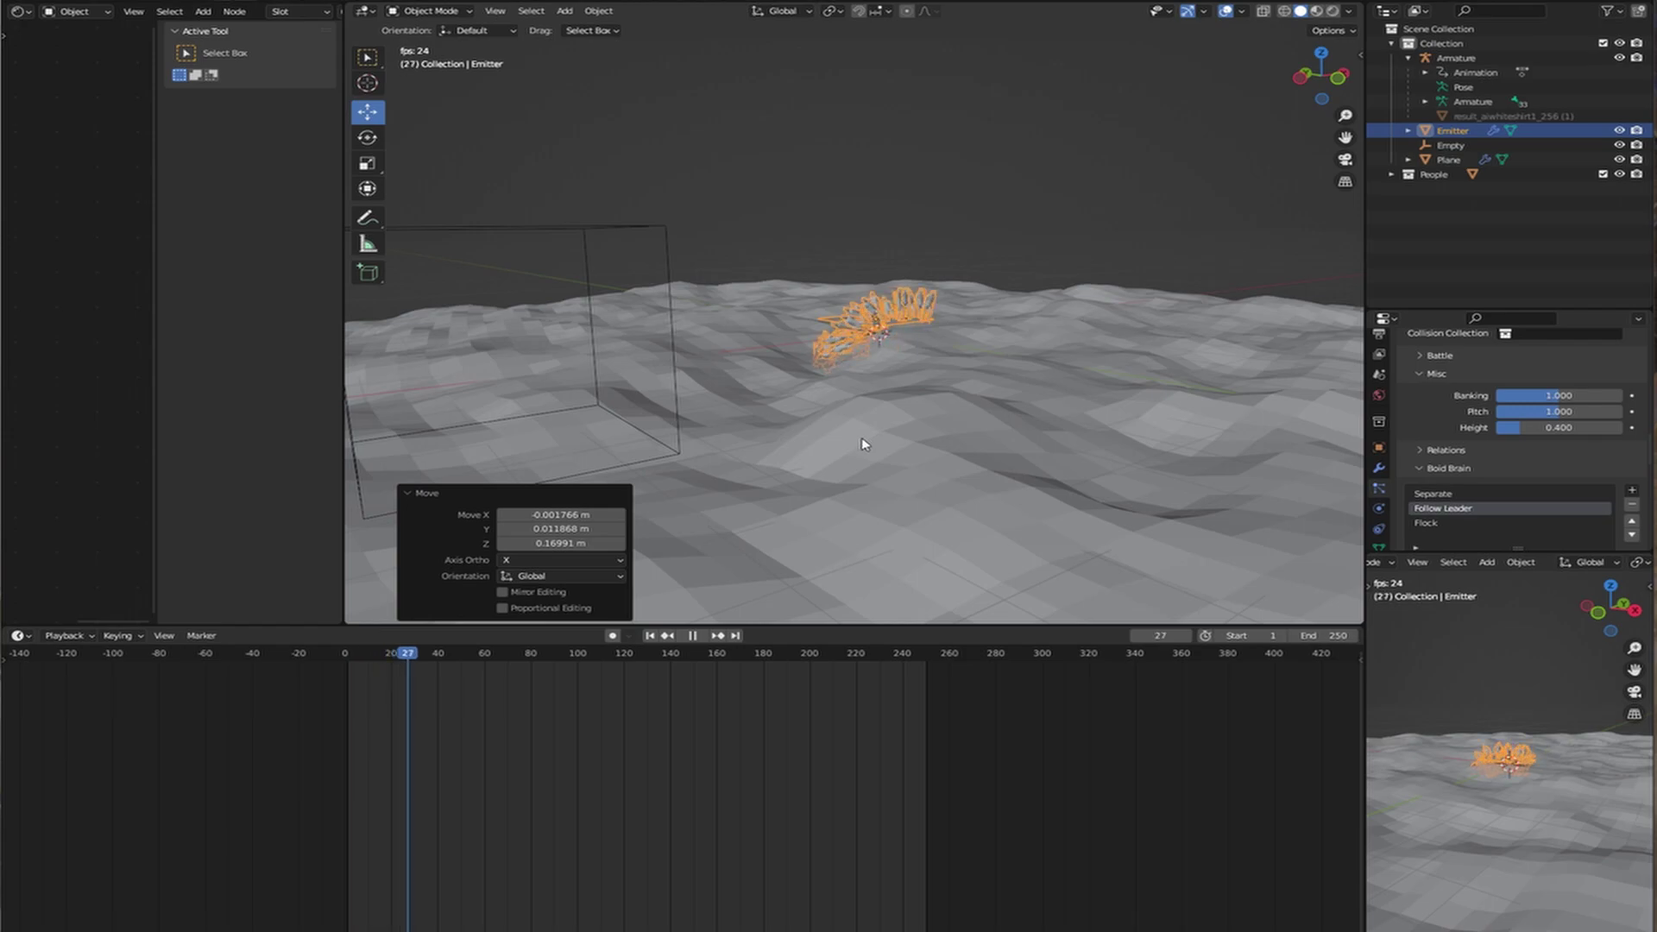
scroll(846, 447, up, 3)
Clear the selection and watch the unhighlighted crowd cross the terrain.
click(975, 448)
scroll(1002, 425, down, 3)
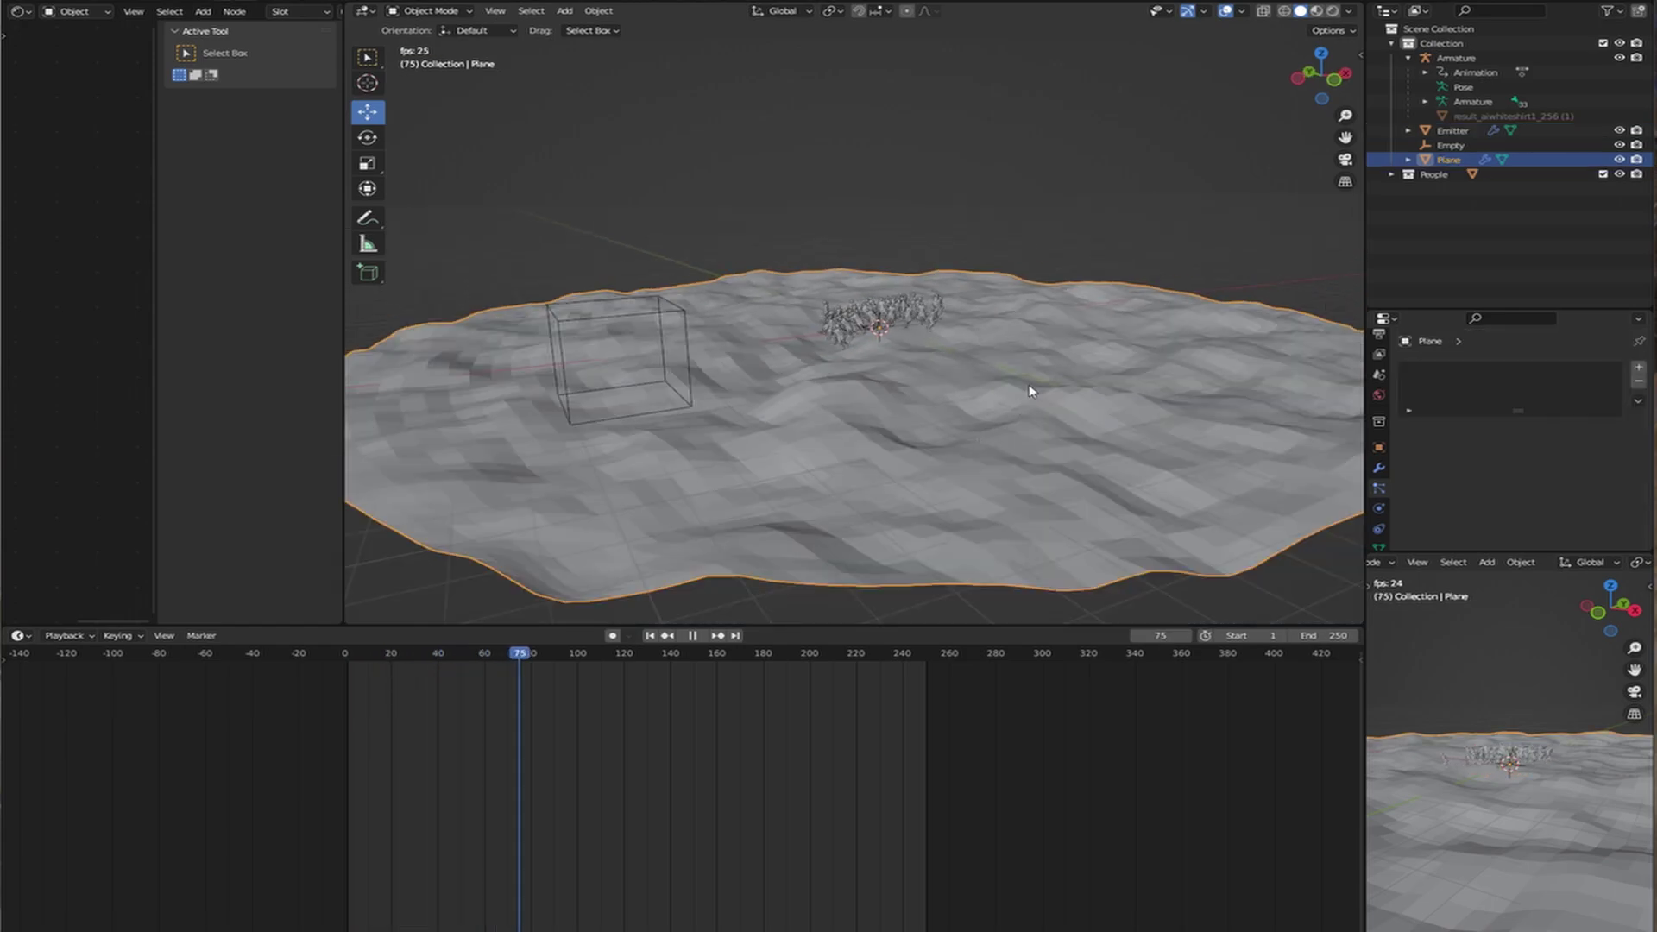
click(1128, 278)
scroll(1032, 382, up, 2)
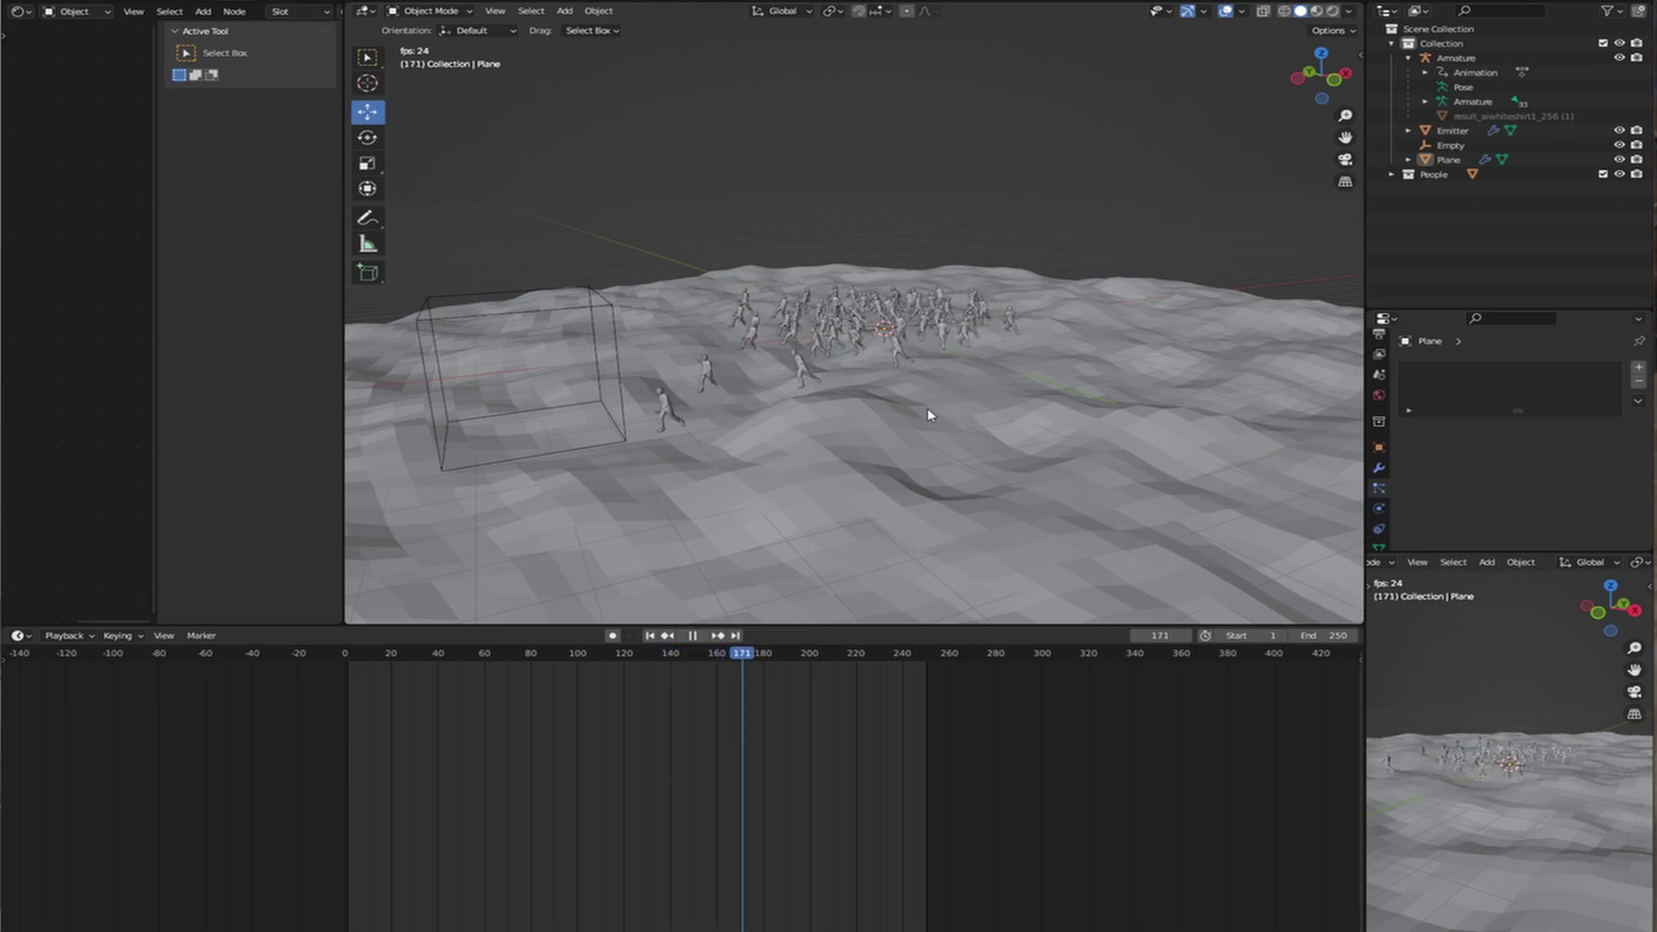
scroll(921, 417, down, 3)
scroll(872, 437, up, 3)
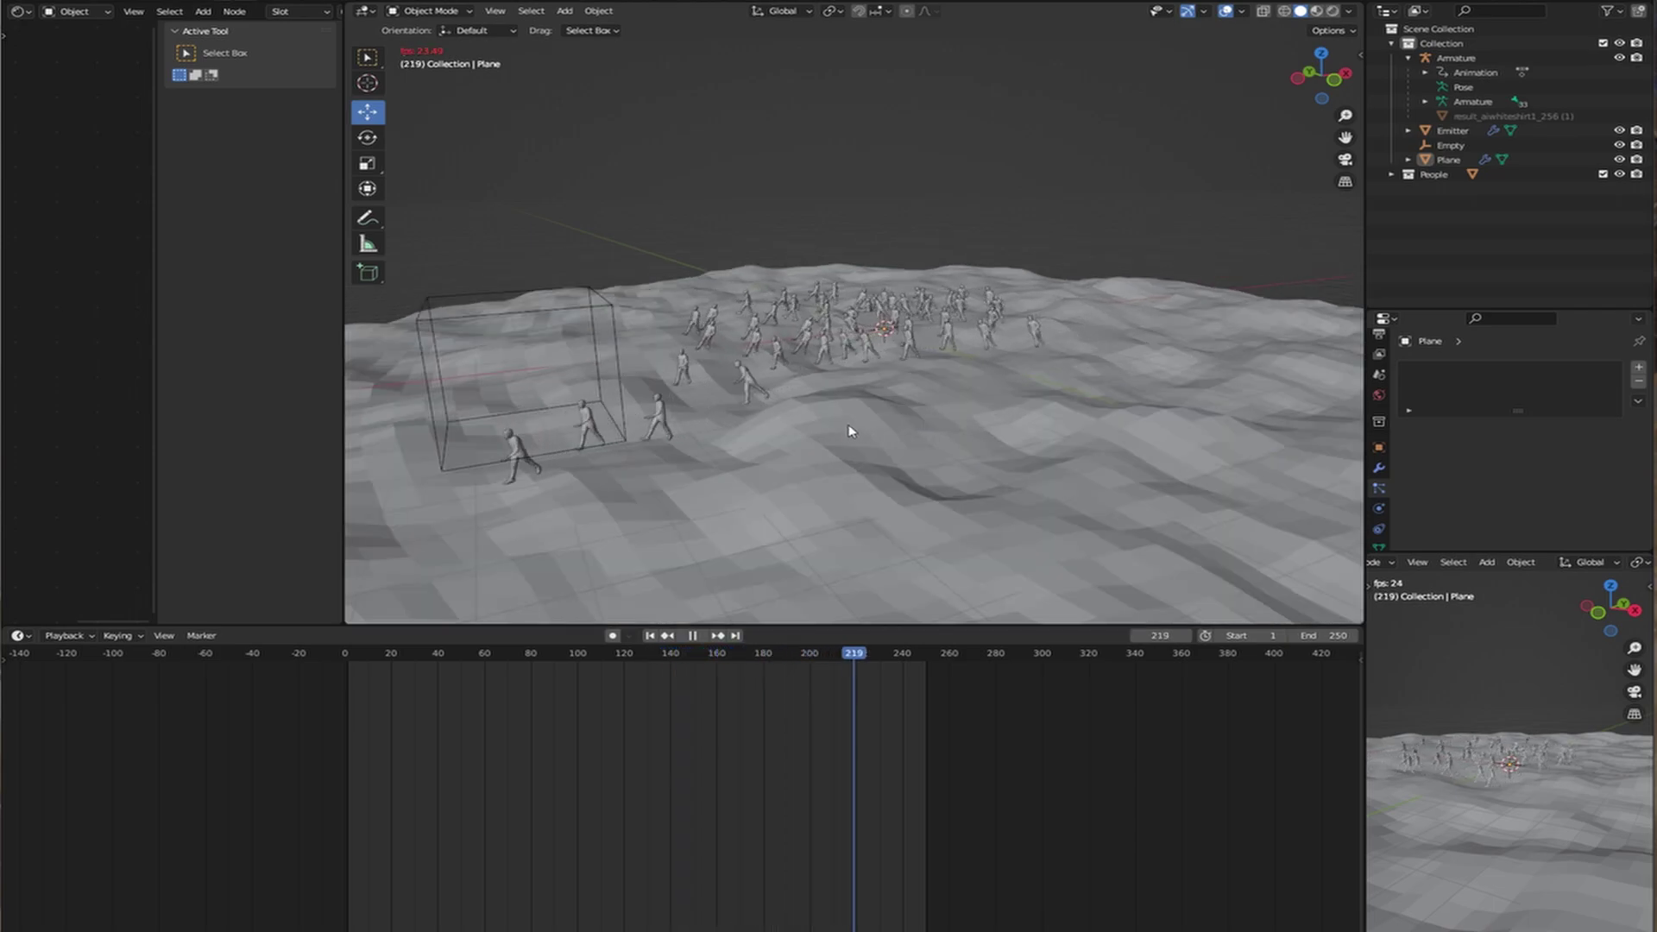
click(926, 441)
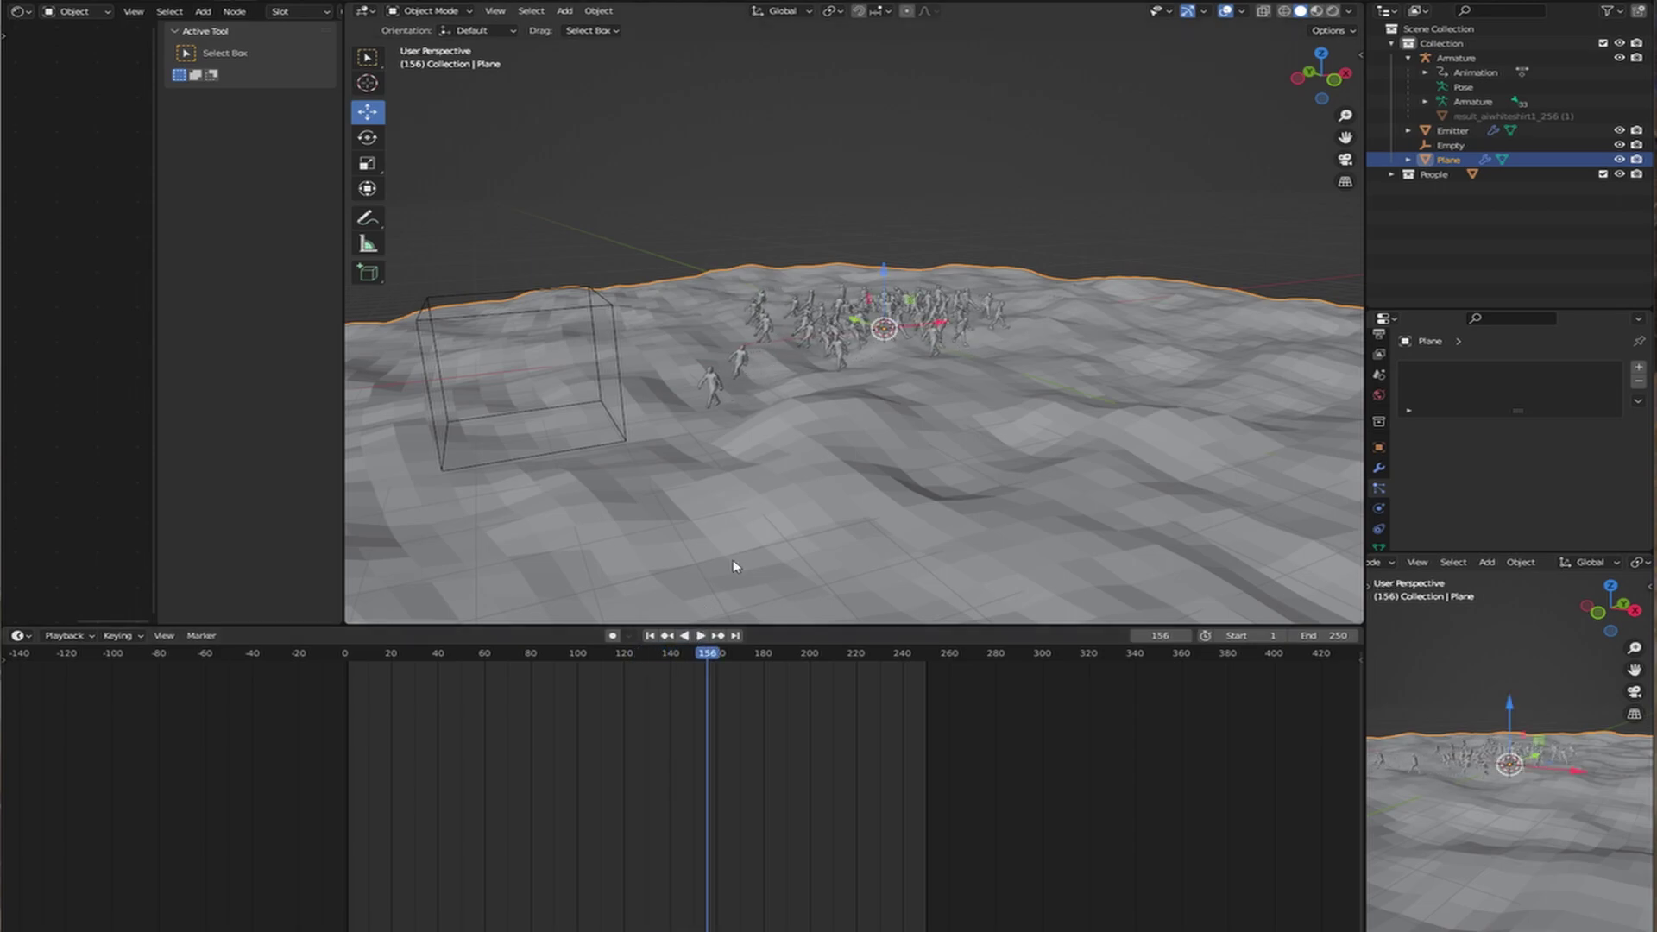
Select the crowd's Emitter and set its boid Banking and Pitch to 0.500.
scroll(850, 418, up, 2)
click(842, 365)
scroll(1551, 489, down, 6)
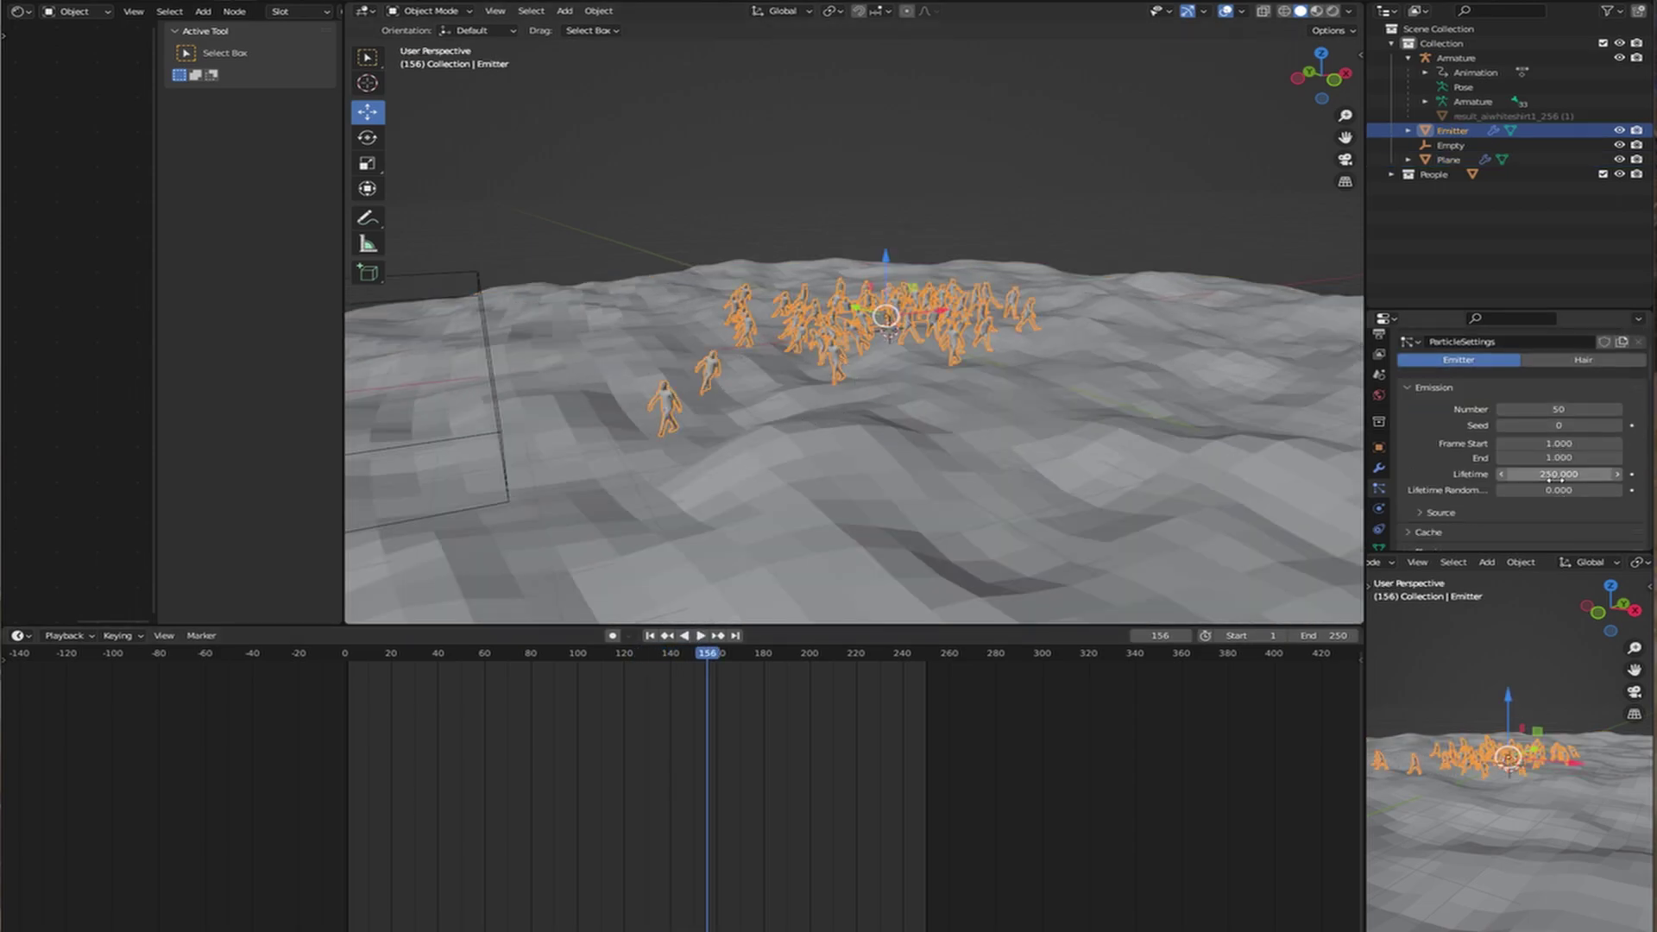
scroll(1548, 490, down, 5)
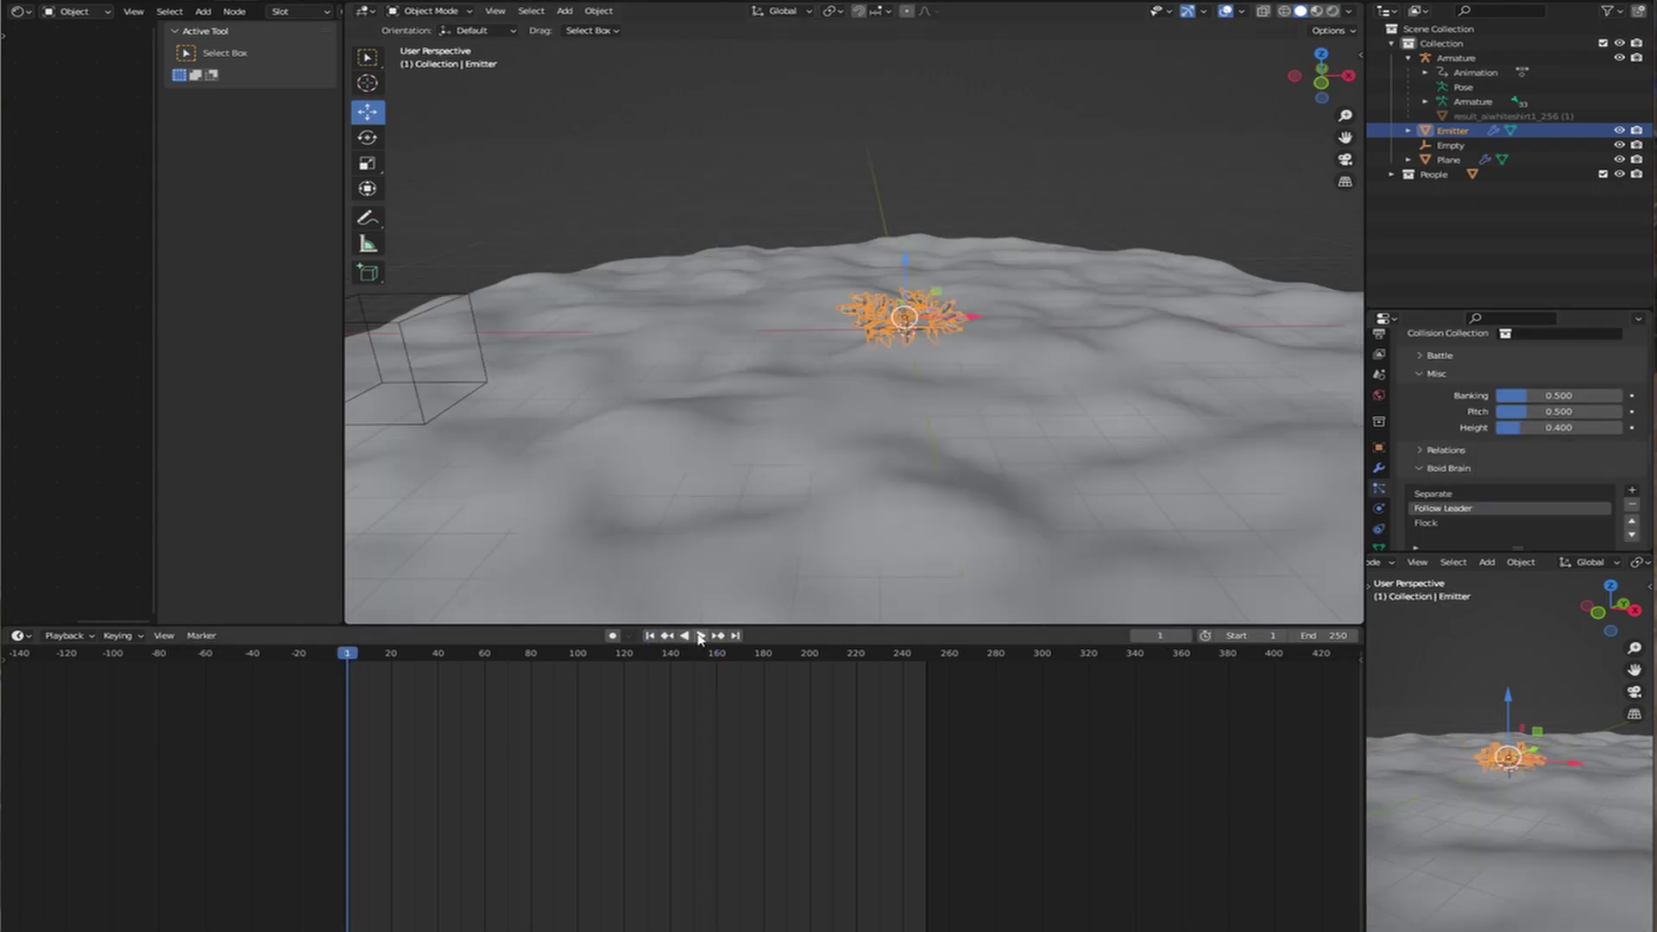
Play the simulation and watch the walkers cross the hilly terrain with the current banking and pitch settings.
middle_drag(850, 445, 859, 412)
scroll(860, 412, up, 5)
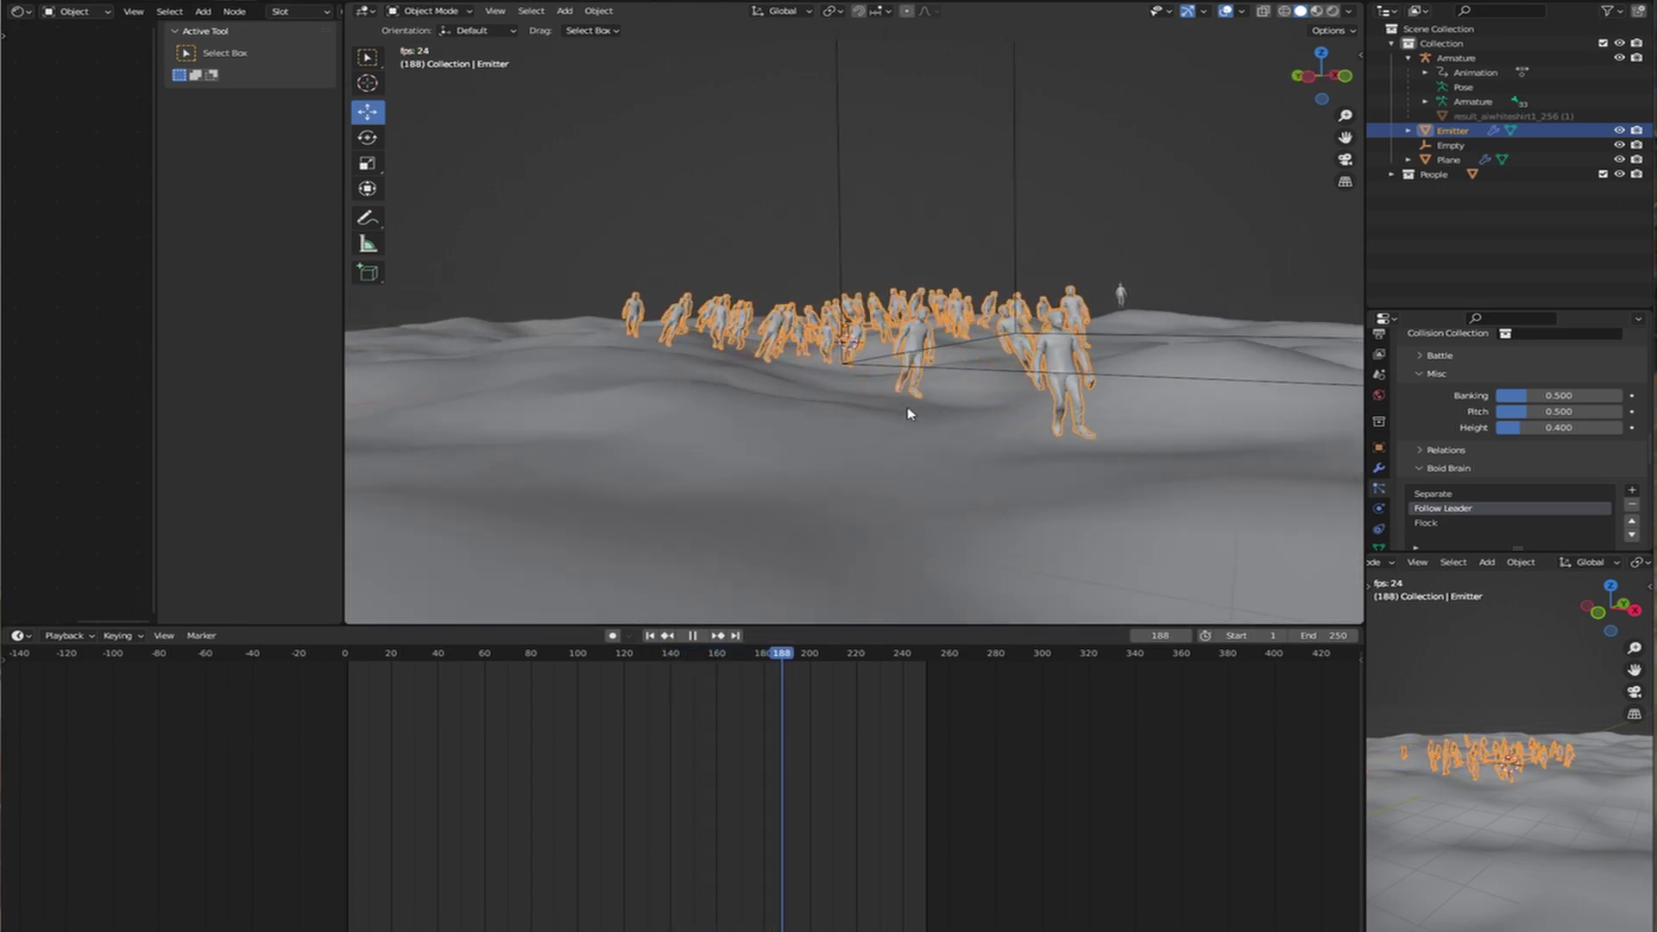
scroll(906, 412, down, 5)
middle_drag(906, 414, 817, 444)
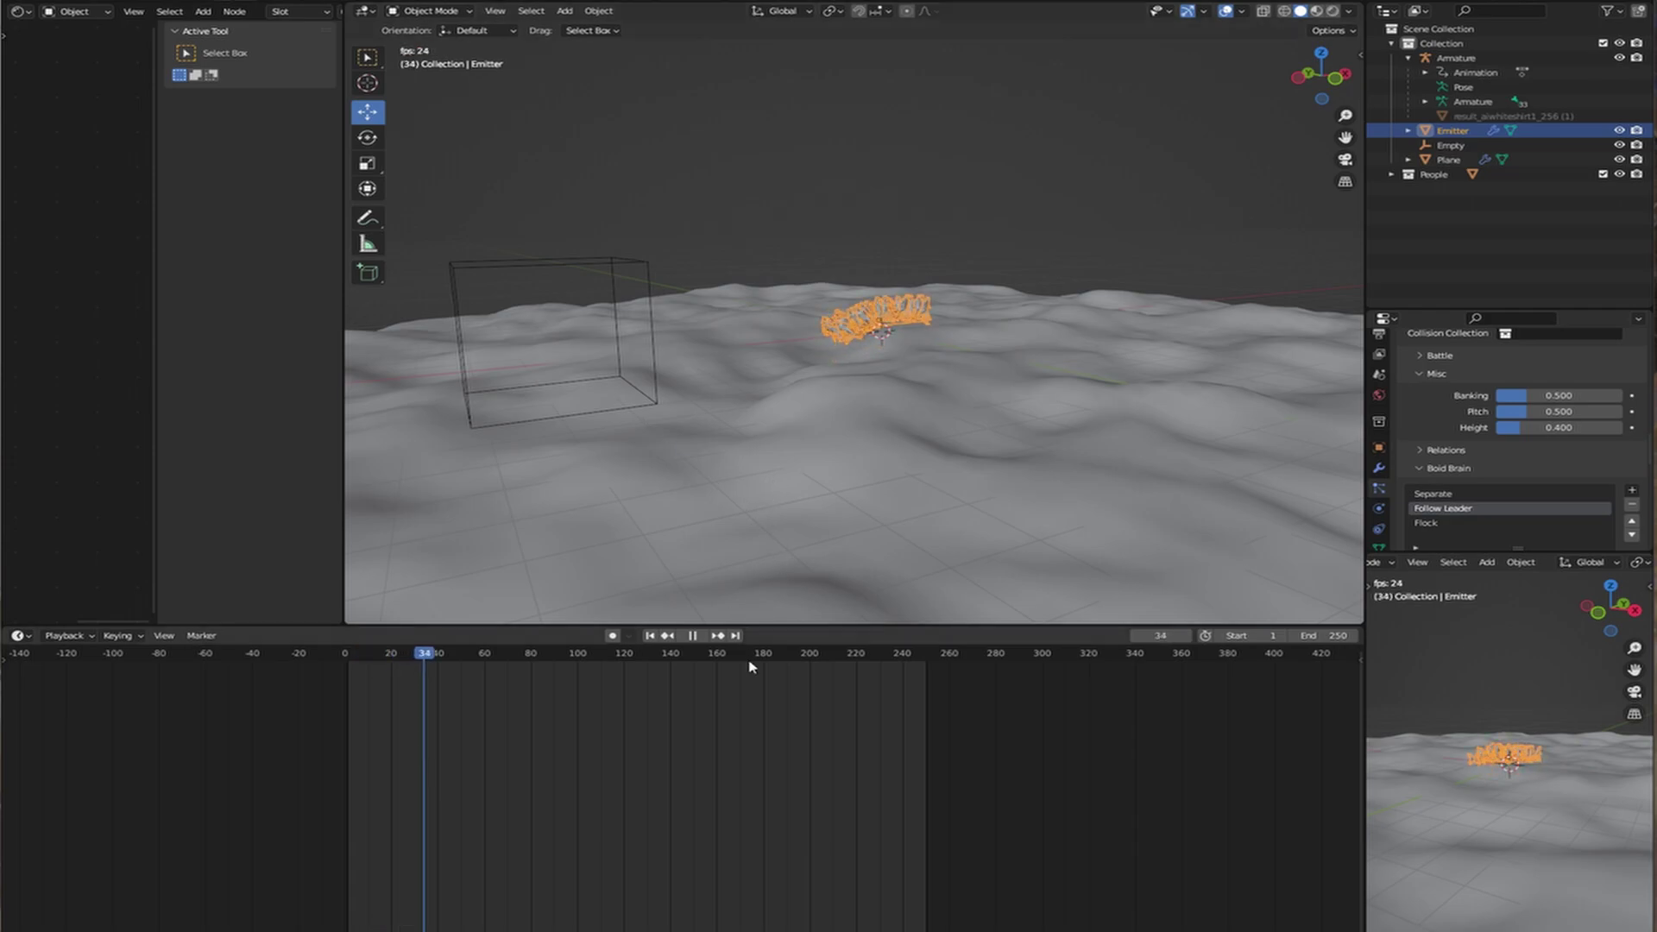
click(697, 639)
Flatten the terrain Plane by scaling it to 0.476 along Z and shade it flat.
scroll(691, 434, down, 4)
click(744, 352)
click(744, 351)
click(956, 382)
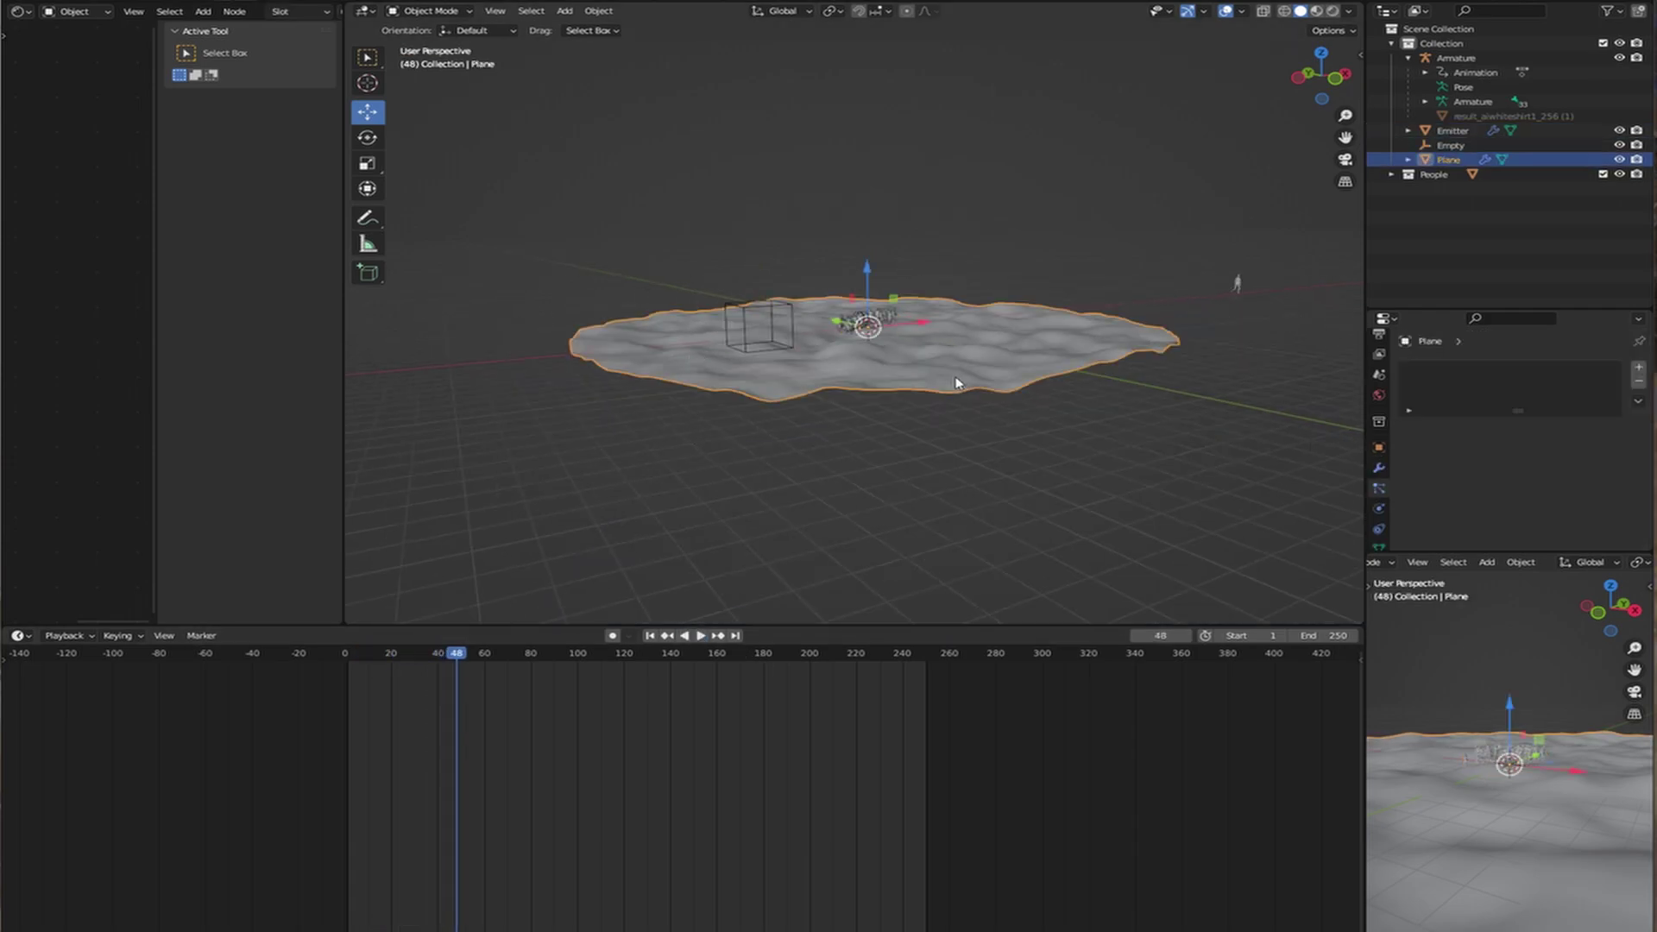
scroll(963, 391, up, 4)
scroll(955, 376, down, 4)
middle_drag(956, 377, 588, 300)
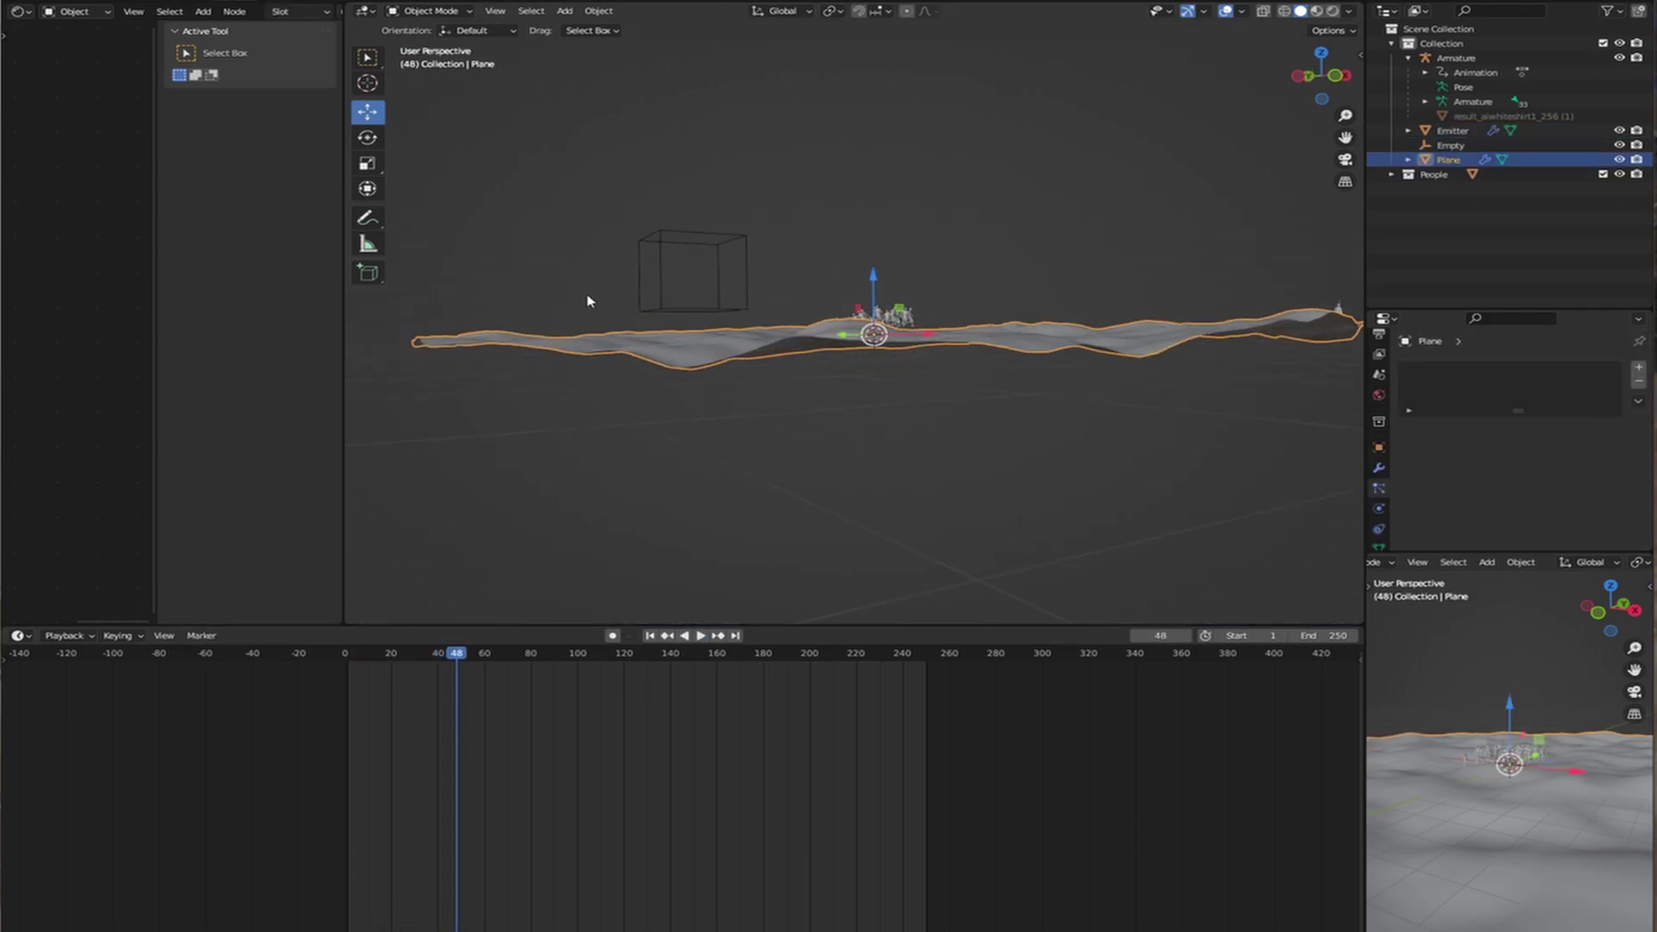
drag(870, 280, 862, 304)
right_click(833, 406)
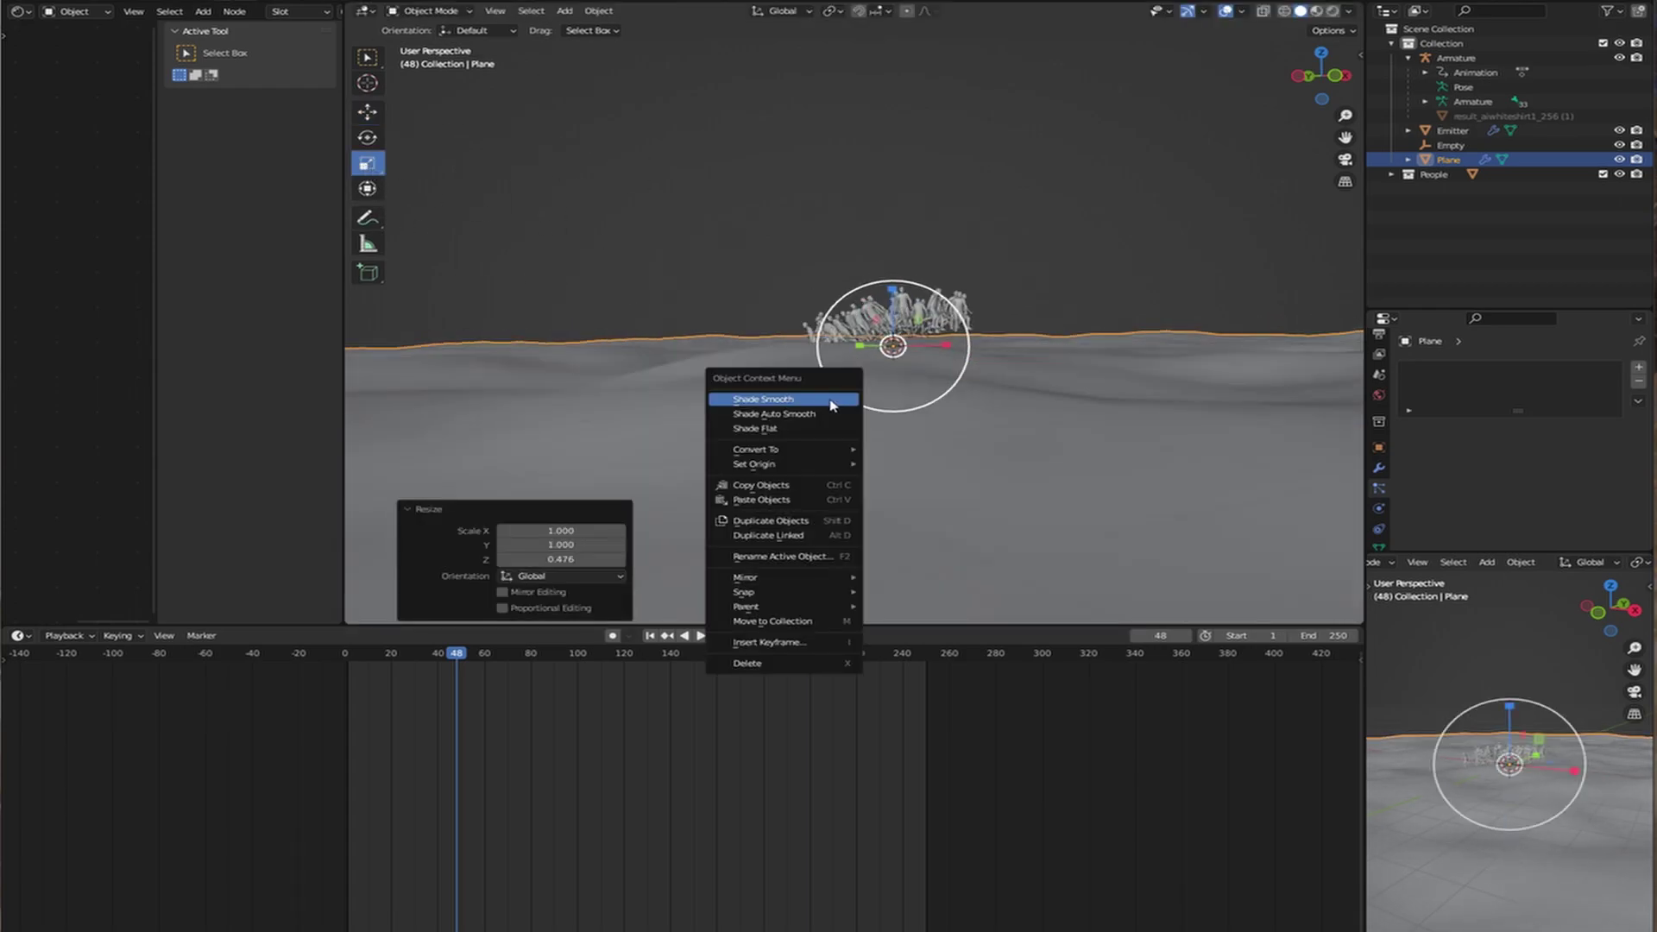
click(815, 414)
Examine the playing crowd on the flattened terrain from above and from several sides.
middle_drag(846, 425, 802, 449)
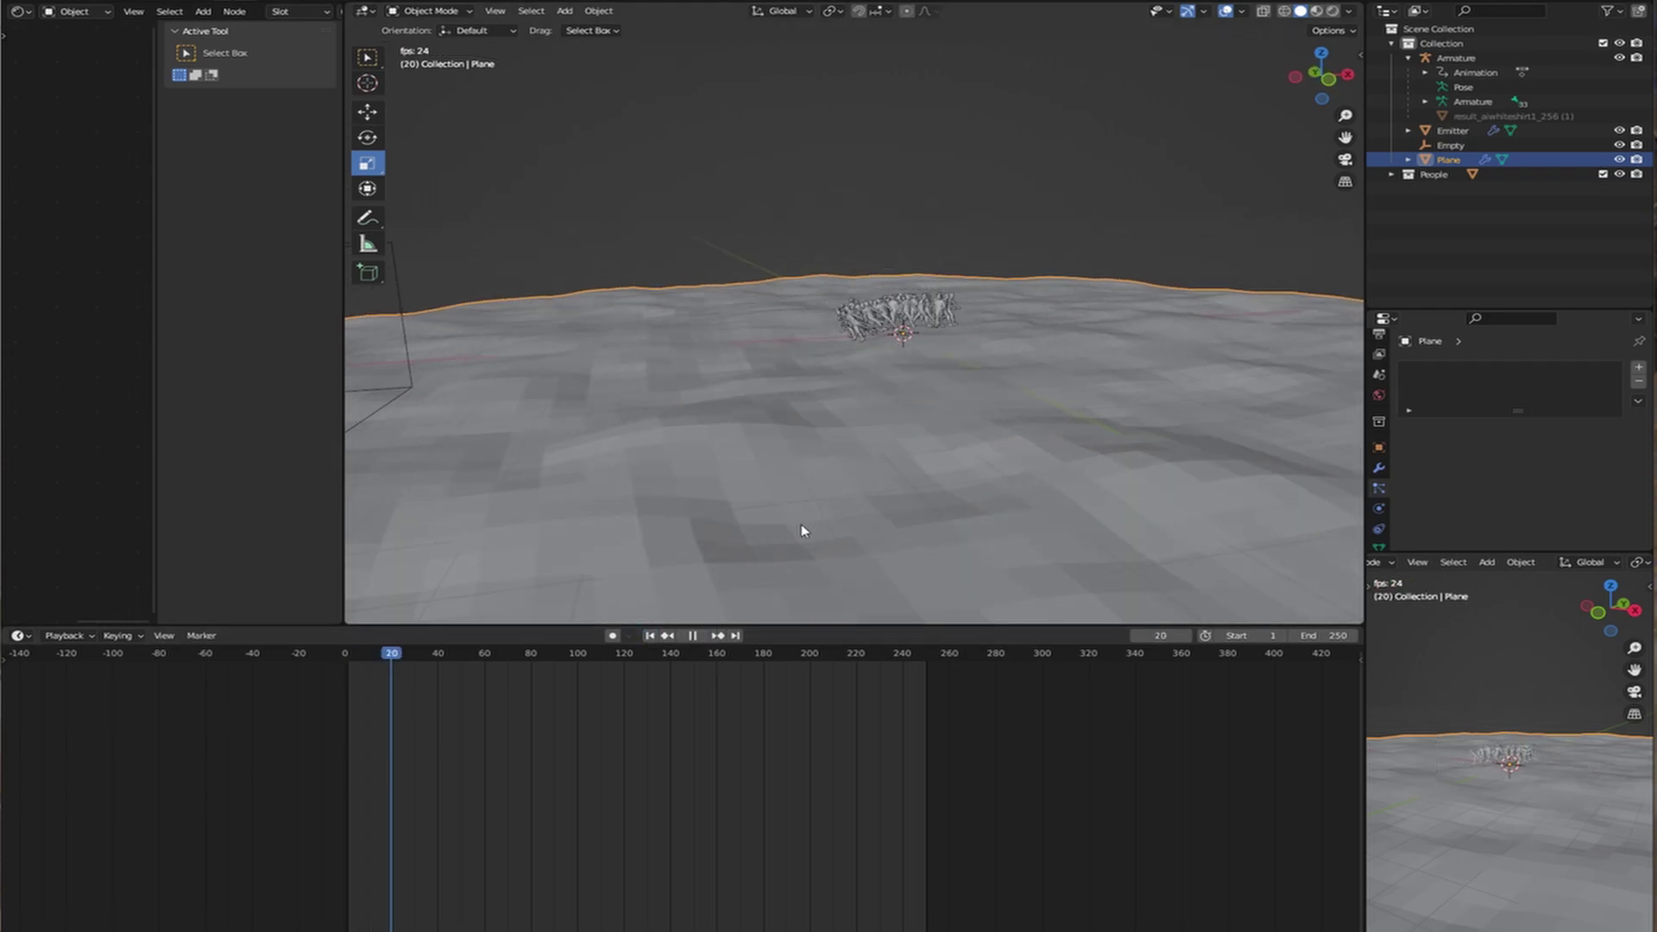
middle_drag(835, 473, 774, 265)
scroll(573, 470, up, 4)
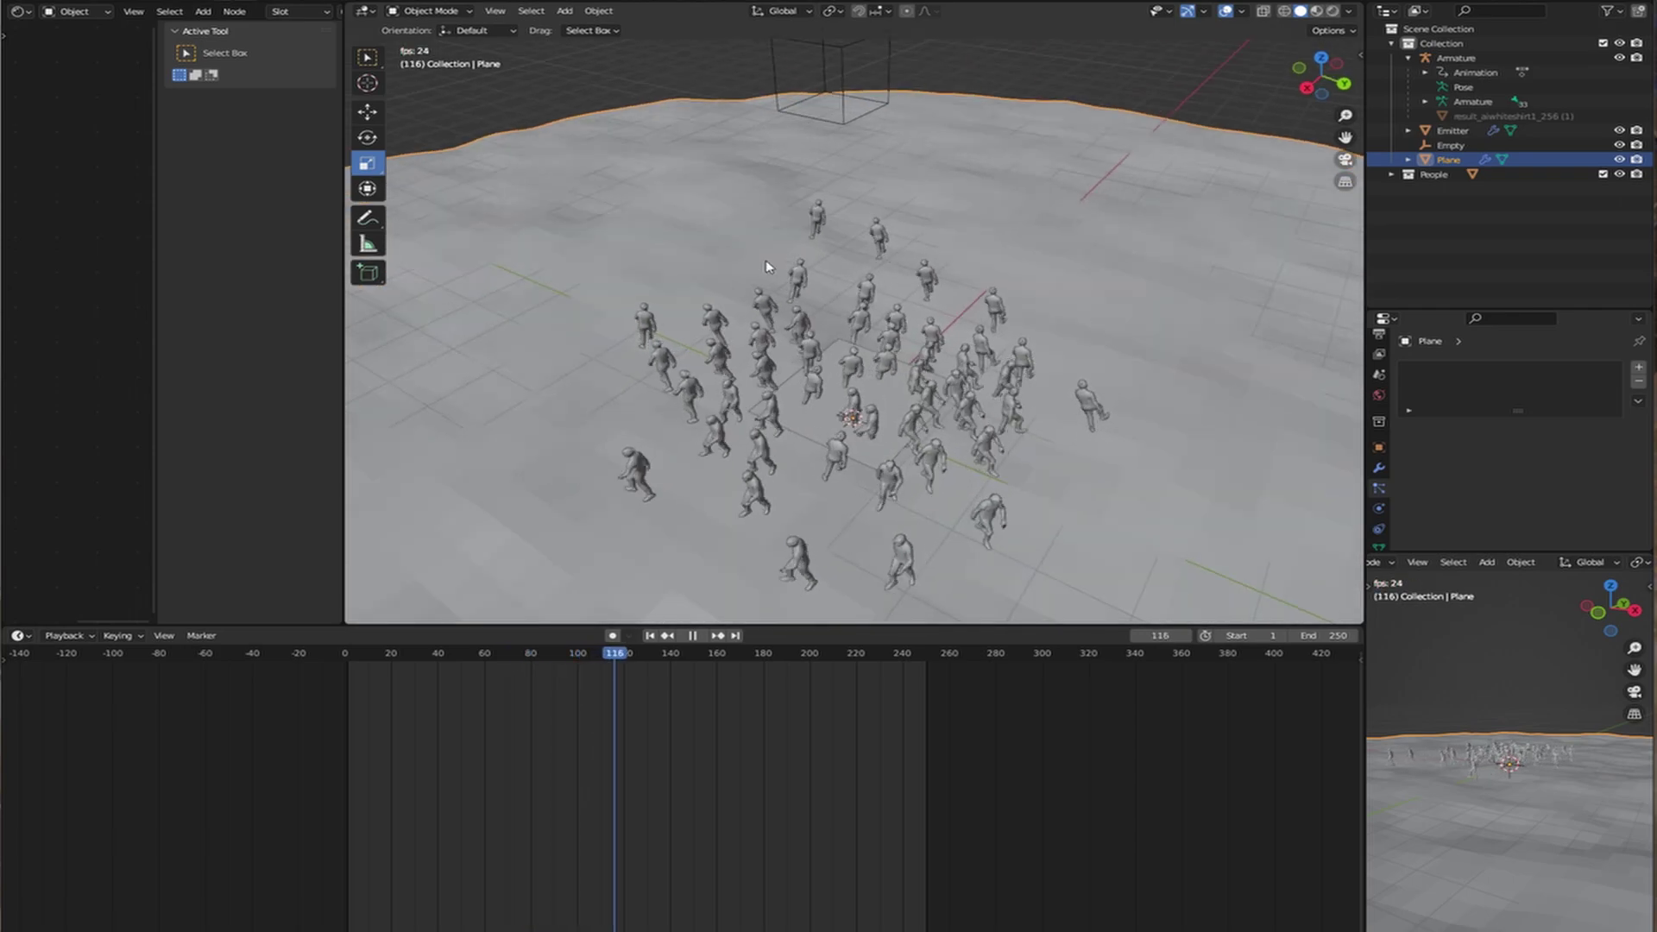
scroll(884, 309, down, 4)
middle_drag(890, 309, 807, 322)
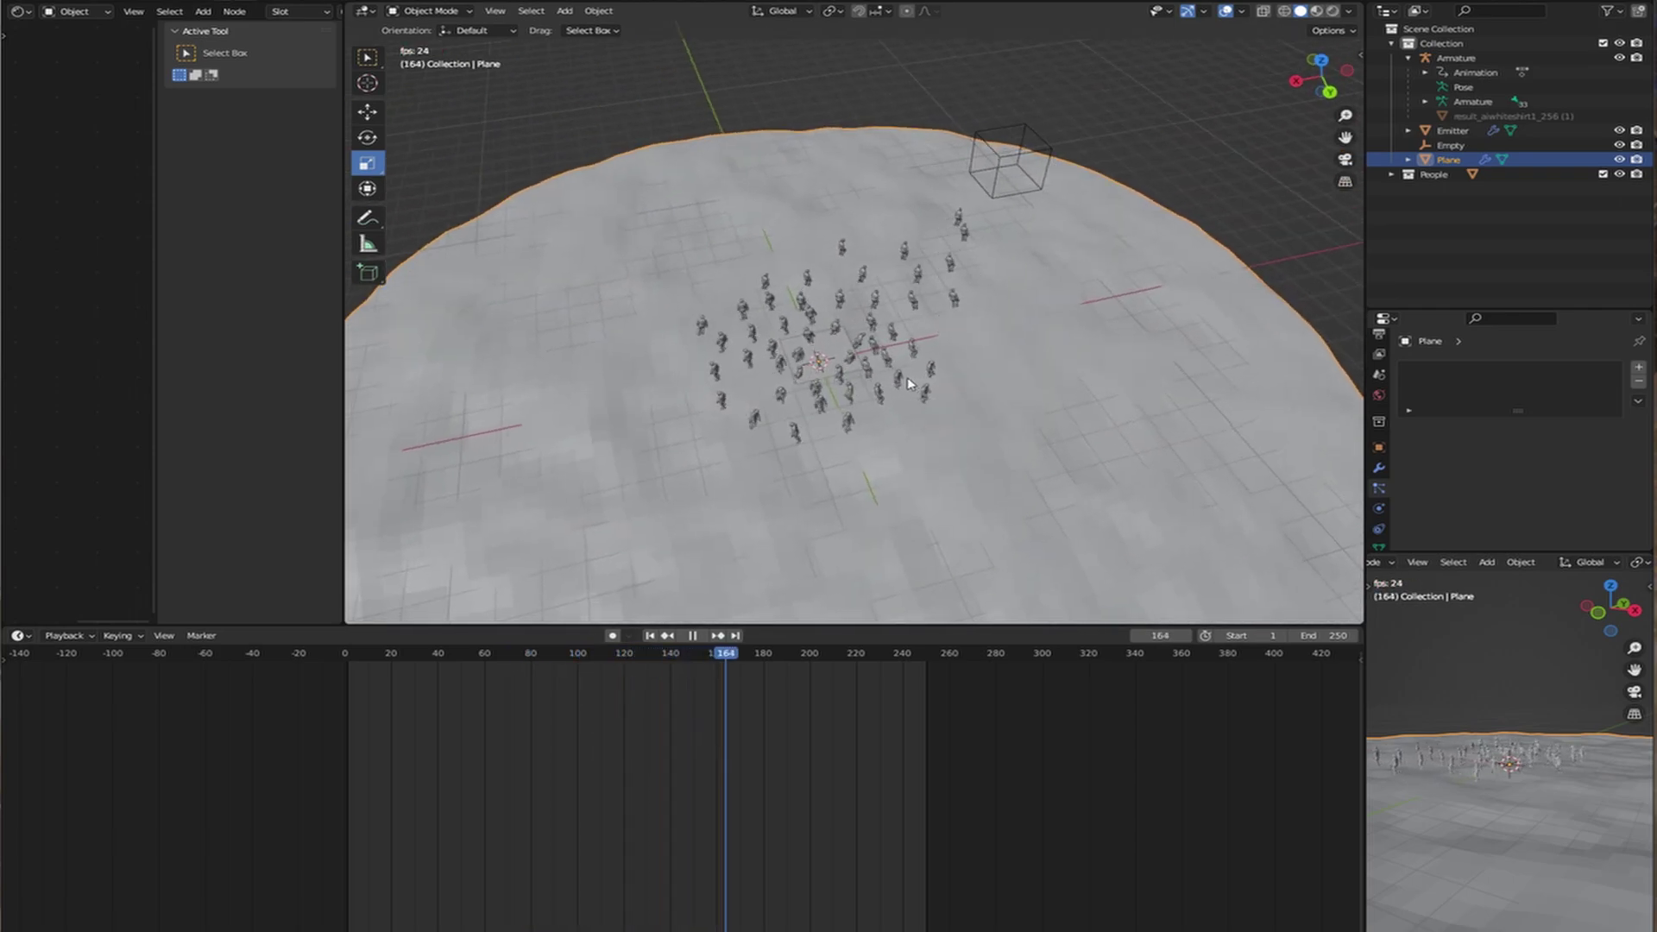
middle_drag(909, 378, 873, 367)
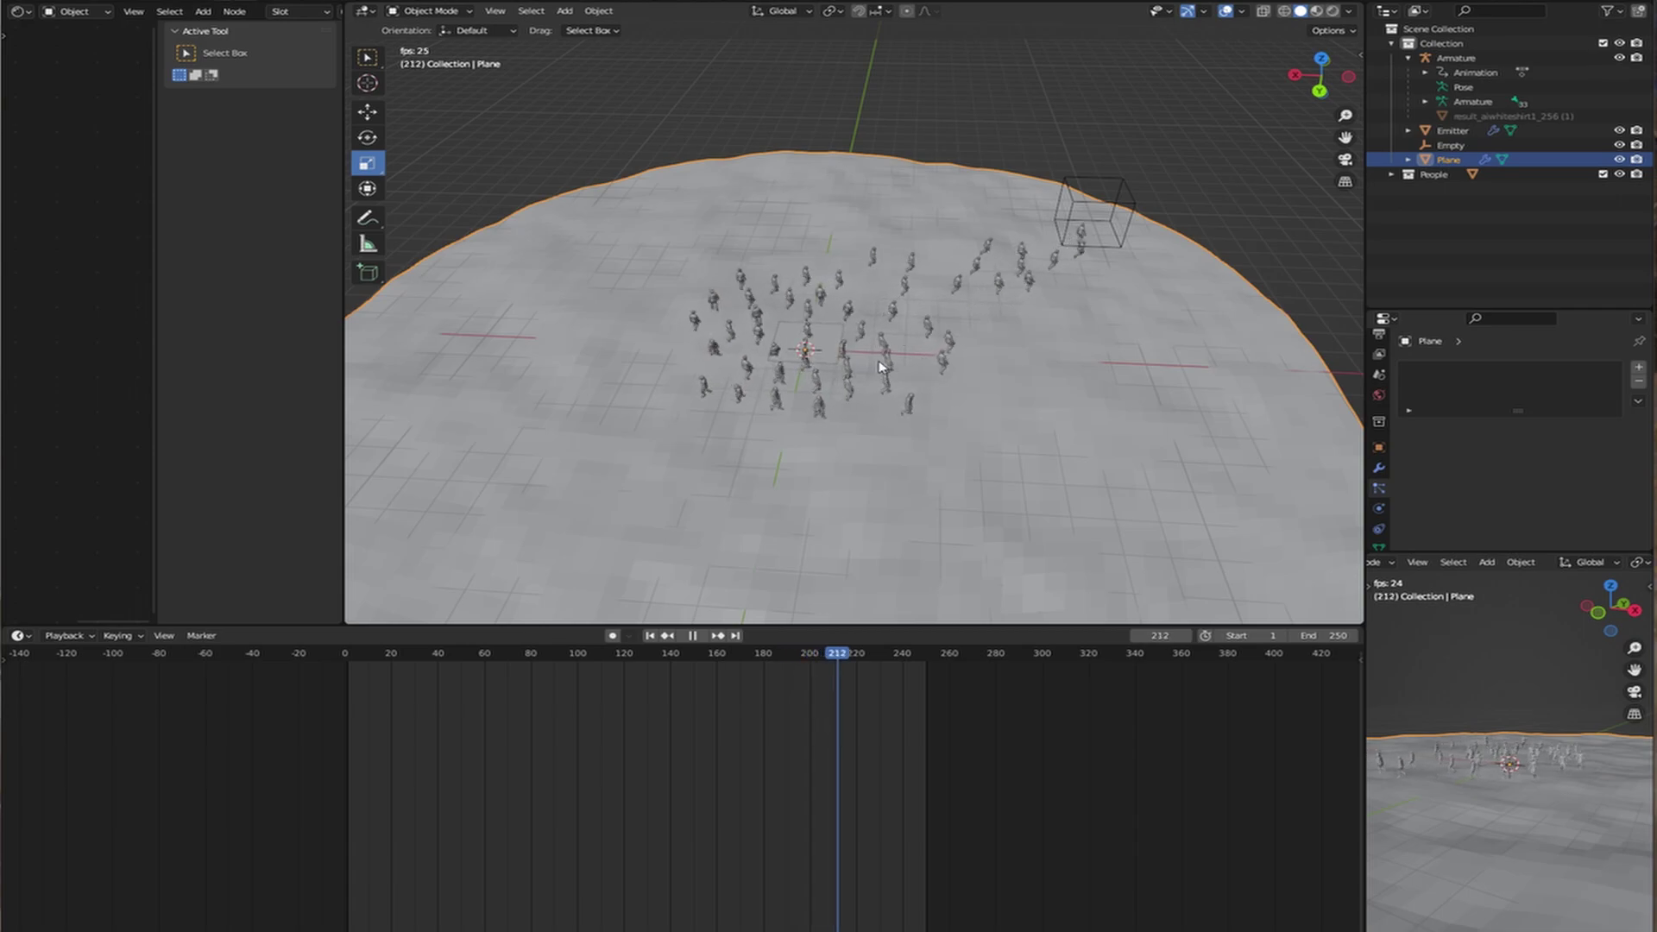
middle_drag(898, 352, 947, 290)
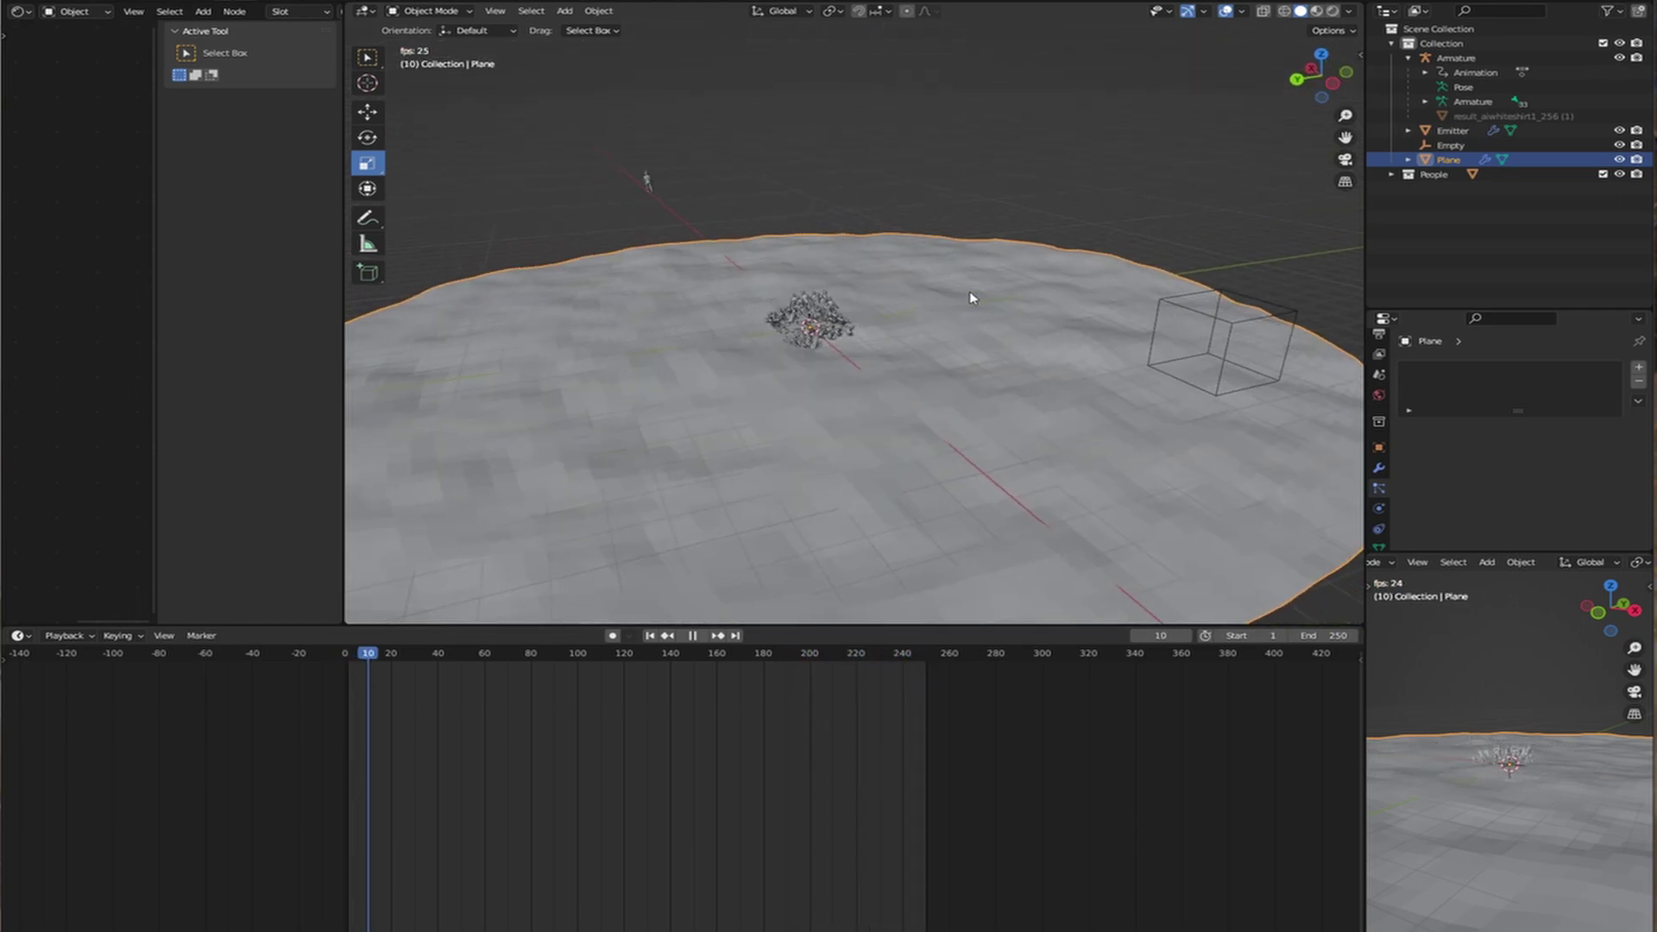
middle_drag(1180, 360, 939, 390)
scroll(896, 368, up, 3)
scroll(872, 389, down, 3)
Select the cube Empty and watch the walkers approach it up close.
click(849, 385)
scroll(893, 385, up, 4)
scroll(914, 394, down, 4)
scroll(846, 402, up, 4)
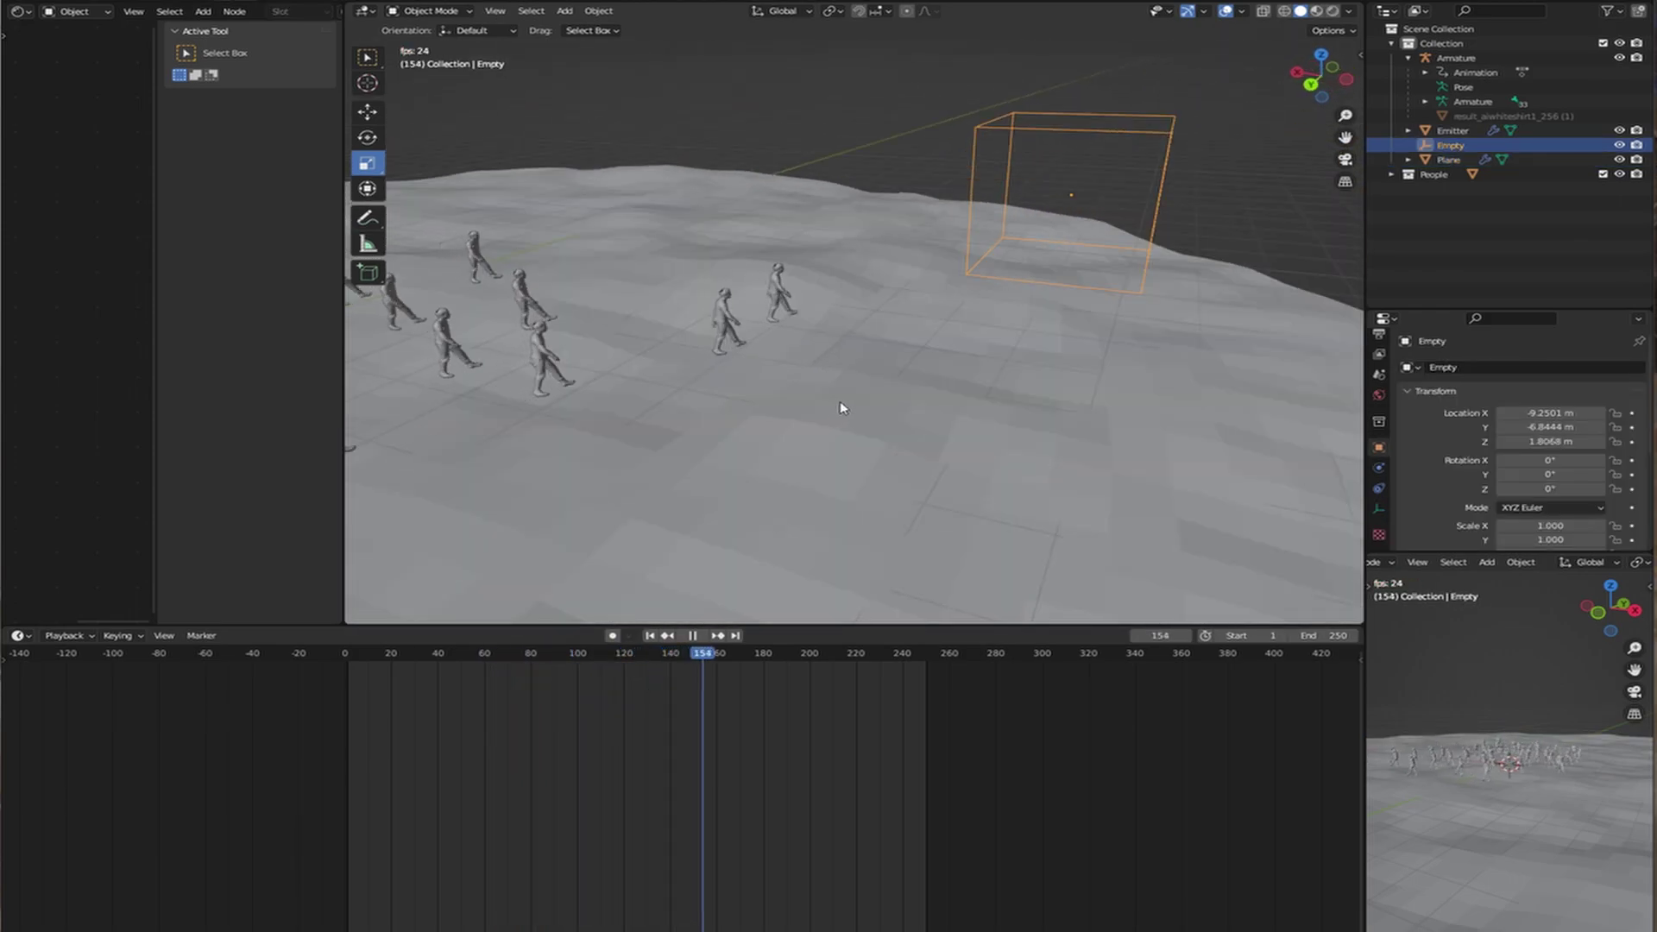
middle_drag(839, 405, 906, 403)
scroll(905, 403, down, 2)
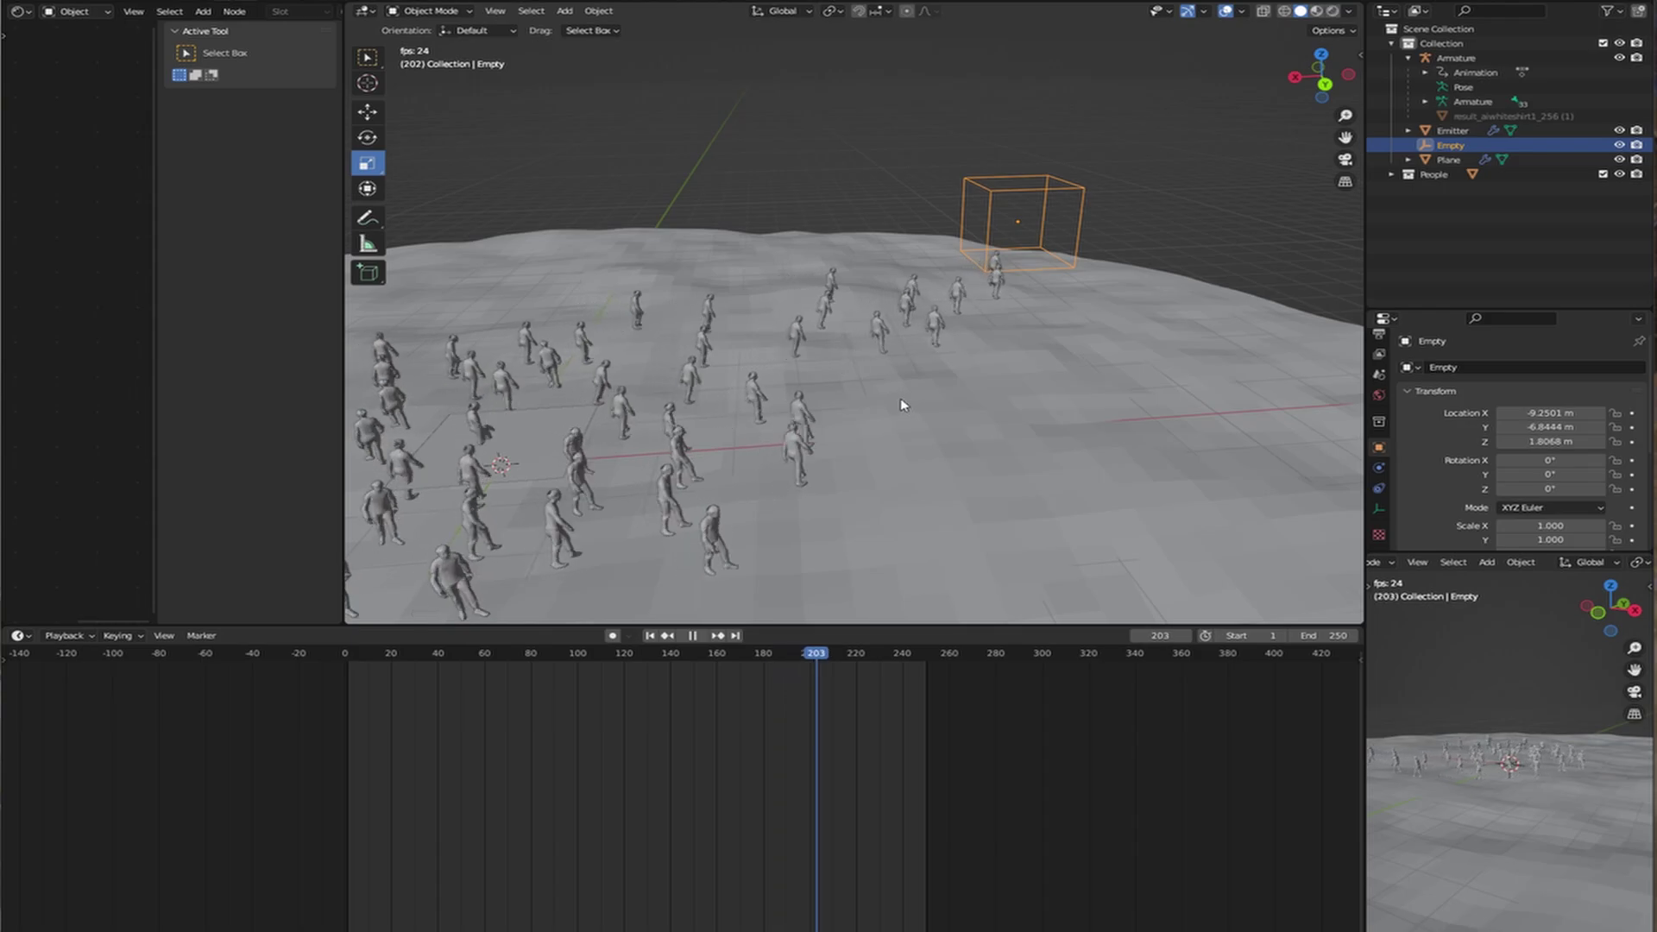
Select the crowd's Emitter and review its boid Misc and land movement settings.
click(957, 385)
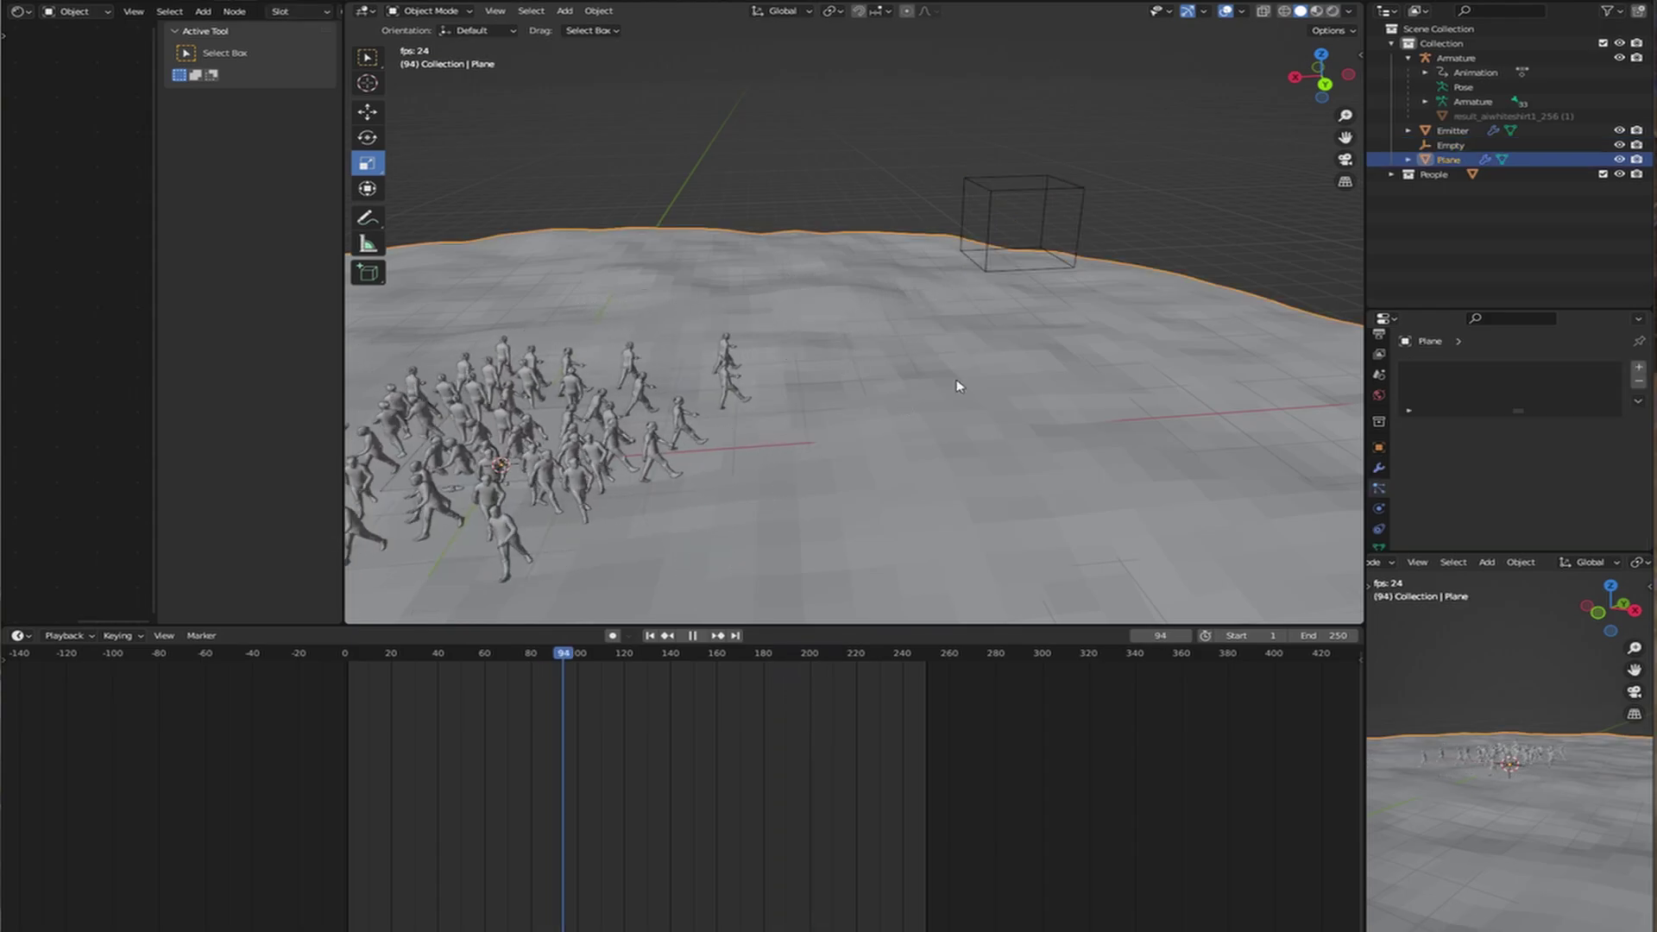
scroll(956, 386, down, 1)
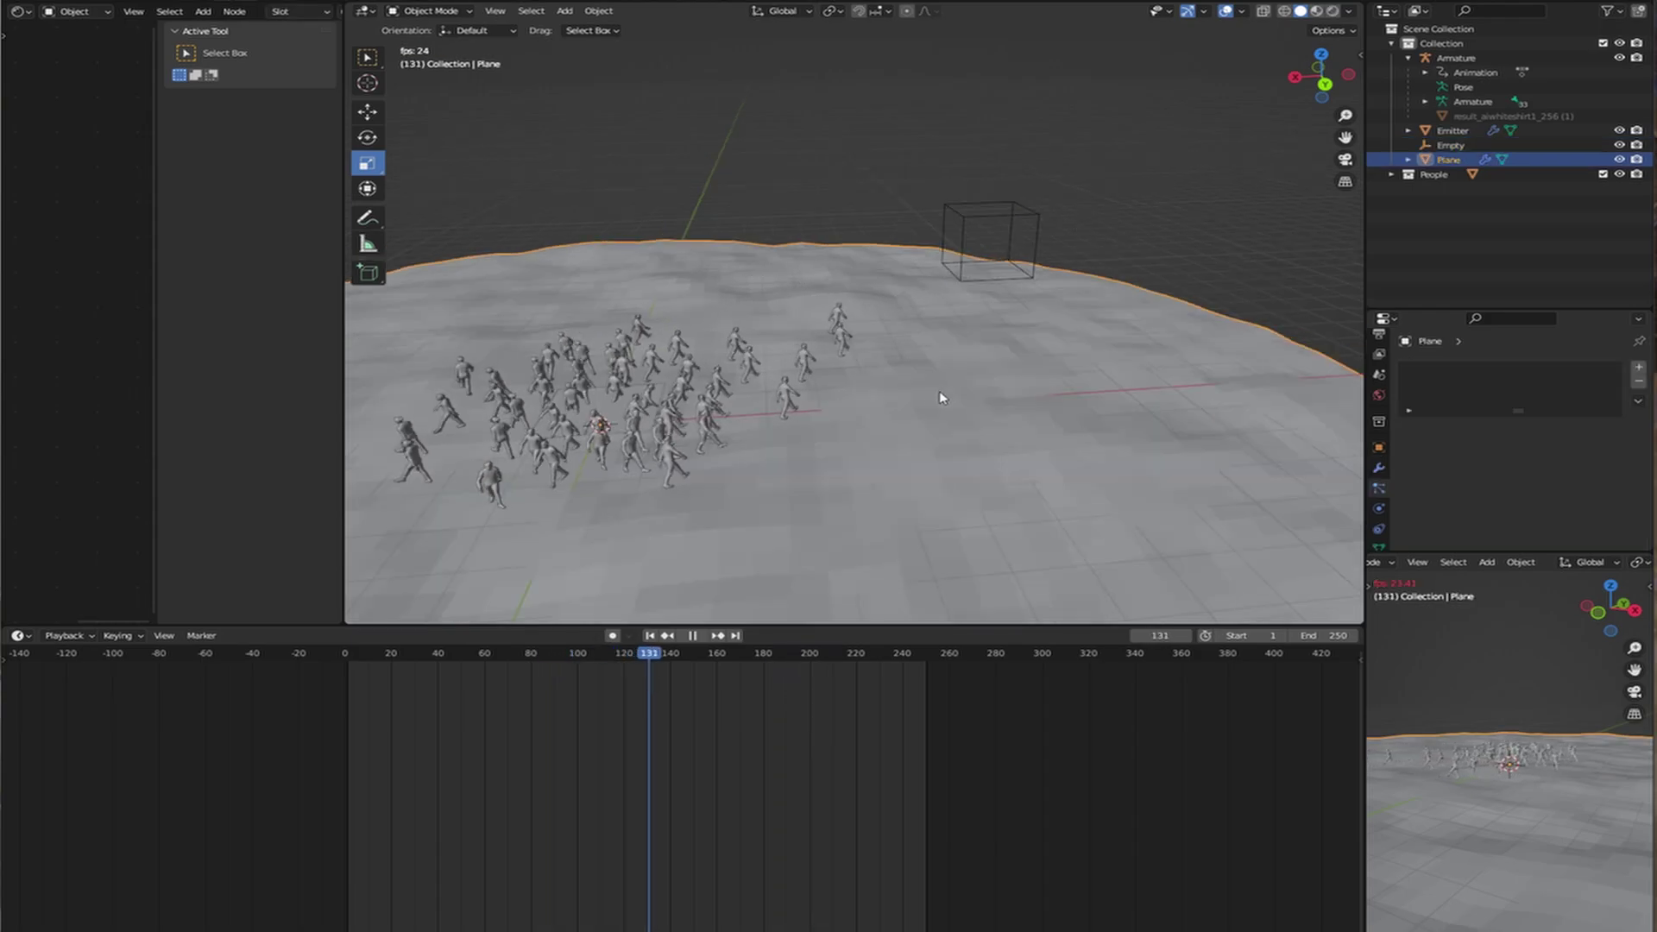
middle_drag(940, 390, 834, 402)
scroll(830, 403, up, 1)
scroll(831, 402, up, 1)
click(793, 359)
click(866, 421)
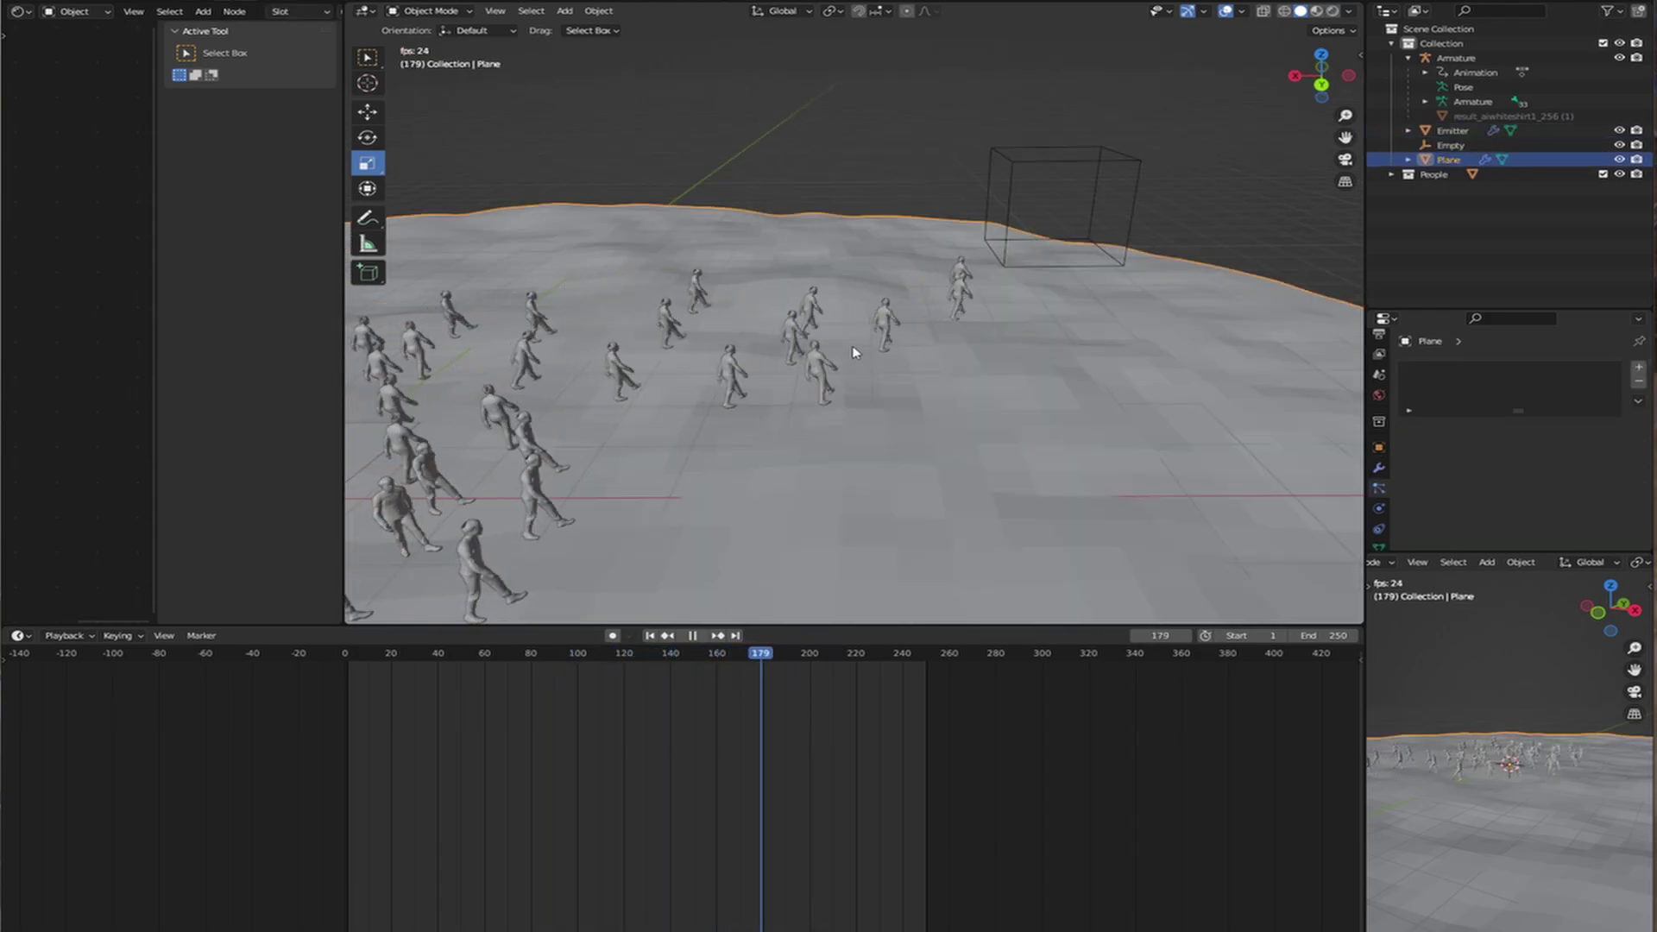
click(867, 347)
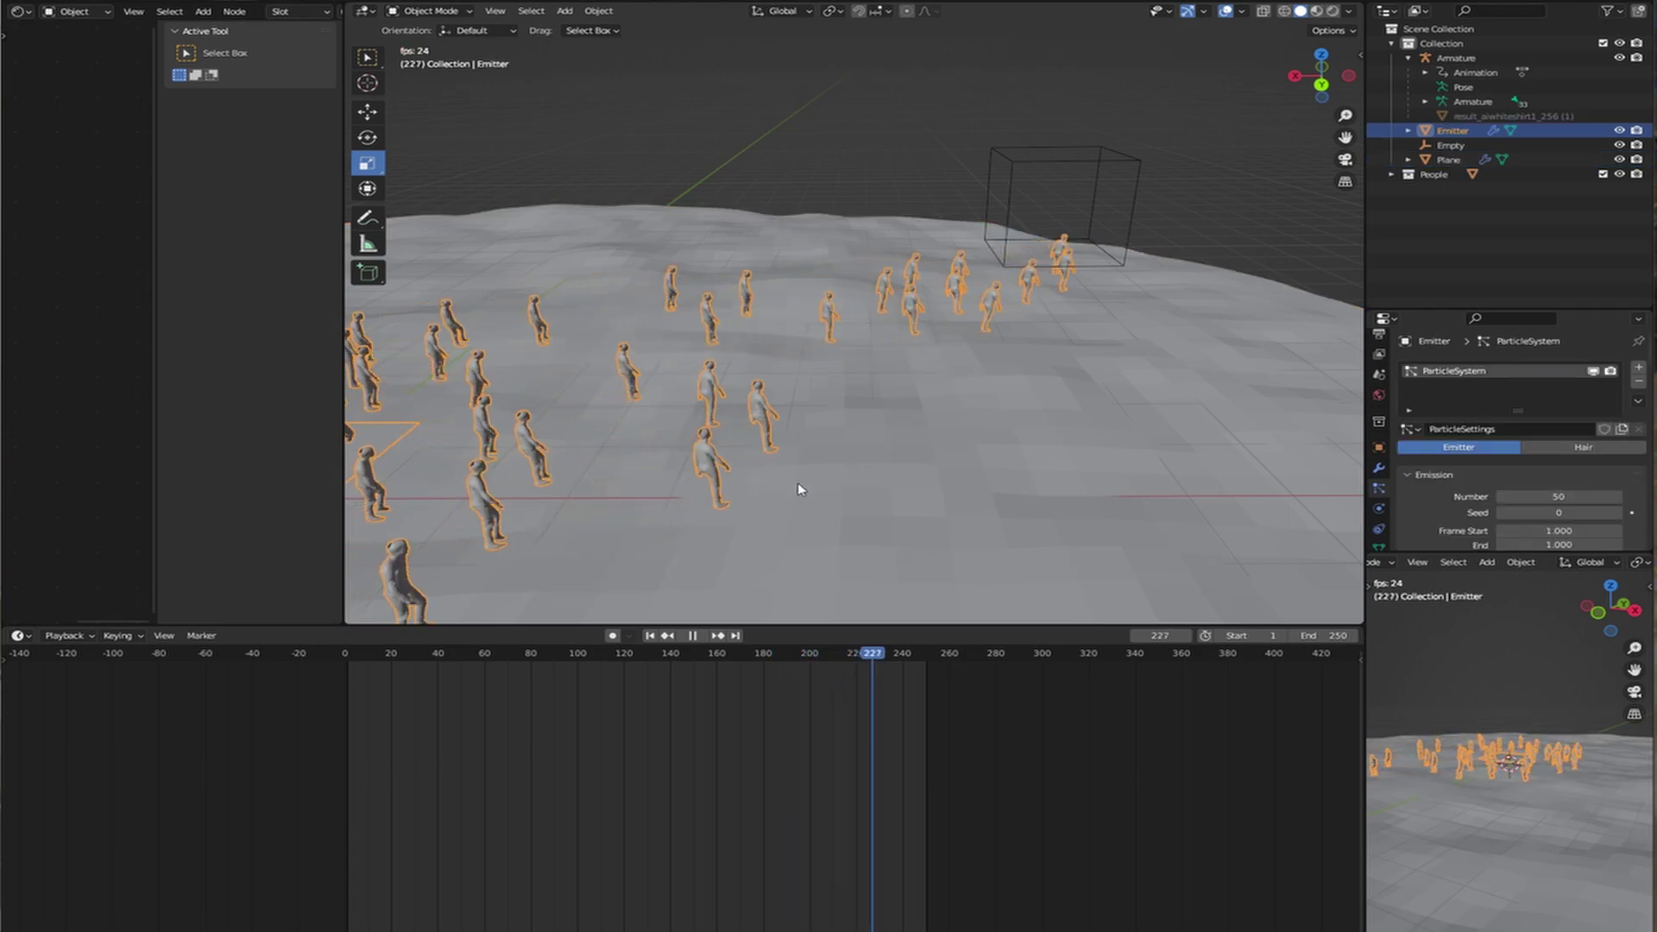
scroll(1491, 518, down, 10)
scroll(1492, 518, down, 5)
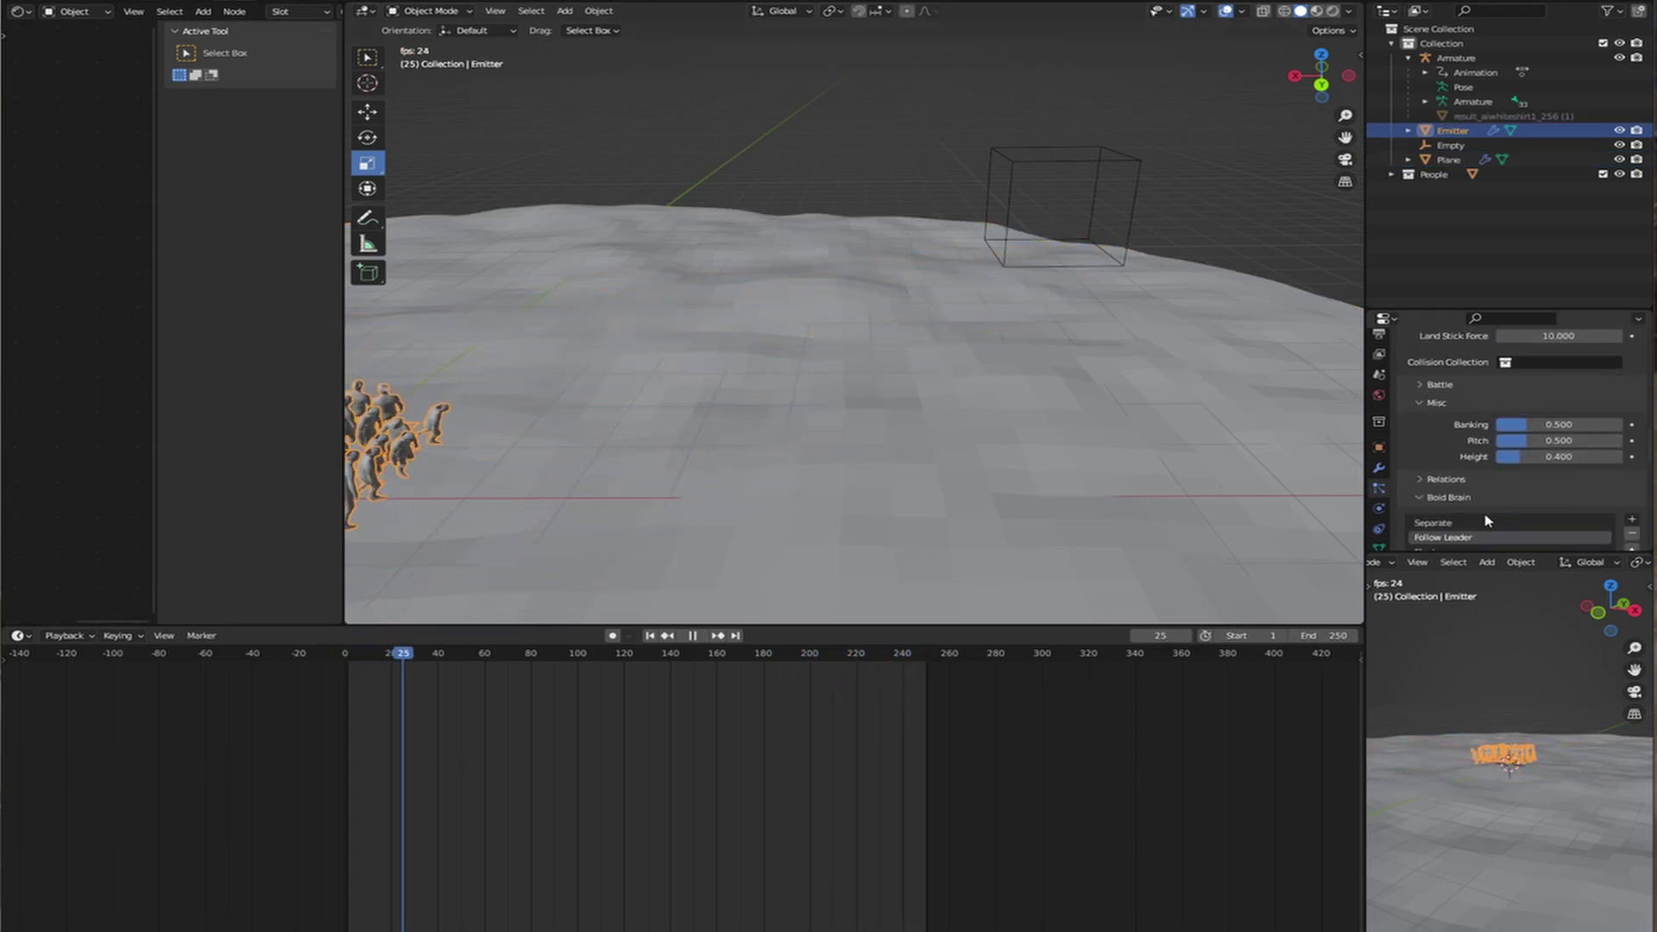
scroll(1507, 497, up, 3)
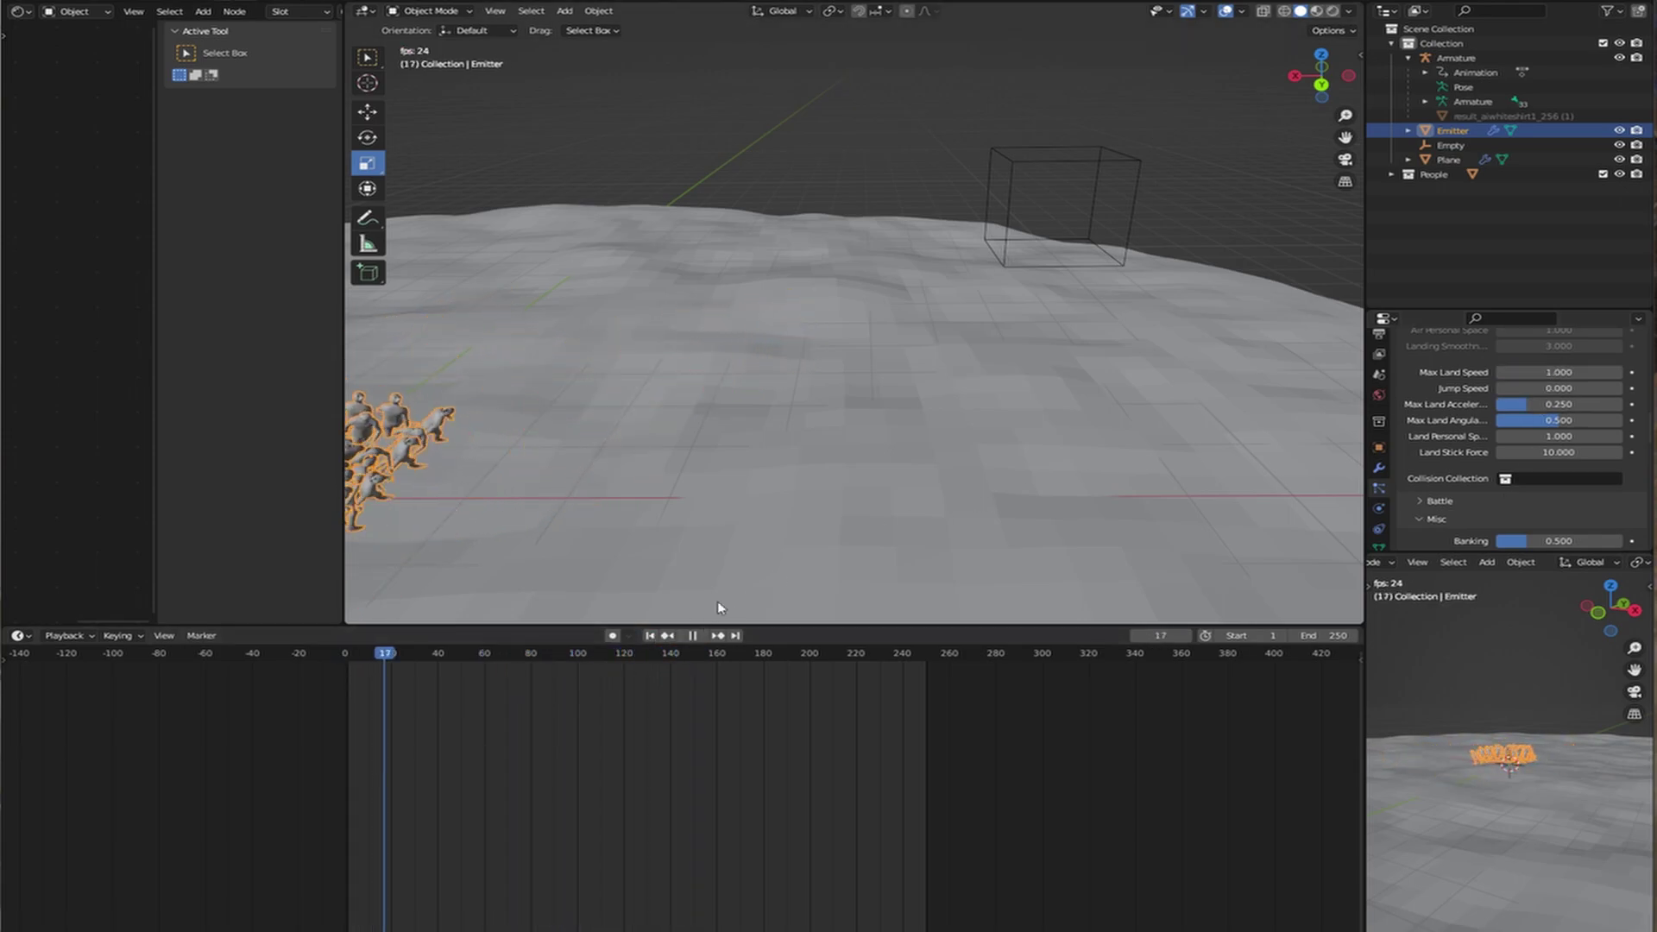
Watch the highlighted crowd move toward the Empty from several angles and distances, and stop the playback.
middle_drag(688, 468, 601, 465)
scroll(600, 465, down, 3)
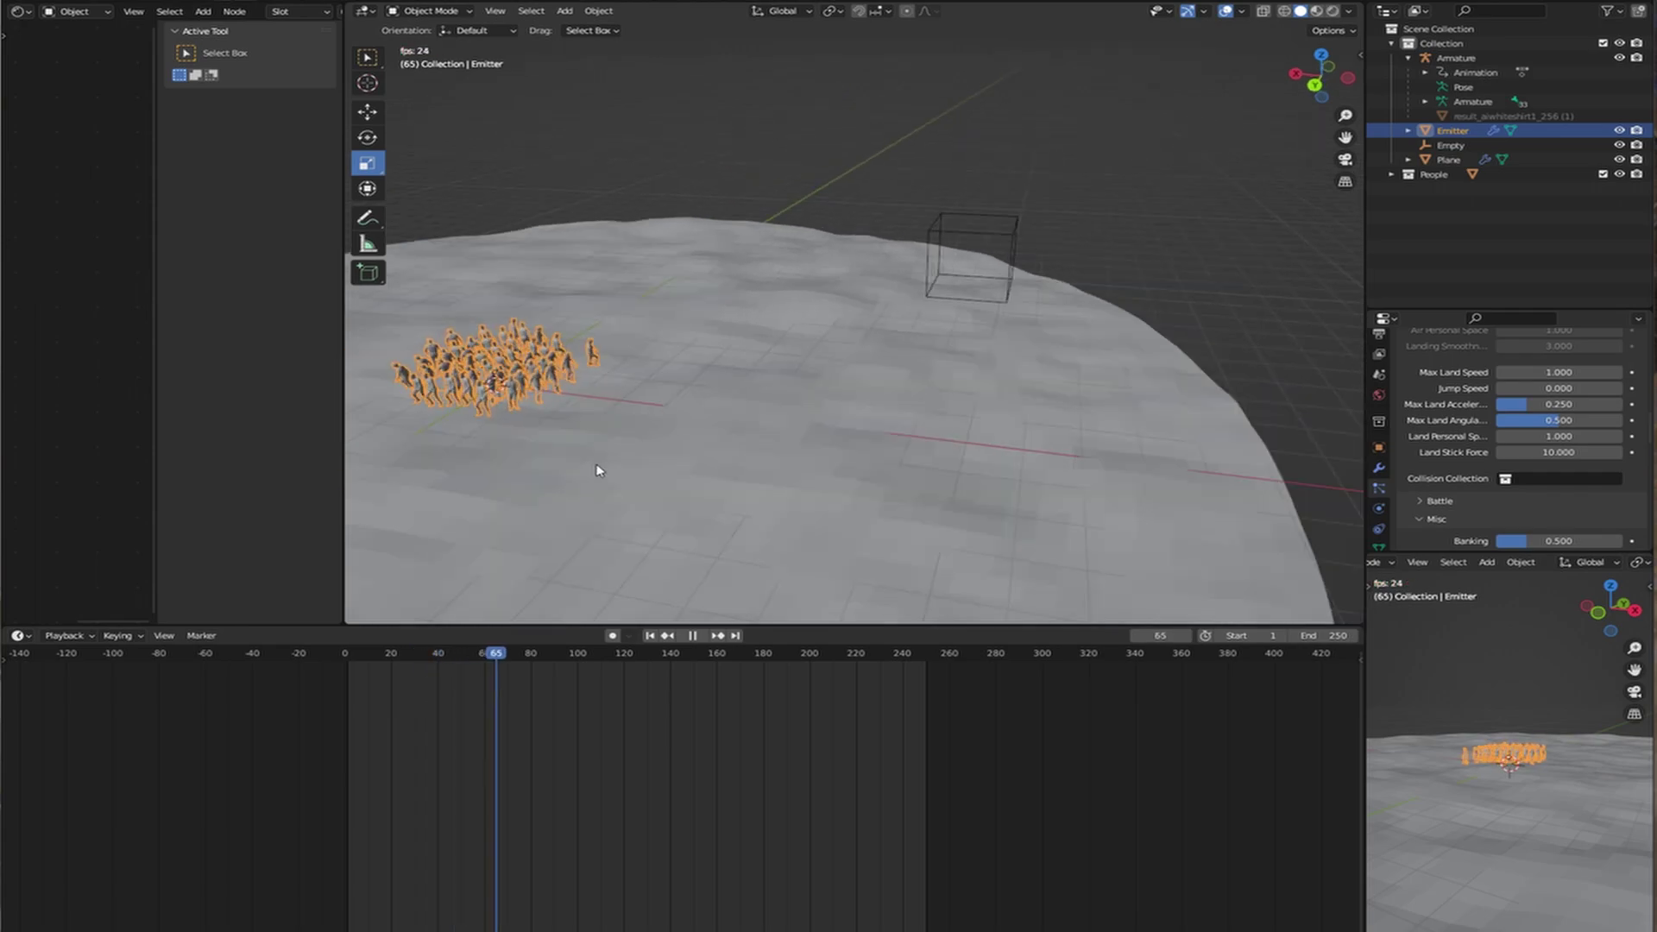
scroll(607, 463, up, 2)
middle_drag(618, 462, 878, 402)
scroll(884, 410, up, 3)
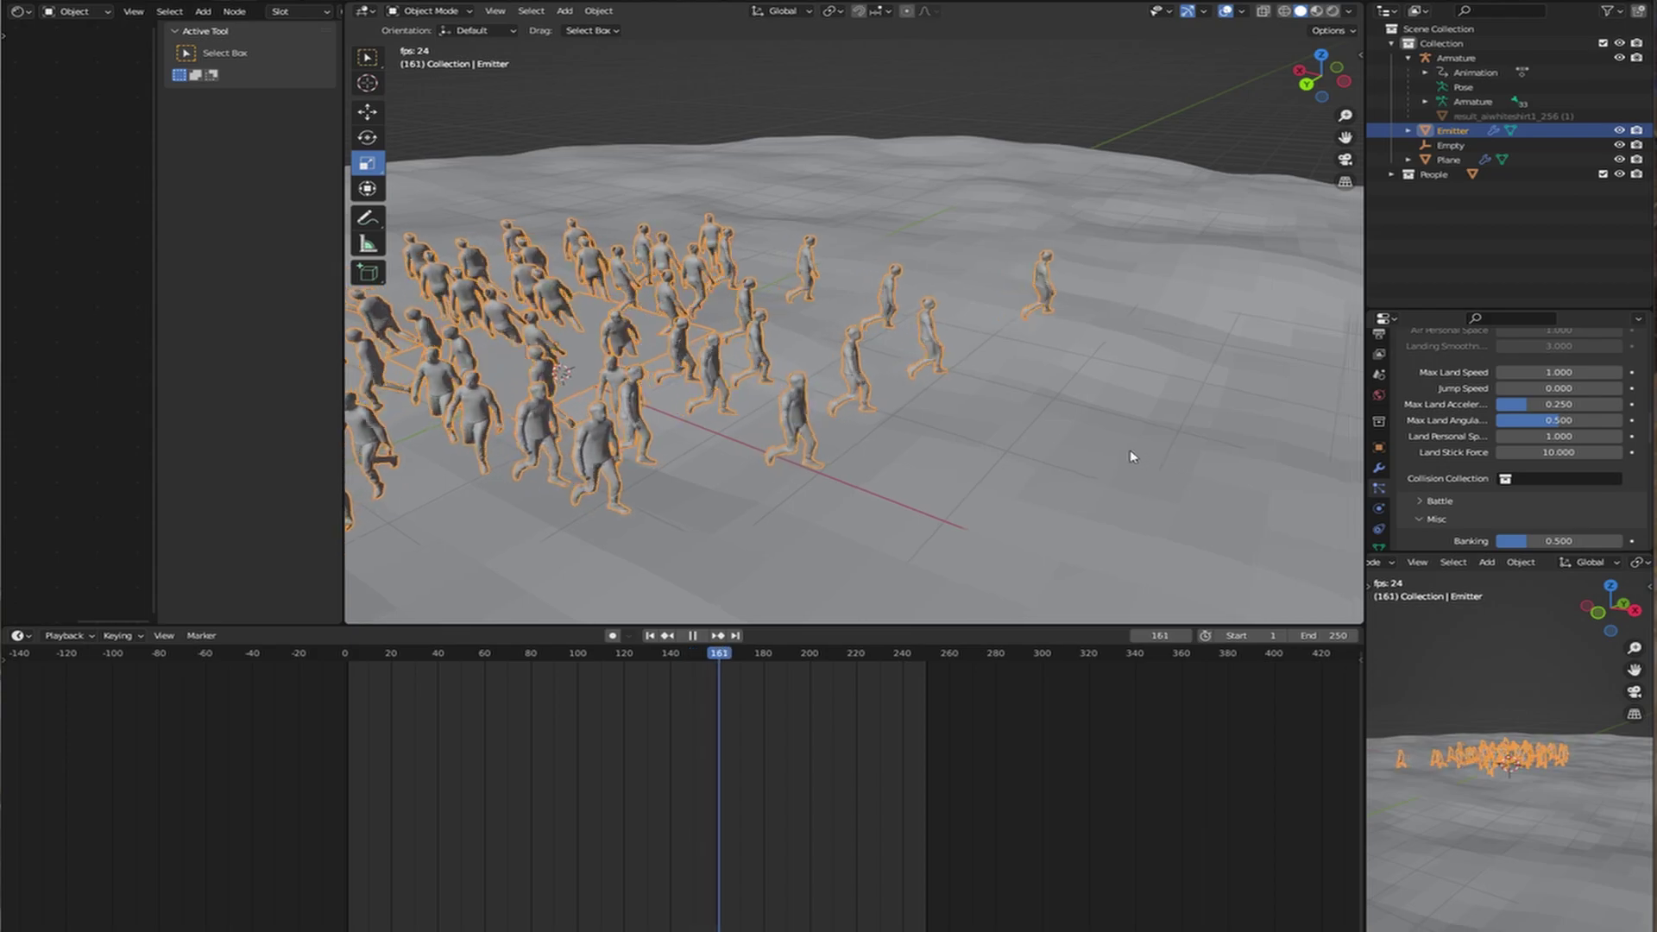
shift+middle_drag(1148, 449, 969, 465)
scroll(935, 466, down, 3)
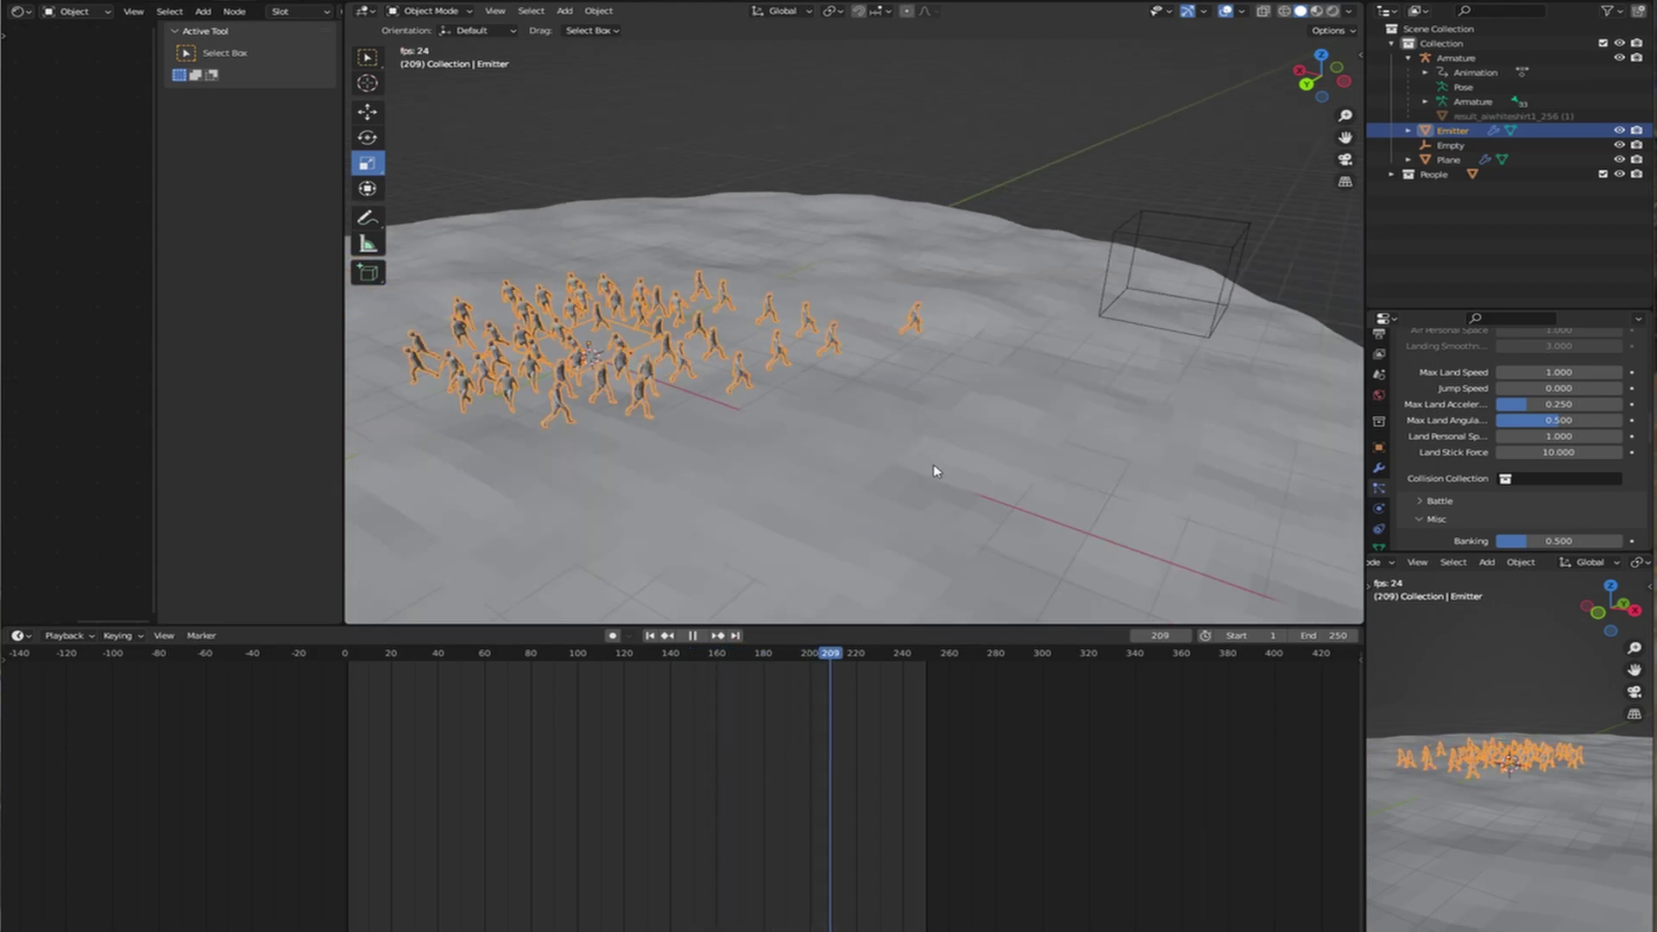
scroll(929, 466, up, 2)
middle_drag(992, 366, 921, 395)
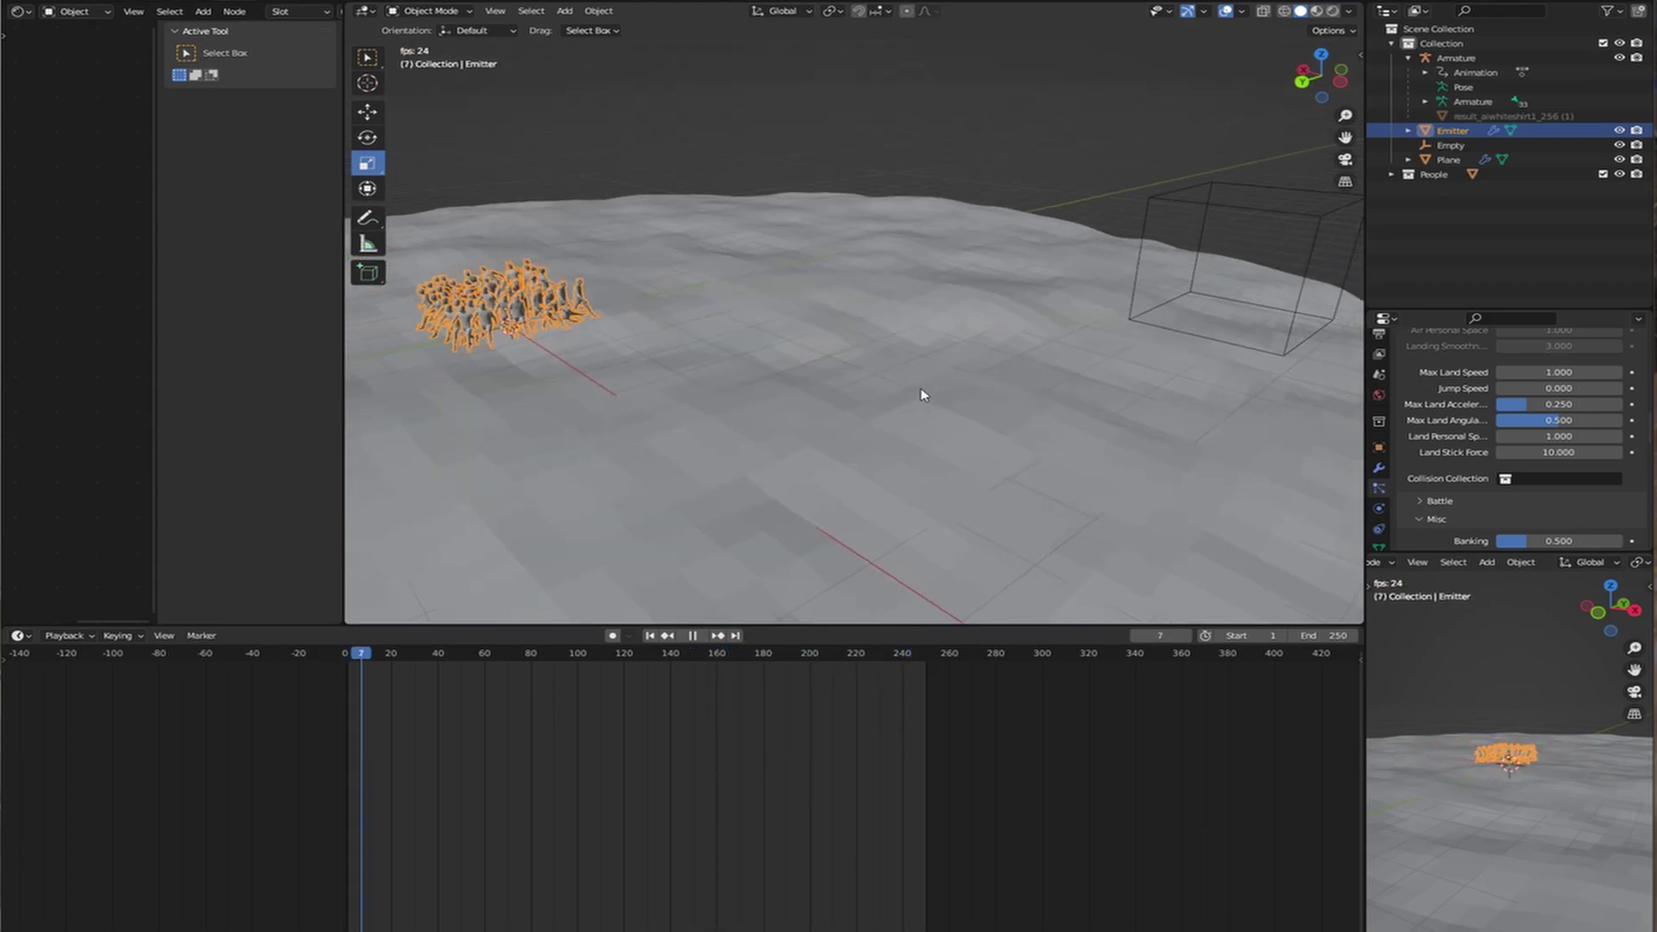
scroll(611, 448, up, 3)
scroll(616, 456, down, 5)
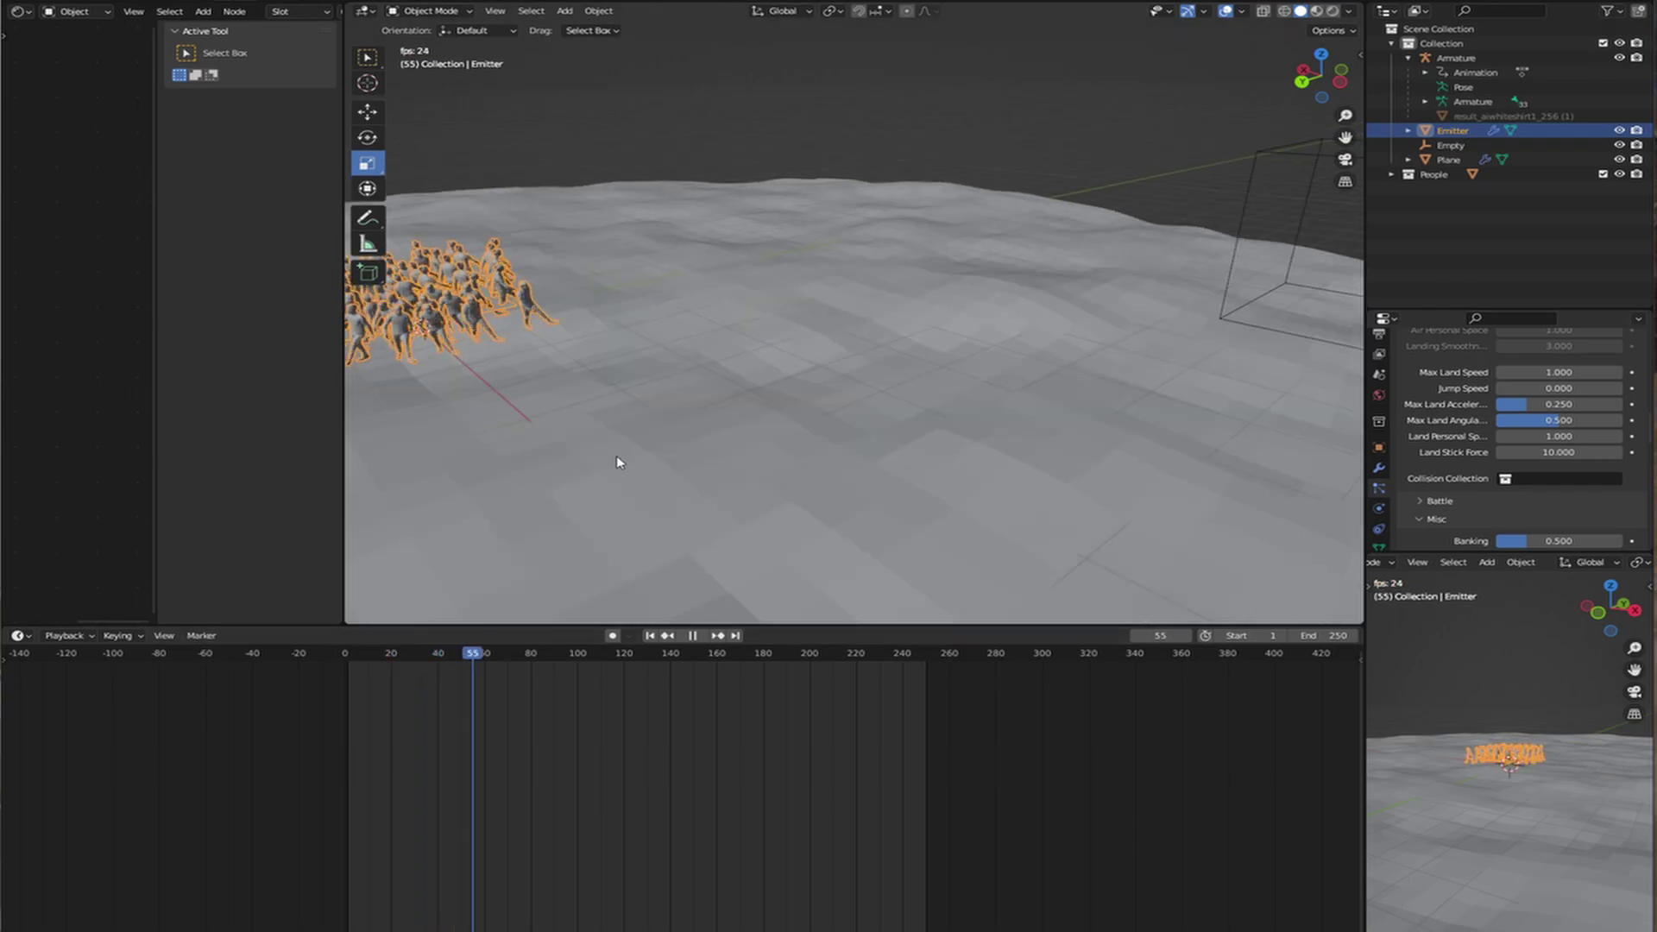
middle_drag(618, 458, 654, 468)
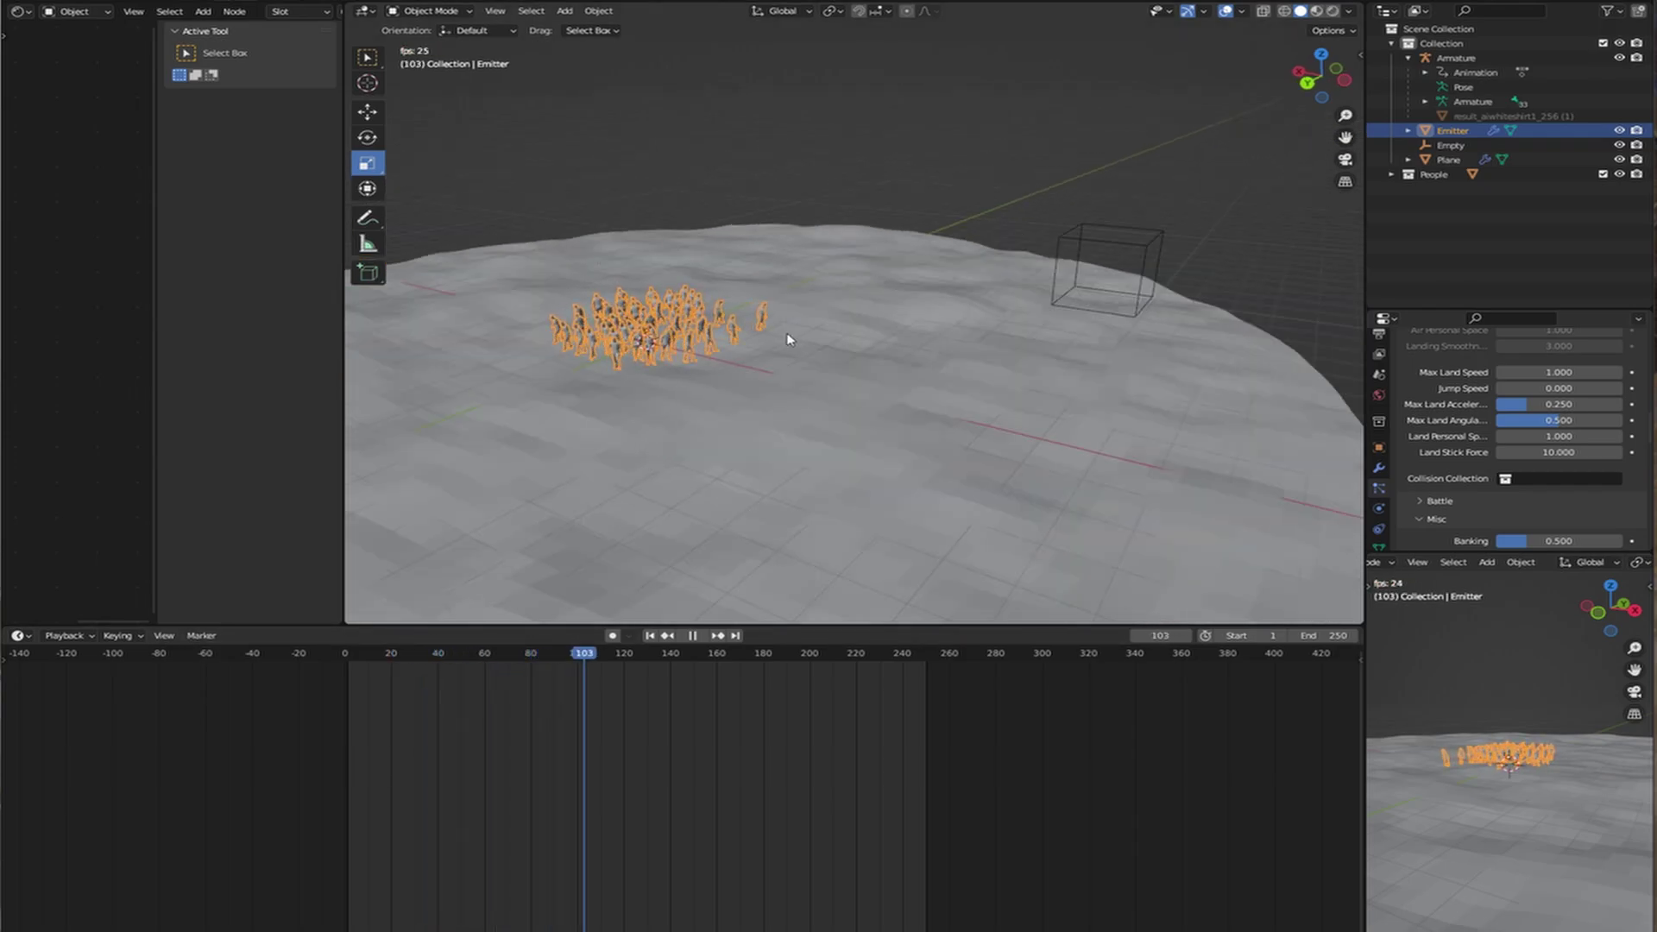
scroll(701, 372, up, 1)
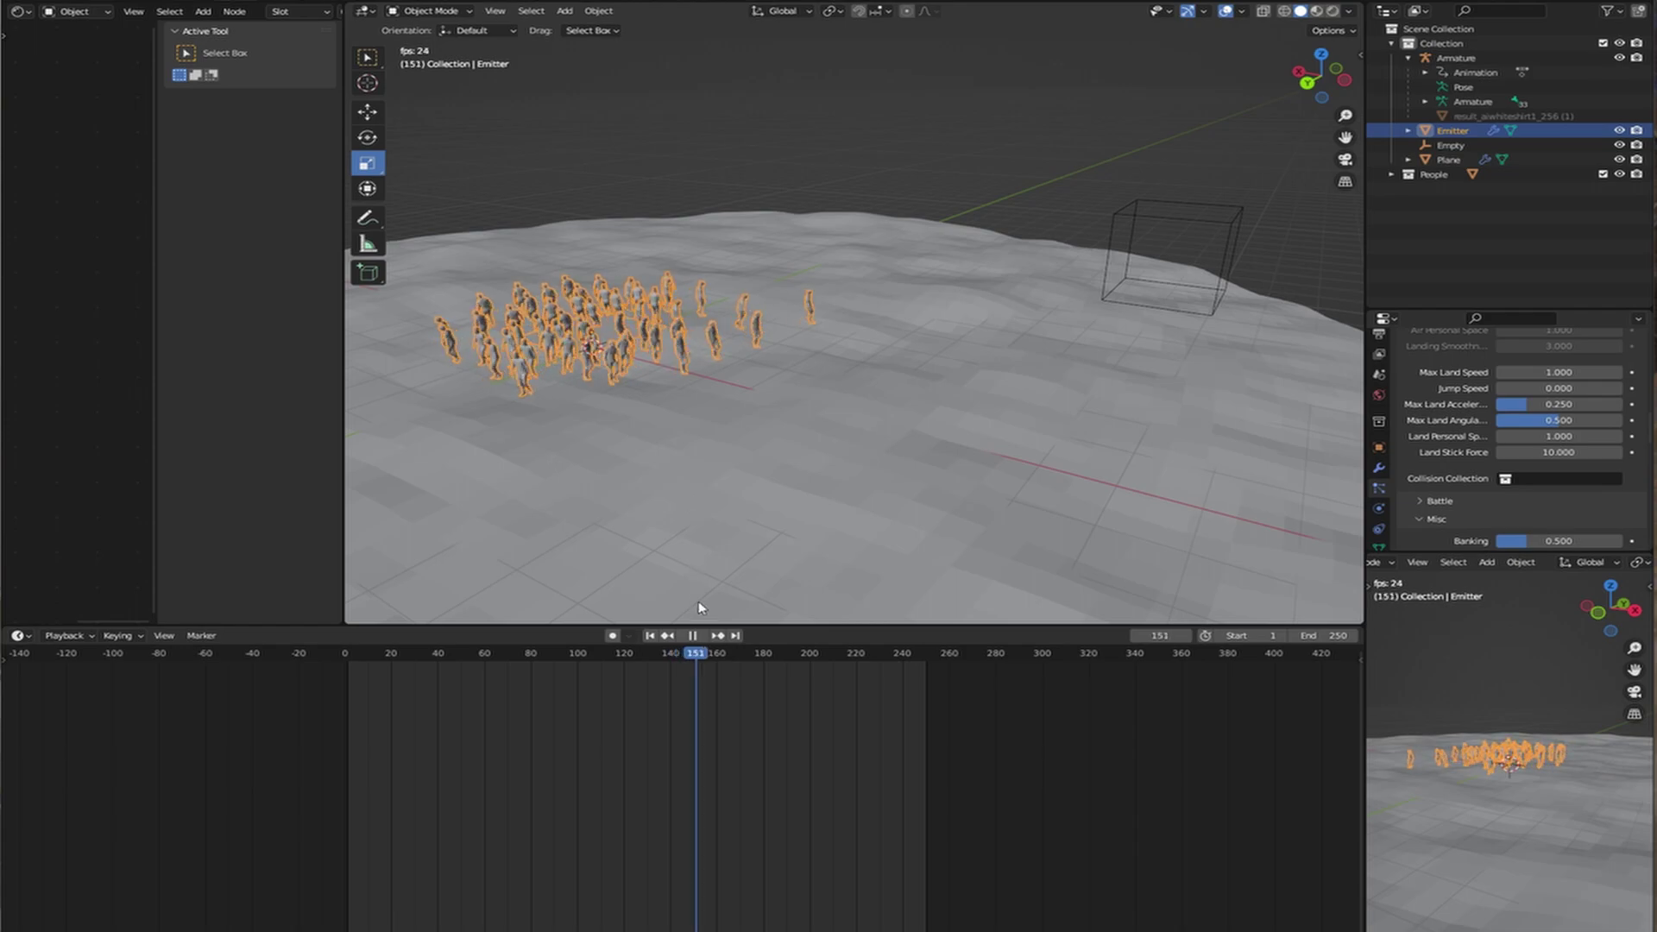
click(696, 636)
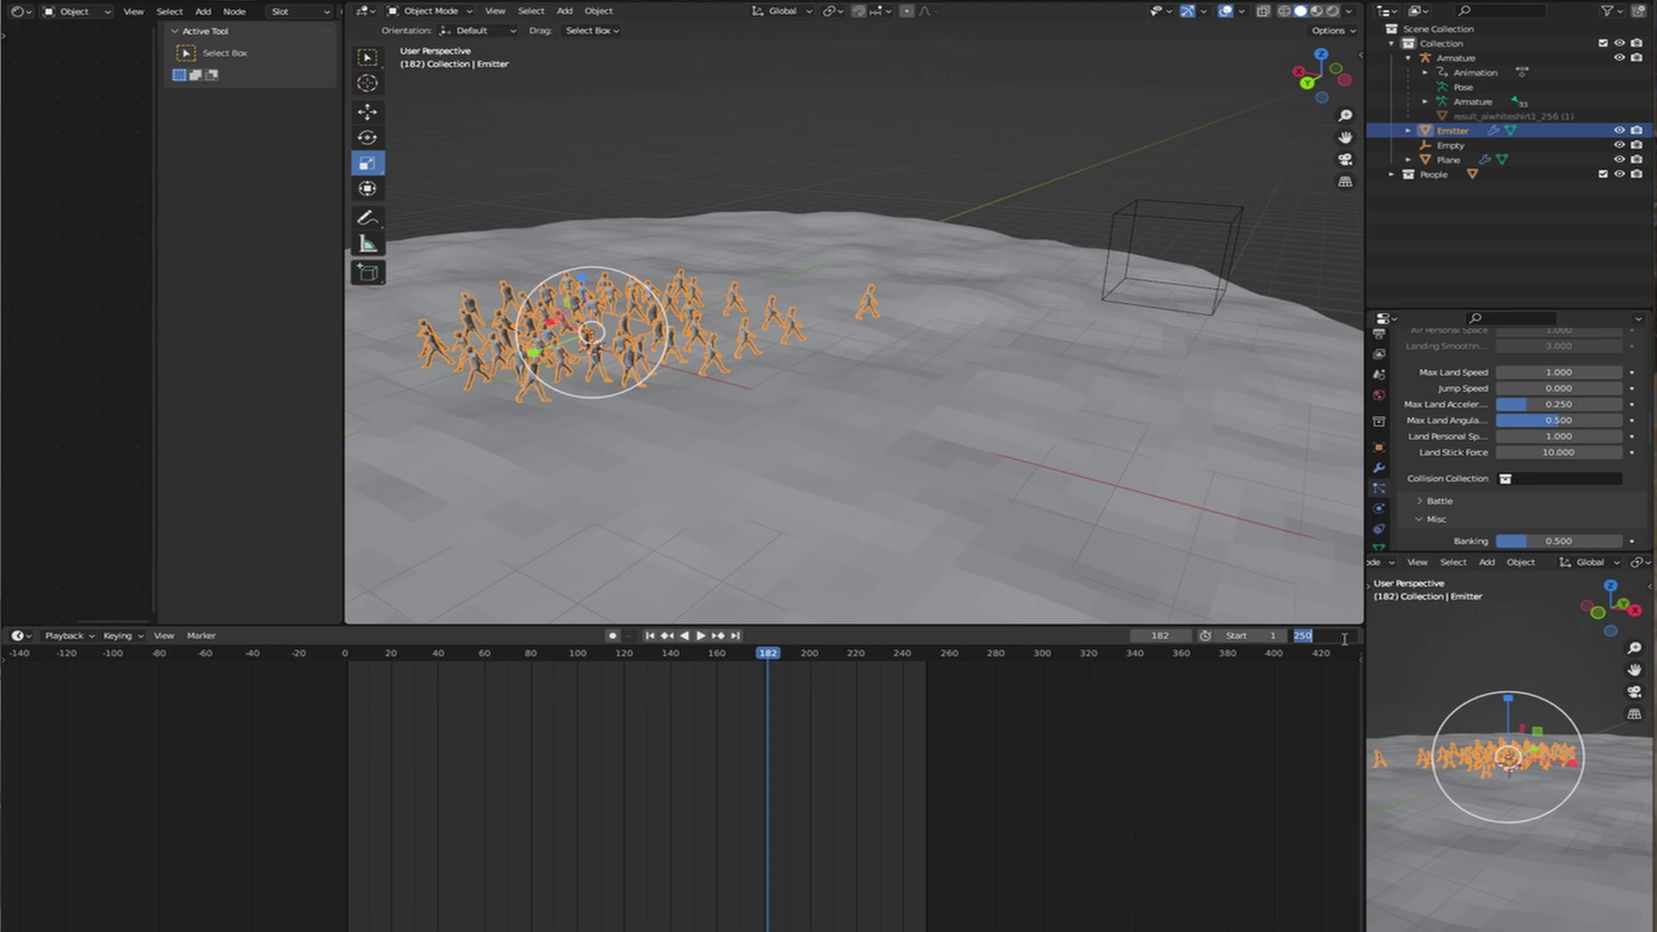
Set the timeline's end frame to 500 and bake the Emitter's particle cache.
text(0)
key(Return)
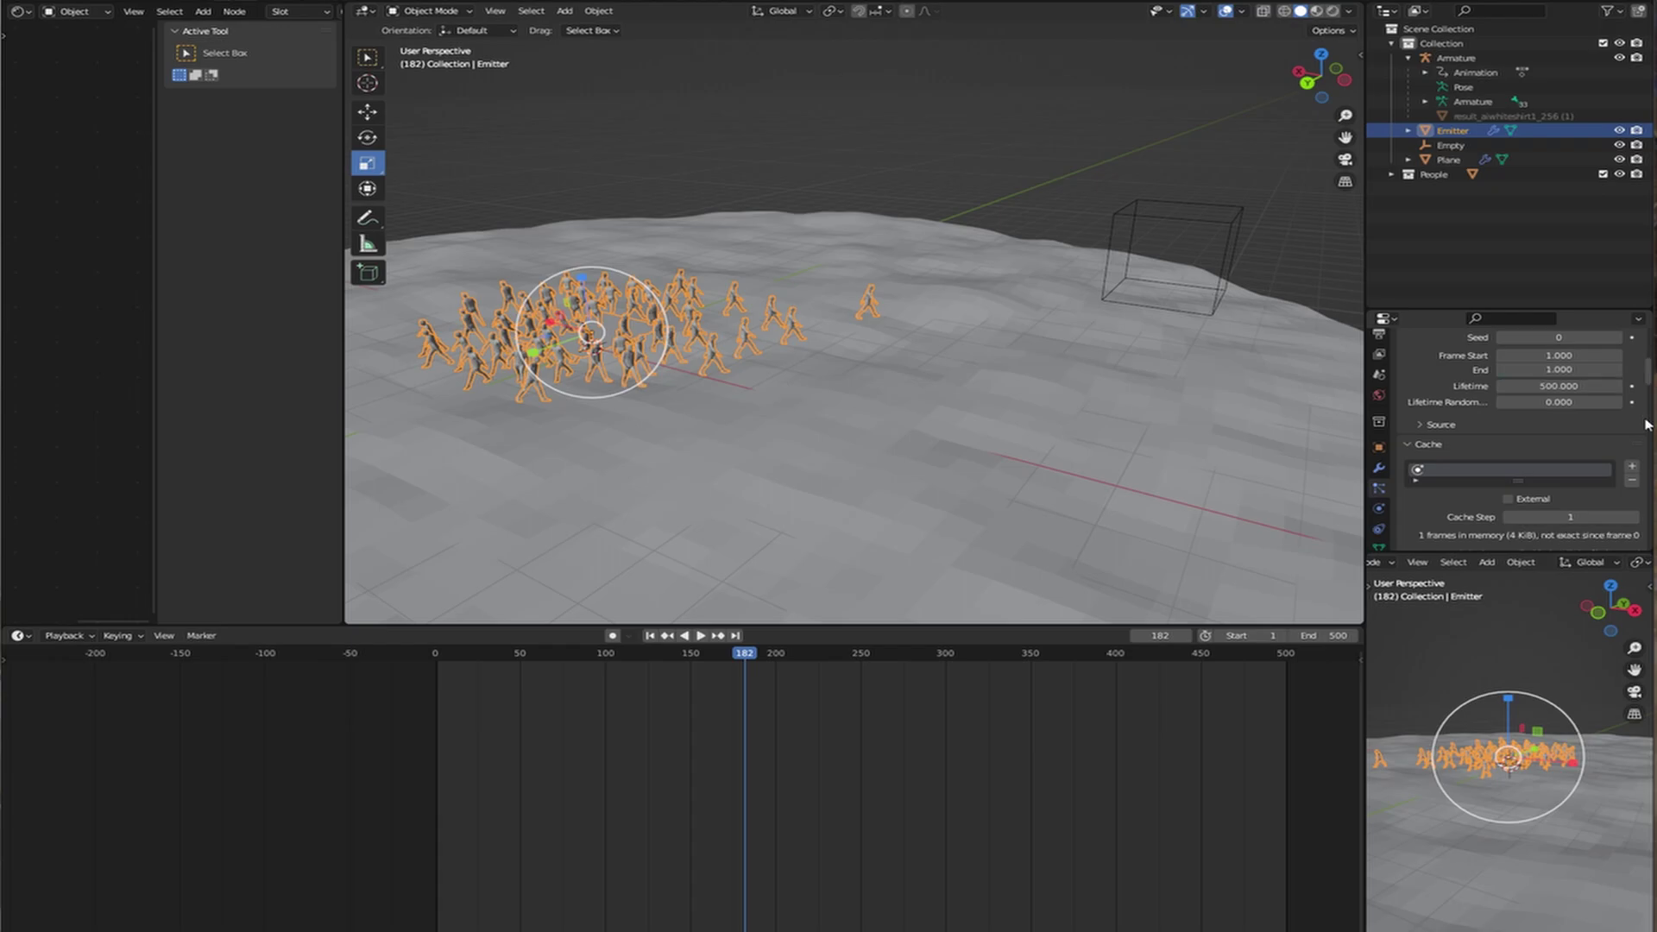
scroll(1528, 444, down, 5)
click(1509, 475)
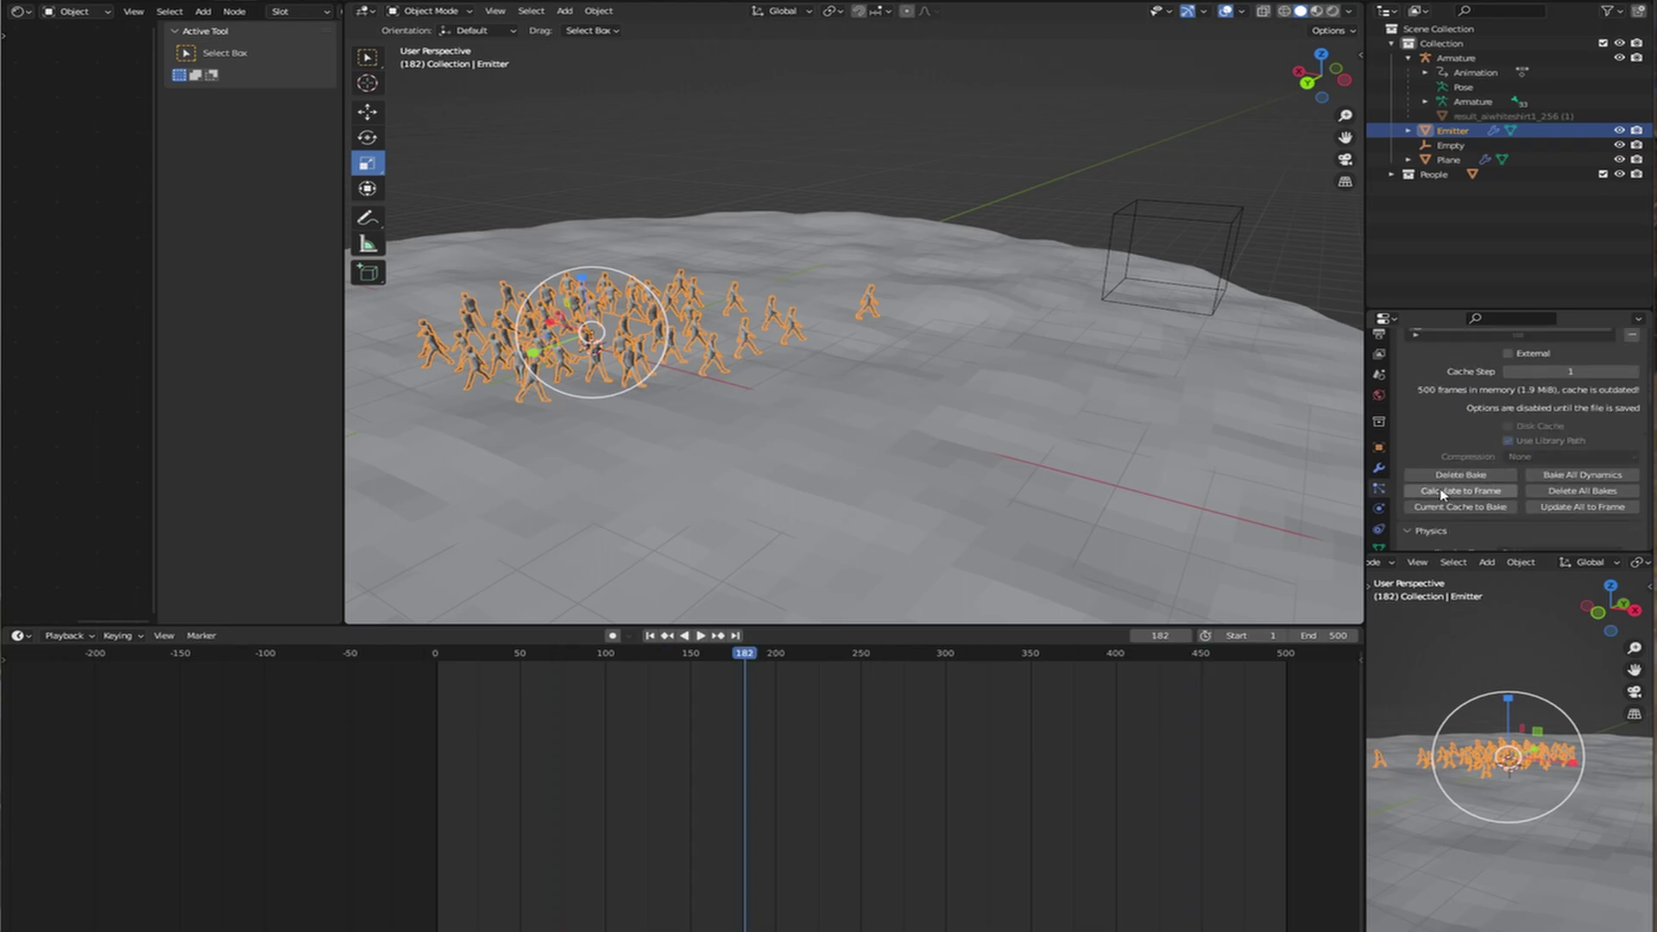
Set the timeline's start frame to 300 and play the baked crowd from there.
scroll(1471, 489, up, 2)
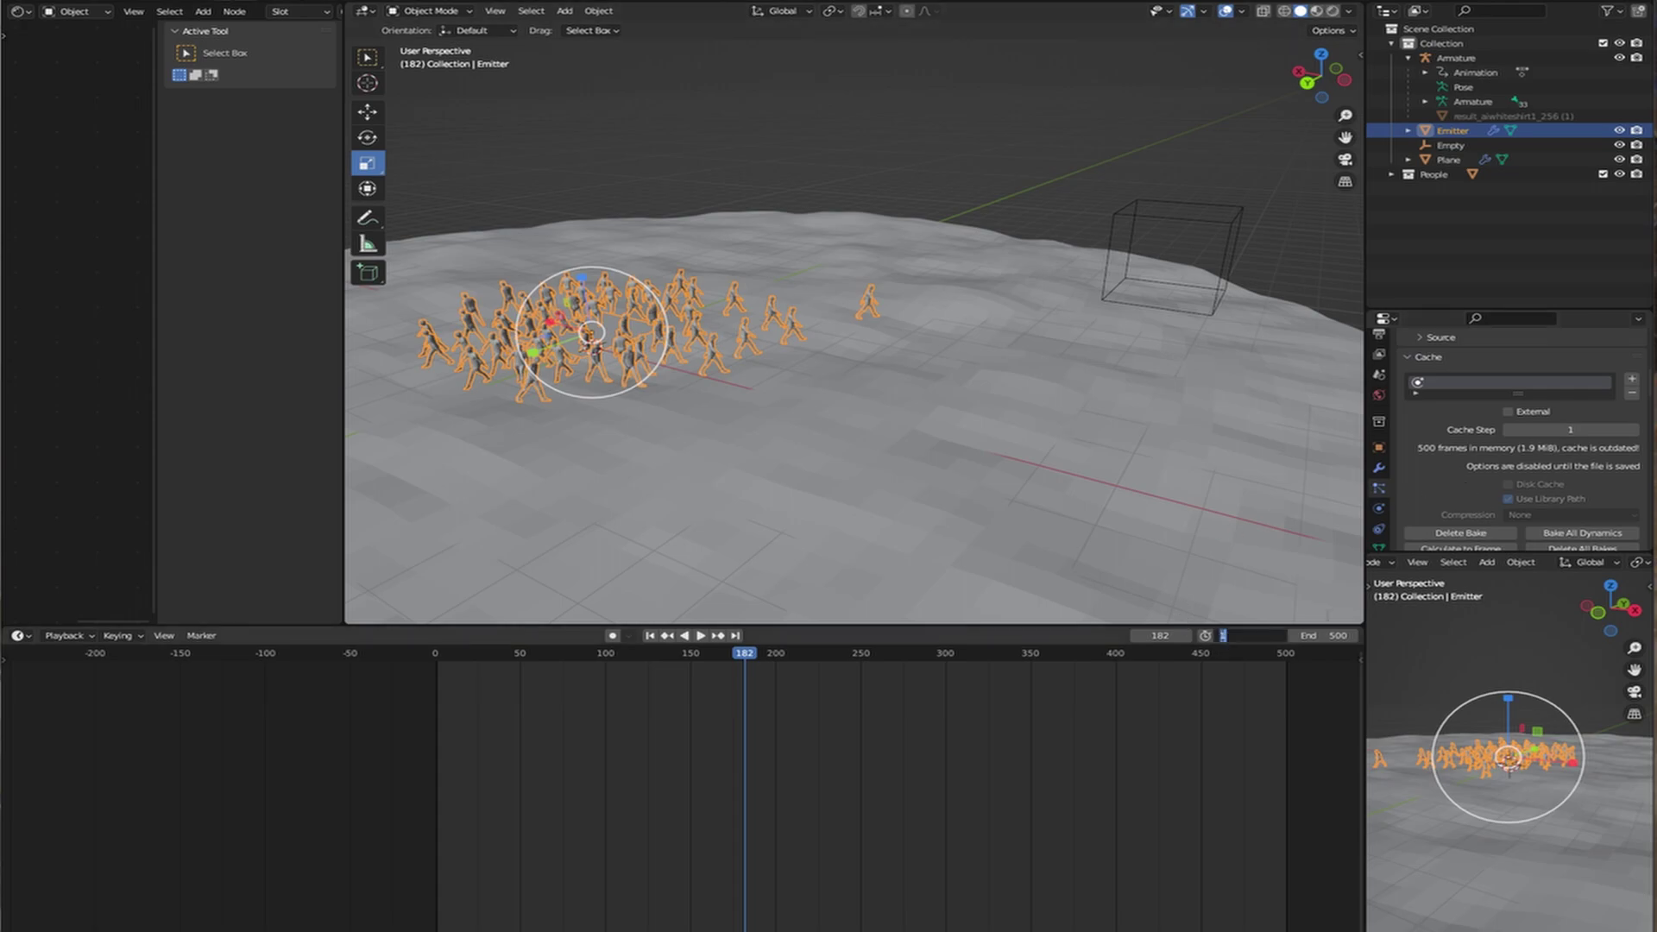
text(300)
key(Return)
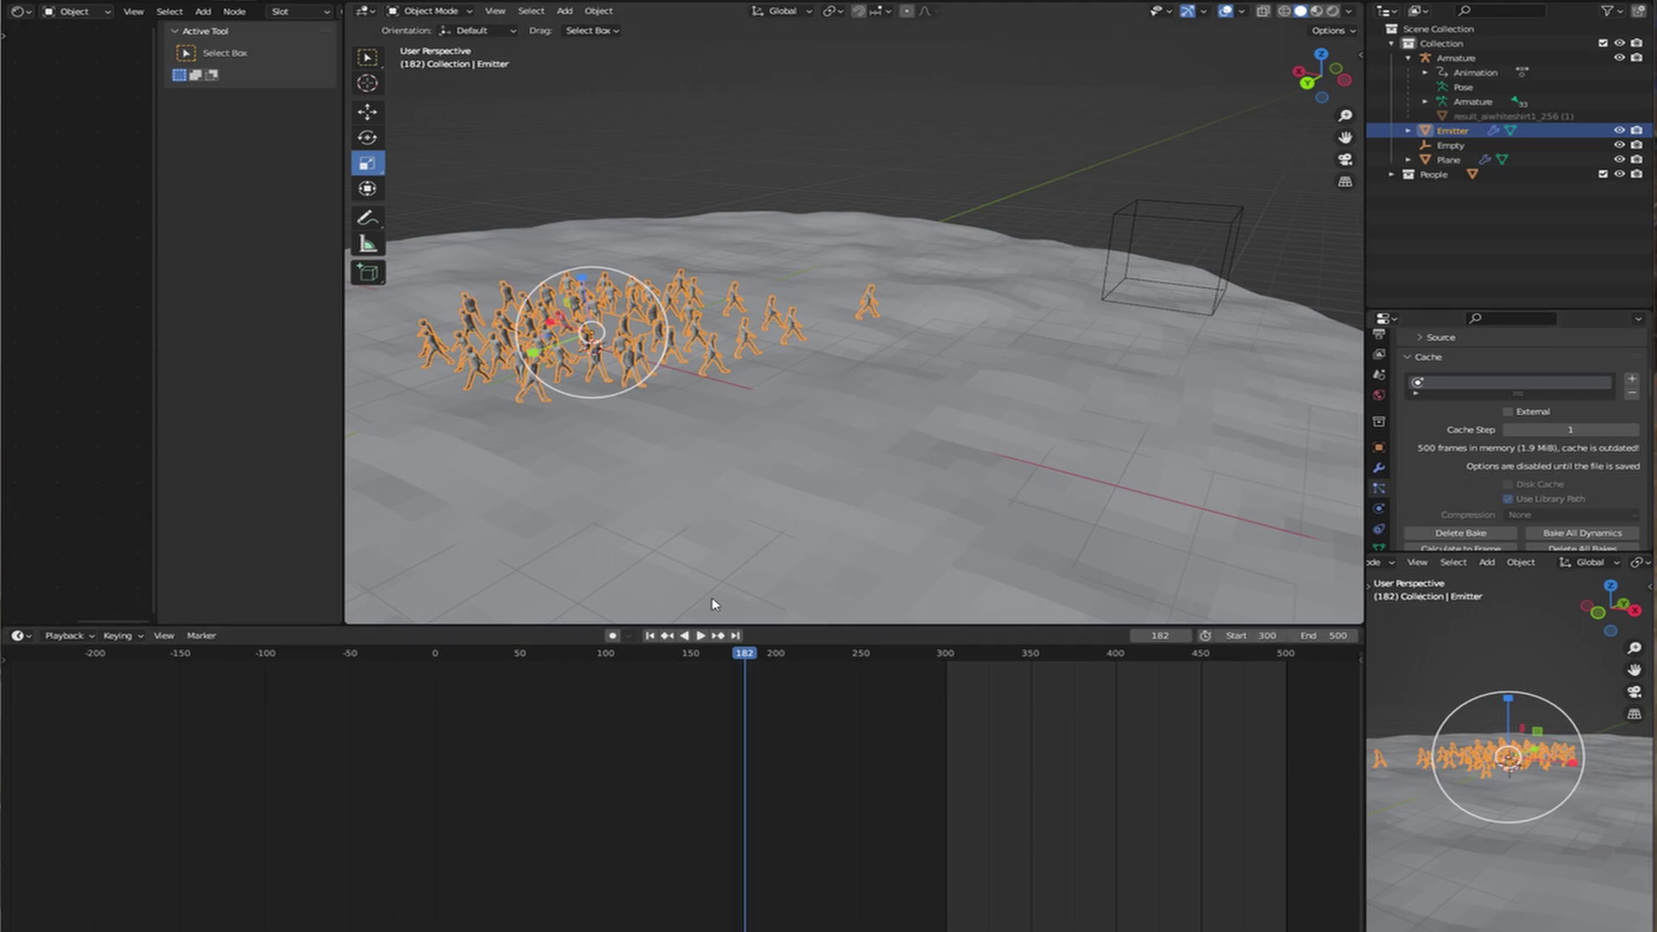
click(702, 636)
middle_drag(925, 480, 870, 410)
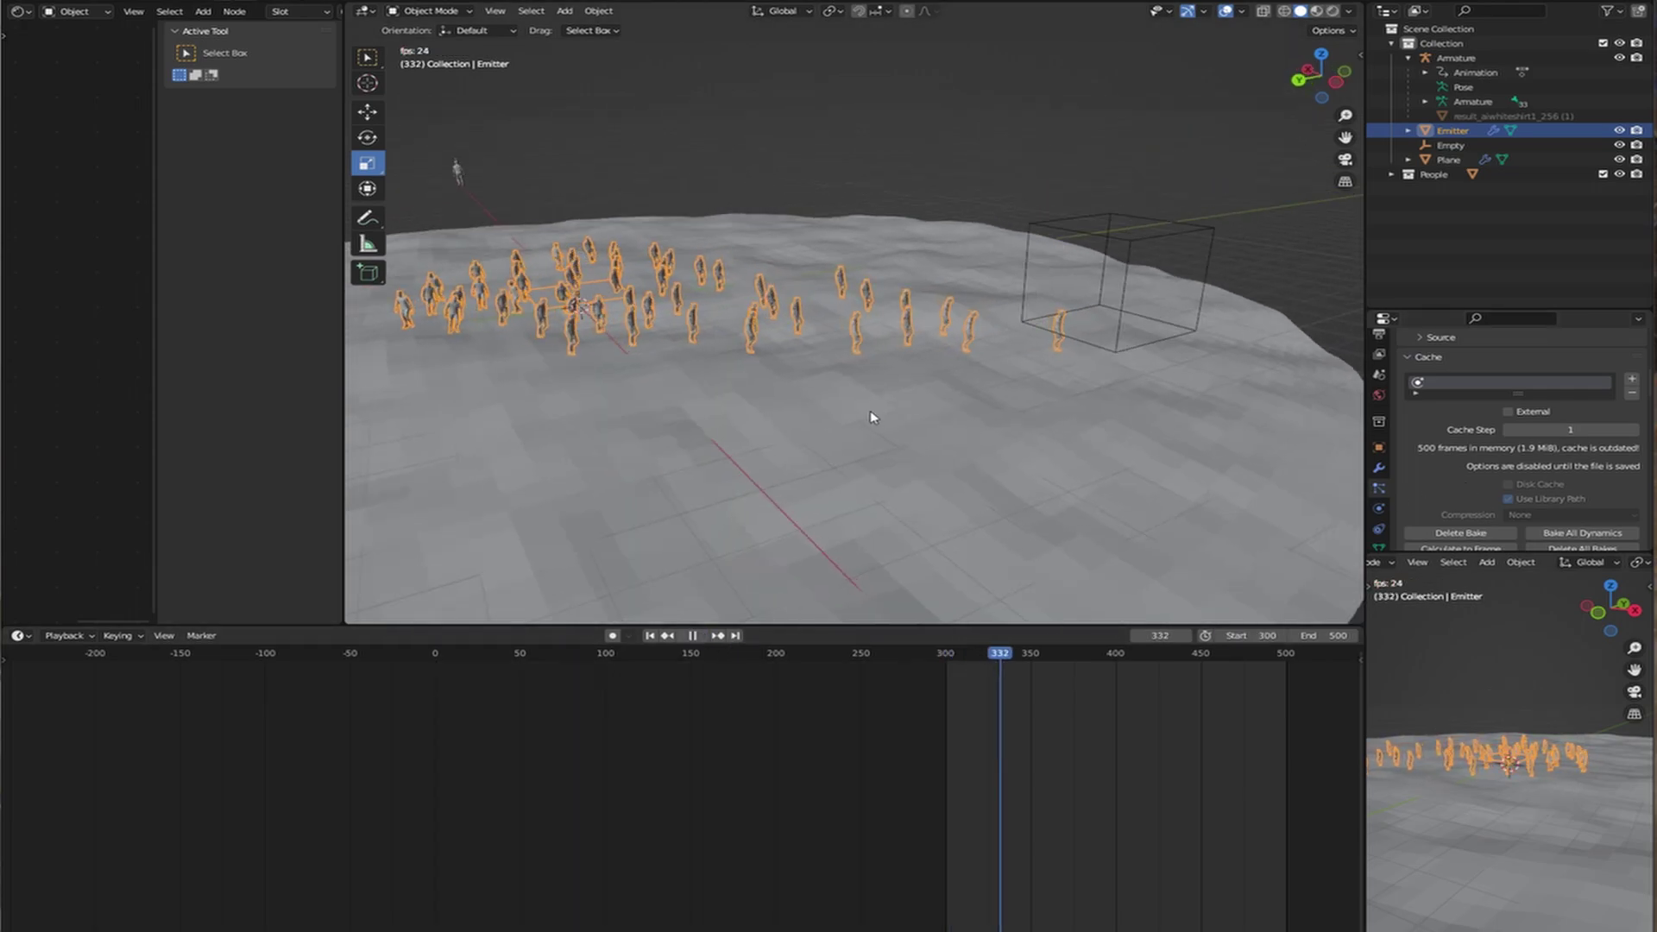
scroll(868, 412, down, 3)
scroll(865, 418, up, 4)
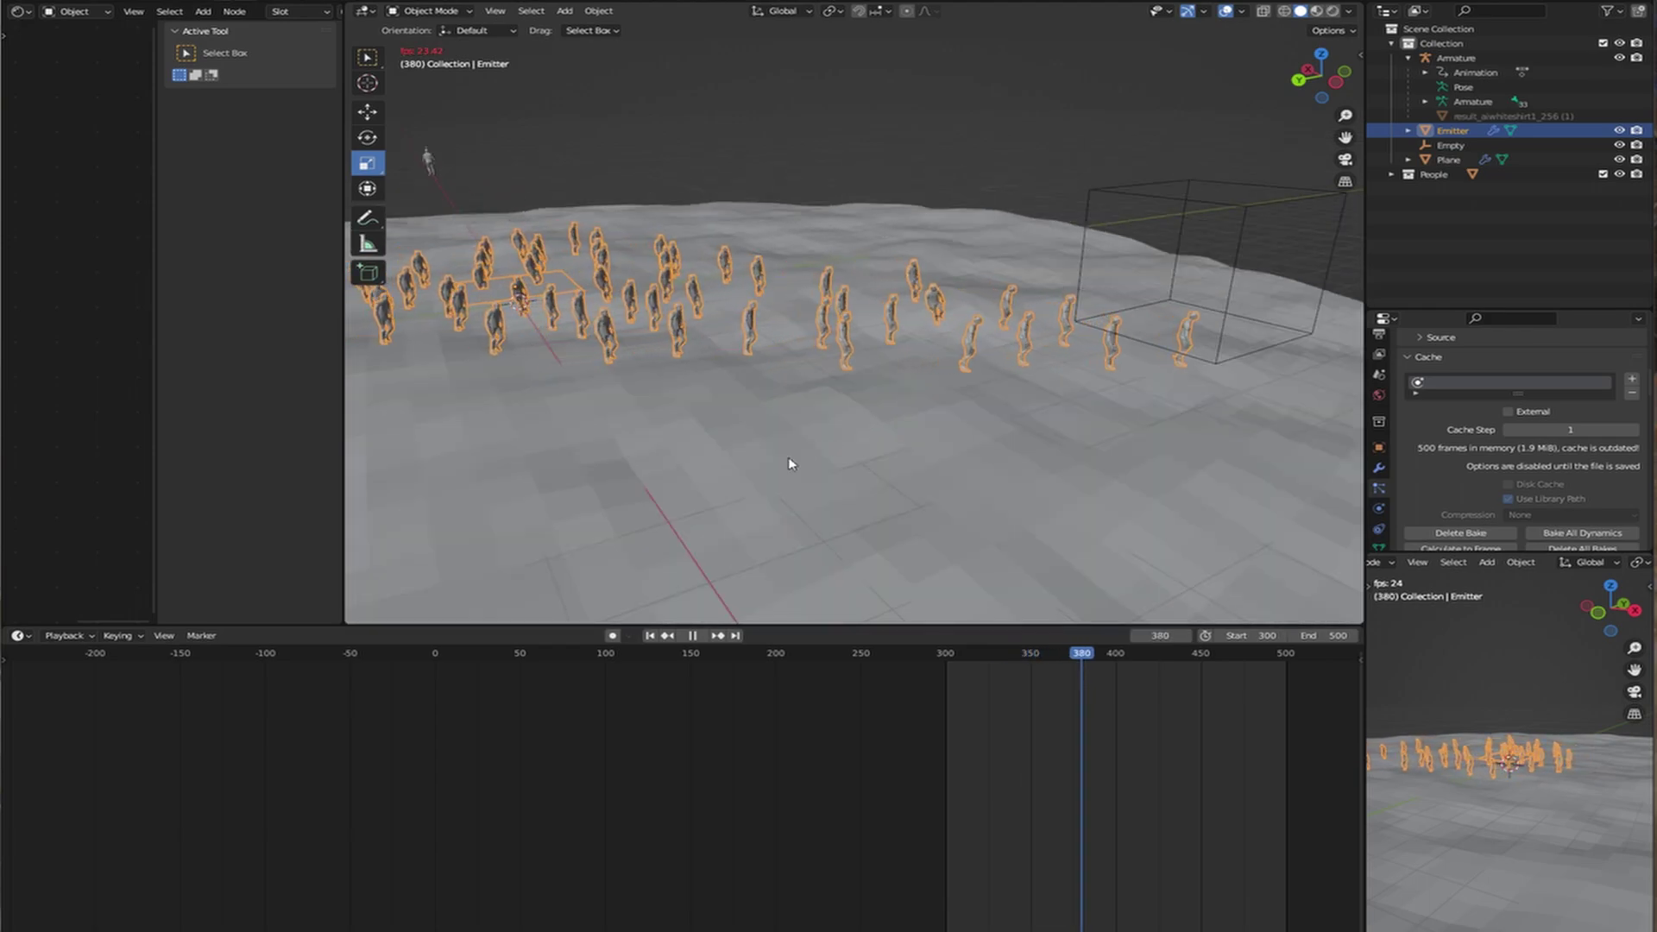
click(689, 639)
Duplicate the source Armature's walk keyframes so that the copy continues from frame 301 to about frame 600.
scroll(973, 488, down, 4)
middle_drag(614, 376, 1362, 396)
middle_drag(415, 415, 509, 400)
click(631, 390)
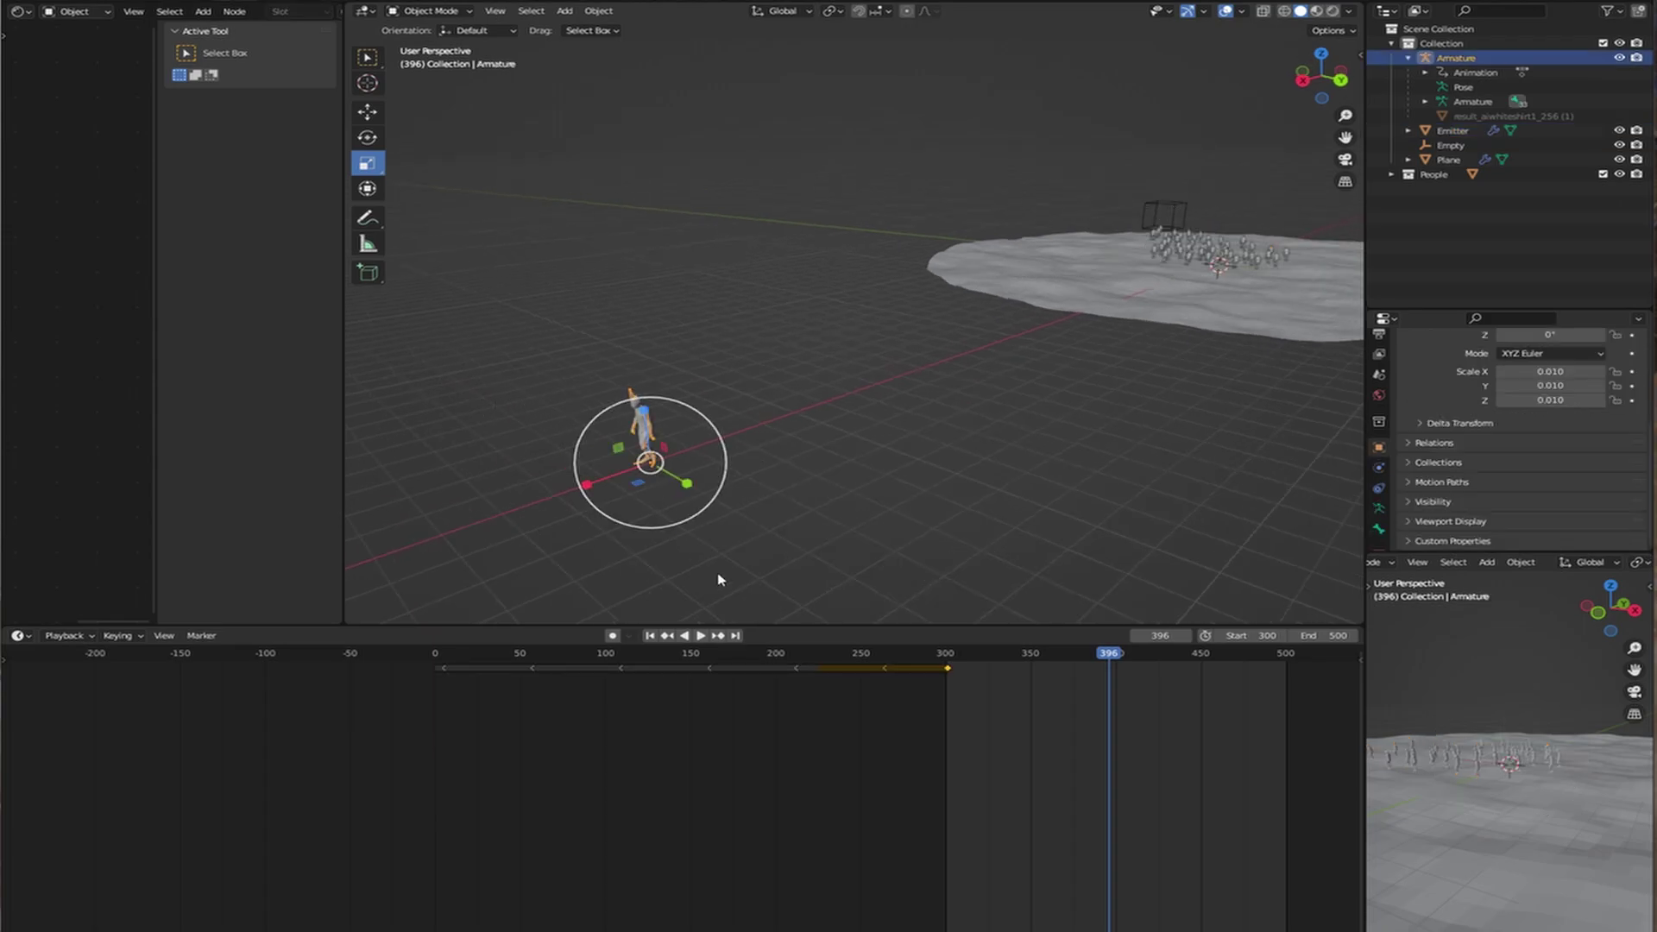
scroll(971, 697, up, 1)
drag(1100, 759, 233, 654)
scroll(1019, 663, up, 1)
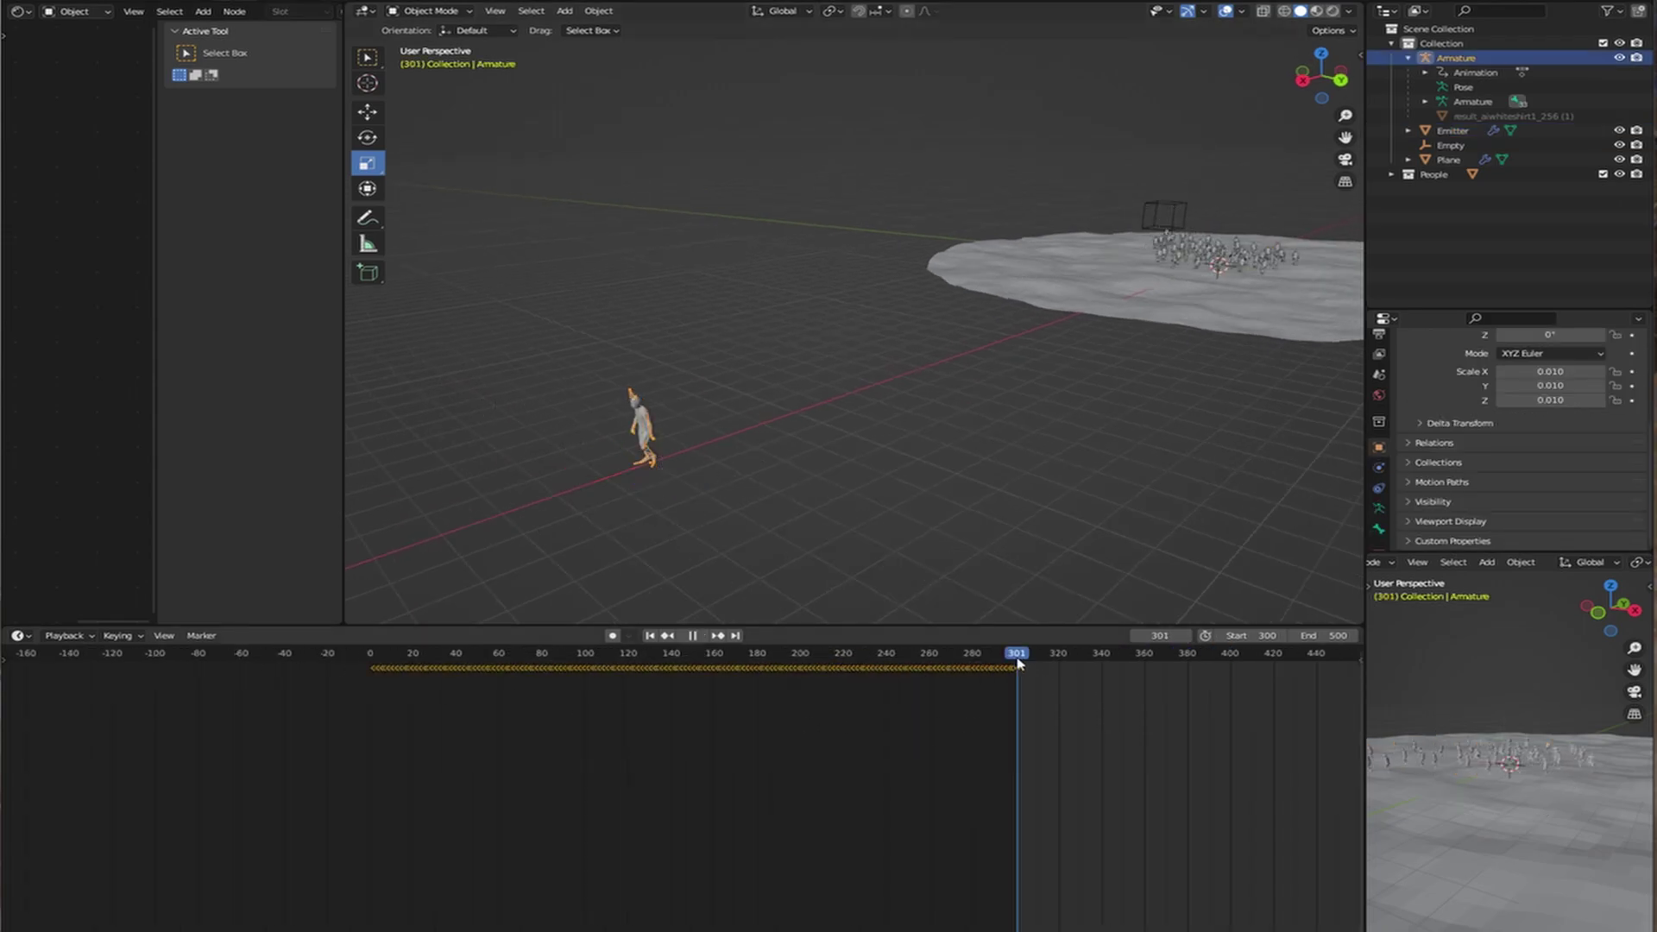
scroll(1013, 715, down, 6)
Play the frame range from 300 and examine the baked crowd's extended walk from near and far.
middle_drag(1060, 457, 860, 428)
middle_drag(989, 416, 794, 609)
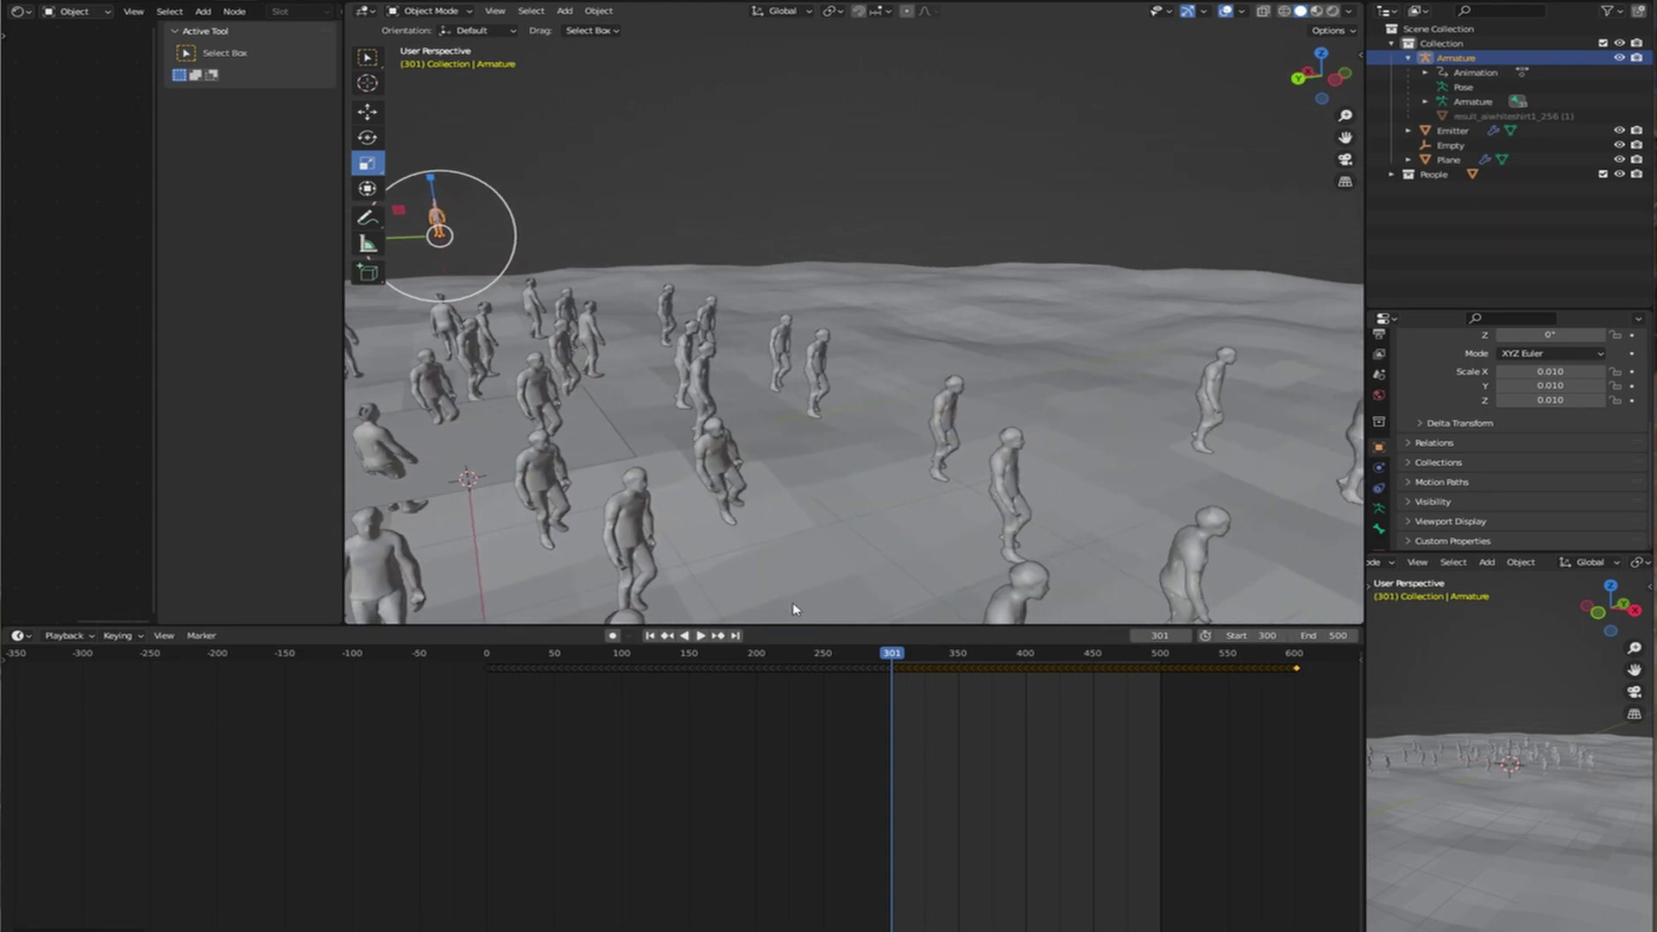
click(700, 639)
scroll(839, 507, down, 5)
scroll(839, 505, up, 5)
middle_drag(830, 479, 863, 484)
scroll(857, 492, down, 2)
scroll(854, 492, down, 3)
scroll(851, 492, up, 4)
scroll(851, 496, down, 5)
scroll(841, 497, up, 3)
middle_drag(854, 503, 894, 486)
scroll(908, 495, up, 2)
scroll(893, 485, up, 2)
scroll(894, 485, down, 2)
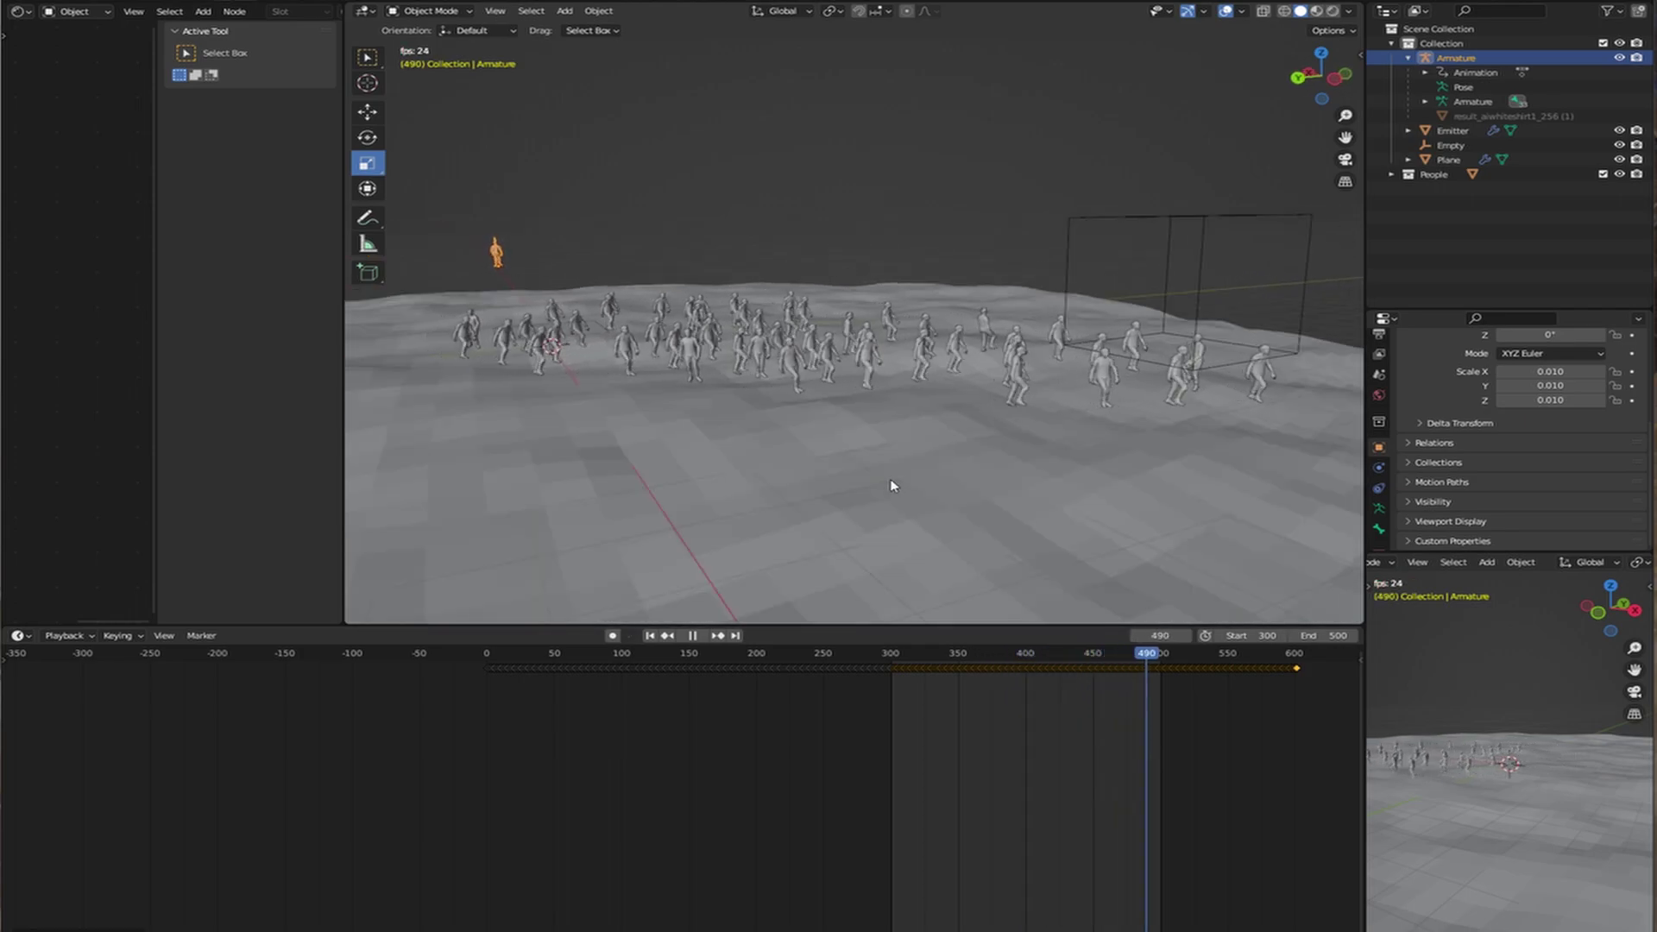